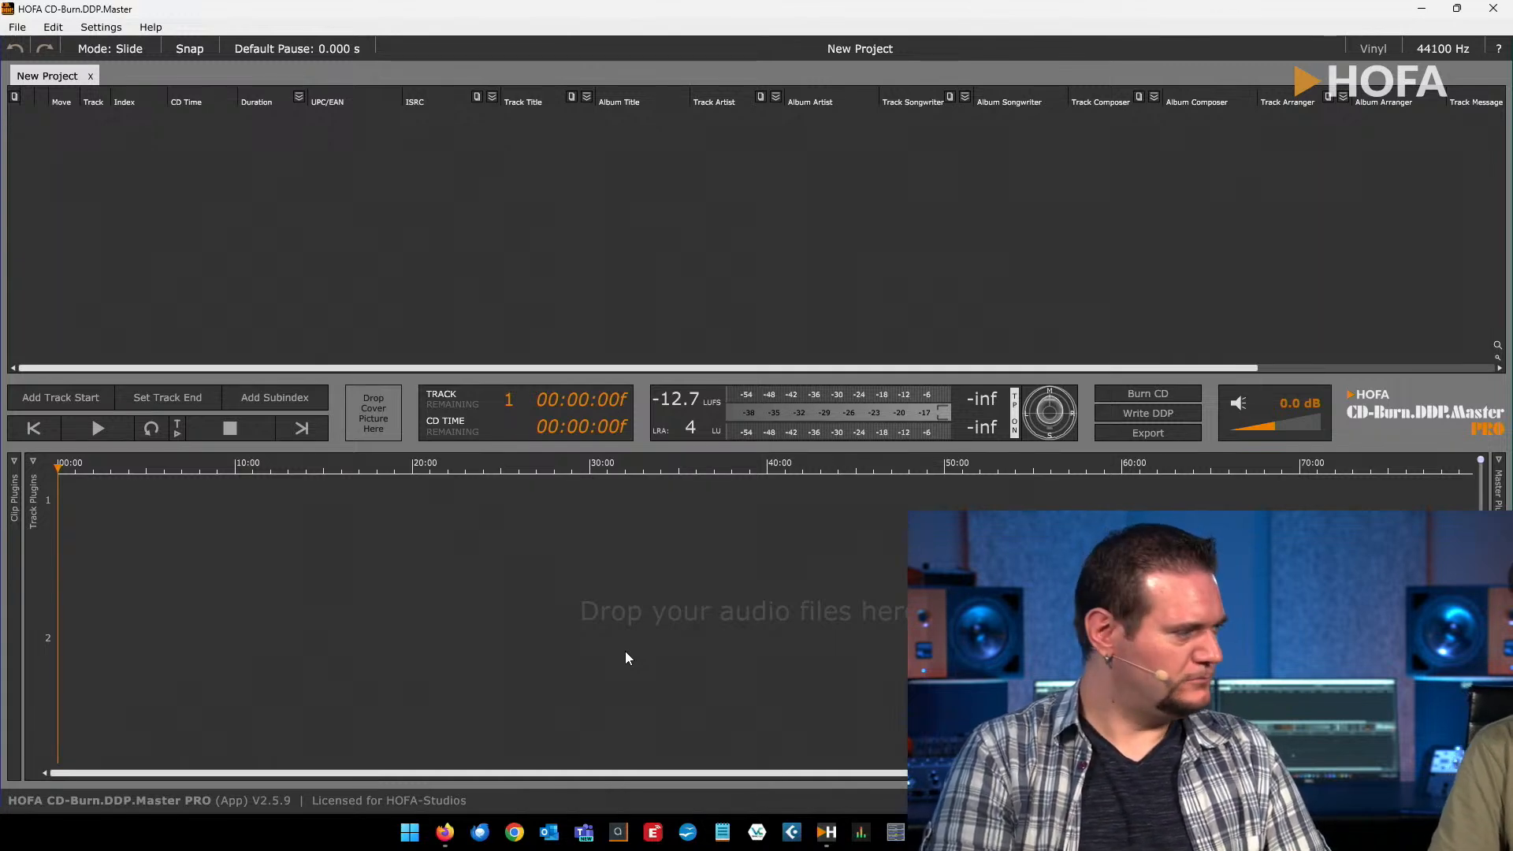
Open the saved EN Project.hofacd project
click(17, 28)
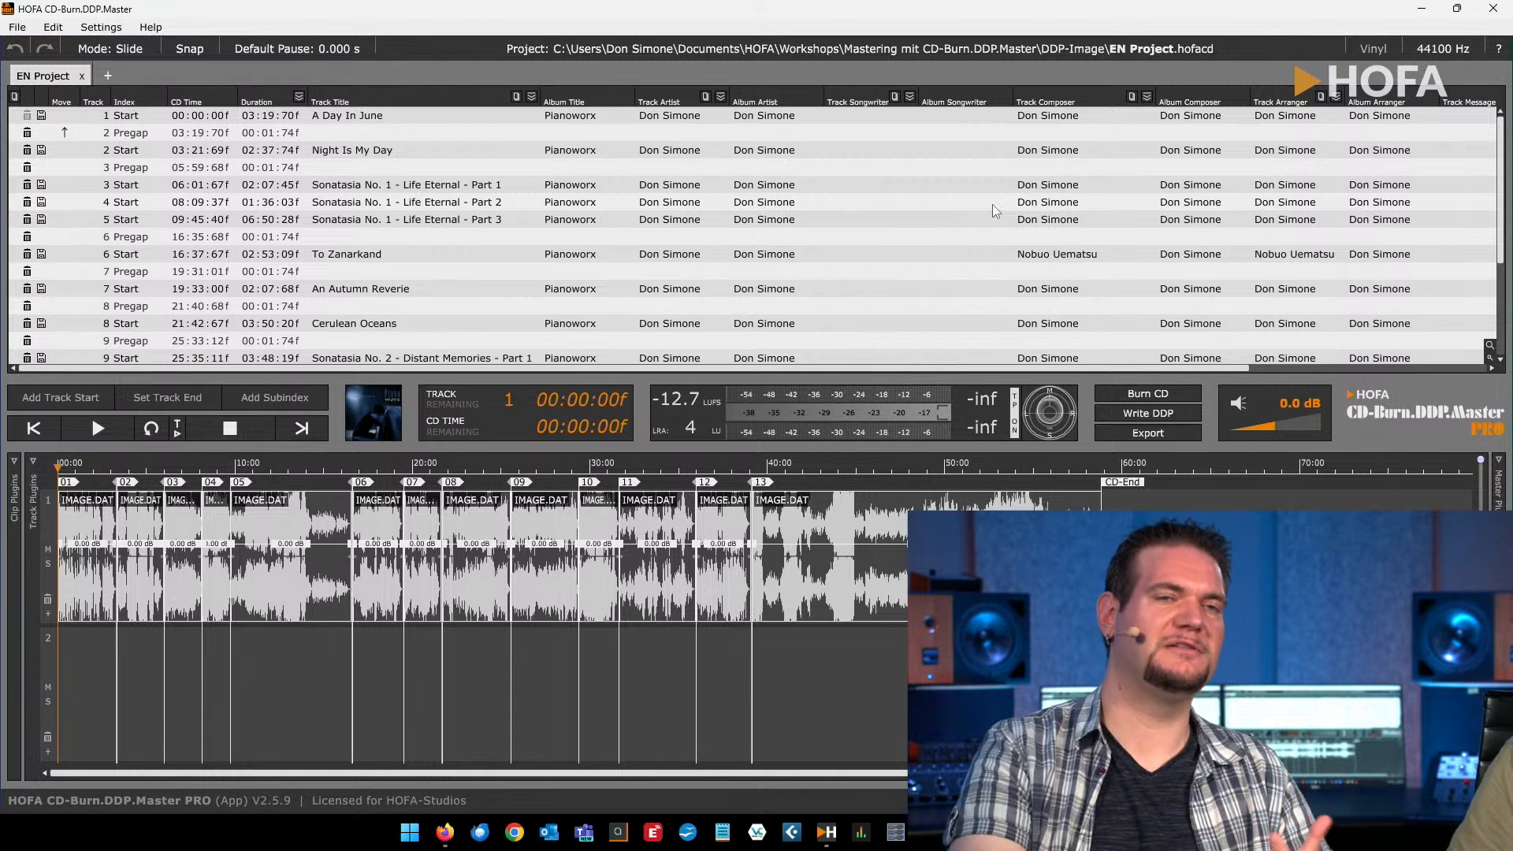
mouse_move(993, 206)
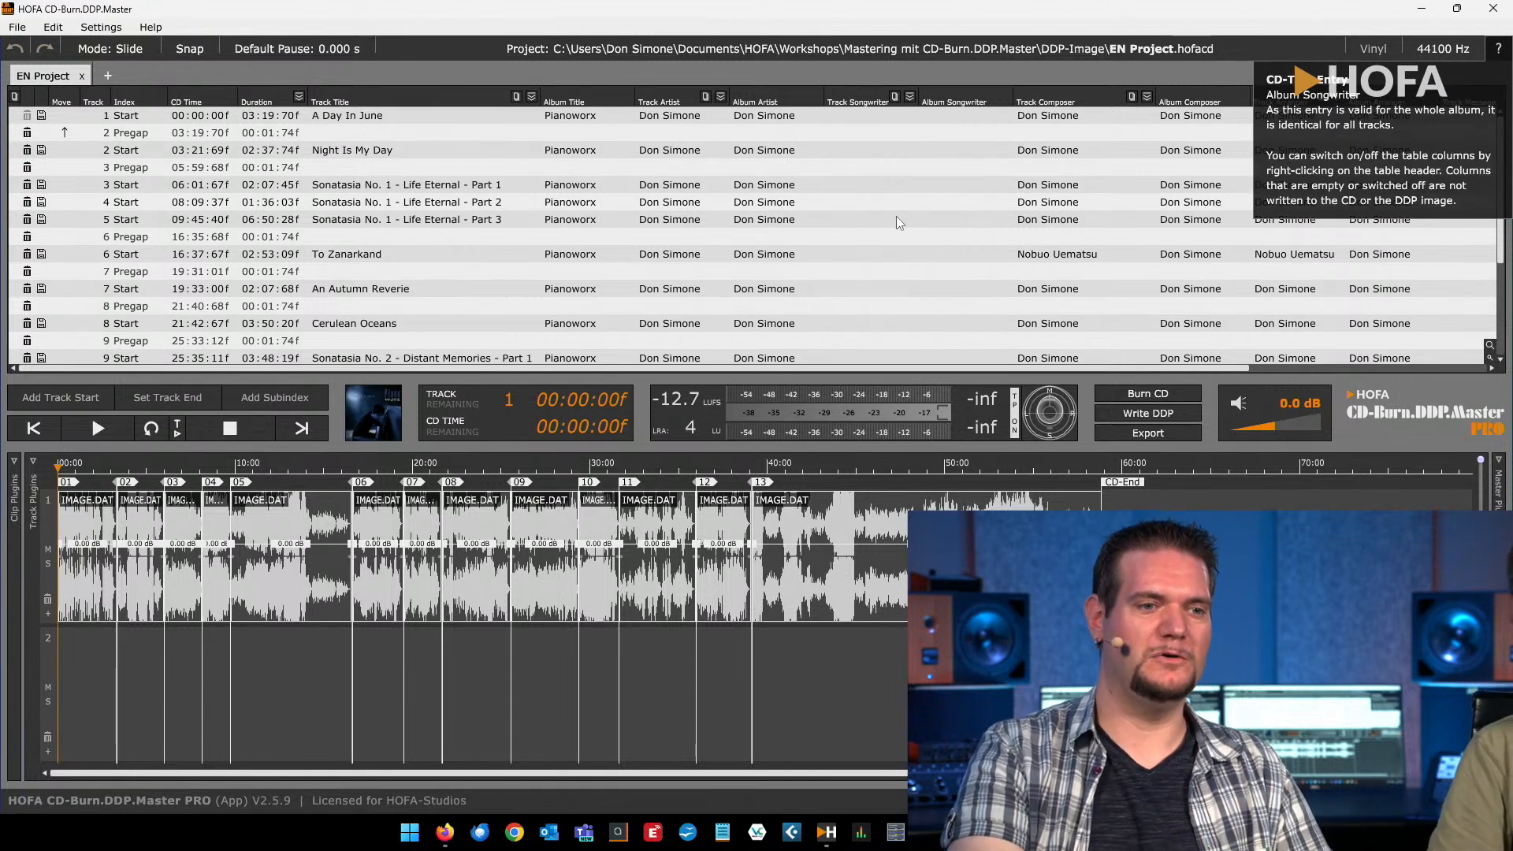
mouse_move(896, 217)
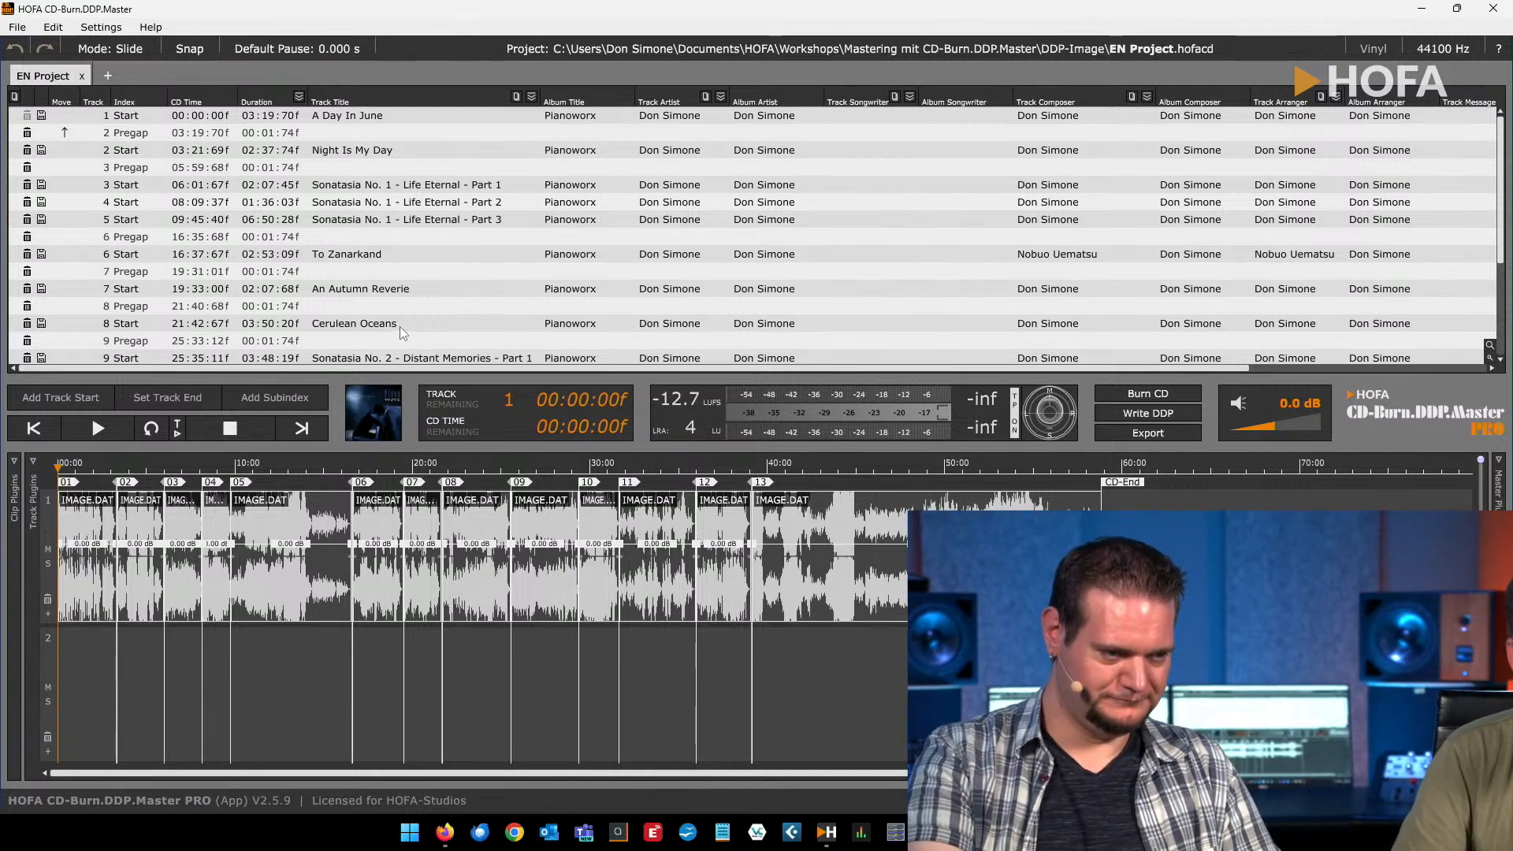
mouse_move(400, 327)
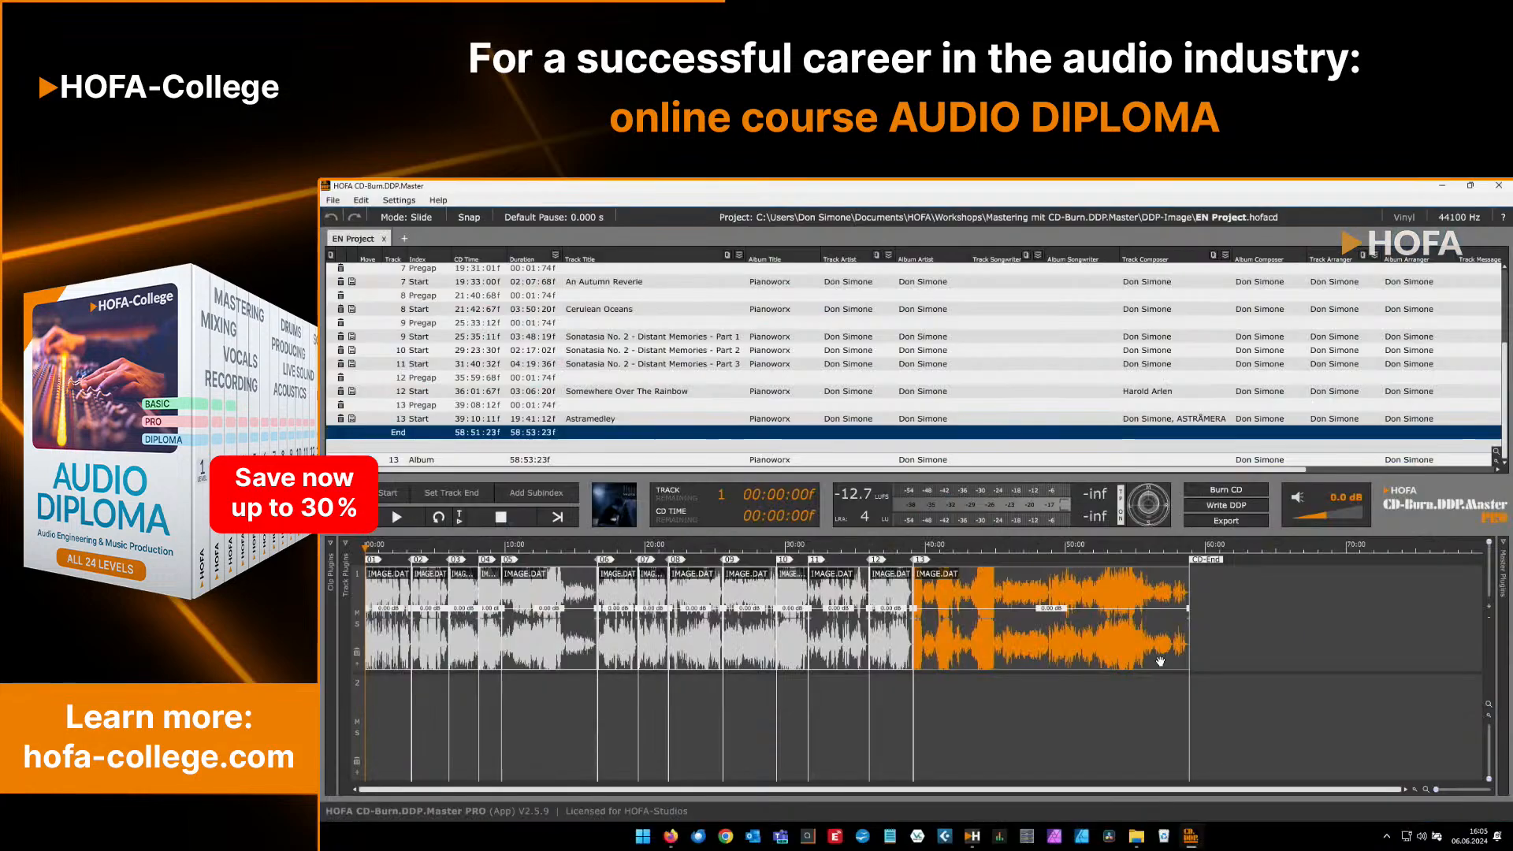
Show the help information for the track 13 audio clip and clear the clip selection
key(F1)
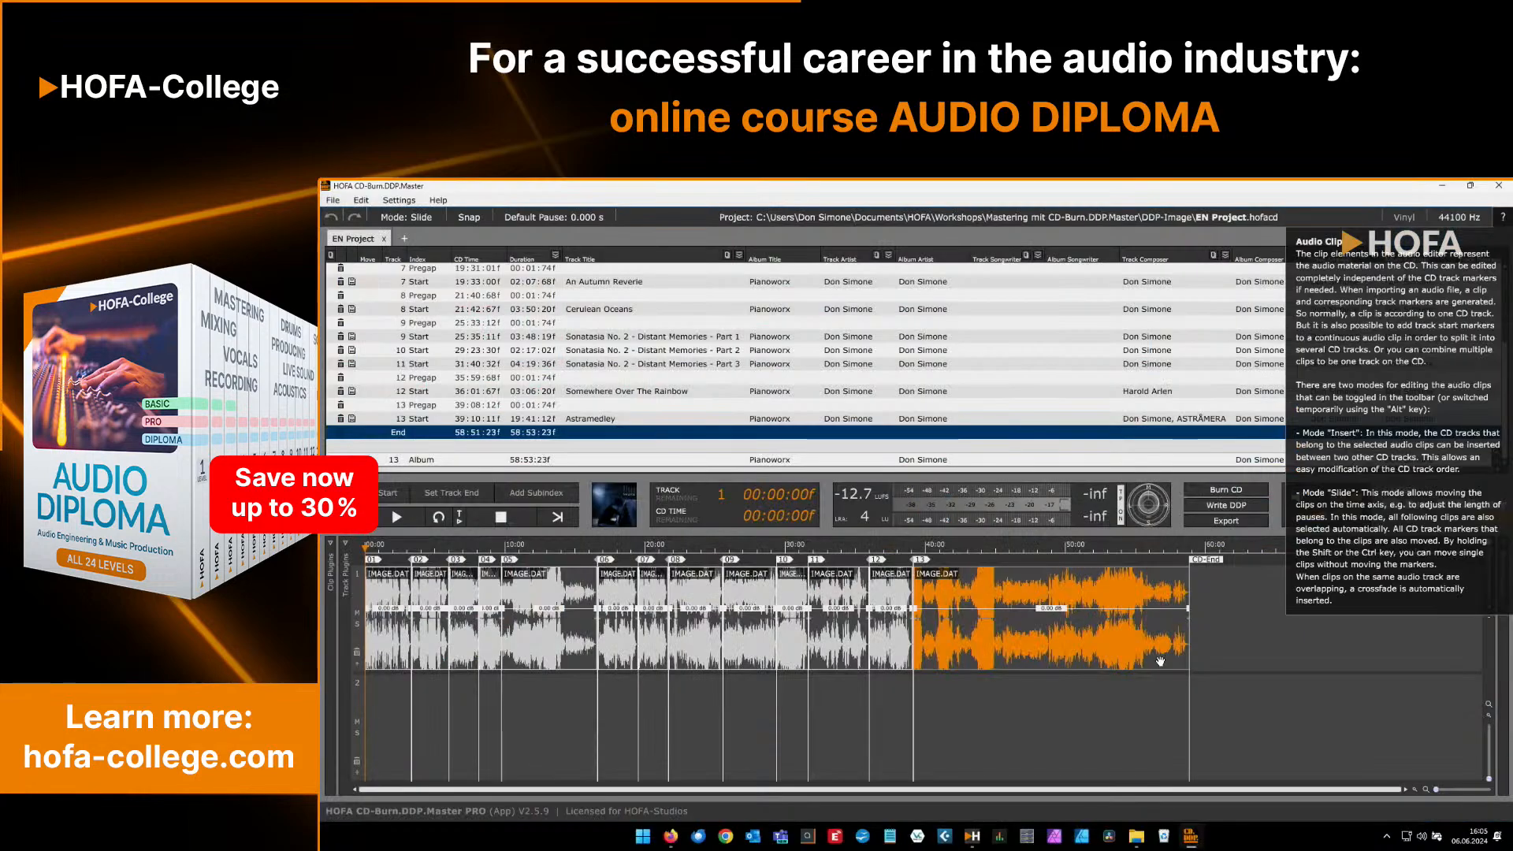
click(1279, 710)
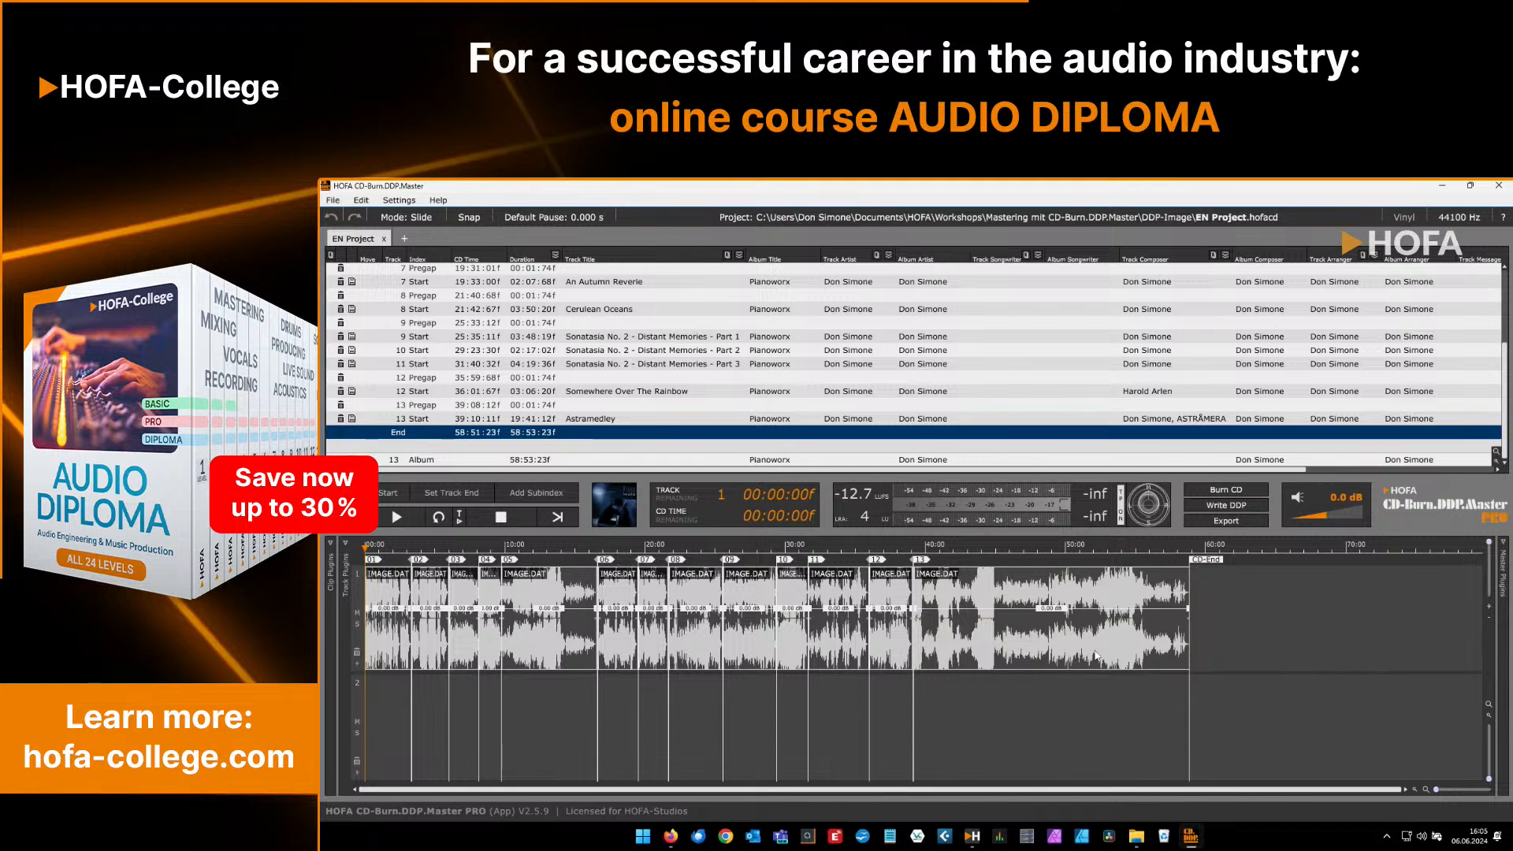
key(F1)
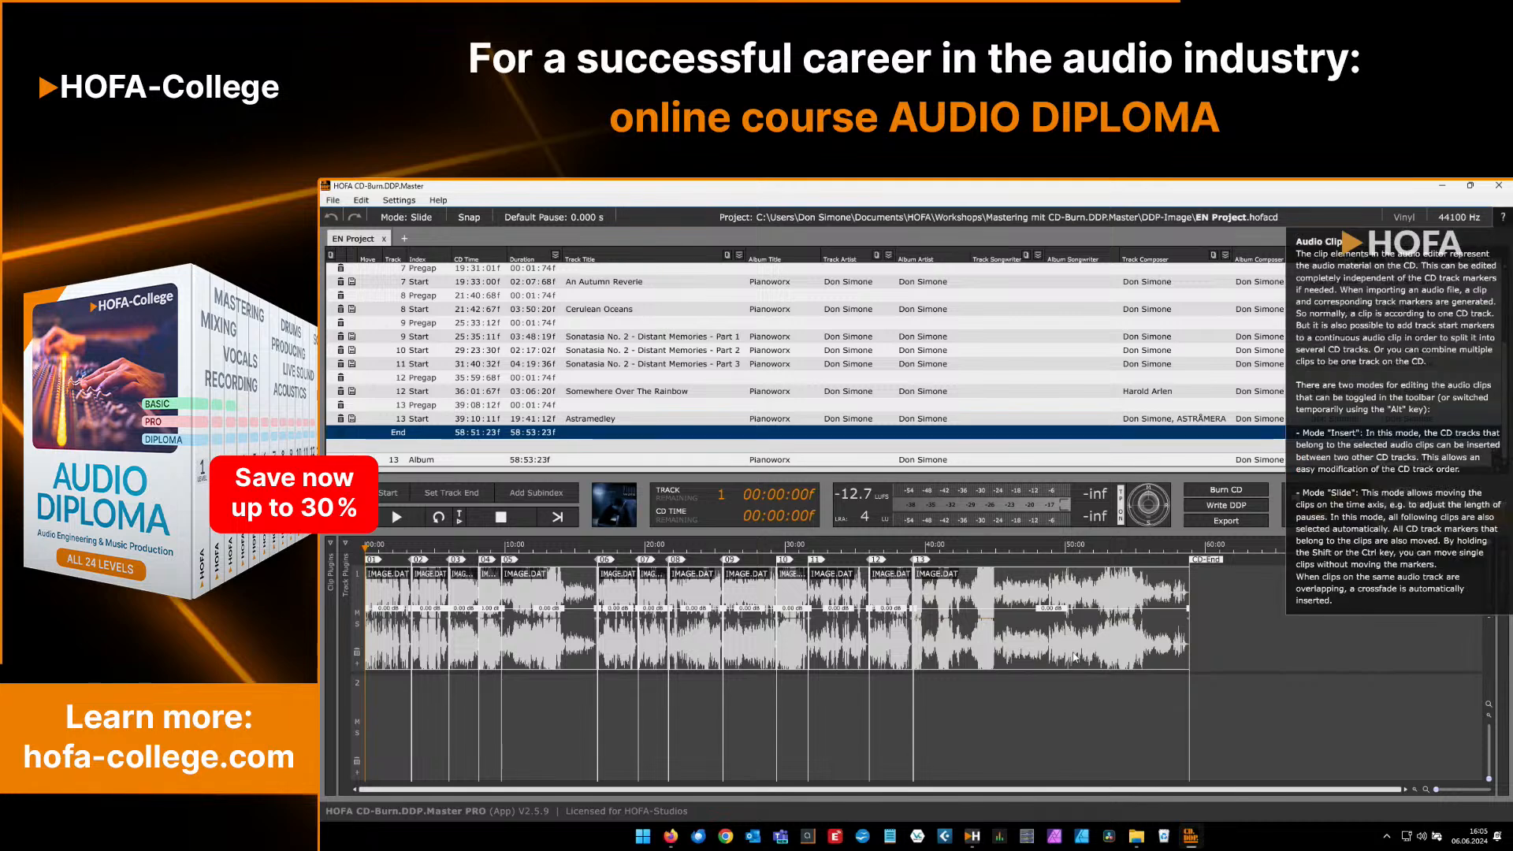
Try moving the track 13 clip down to the second audio track, and undo the move
click(1067, 647)
drag(1065, 646, 1065, 694)
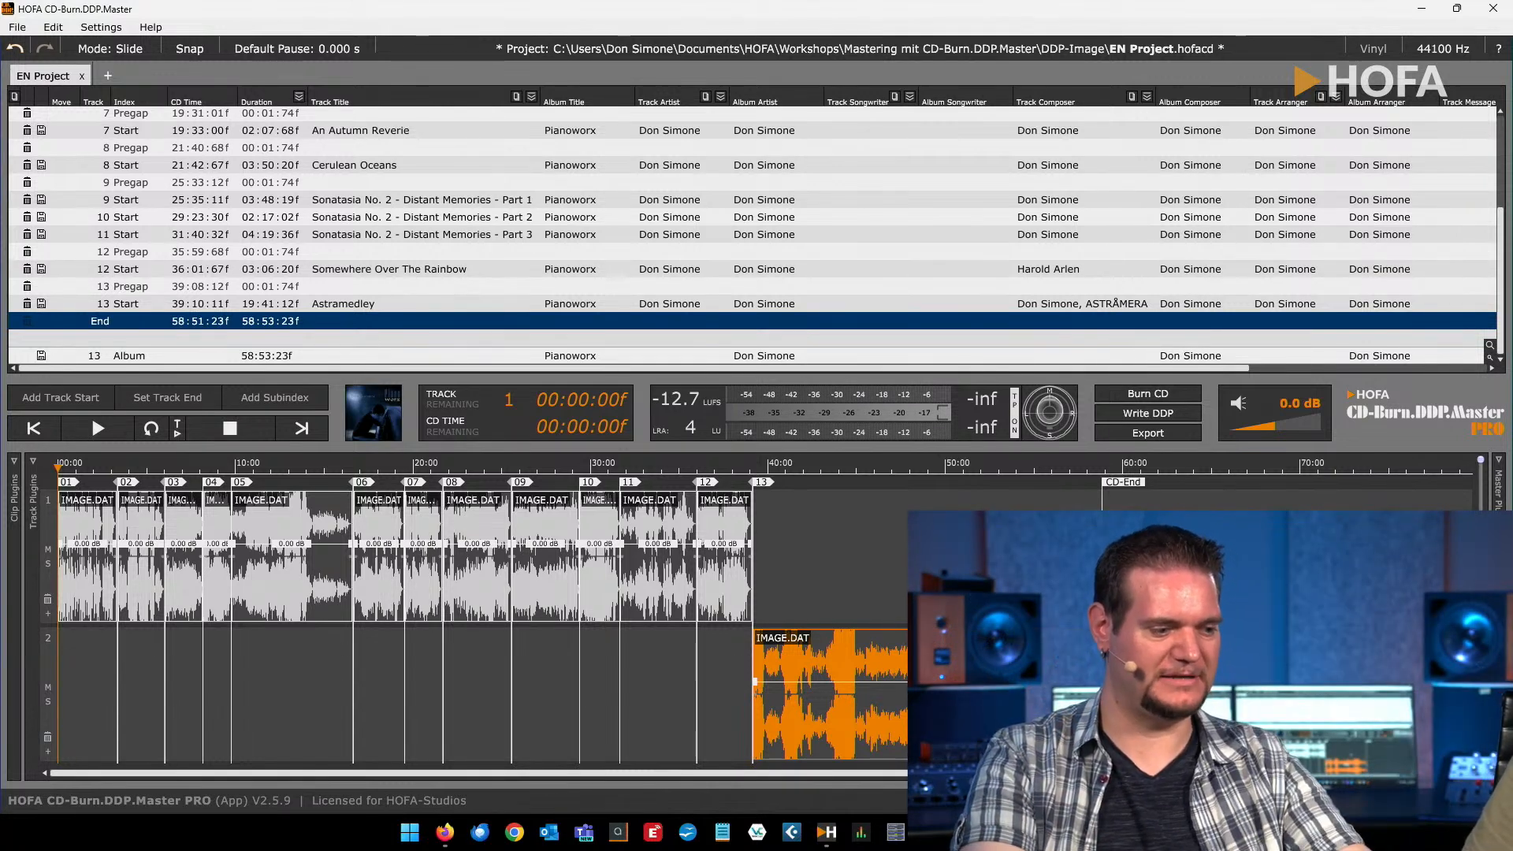
key(ctrl+z)
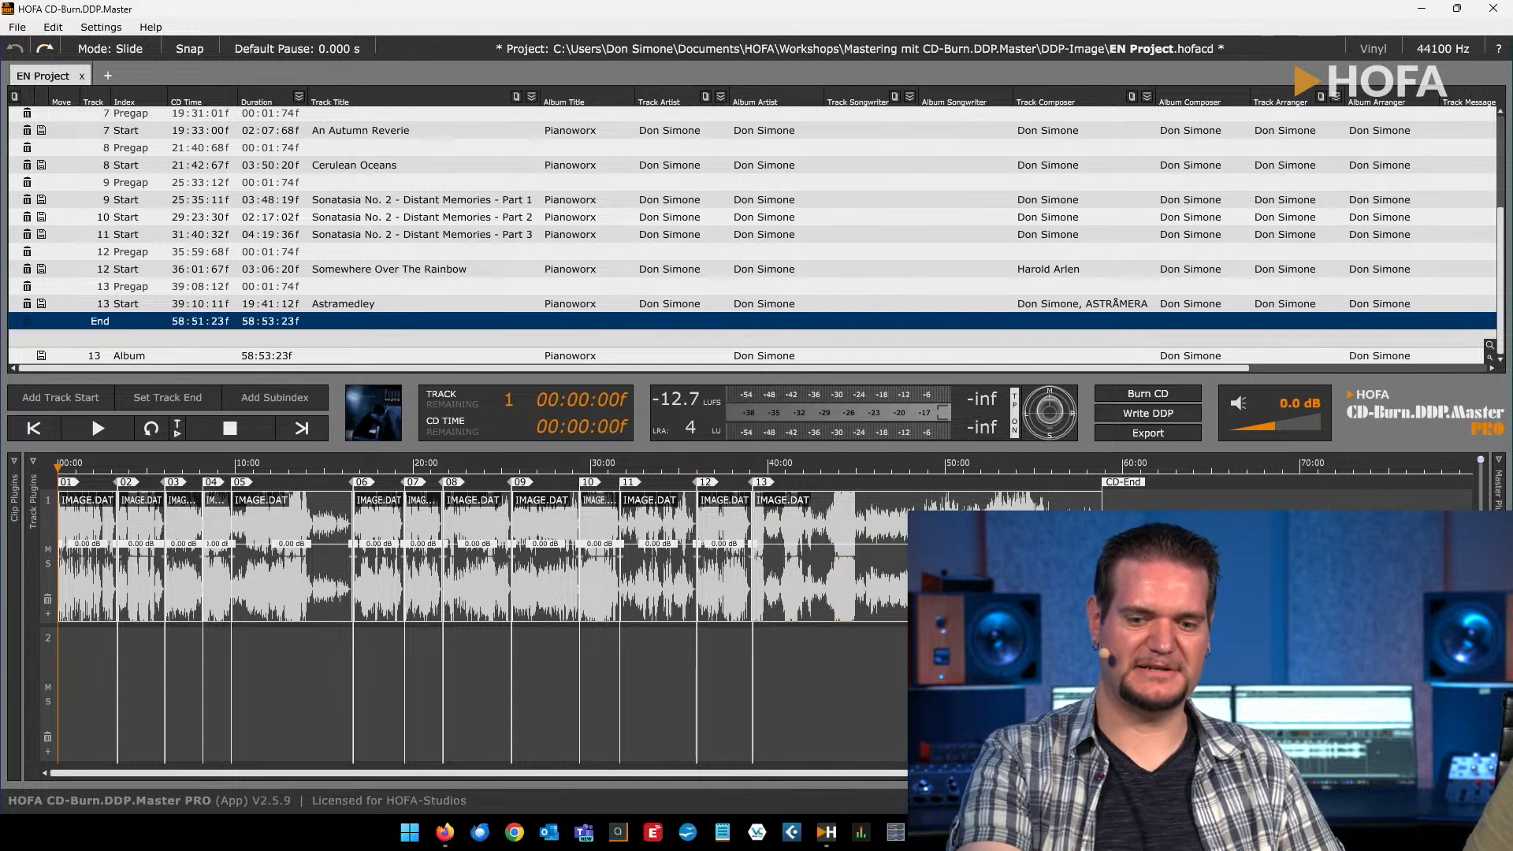
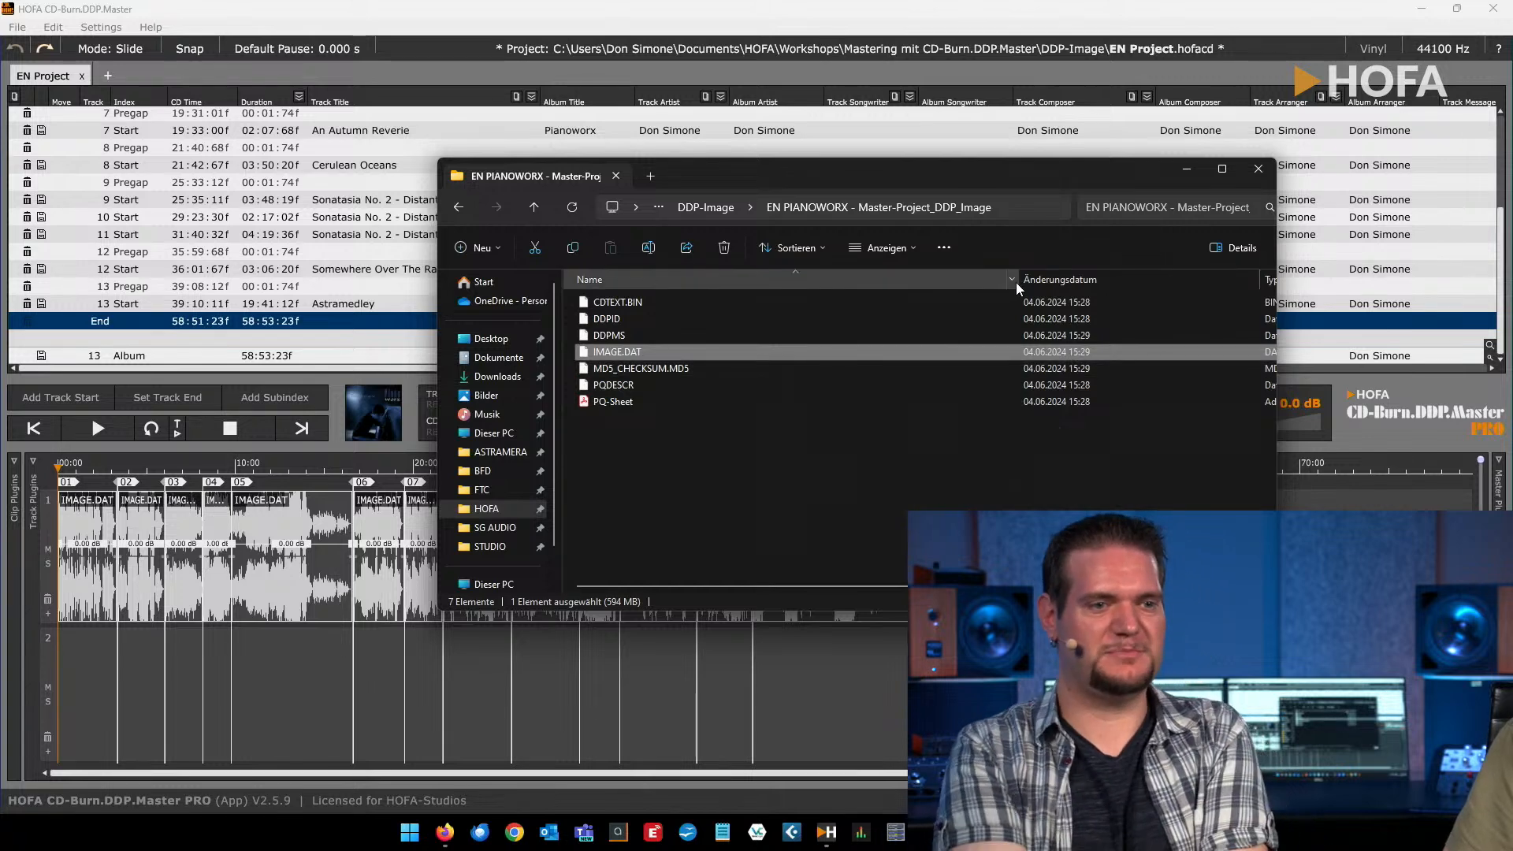
Narrow the Name and Typ columns to show file sizes, and examine the DDPID, DDPMS, IMAGE.DAT and PQDESCR files in the DDP image folder
drag(1016, 282, 758, 282)
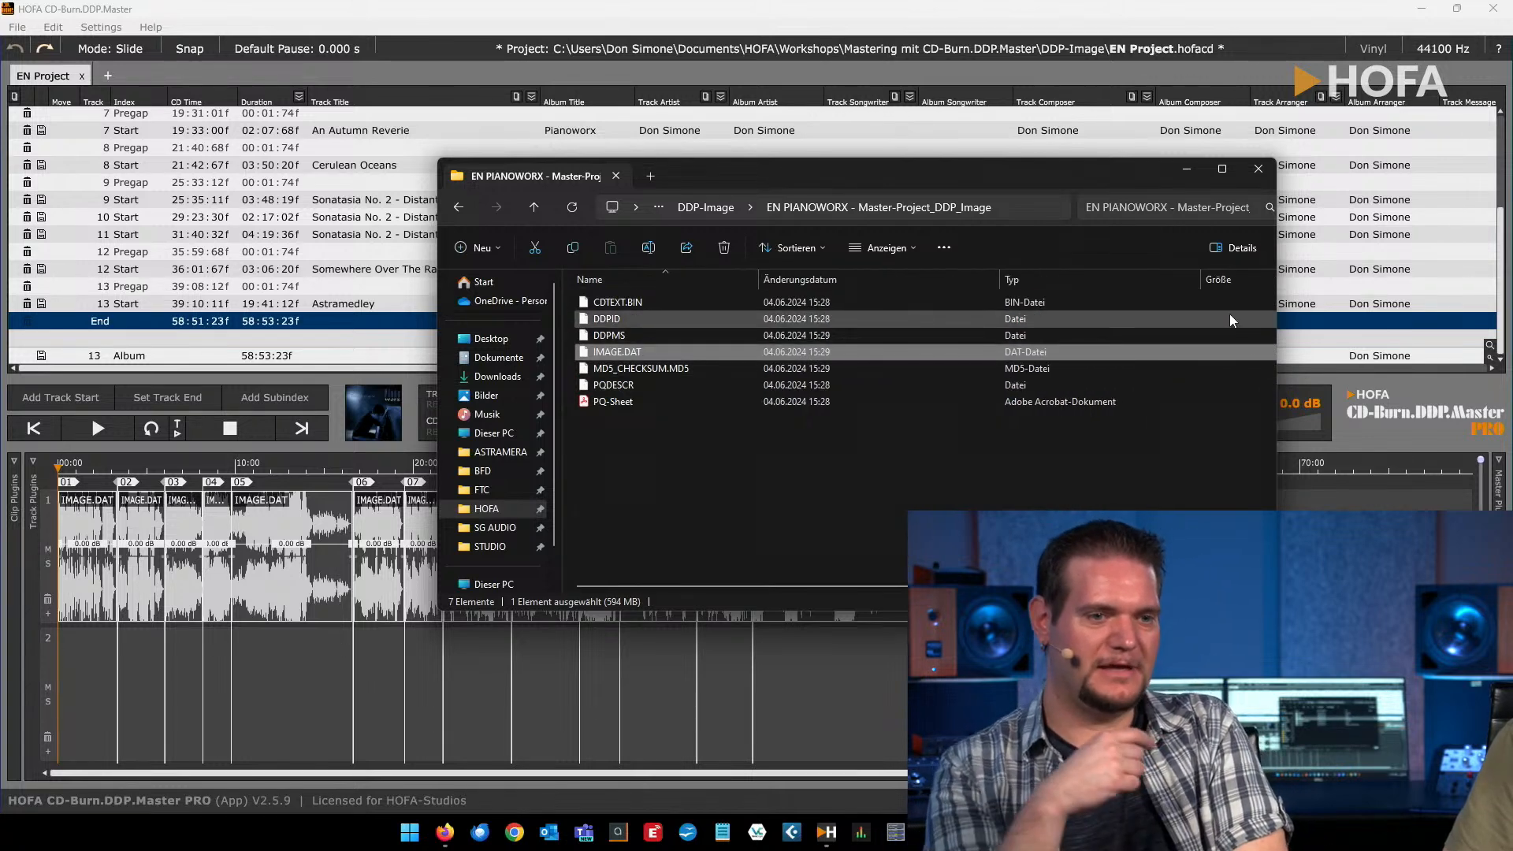
drag(1201, 281, 1134, 281)
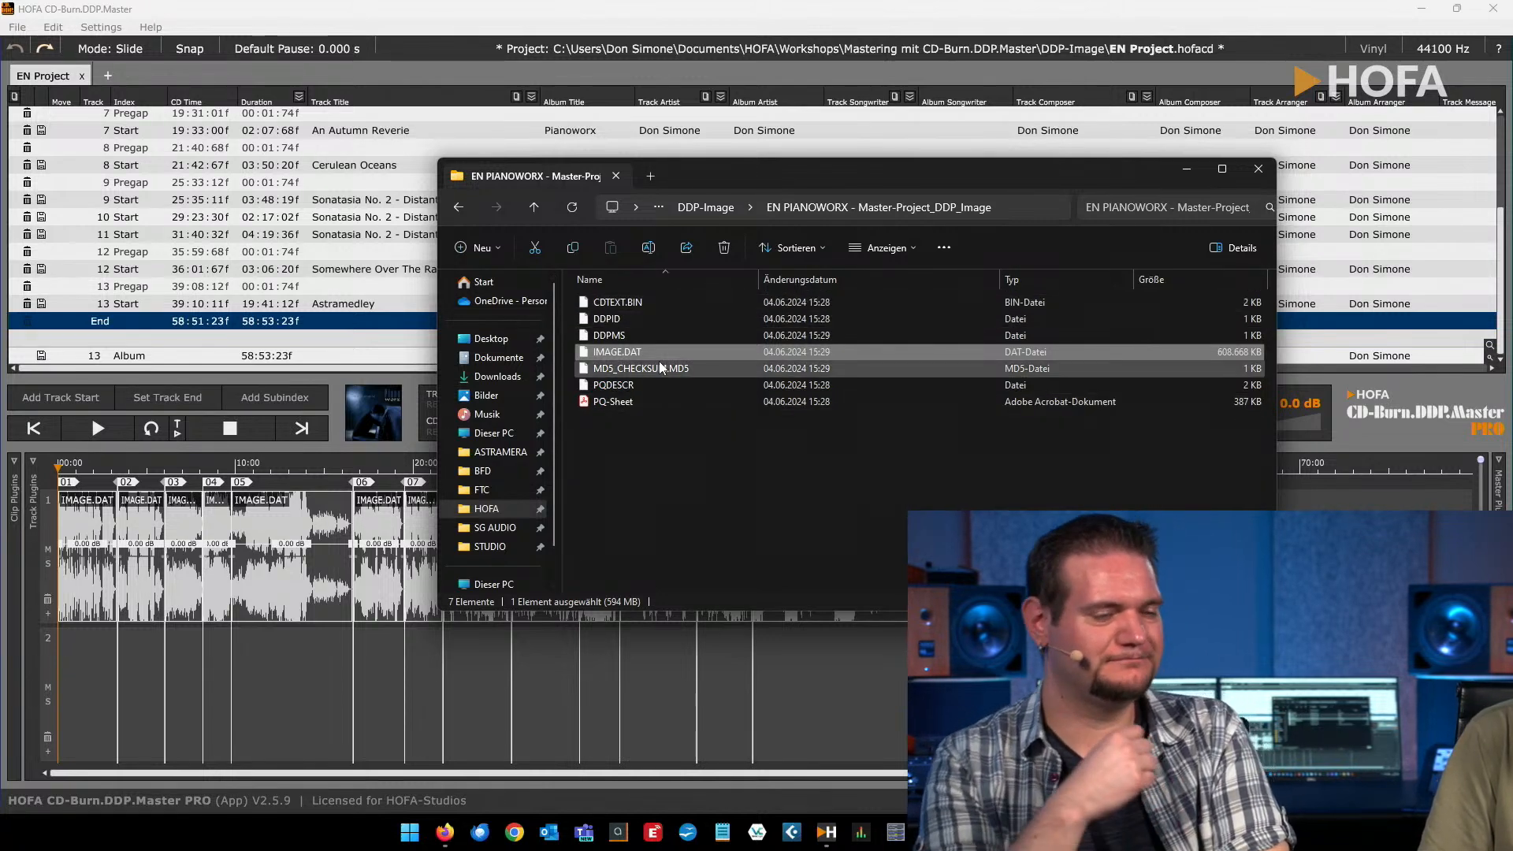
click(608, 319)
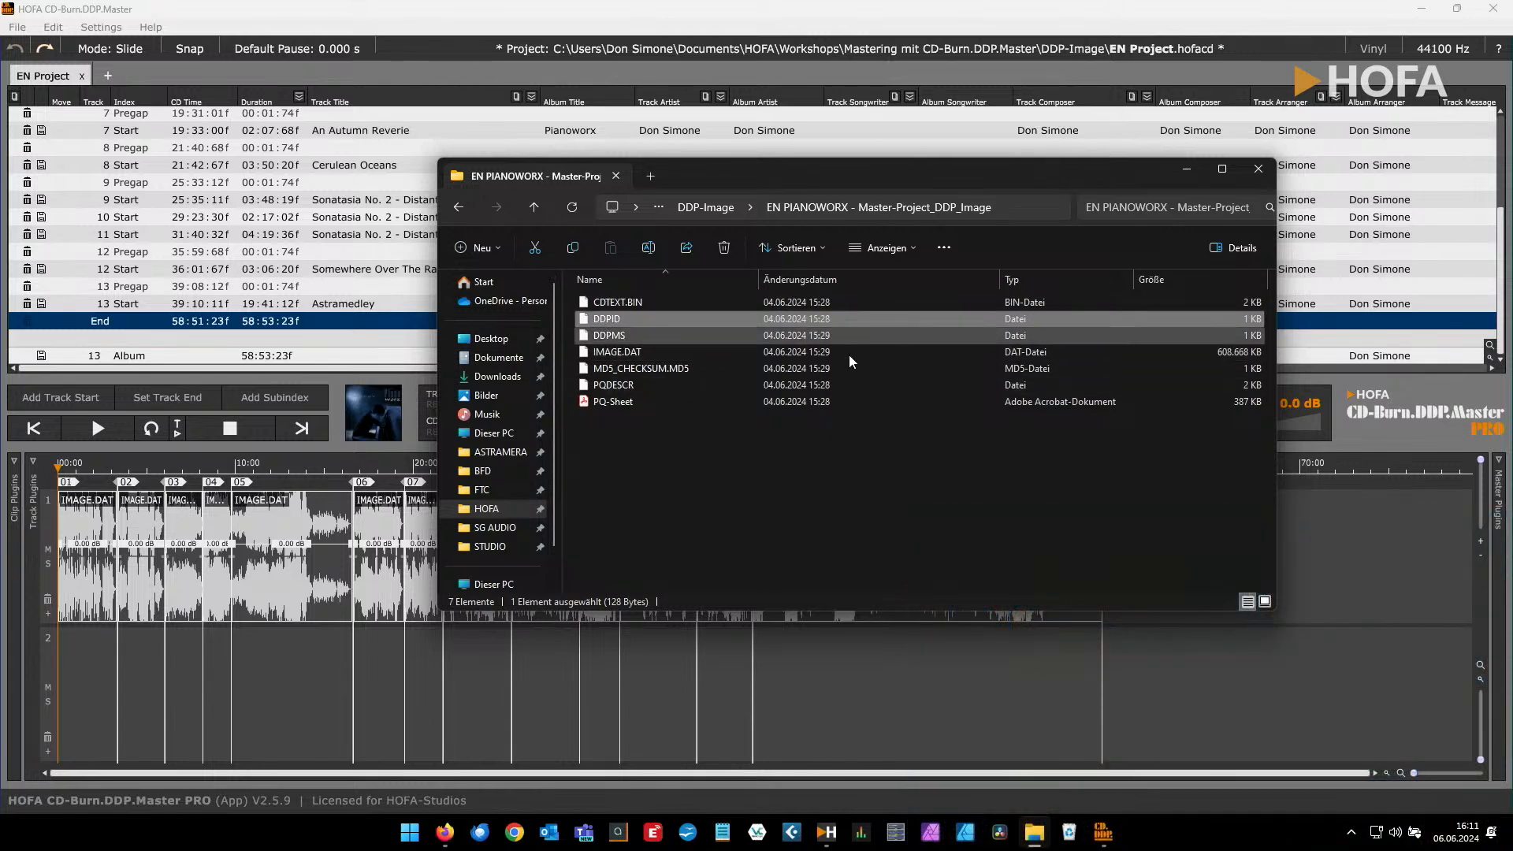
click(610, 338)
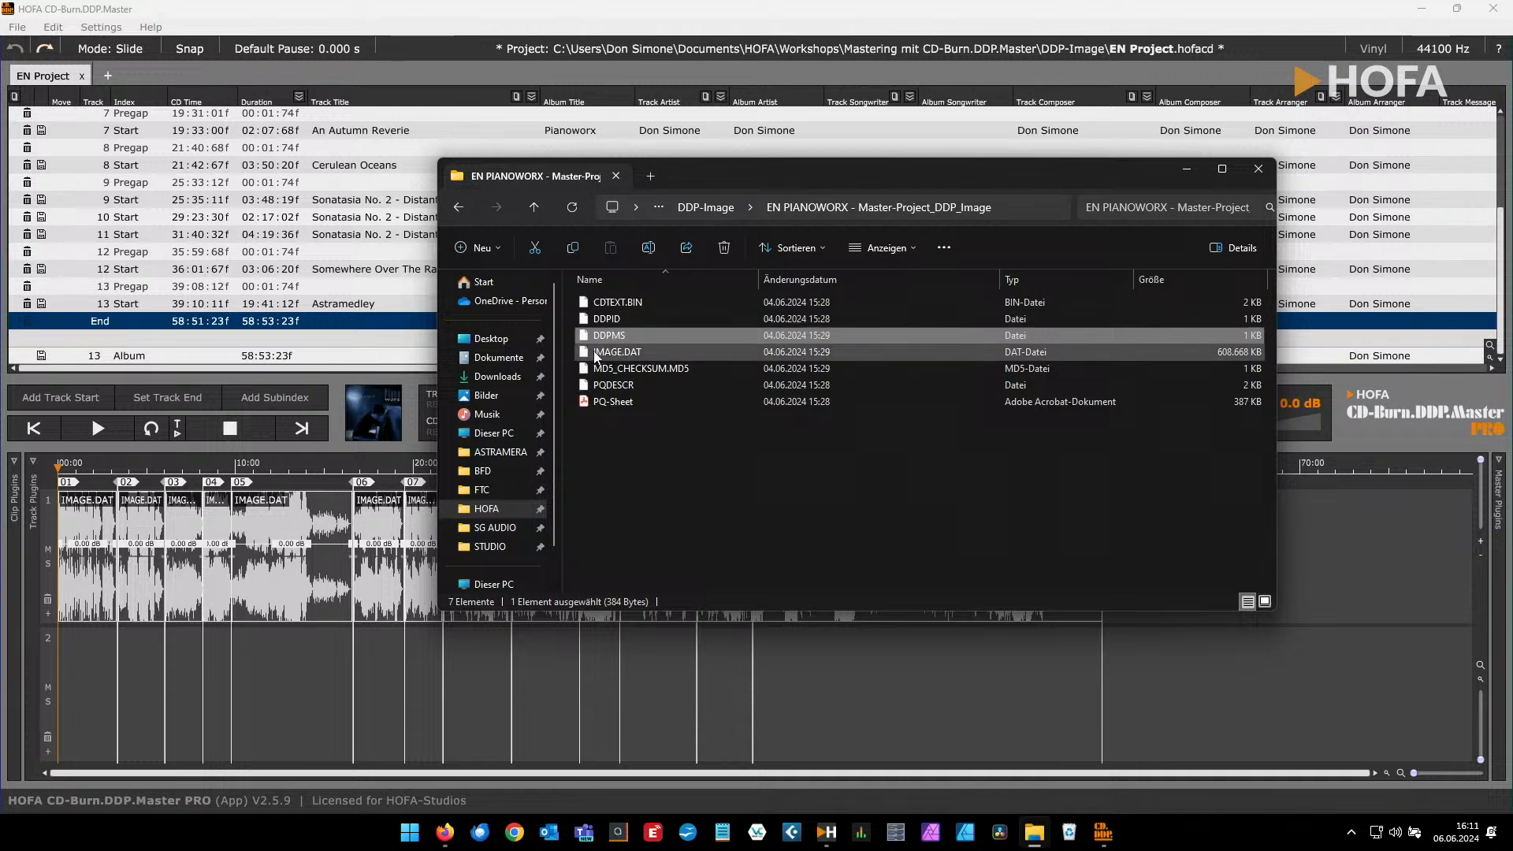
click(596, 356)
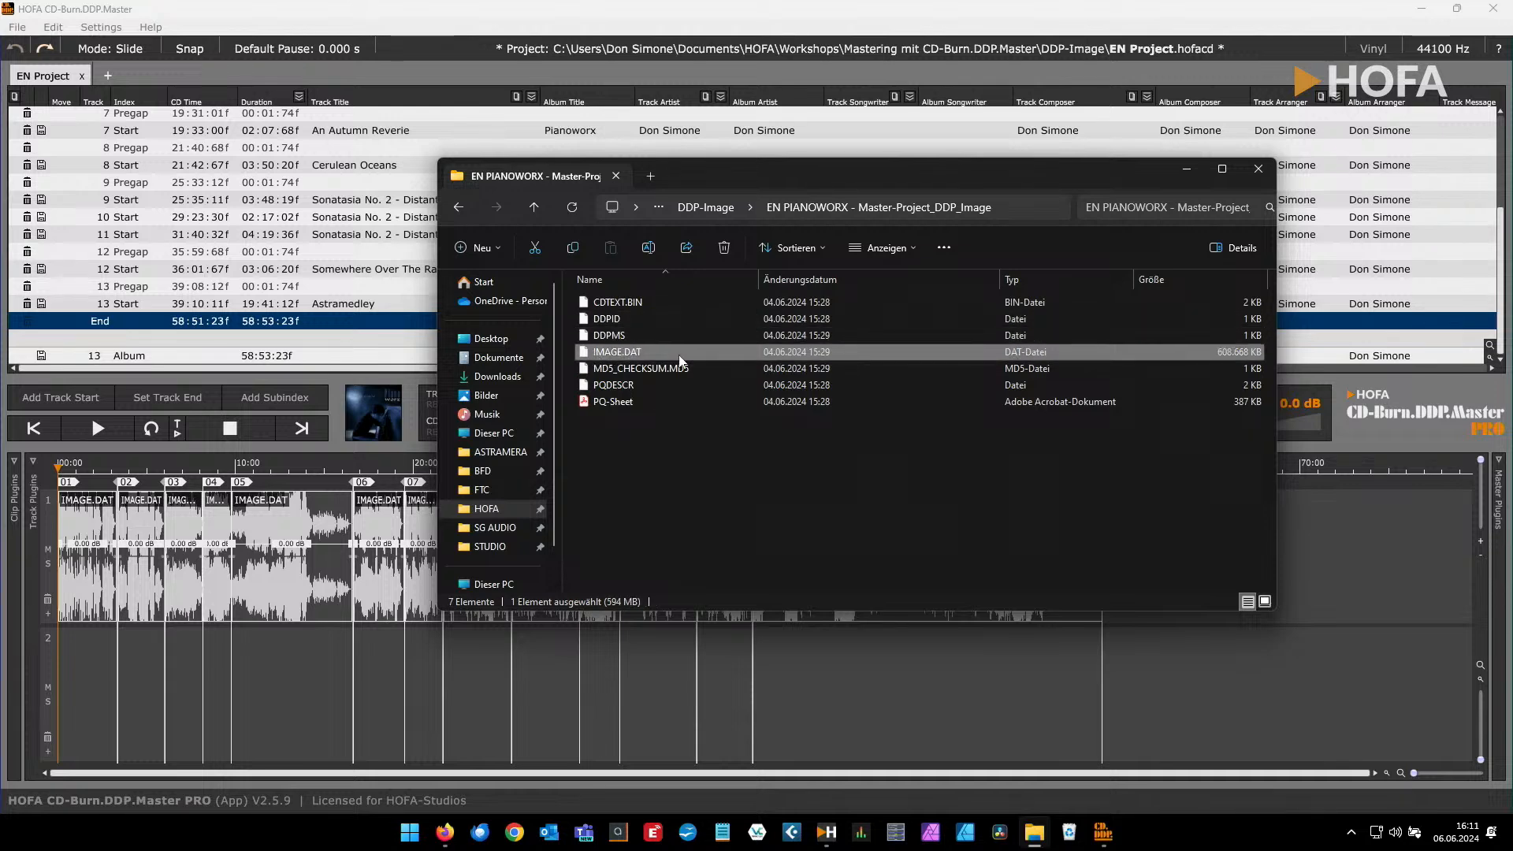
click(607, 322)
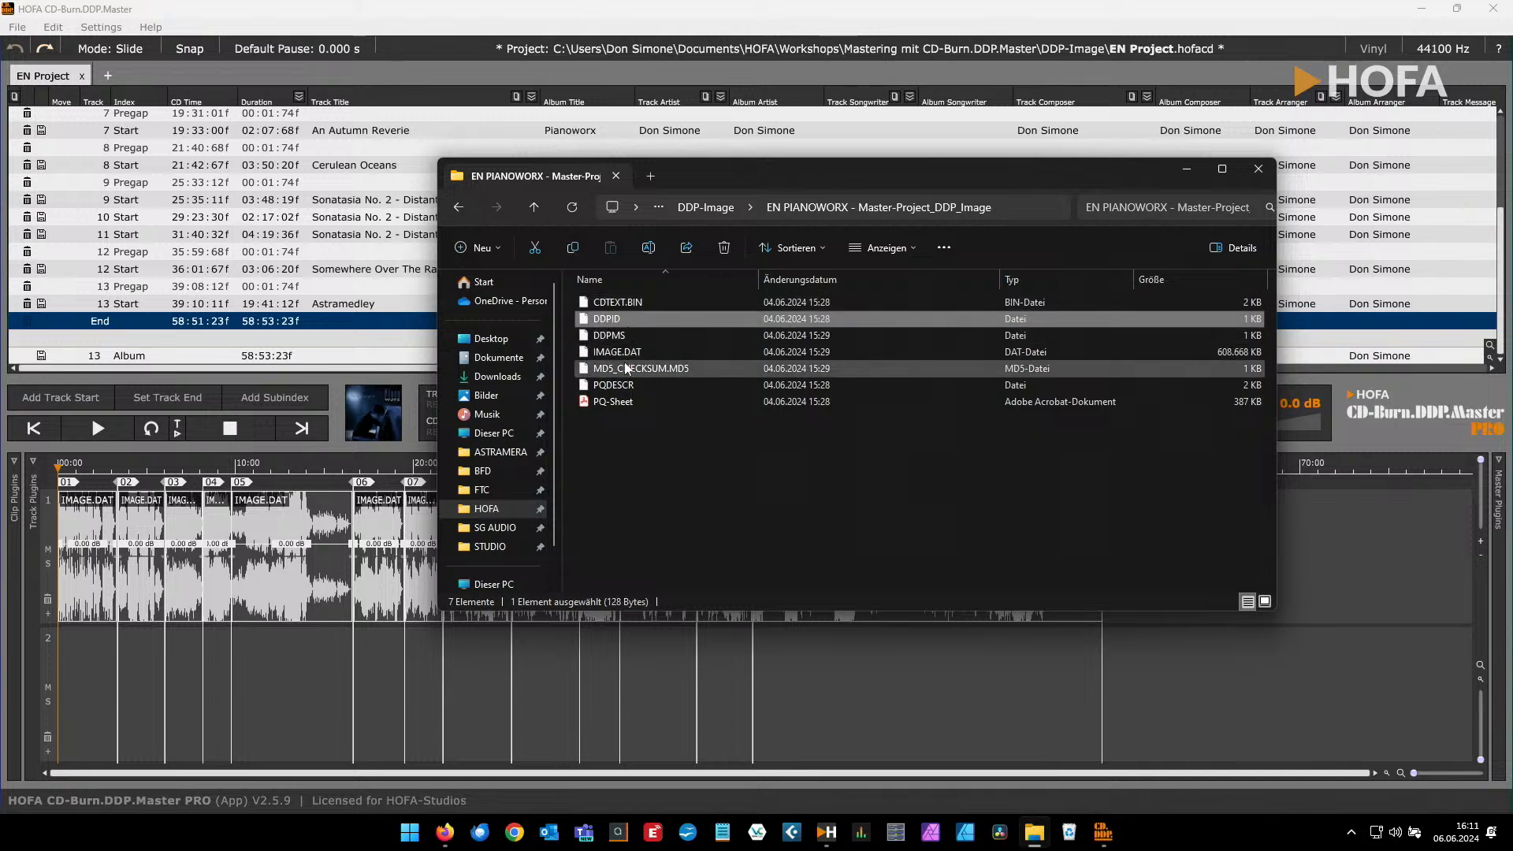
click(613, 337)
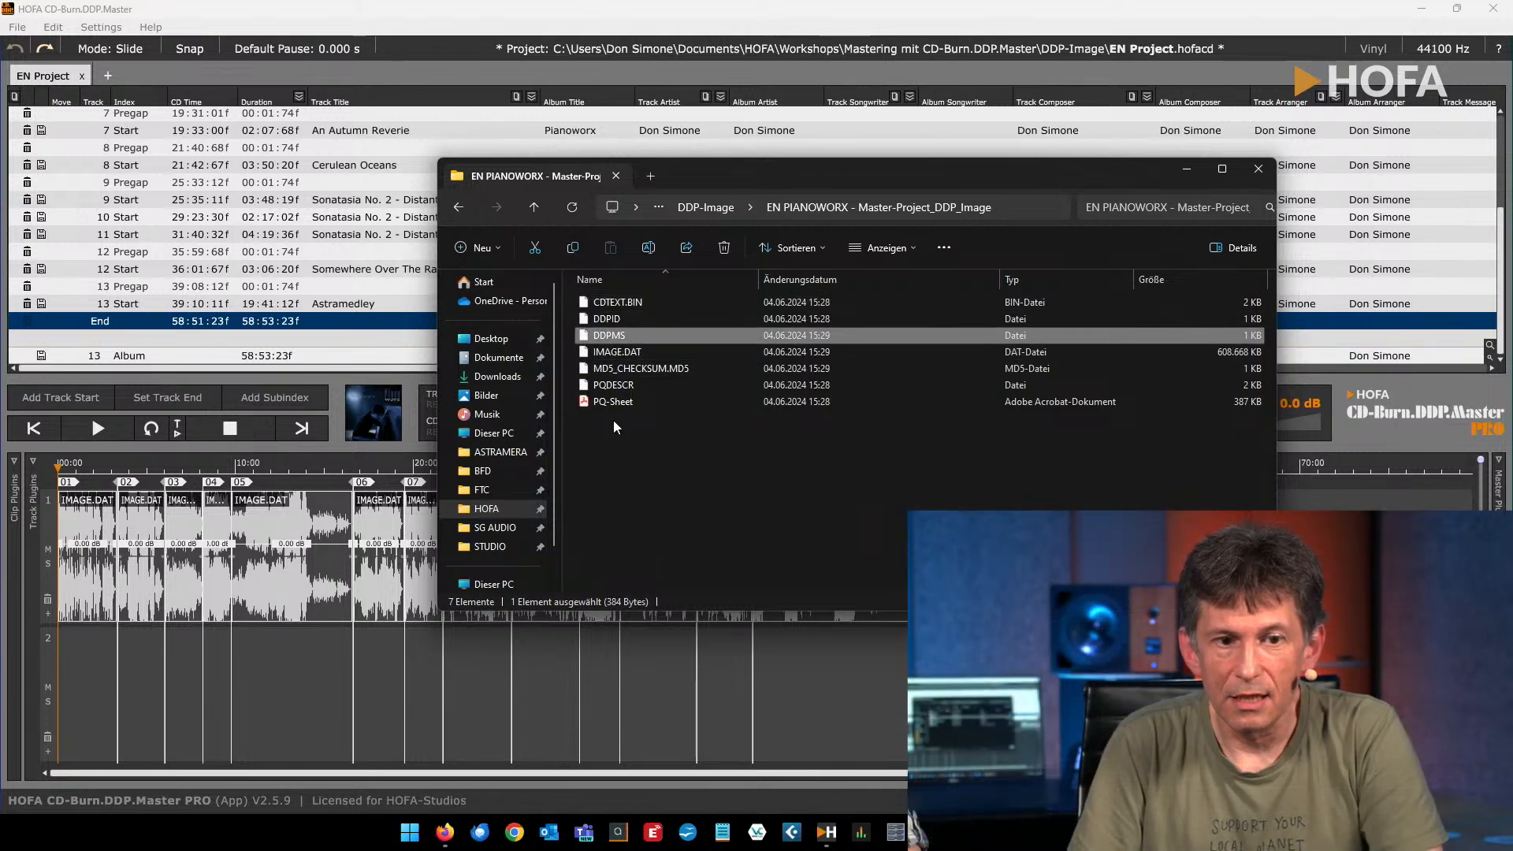
click(615, 352)
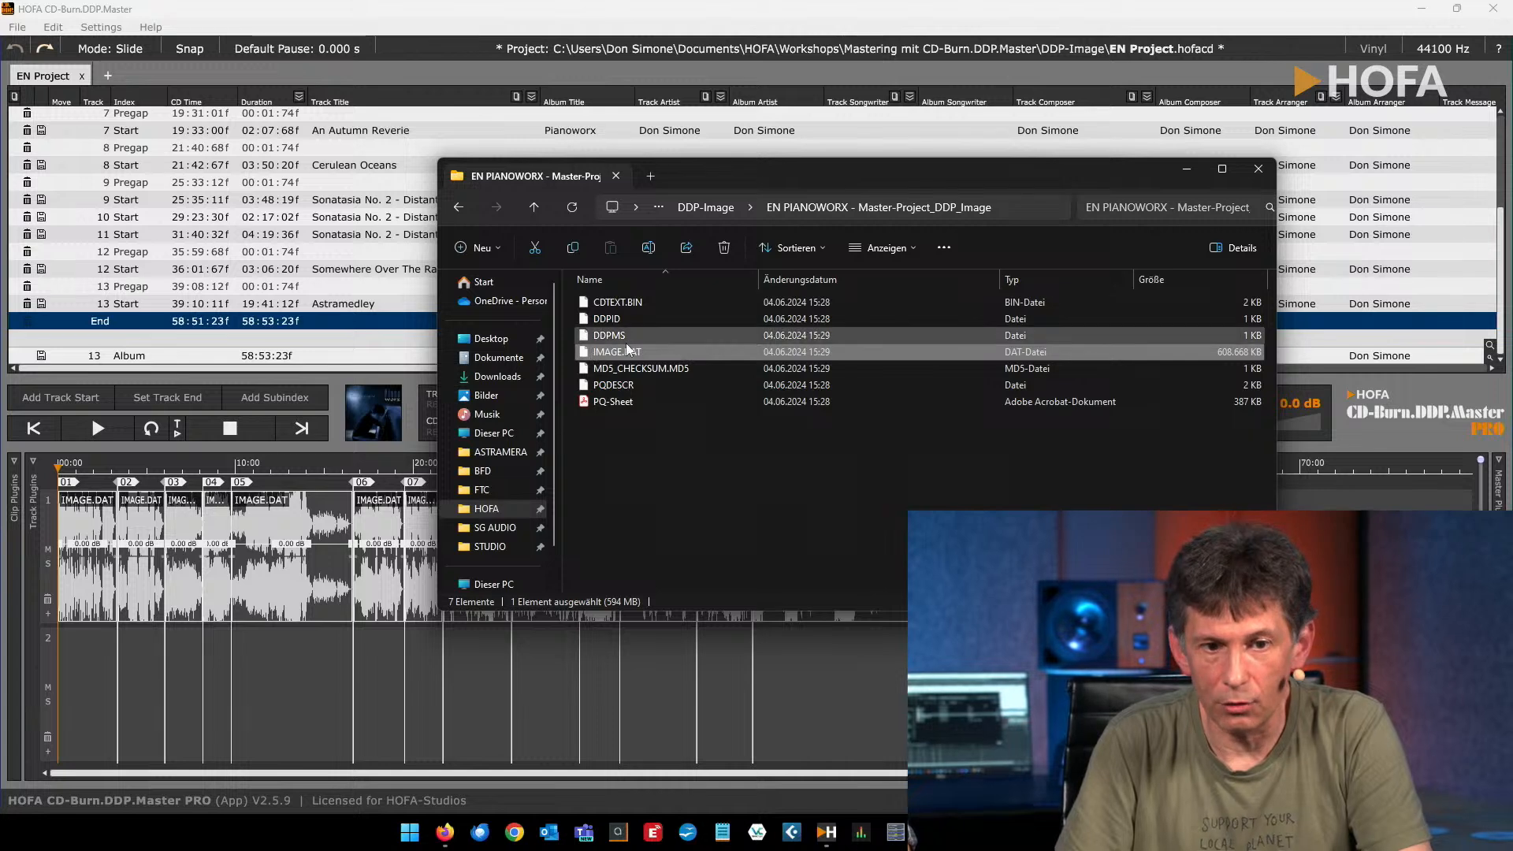
click(599, 386)
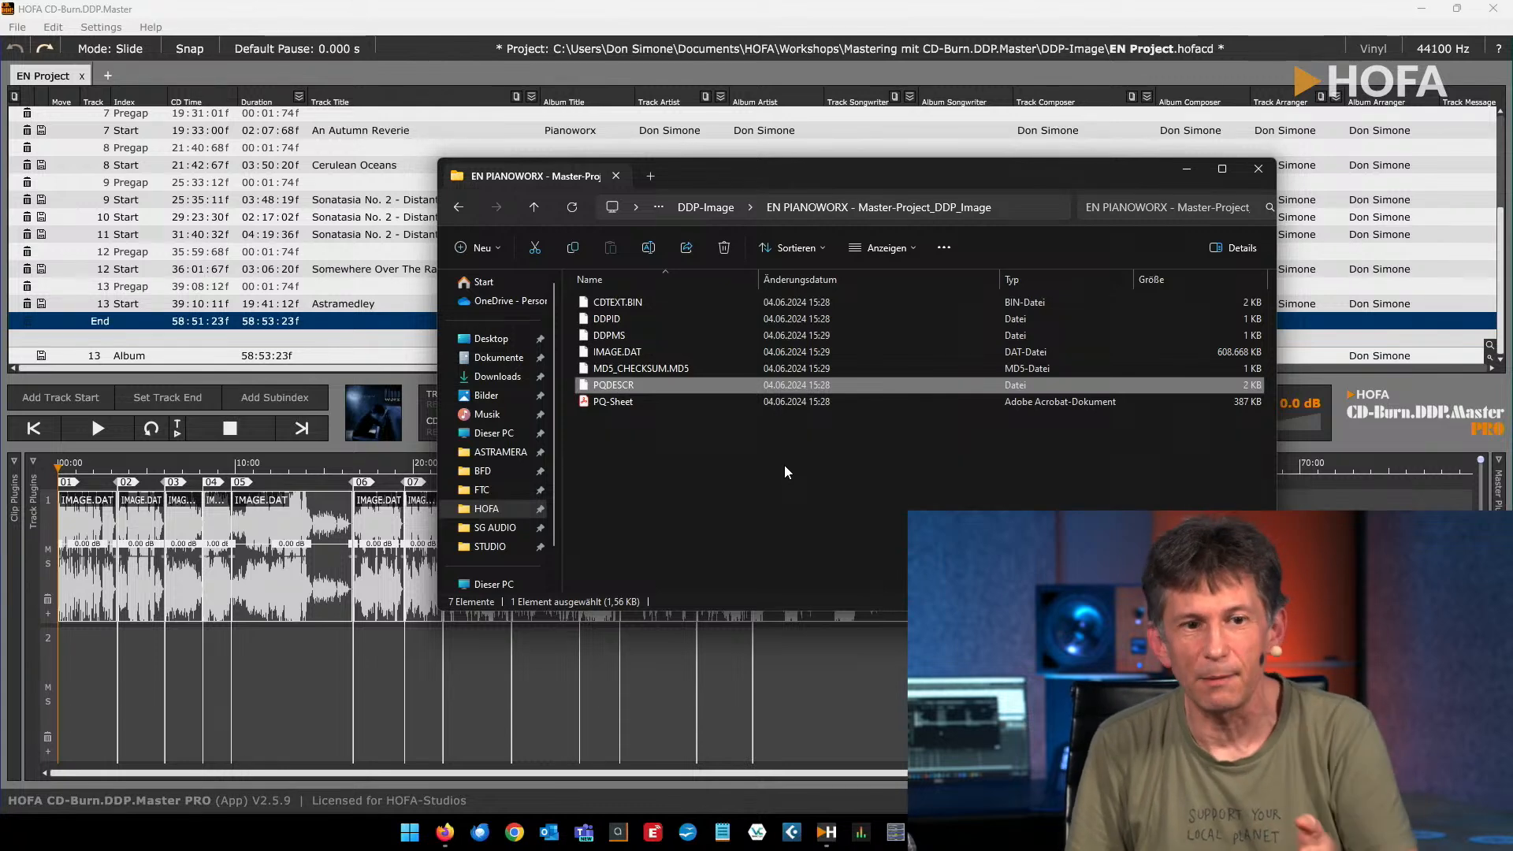
View the PQ-Sheet PDF from the DDP image folder, and close the document and Acrobat Reader
double_click(622, 403)
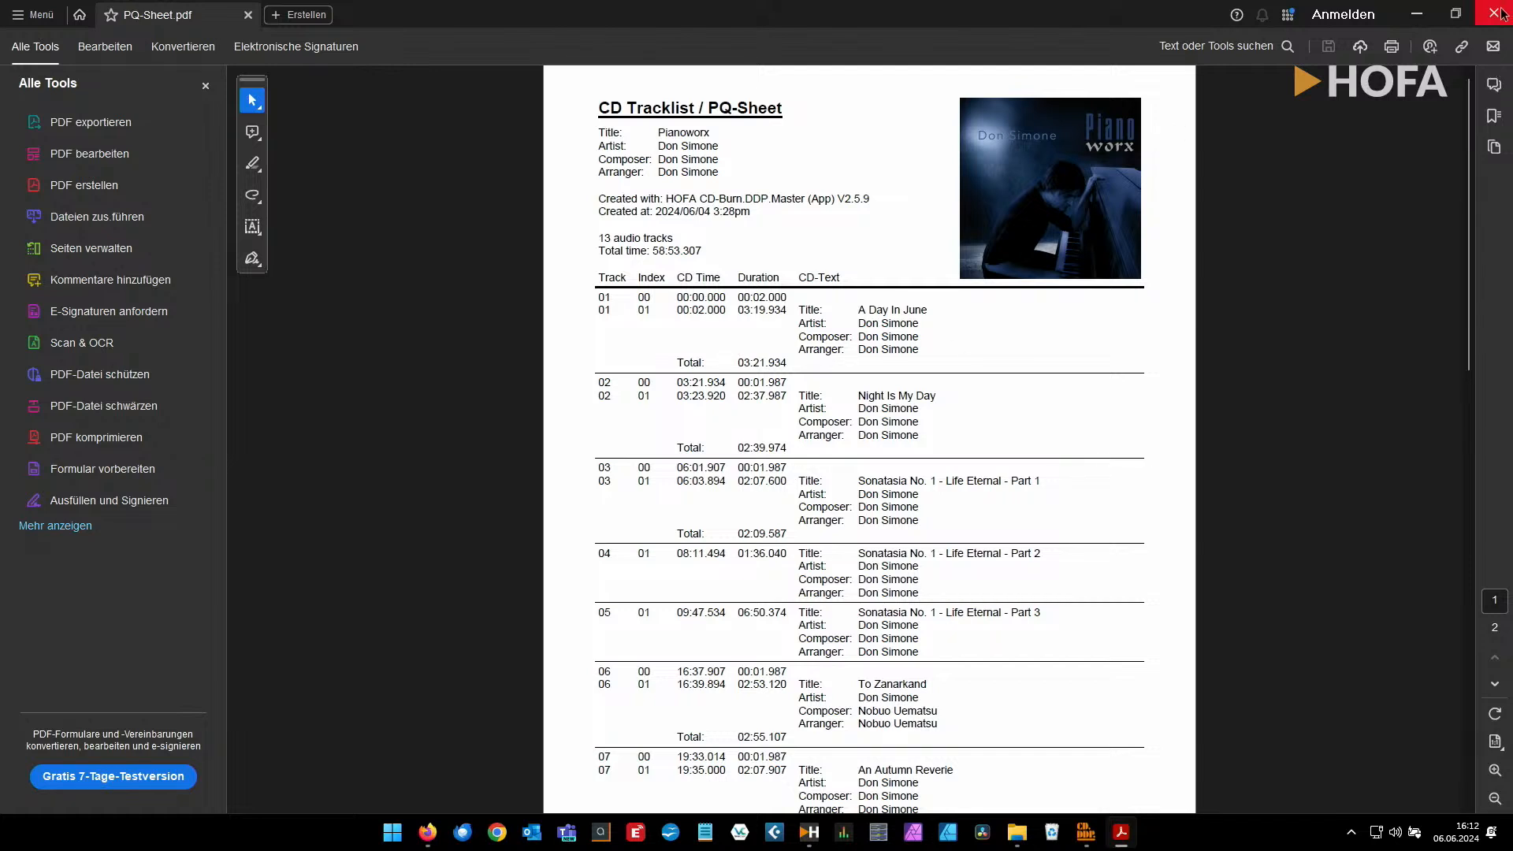
click(245, 14)
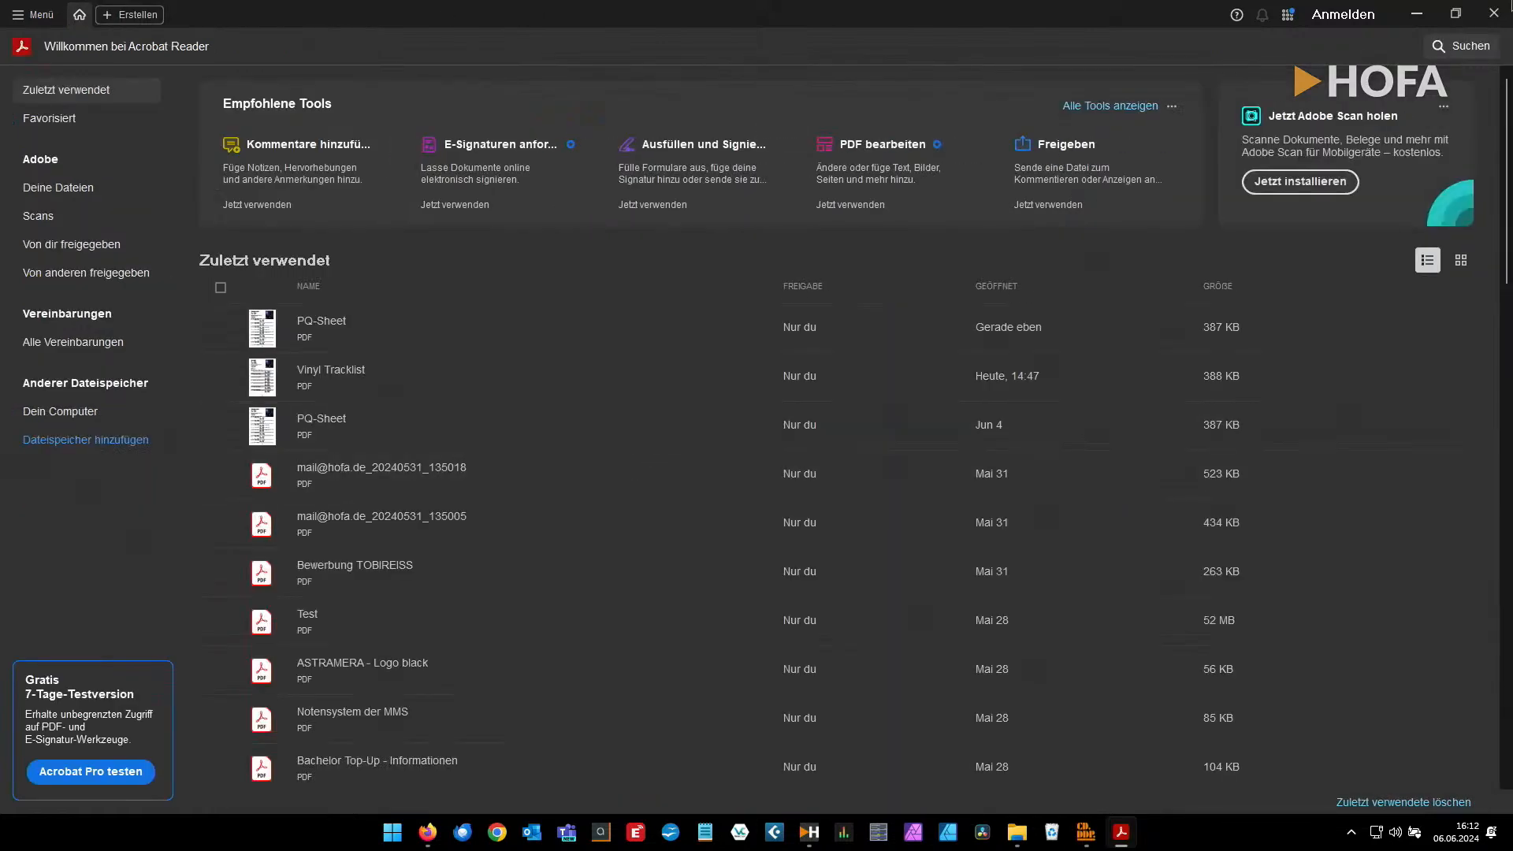
click(1493, 13)
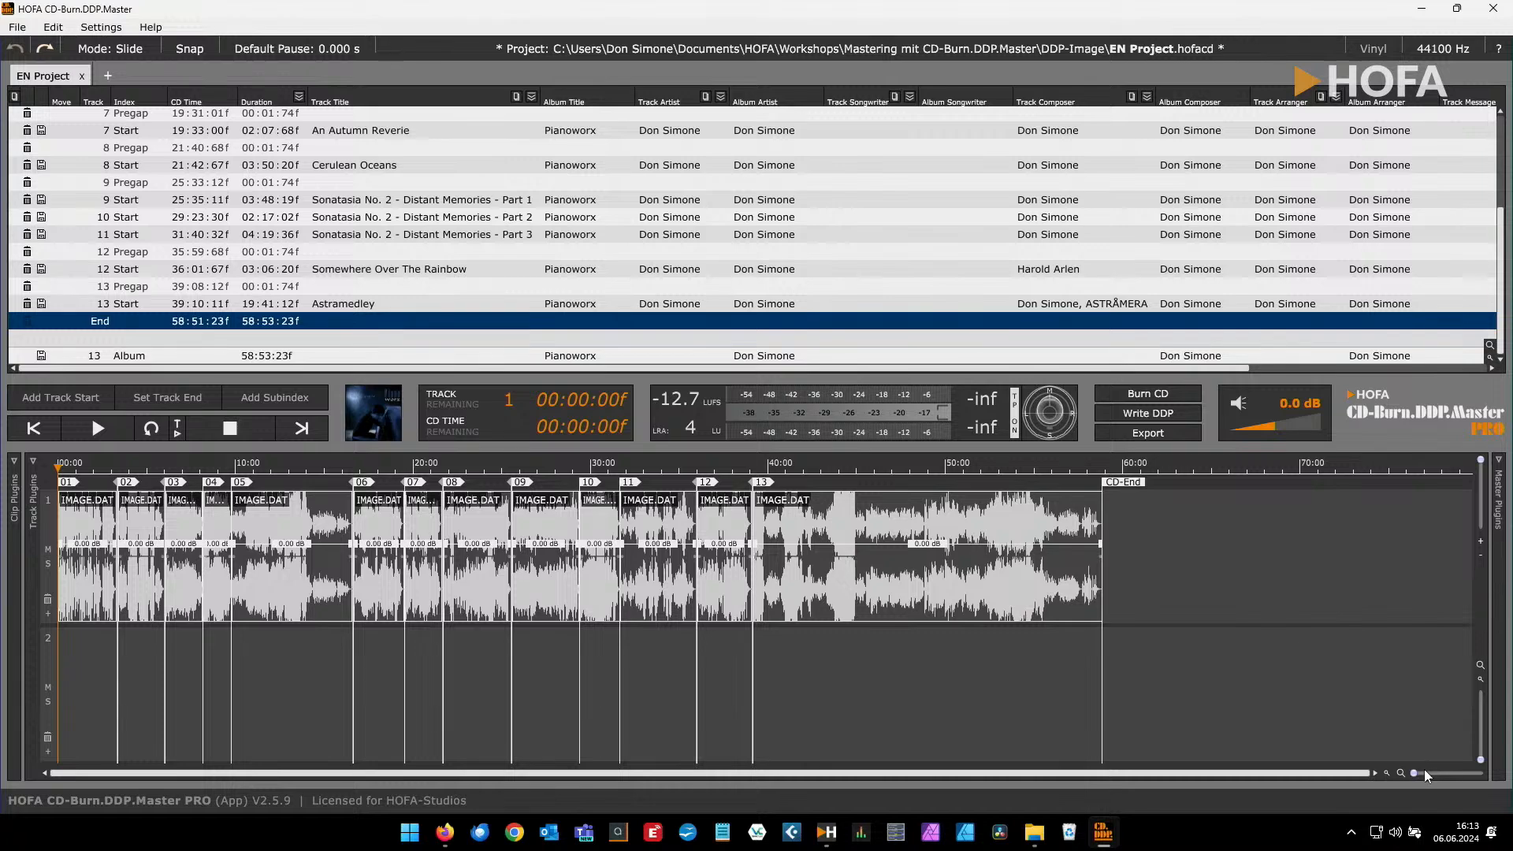
Start a new vinyl side within Side A and shift the boundaries so Side B starts at track 6 and Side C at track 9
drag(1415, 773, 1384, 778)
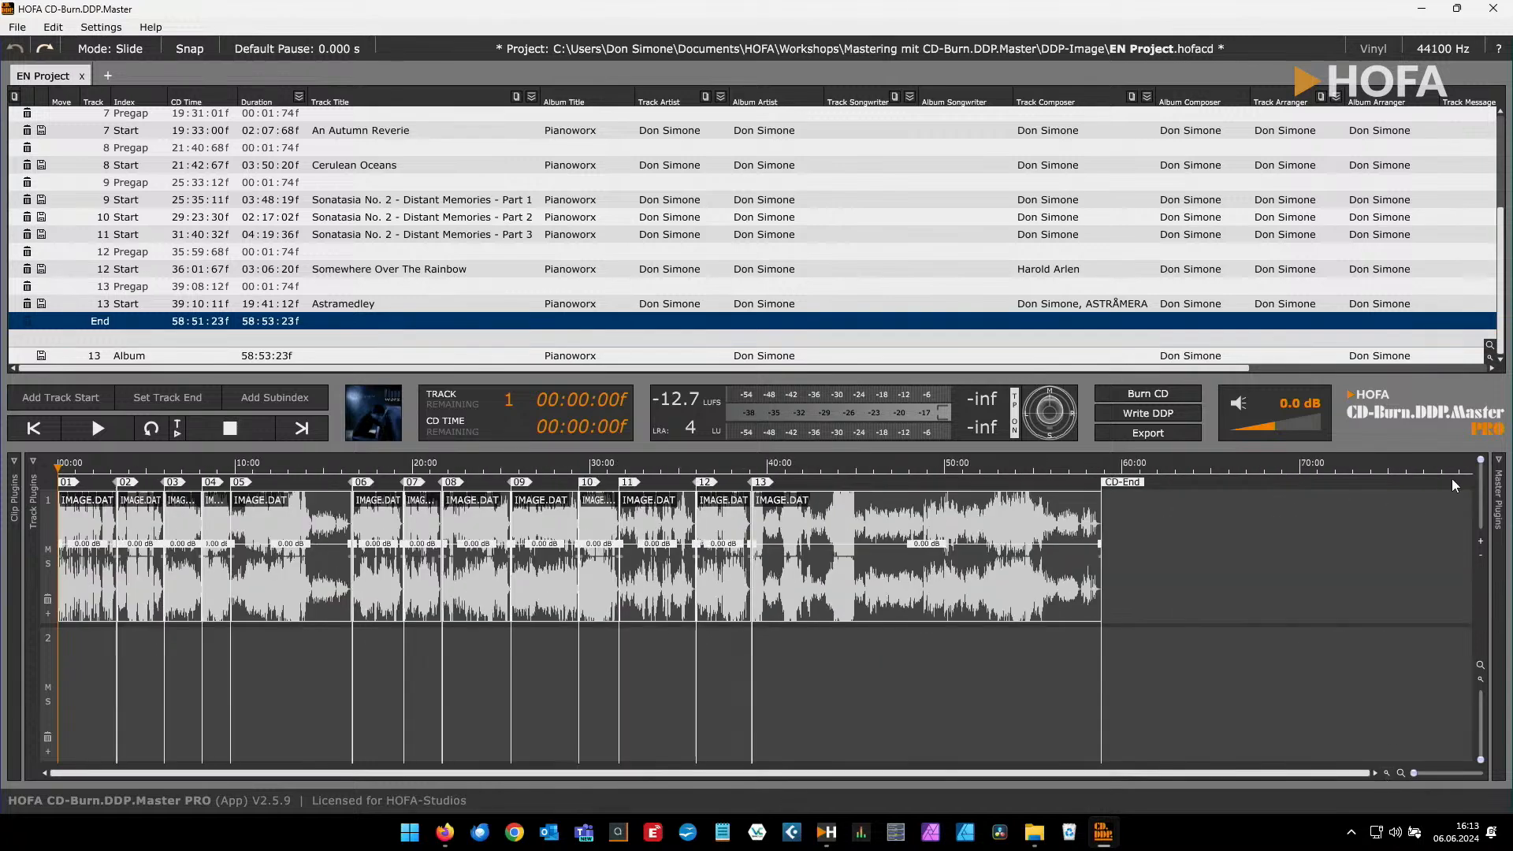
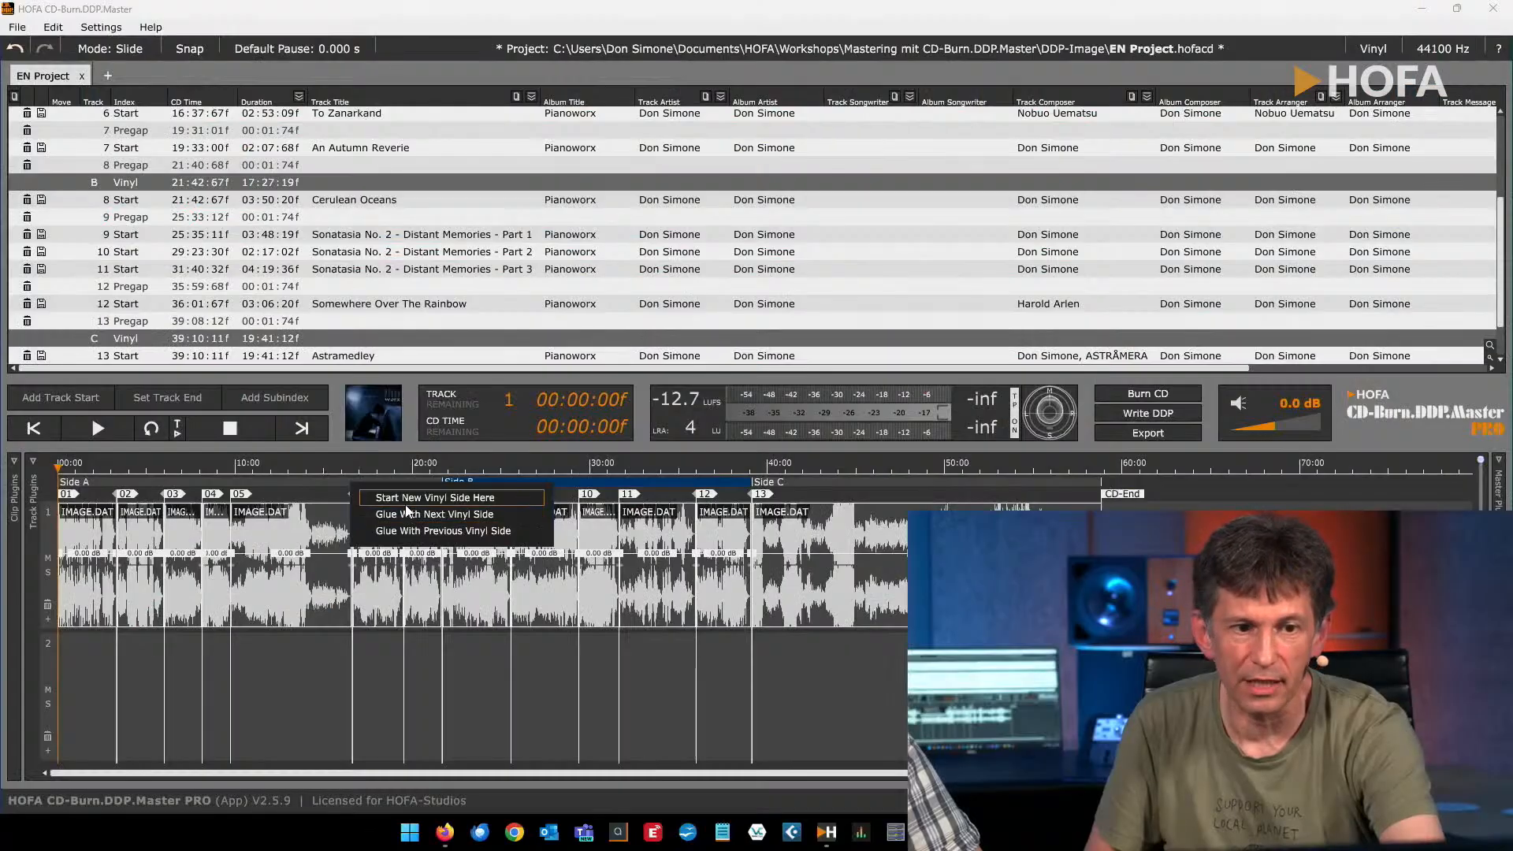
click(451, 508)
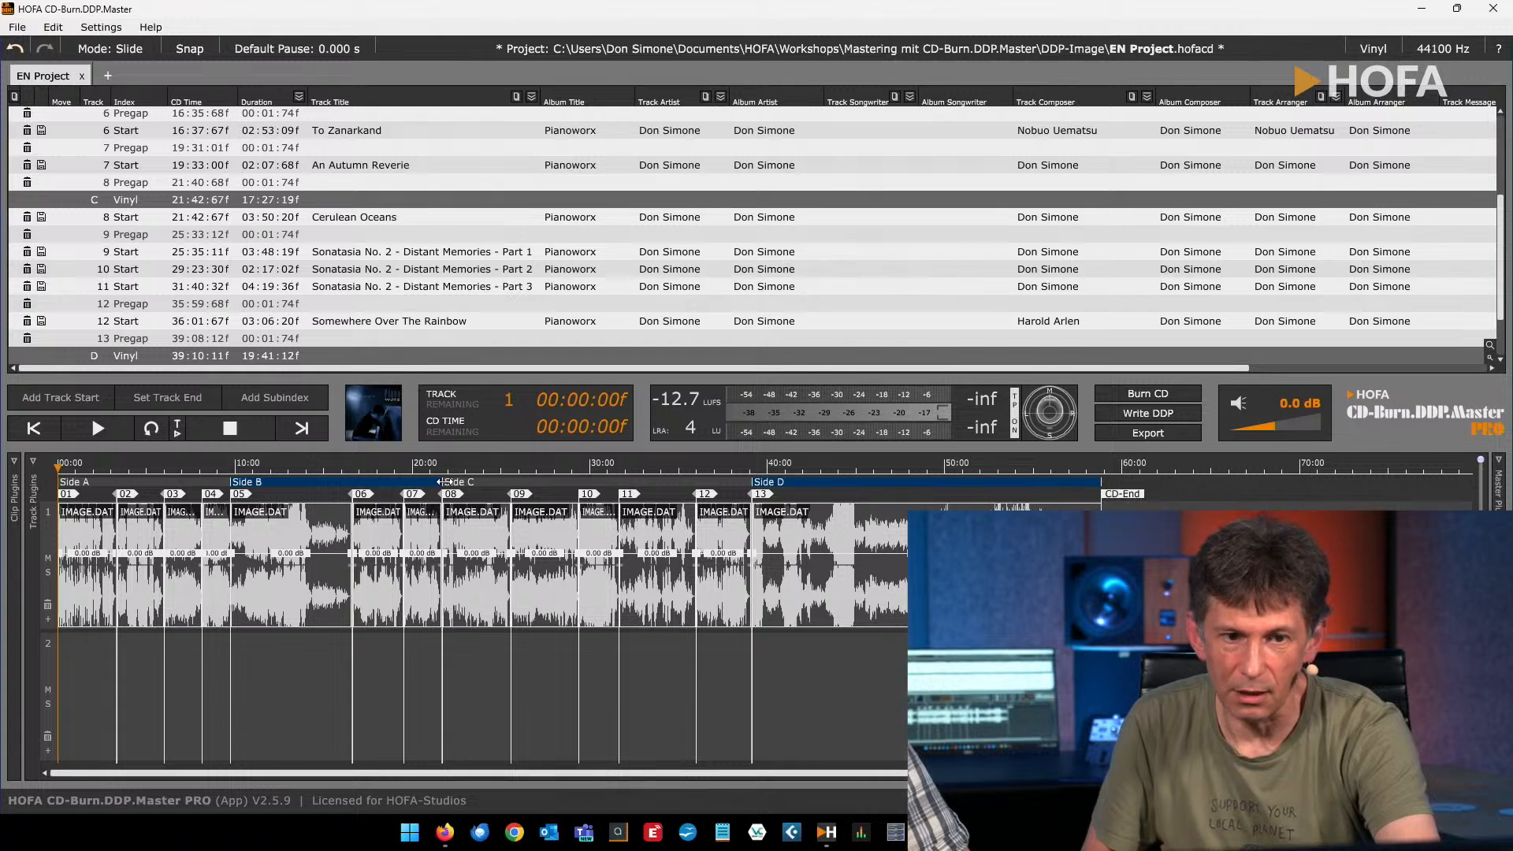
drag(523, 481, 522, 482)
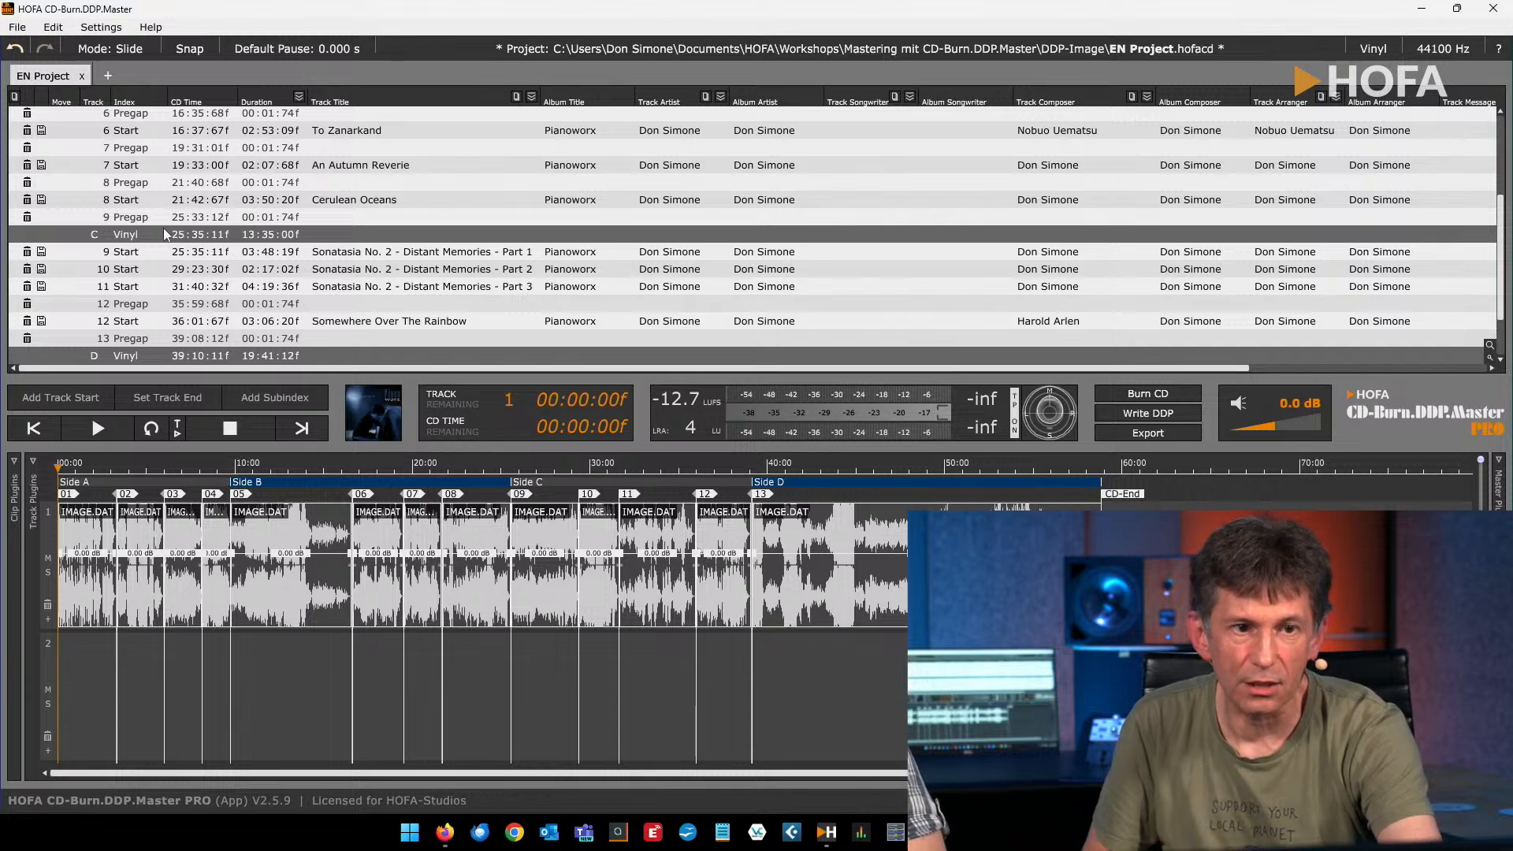
scroll(56, 214, up, 5)
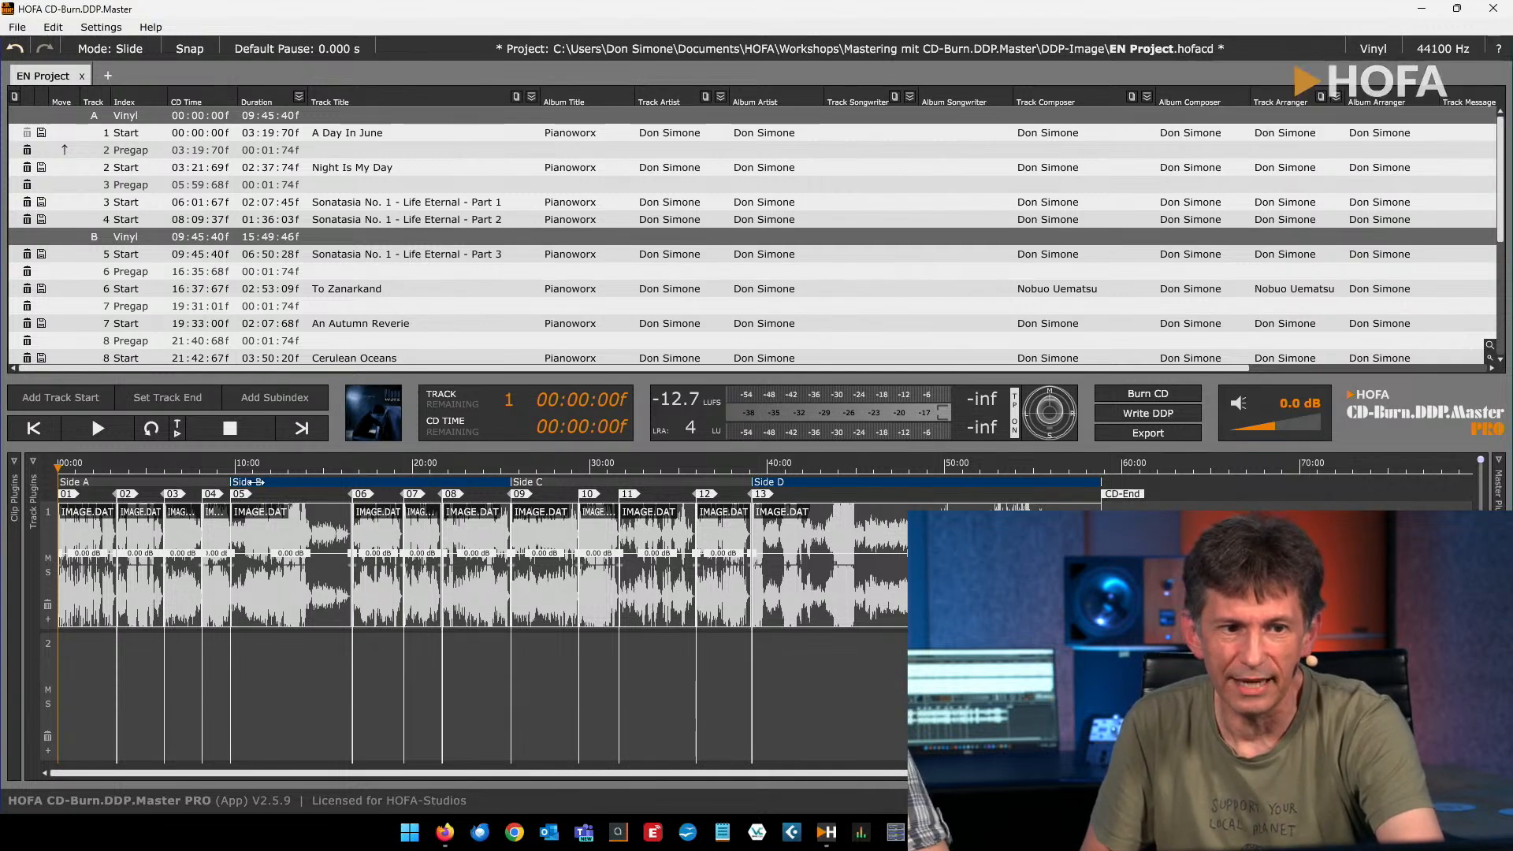
drag(344, 483, 351, 482)
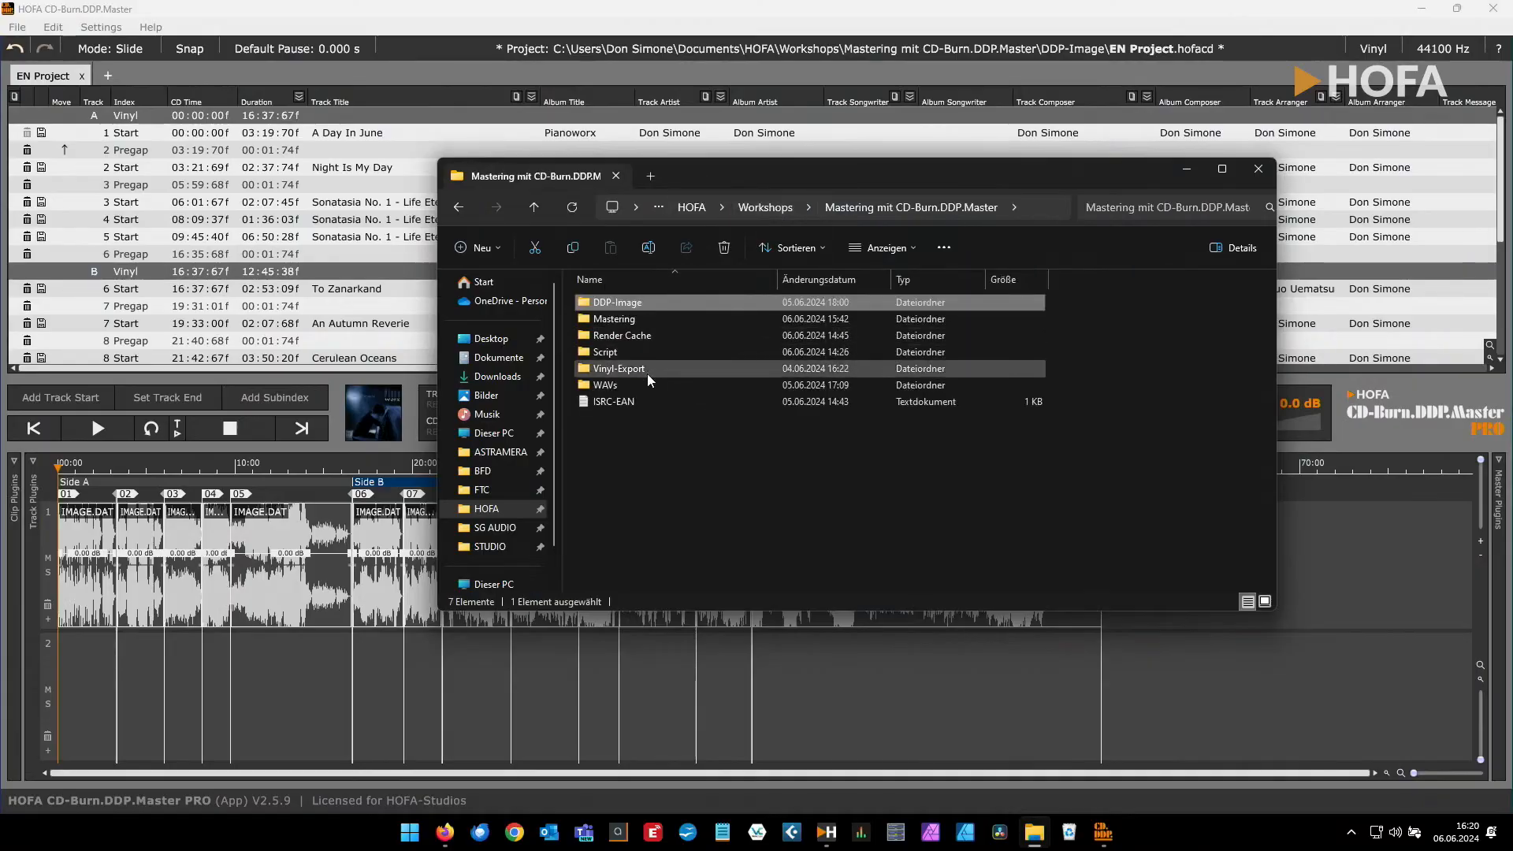
Open the Vinyl-Export folder in the file explorer and examine the exported Vinyl Side B and Vinyl Side C files
double_click(622, 369)
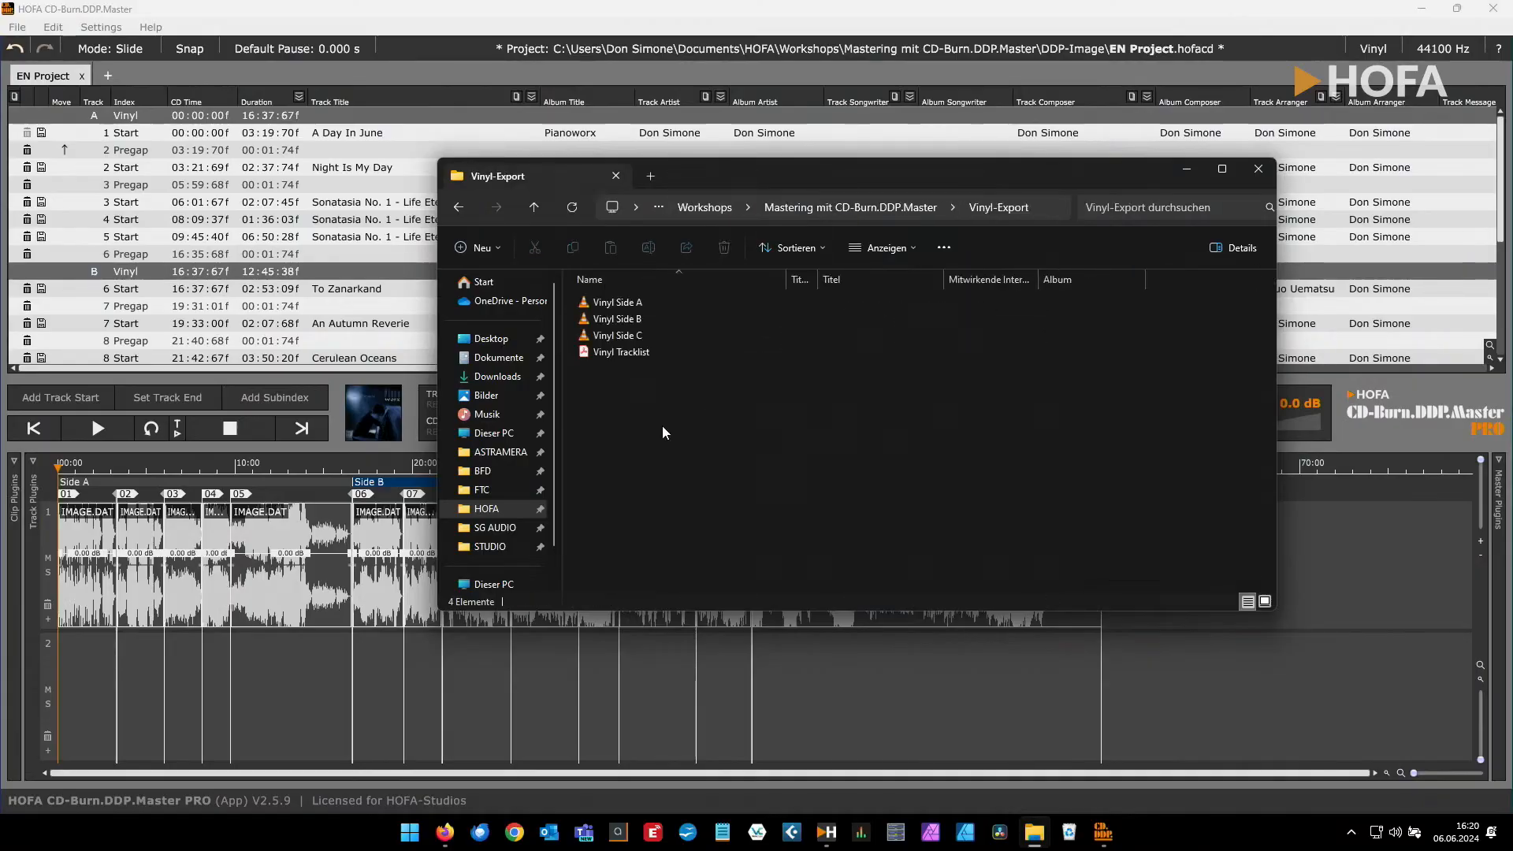
click(618, 319)
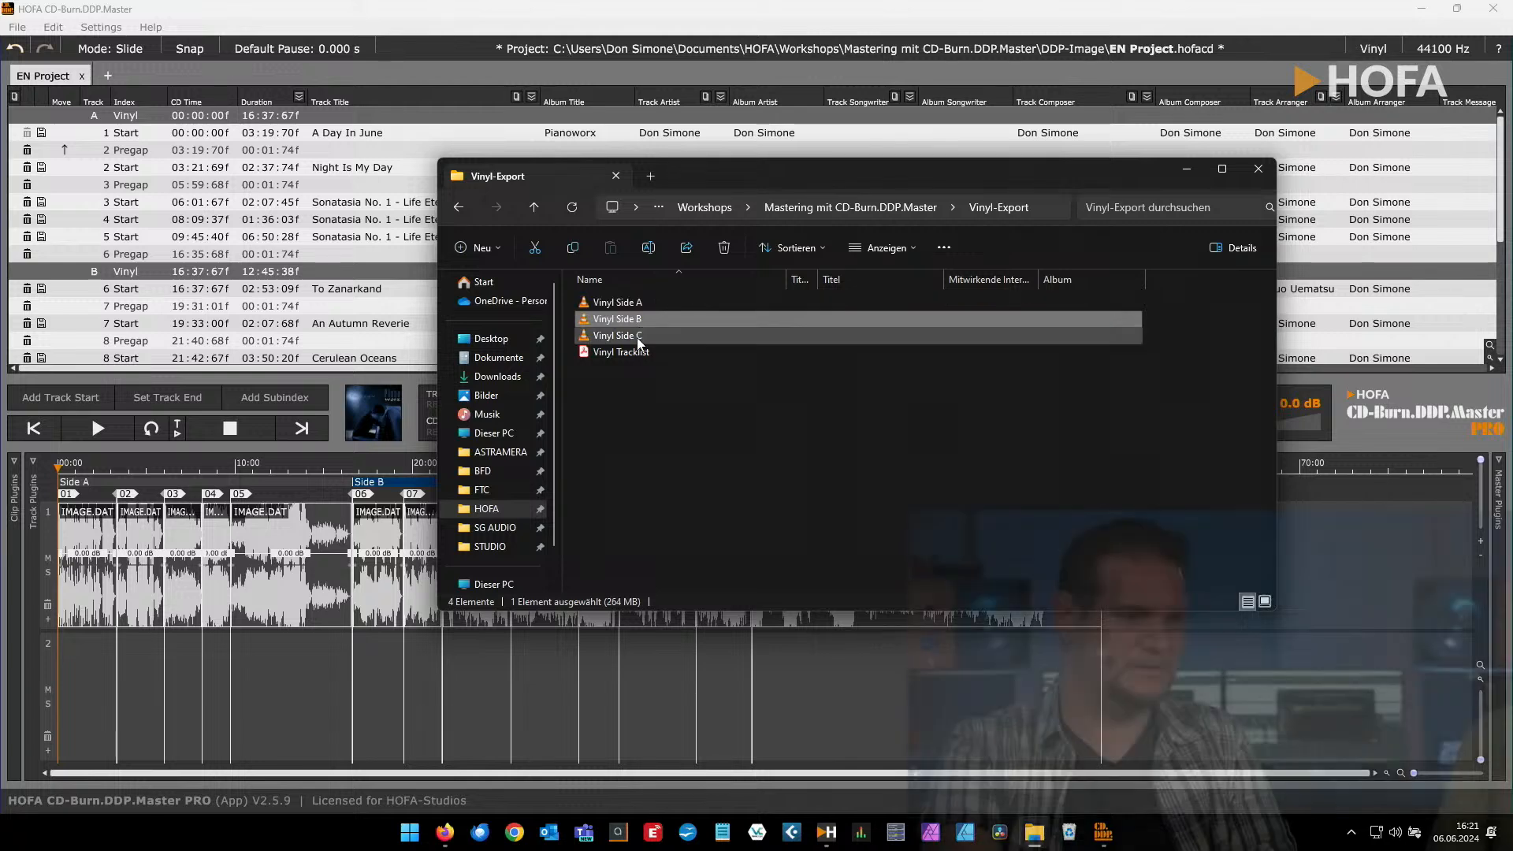
click(638, 338)
drag(796, 175, 827, 166)
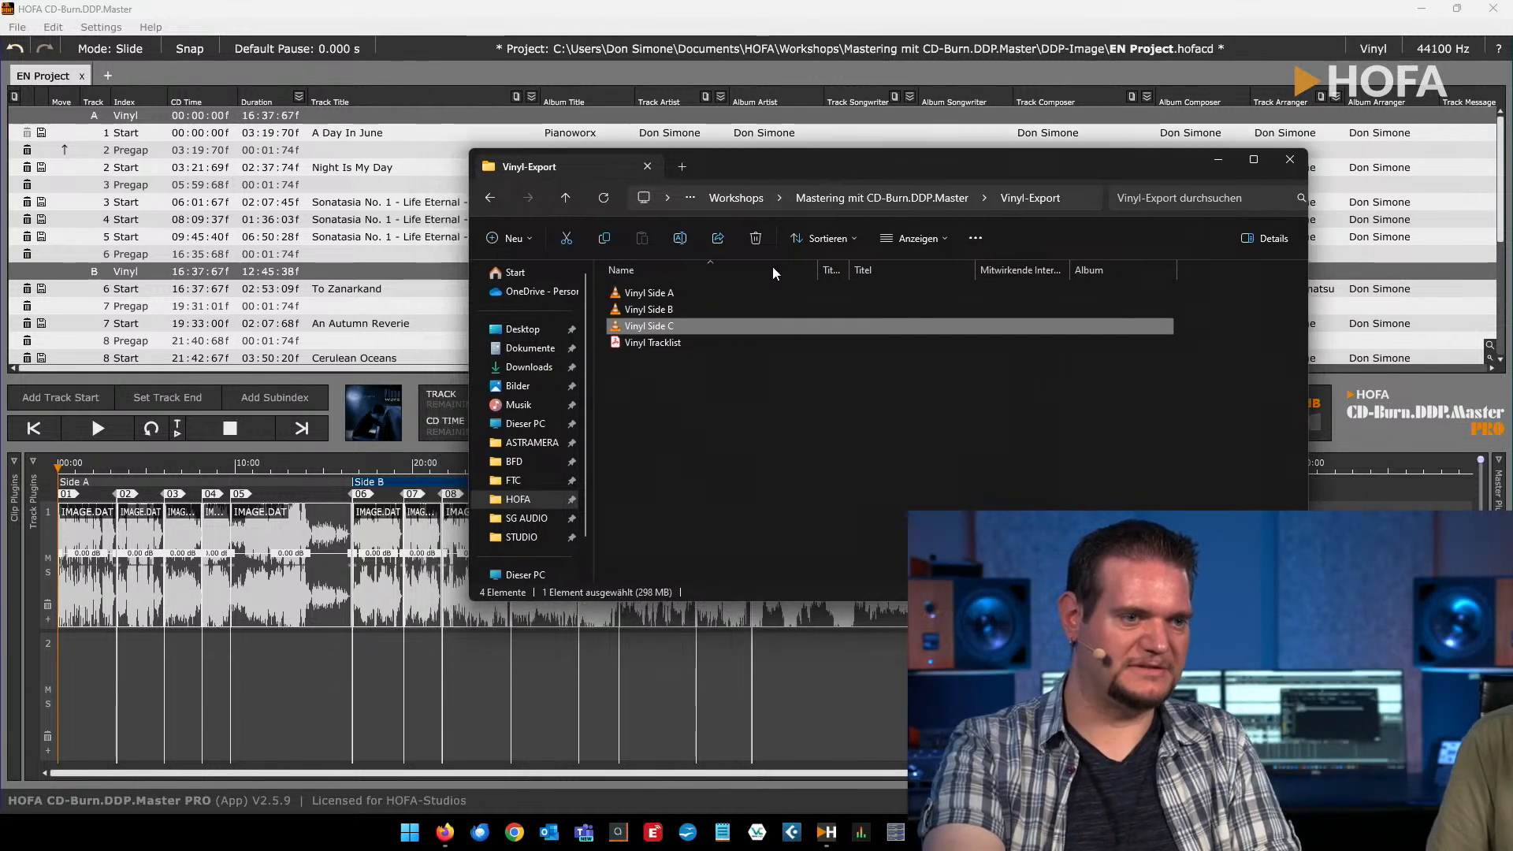
Open the Vinyl Tracklist PDF and review the track listings for all vinyl sides
double_click(657, 344)
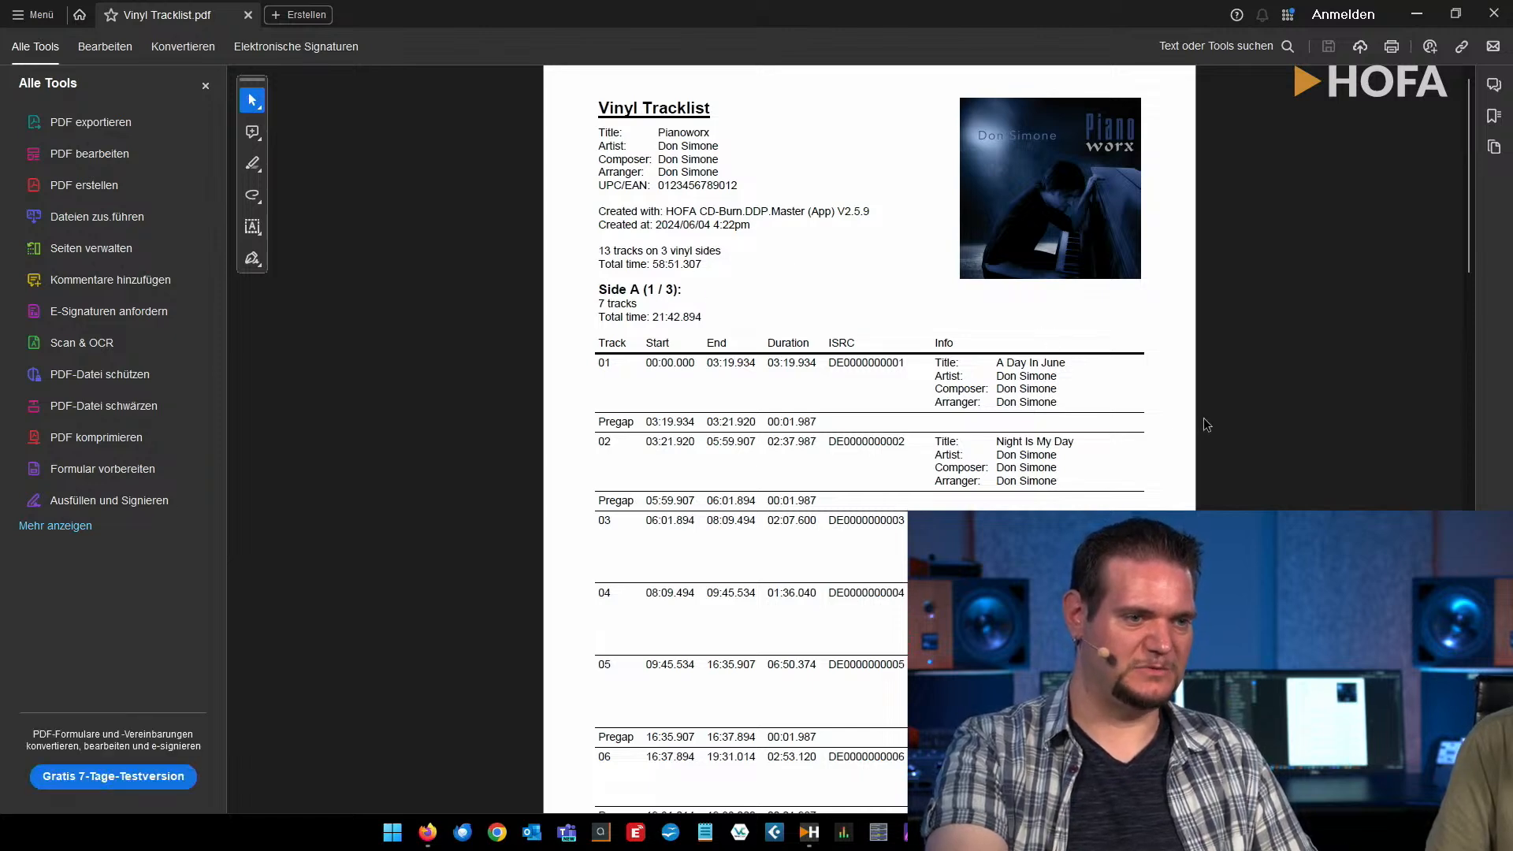
scroll(1203, 418, down, 5)
scroll(1210, 457, down, 8)
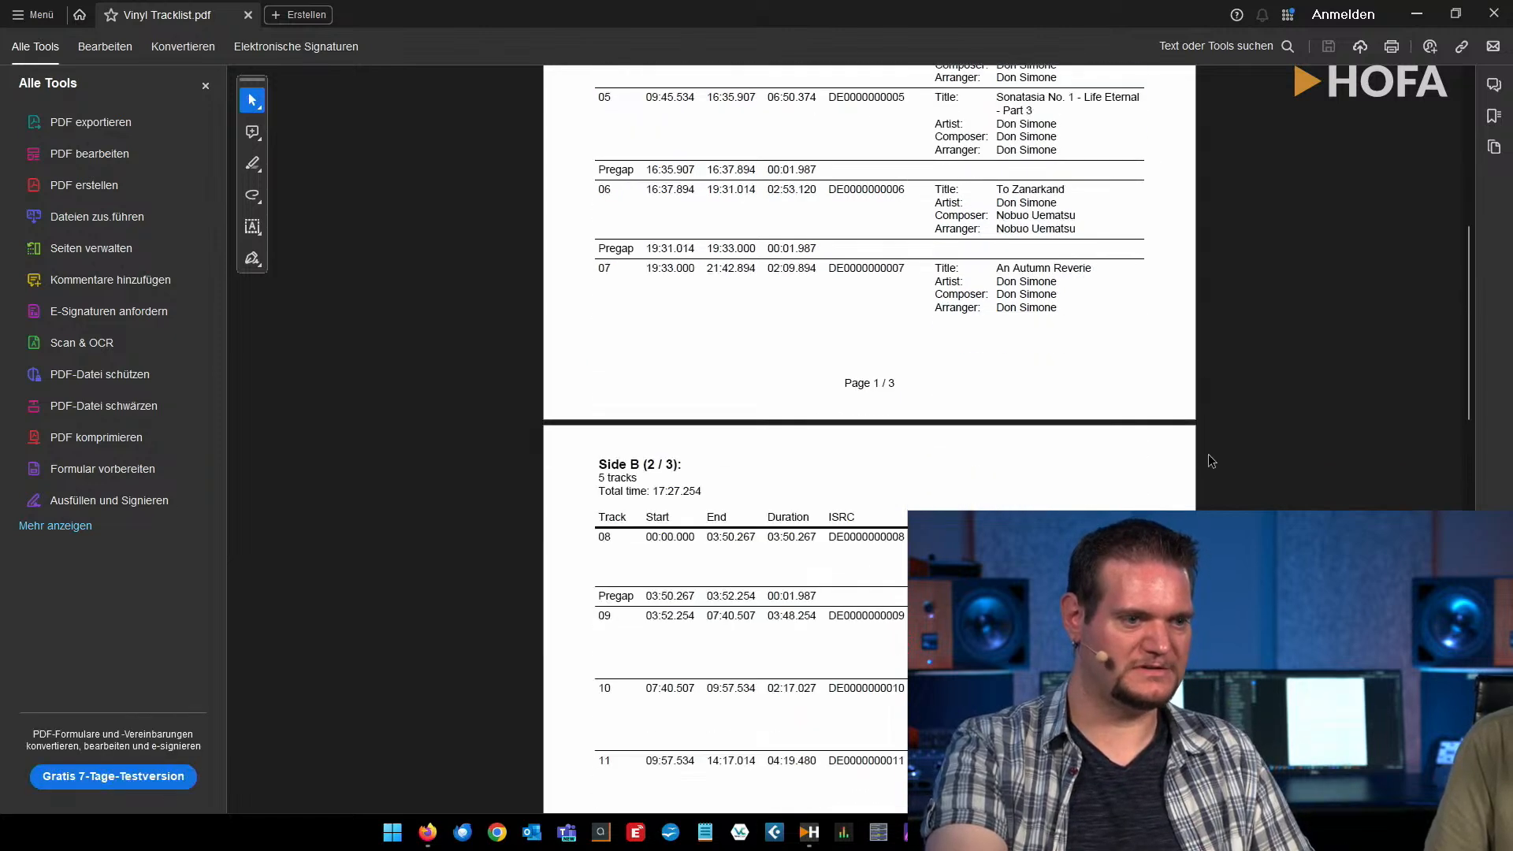
scroll(1208, 456, down, 6)
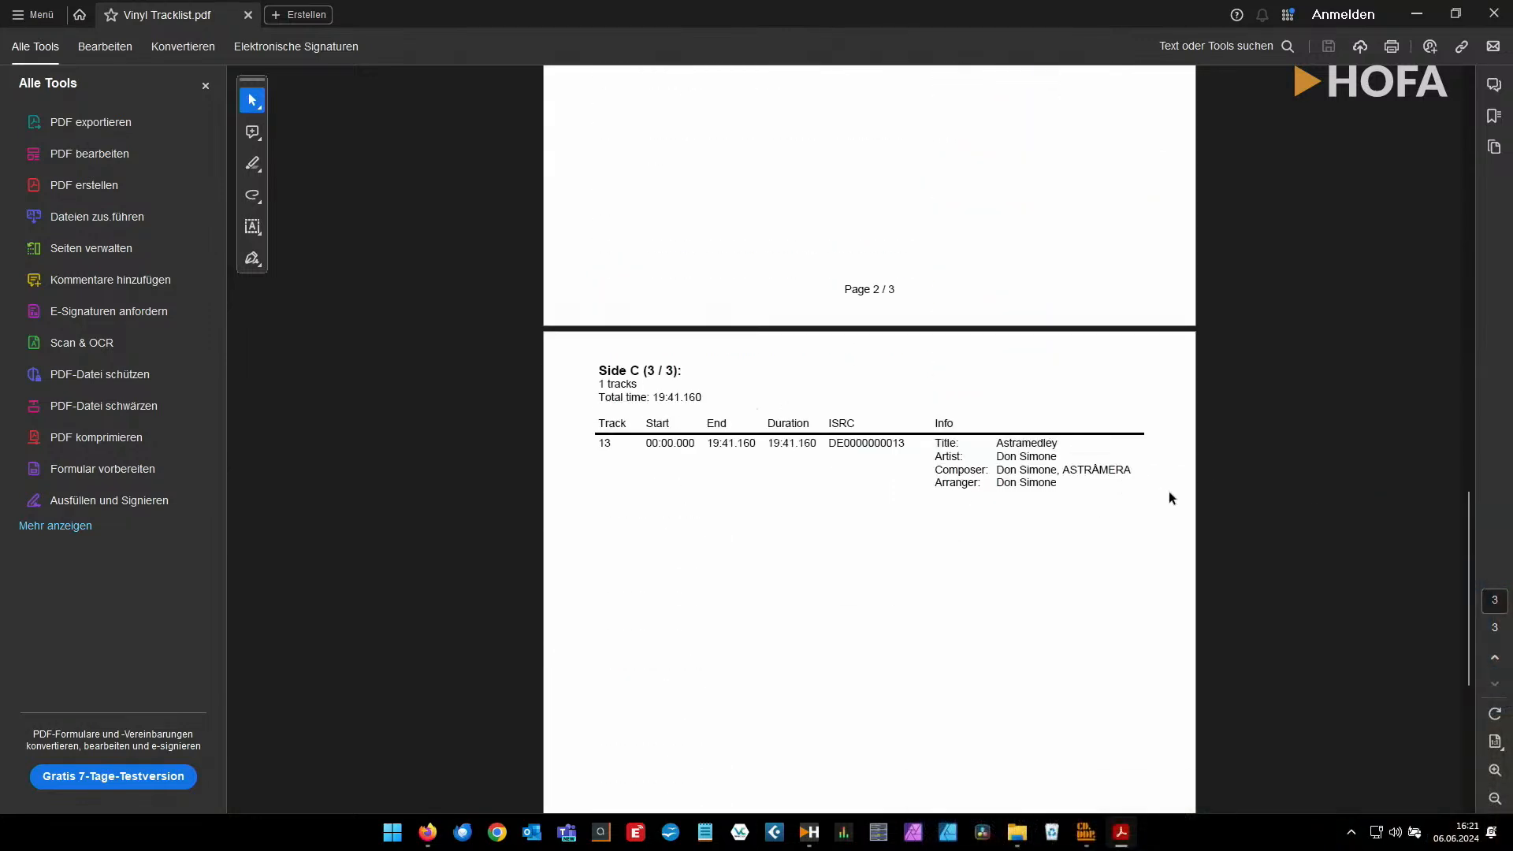
scroll(1180, 497, up, 6)
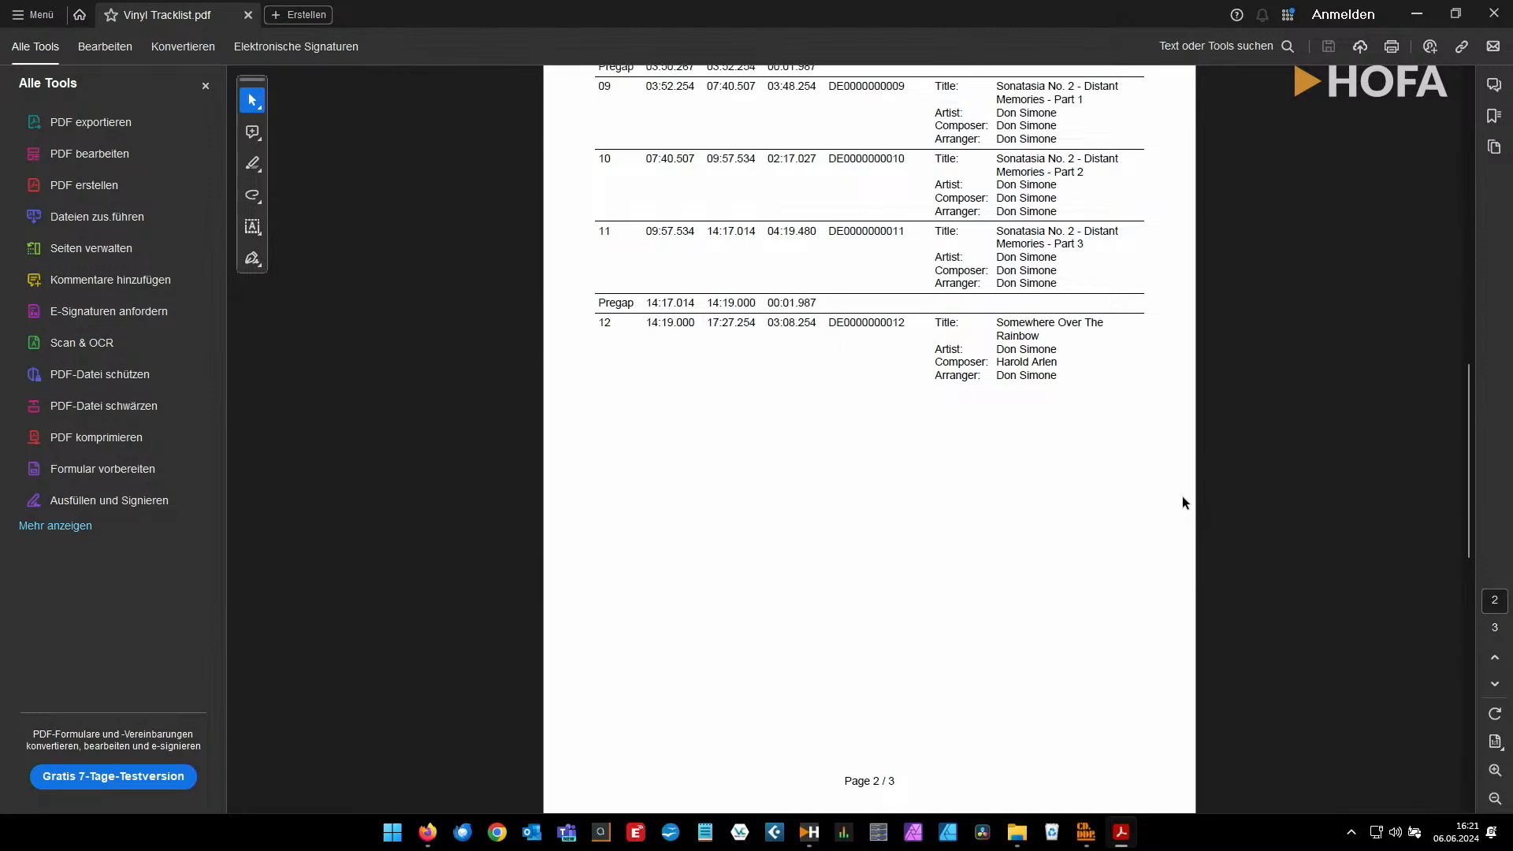
Check the Side B listing in the Vinyl Tracklist PDF, return to CD-Burn.DDP.Master and close the Export dialog
scroll(1182, 501, up, 3)
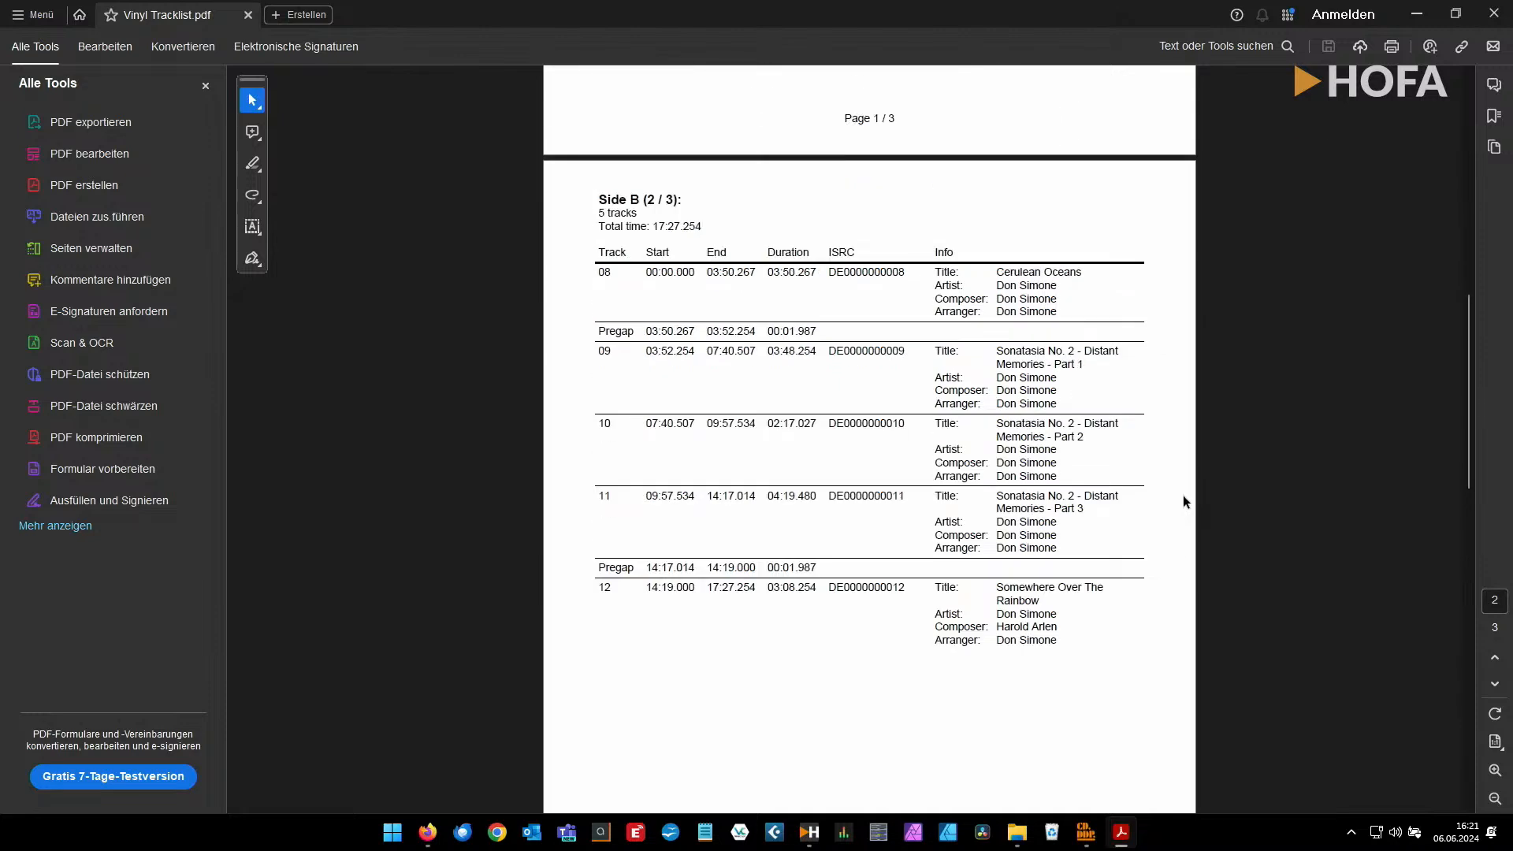
click(1434, 11)
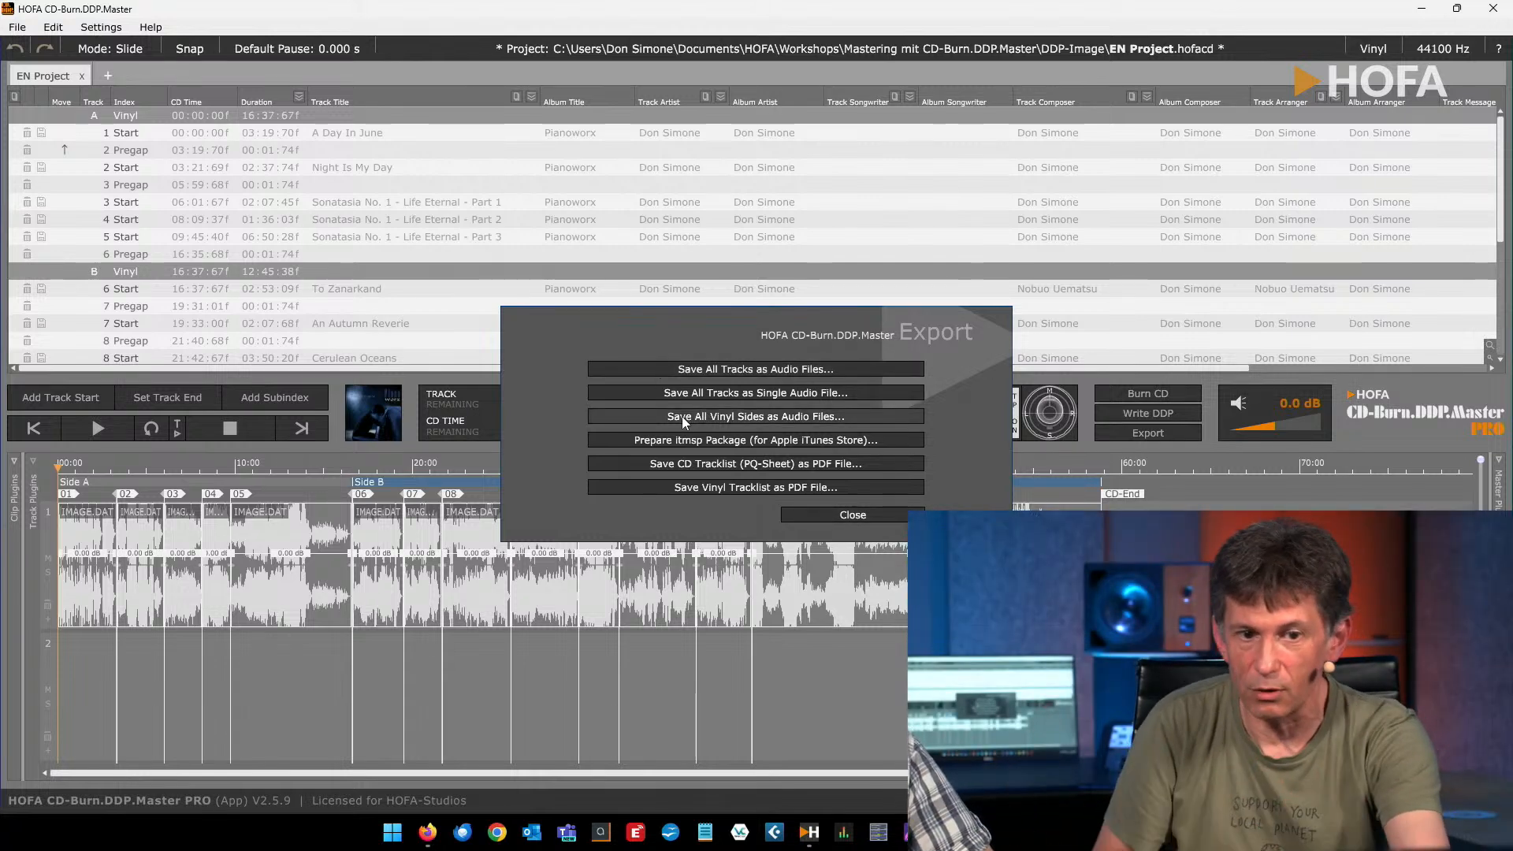
click(856, 516)
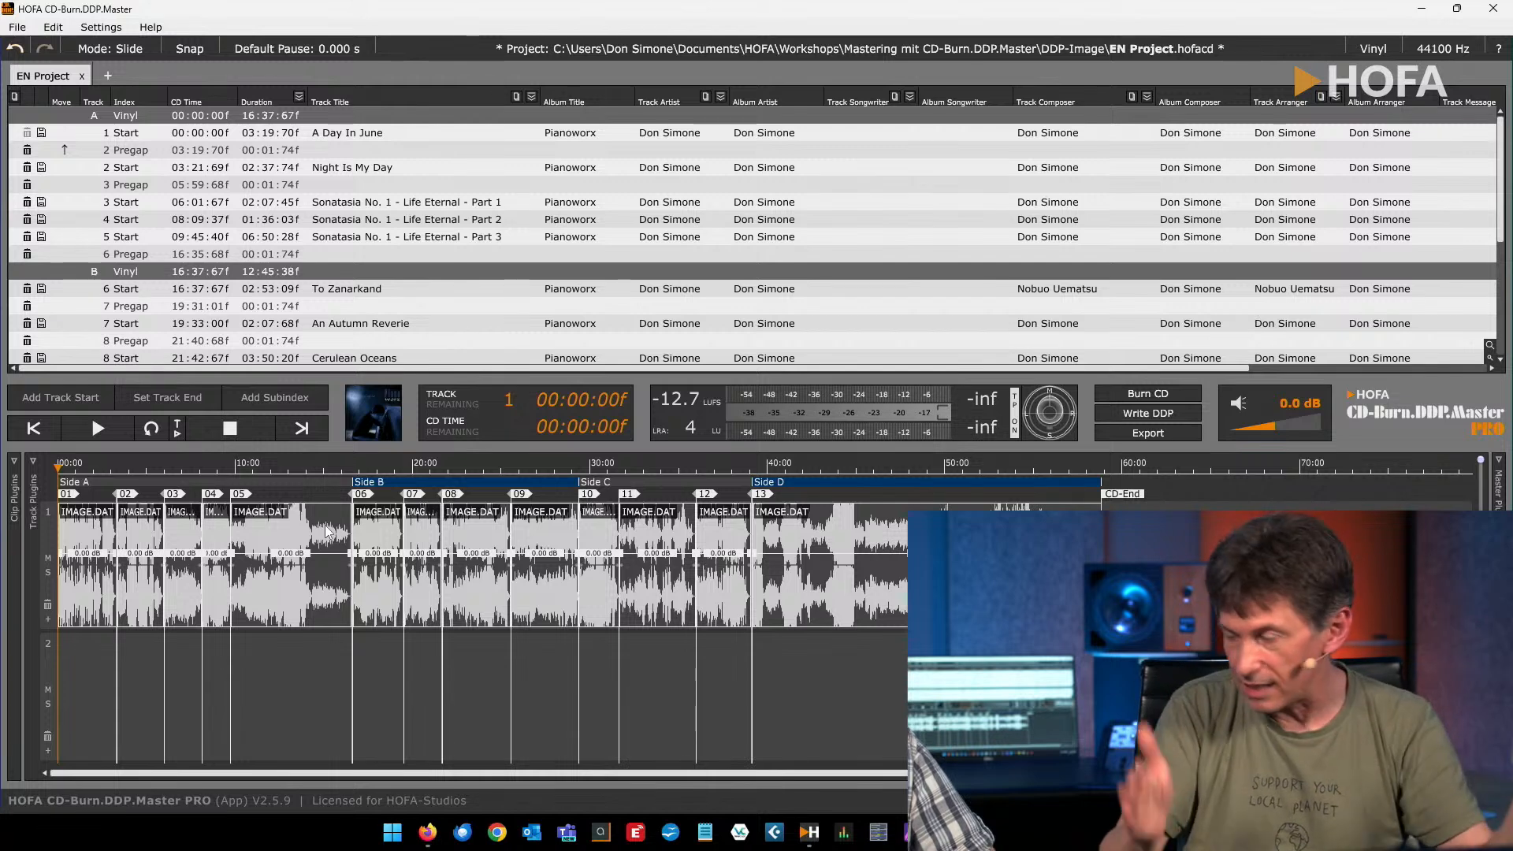
key(F1)
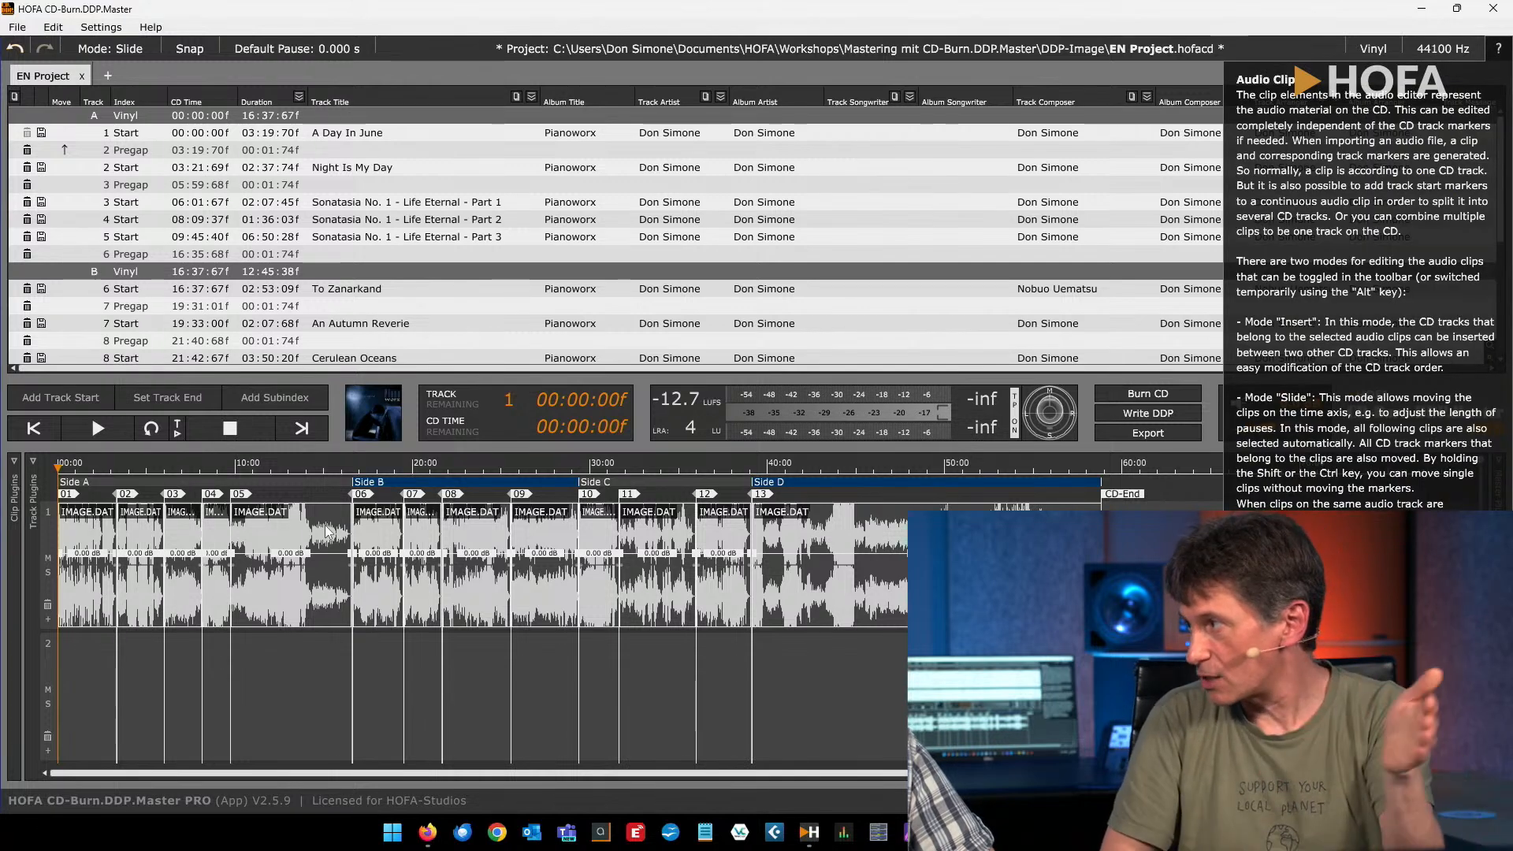
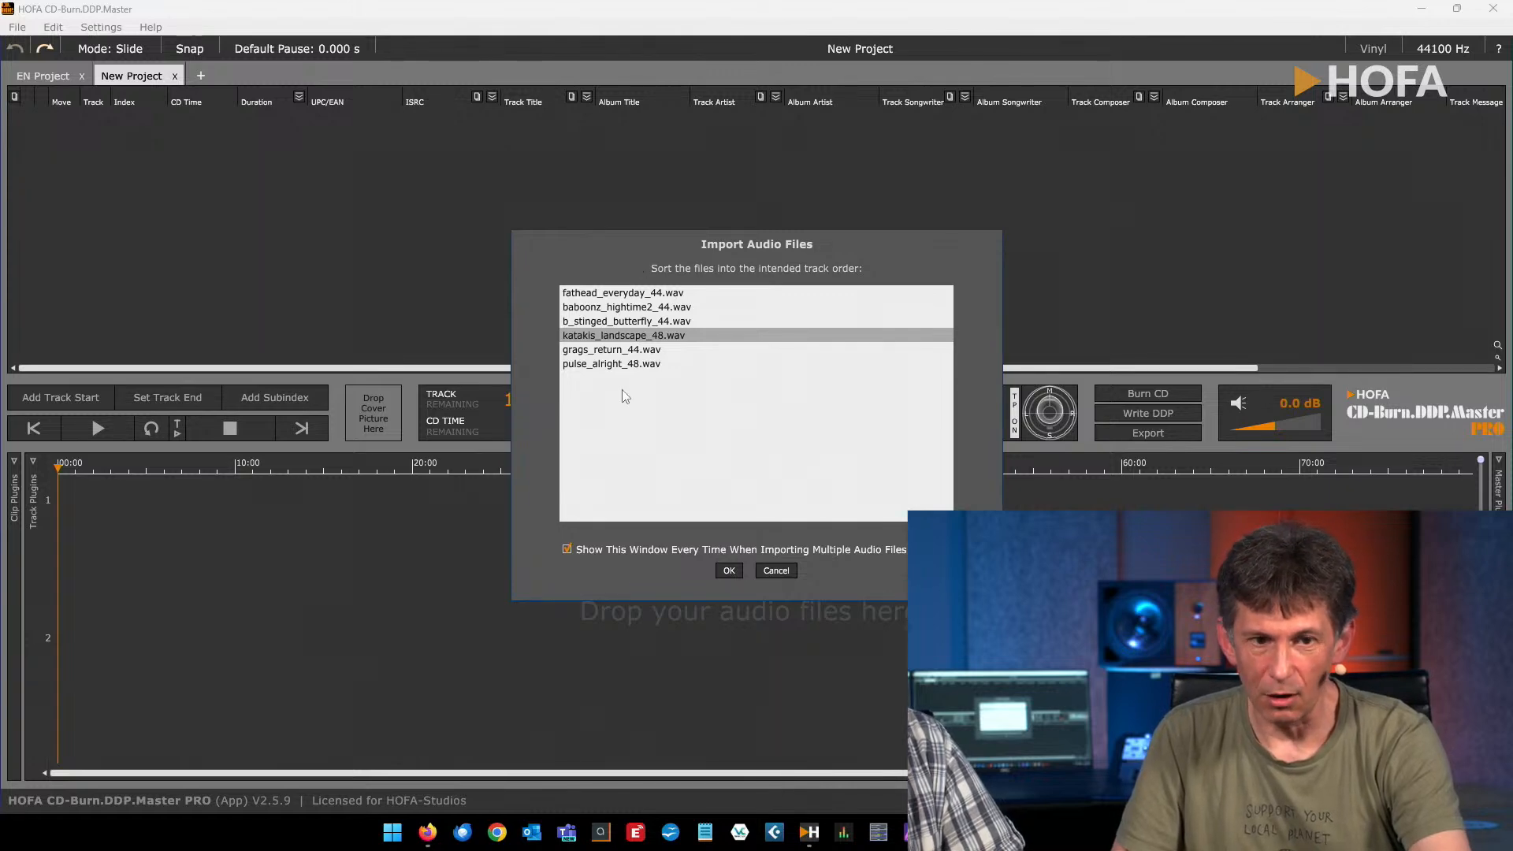
Import the six sorted WAV files with fathead_everyday_44 first, converting the 48000 Hz files to 44100 Hz
click(728, 572)
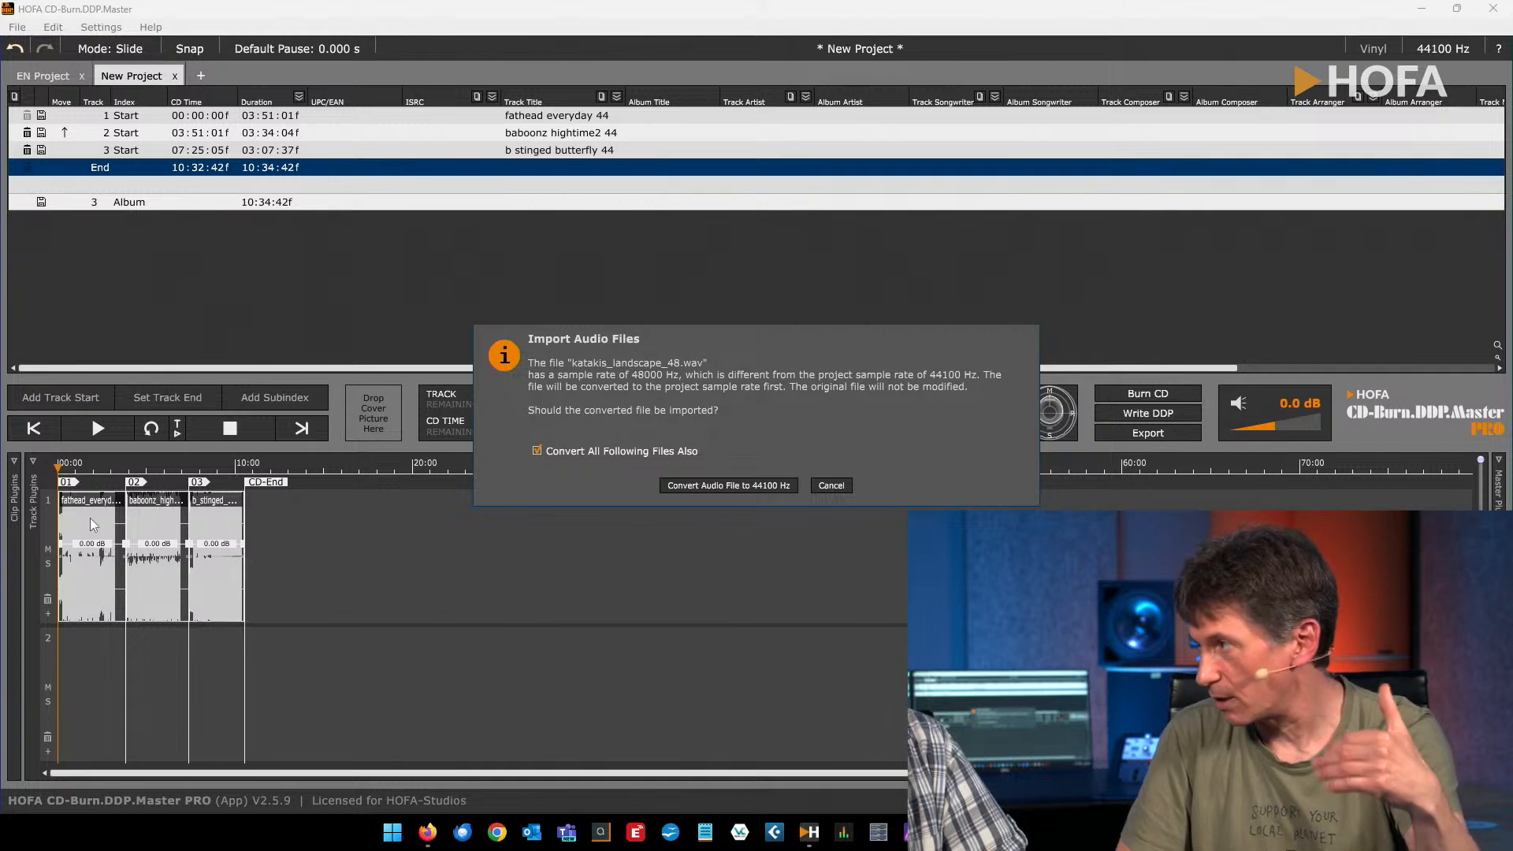
click(721, 485)
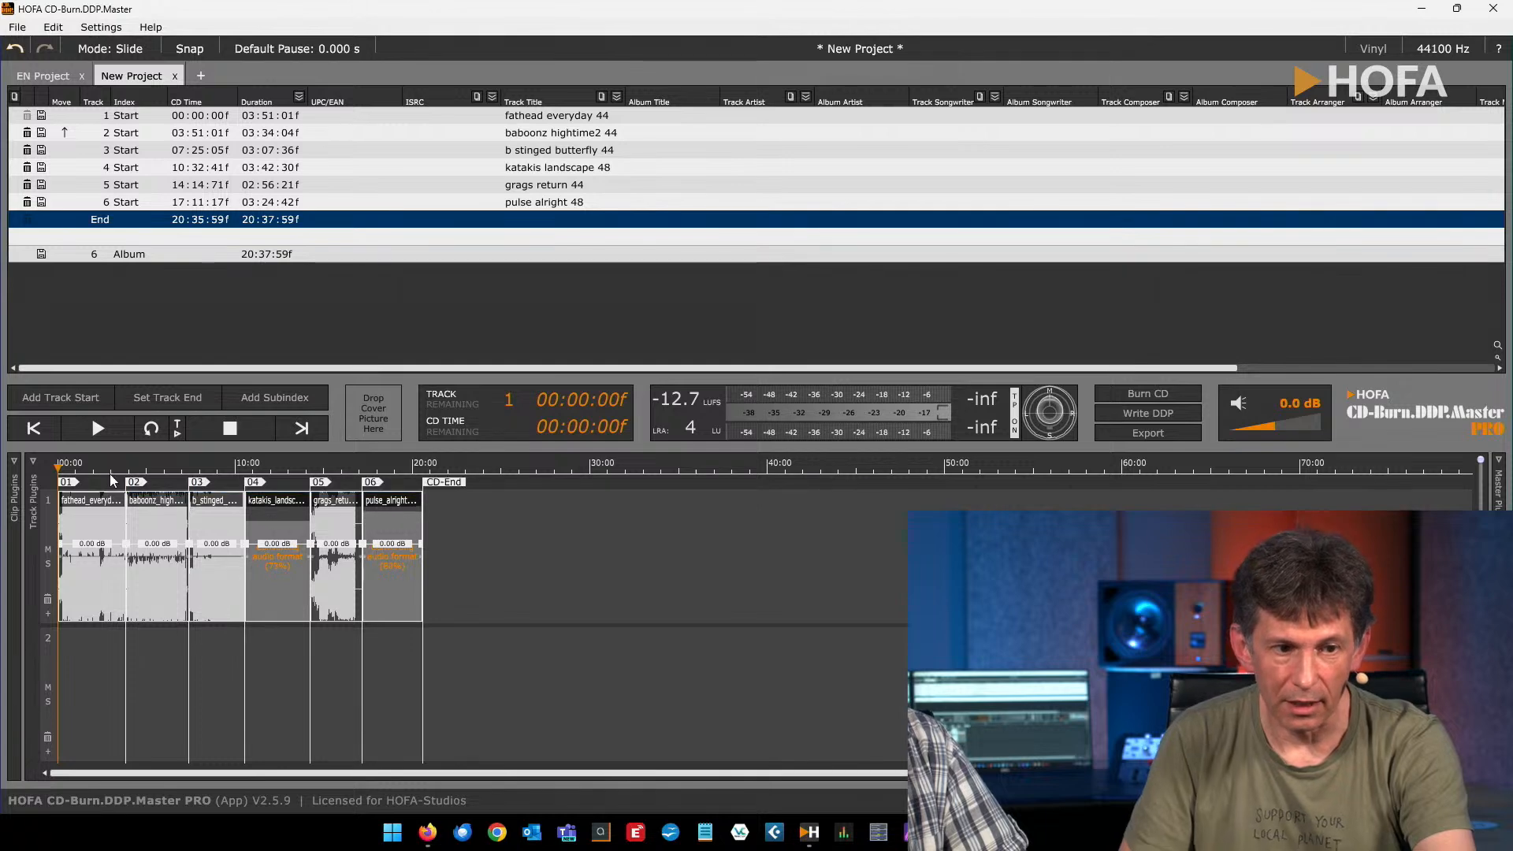
Play the beginning of track 1, lower the playback volume to -4.9 dB and stop the playback
click(97, 428)
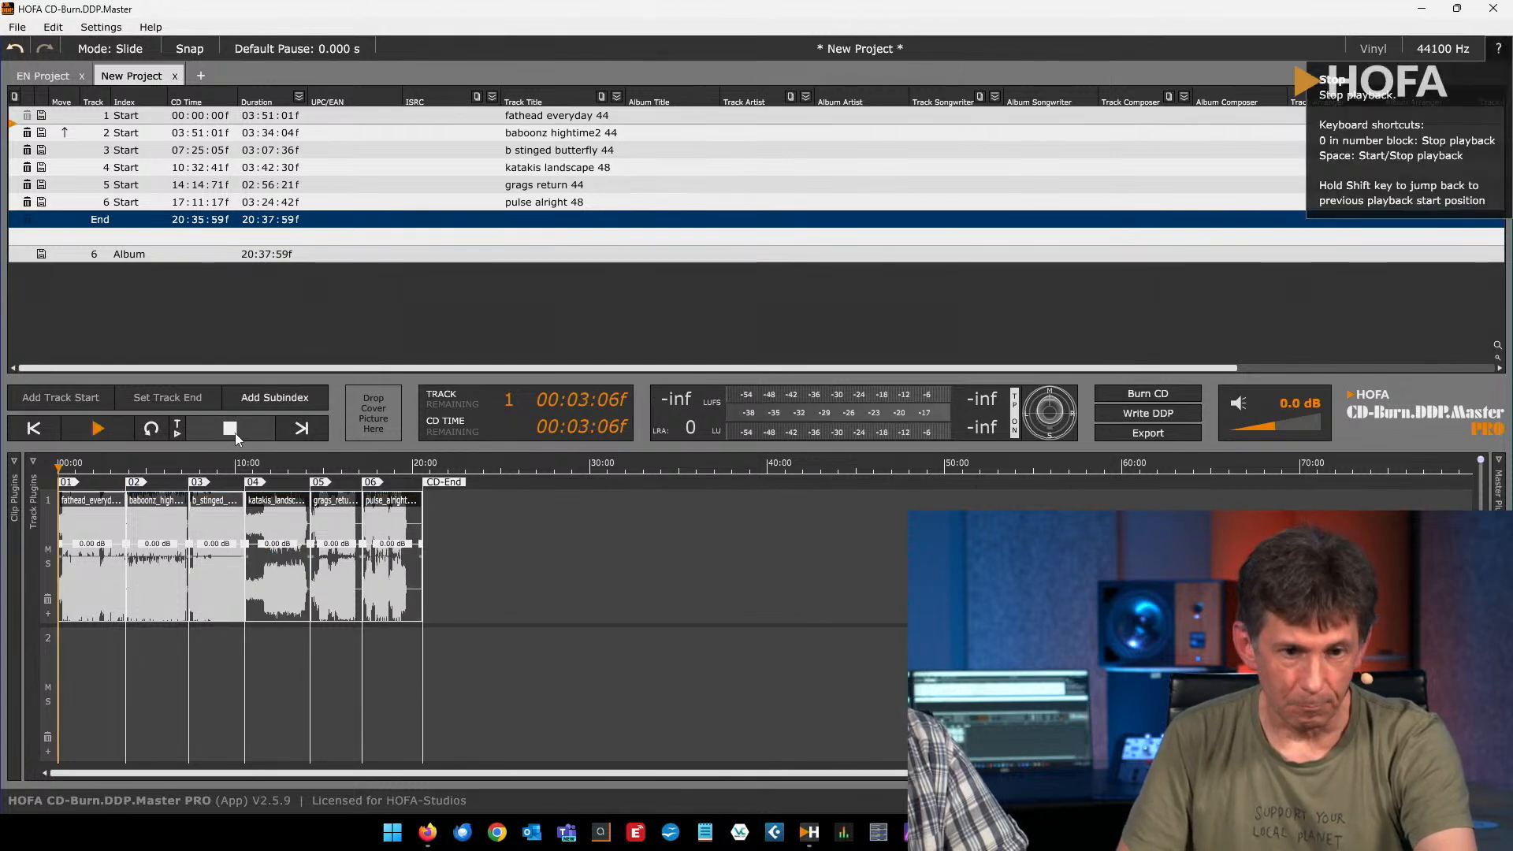
click(235, 433)
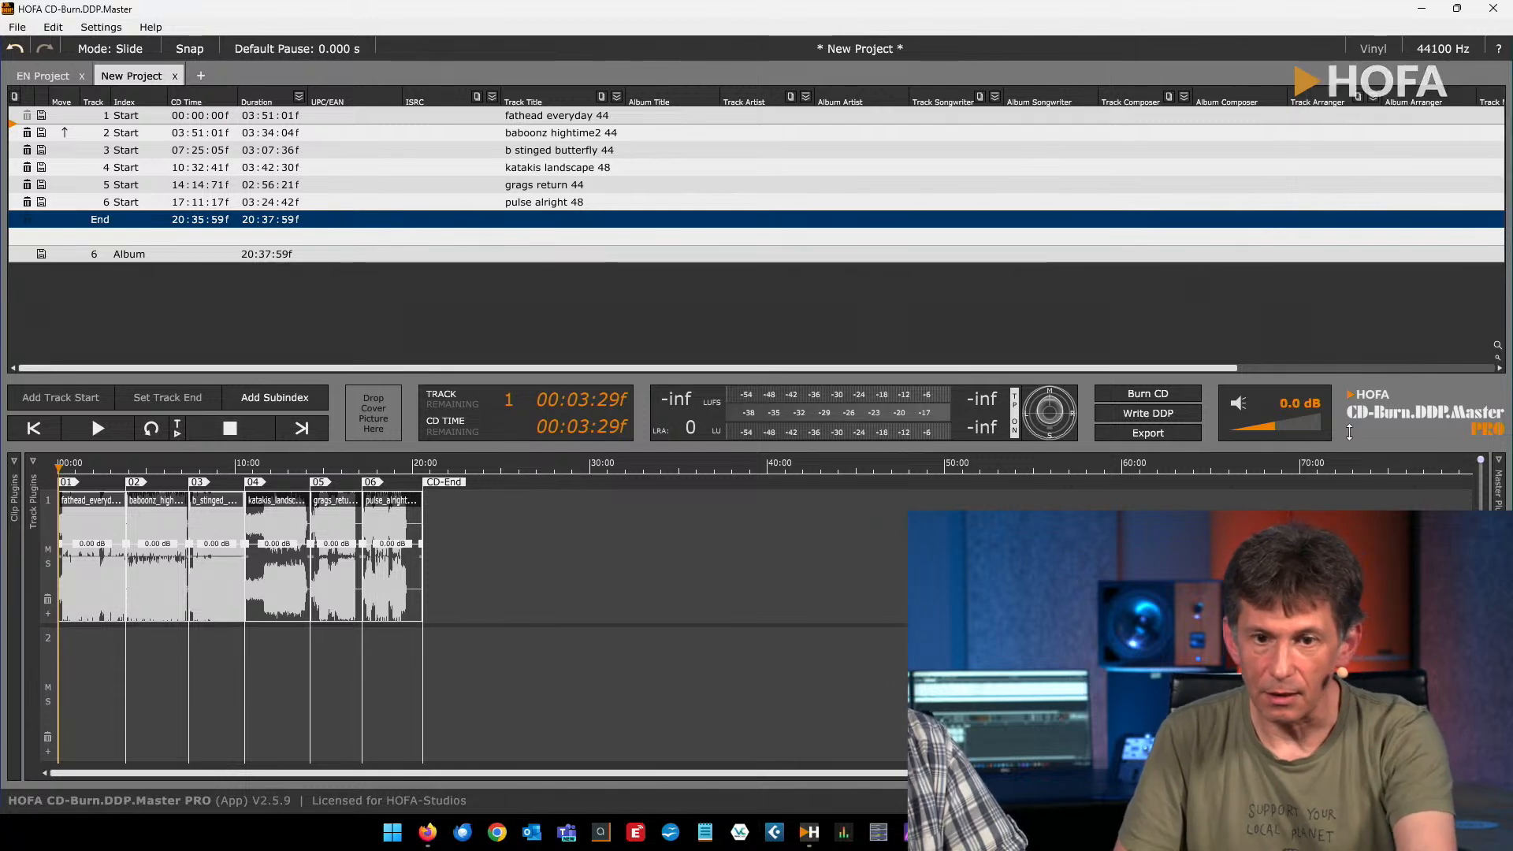
key(space)
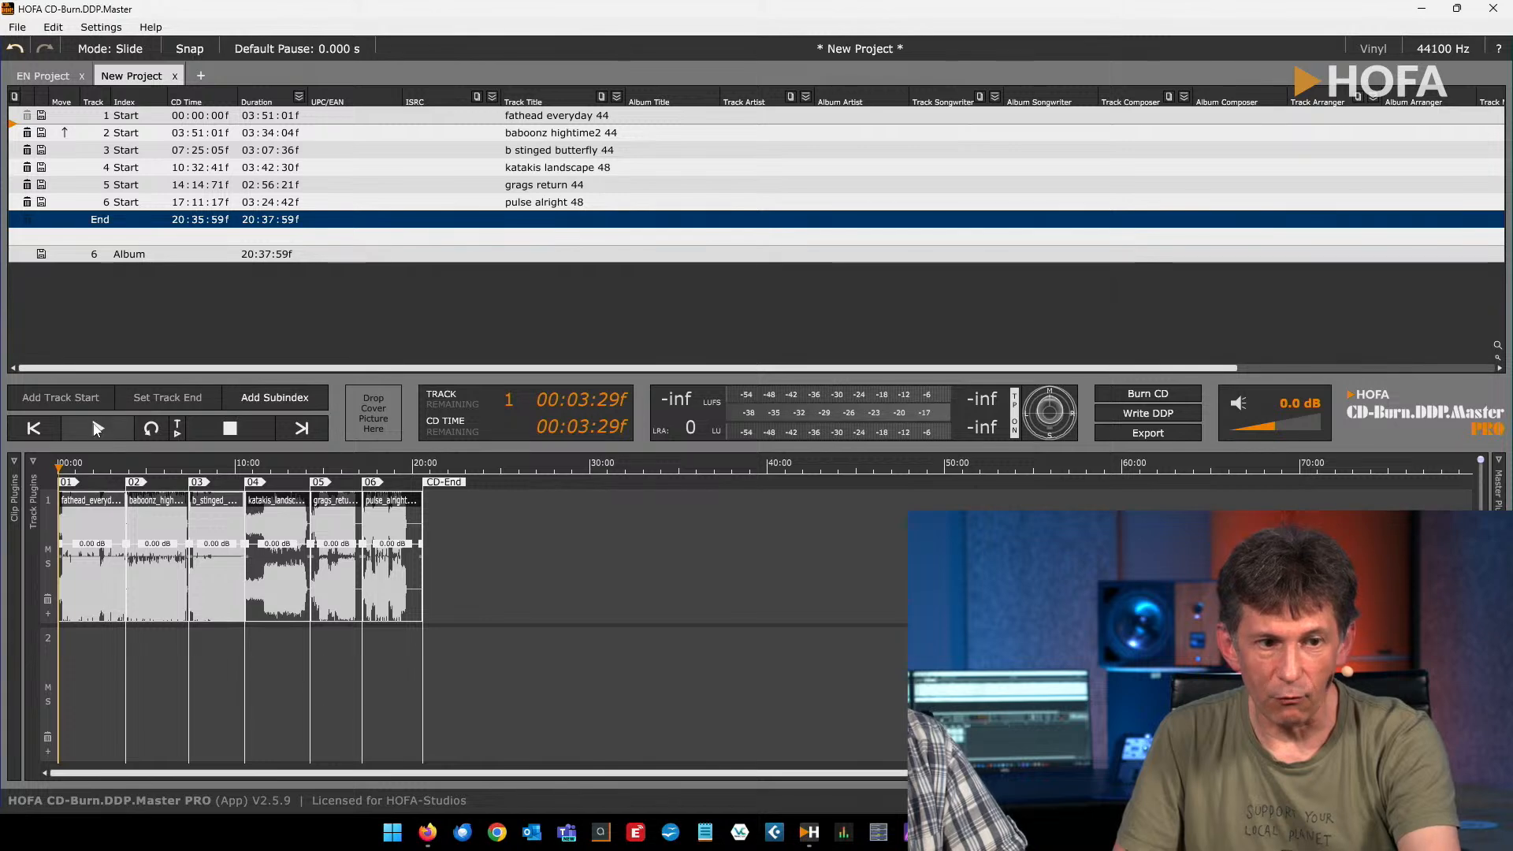
mouse_move(1275, 428)
mouse_down()
mouse_move(1318, 426)
mouse_move(1196, 429)
mouse_move(1274, 435)
mouse_move(1255, 436)
mouse_up()
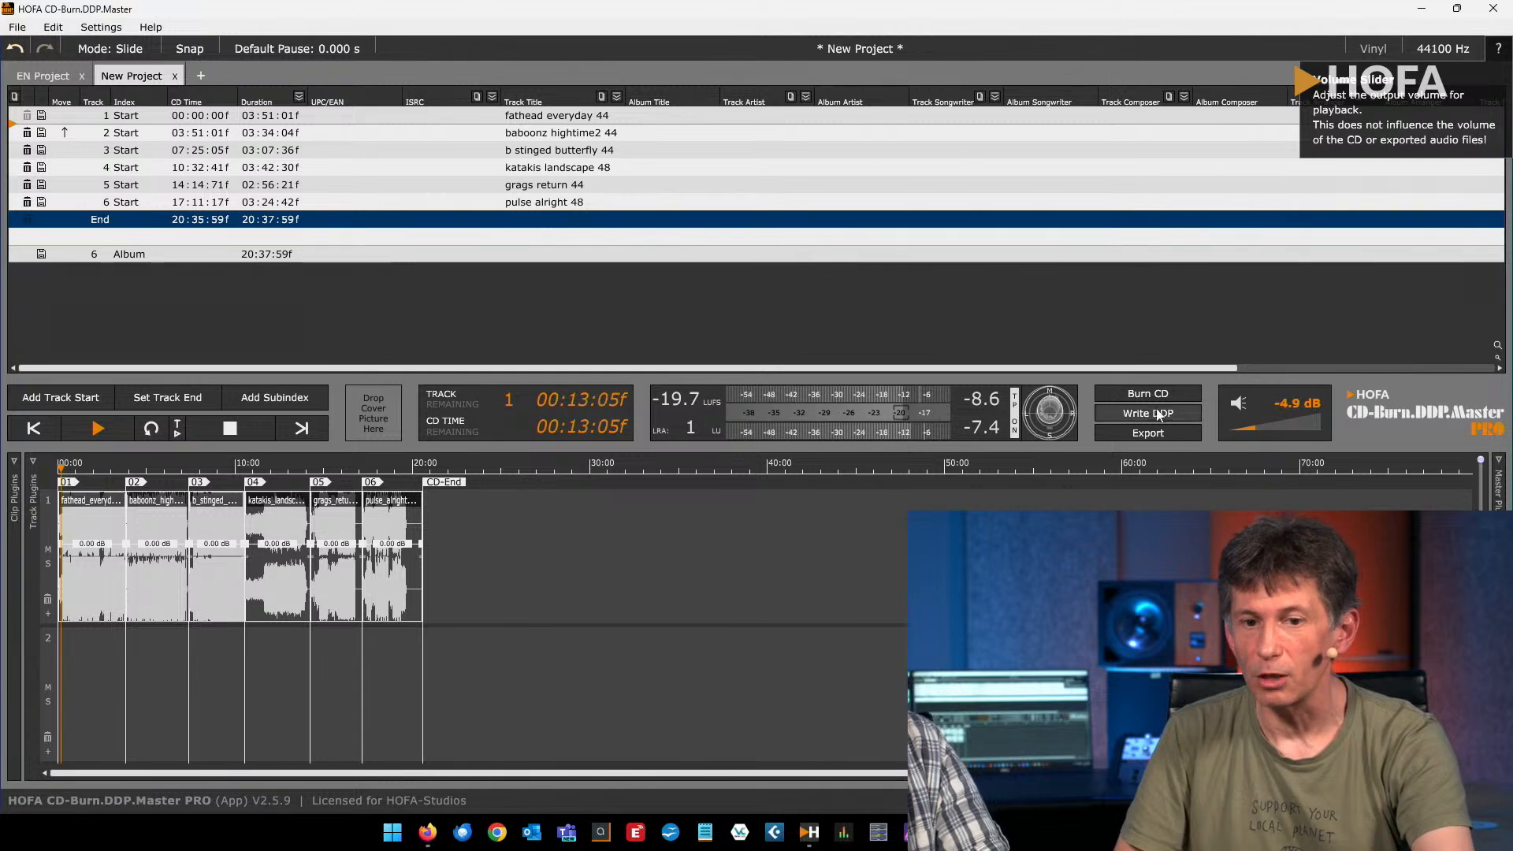
key(space)
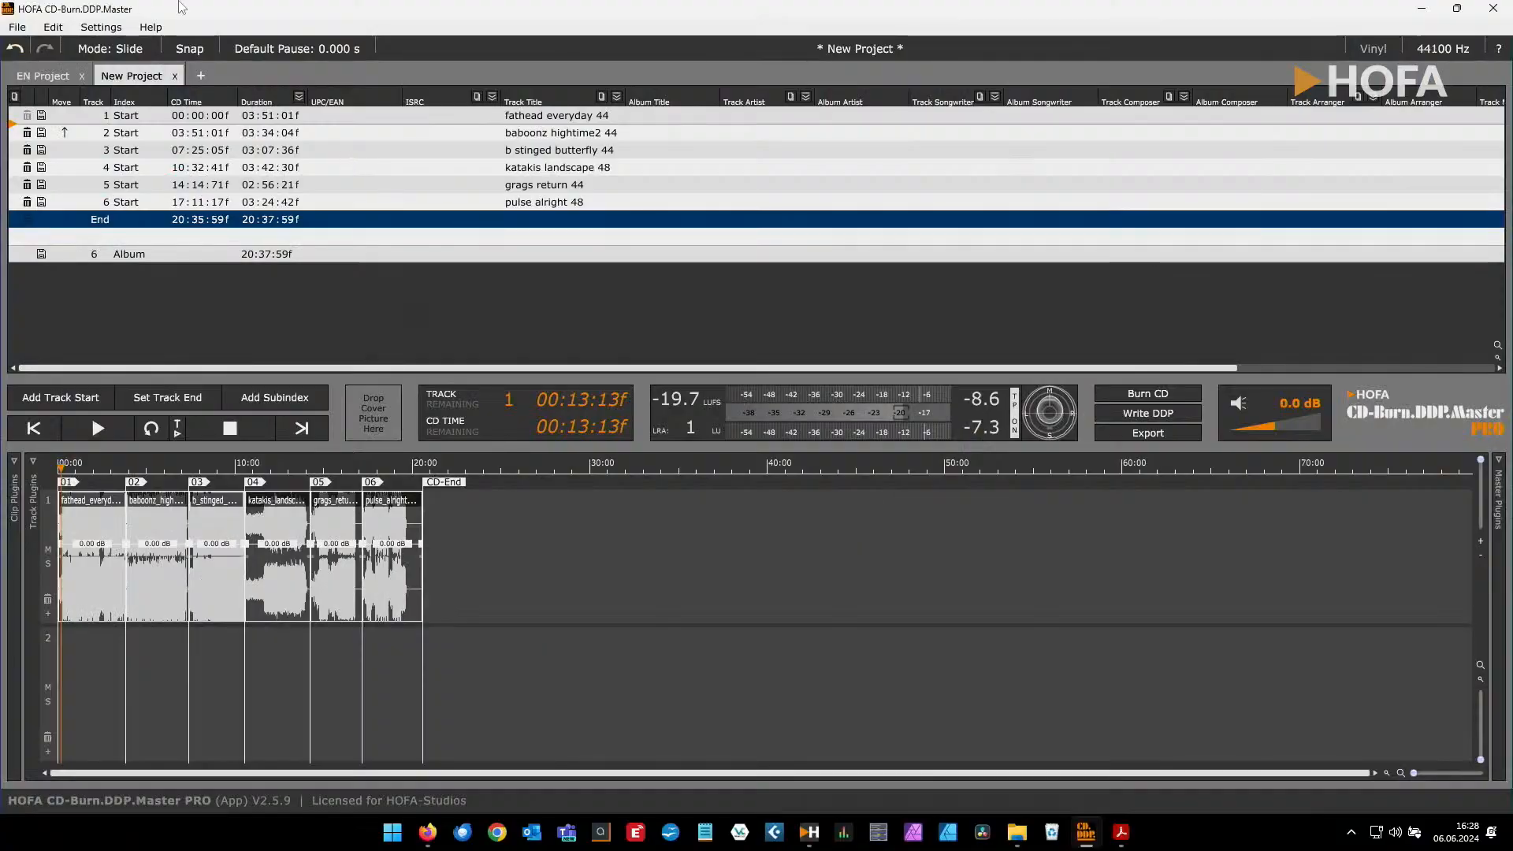
Close the unsaved New Project, discarding its changes, and create a fresh empty project
click(175, 76)
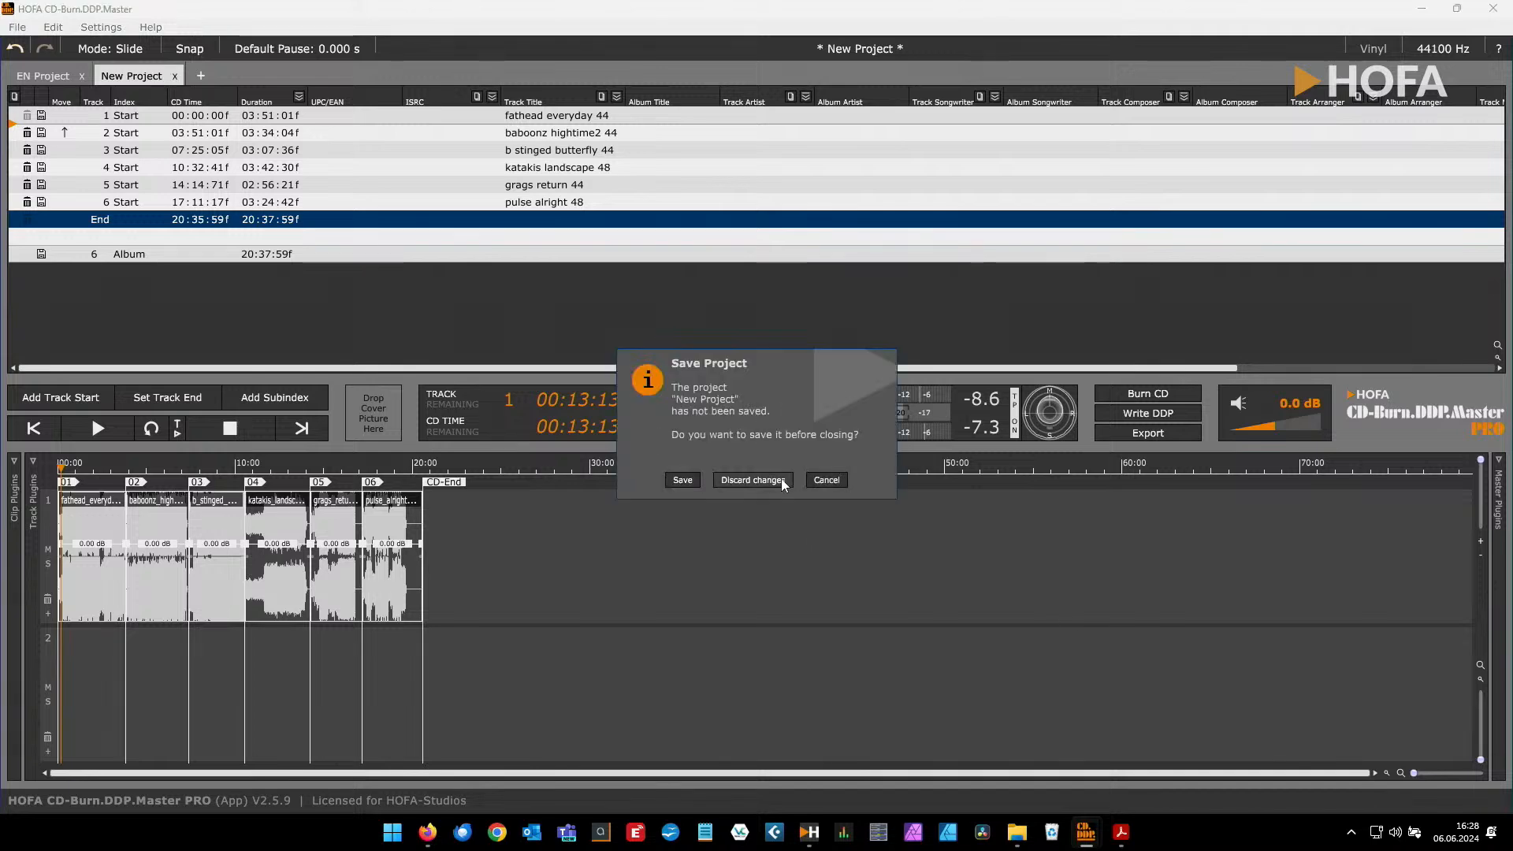
click(752, 480)
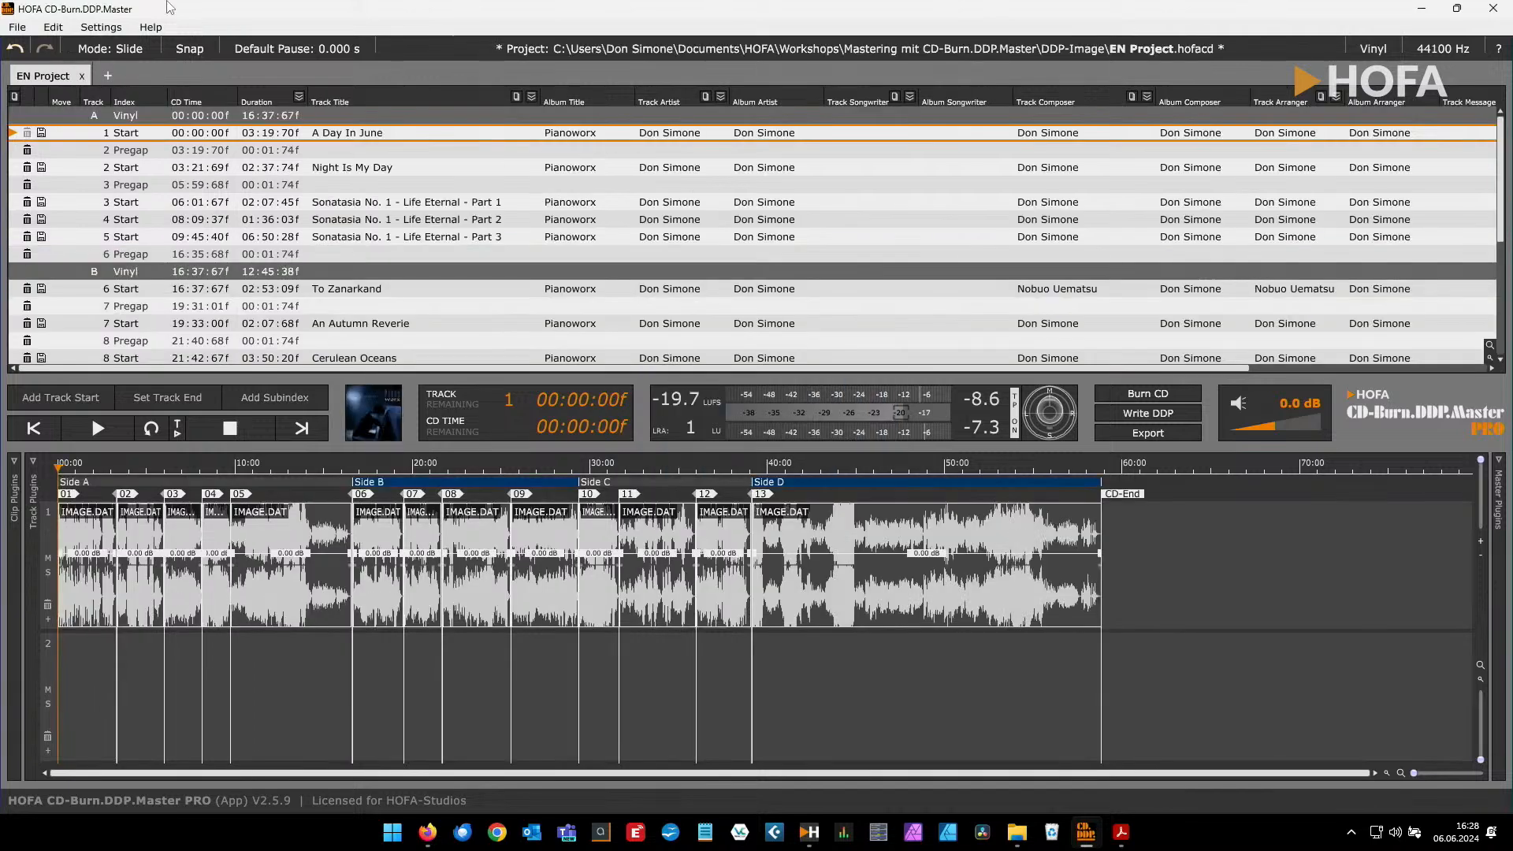
click(108, 72)
Set the default pause to 150 frames and the marker distances to 32 before first track, 15 before track, 3 after track and 60 after last track
click(101, 27)
click(102, 45)
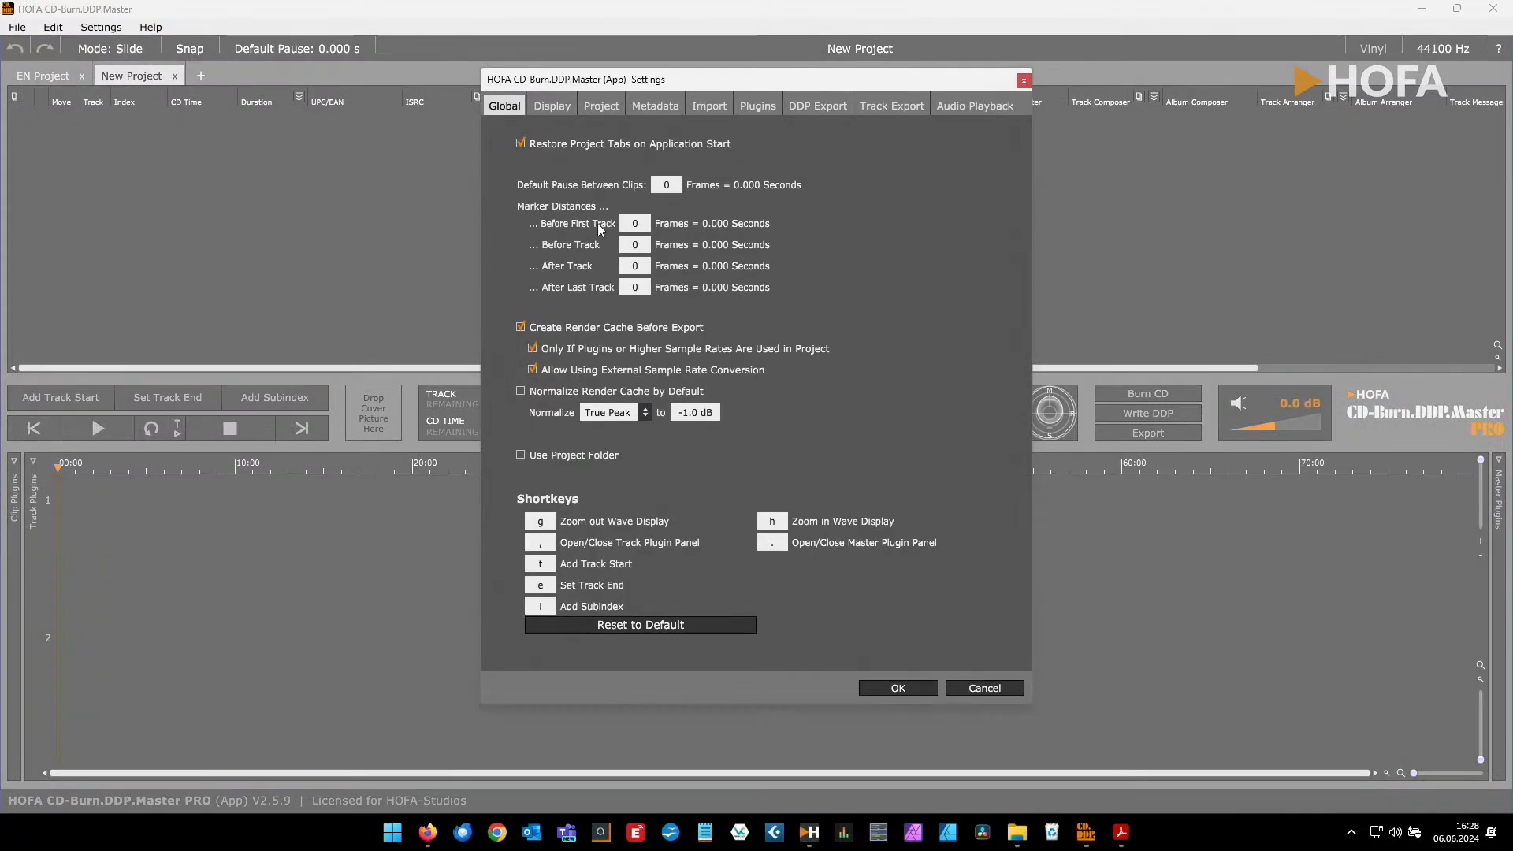
double_click(659, 188)
double_click(638, 244)
double_click(638, 266)
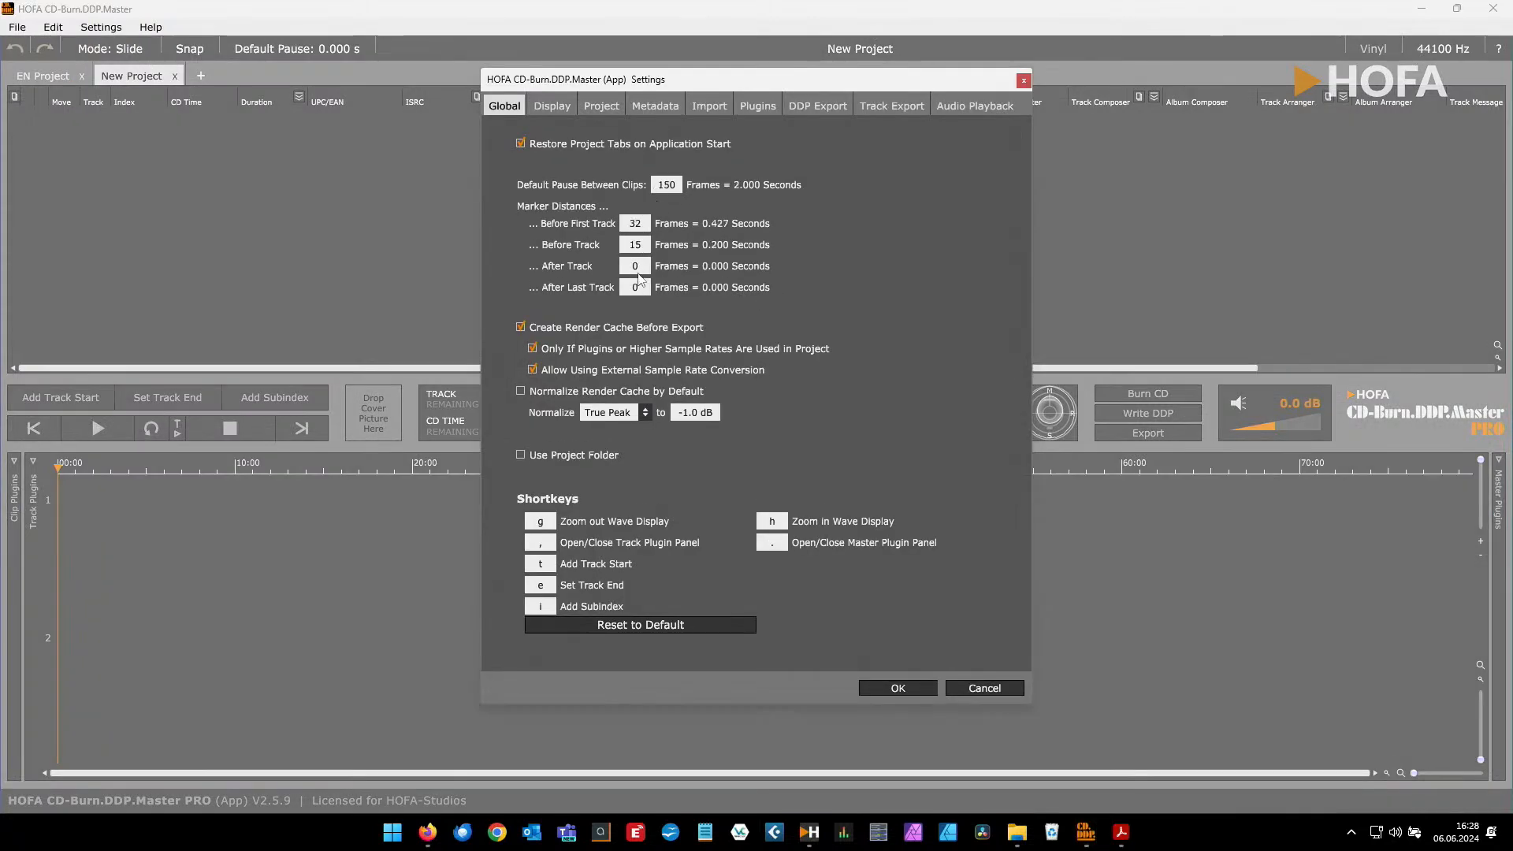
click(896, 689)
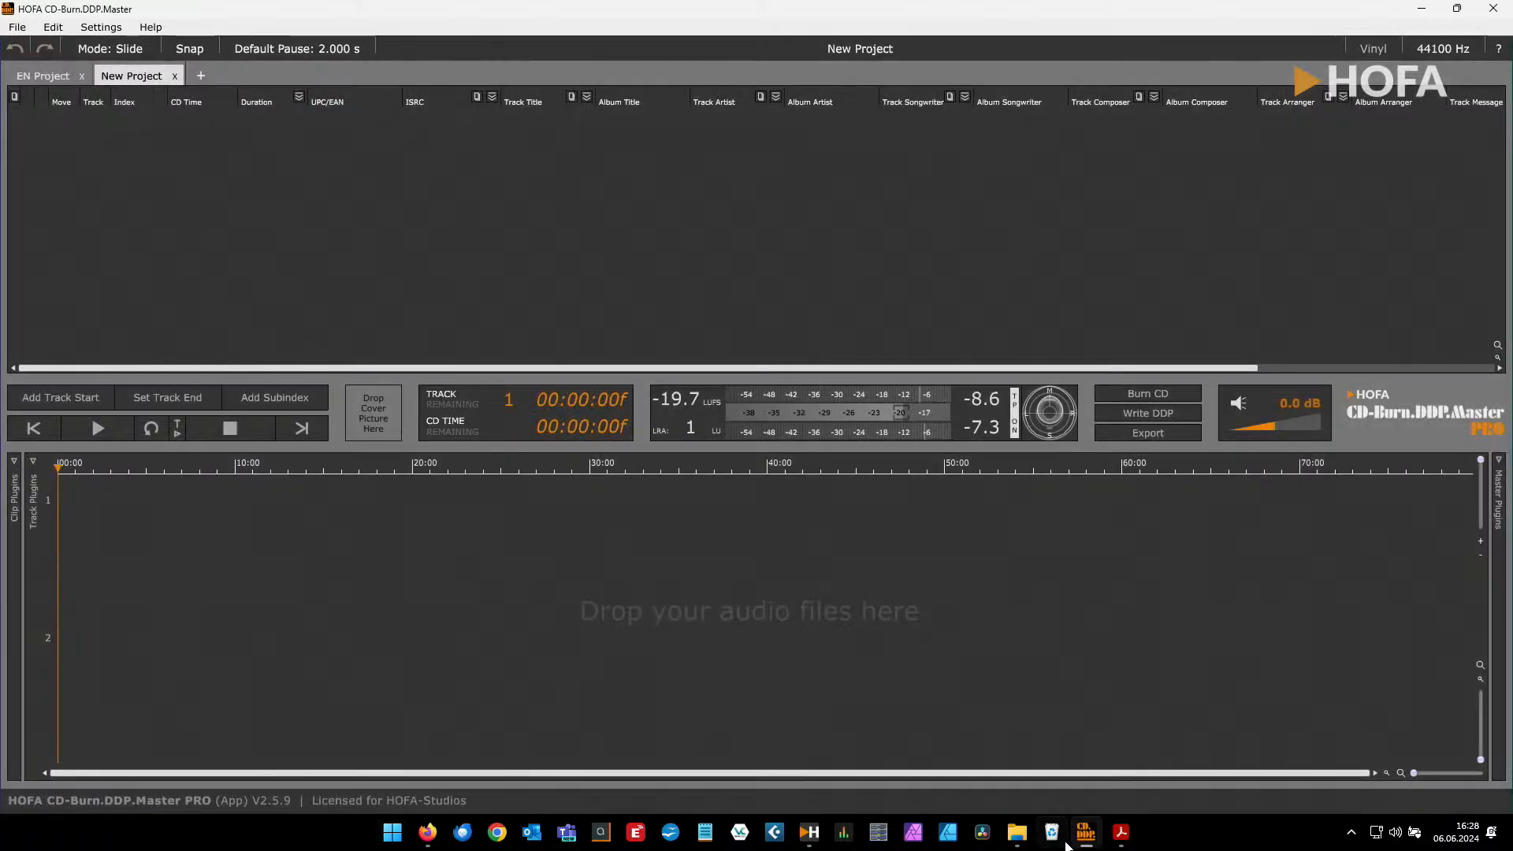
Import the six WAV files, moving b_stinged_butterfly_44 after fathead_everyday_44 and katakis_landscape_48 before grags_return_44
click(1016, 832)
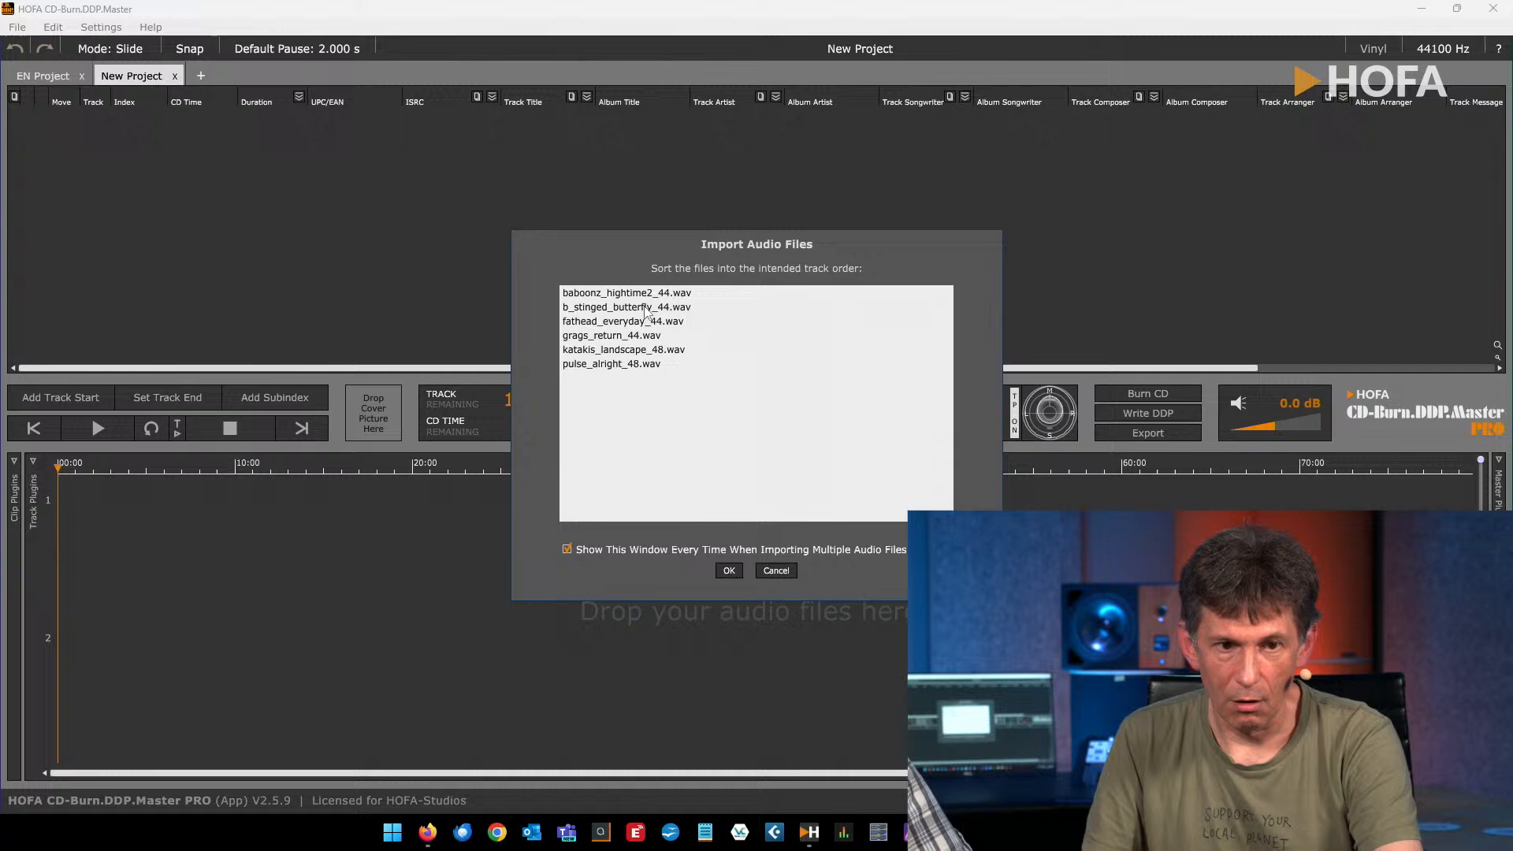
drag(645, 309, 638, 335)
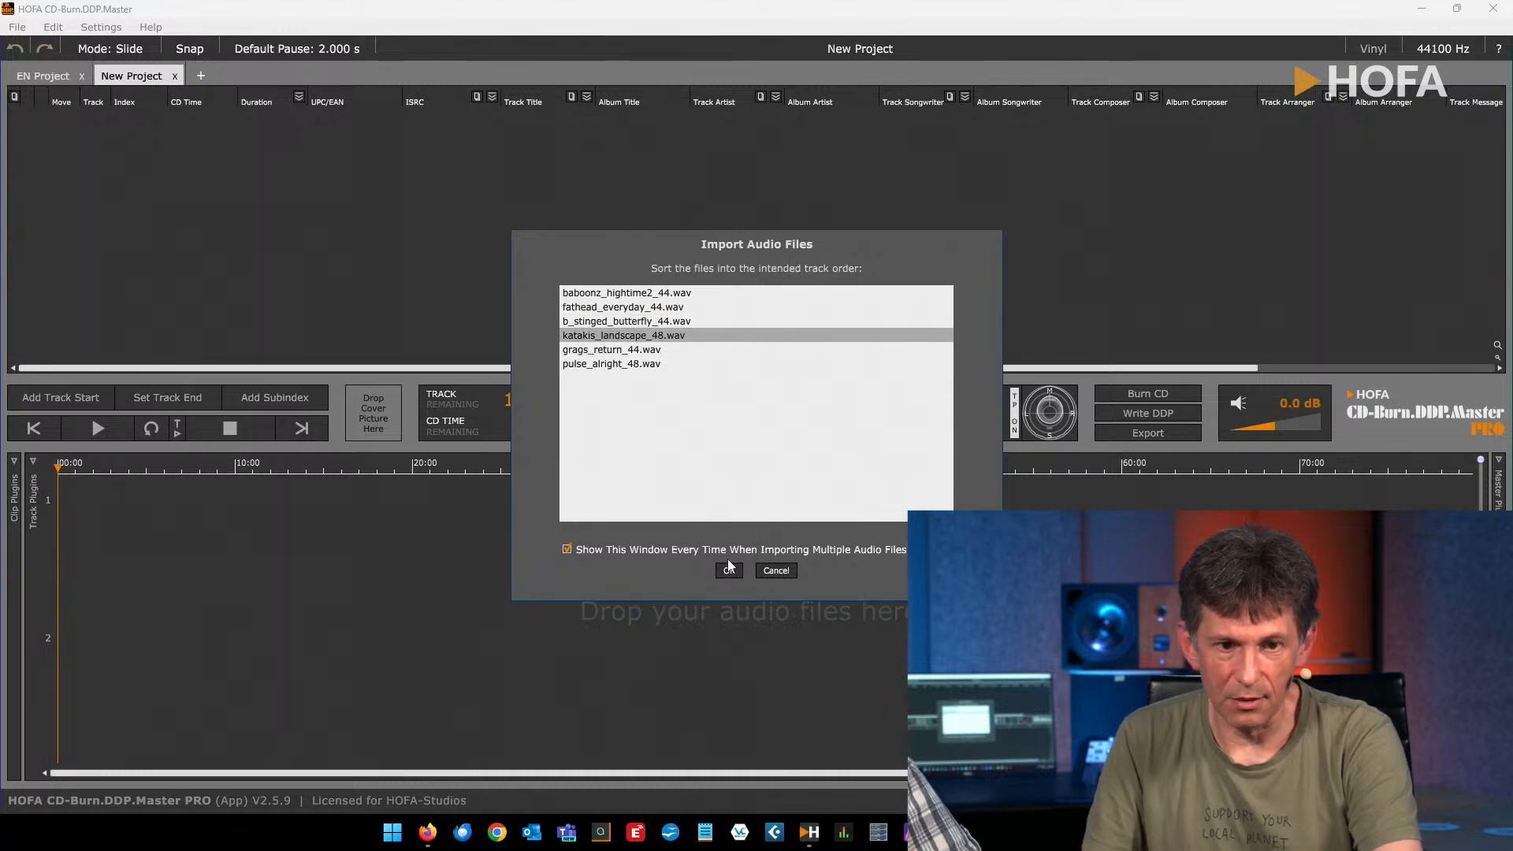
click(729, 569)
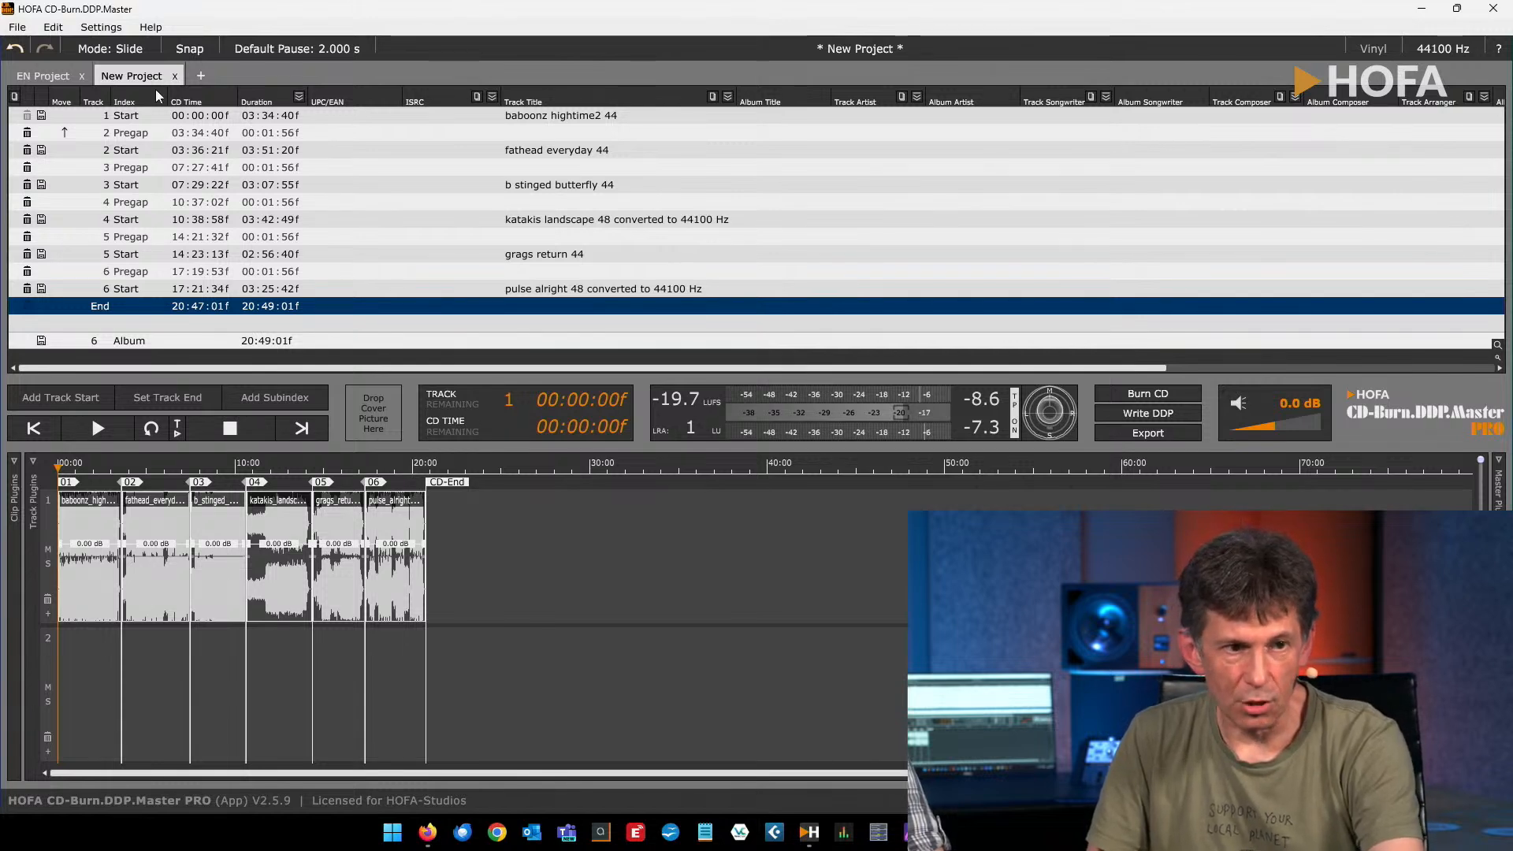
Go to the start of track 2 and examine the pause and marker positions between the baboonz_hightime2_44 and fathead_everyday_44 clips
click(144, 150)
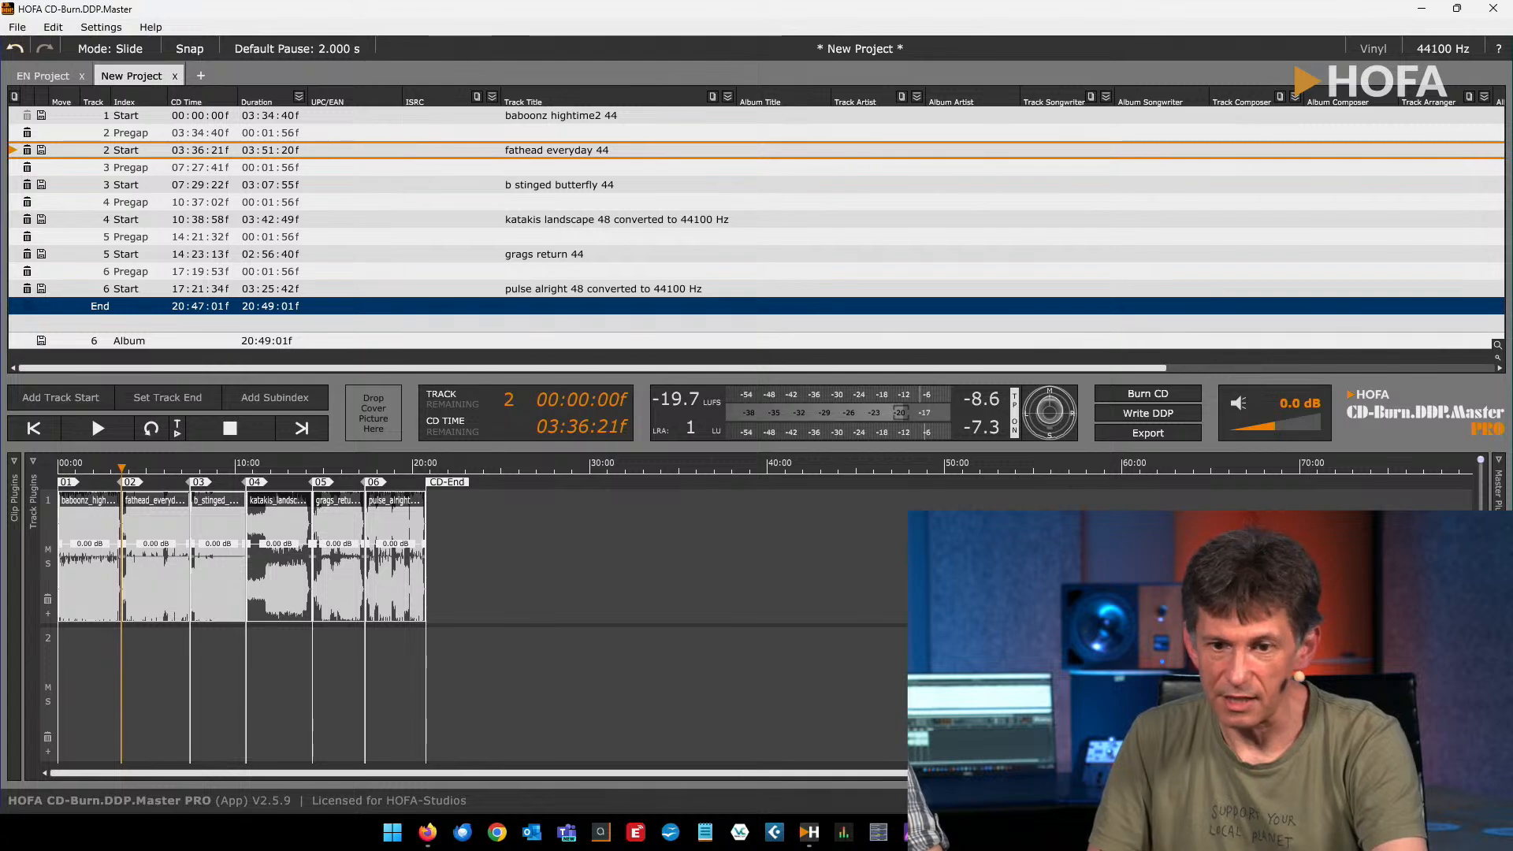
scroll(505, 583, up, 15)
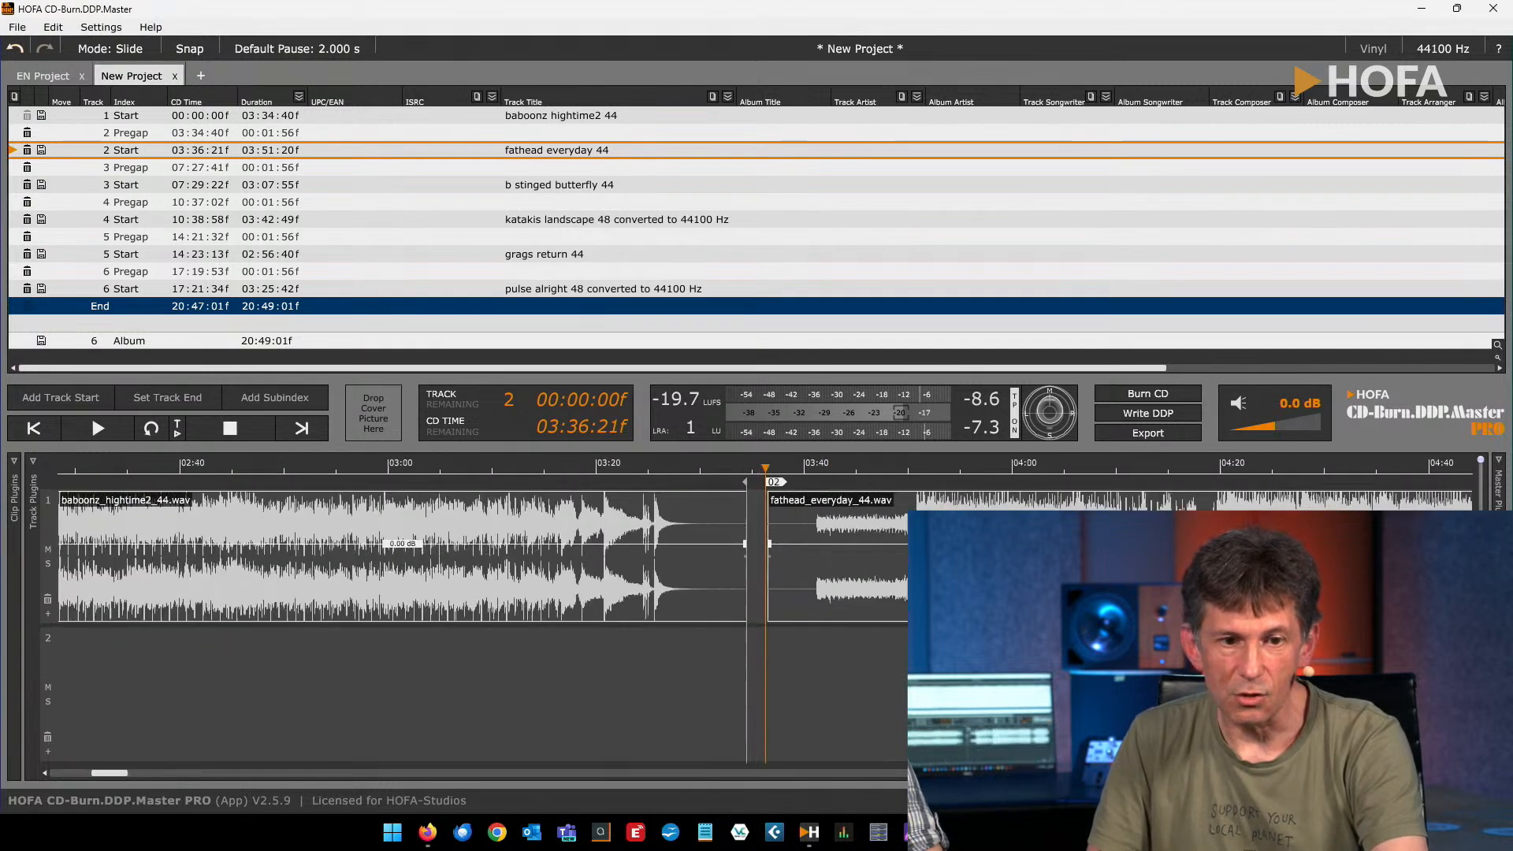
scroll(504, 583, up, 3)
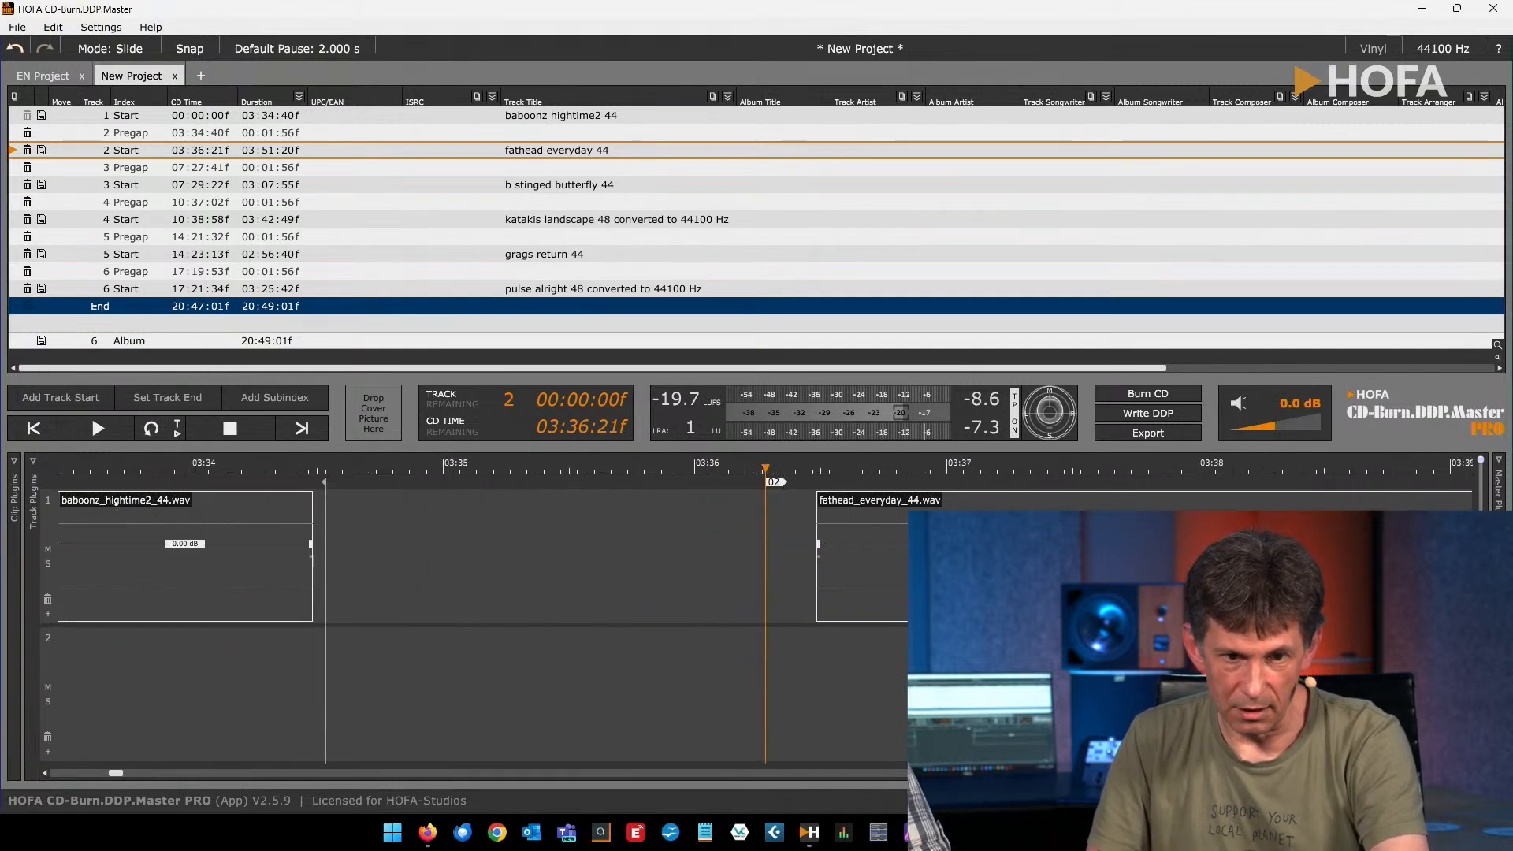
scroll(504, 583, up, 3)
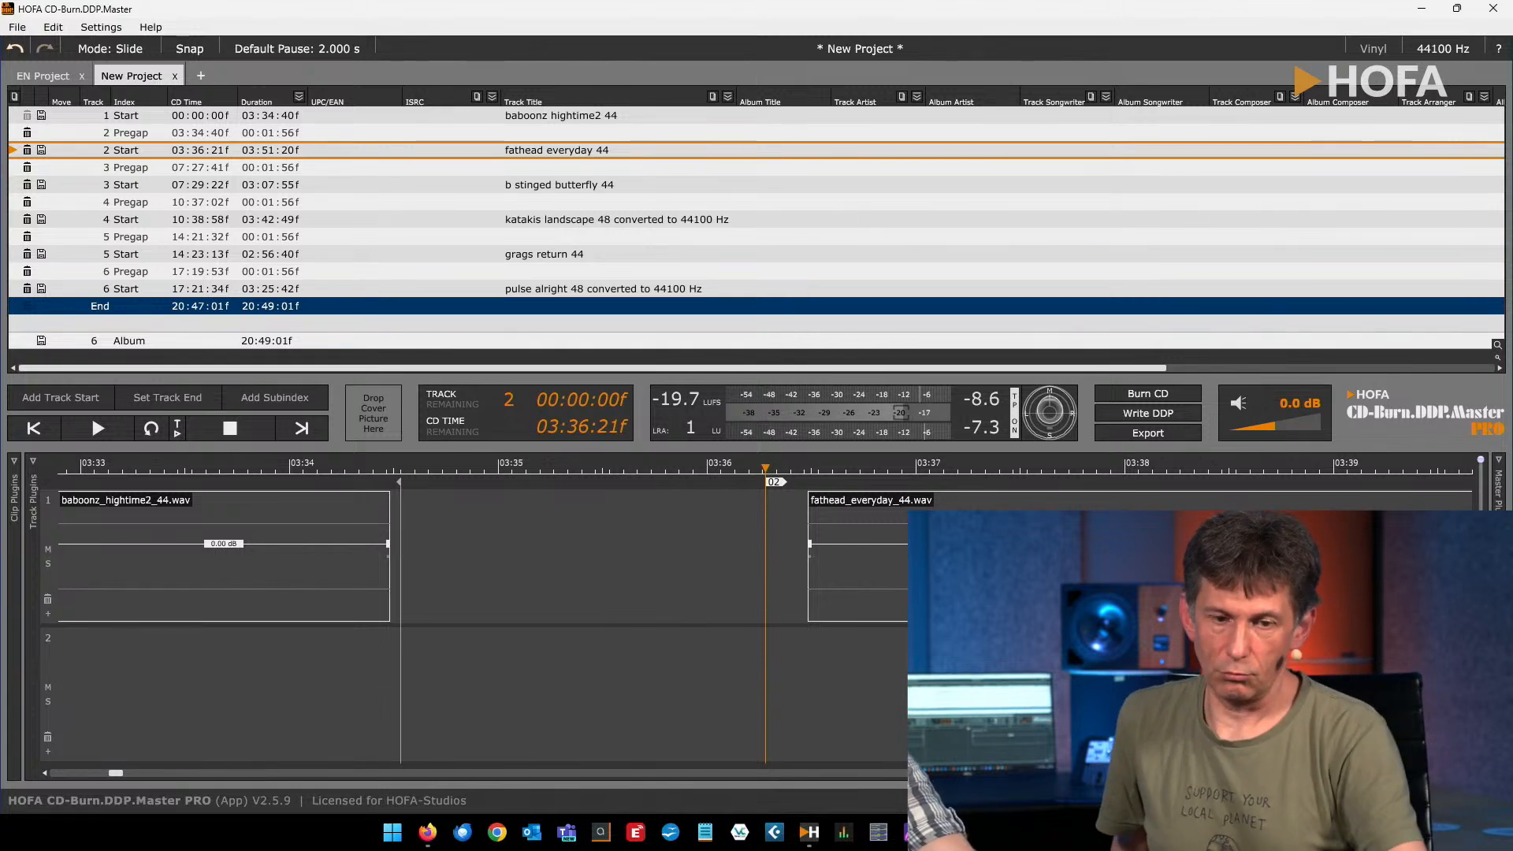
scroll(764, 615, down, 3)
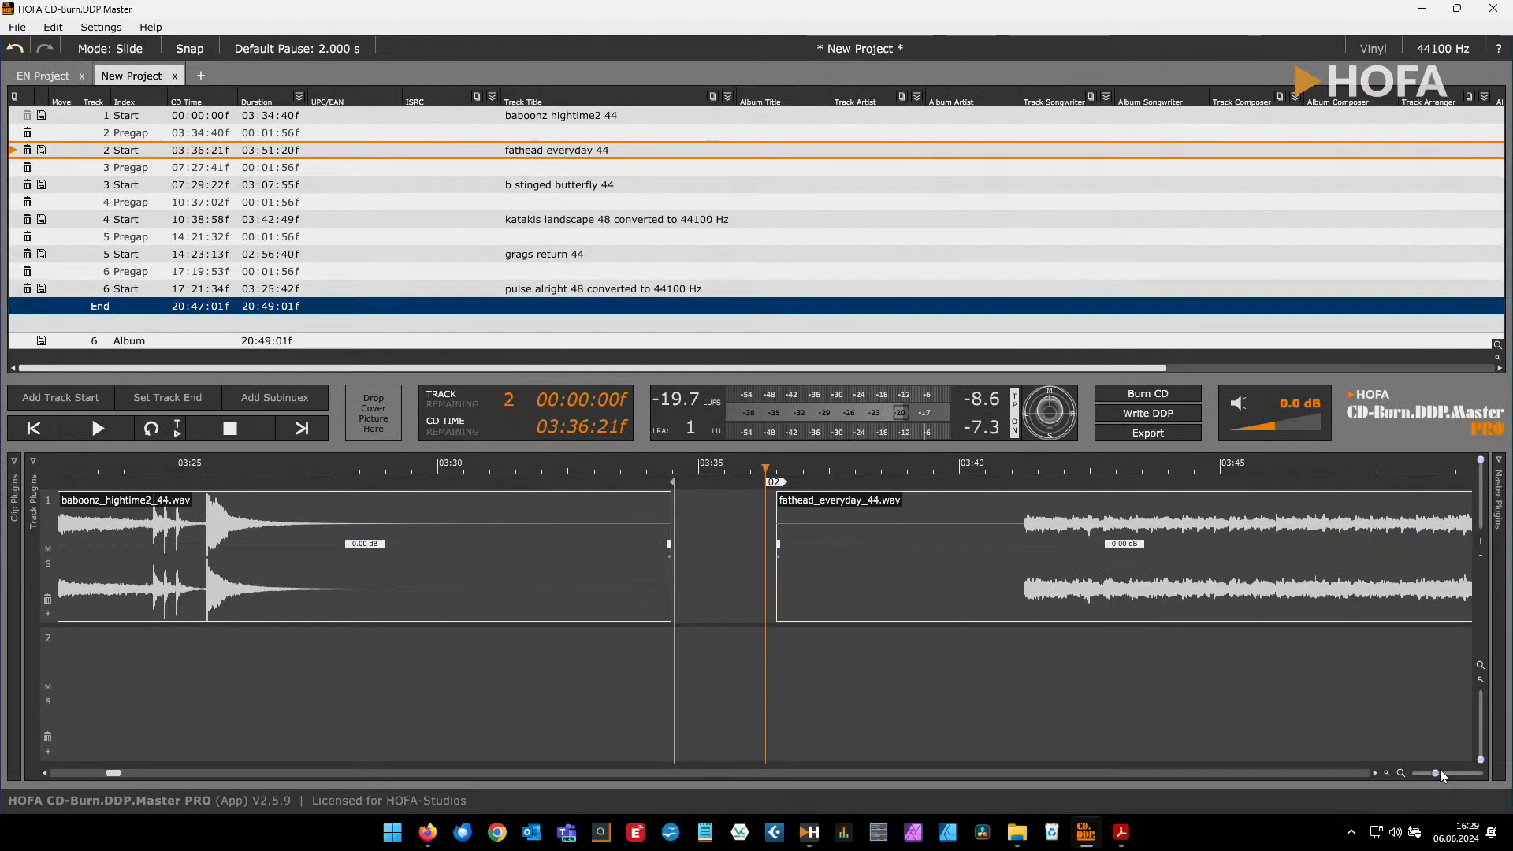
scroll(1439, 769, down, 2)
scroll(1439, 769, up, 2)
mouse_move(759, 482)
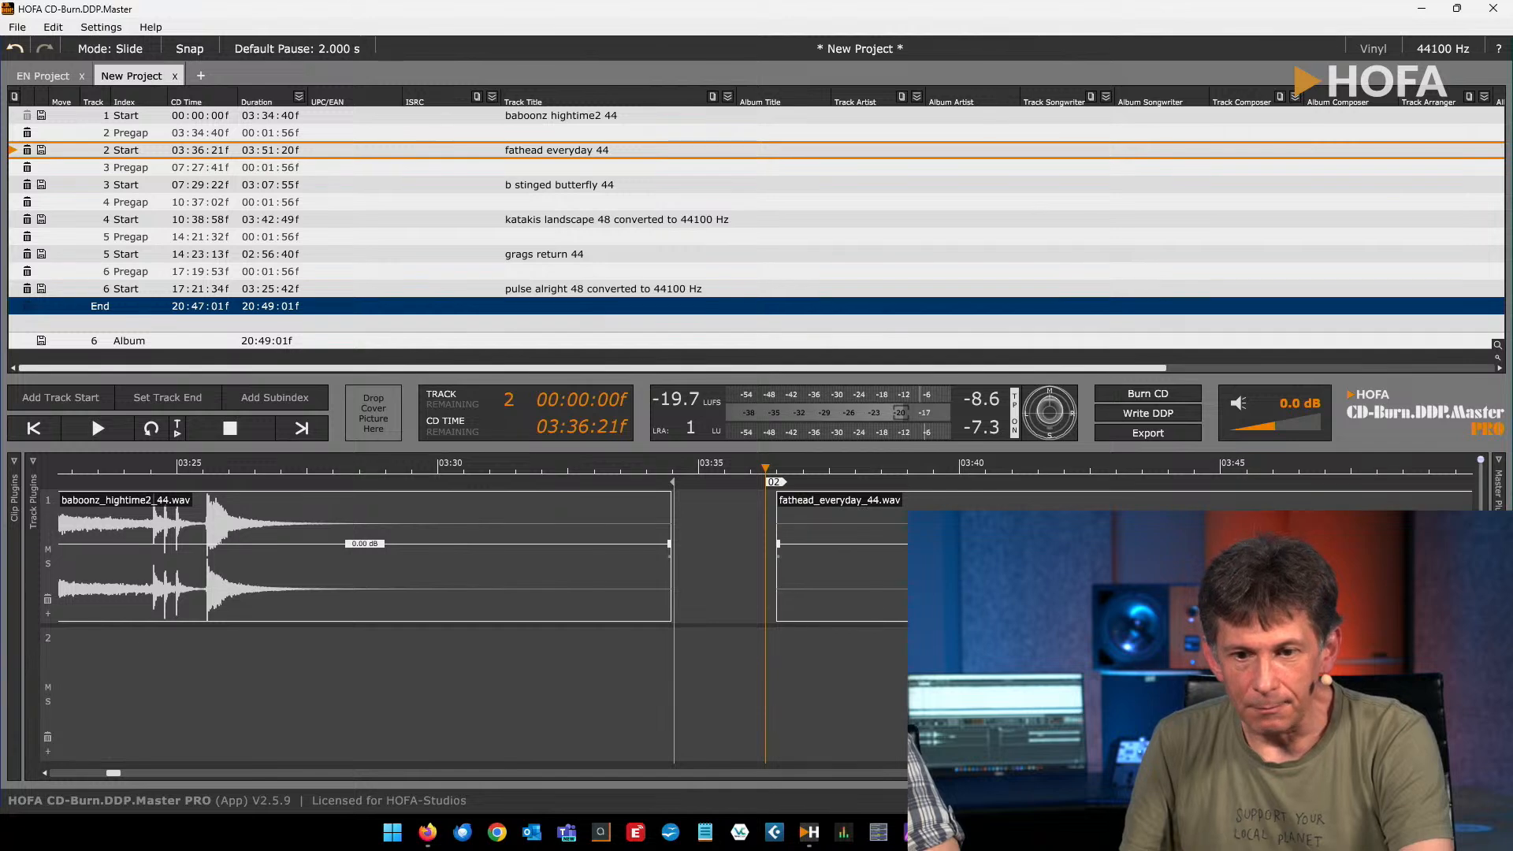
Move the track 2 start marker onto the beginning of the fathead_everyday_44 clip at 03:36:36f, and back ahead of it to 03:36:27f
scroll(765, 626, down, 1)
scroll(765, 626, up, 5)
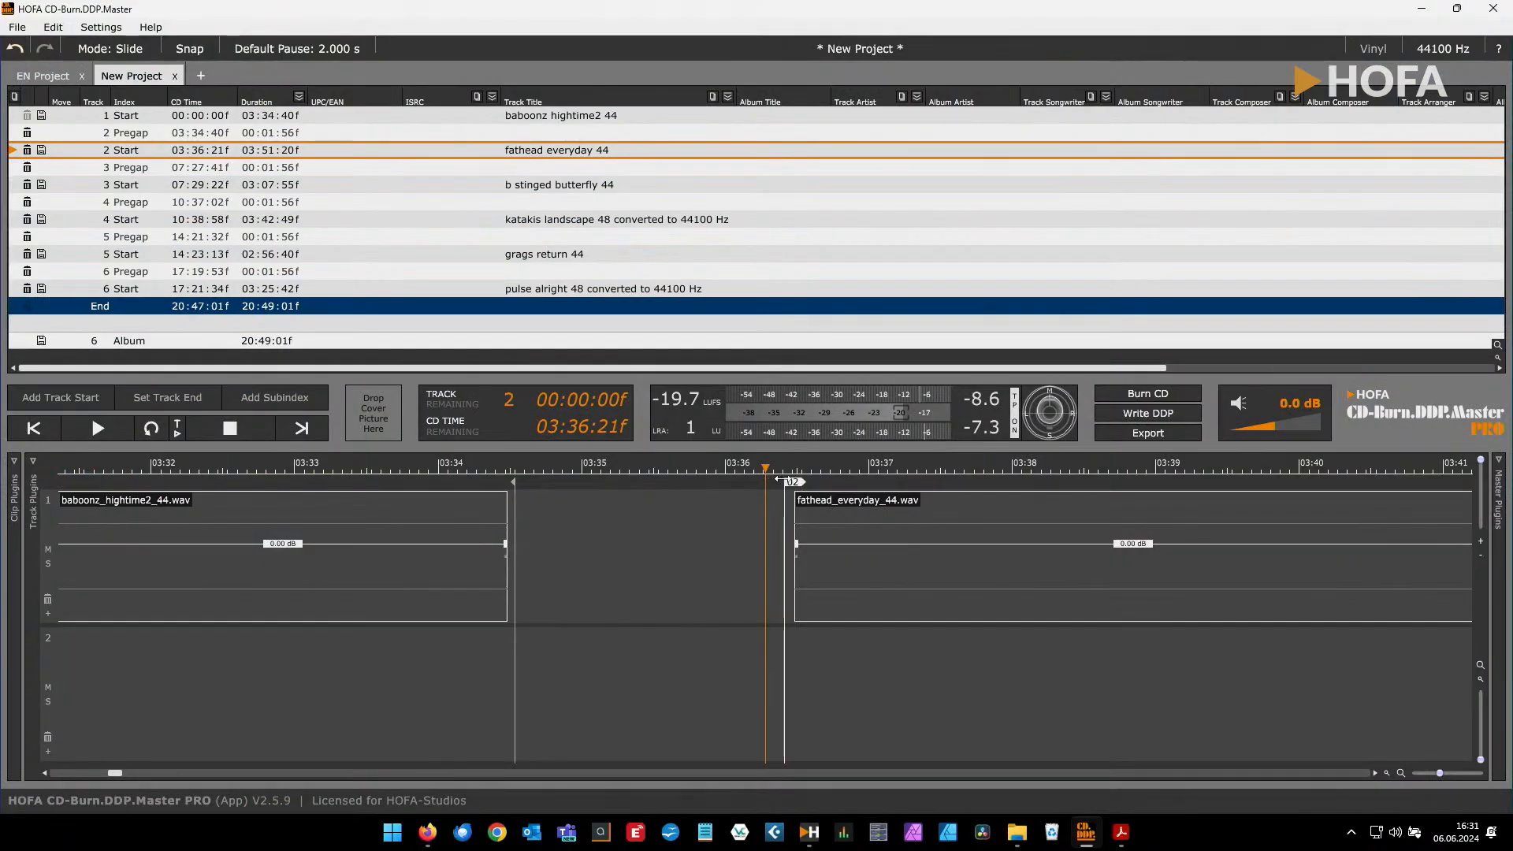
drag(793, 480, 795, 482)
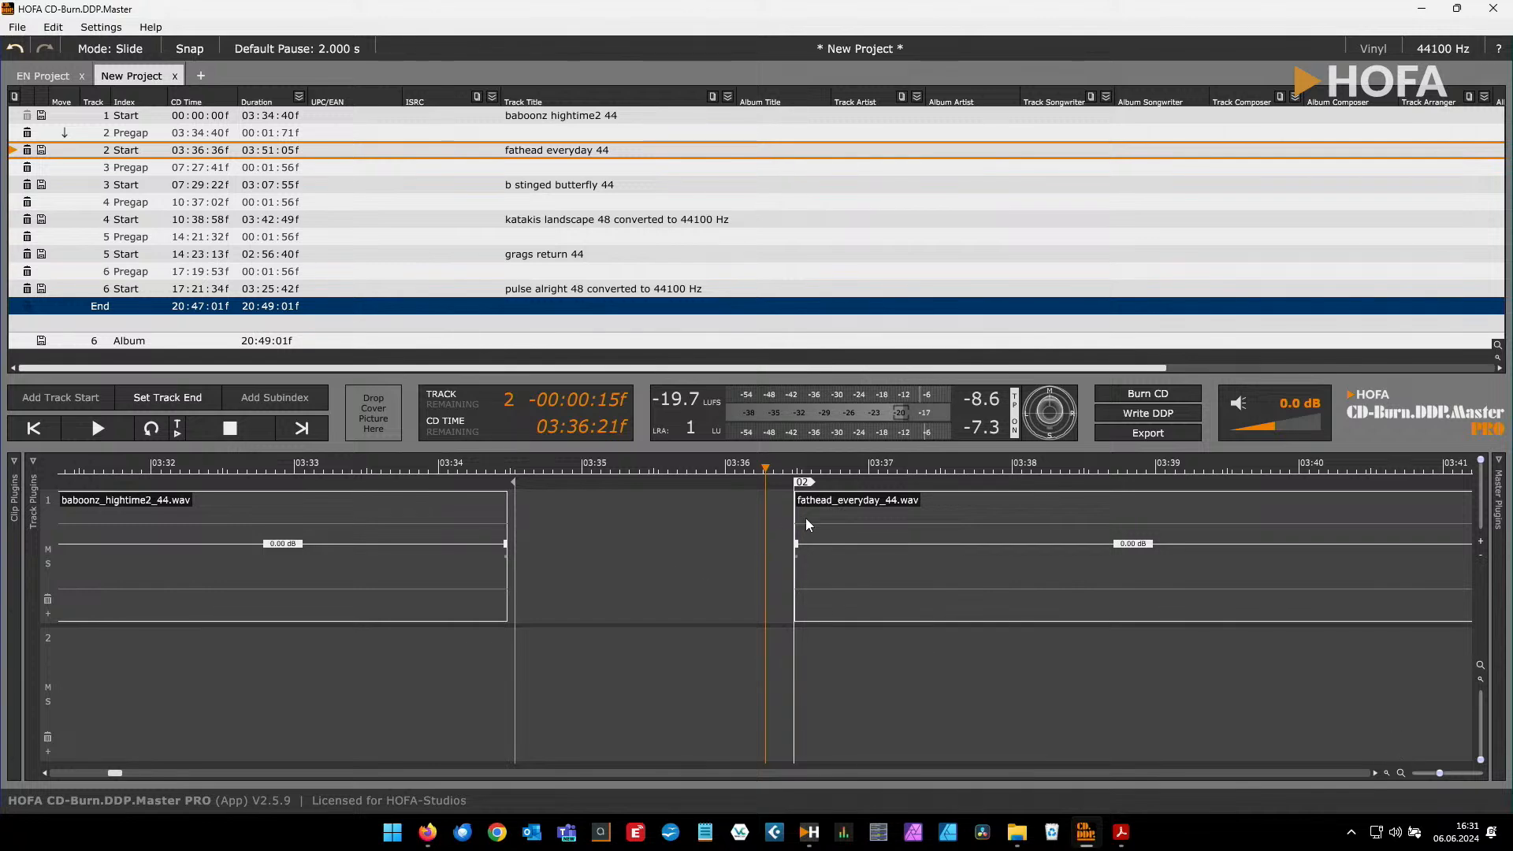
mouse_move(805, 518)
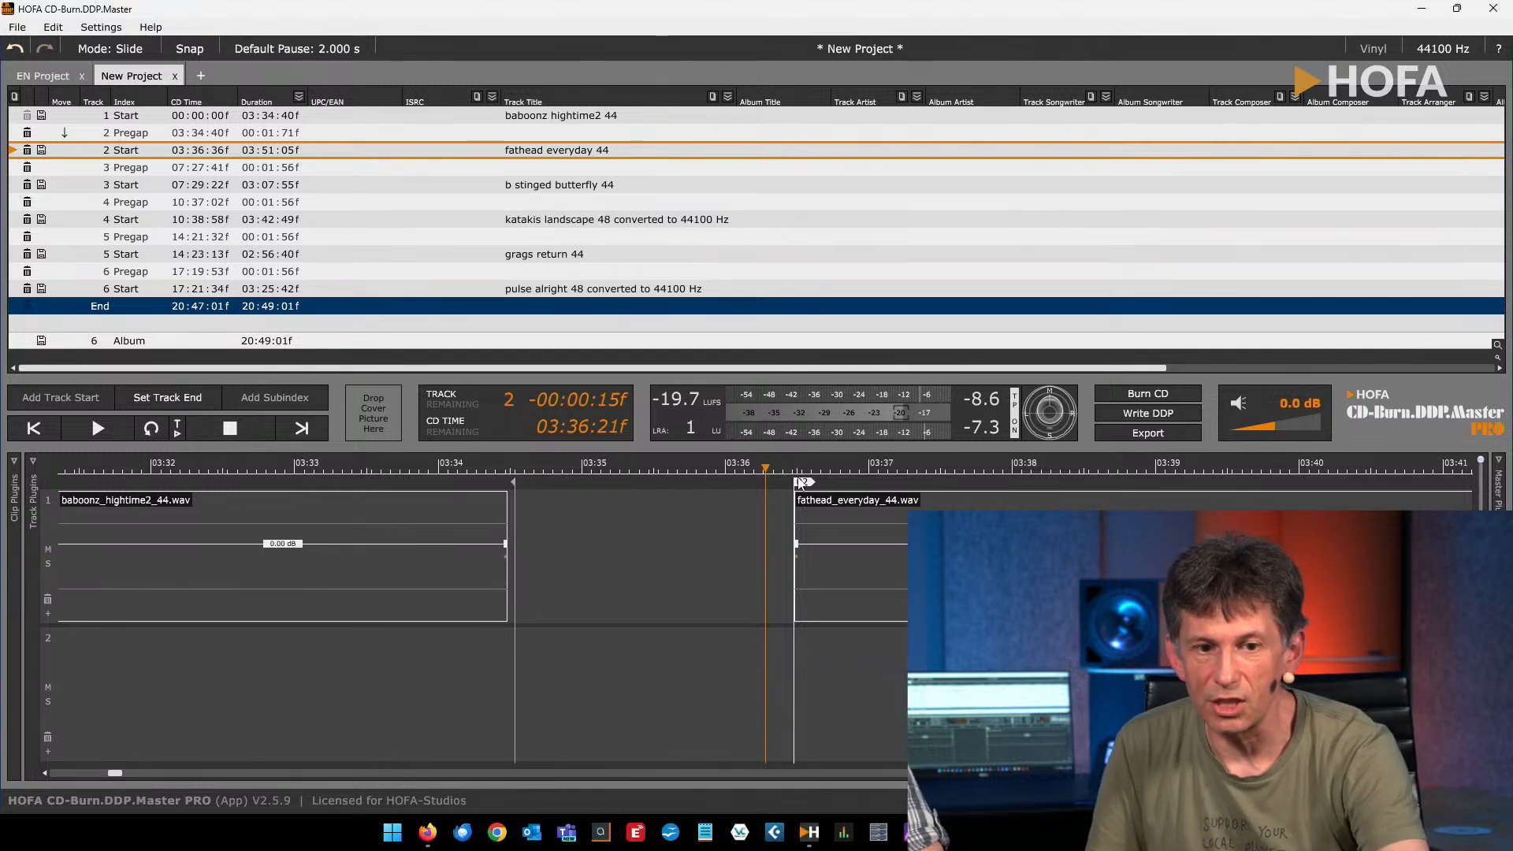
drag(794, 482, 776, 481)
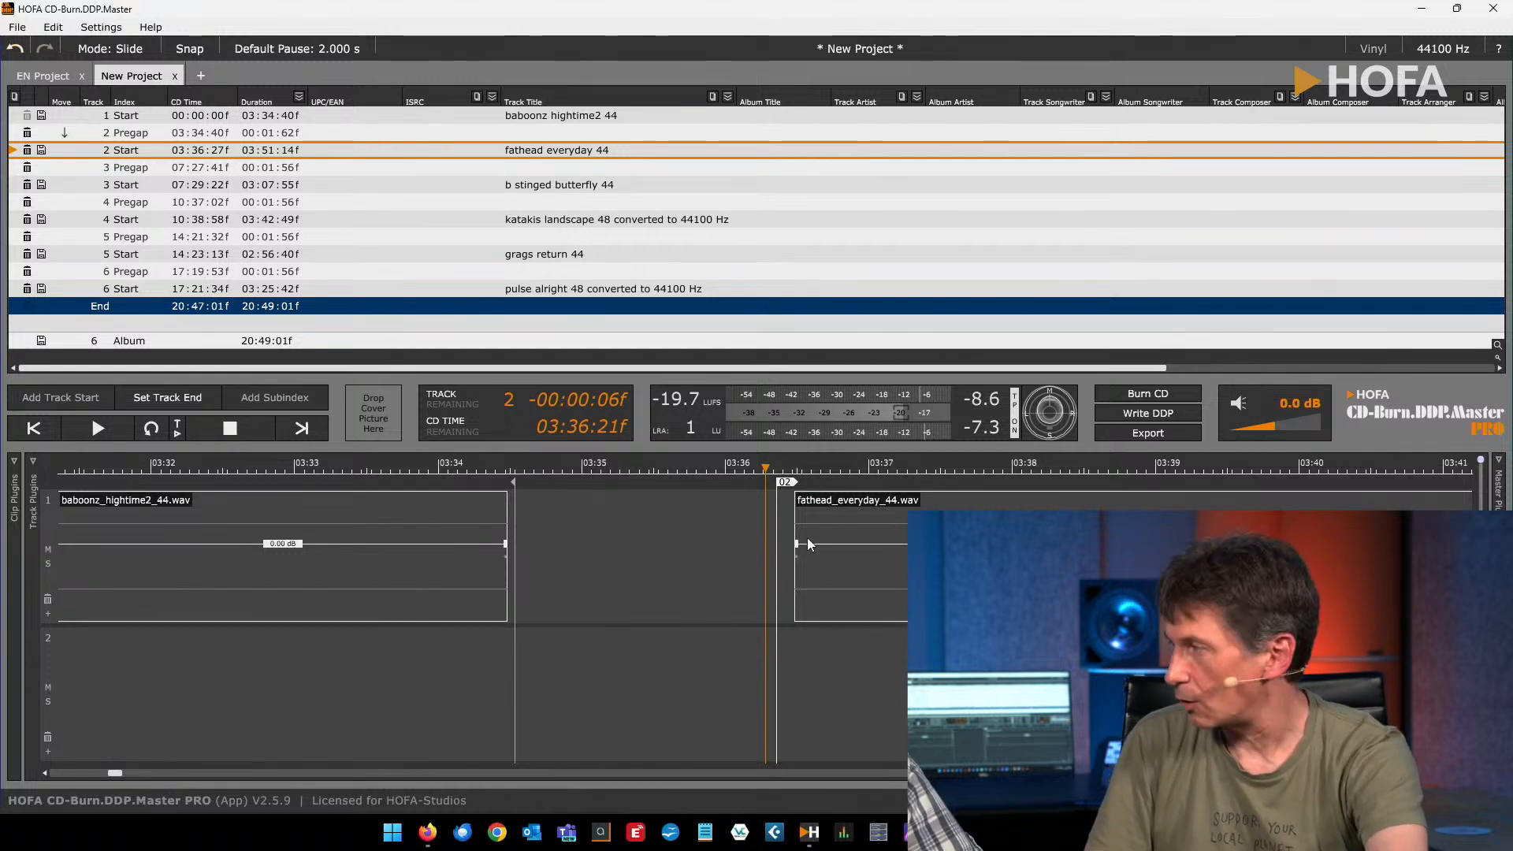
View the audio clip help, and open the global settings to review the default pause and marker distances
key(F1)
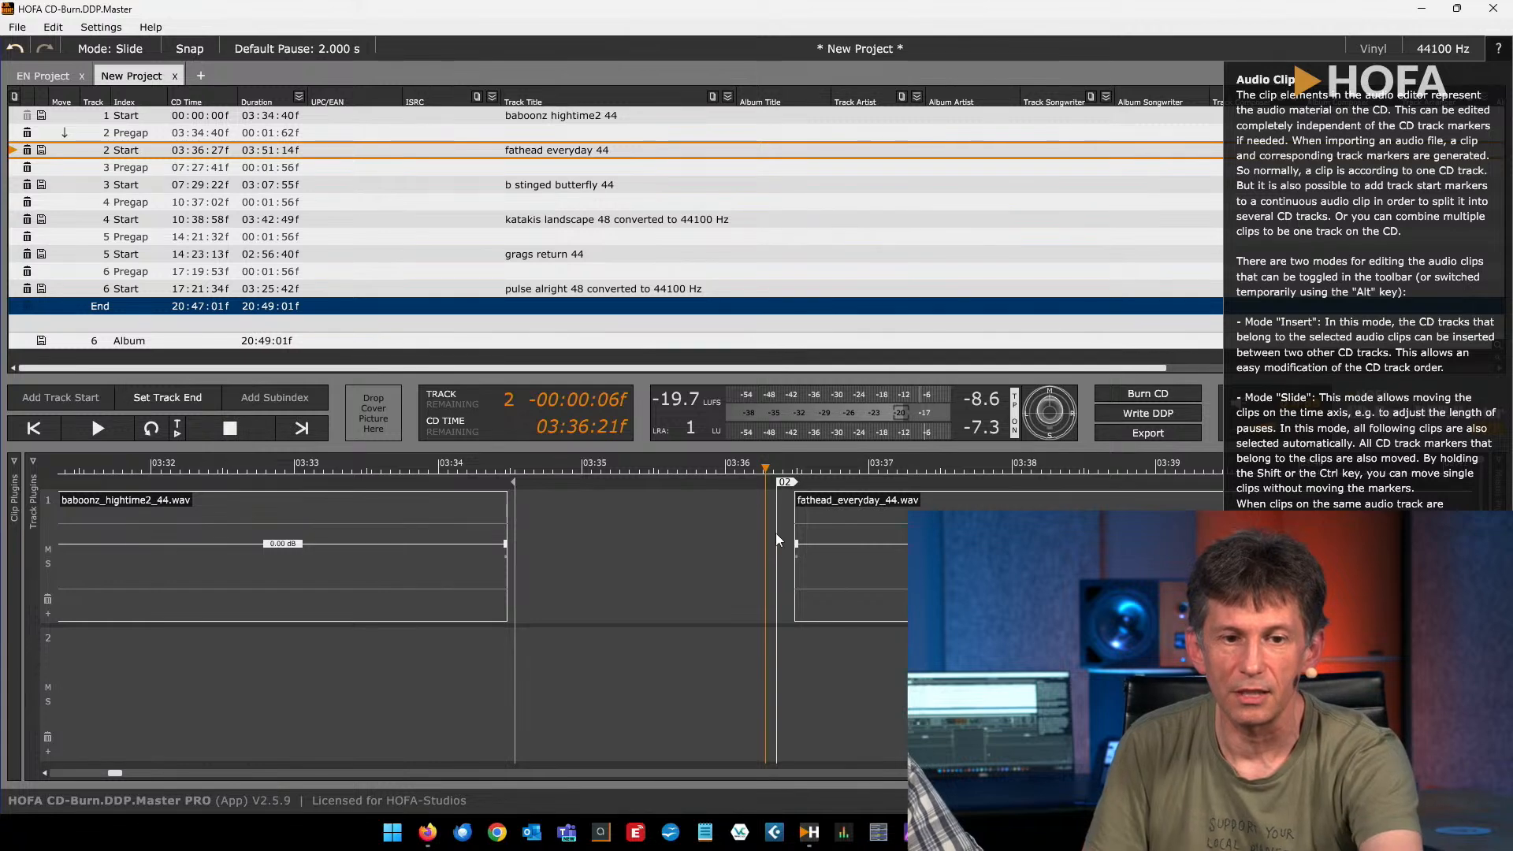
key(F1)
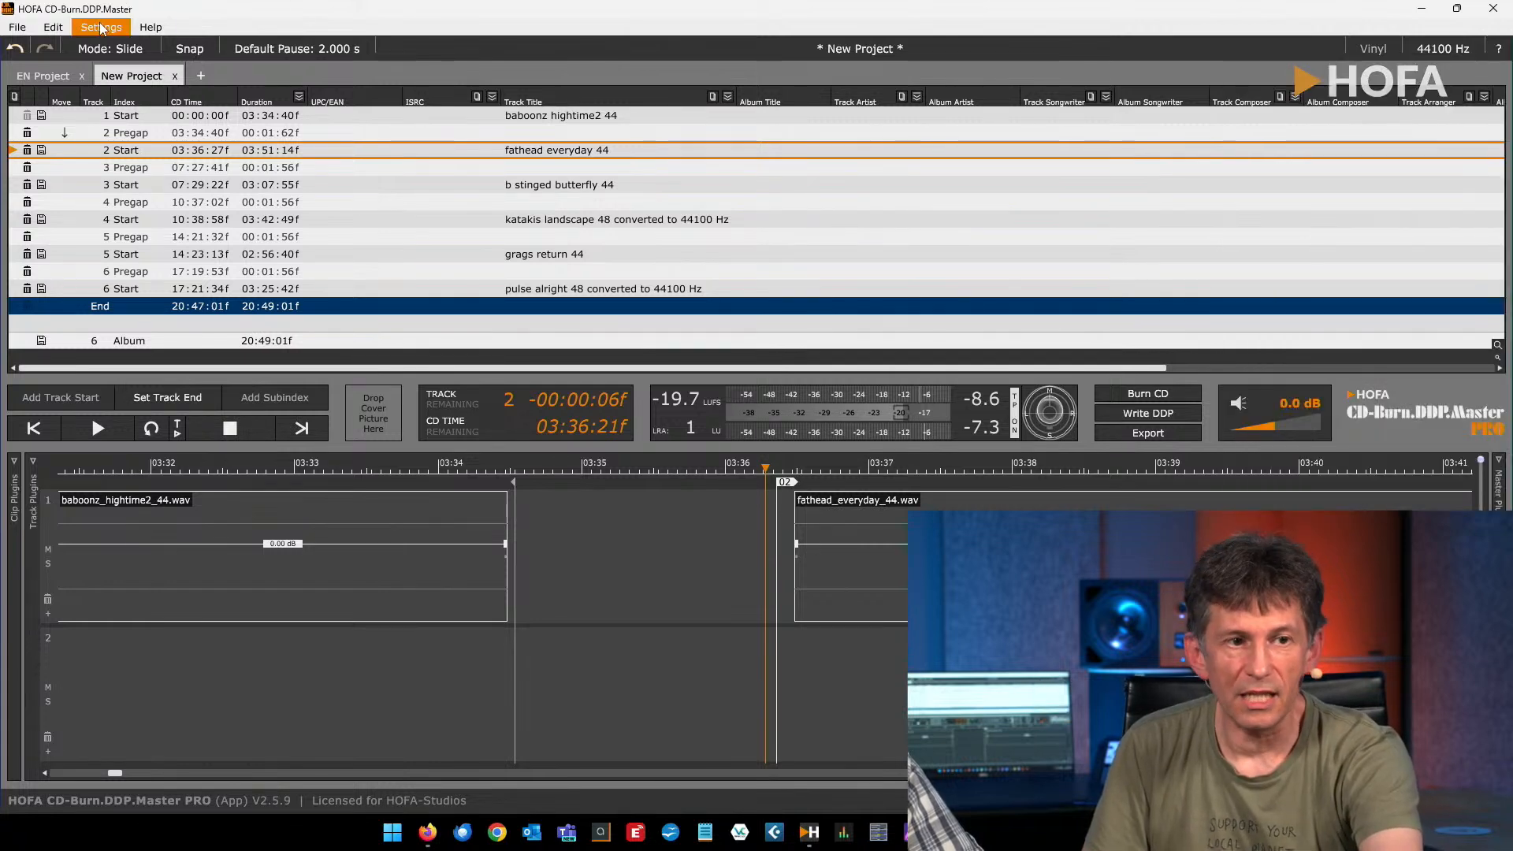
click(101, 26)
click(101, 44)
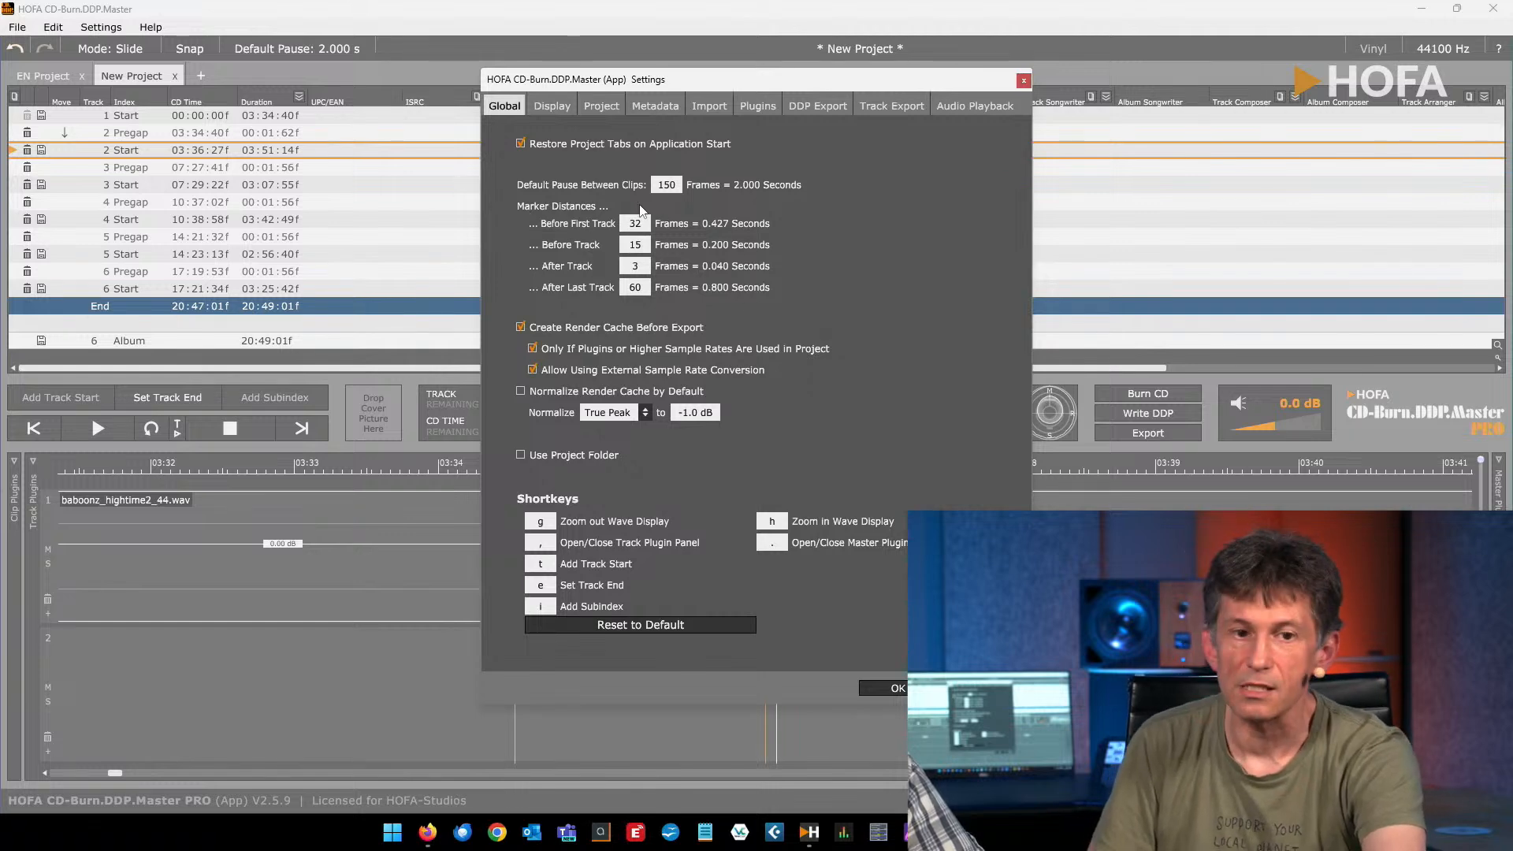
key(F1)
key(F1)
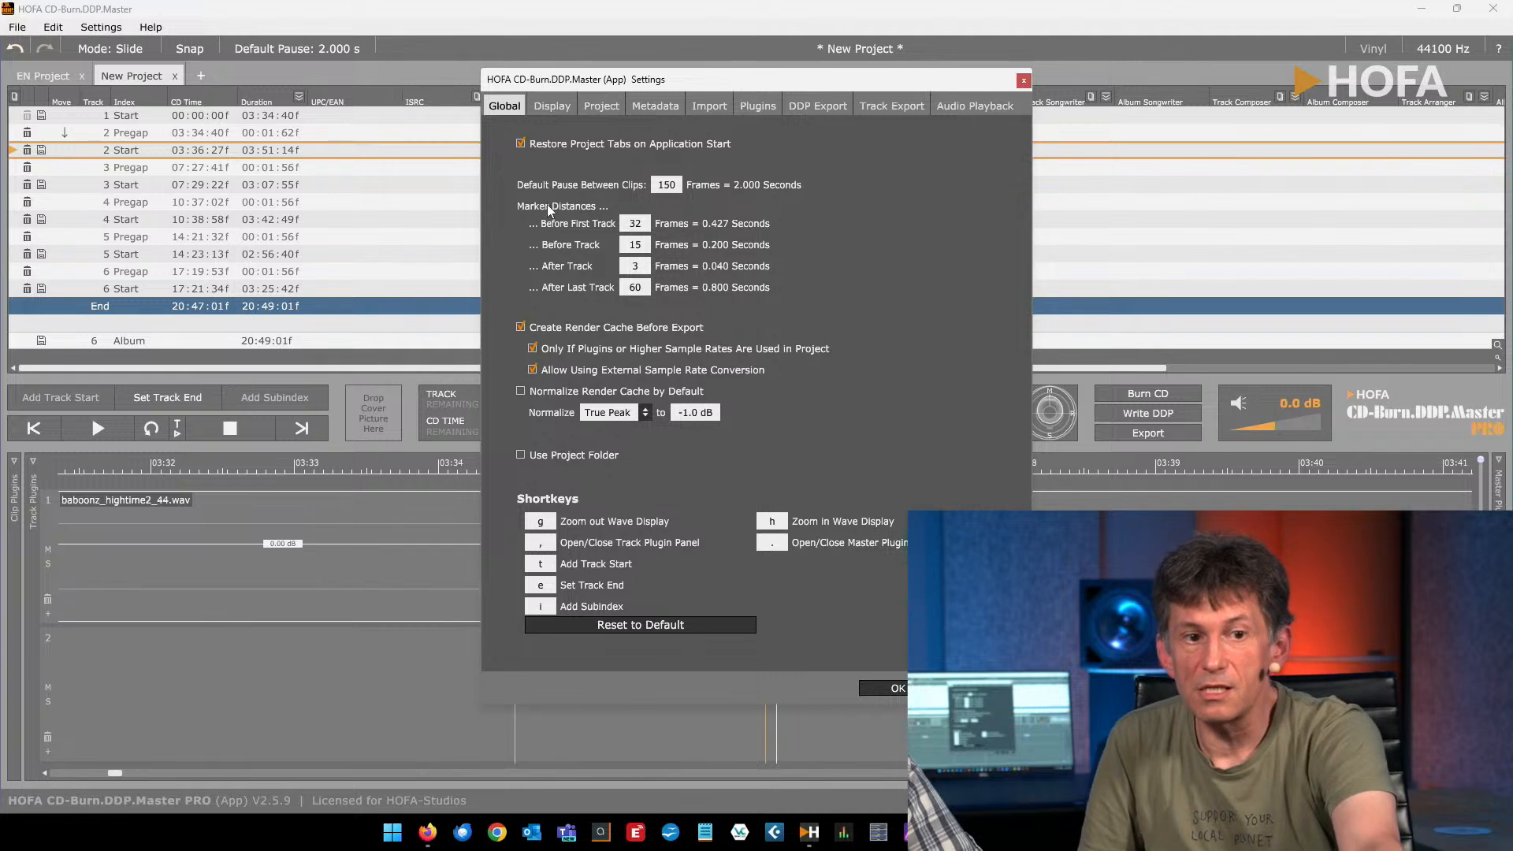
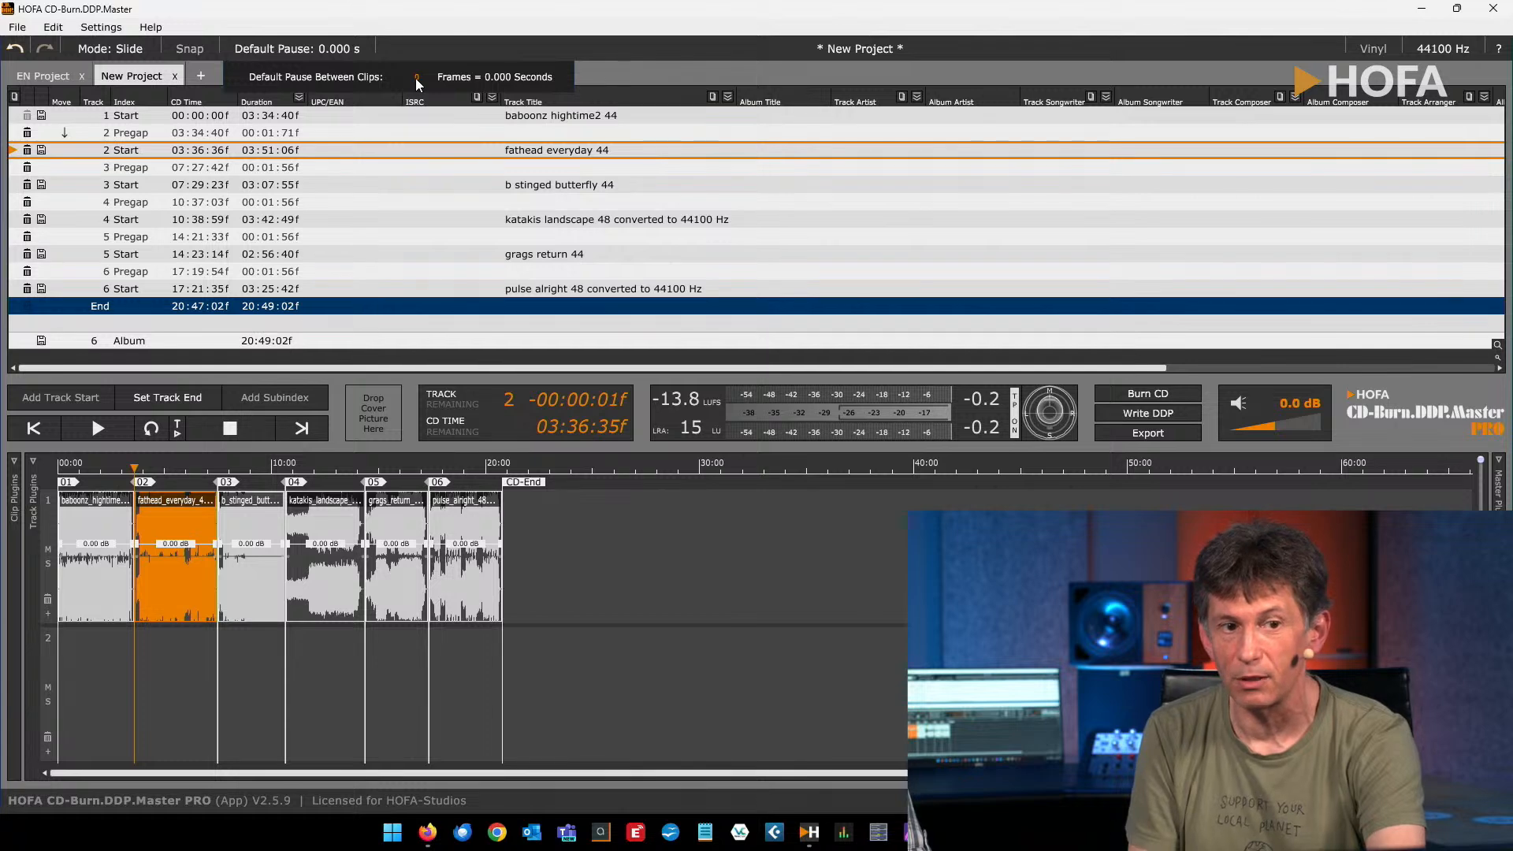
Check the default pause between clips and the marker distances before and after tracks in the global settings, and close the settings
mouse_move(414, 78)
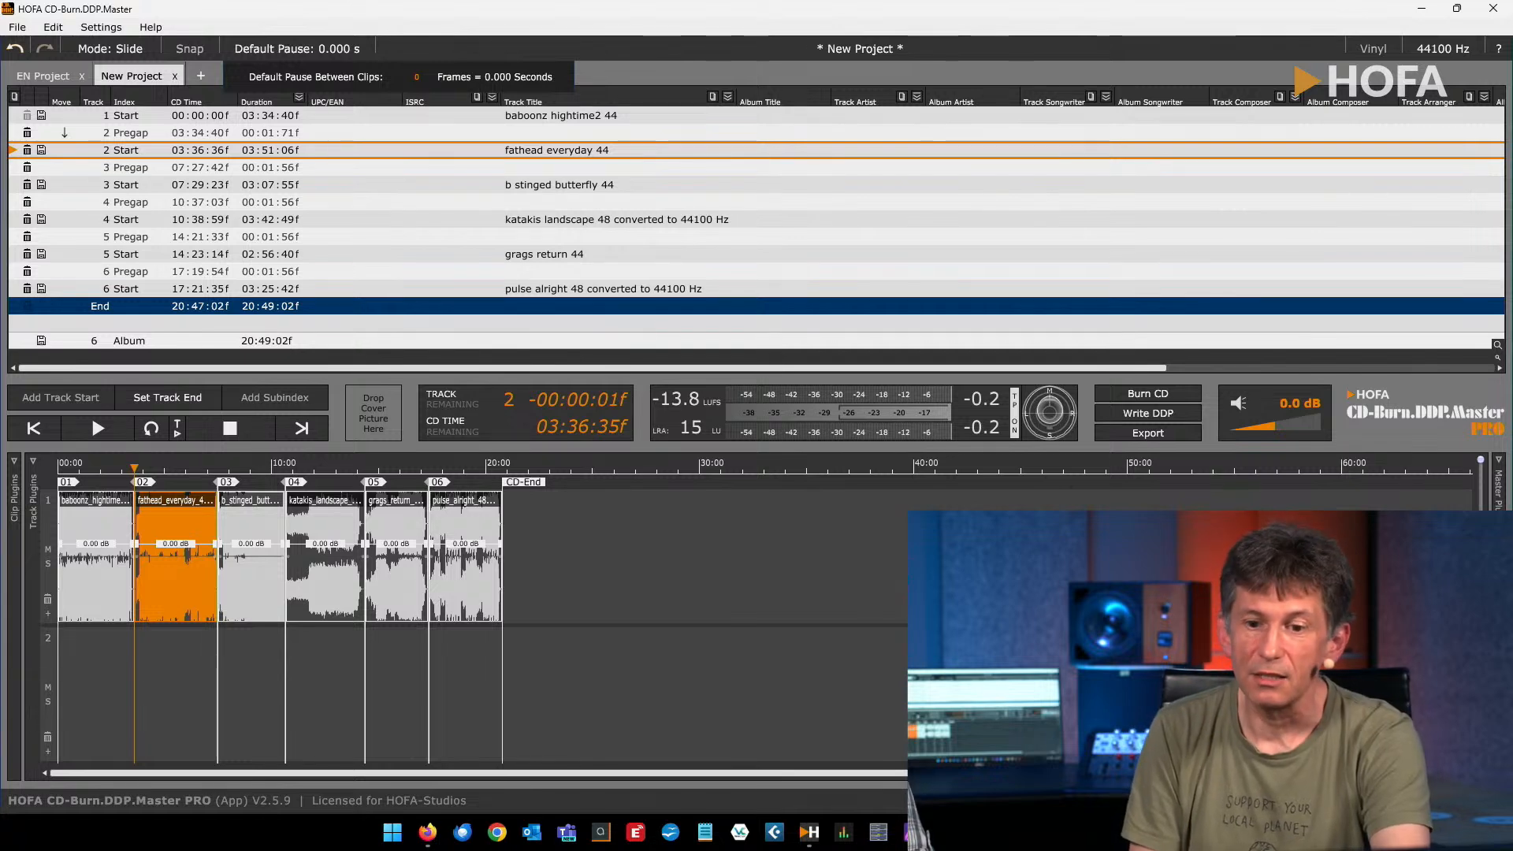
click(105, 30)
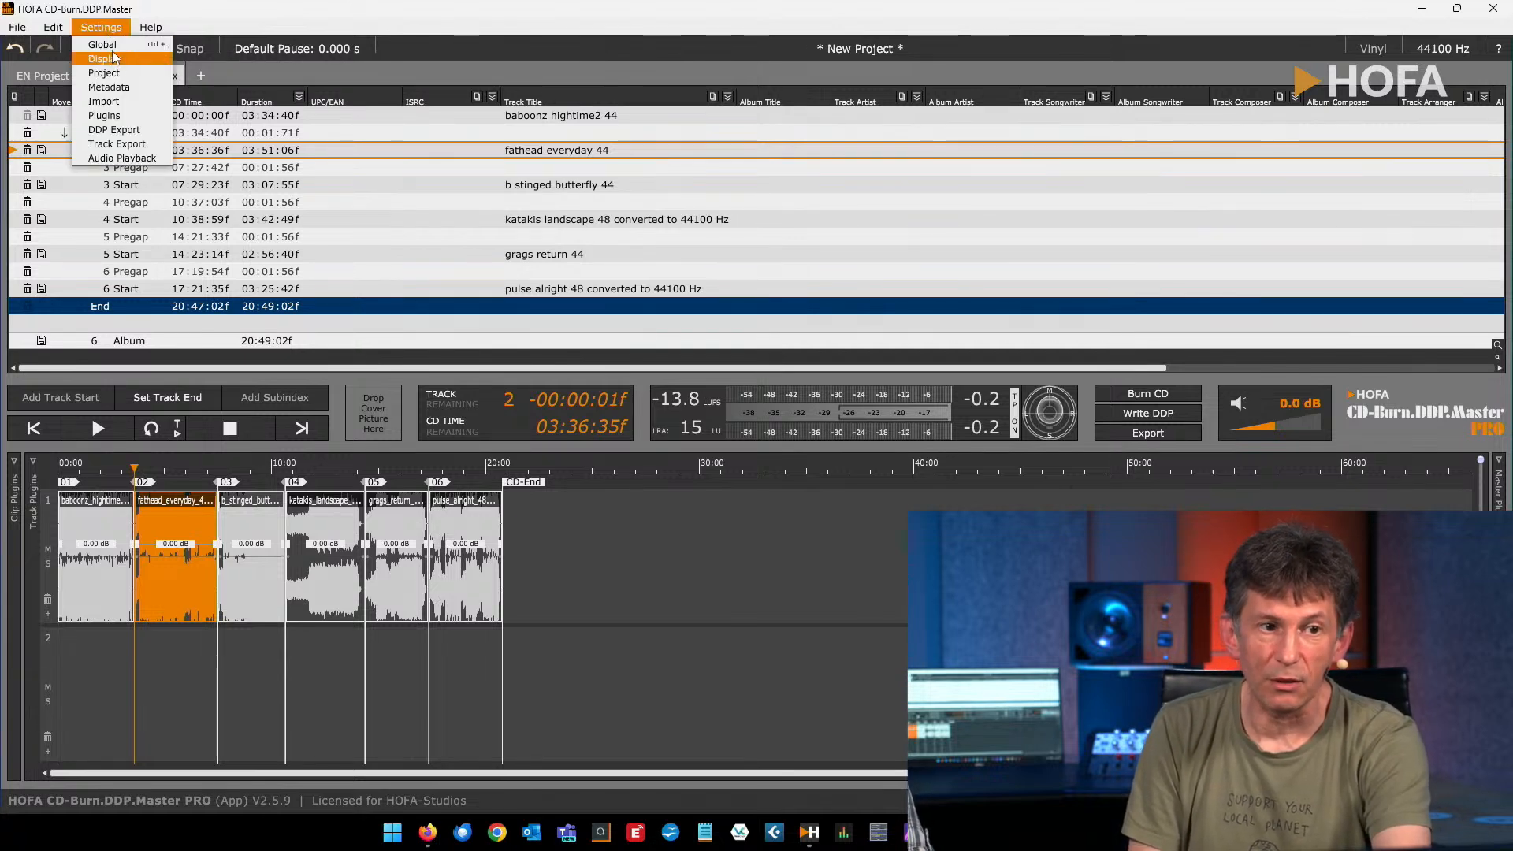
click(111, 51)
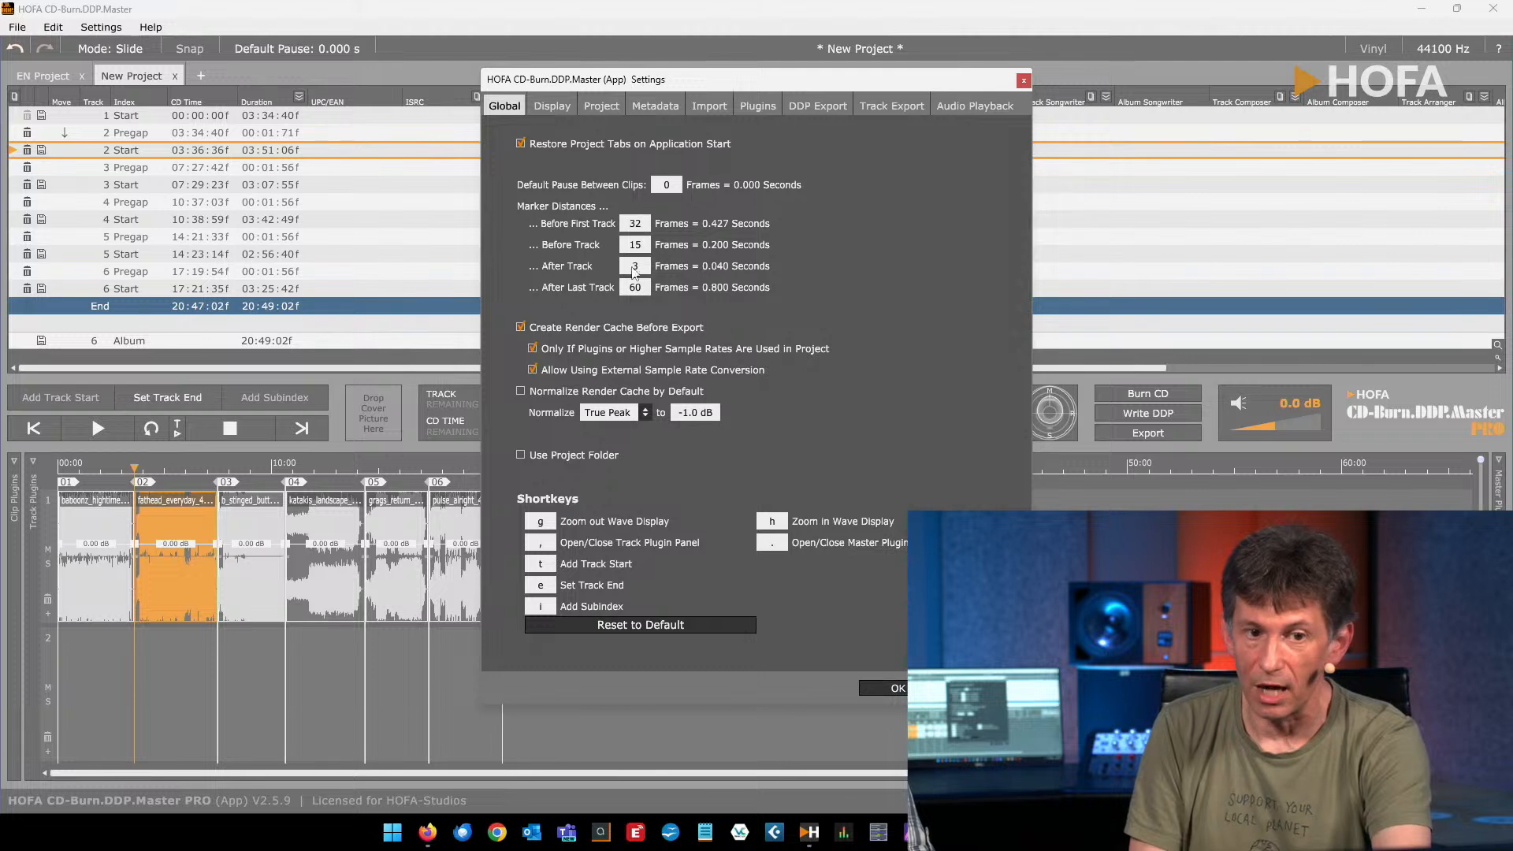
mouse_move(633, 292)
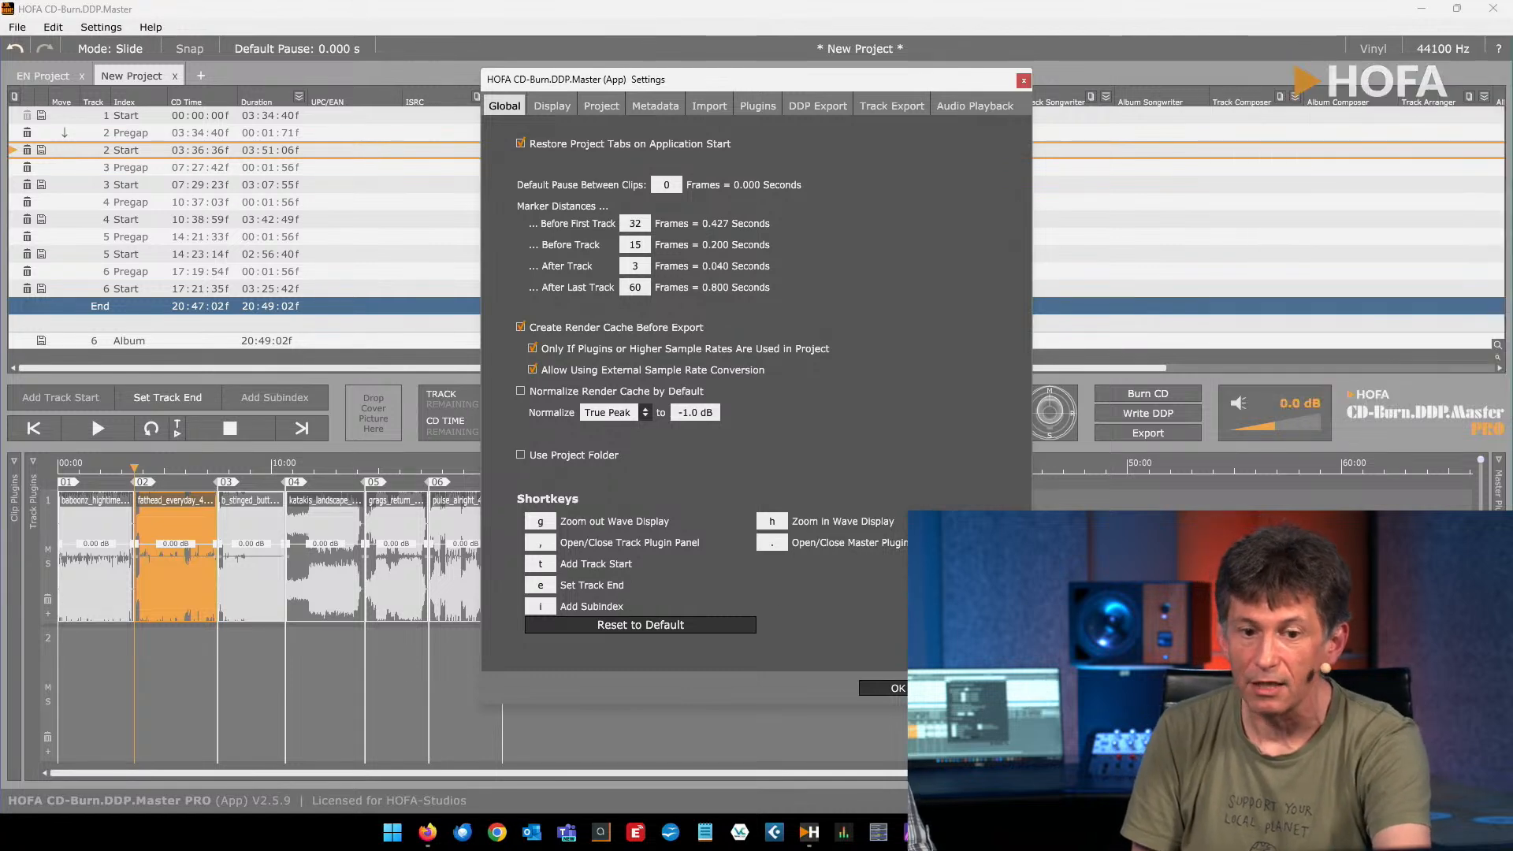
key(Escape)
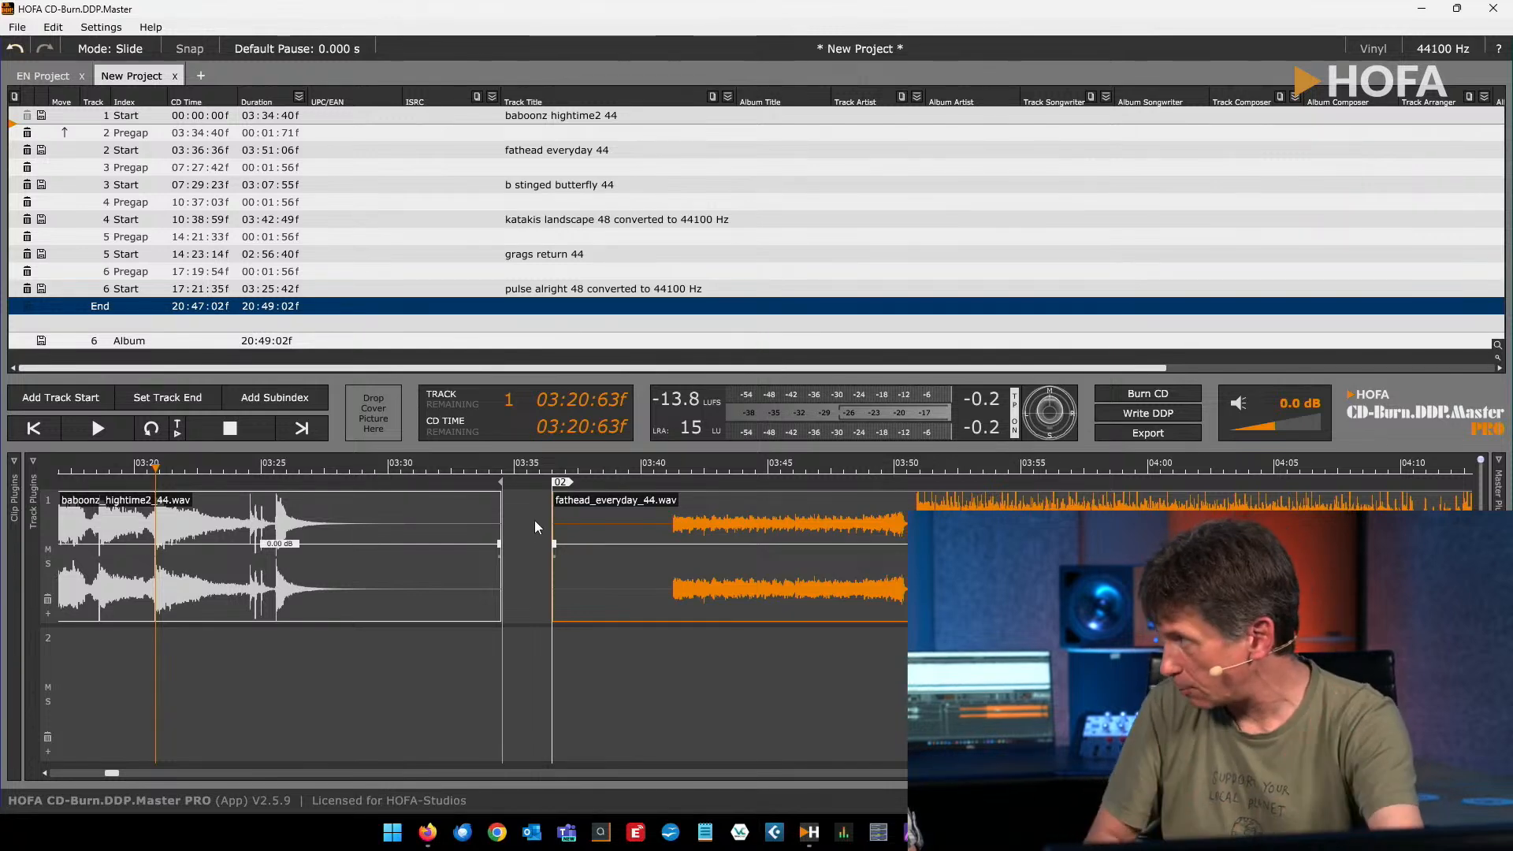
Slide fathead_everyday_44 and all following clips flush against the end of baboonz_hightime2_44, and set the track 2 start marker to 03:34:36f
drag(727, 527, 676, 534)
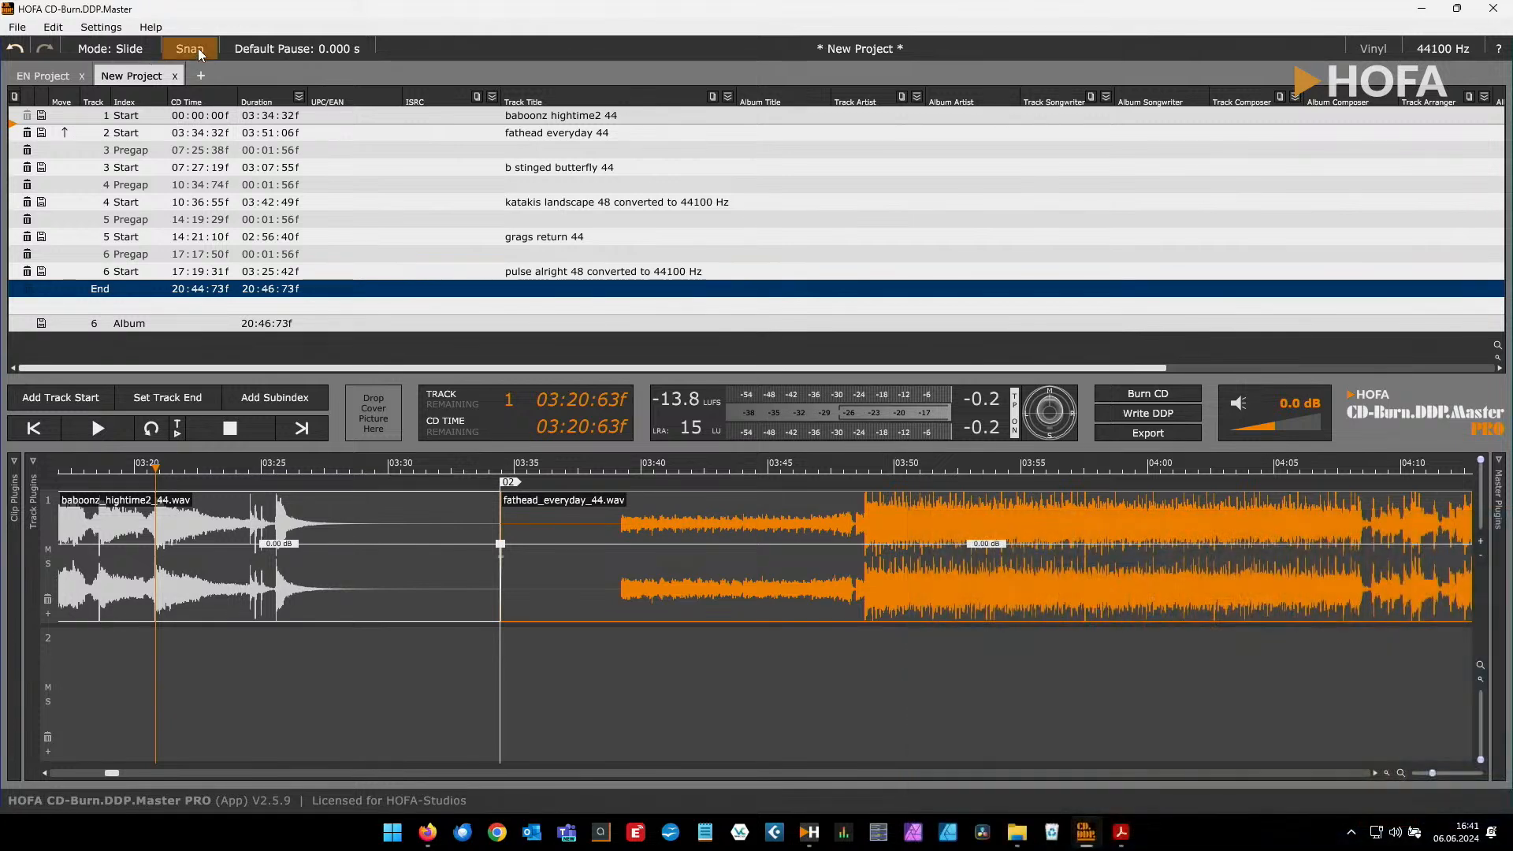
mouse_move(679, 594)
mouse_down()
mouse_move(726, 594)
mouse_move(709, 603)
mouse_up()
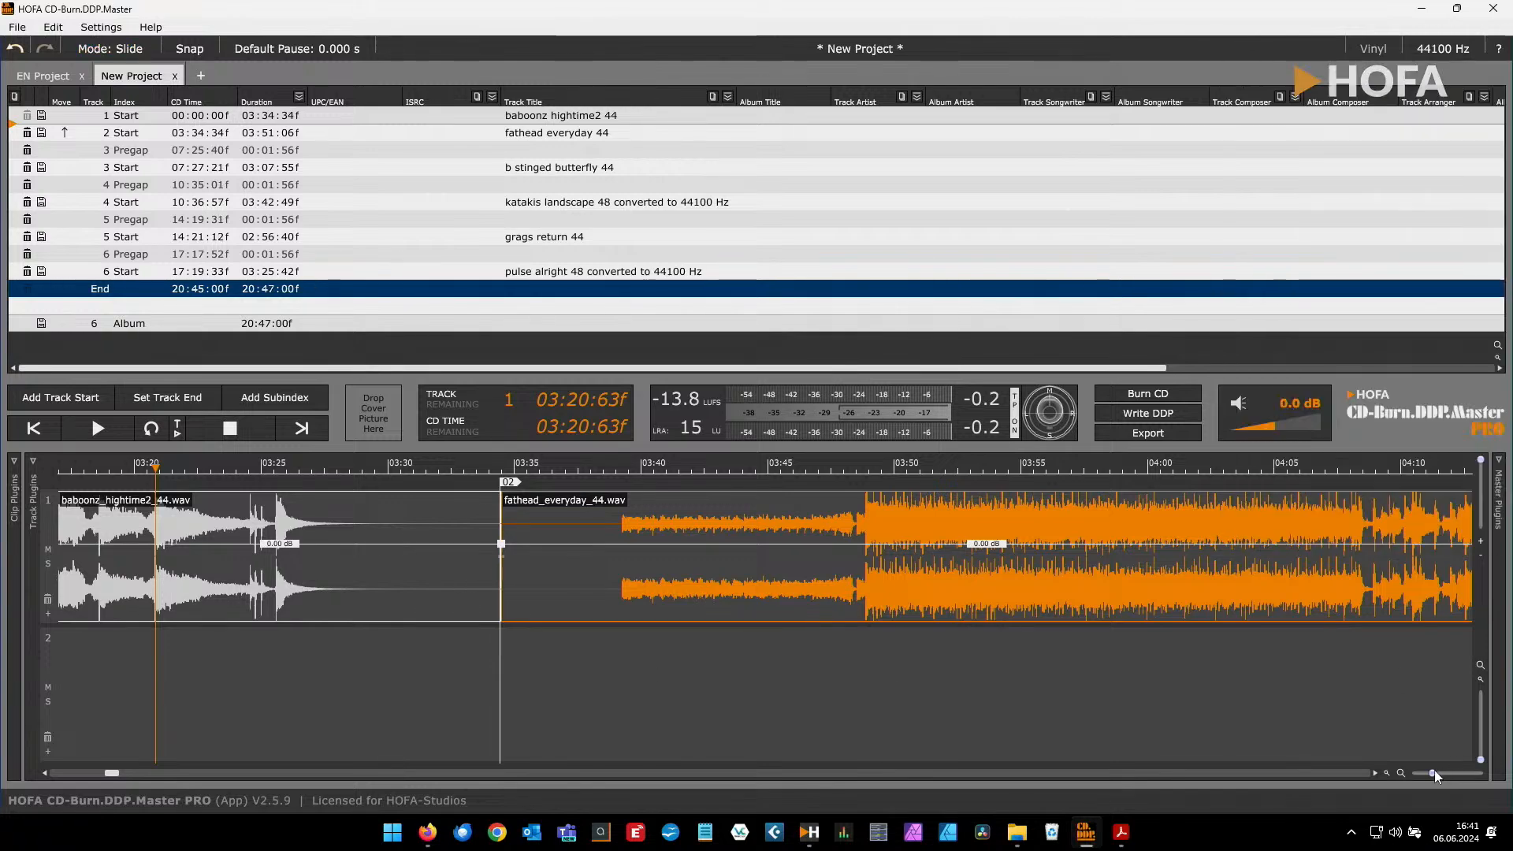
drag(1434, 770, 1431, 772)
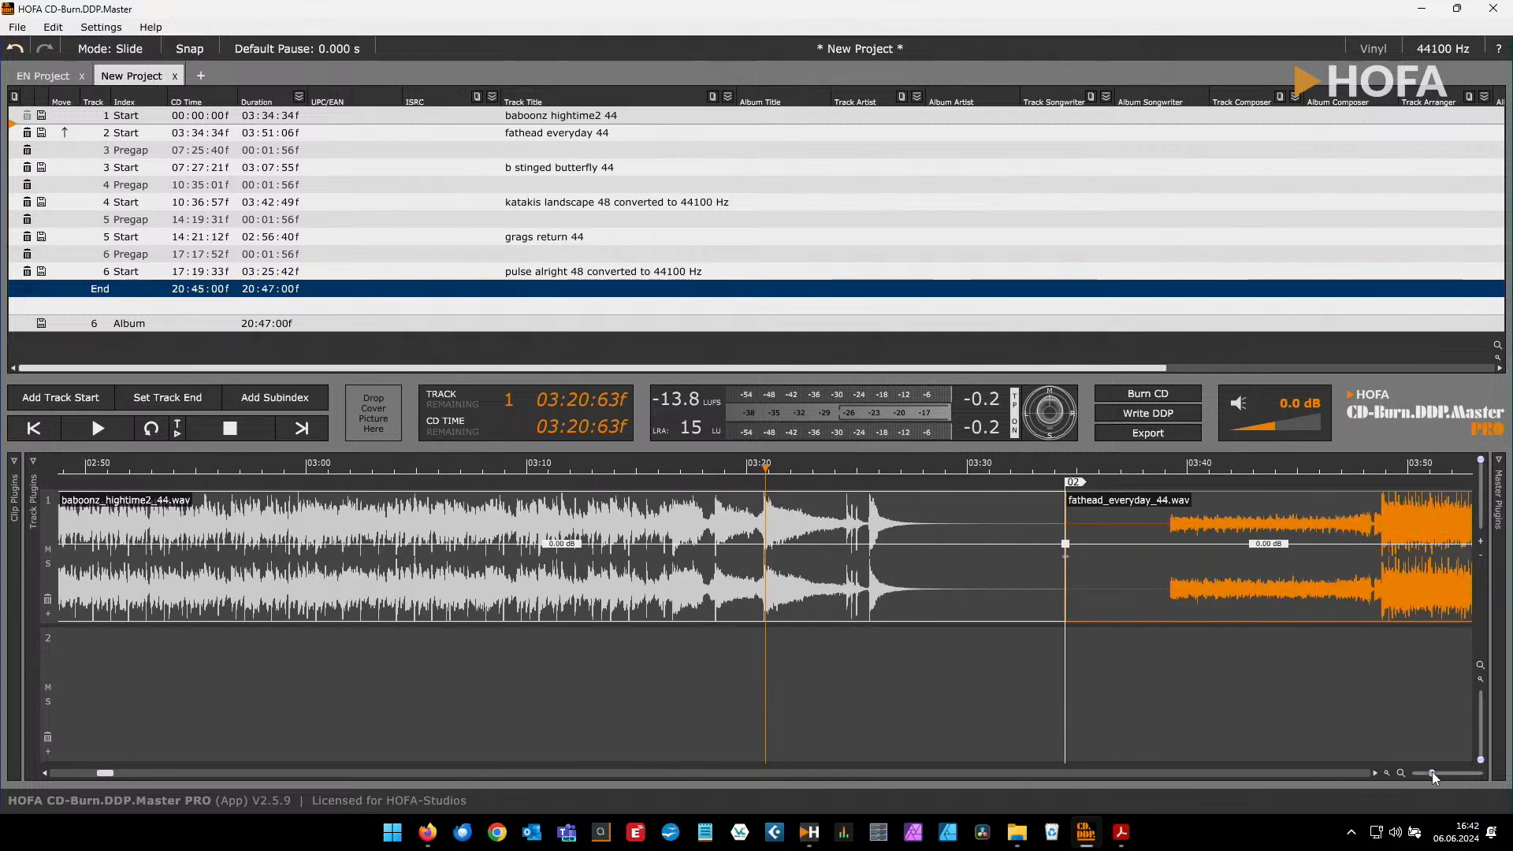
drag(1071, 470, 950, 586)
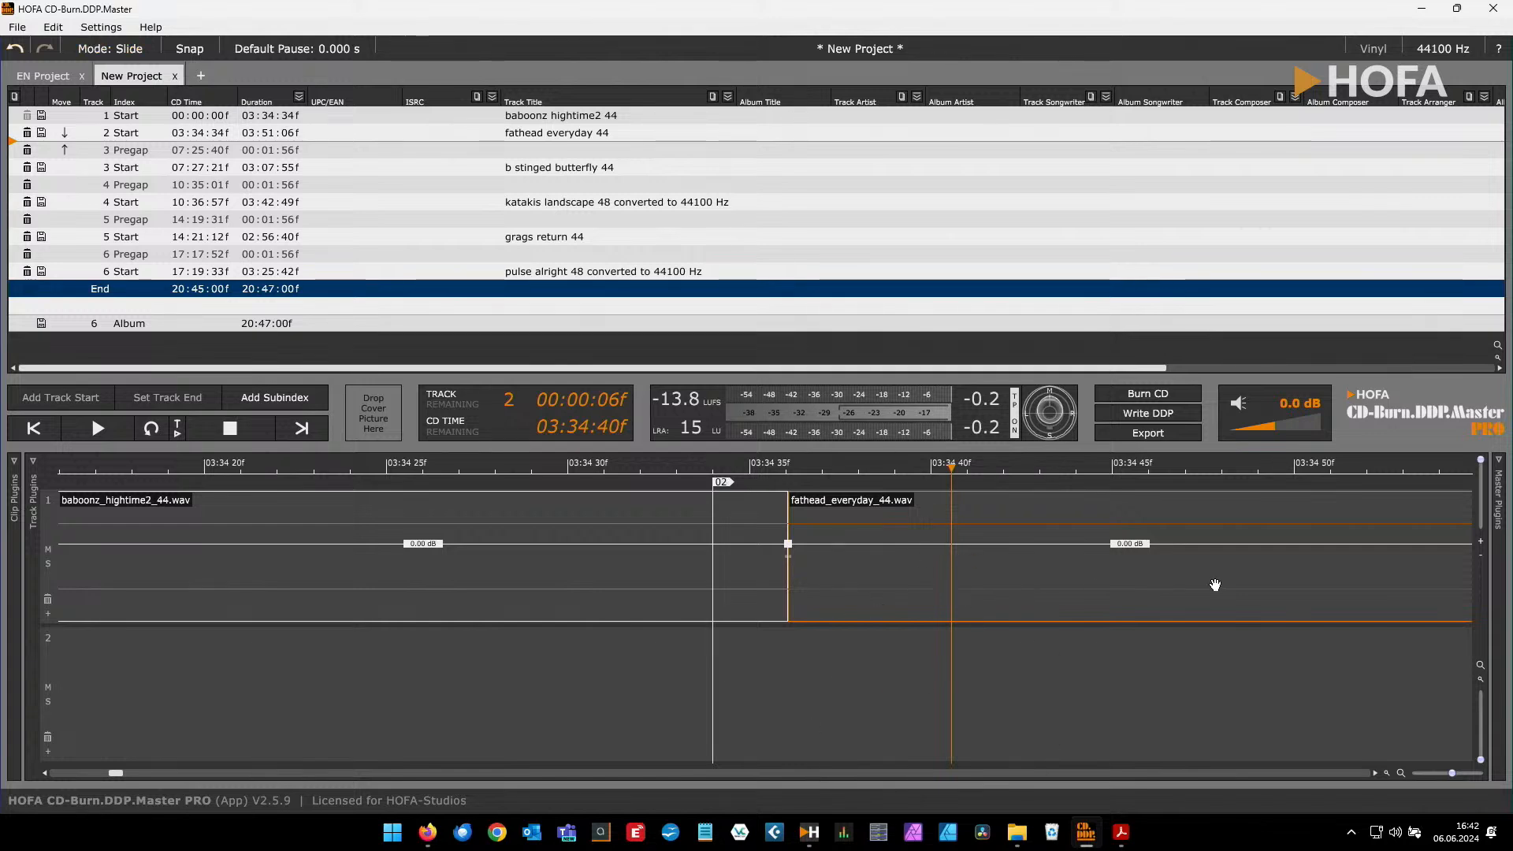
drag(1463, 772, 1442, 774)
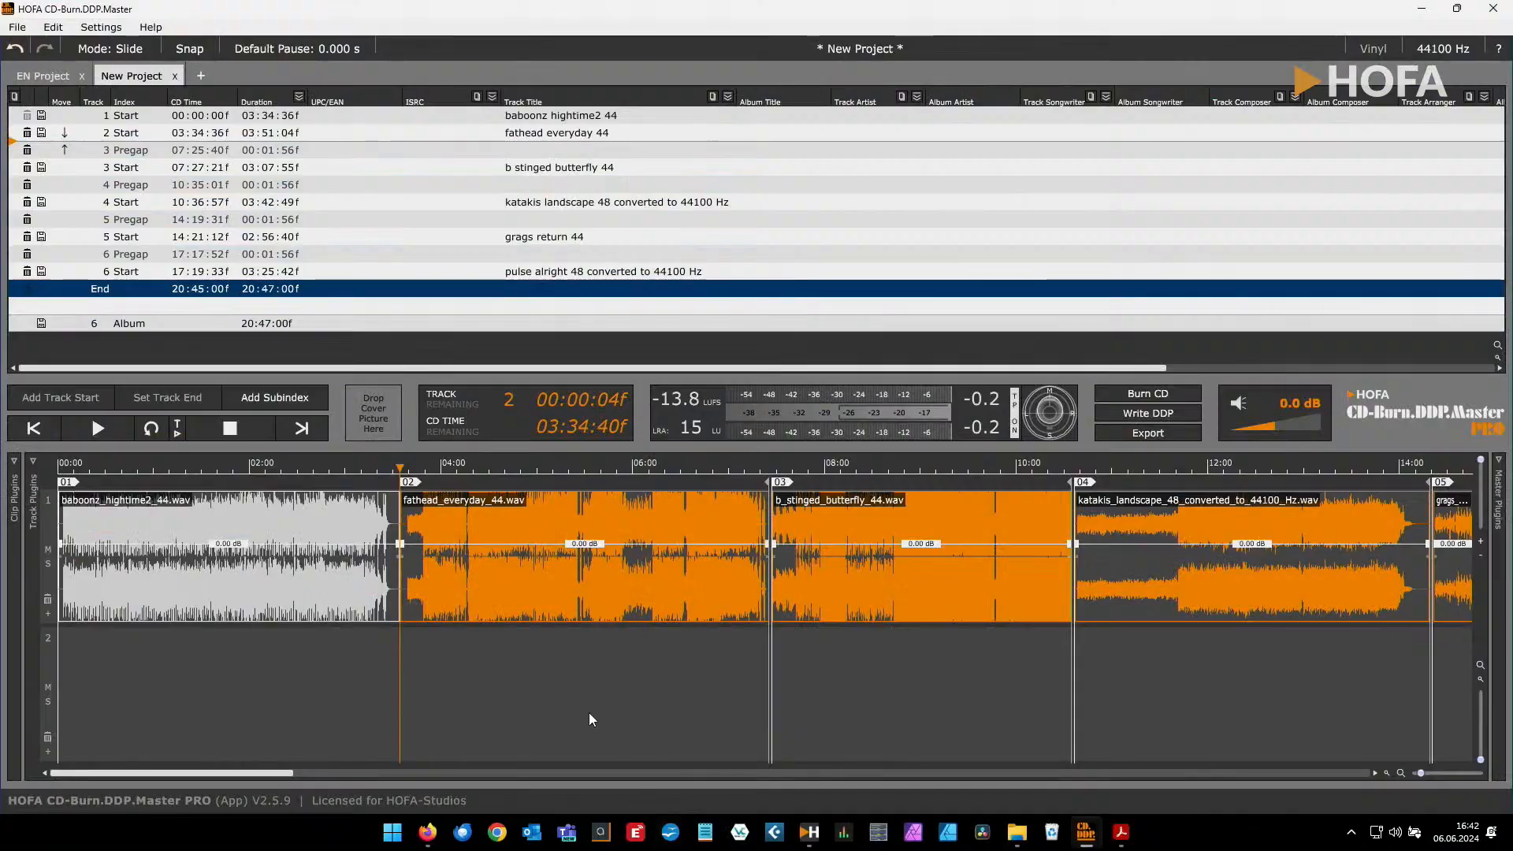
Slide fathead_everyday_44 and the following clips out to 03:57:14f and back to 03:34:36f, and view the audio clip help
drag(492, 609, 528, 612)
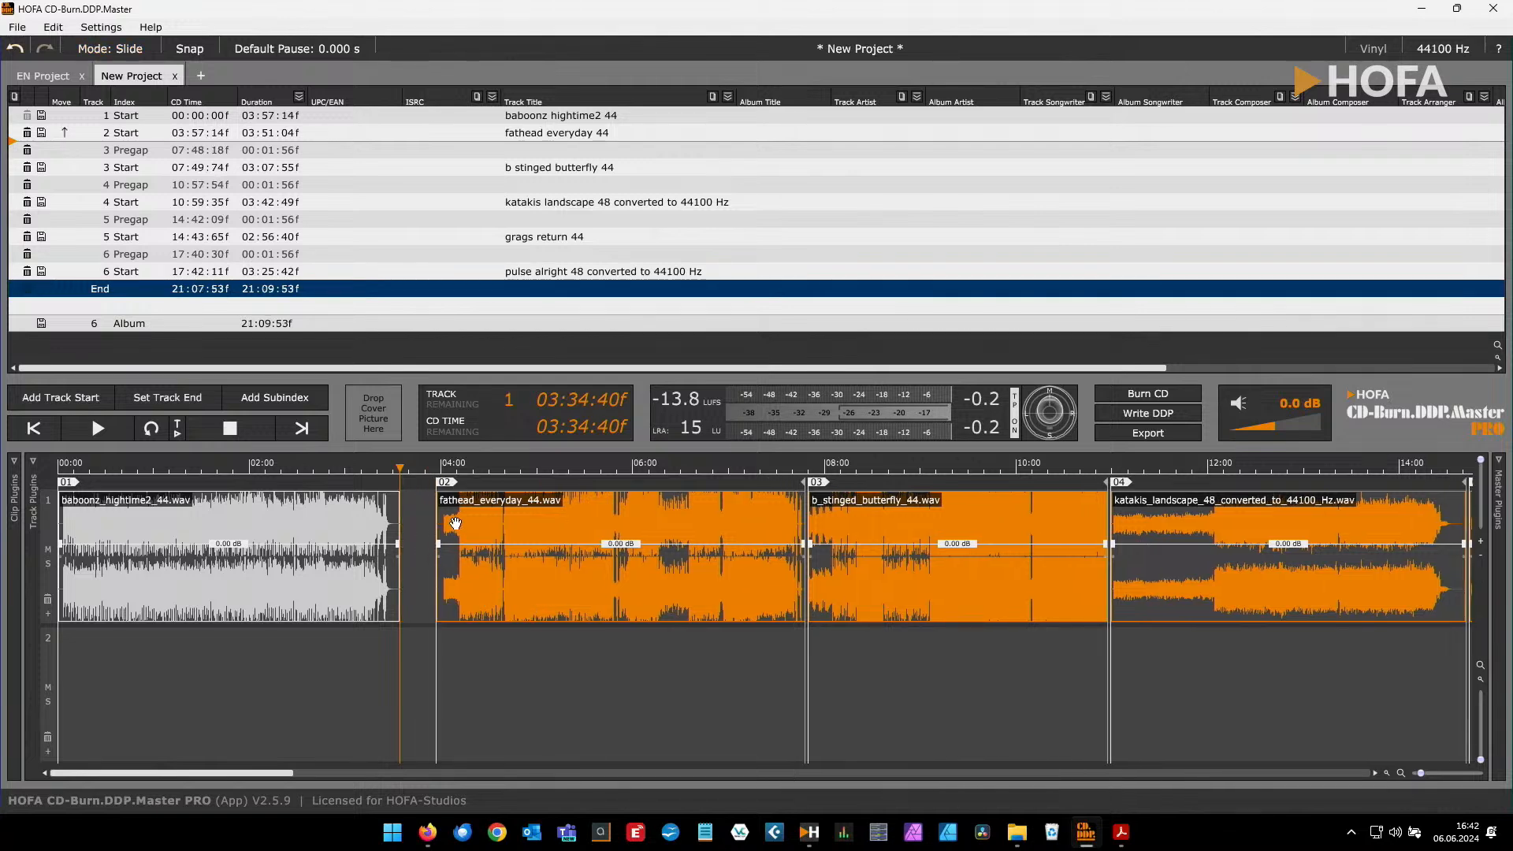
drag(611, 605, 576, 606)
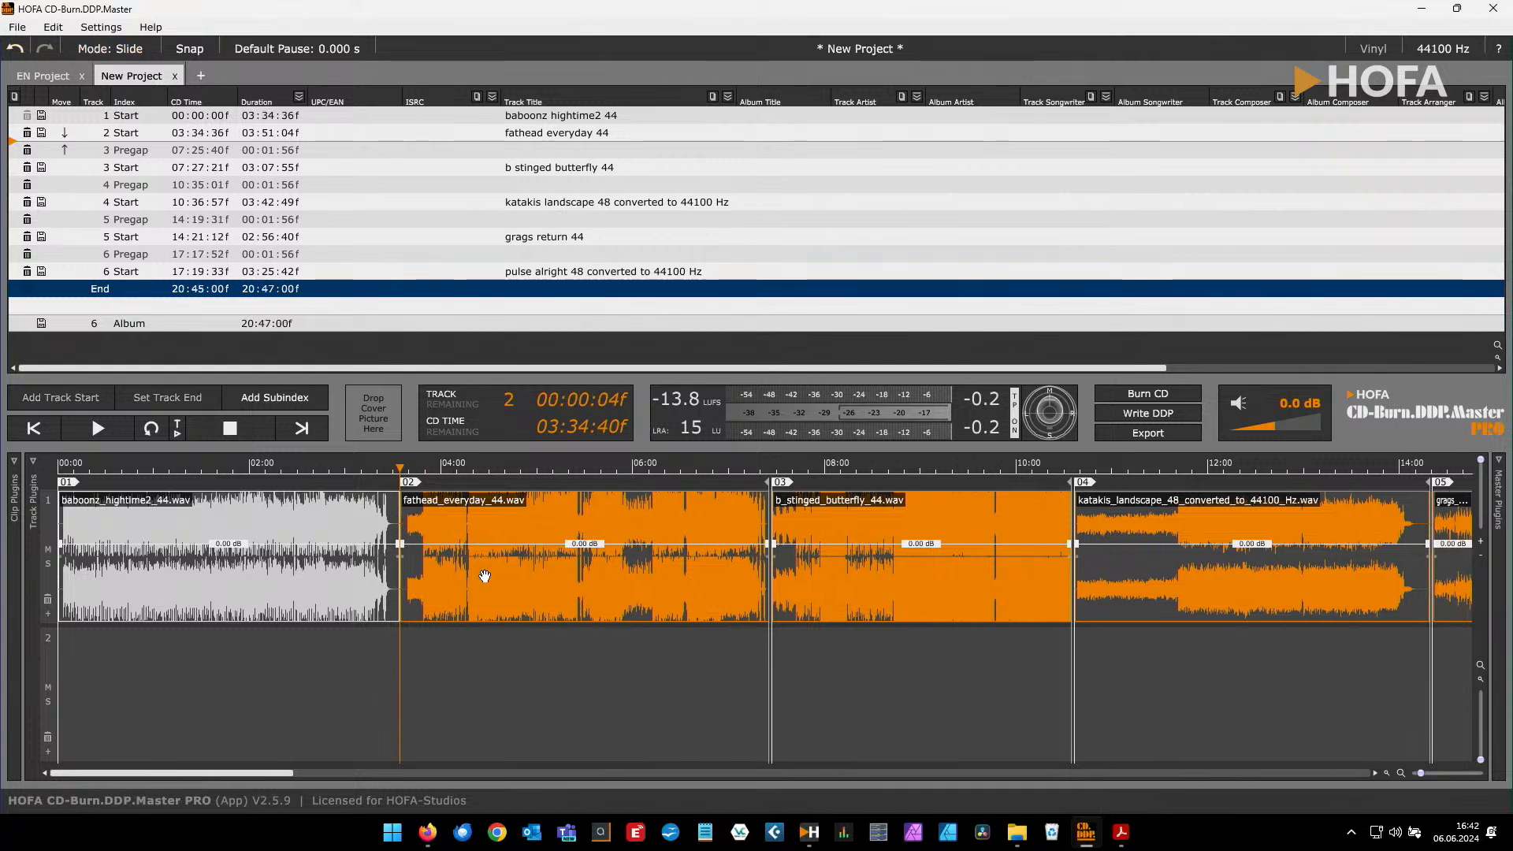
drag(485, 576, 477, 582)
key(F1)
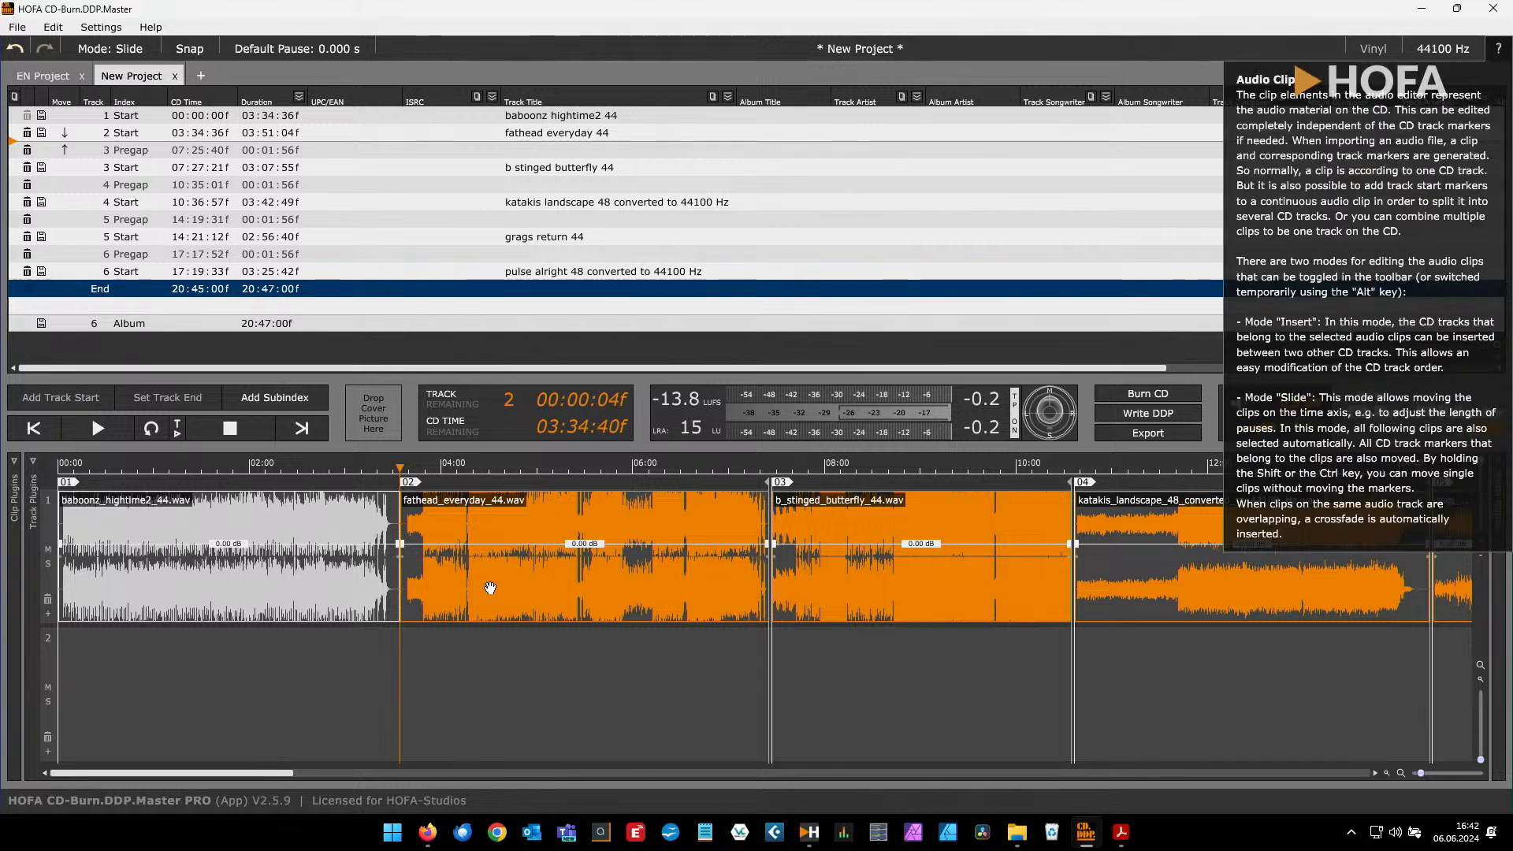
mouse_move(490, 588)
mouse_down()
mouse_move(517, 593)
mouse_move(499, 594)
mouse_up()
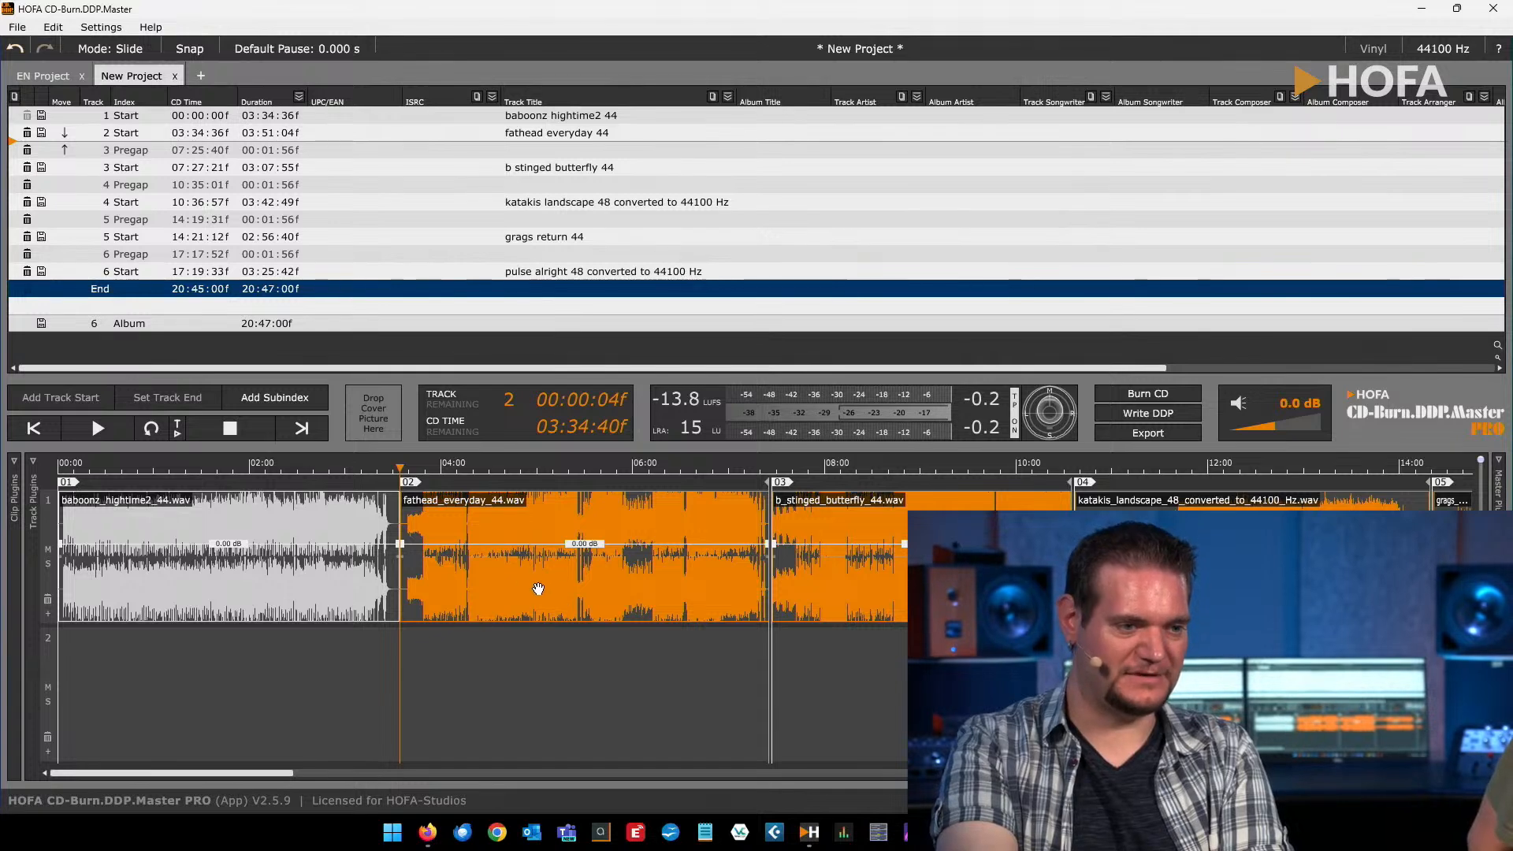
Select individual clips in Insert mode for comparison, and return to Slide mode with fathead_everyday_44 and its following clips selected
click(613, 728)
key(m)
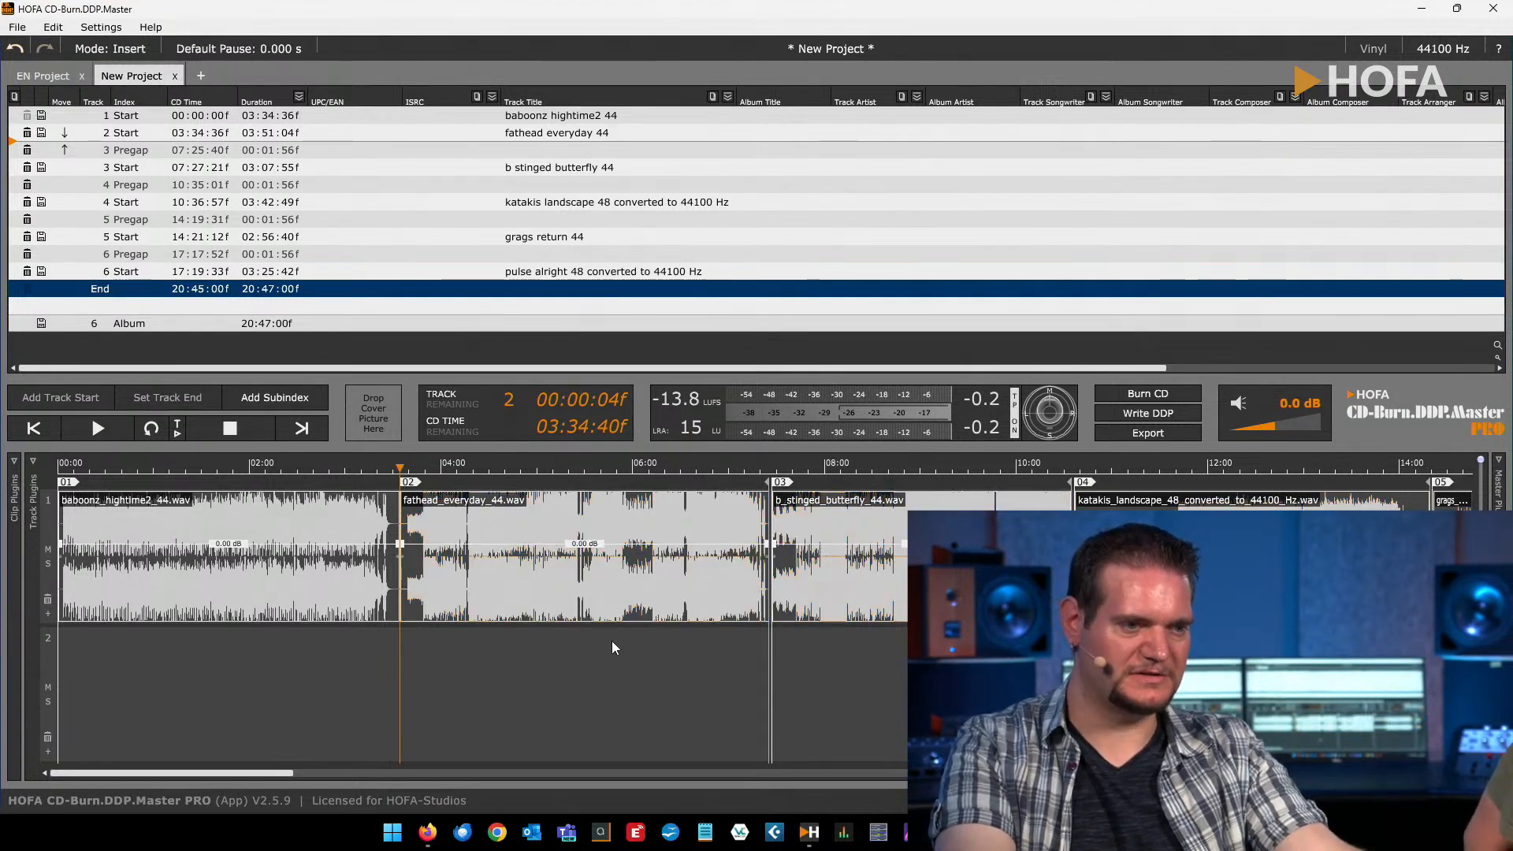
click(622, 583)
click(957, 583)
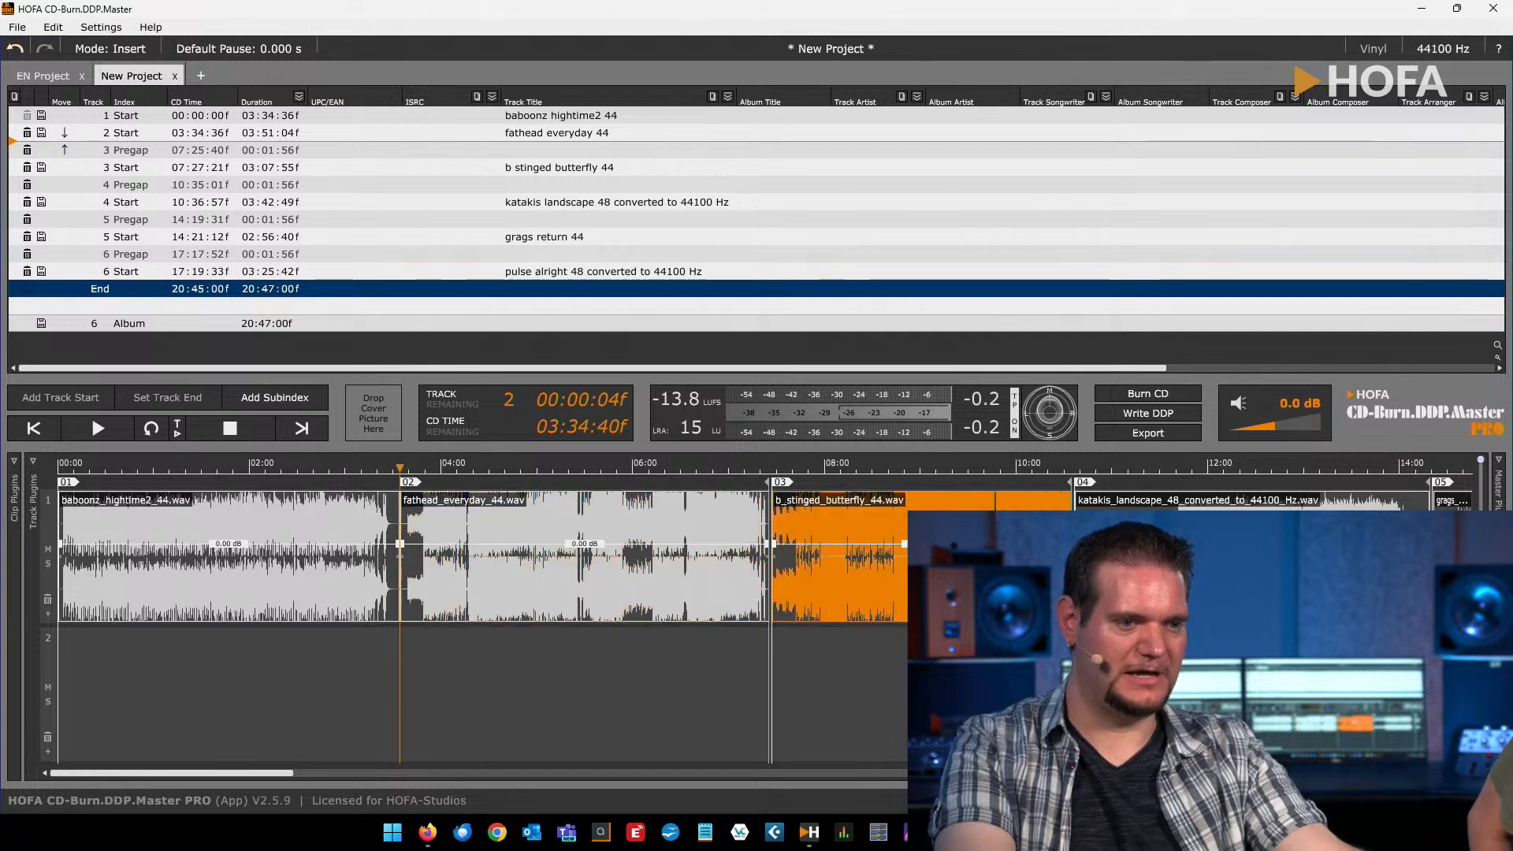
click(1229, 591)
click(965, 593)
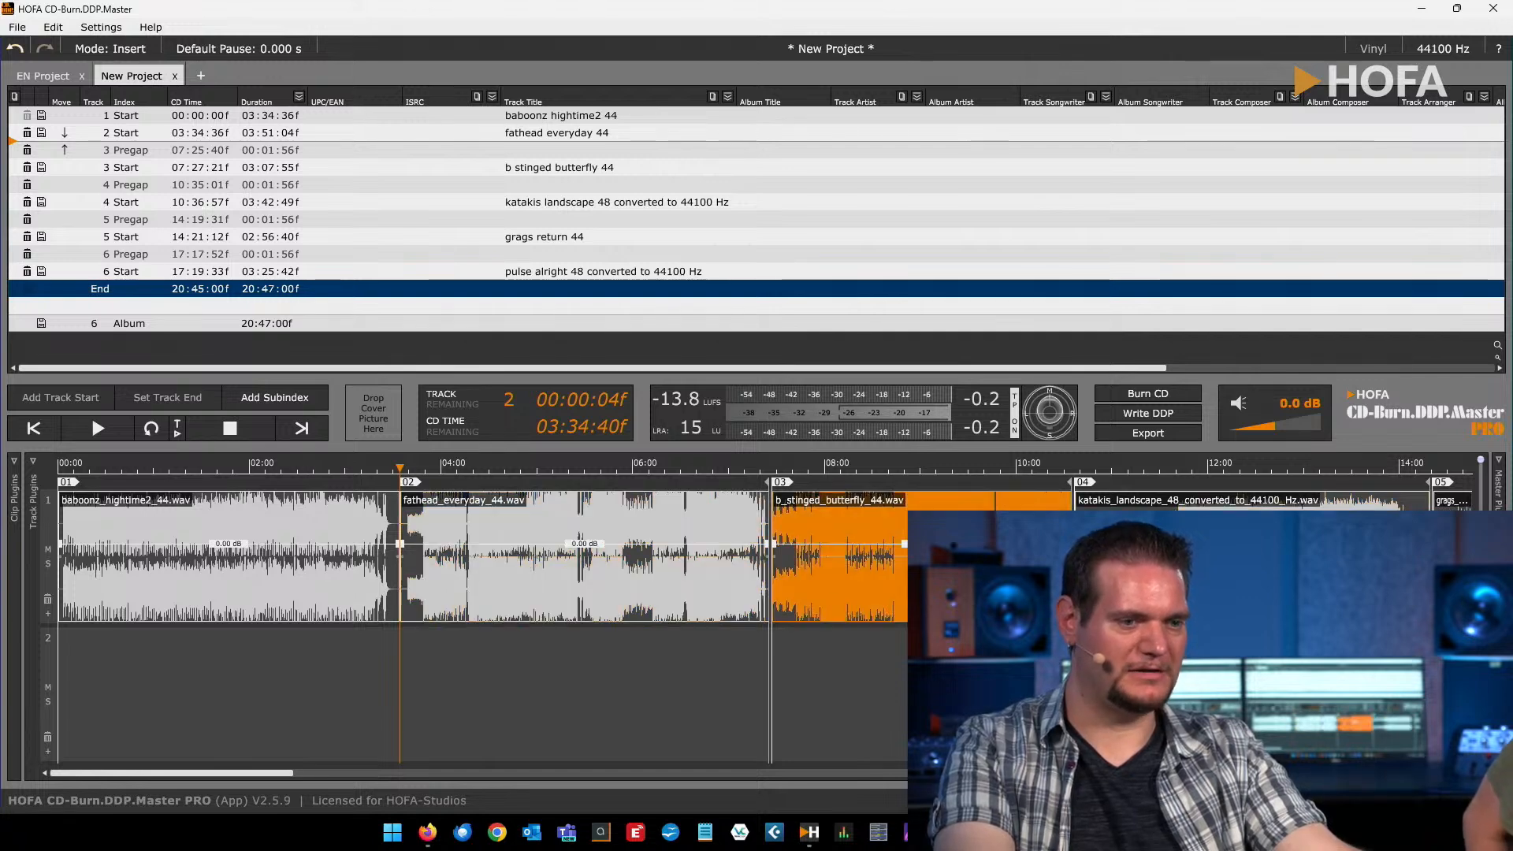
click(640, 598)
key(m)
click(634, 679)
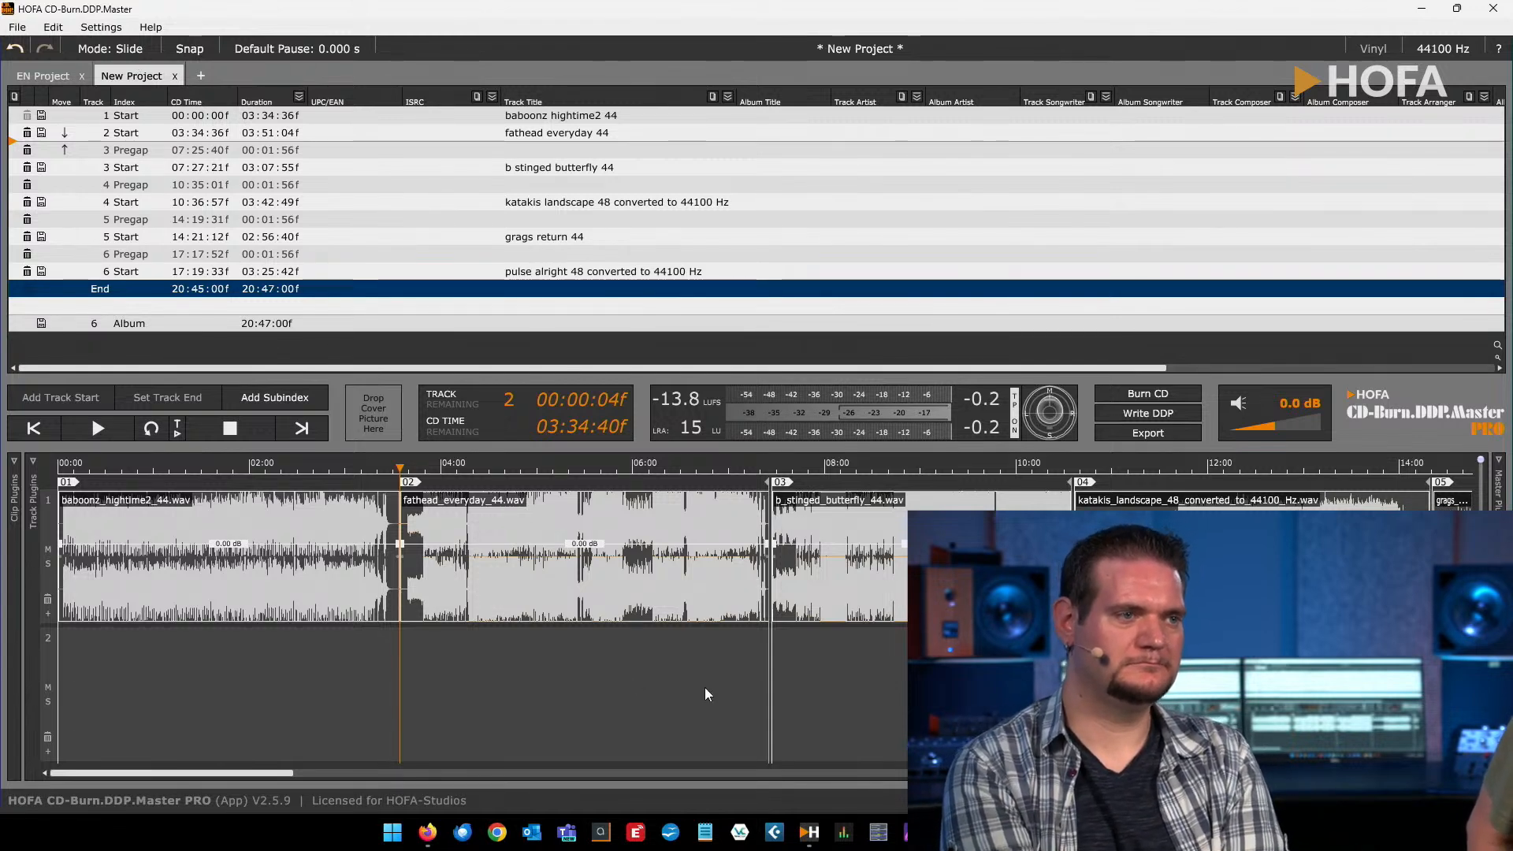
mouse_move(508, 604)
mouse_down()
mouse_move(580, 602)
mouse_move(544, 598)
mouse_up()
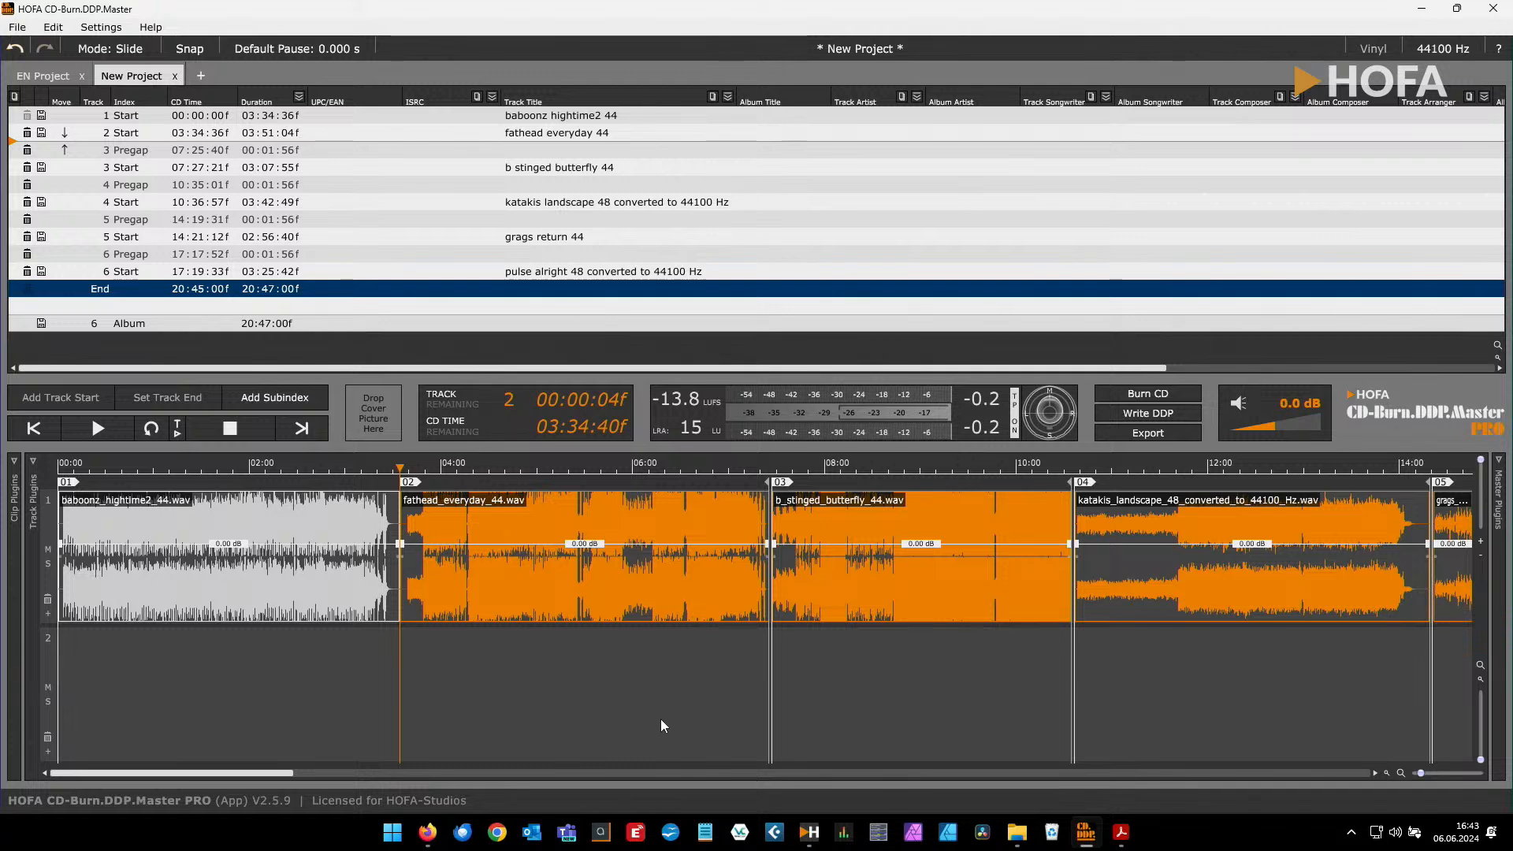
Switch to Insert mode and move the katakis_landscape_48 clip ahead of b_stinged_butterfly_44 as track 3
click(131, 49)
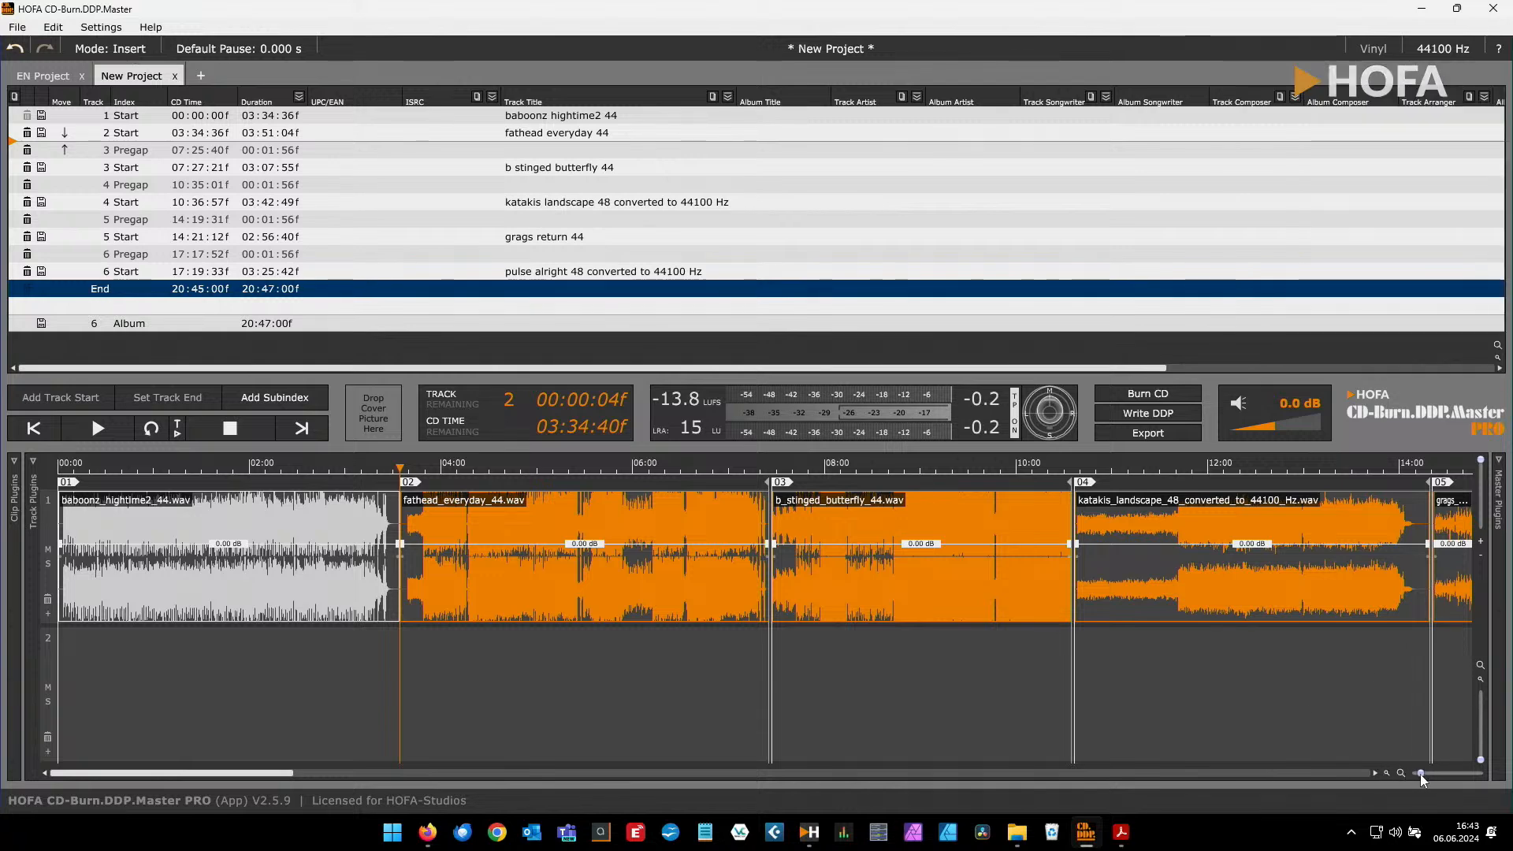
drag(1419, 774, 1416, 774)
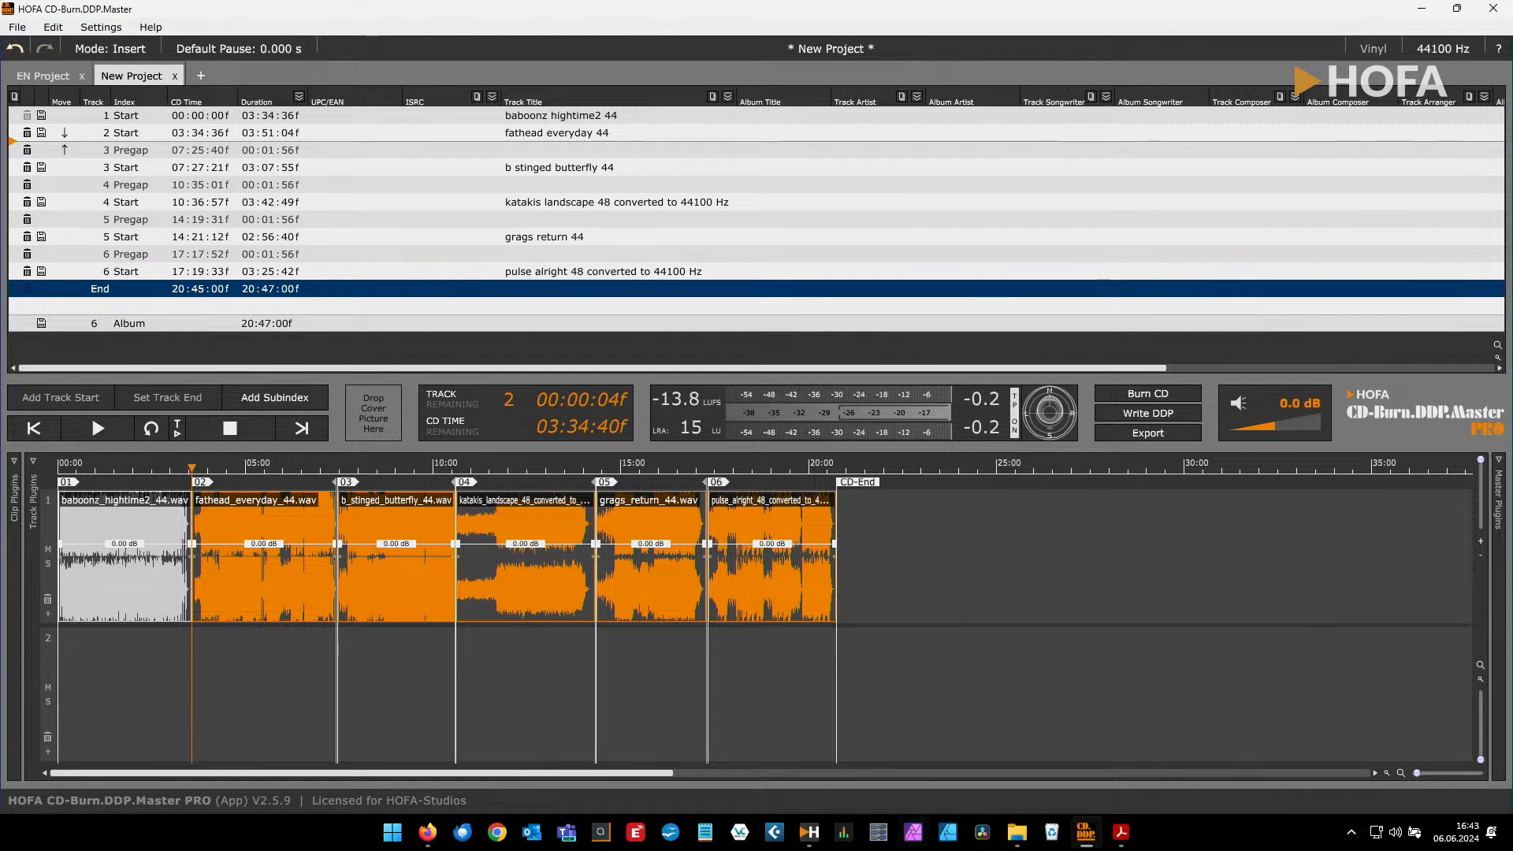
click(546, 659)
click(541, 601)
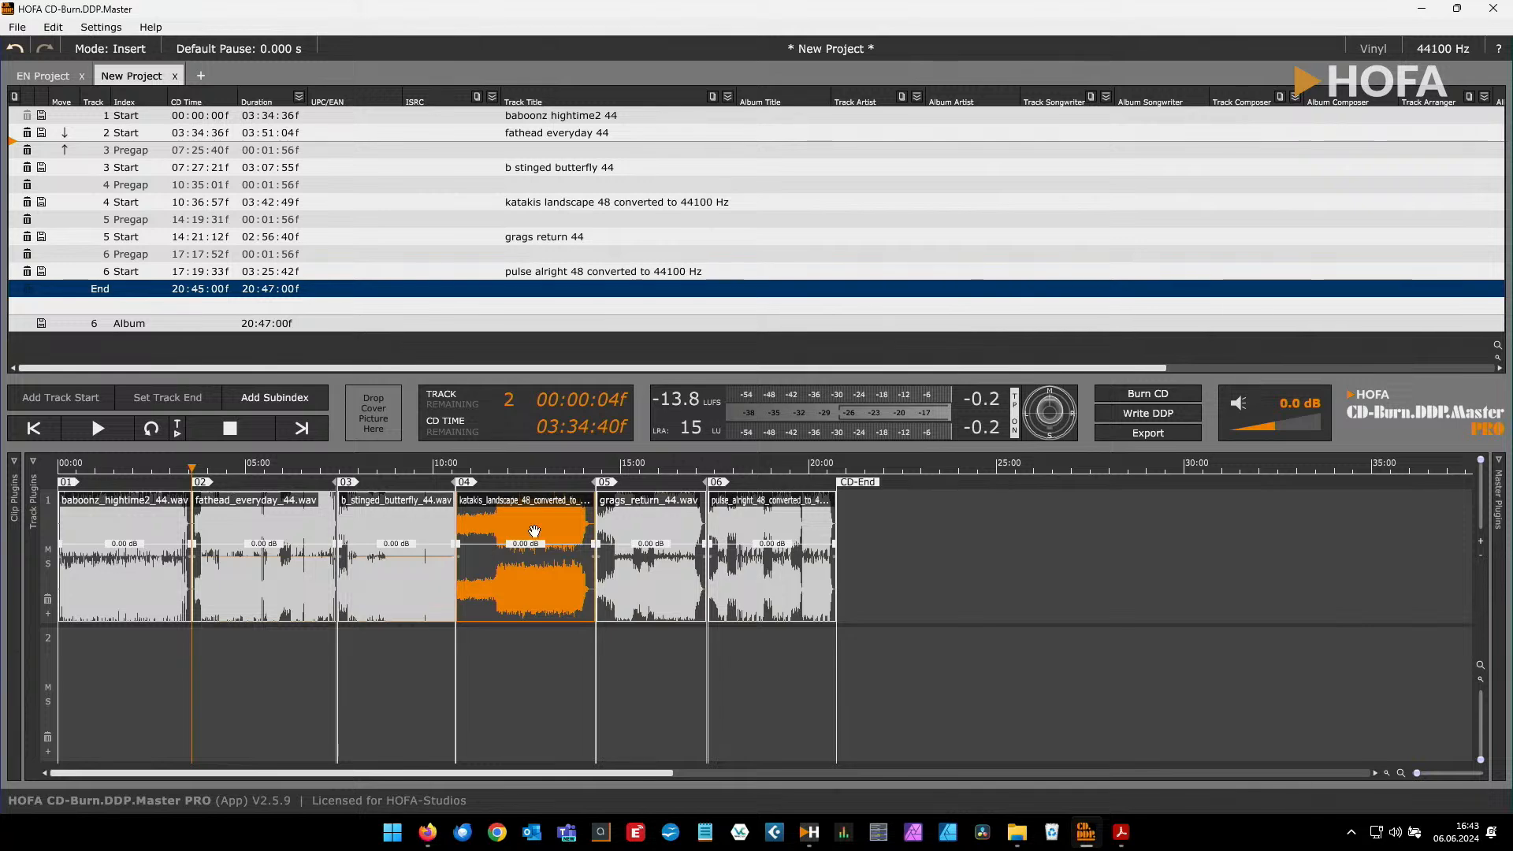
drag(531, 579, 370, 579)
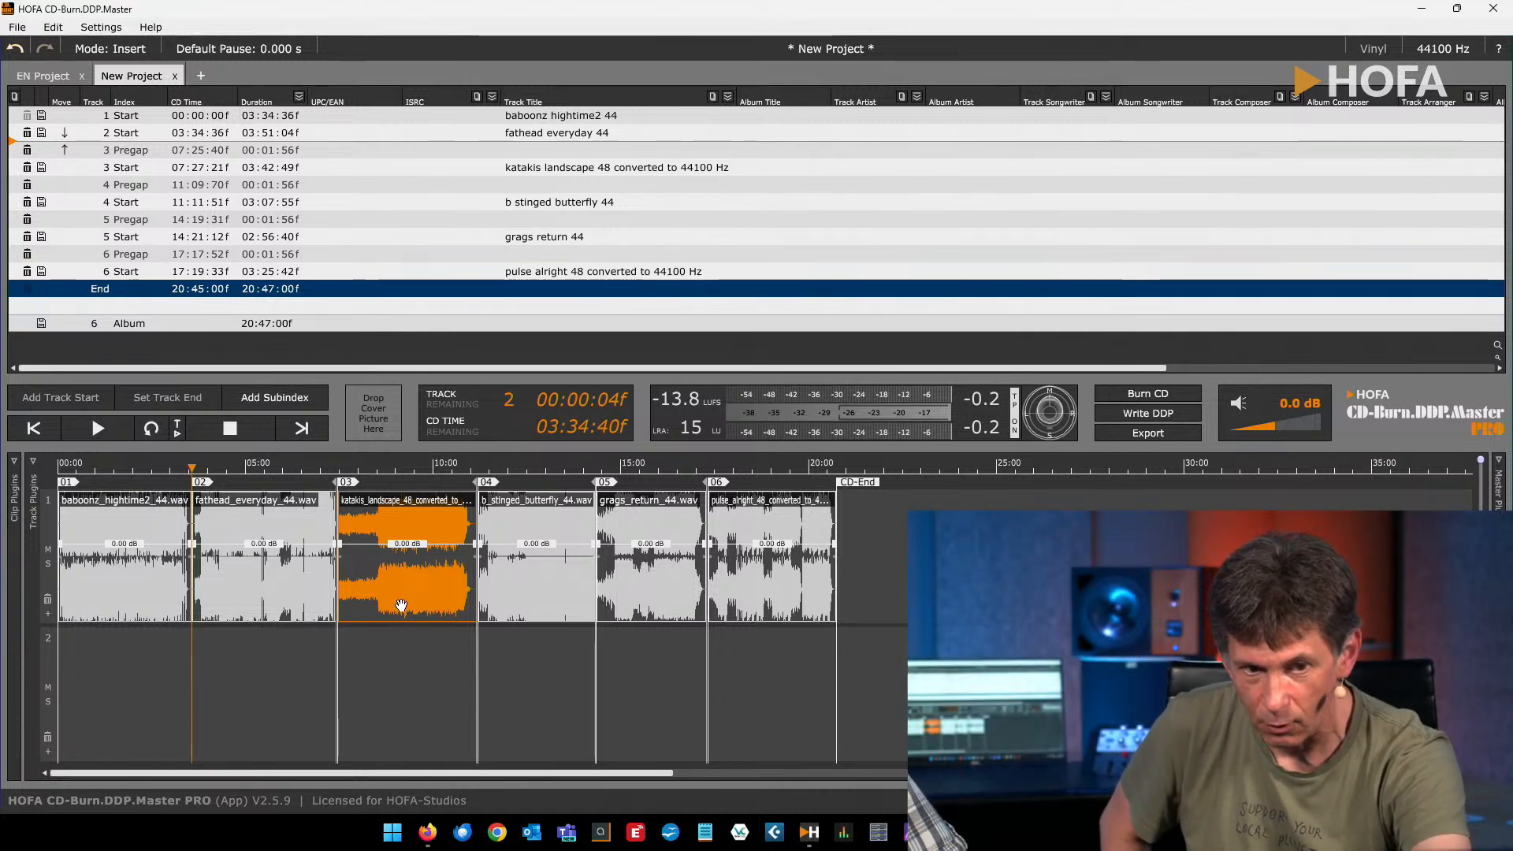
Move the katakis_landscape_48 clip behind grags_return_44, and restore the order to b_stinged_butterfly_44, katakis_landscape_48, grags_return_44
mouse_move(405, 605)
mouse_down()
mouse_move(756, 607)
mouse_move(700, 606)
mouse_up()
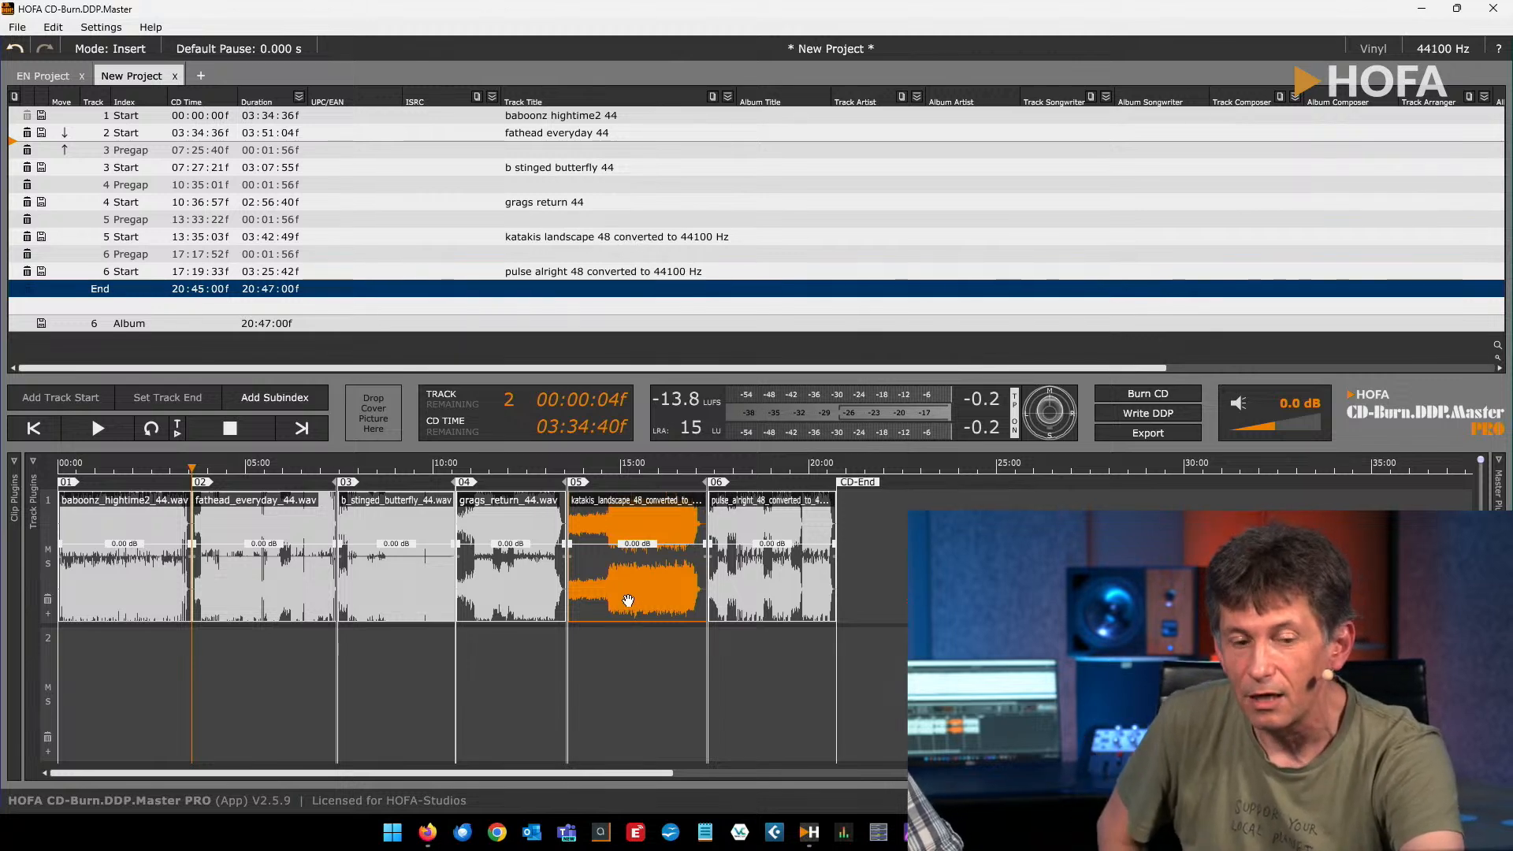
drag(512, 596, 474, 596)
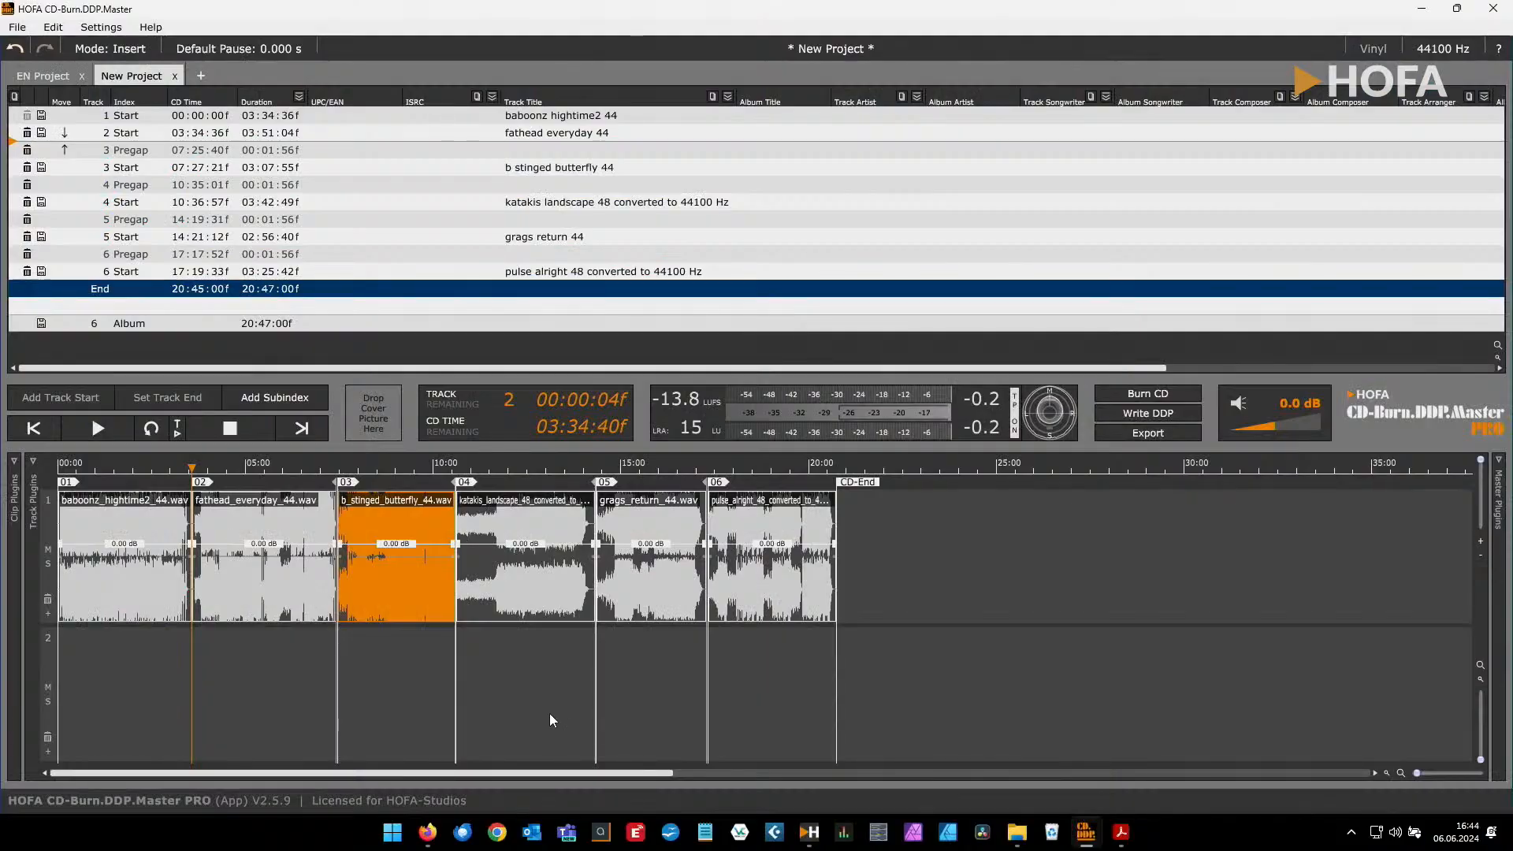
Replace the audio file of the b_stinged_butterfly_44 clip with pulse_alright_48_converted_to_44100_Hz from the Different Samplerates folder, accepting the different file size
click(1016, 832)
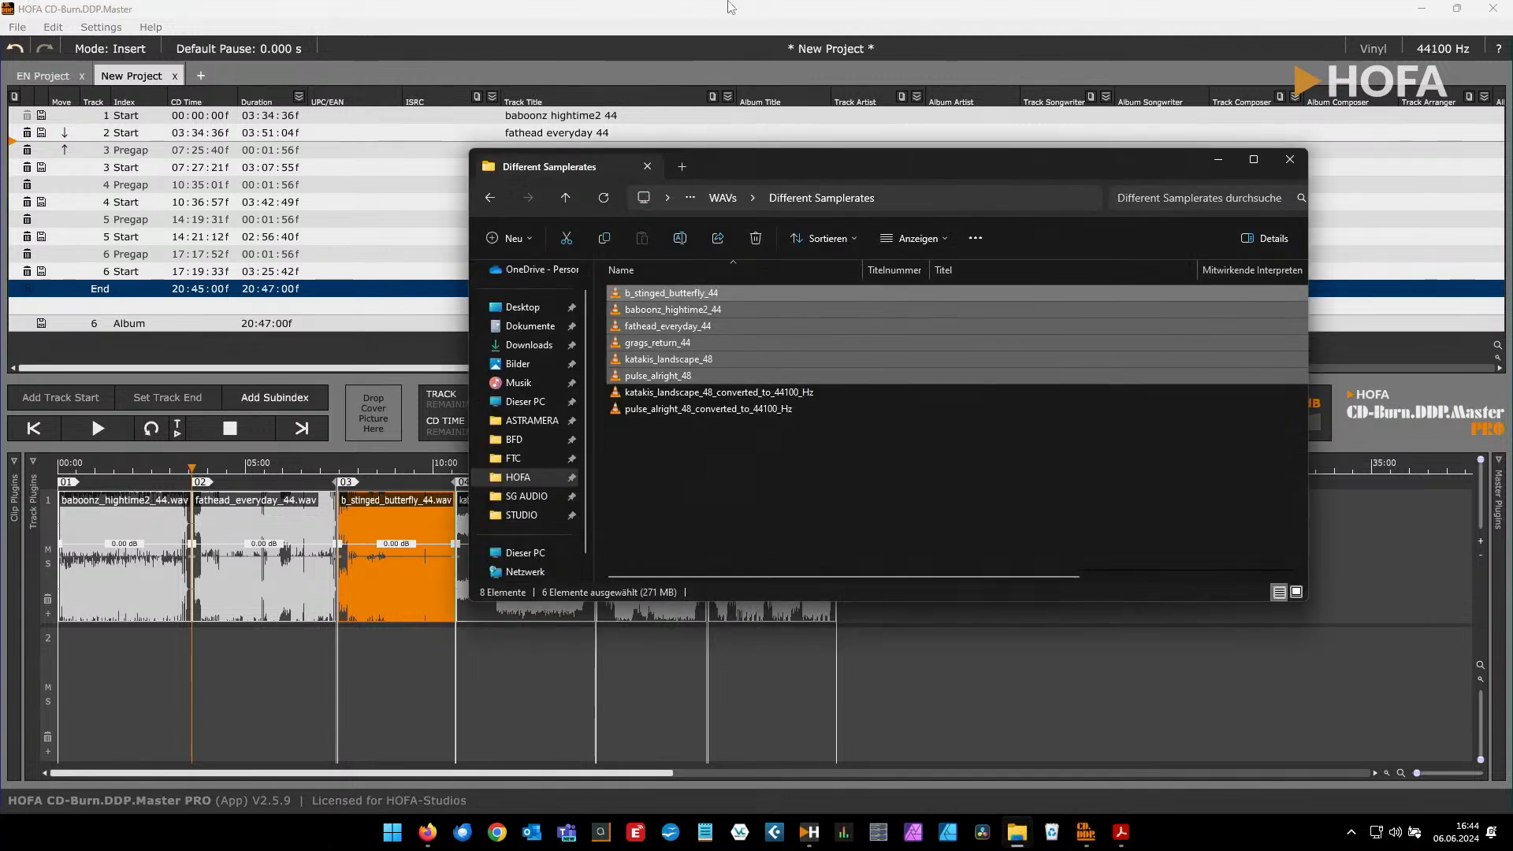
click(797, 457)
drag(817, 157, 887, 158)
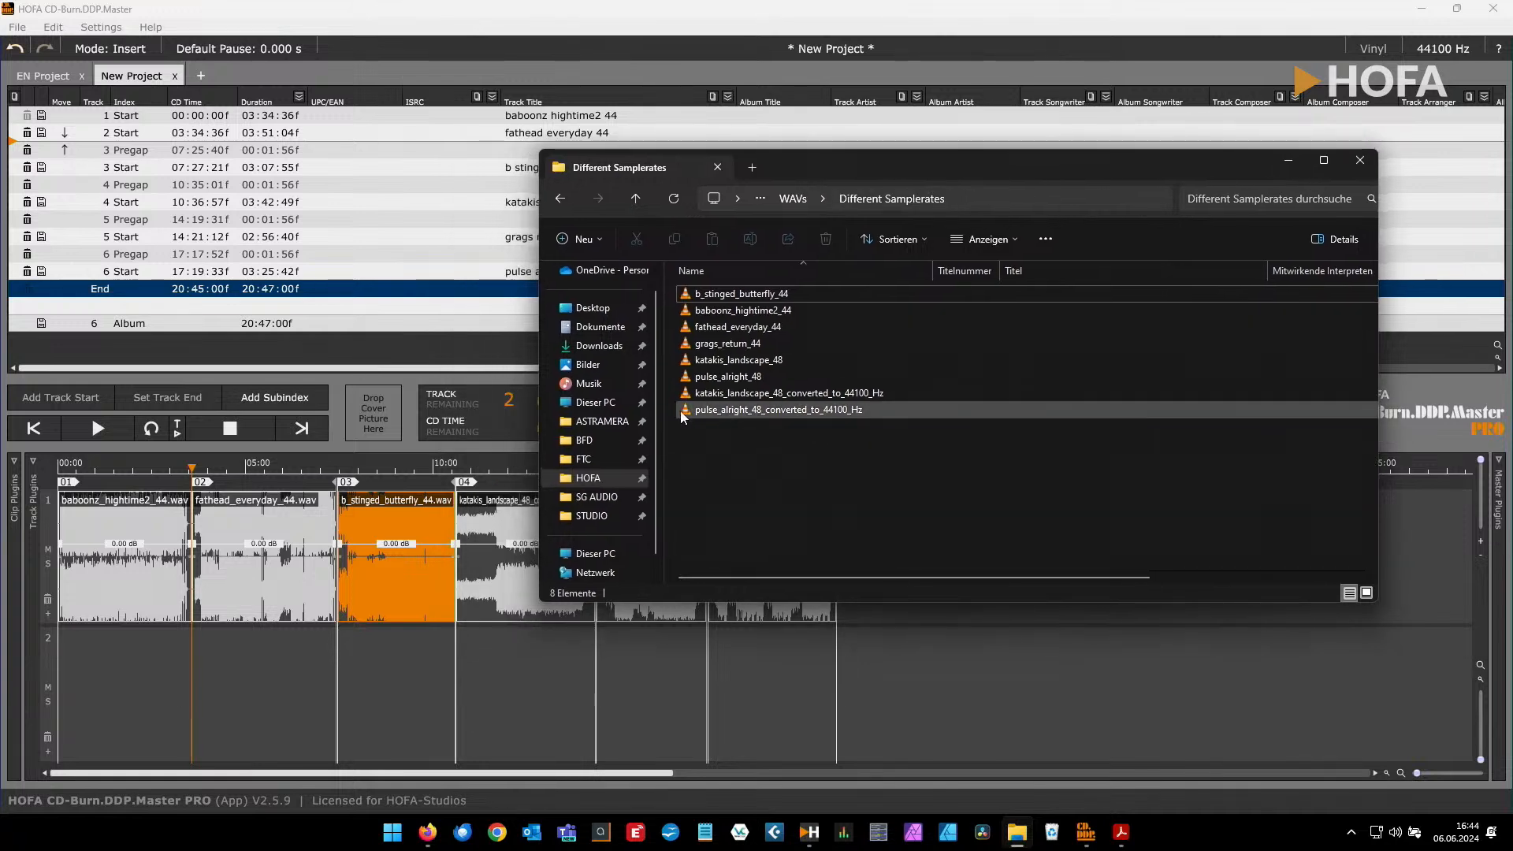
drag(682, 411, 371, 574)
click(752, 651)
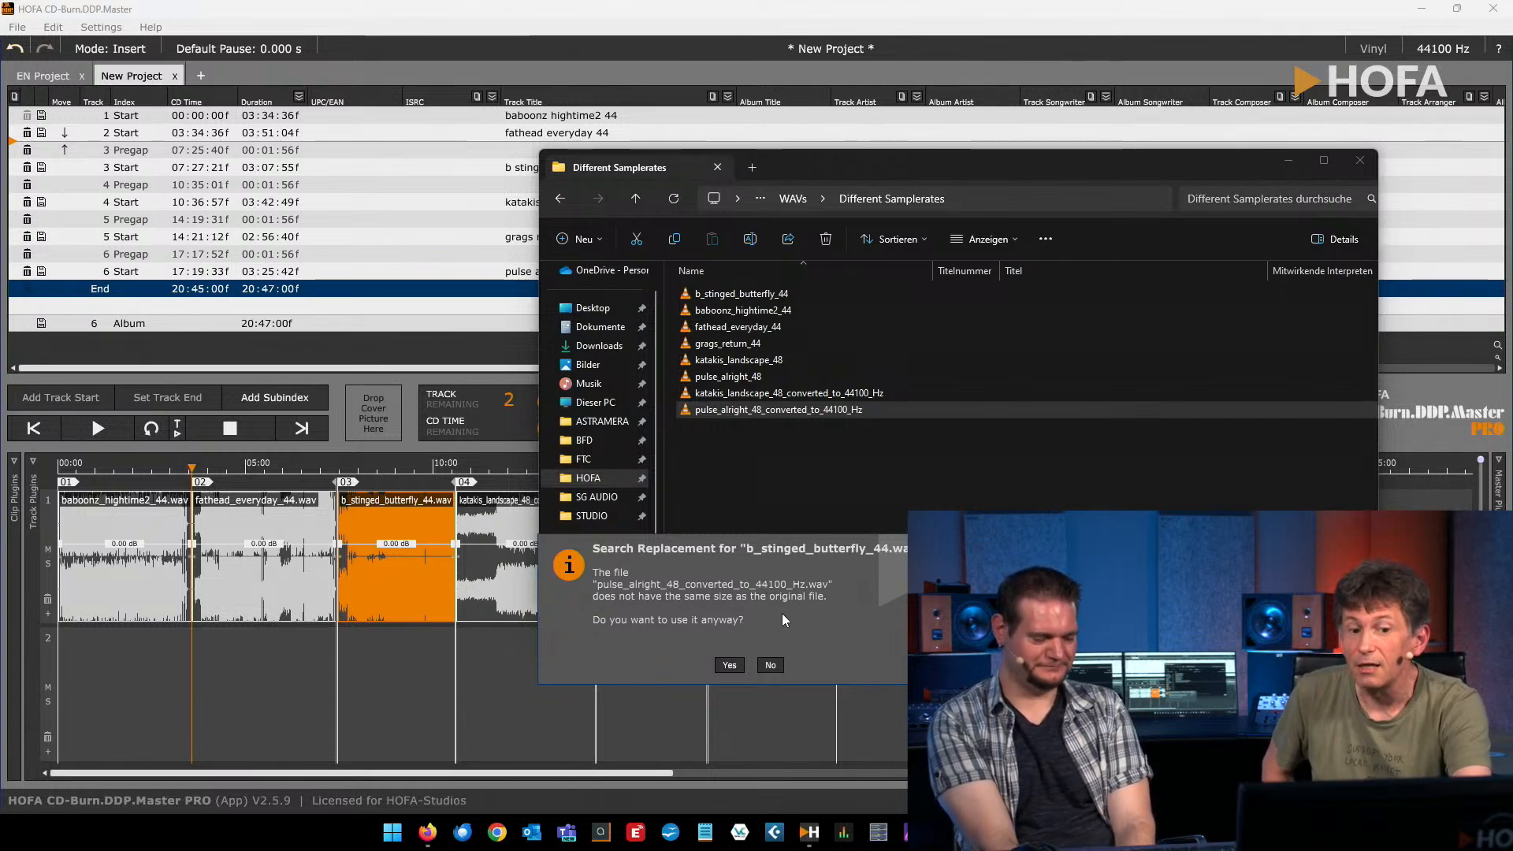
click(730, 665)
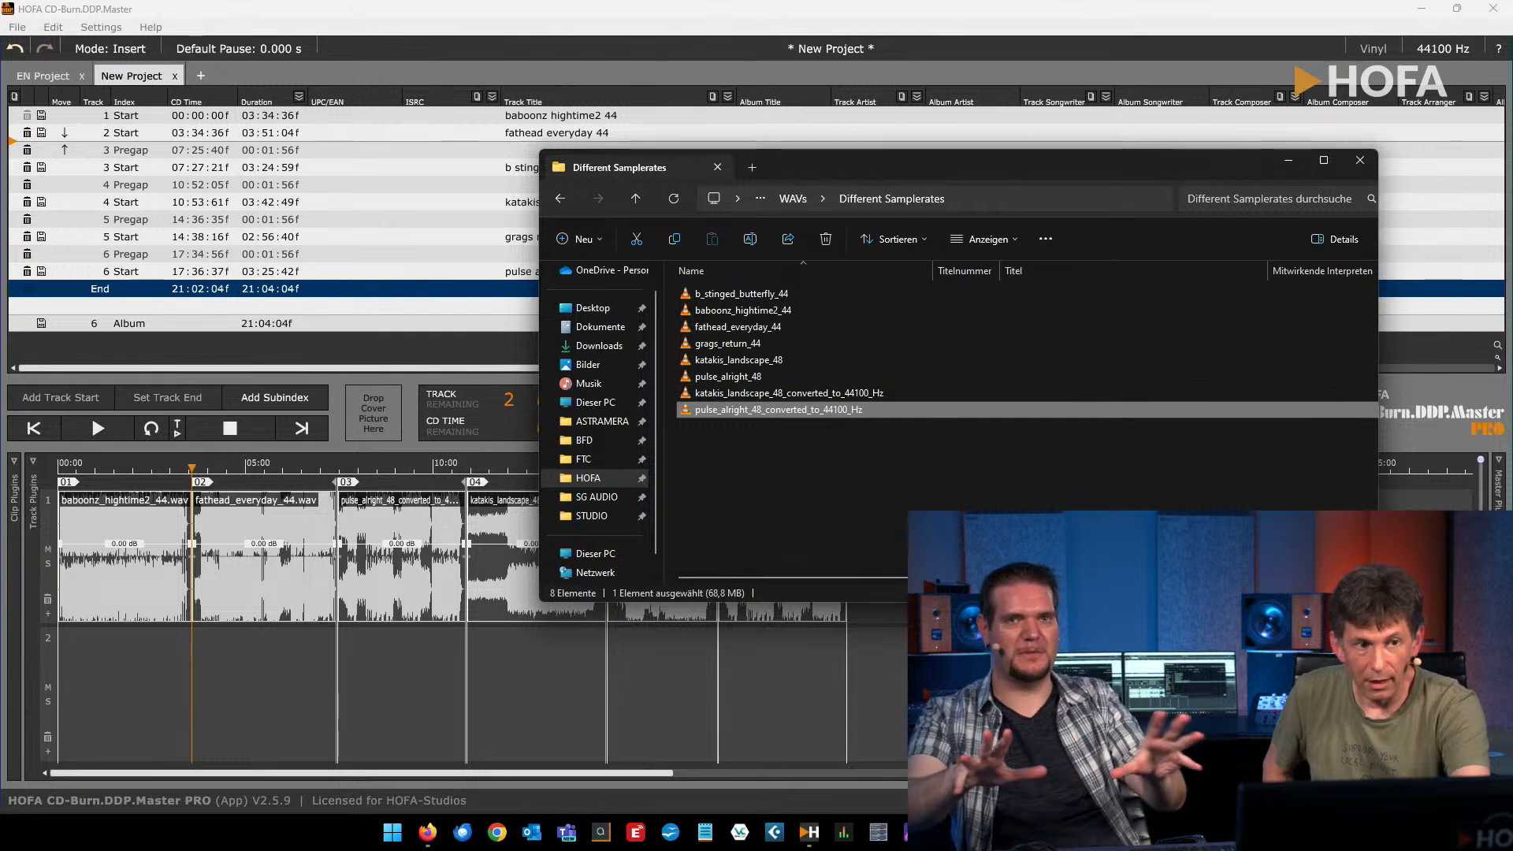
click(702, 17)
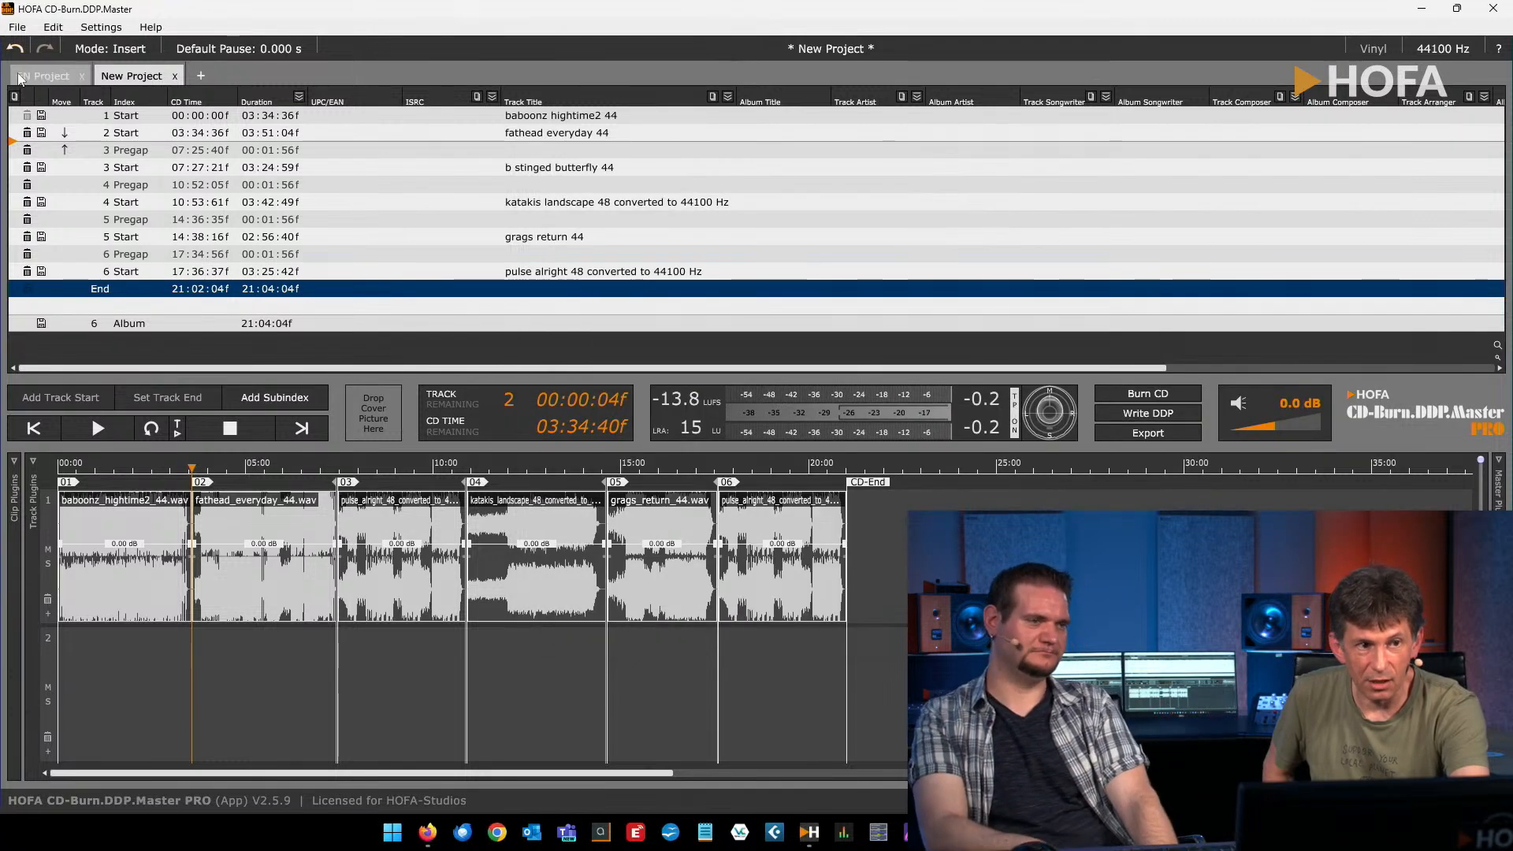
Undo, redo and again undo the audio file replacement on track 3, and view the clip's Replace Audio File option
click(17, 48)
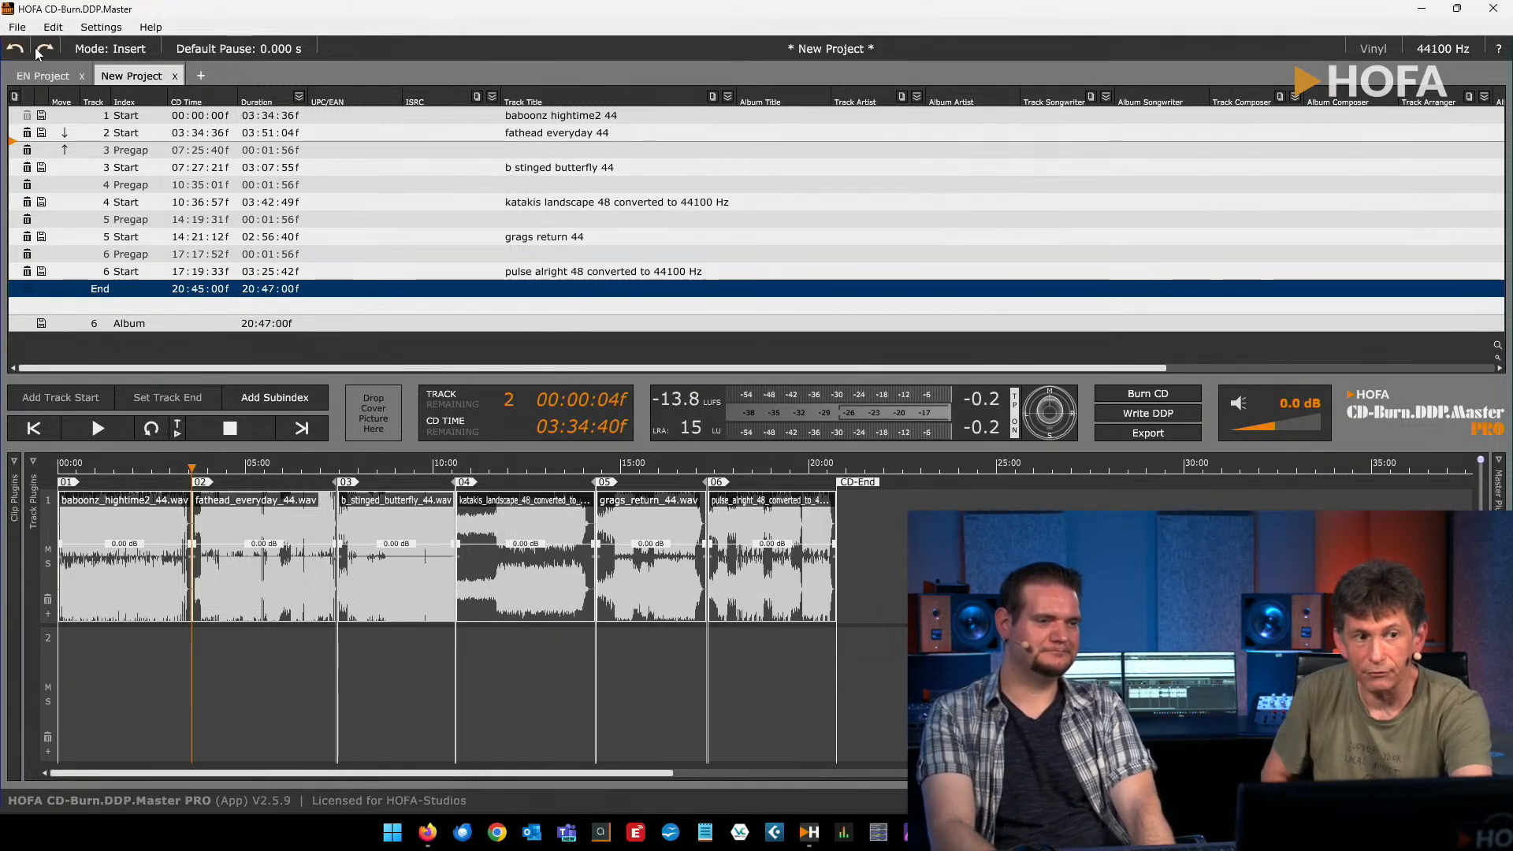
click(41, 47)
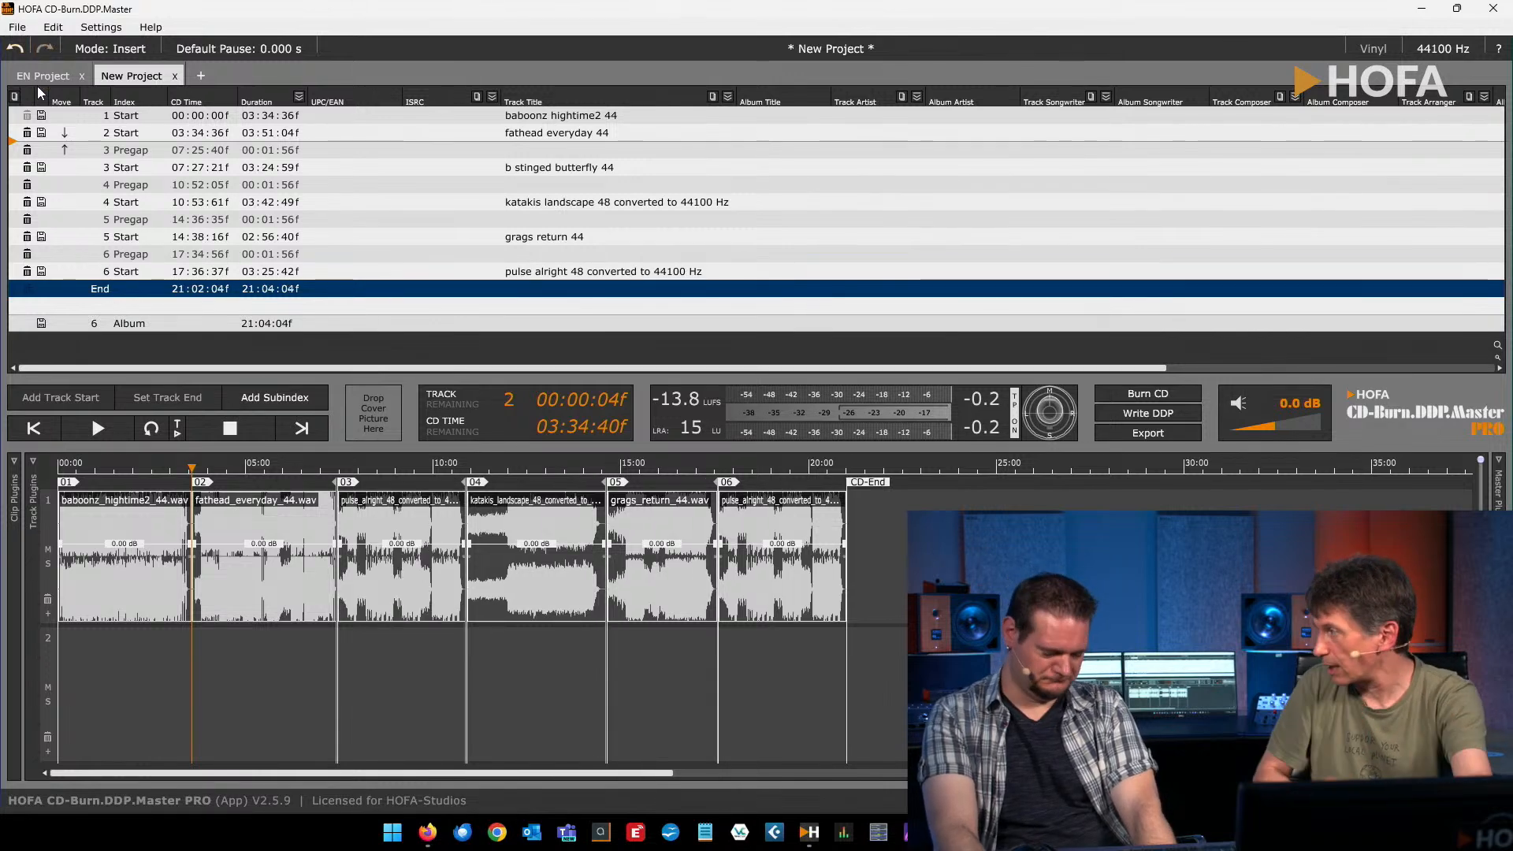
click(17, 48)
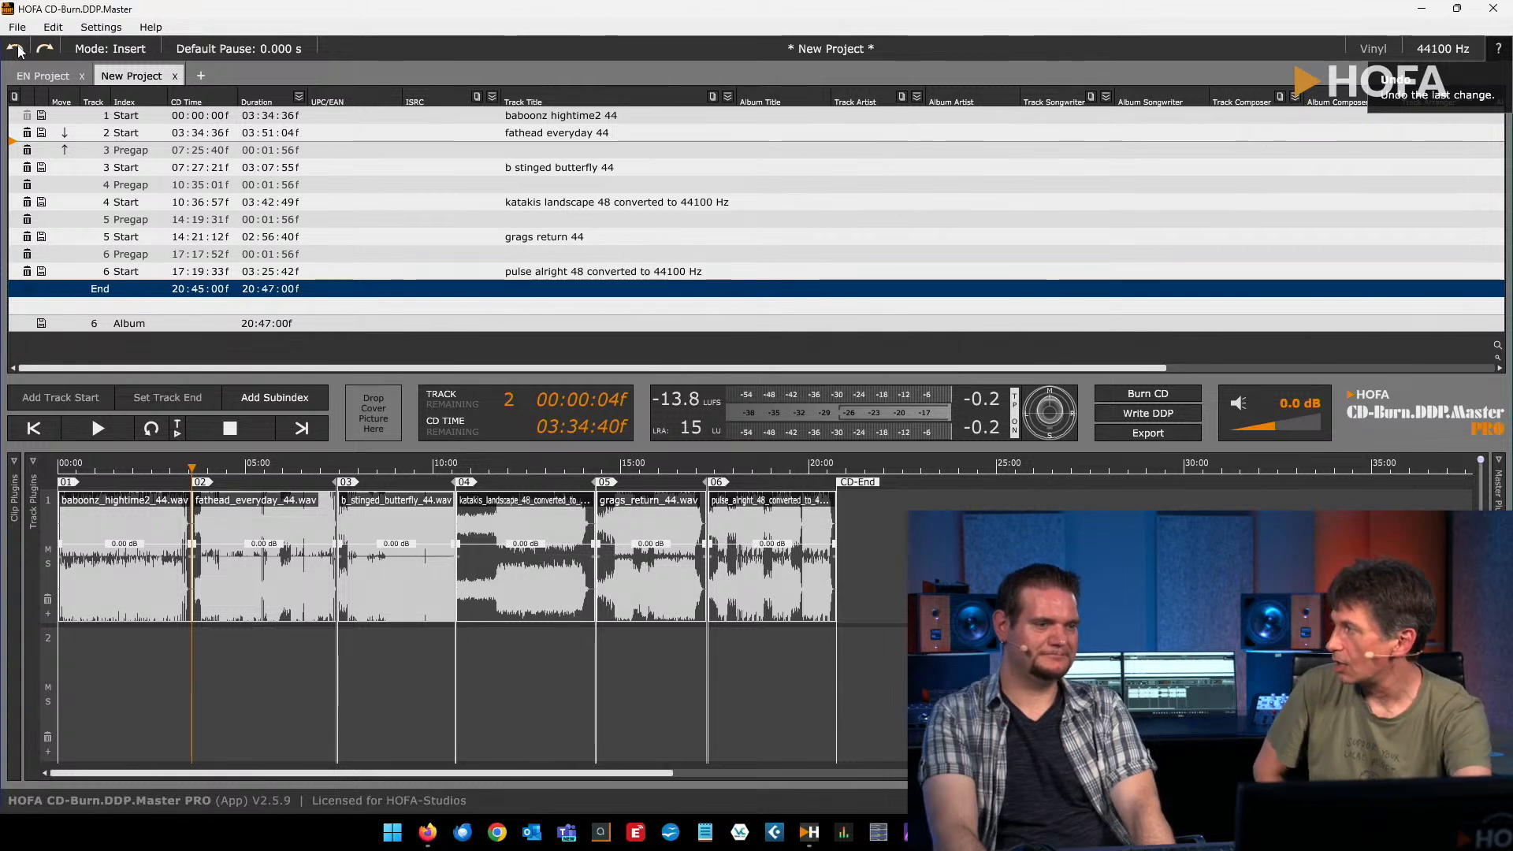
right_click(389, 572)
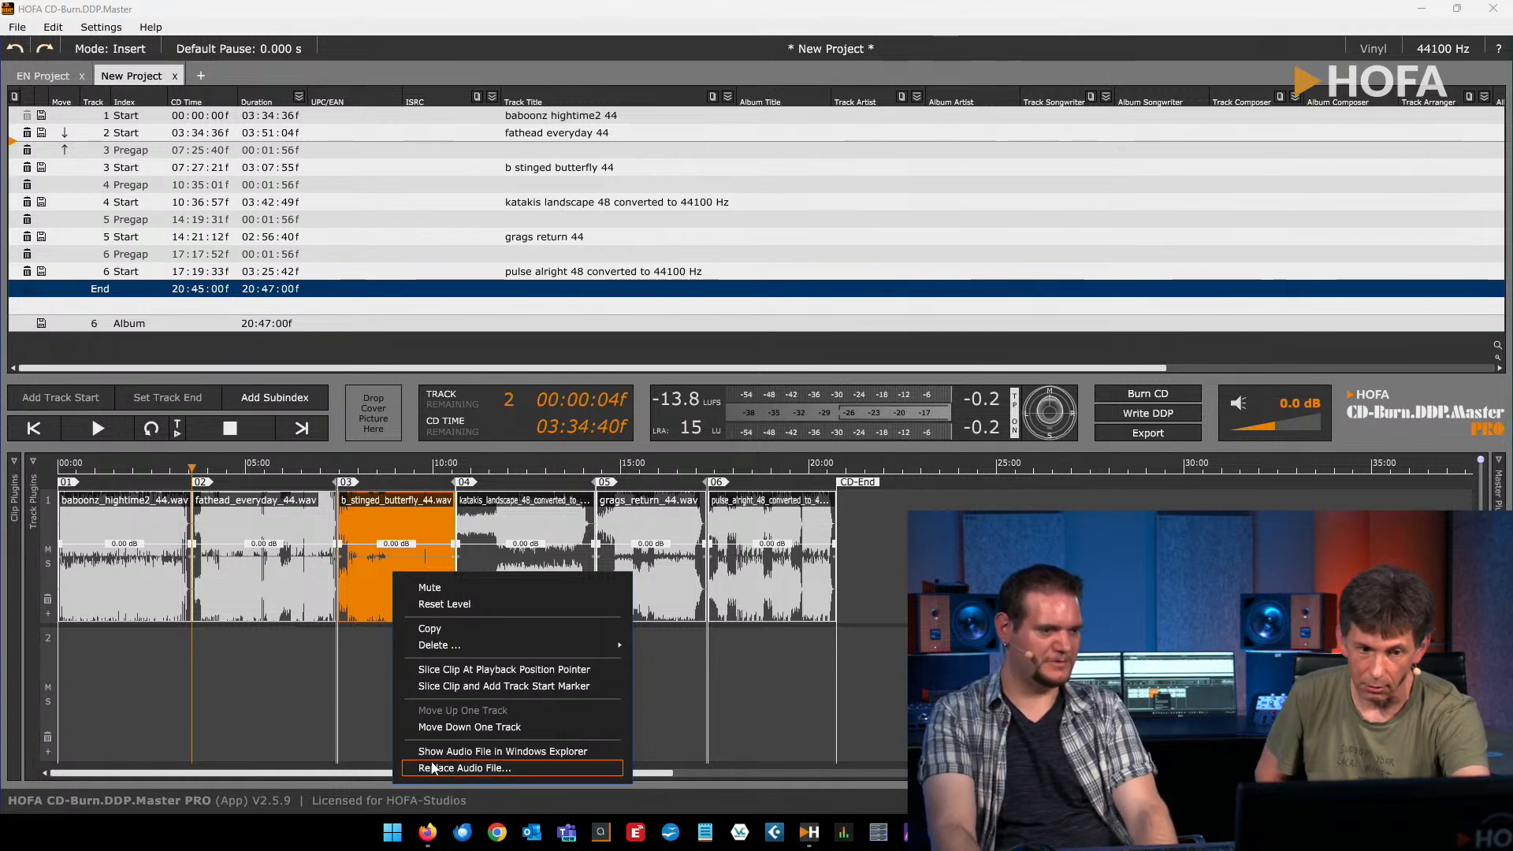
click(375, 689)
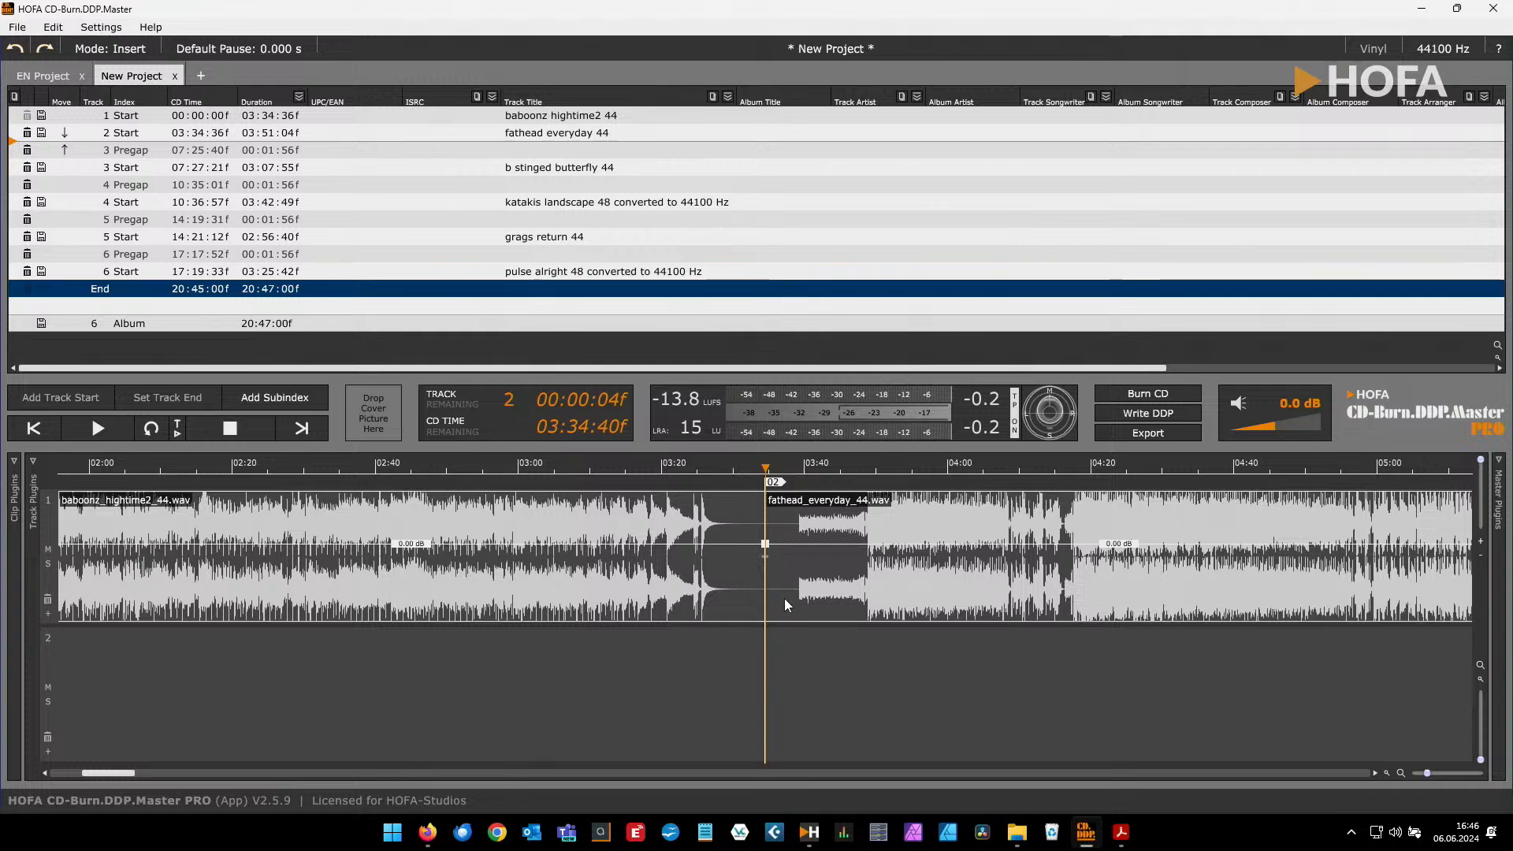
Trim the beginning of the fathead_everyday_44 clip and, in Slide mode, move it flush against the end of baboonz_hightime2_44
mouse_move(785, 599)
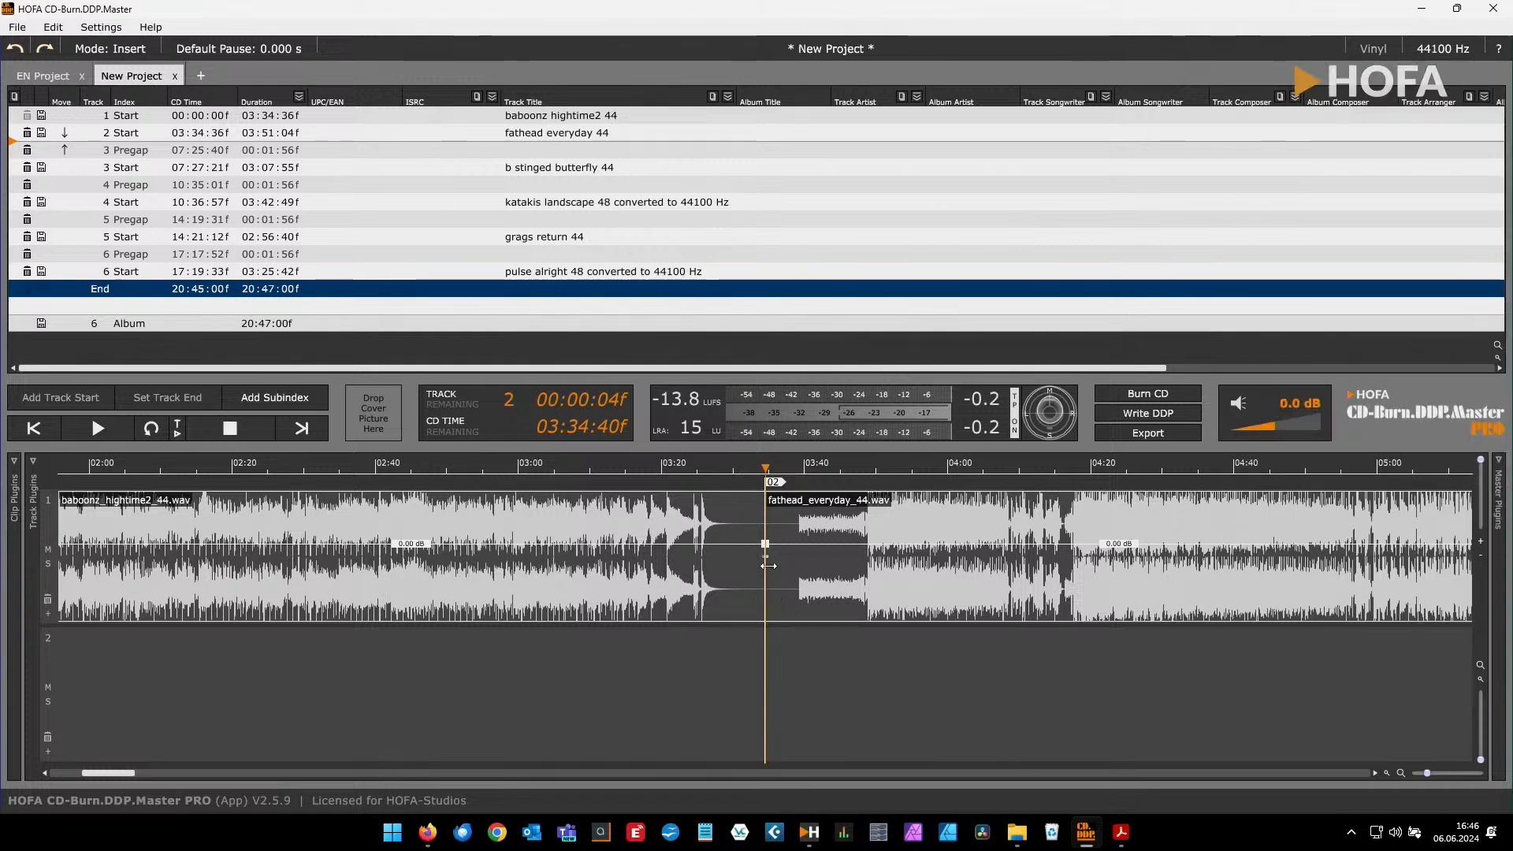
drag(768, 565, 801, 569)
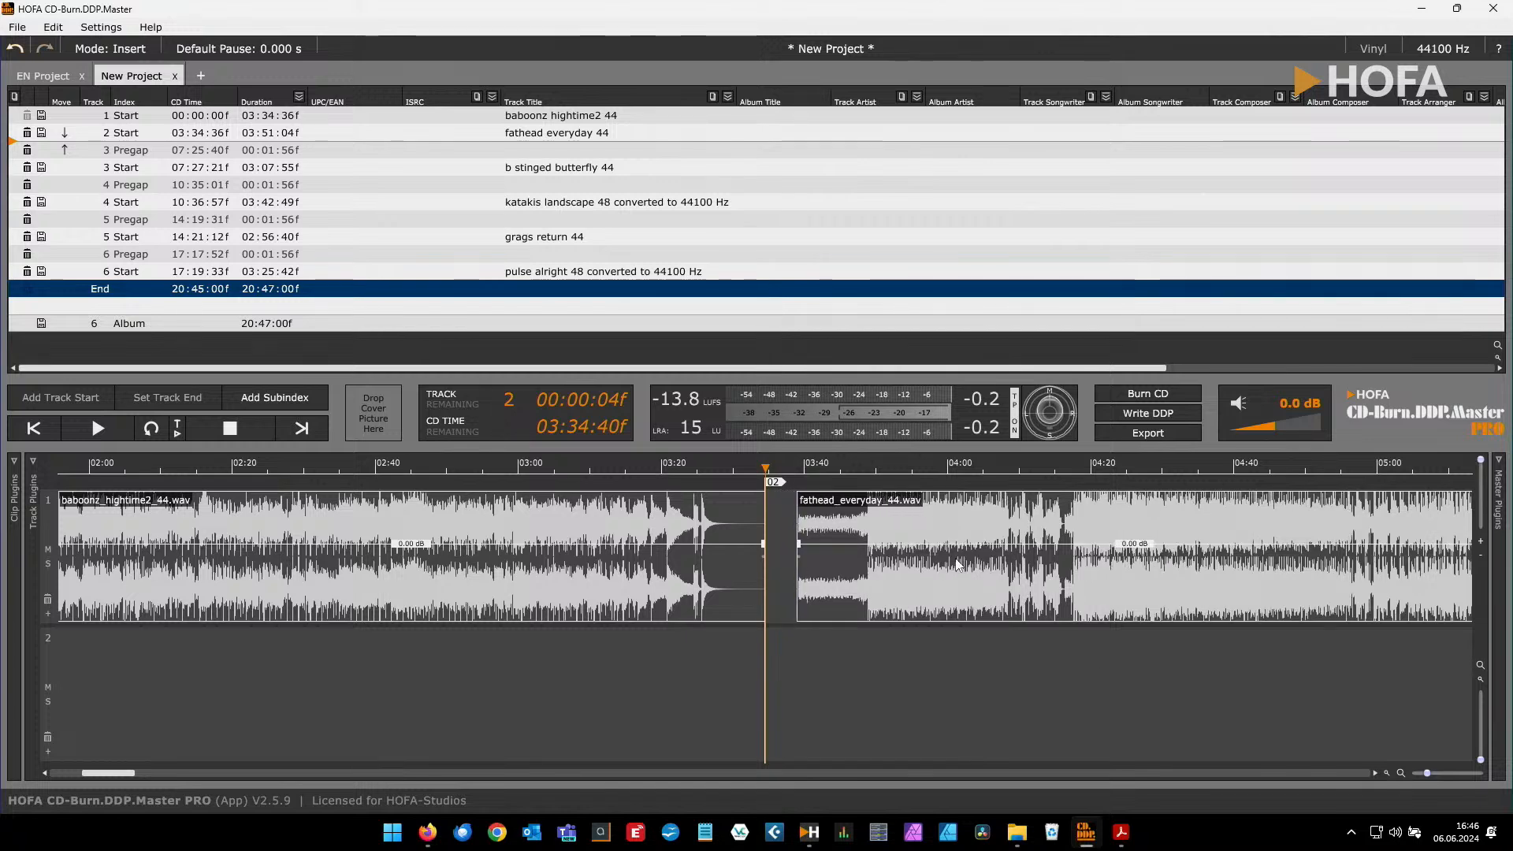
click(948, 583)
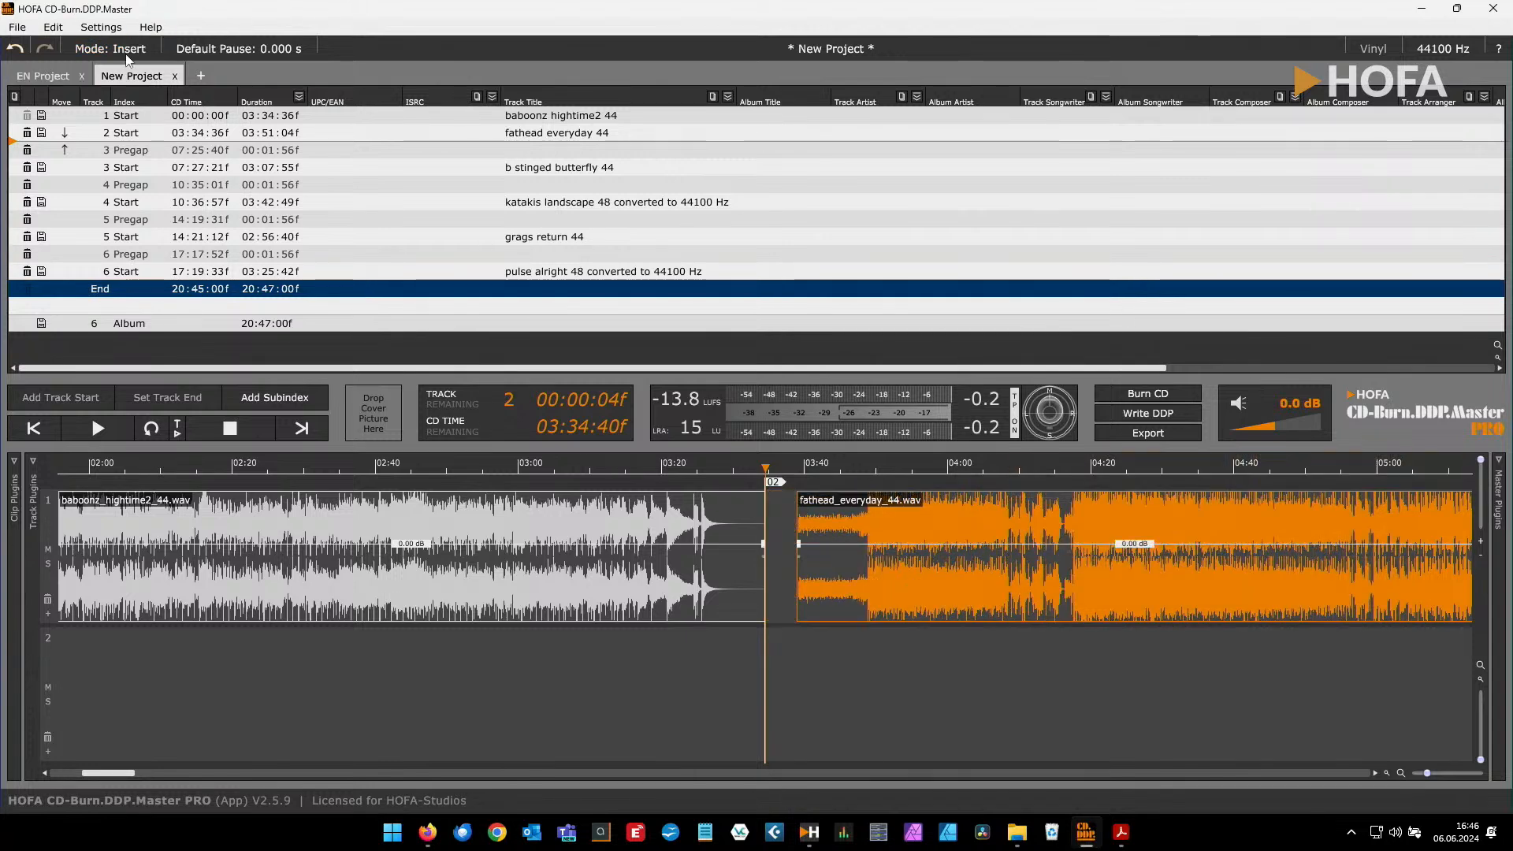
click(110, 48)
drag(902, 601, 871, 601)
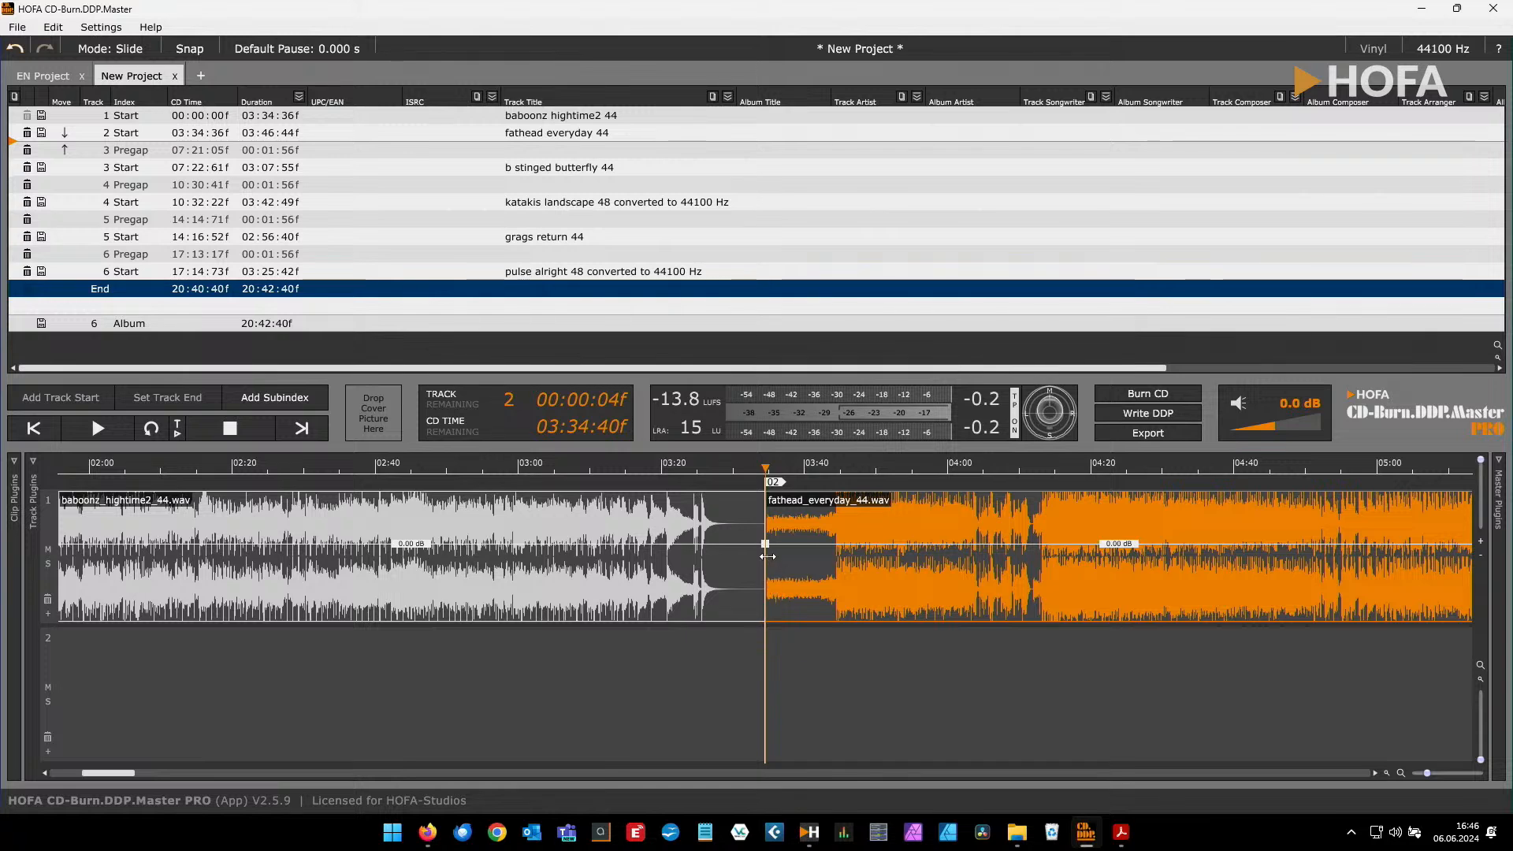
Give the fathead_everyday_44 clip an S-shaped fade-in of about 3 seconds and set its gain to +1.31 dB
drag(765, 543, 777, 543)
drag(774, 543, 786, 544)
right_click(787, 543)
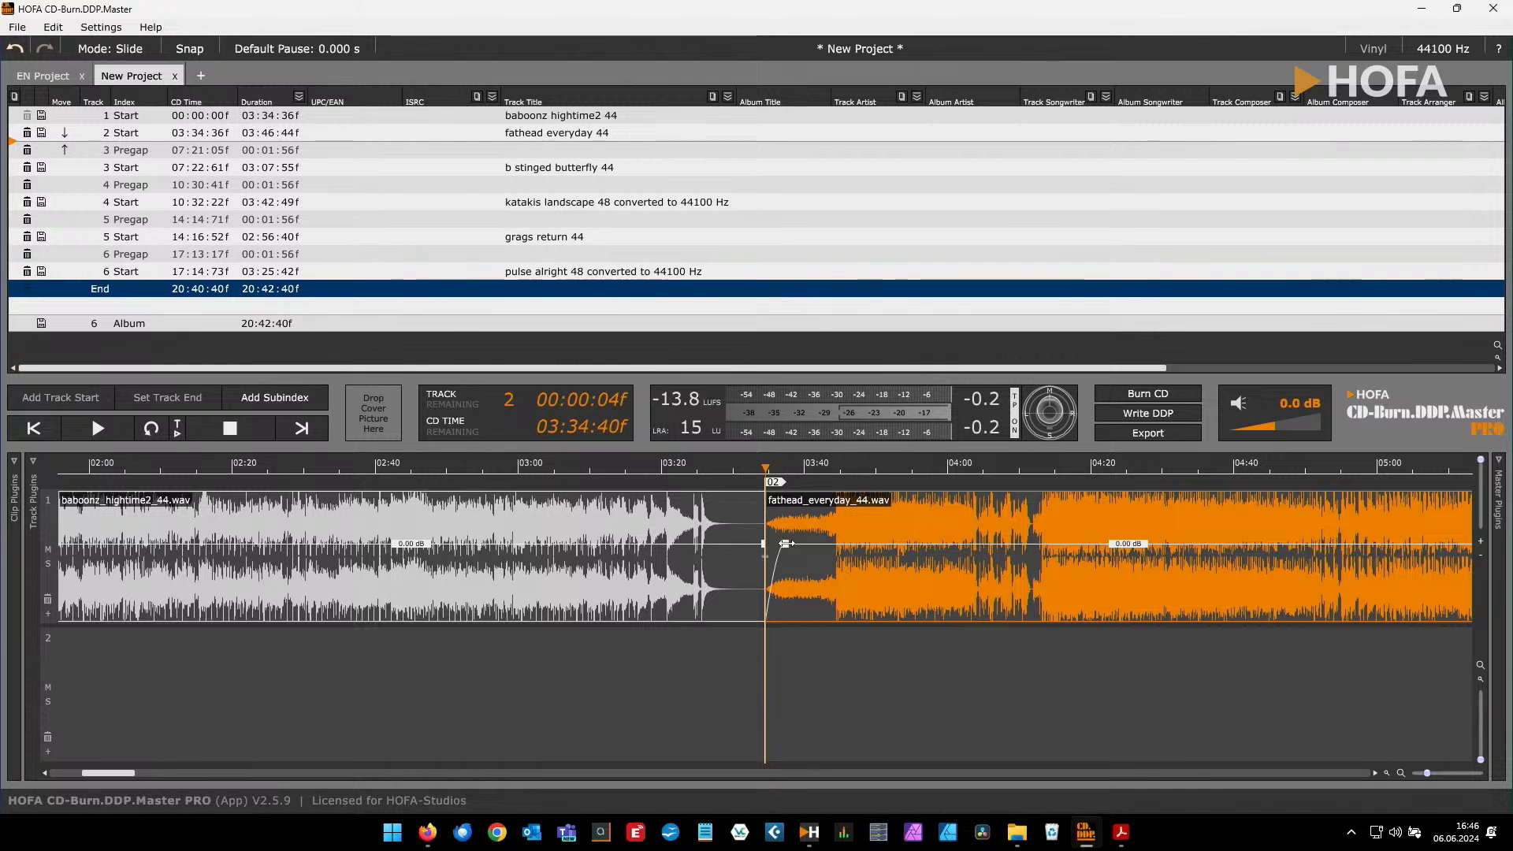
scroll(786, 544, up, 10)
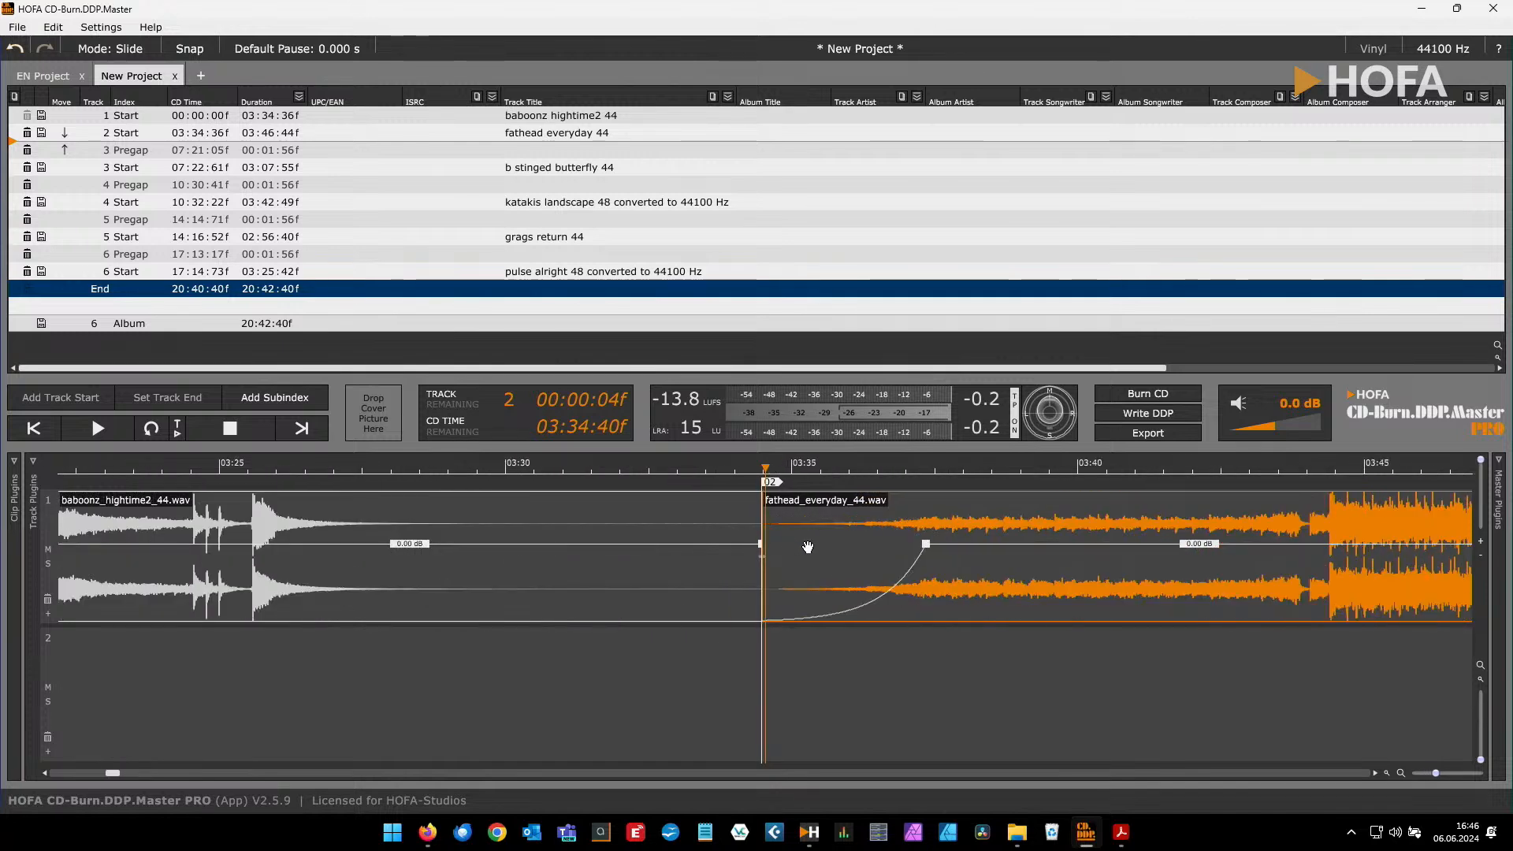
right_click(1085, 544)
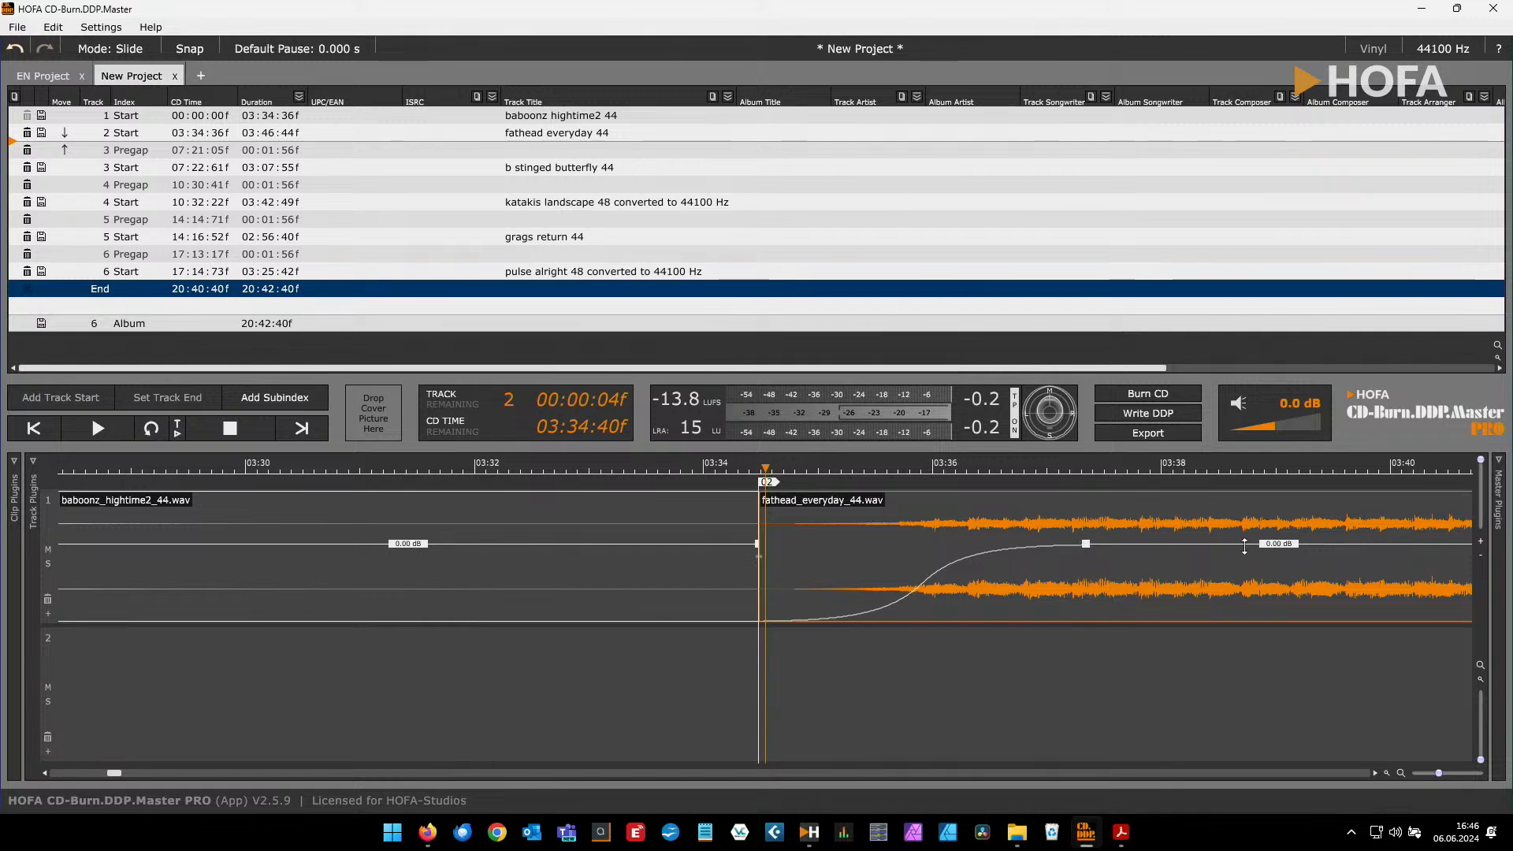
drag(1245, 546, 1241, 545)
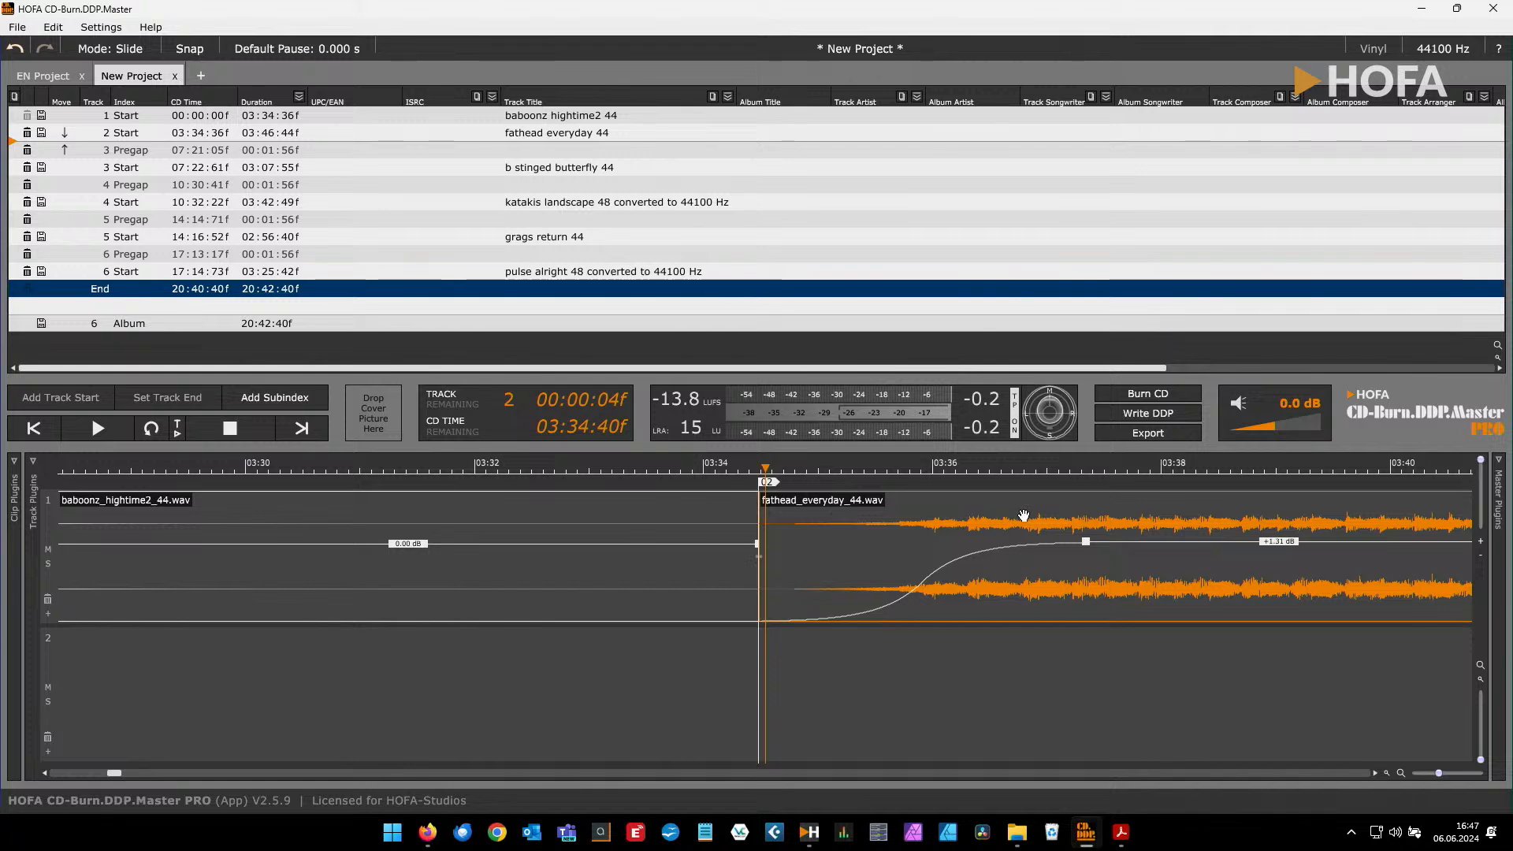
Slide the fathead_everyday_44 clip over the end of baboonz_hightime2_44 to create a crossfade of about 10 seconds
drag(1436, 773, 1431, 773)
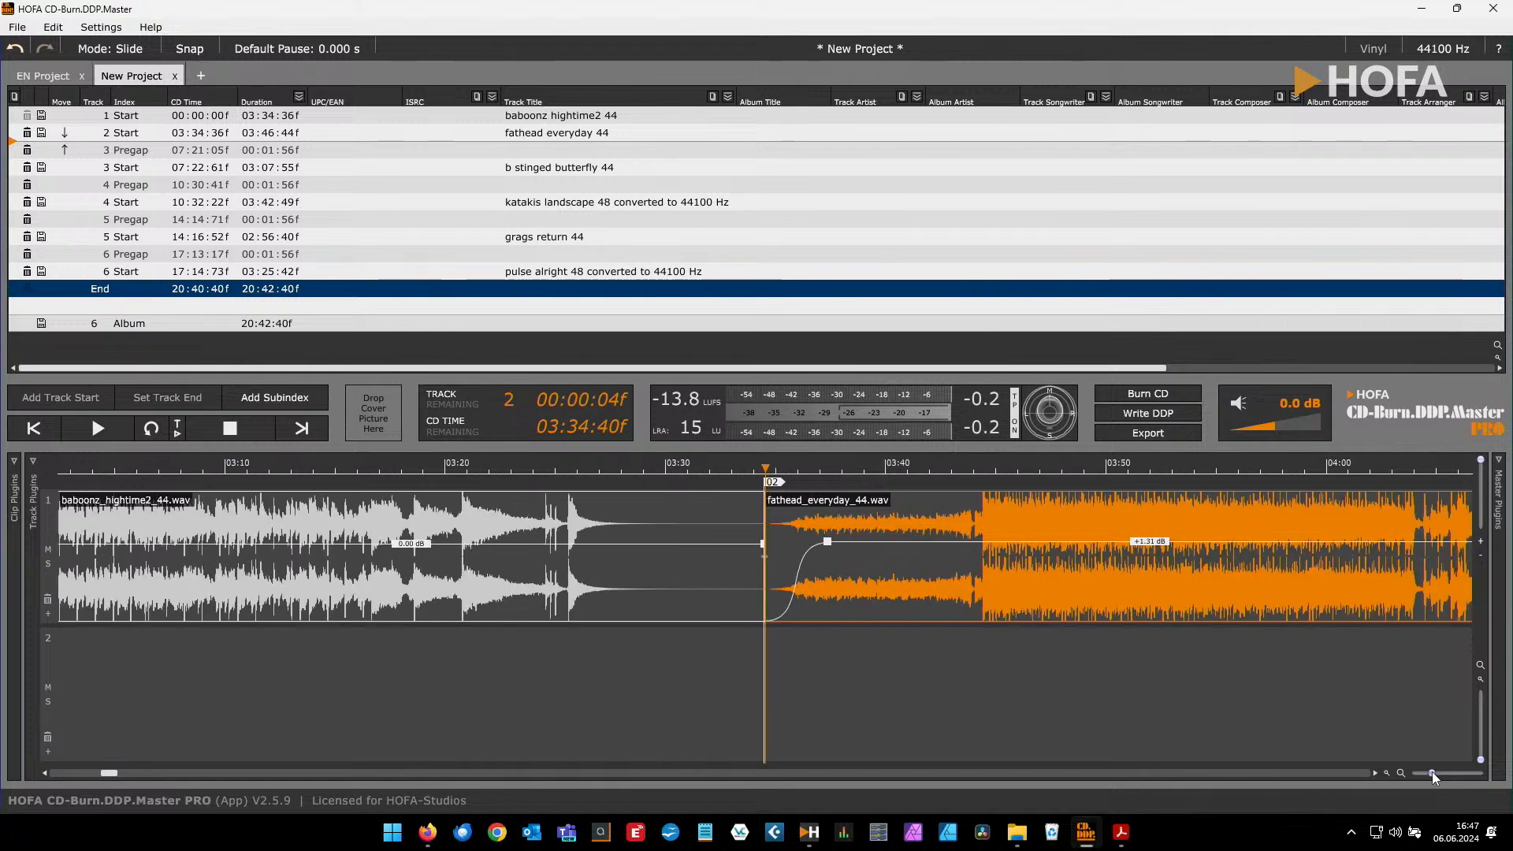
drag(1006, 593, 780, 594)
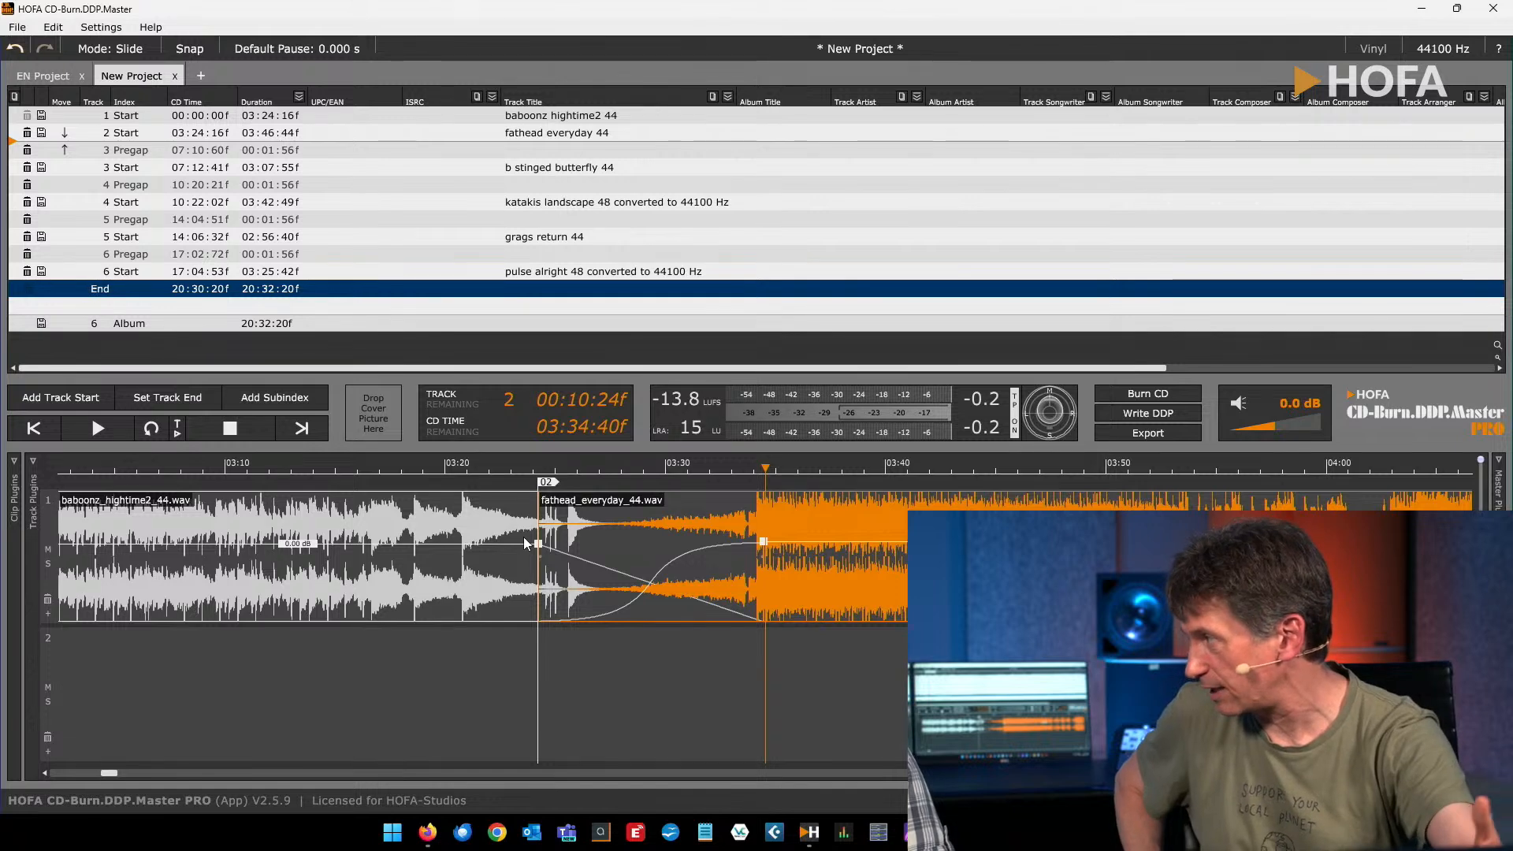
key(F1)
key(F1)
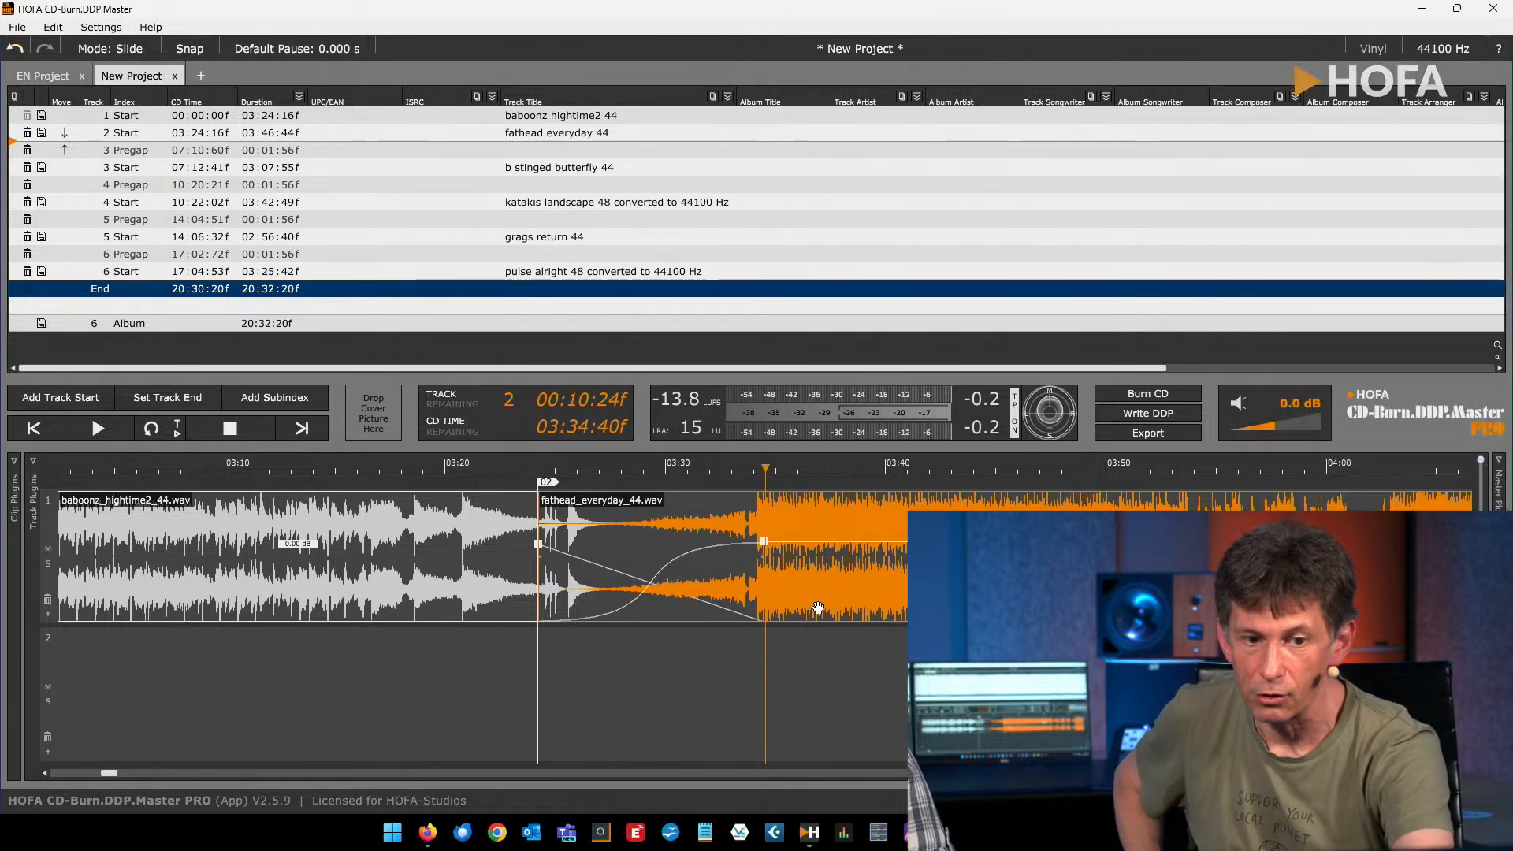
Move fathead_everyday_44 to the second audio track, overlapping baboonz_hightime2_44 by about 7 seconds, and fade out baboonz_hightime2_44 across that overlap
drag(817, 573, 818, 634)
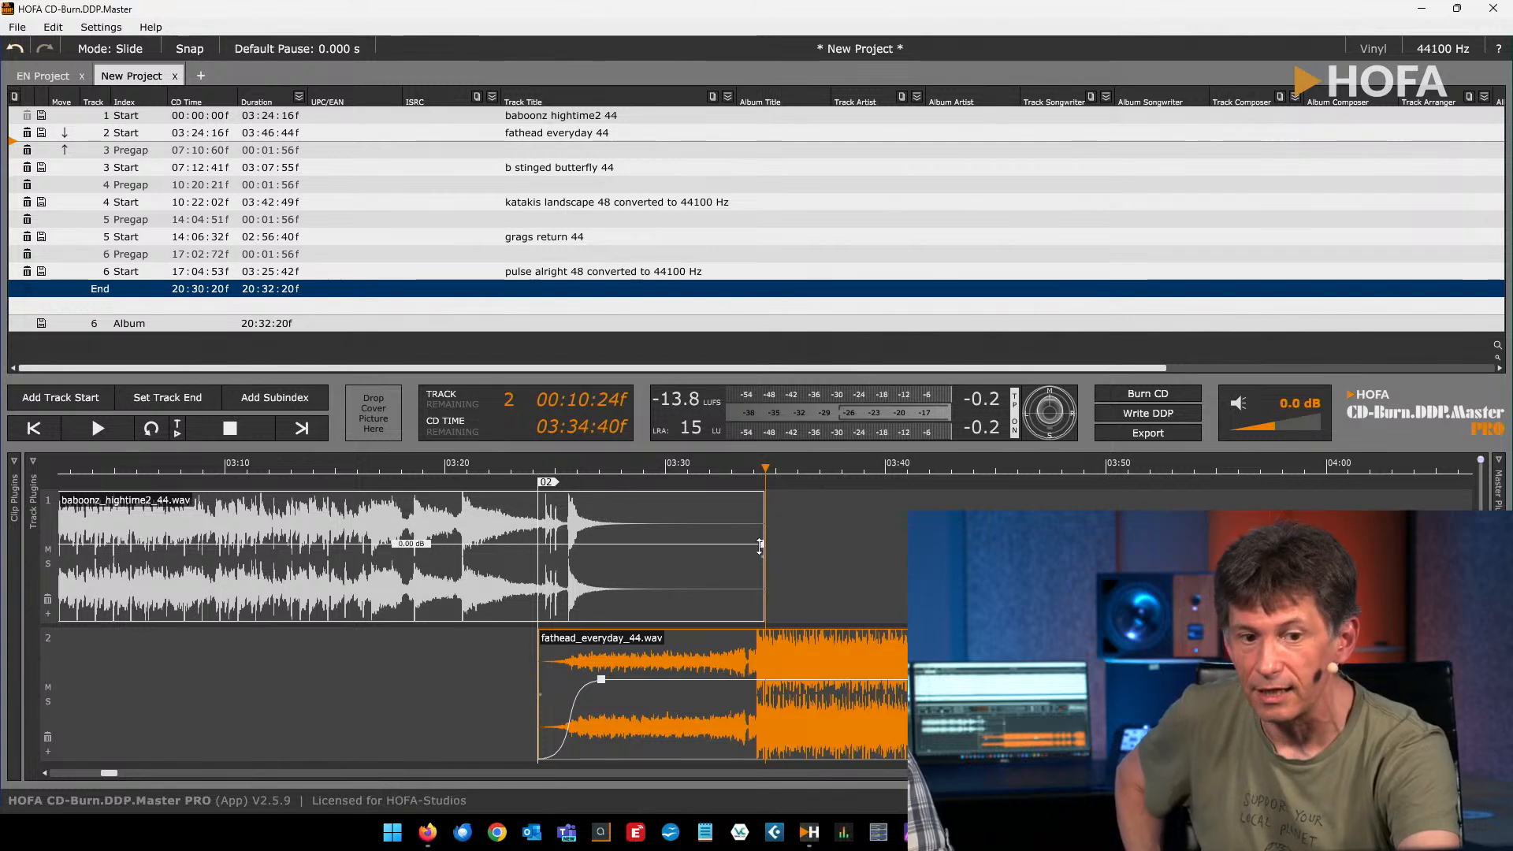
drag(763, 543, 612, 545)
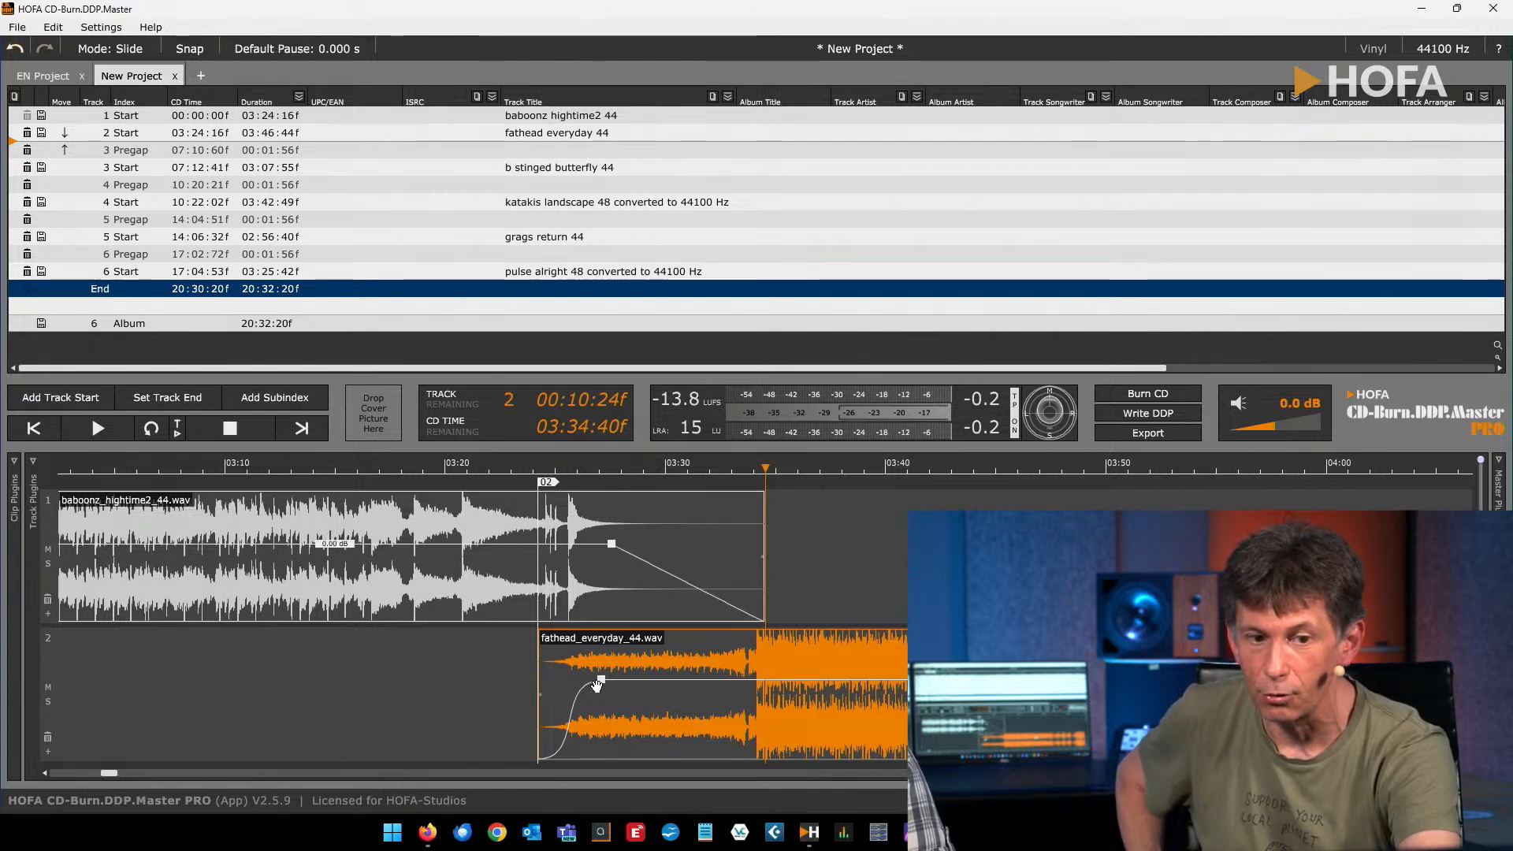
drag(601, 684, 612, 720)
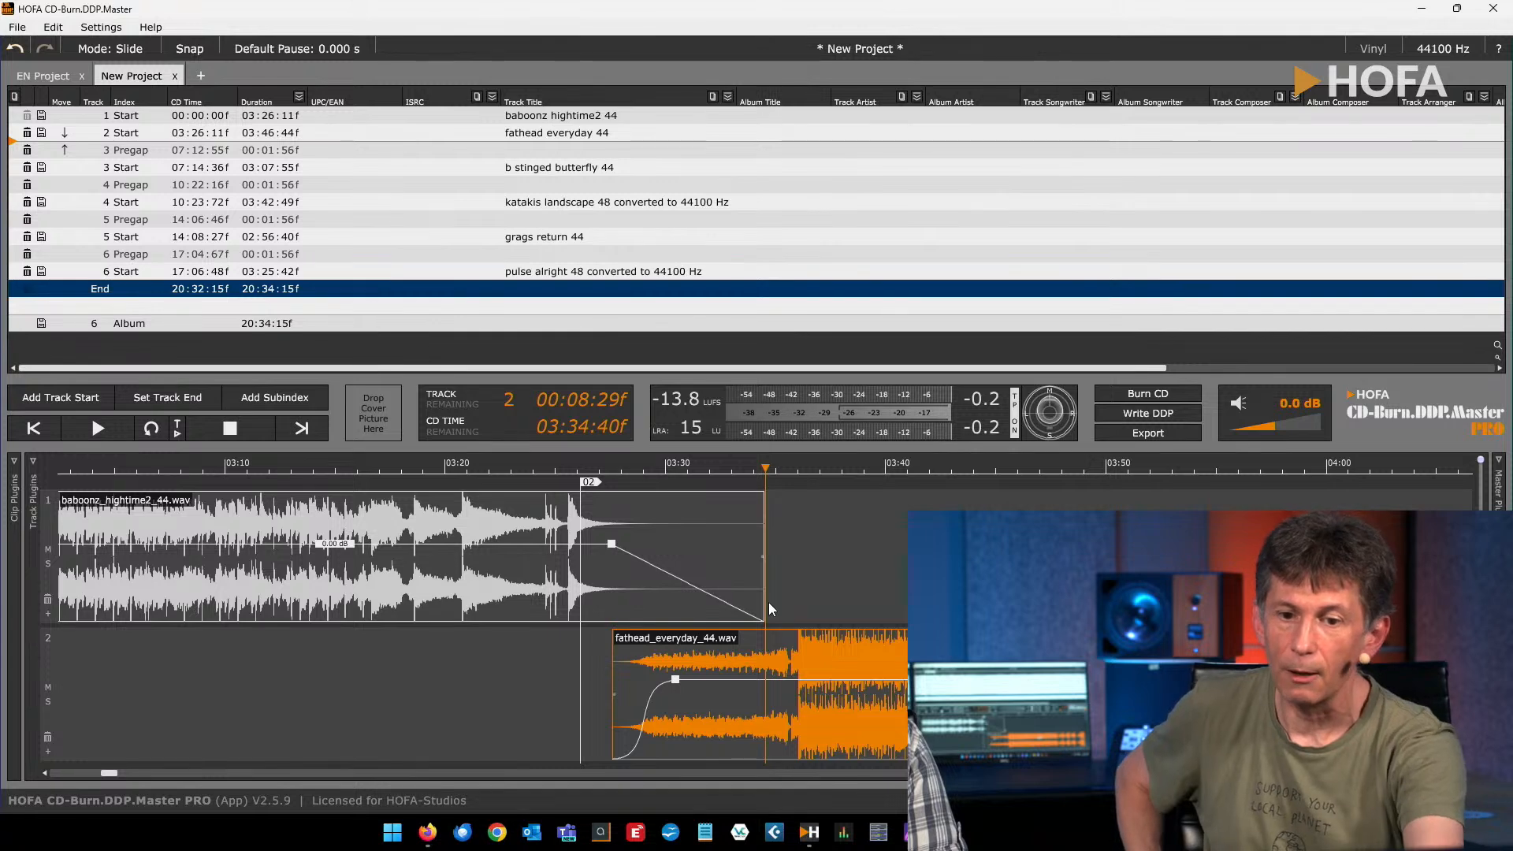
scroll(764, 615, down, 5)
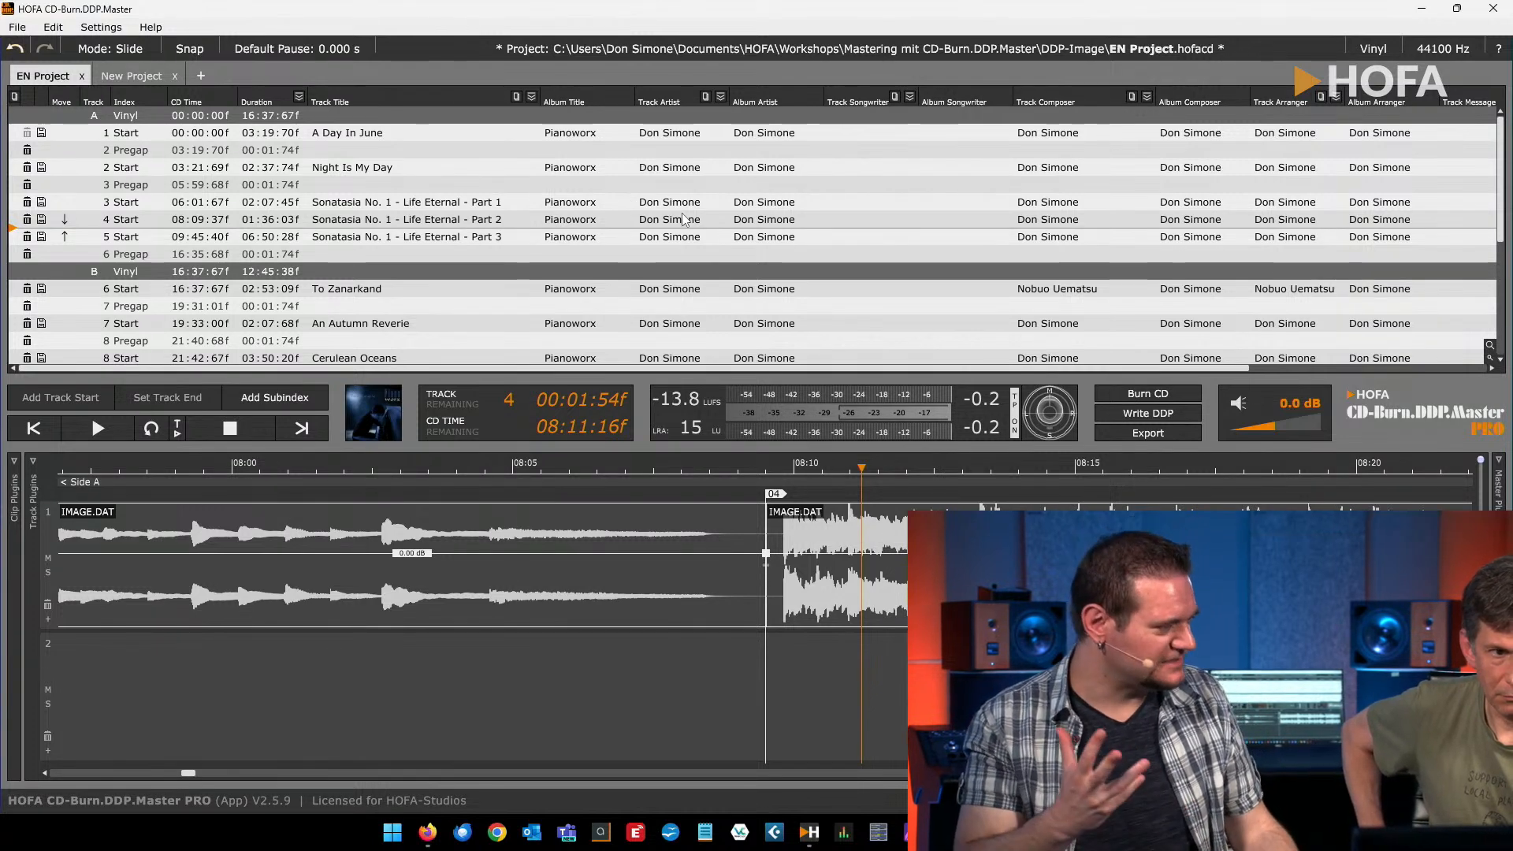
Open the EN Project's metadata settings and examine the available tags with their CD-Text, ID3v2, RIFF INFO and Vorbis Comment equivalents
mouse_move(684, 220)
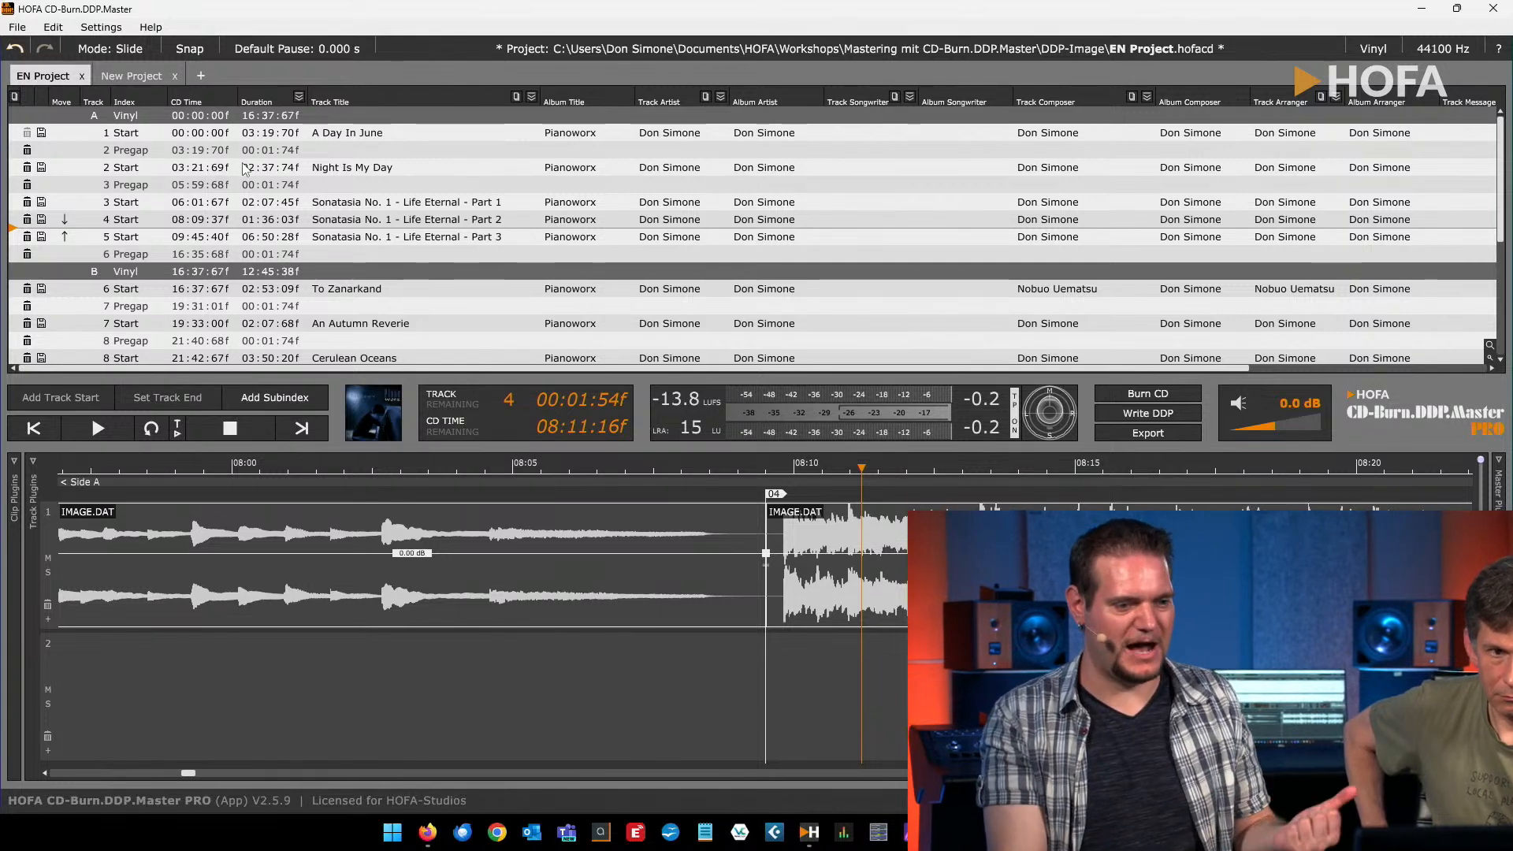
right_click(384, 96)
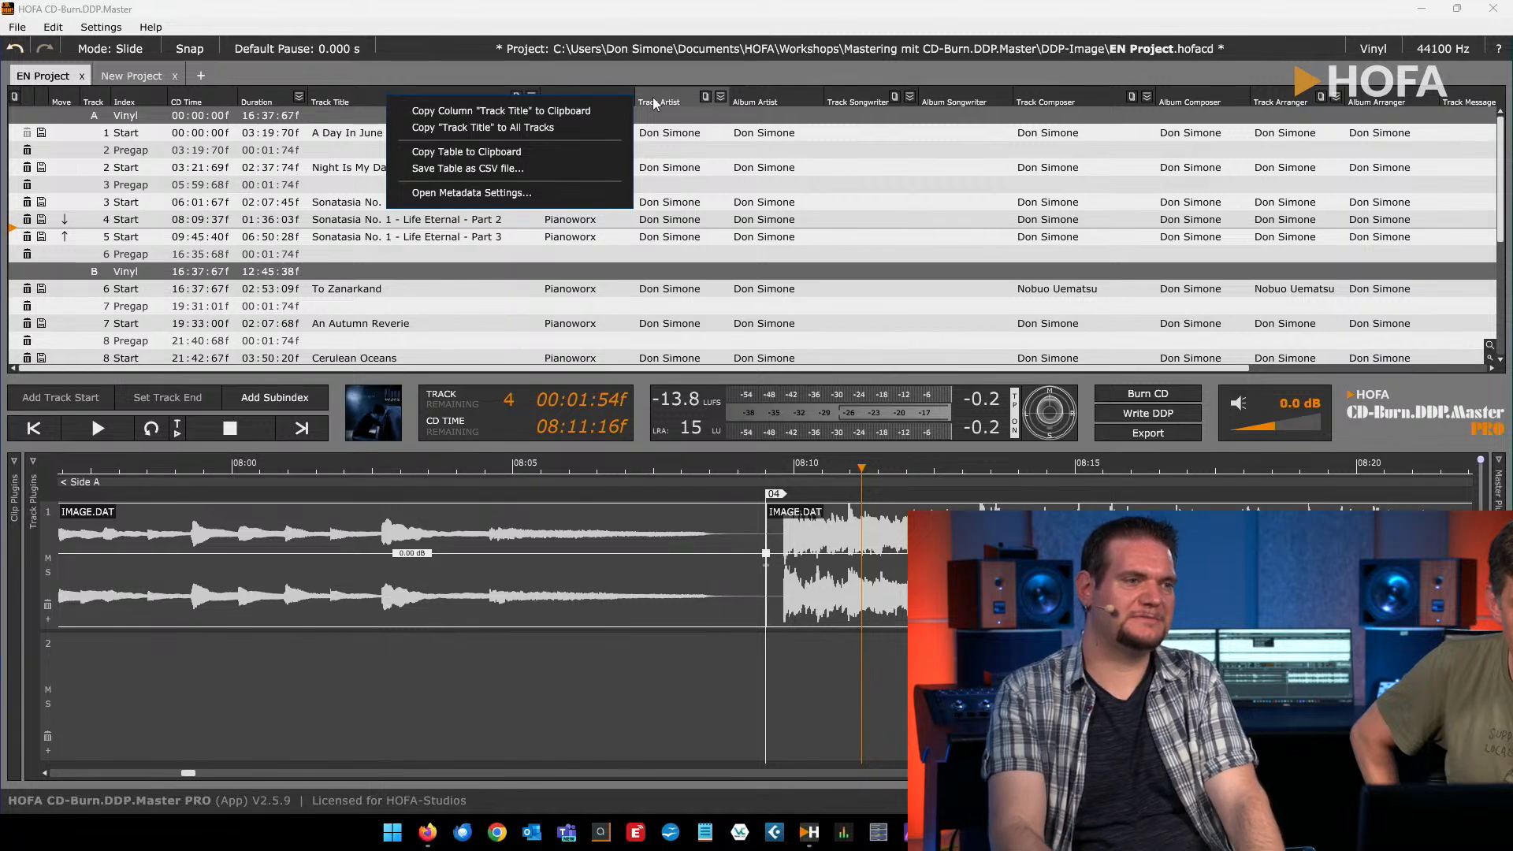
click(761, 102)
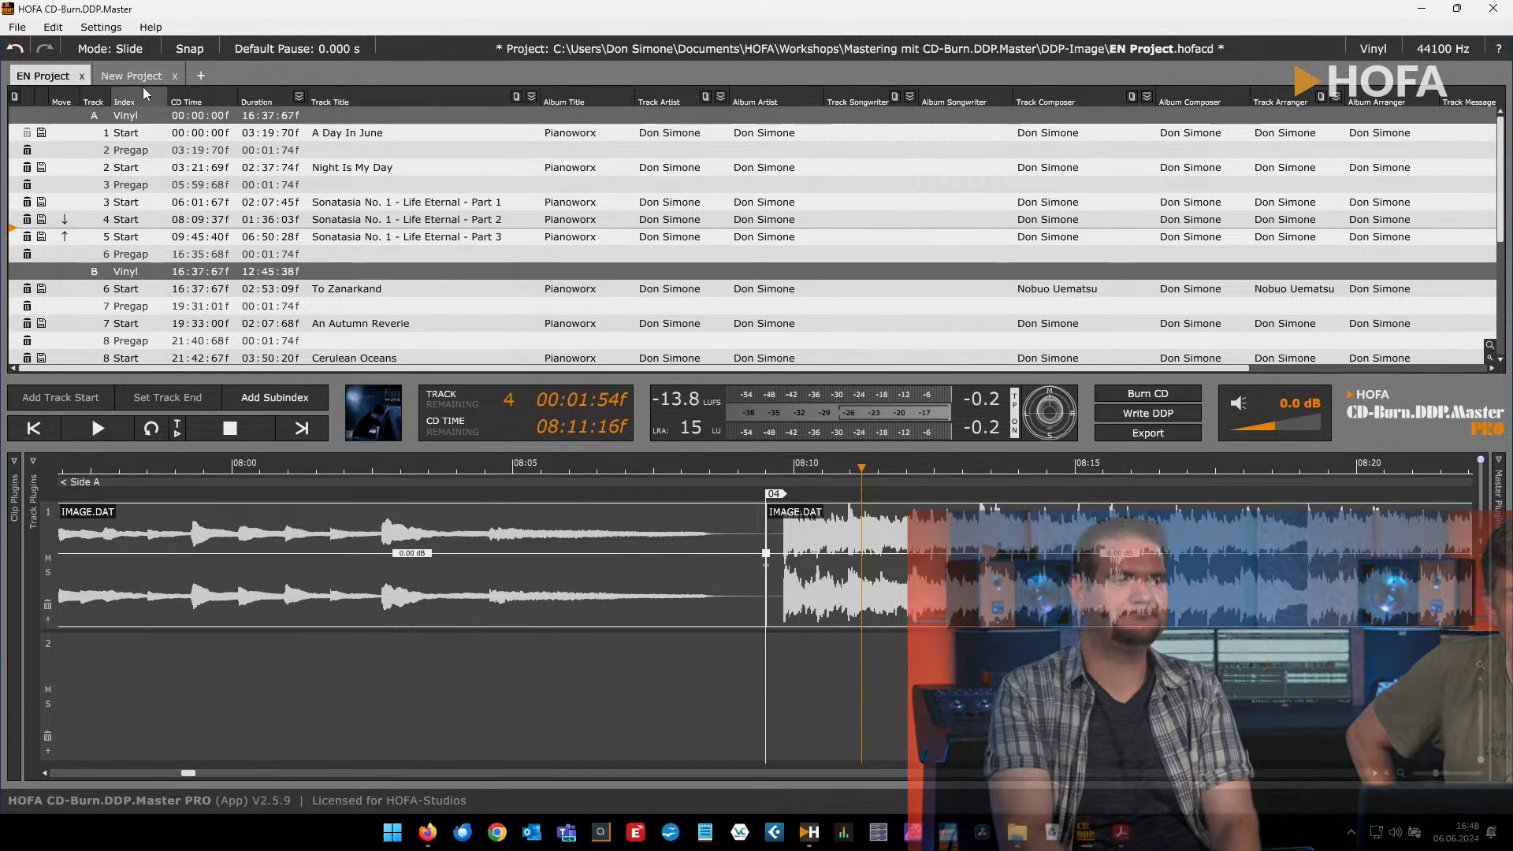
right_click(403, 96)
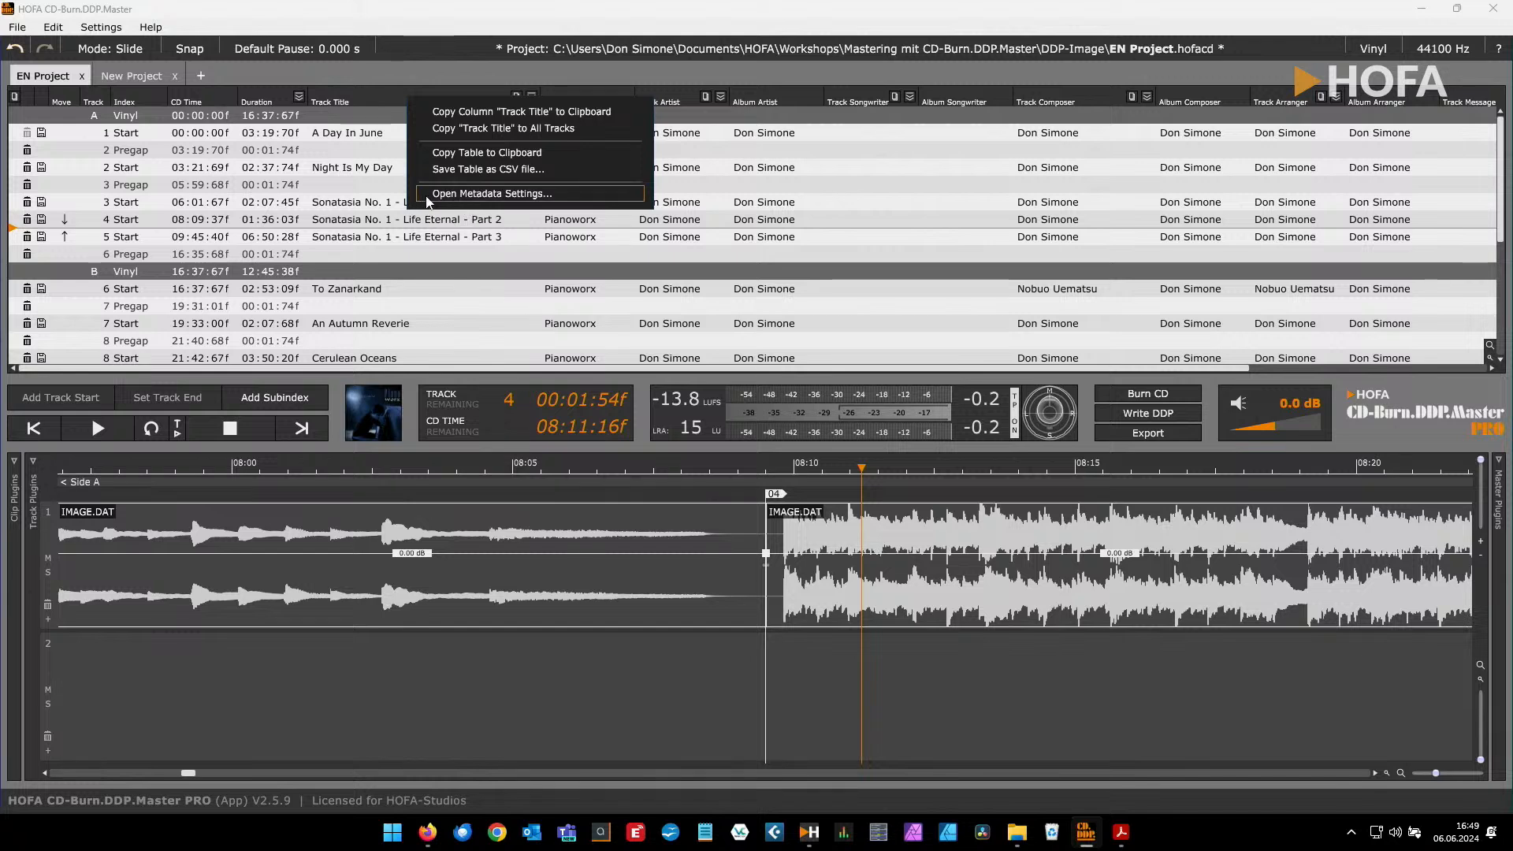
click(475, 195)
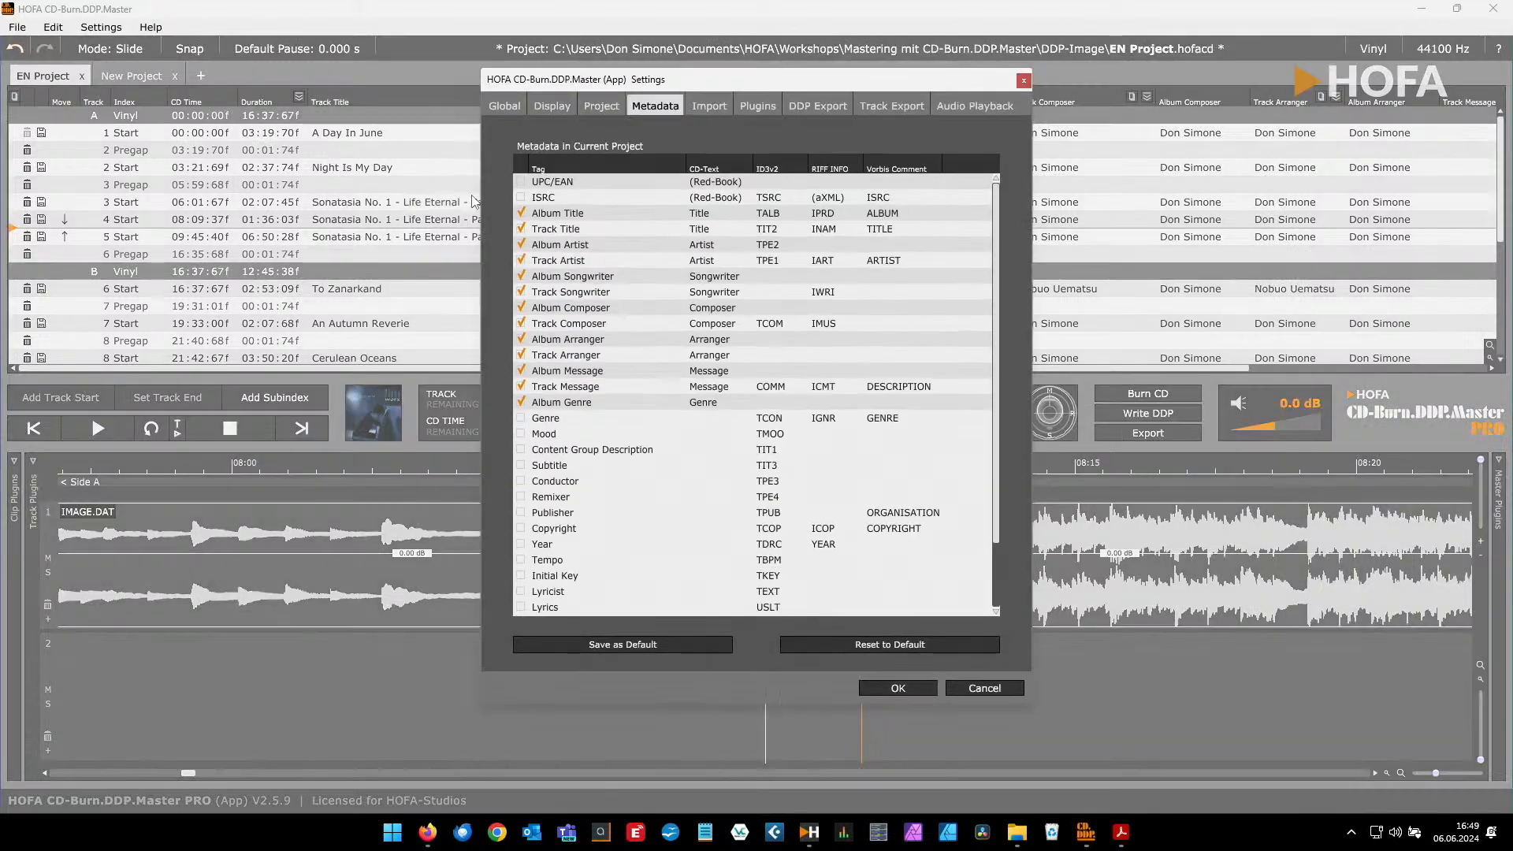
scroll(670, 461, down, 2)
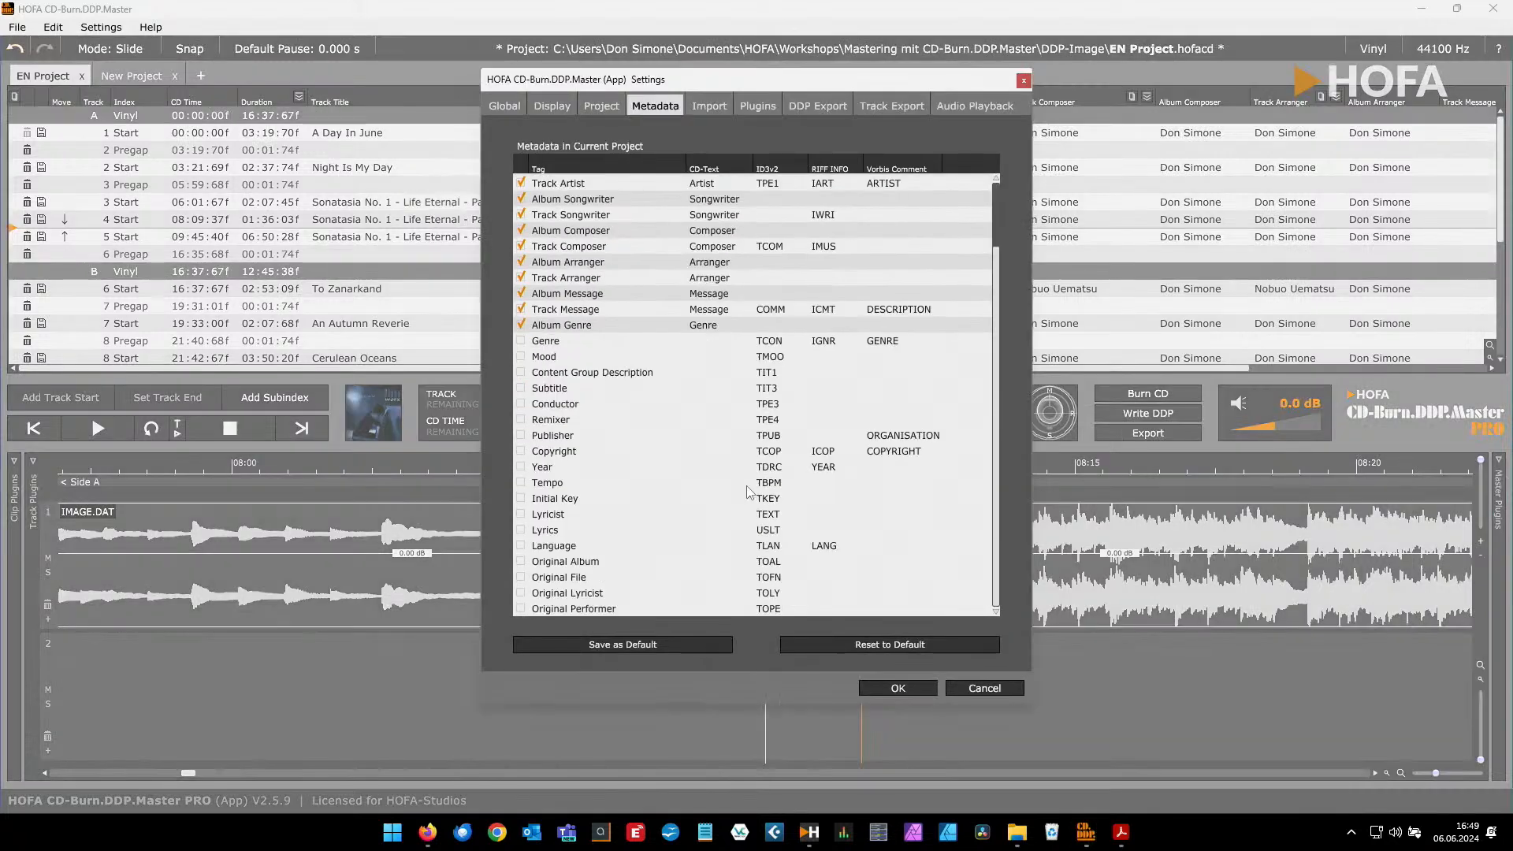
scroll(717, 468, up, 2)
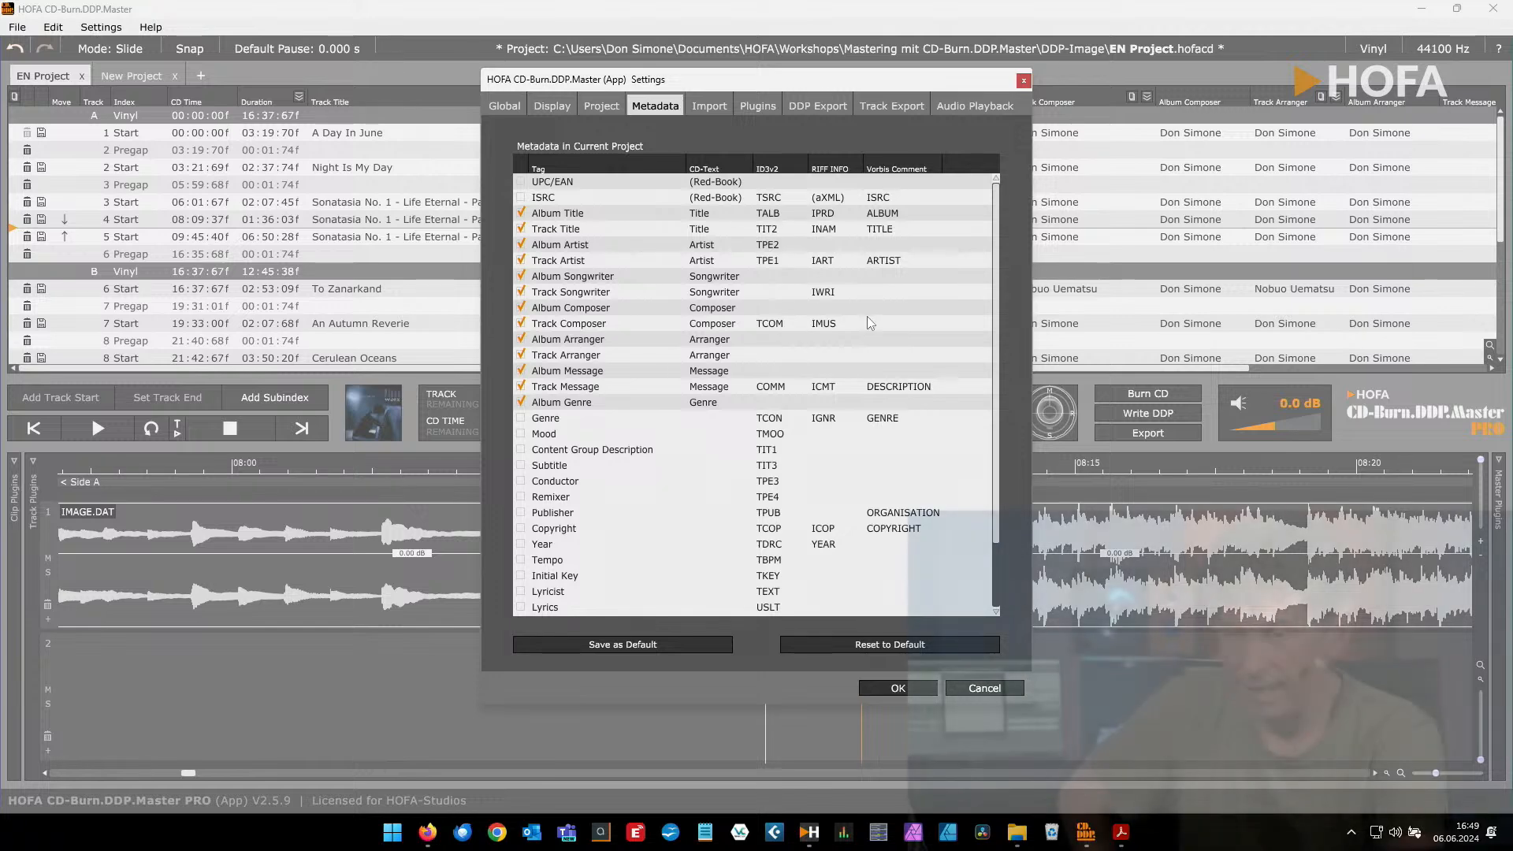
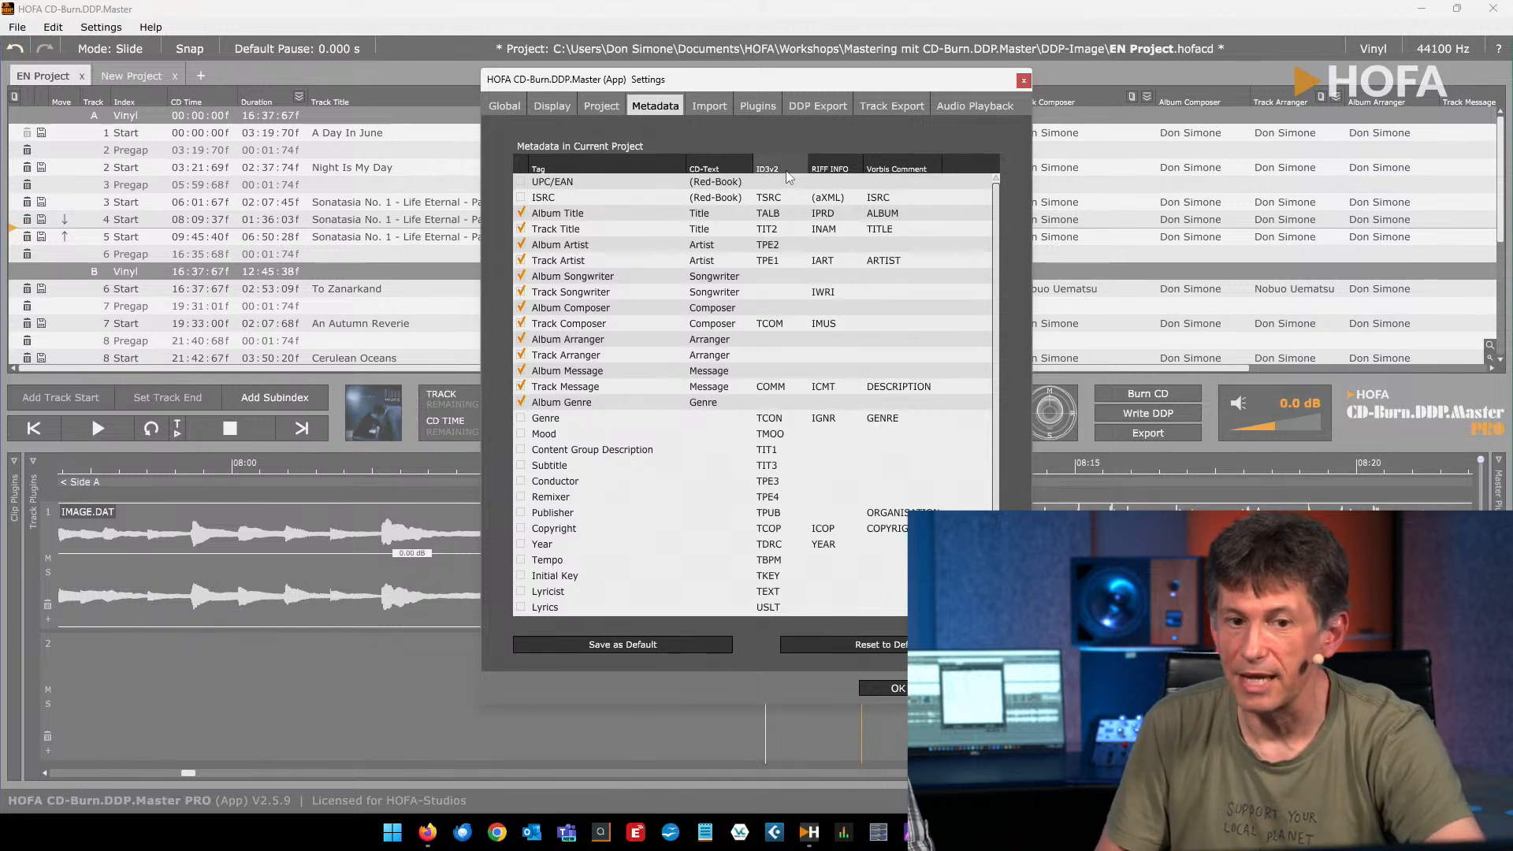
scroll(617, 485, down, 2)
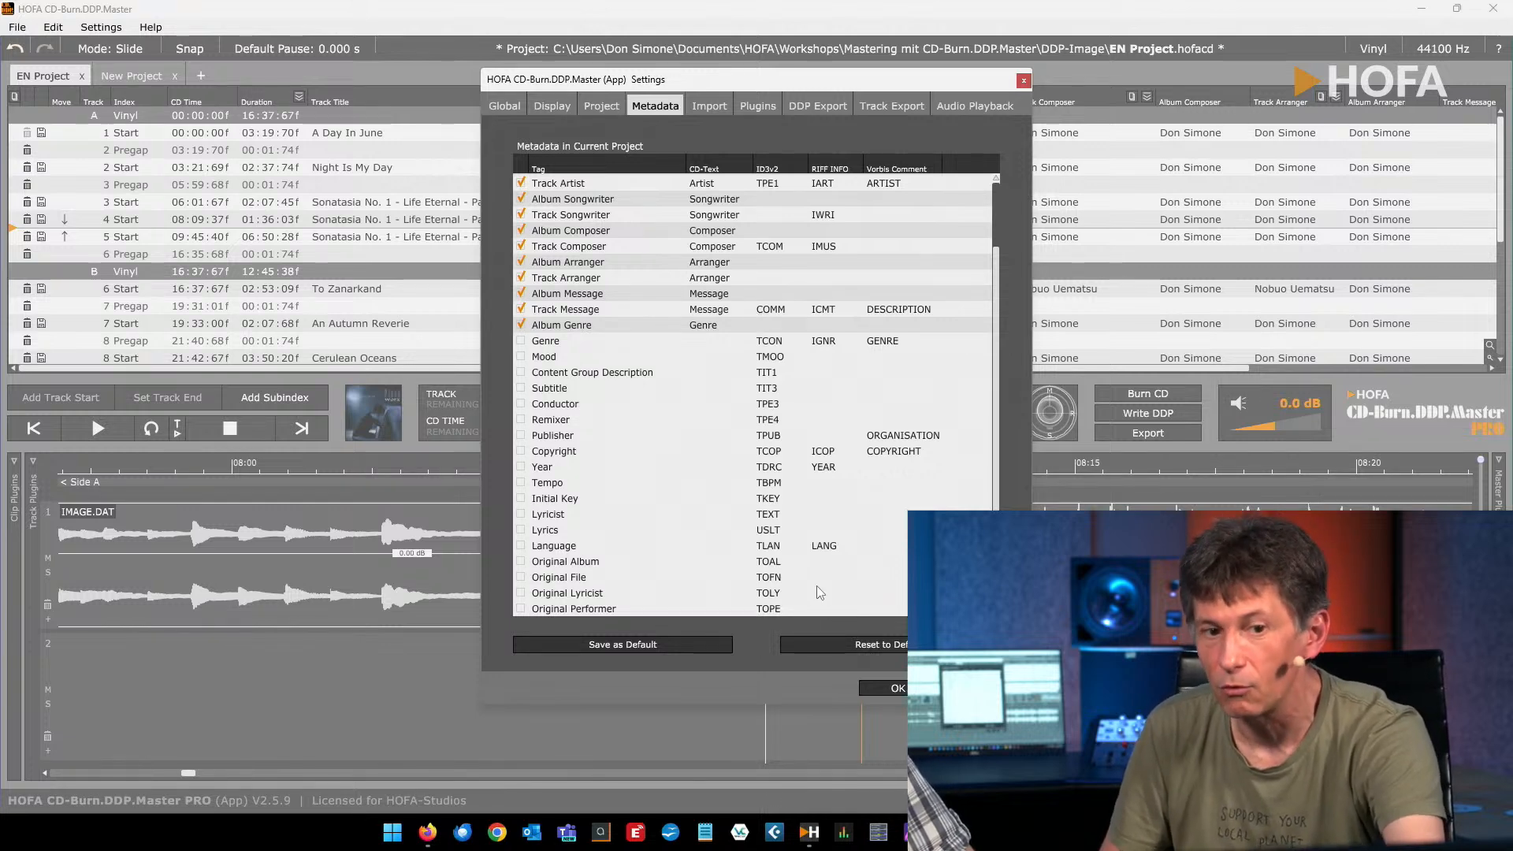
scroll(690, 236, up, 2)
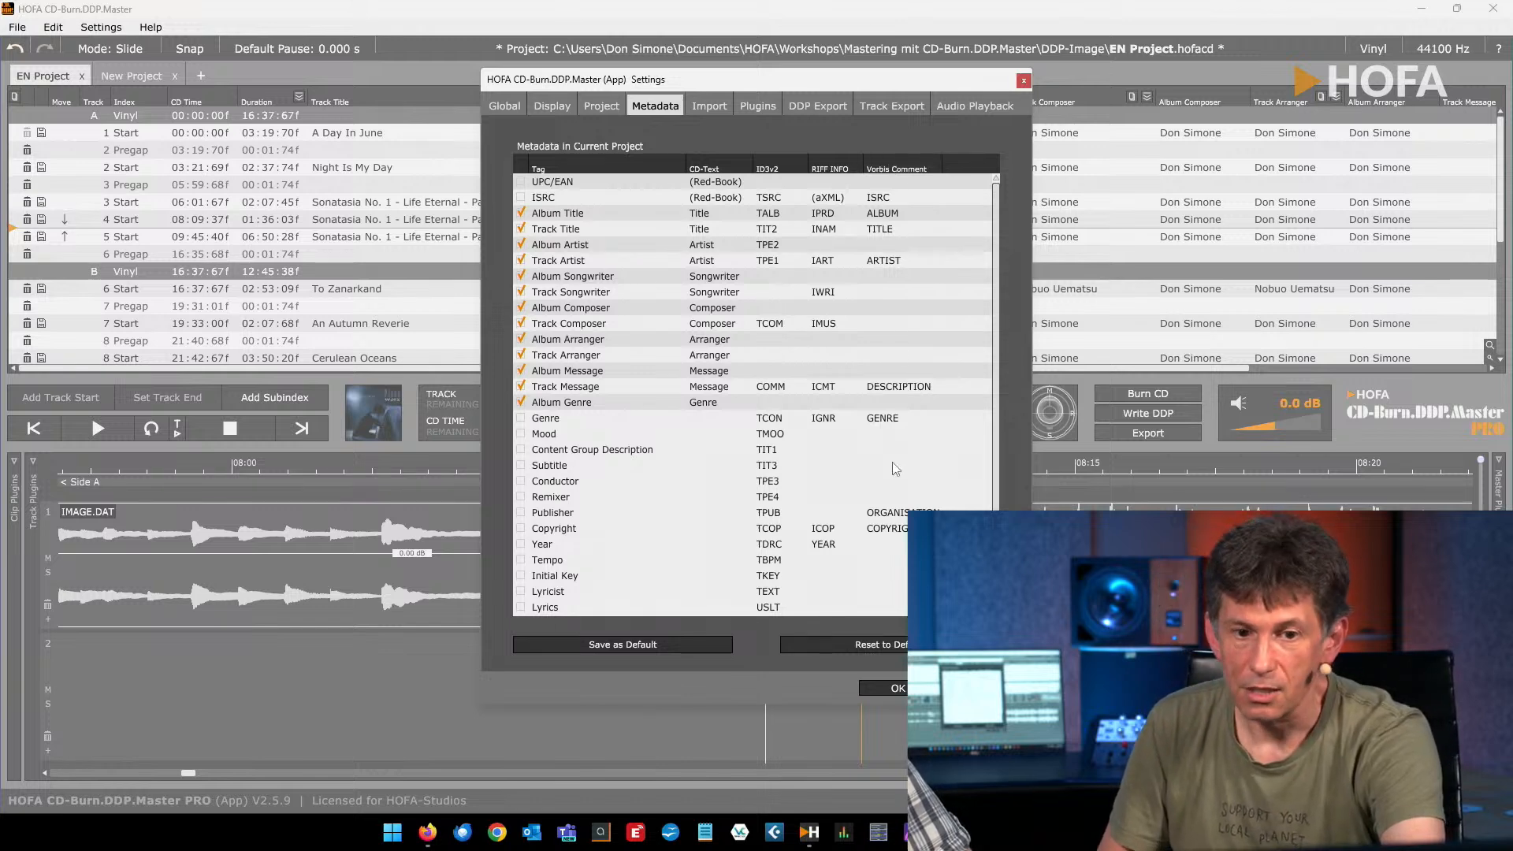
scroll(923, 273, down, 3)
scroll(973, 314, up, 3)
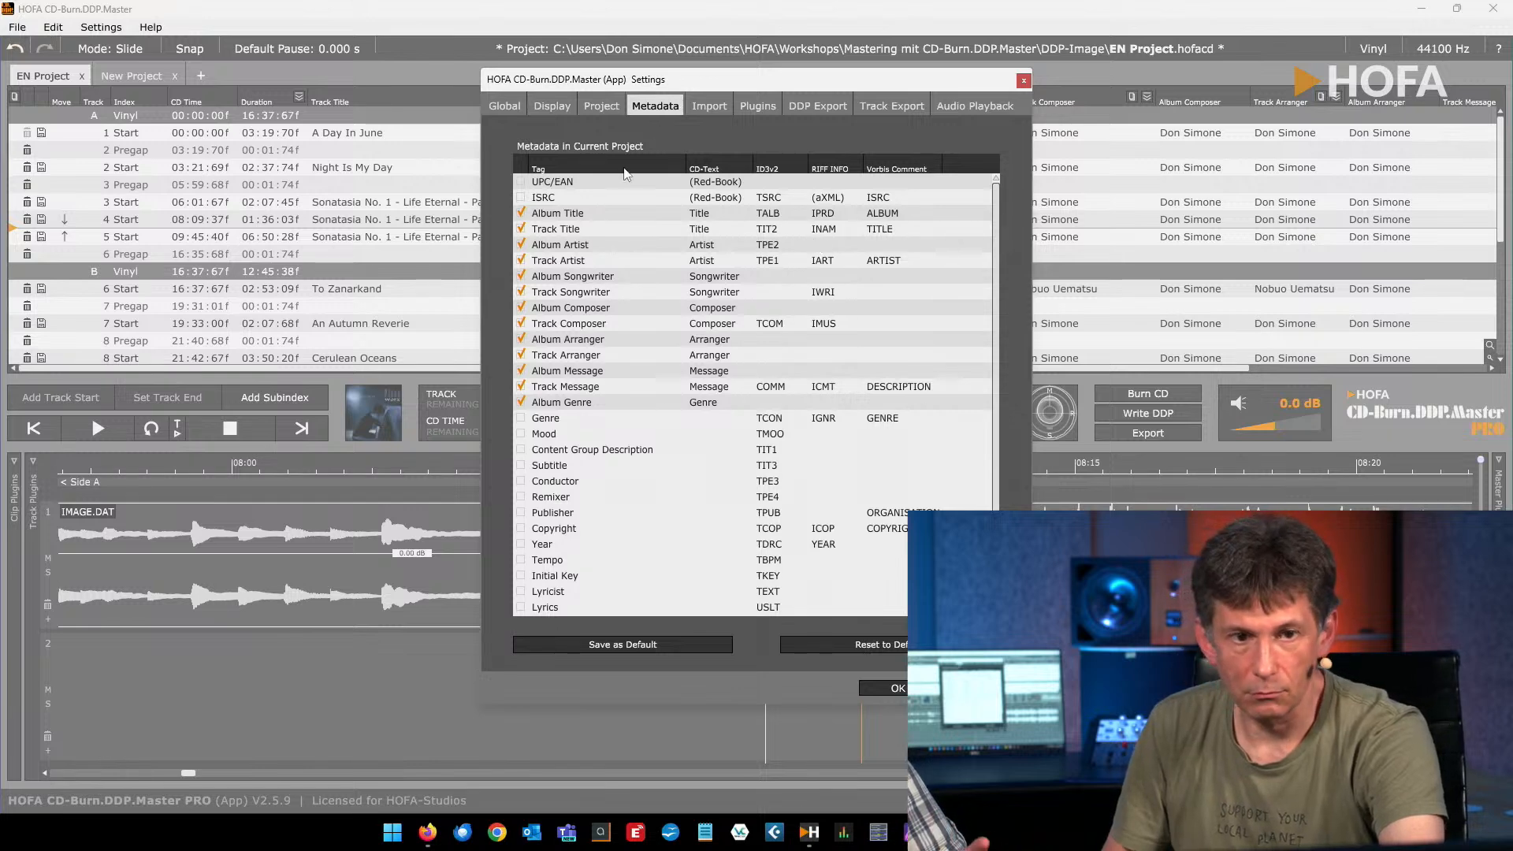
Enable the UPC/EAN and ISRC tags in the metadata settings and apply them to the EN Project
click(521, 182)
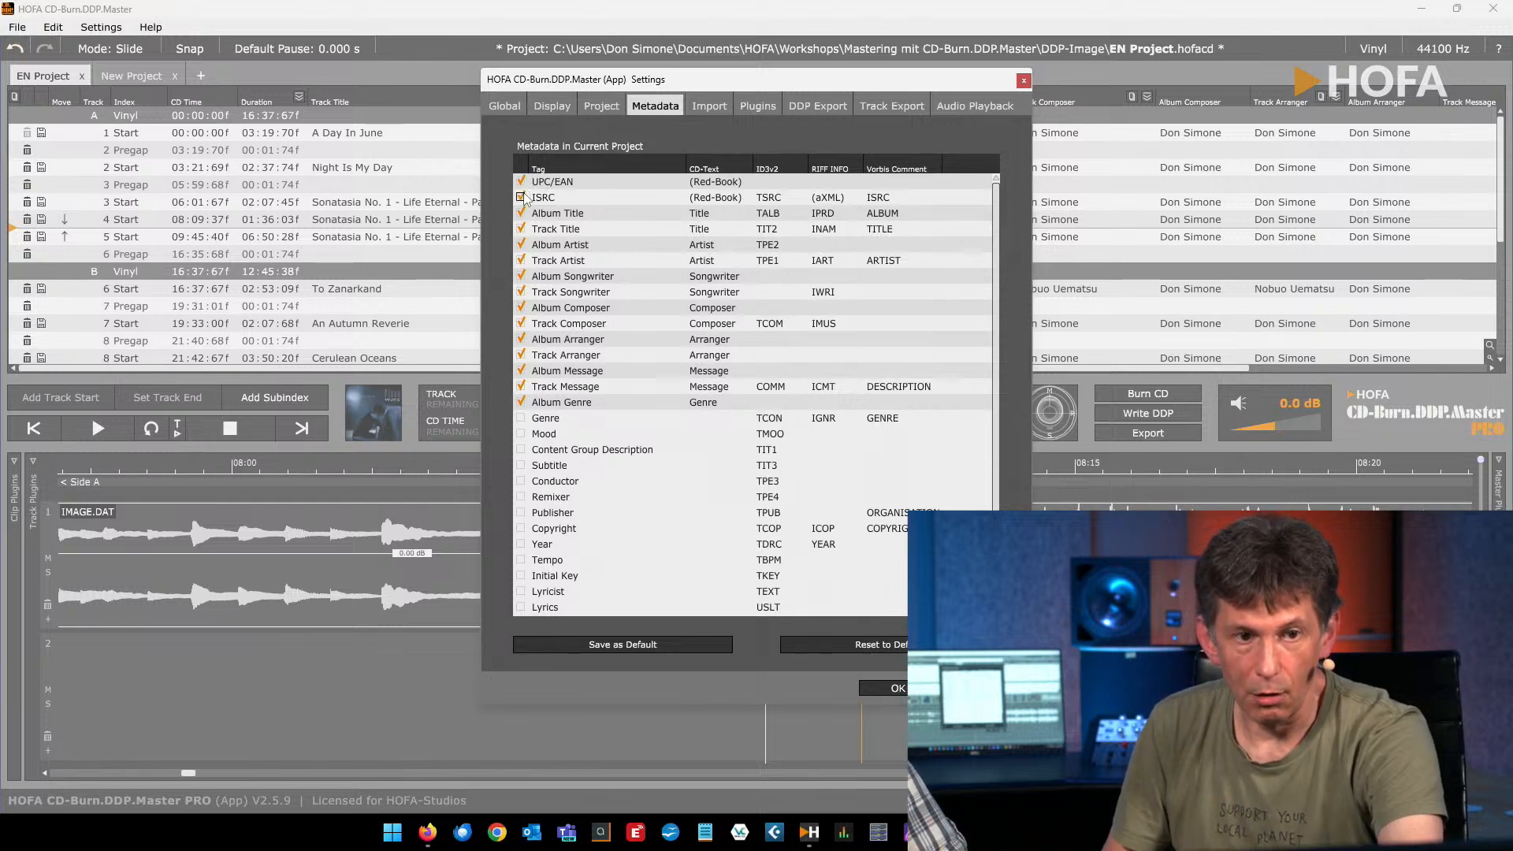
click(521, 197)
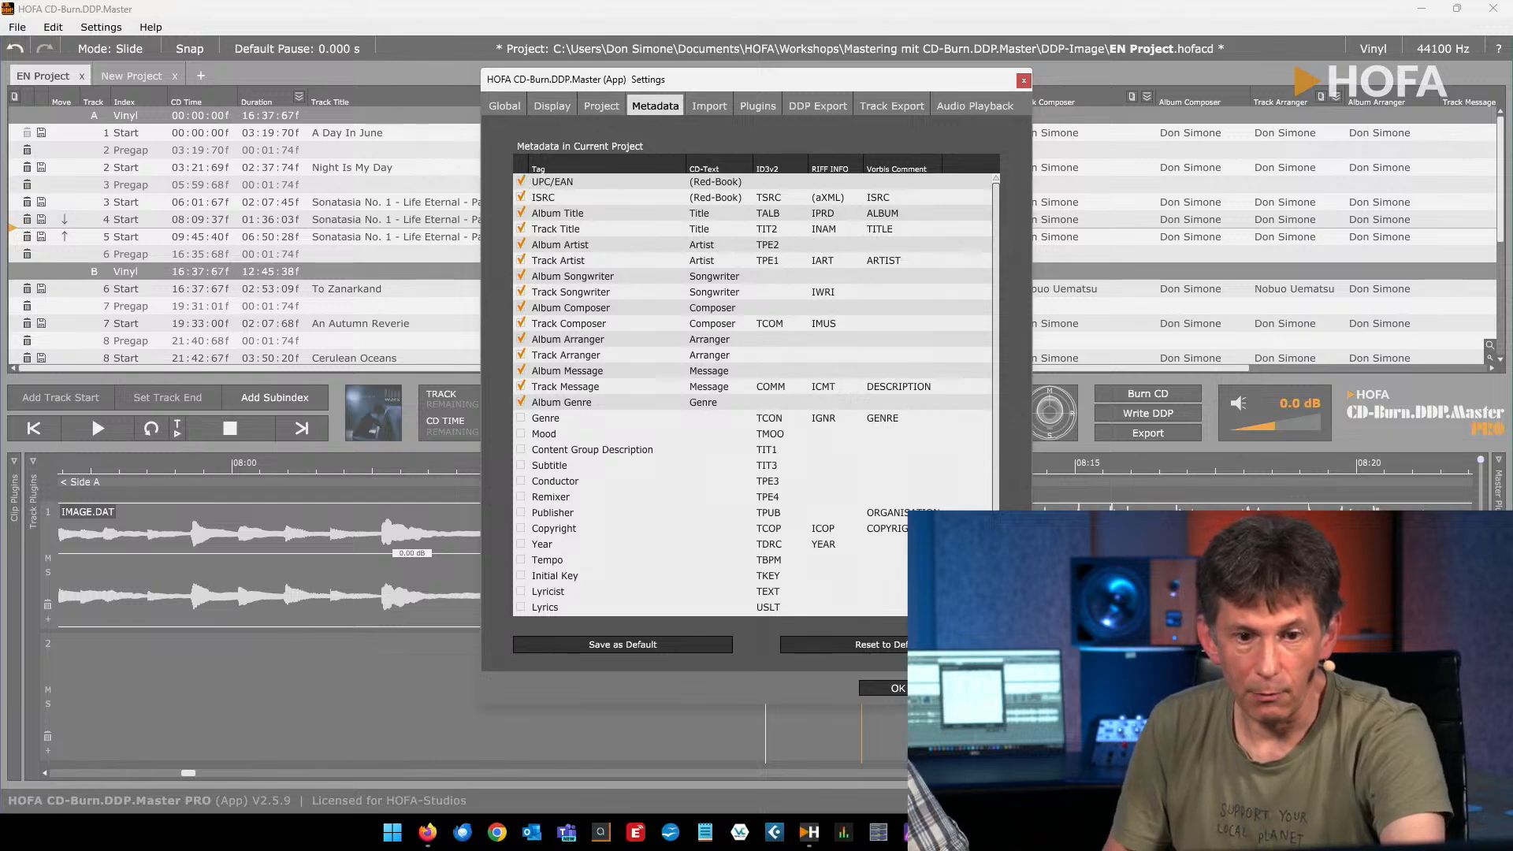
click(898, 687)
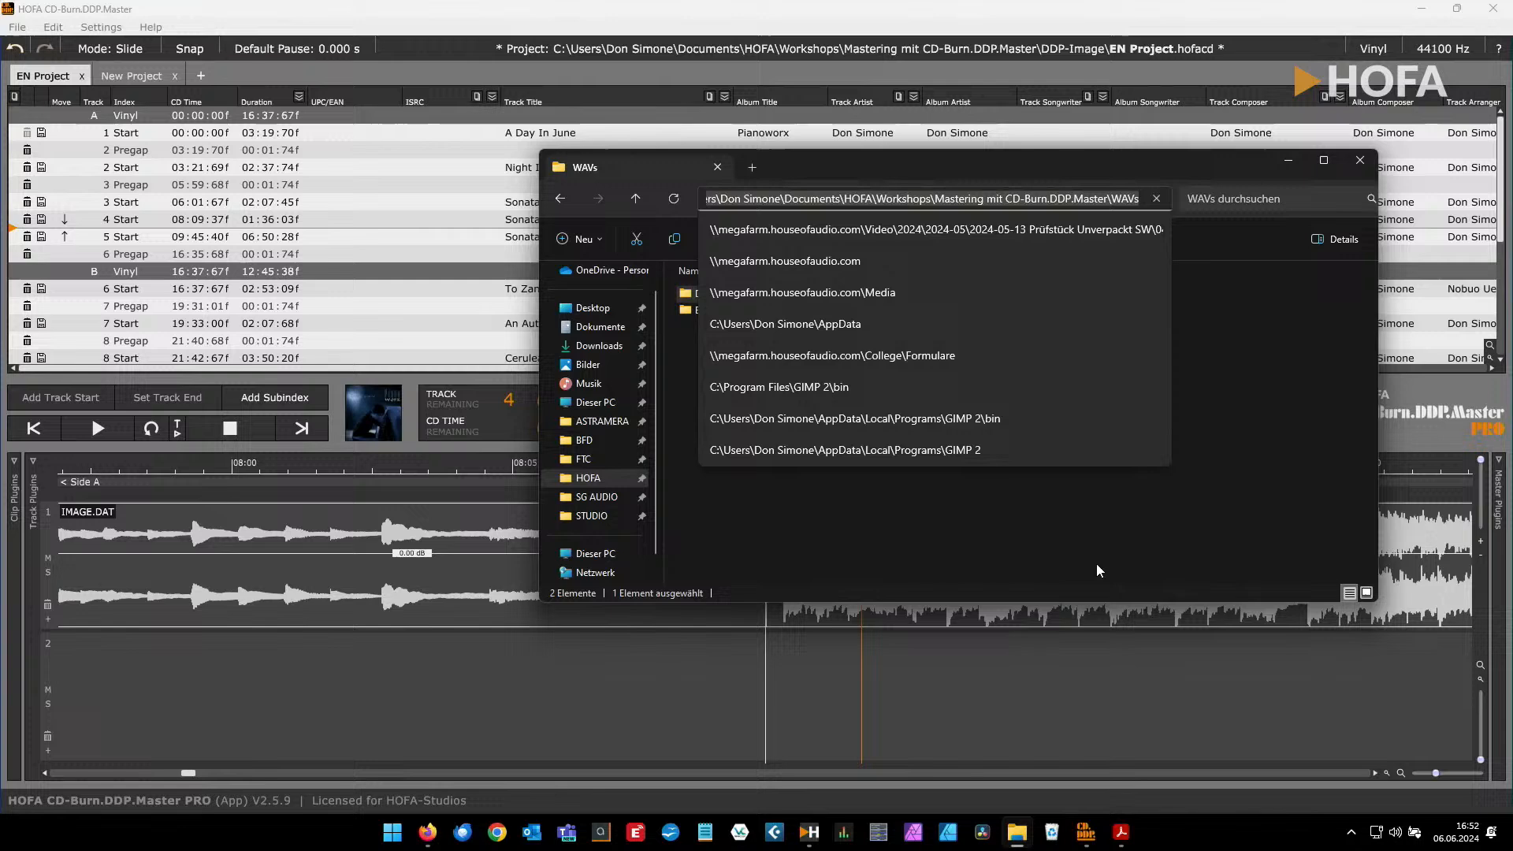
click(1095, 564)
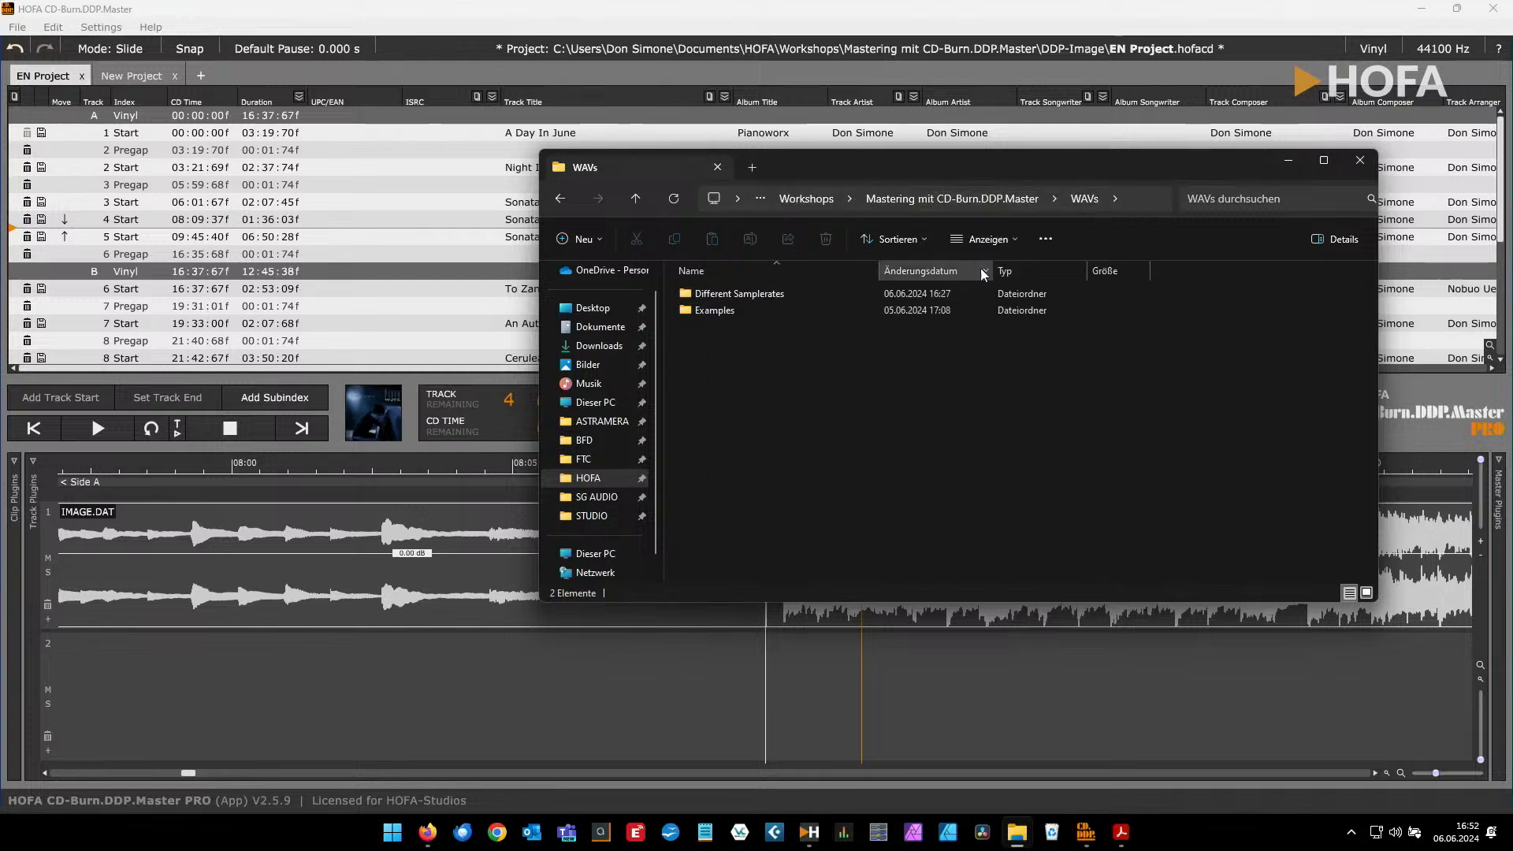
click(1000, 199)
click(730, 397)
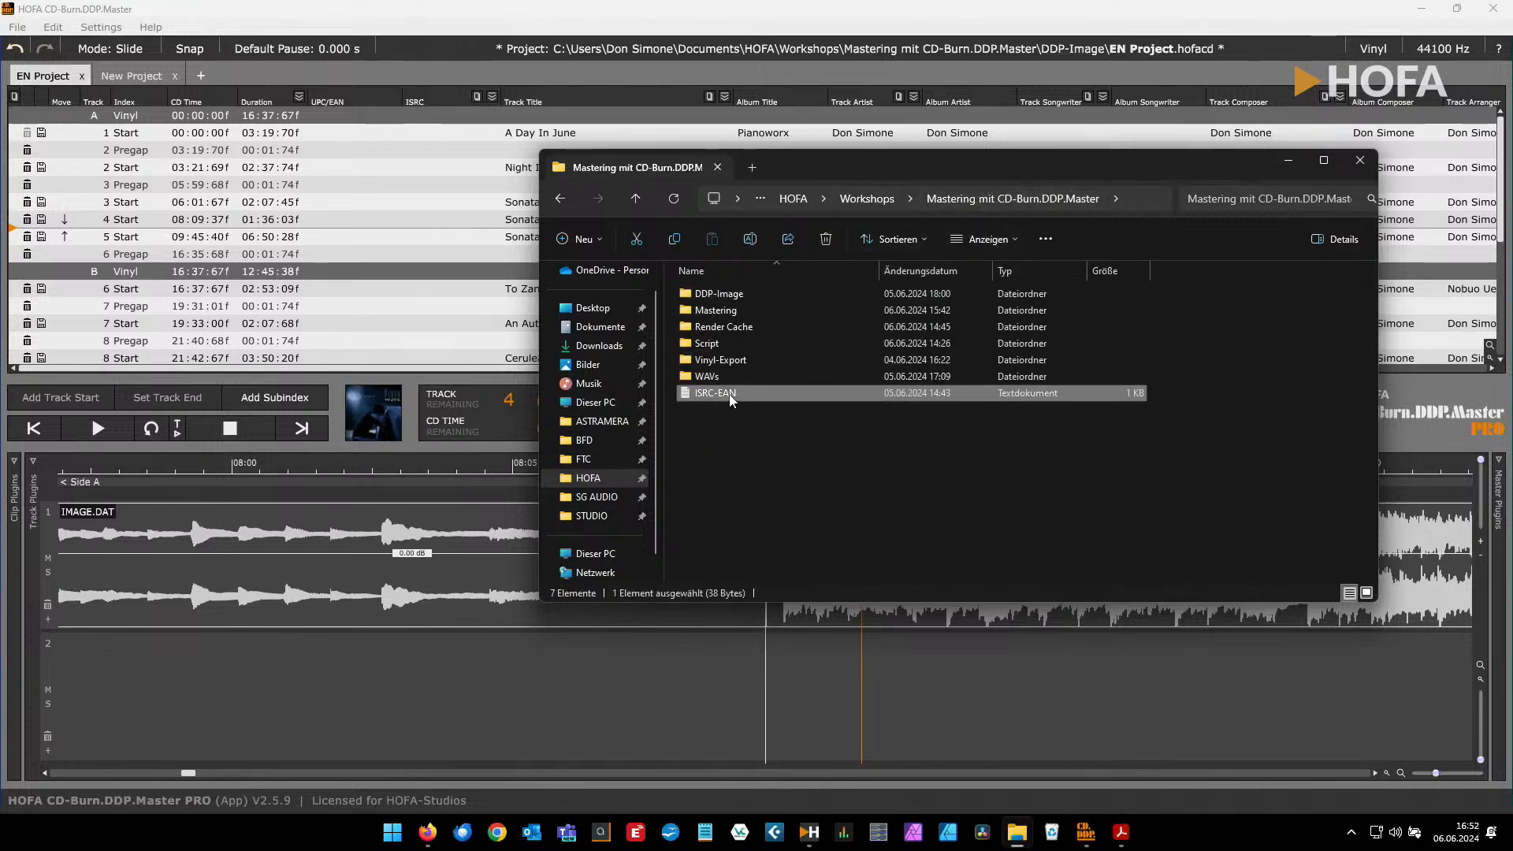
double_click(730, 397)
drag(247, 180, 157, 183)
key(ctrl+c)
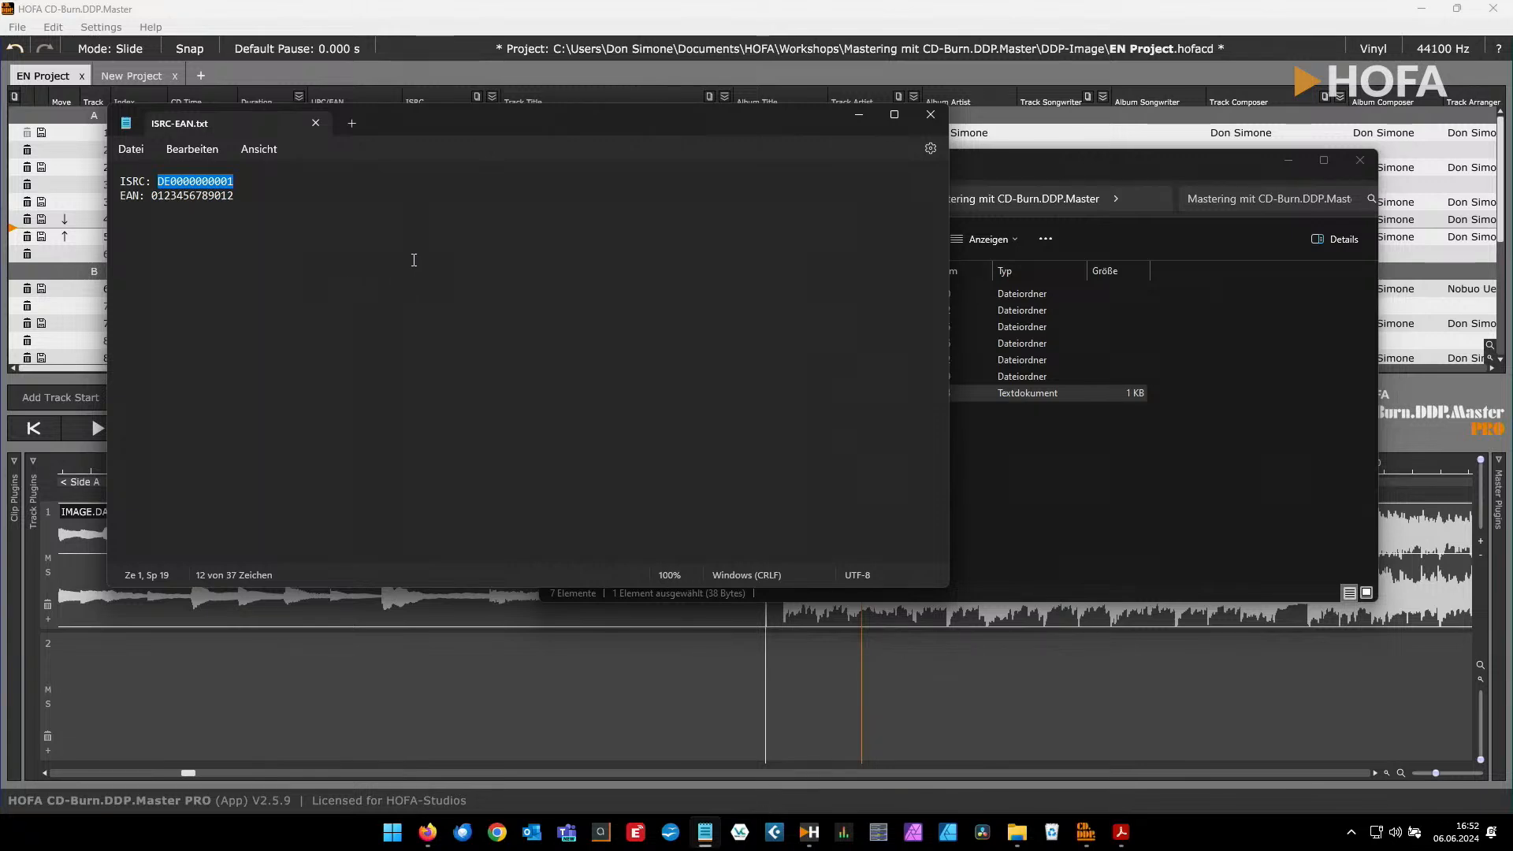
click(564, 9)
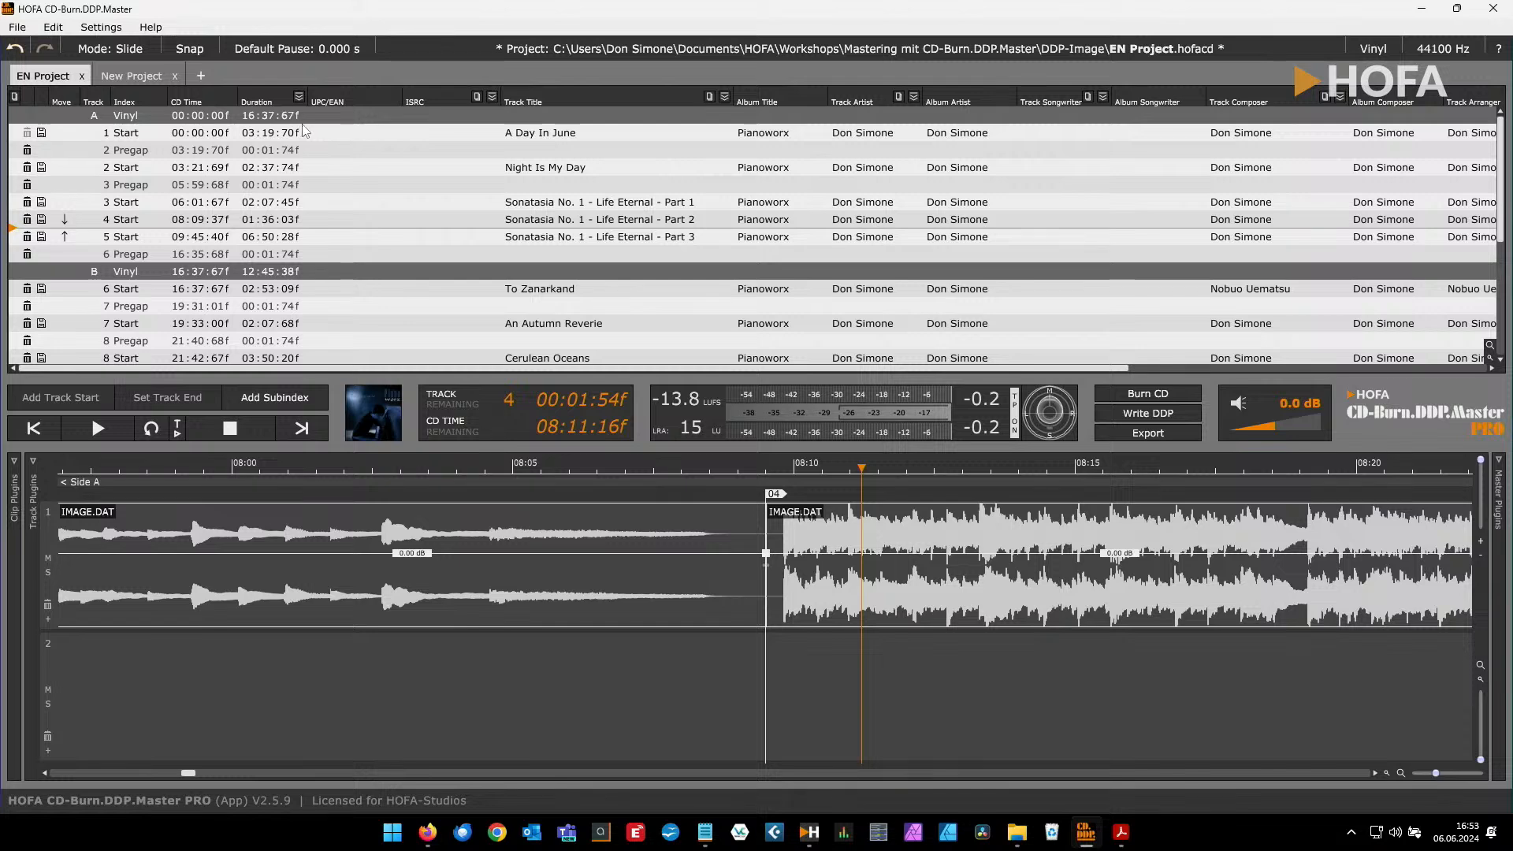
click(1372, 49)
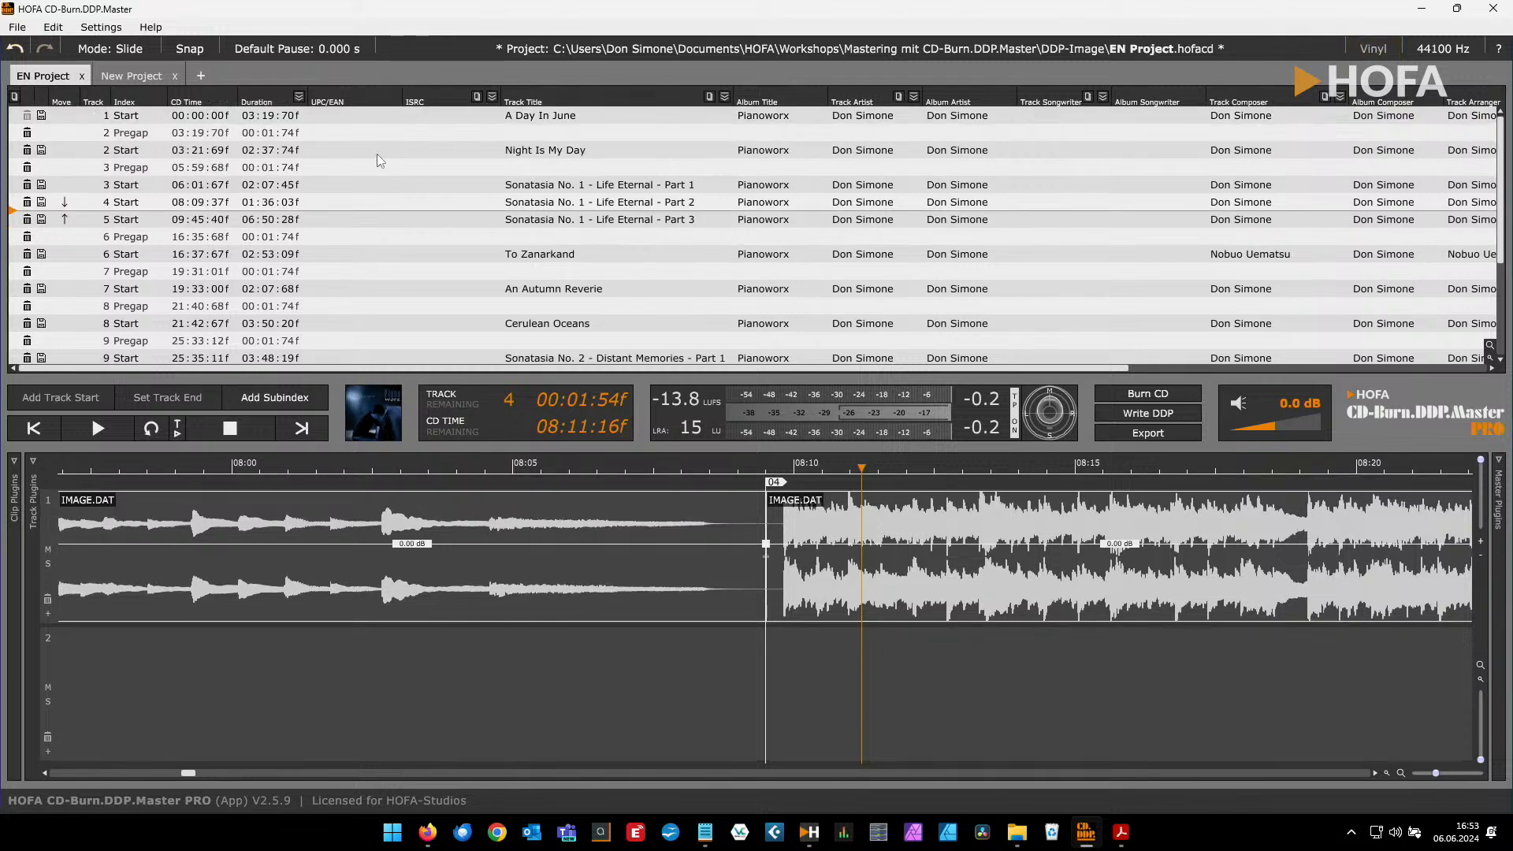
double_click(420, 115)
key(ctrl+v)
double_click(441, 151)
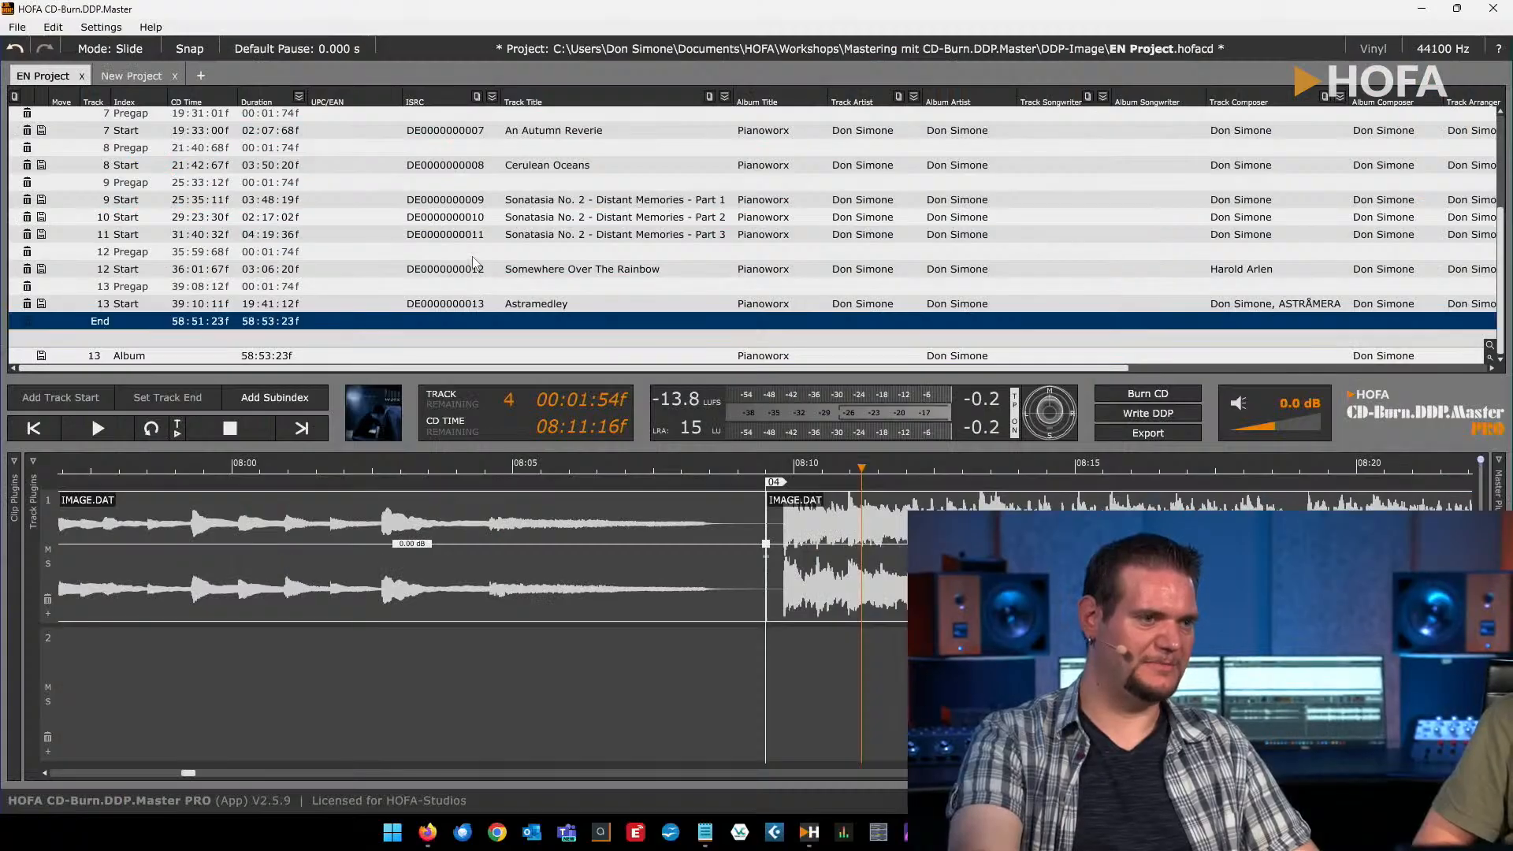
scroll(477, 268, up, 5)
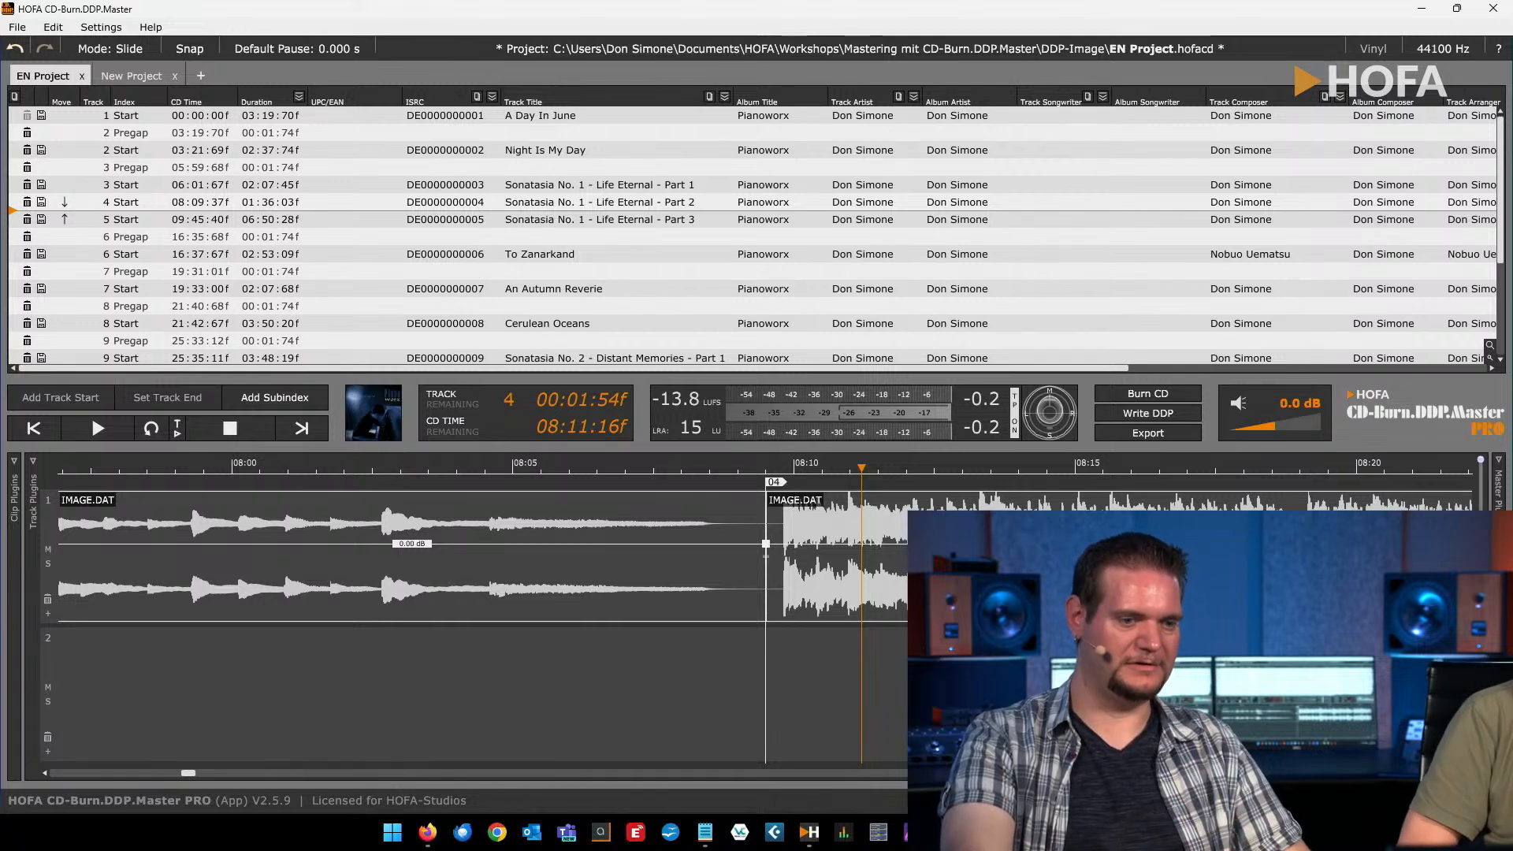
click(948, 833)
click(948, 833)
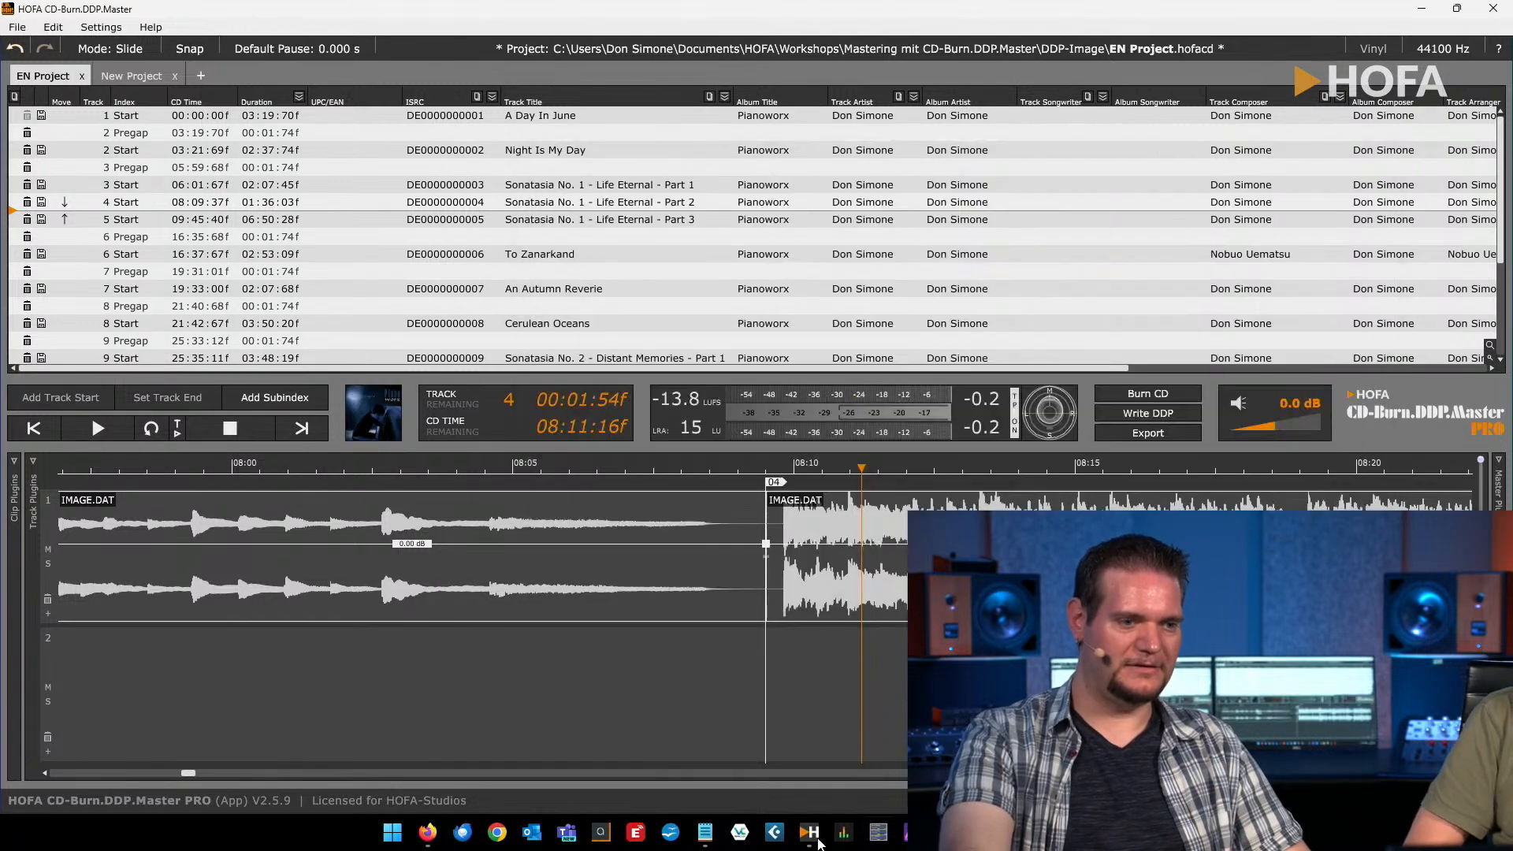
click(704, 833)
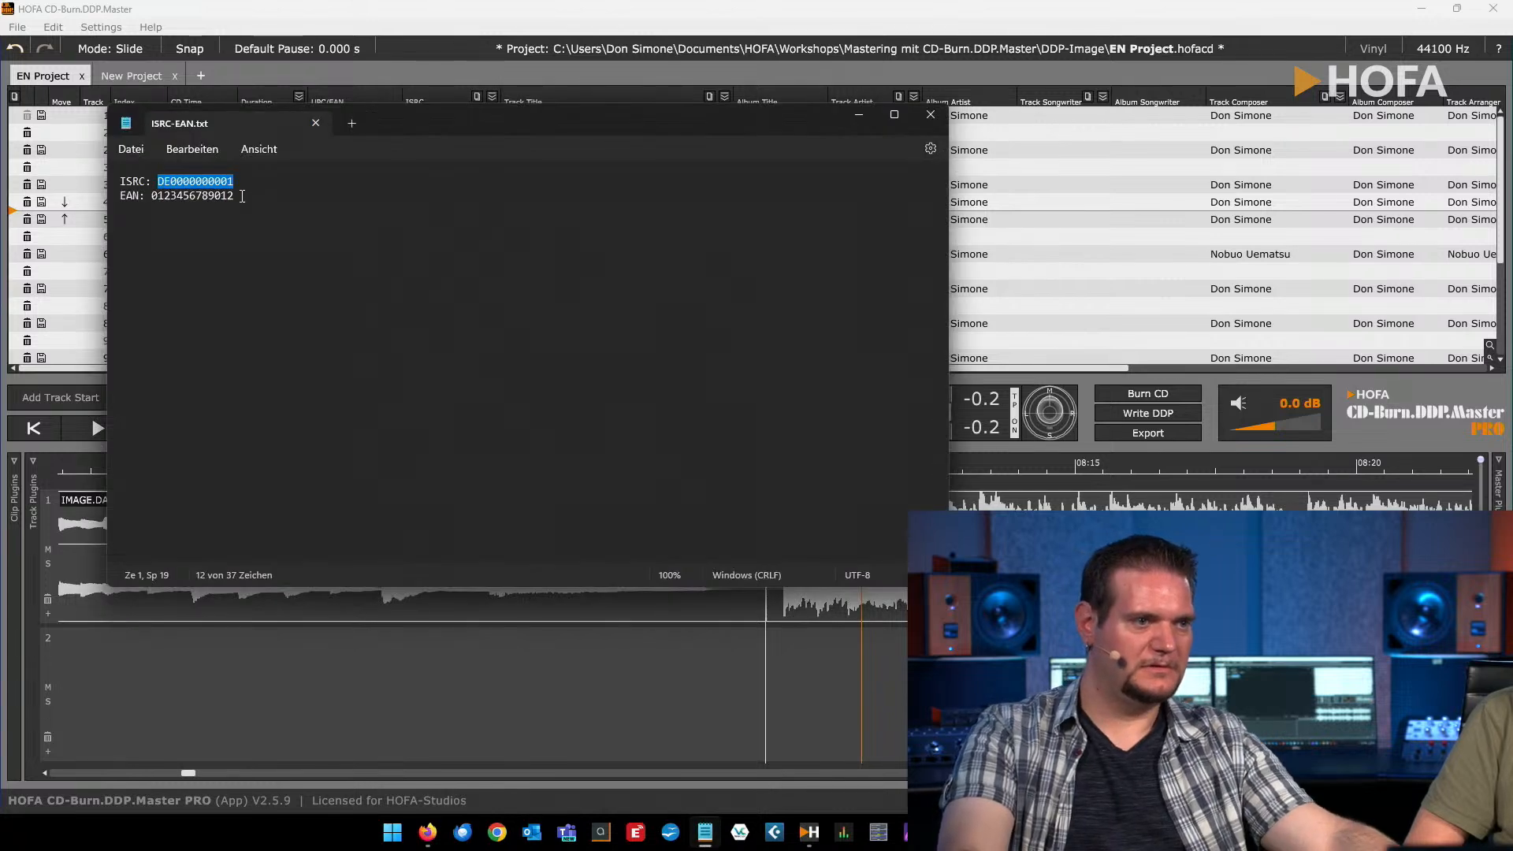
drag(242, 196, 160, 203)
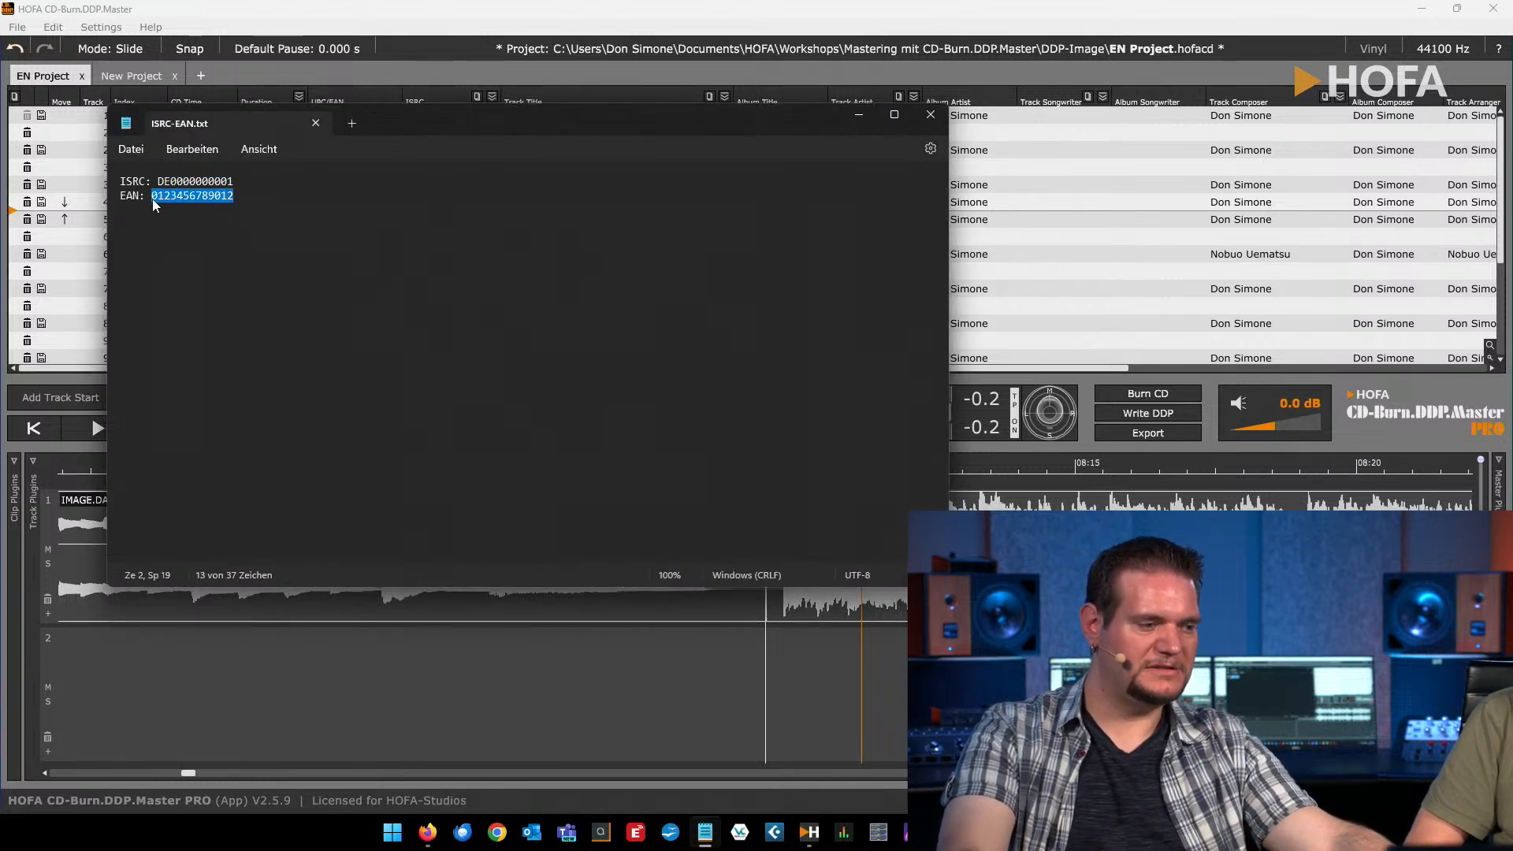
click(859, 115)
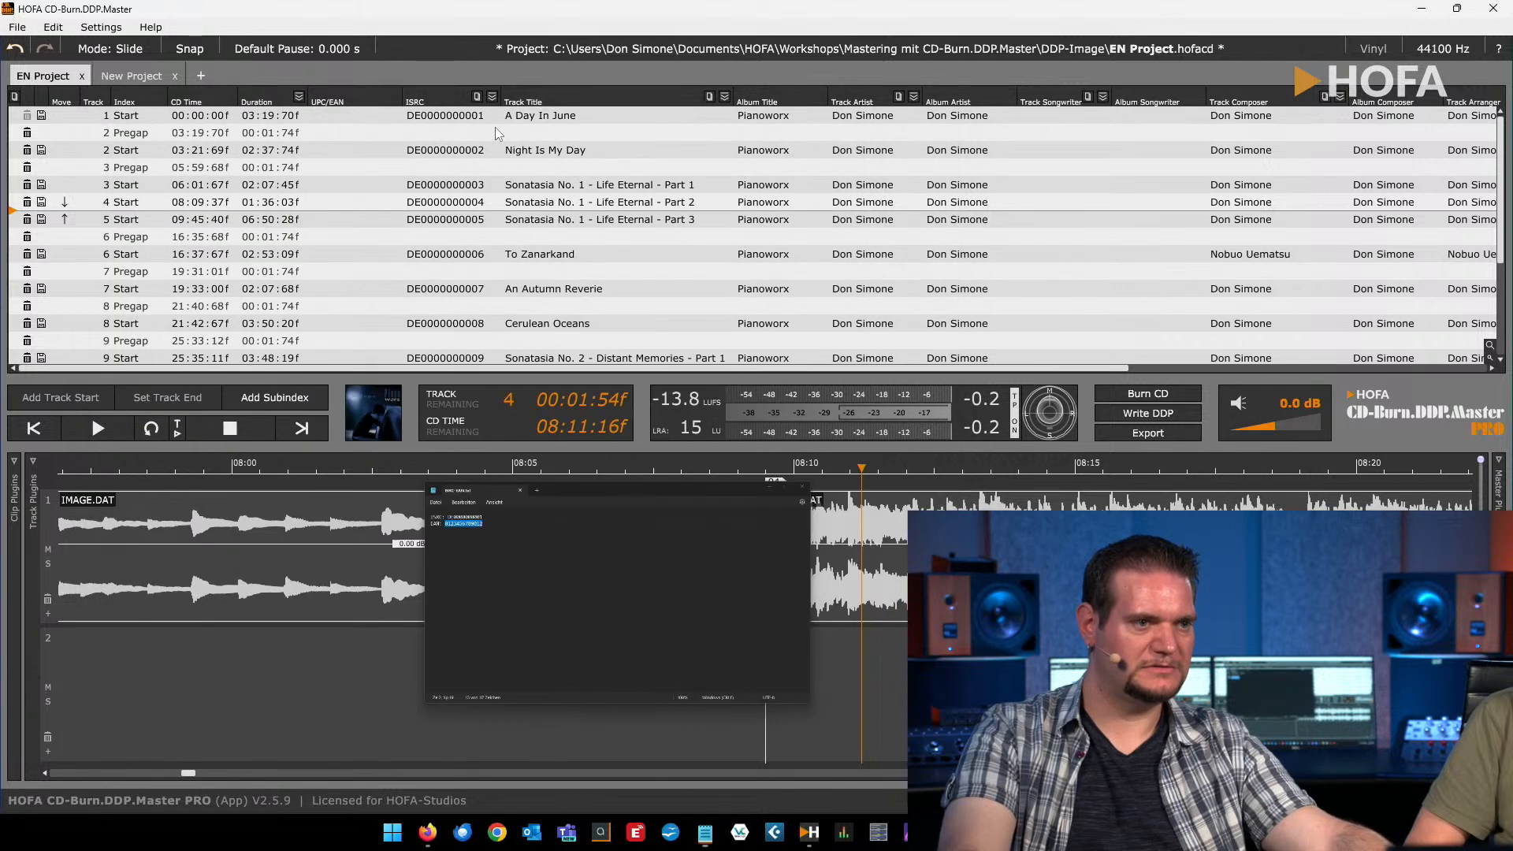
double_click(335, 115)
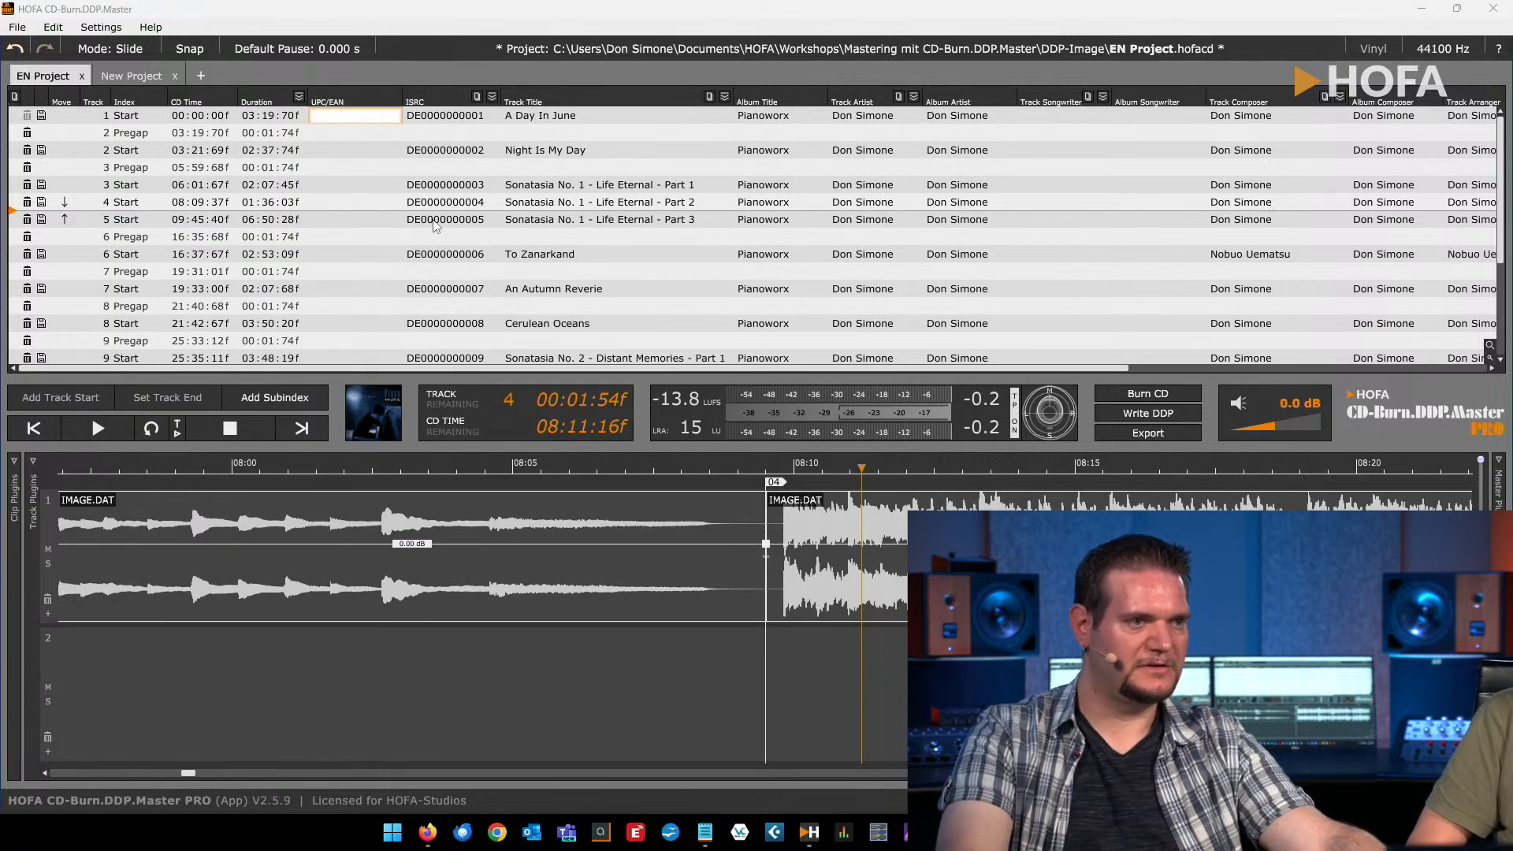
key(ctrl+v)
key(Return)
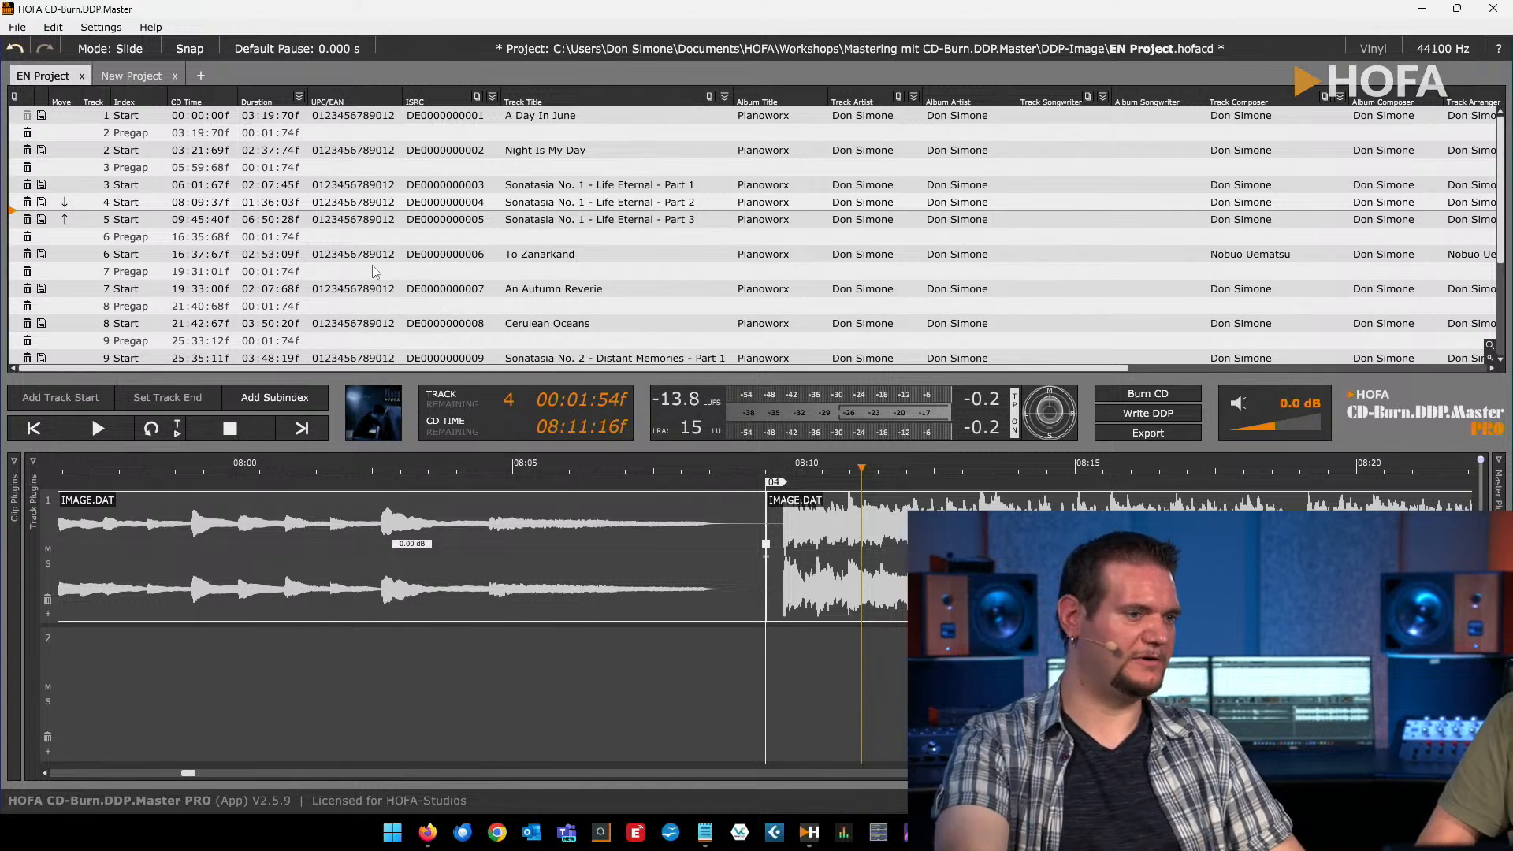
scroll(375, 272, down, 3)
scroll(375, 272, up, 3)
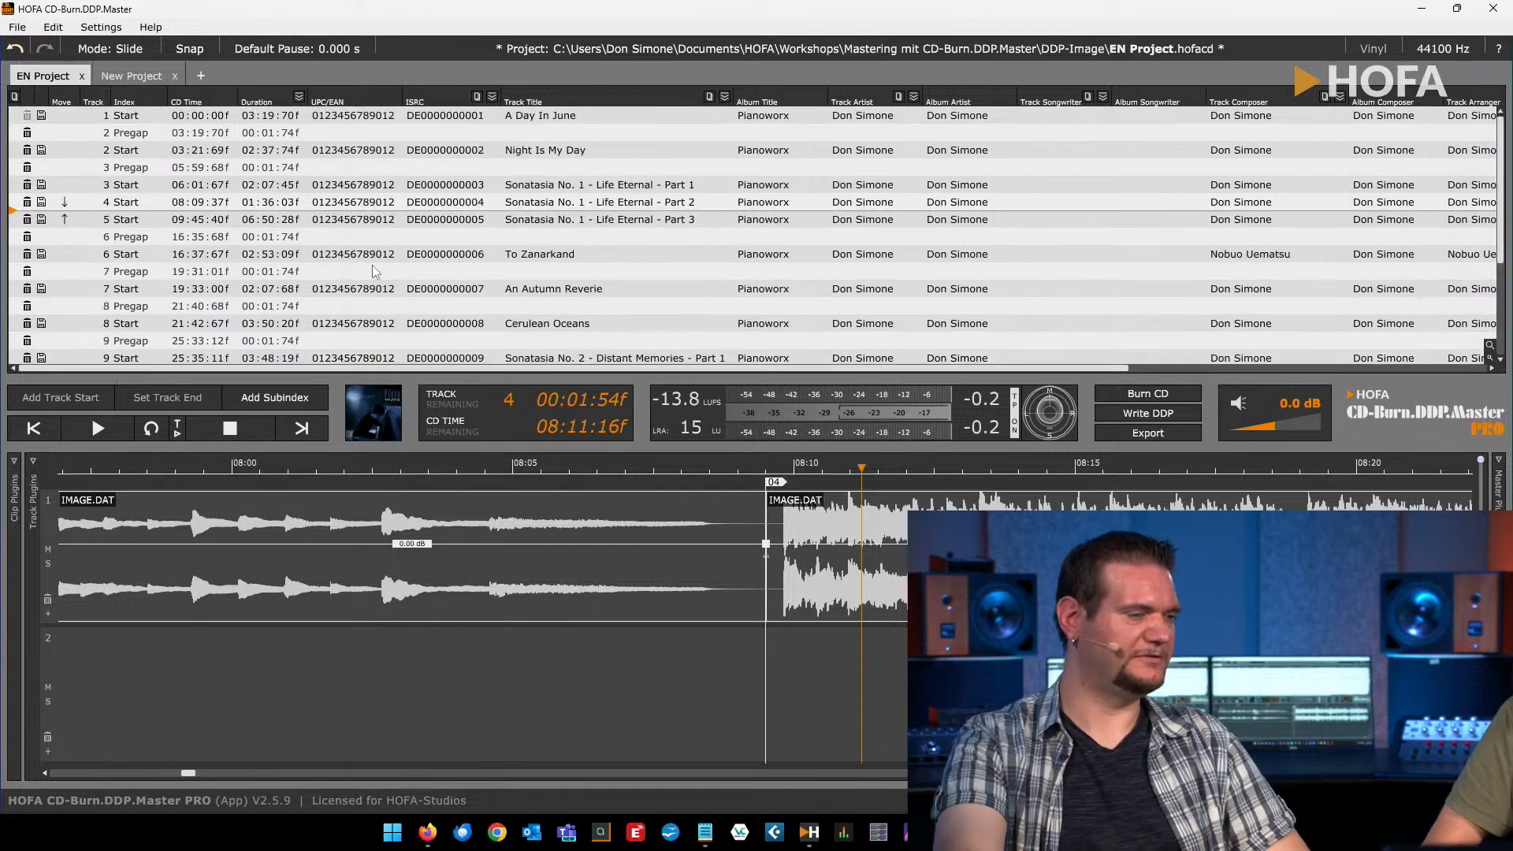
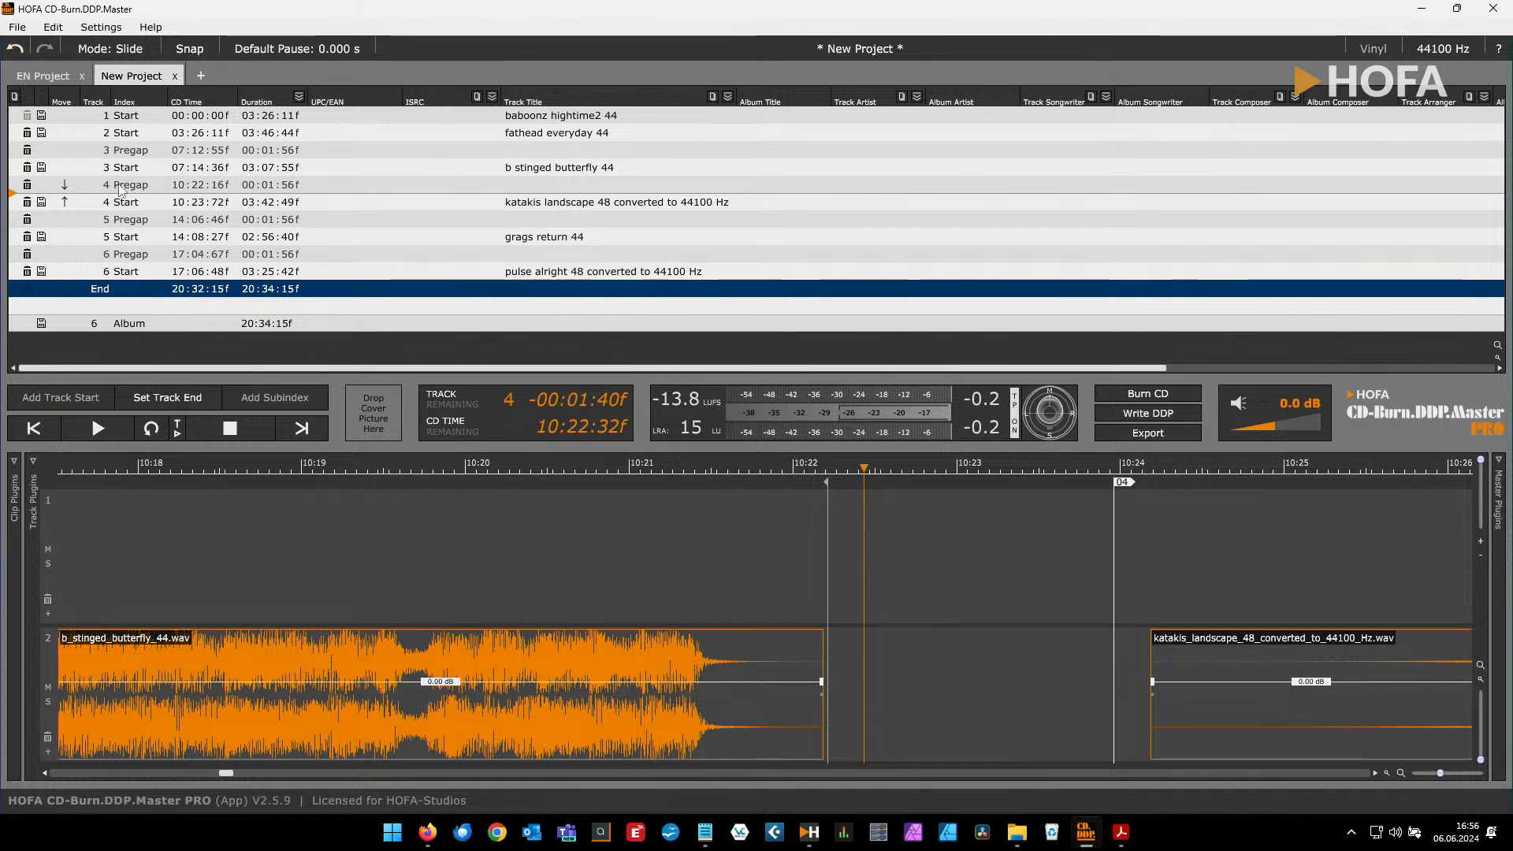
Delete the pregap of track 4 in the New Project and undo the deletion
click(27, 186)
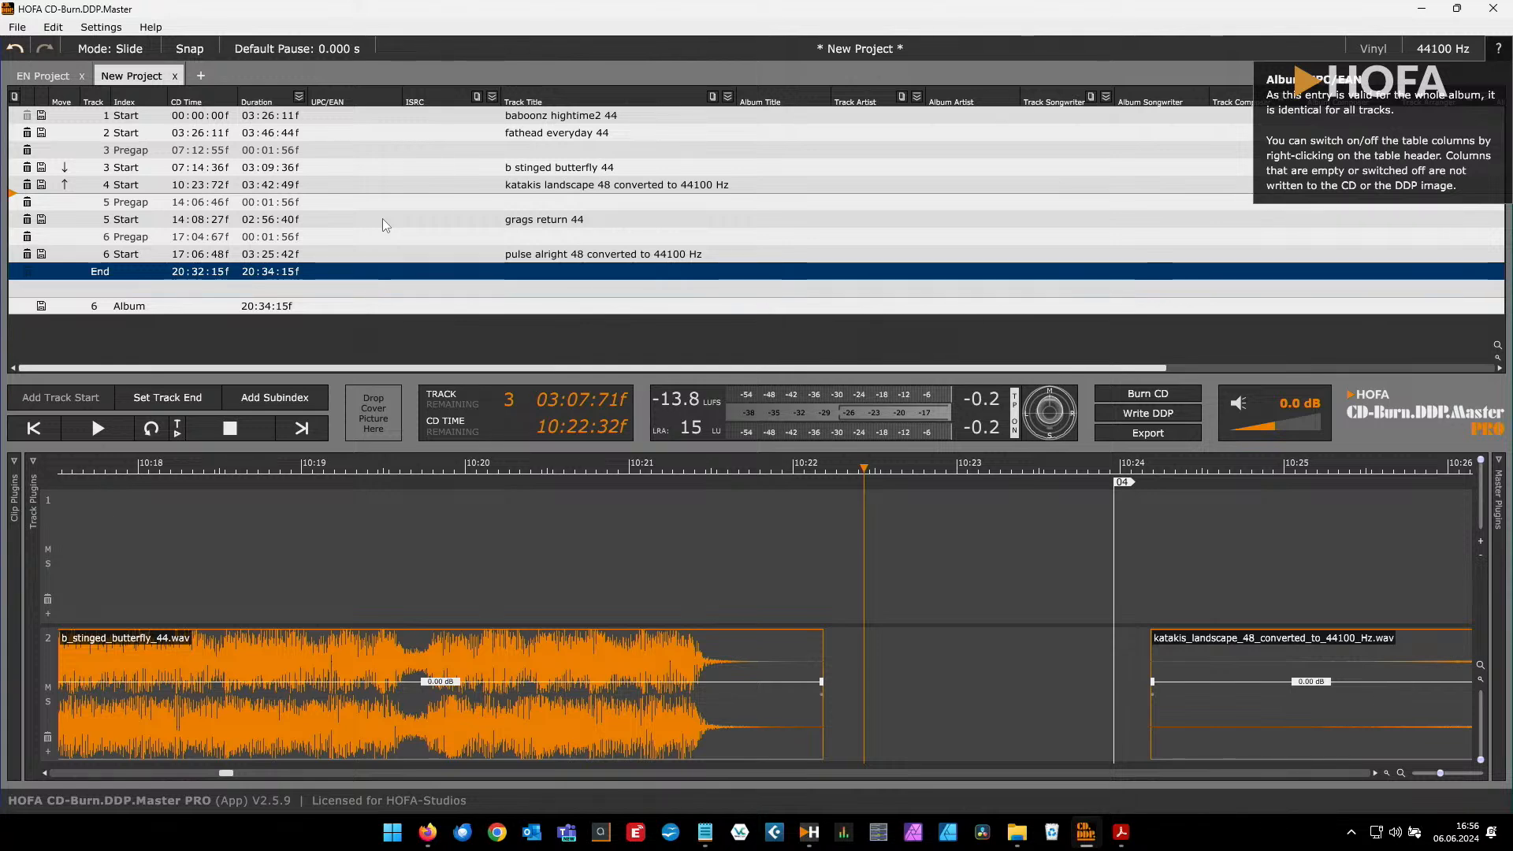
click(14, 48)
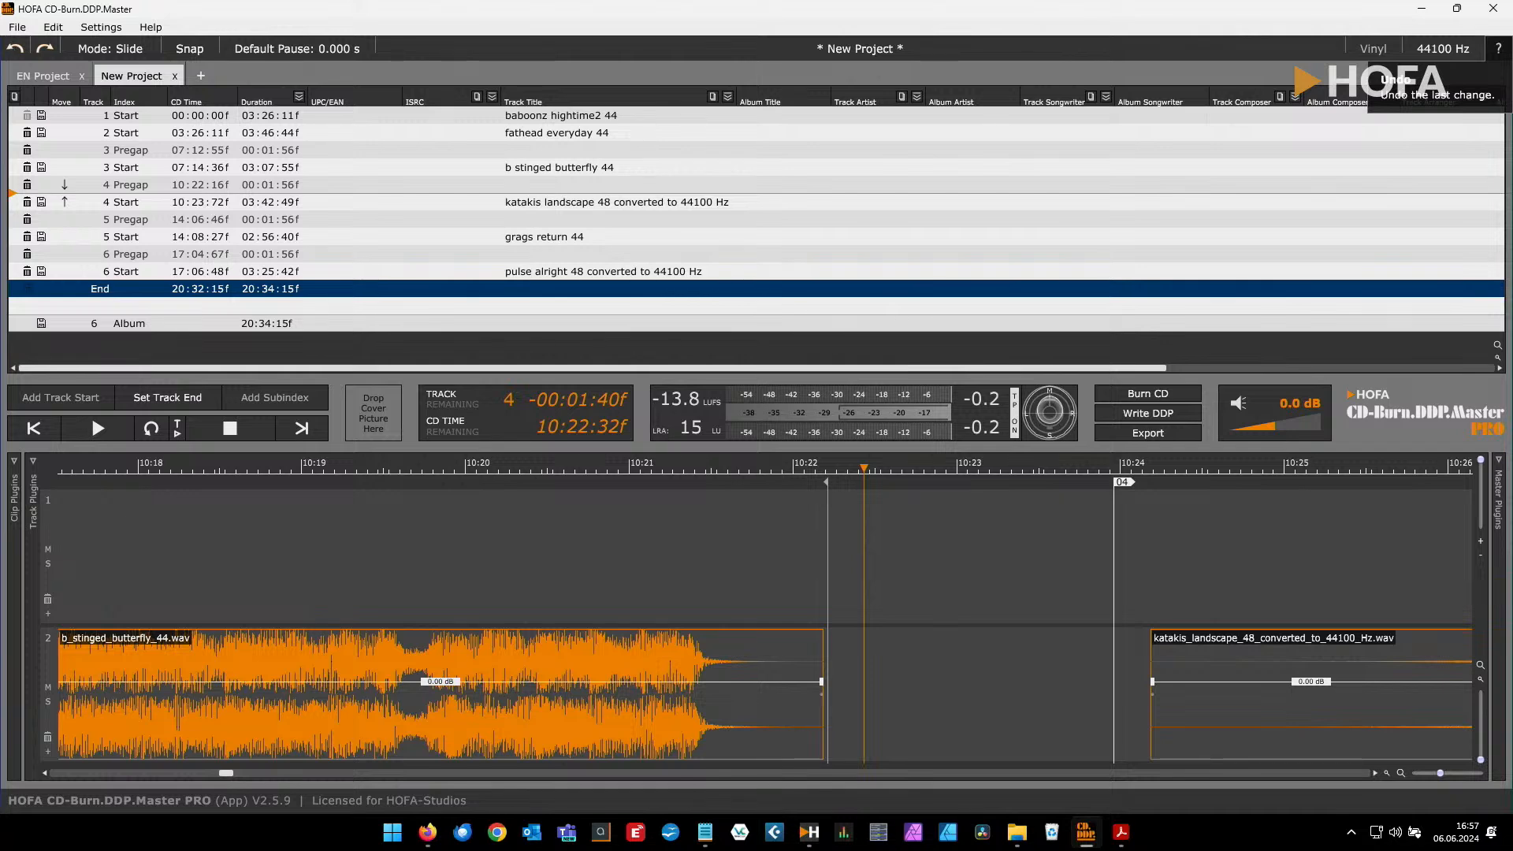
Play from about 10:20 across the pregap into track 4, pausing to examine the track time countdown and the pregap marker
click(560, 466)
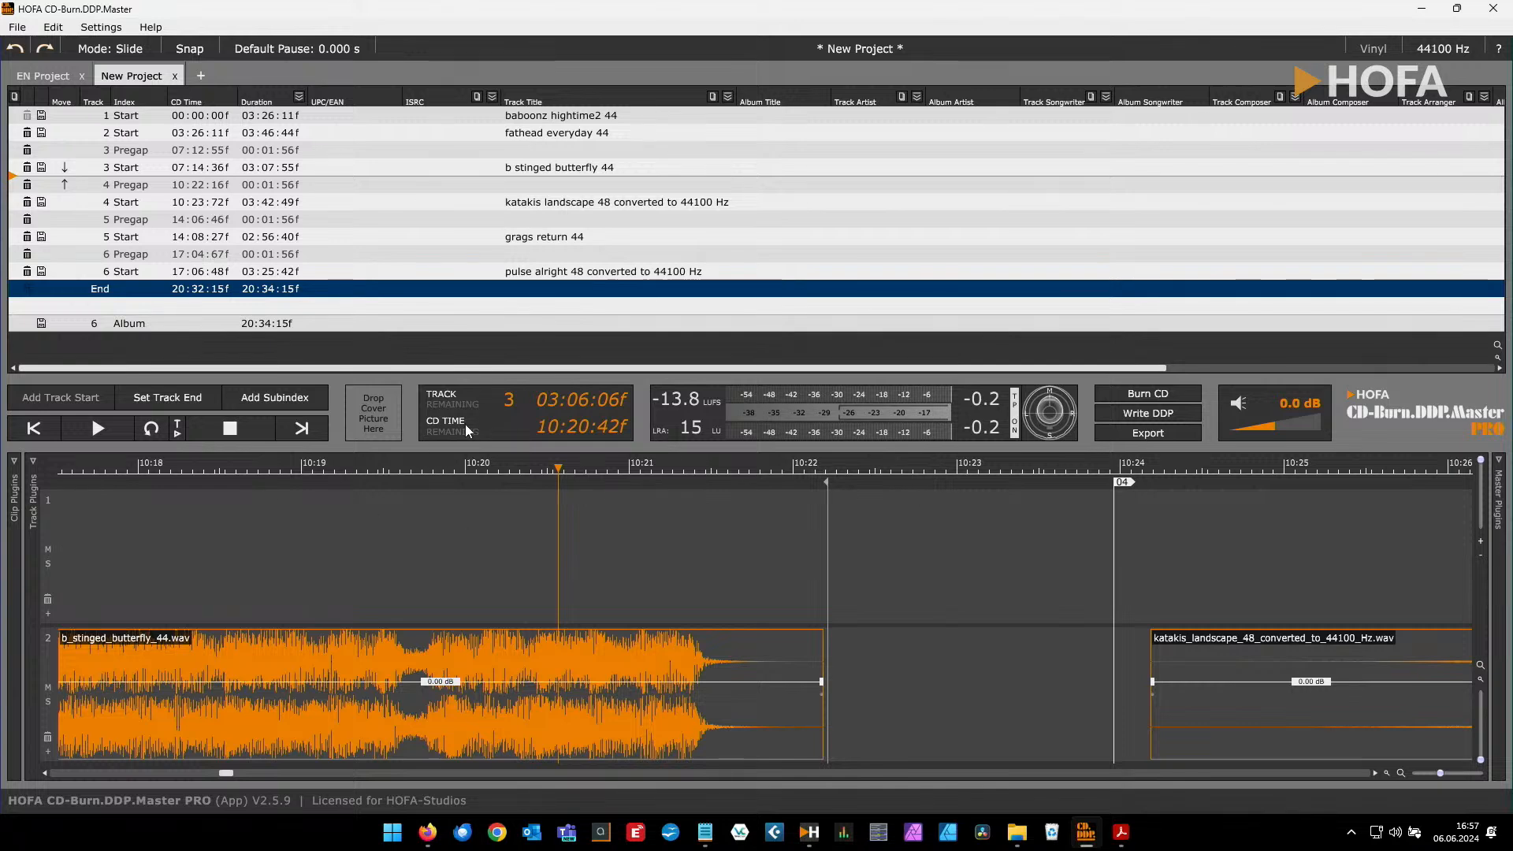
key(space)
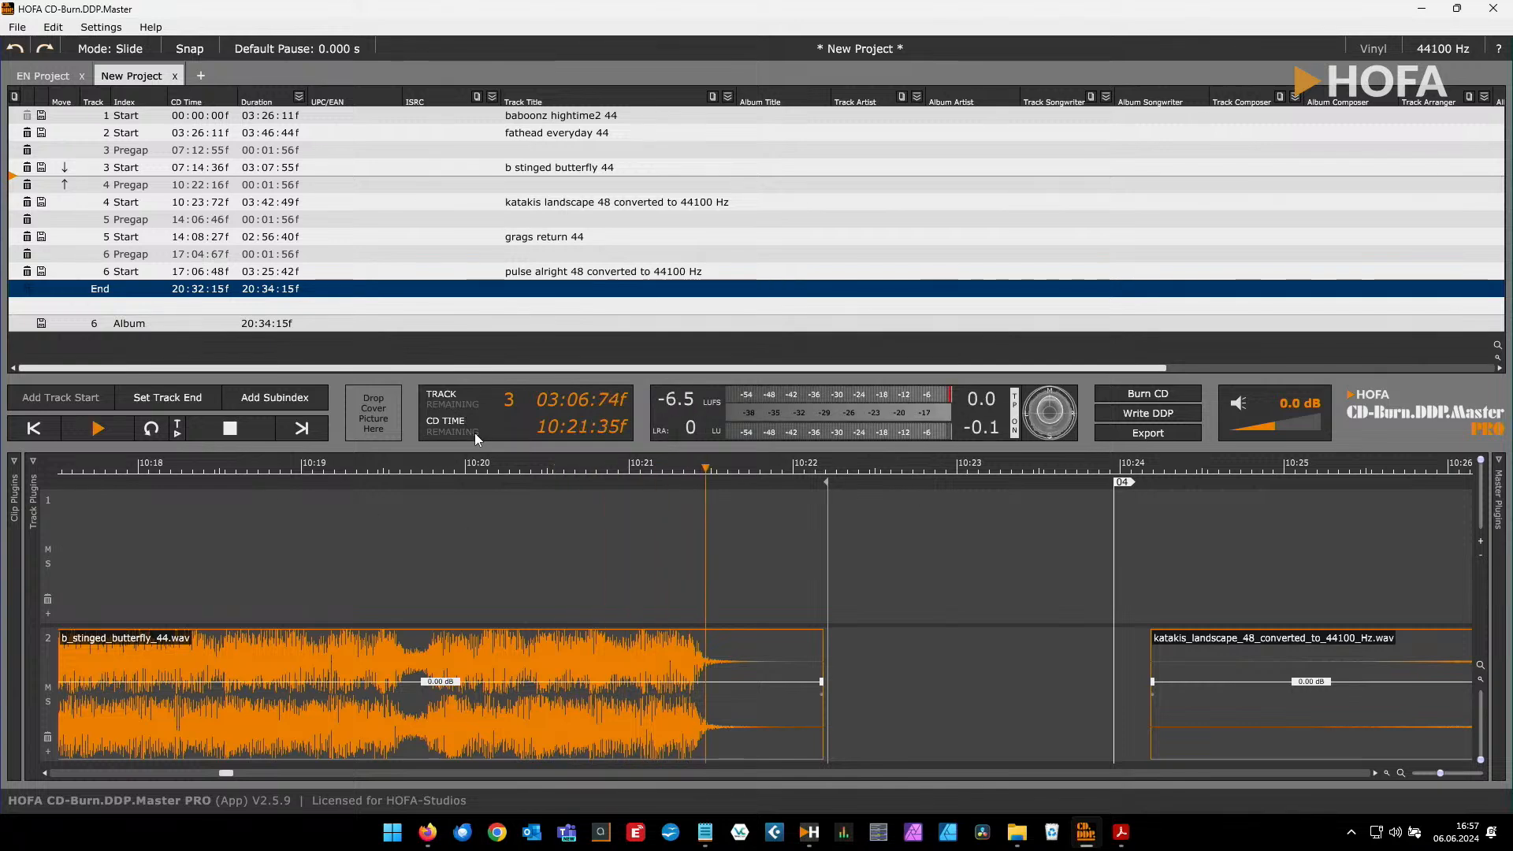
key(space)
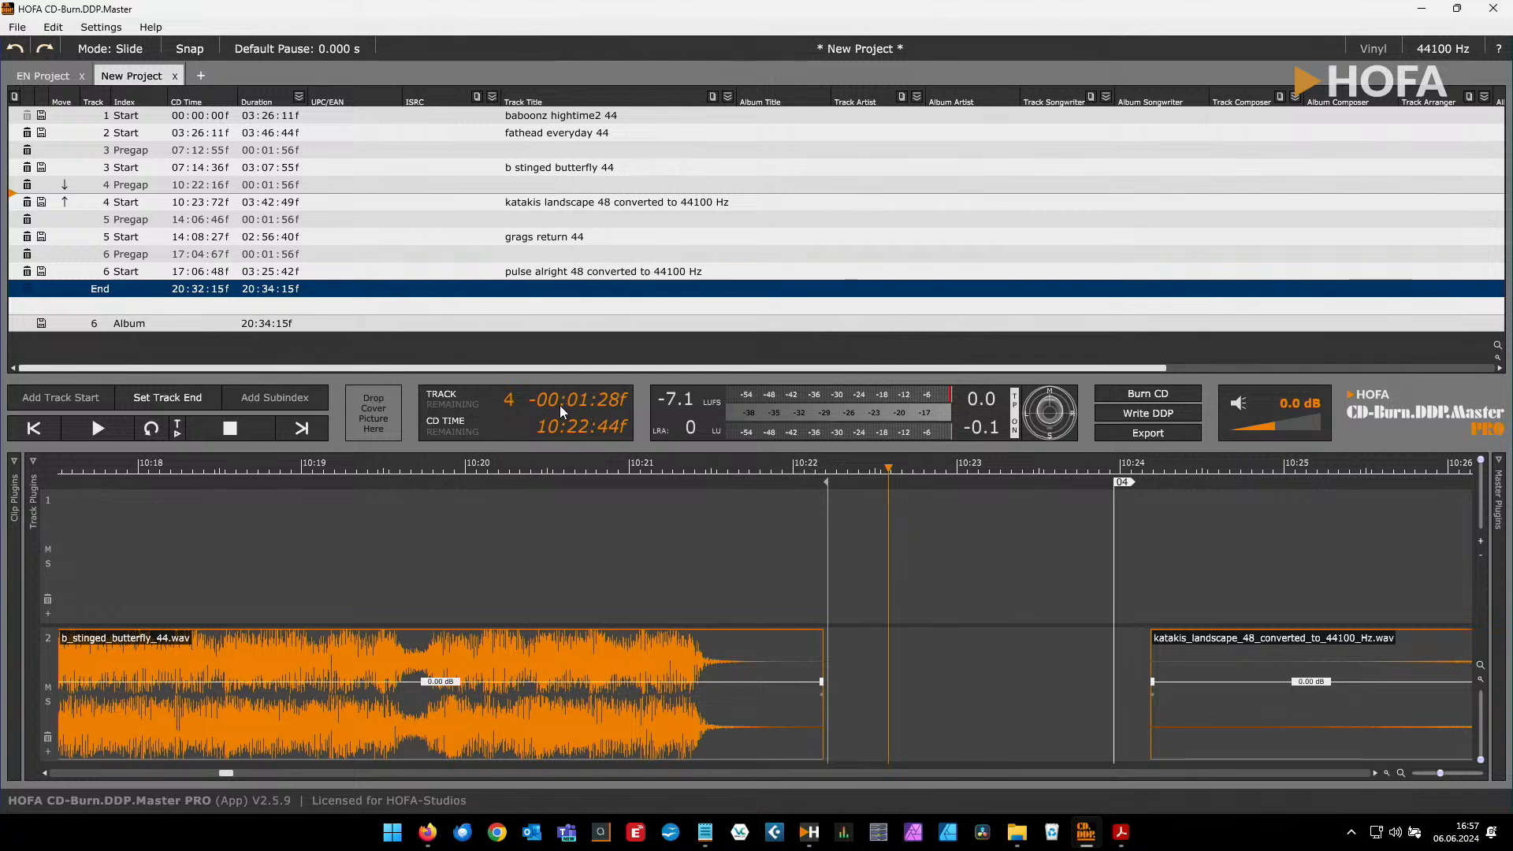
key(space)
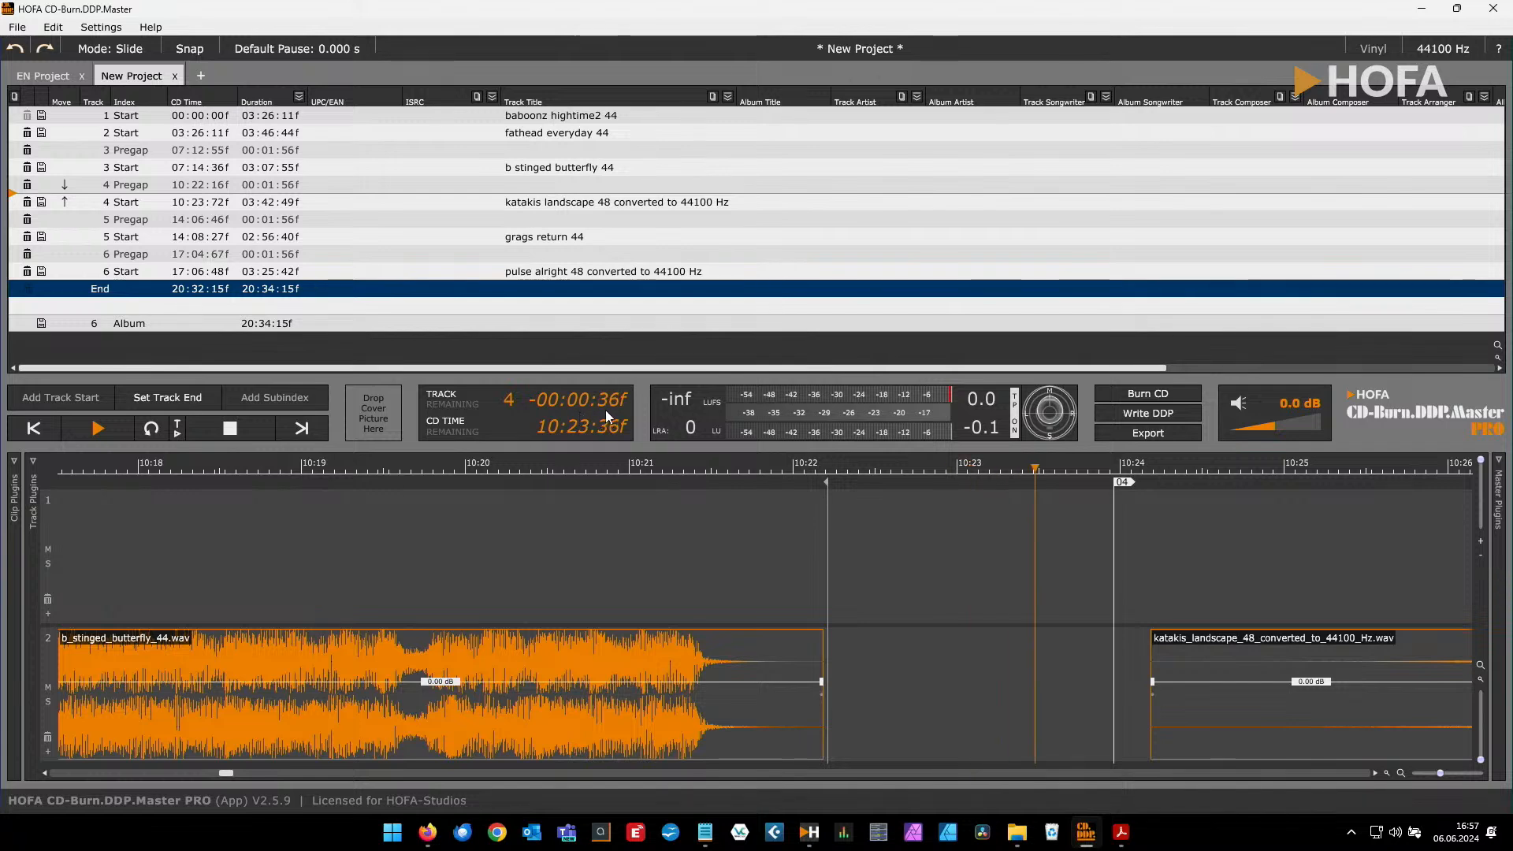
key(space)
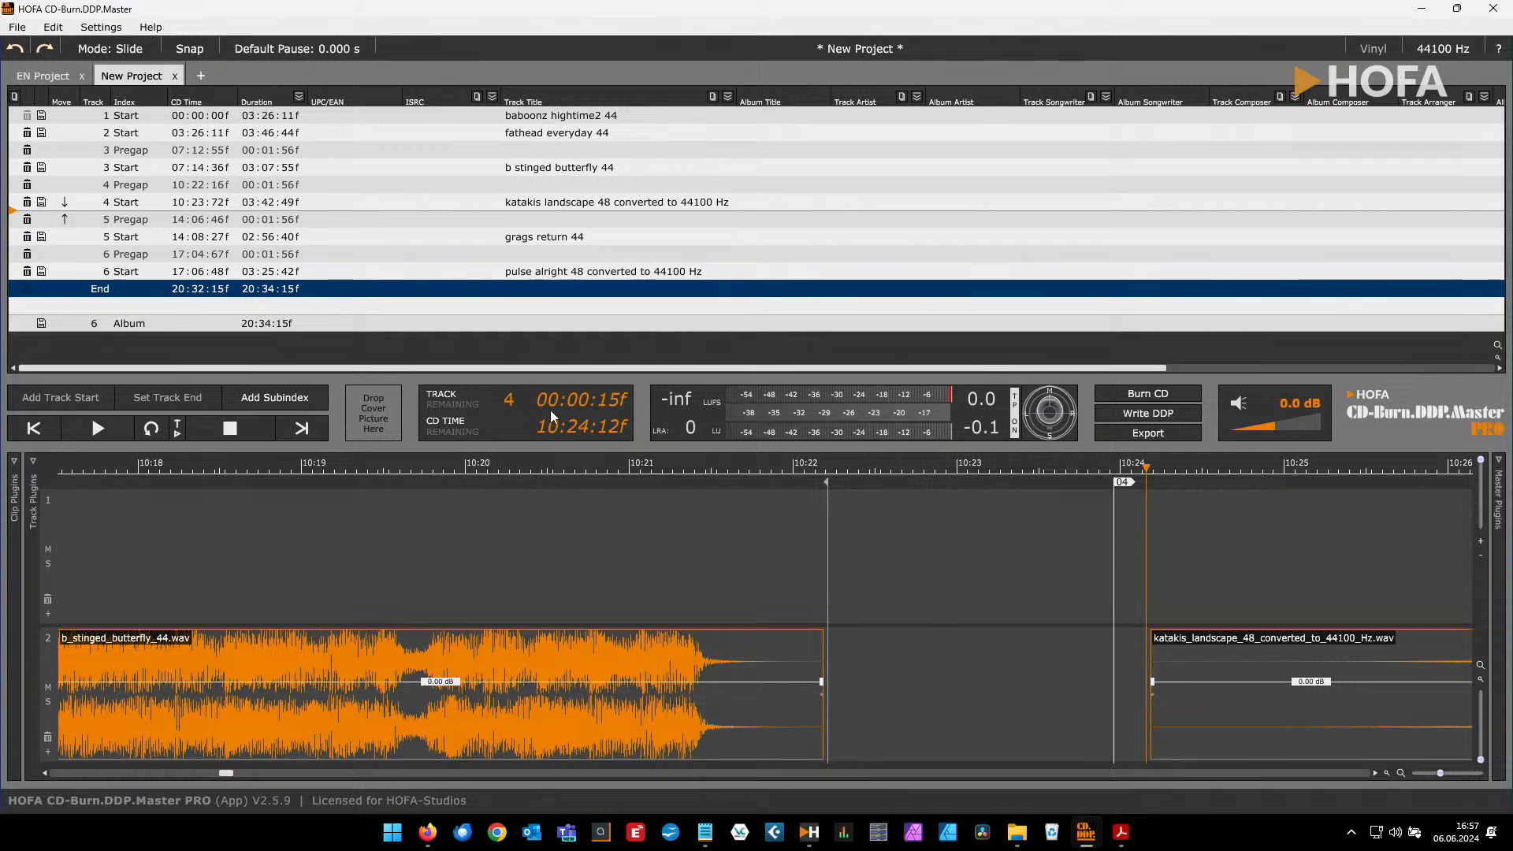
key(space)
key(space)
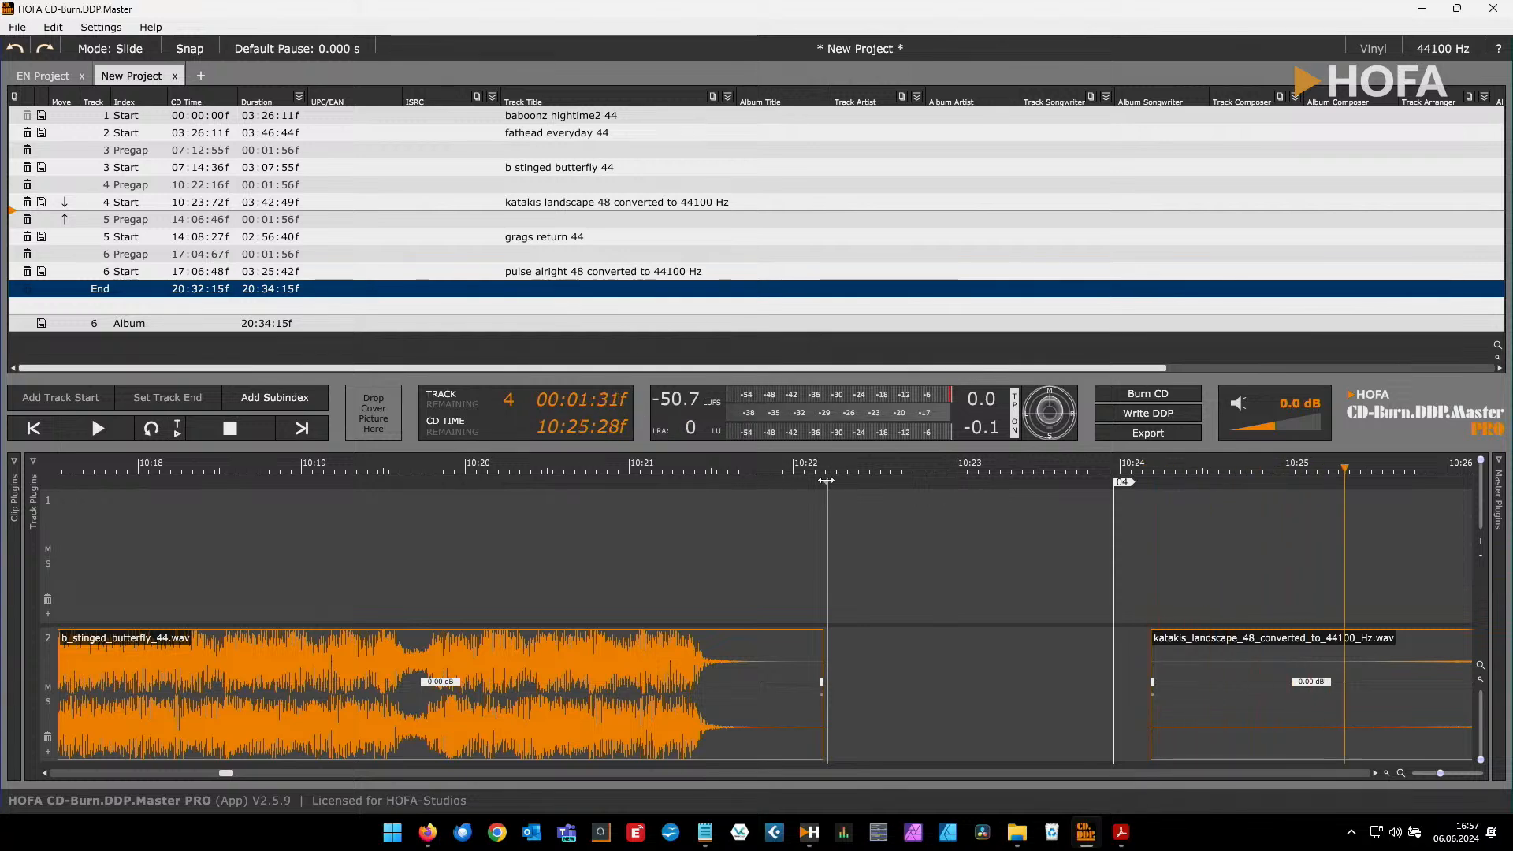
mouse_move(828, 483)
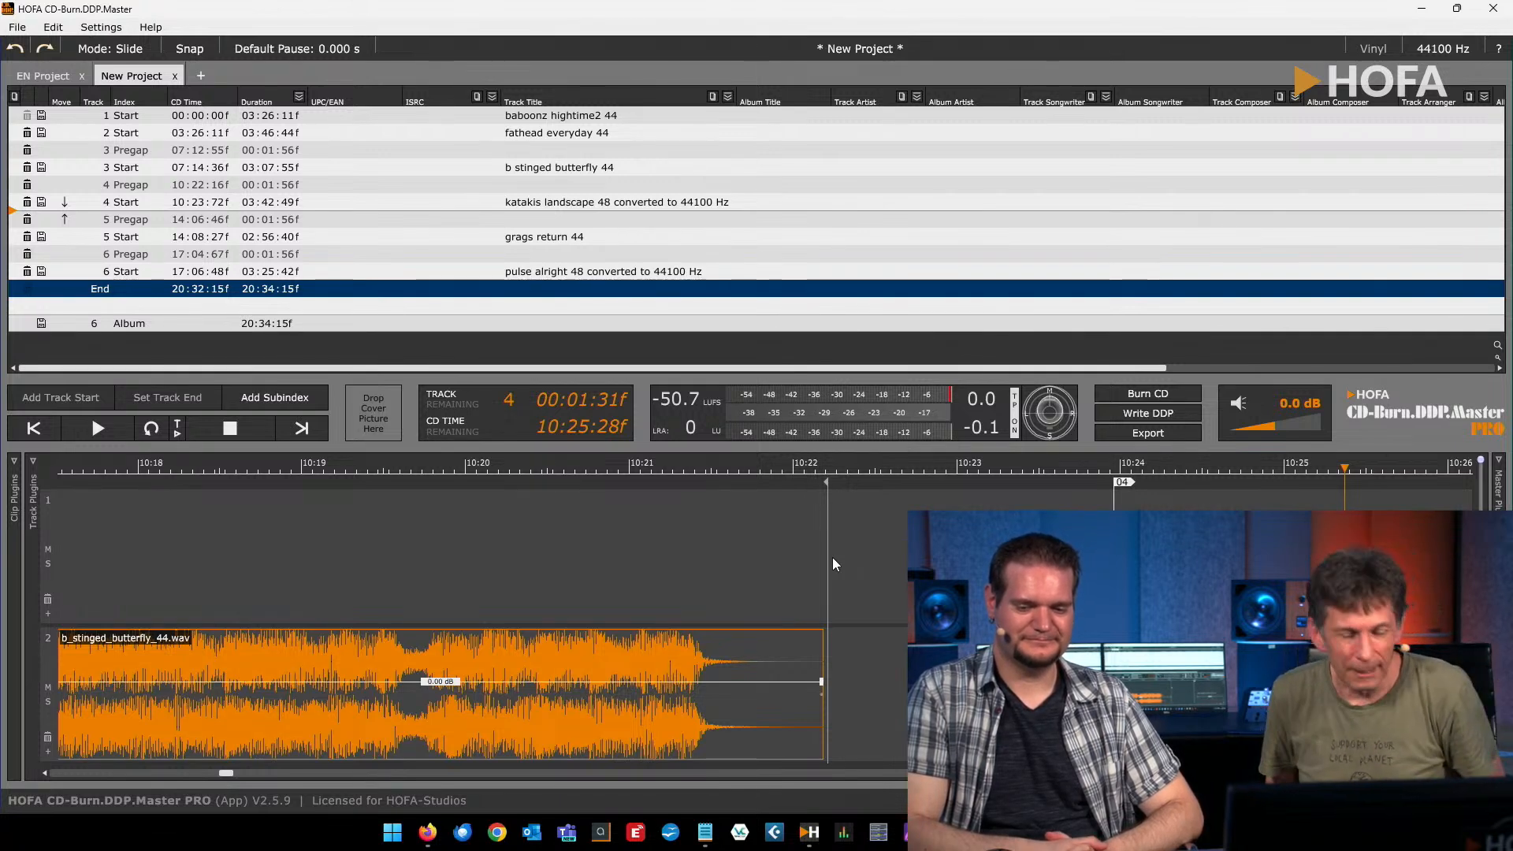
Open the export settings for saving all tracks as audio files and examine the available audio file formats
click(1146, 434)
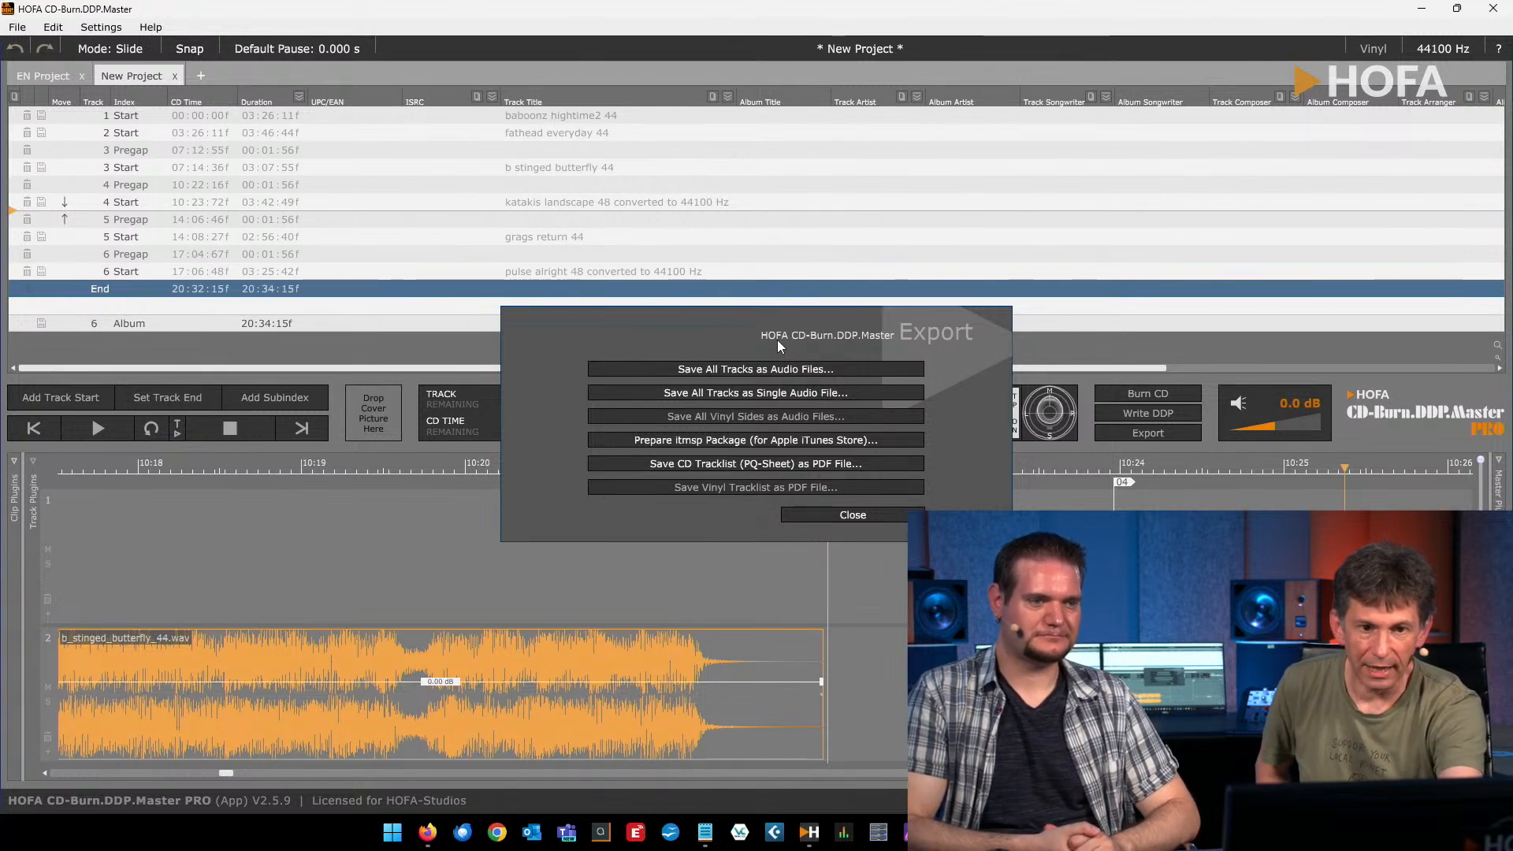
click(663, 372)
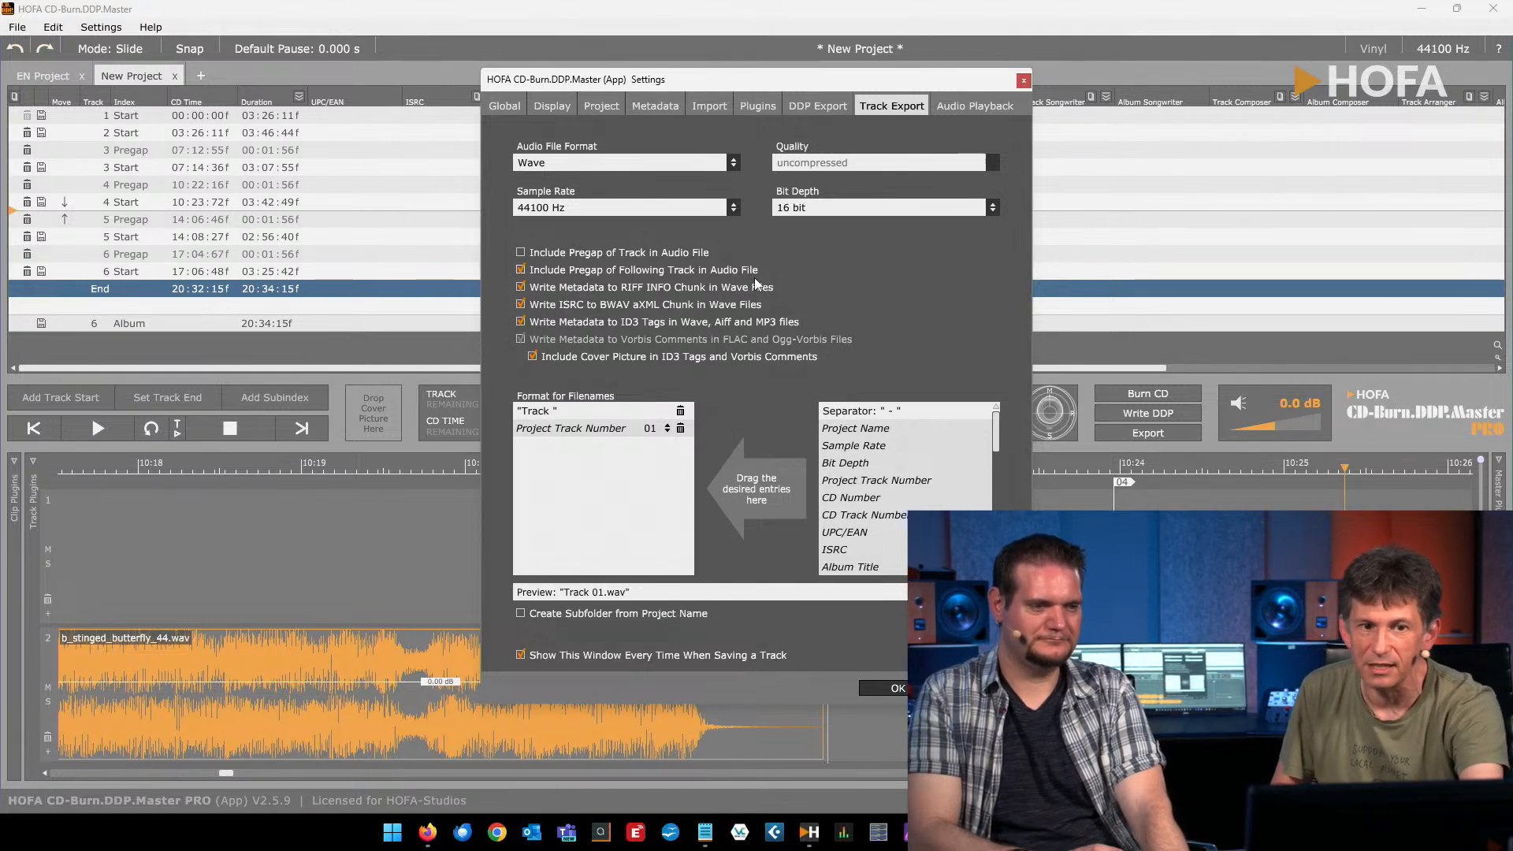
click(734, 163)
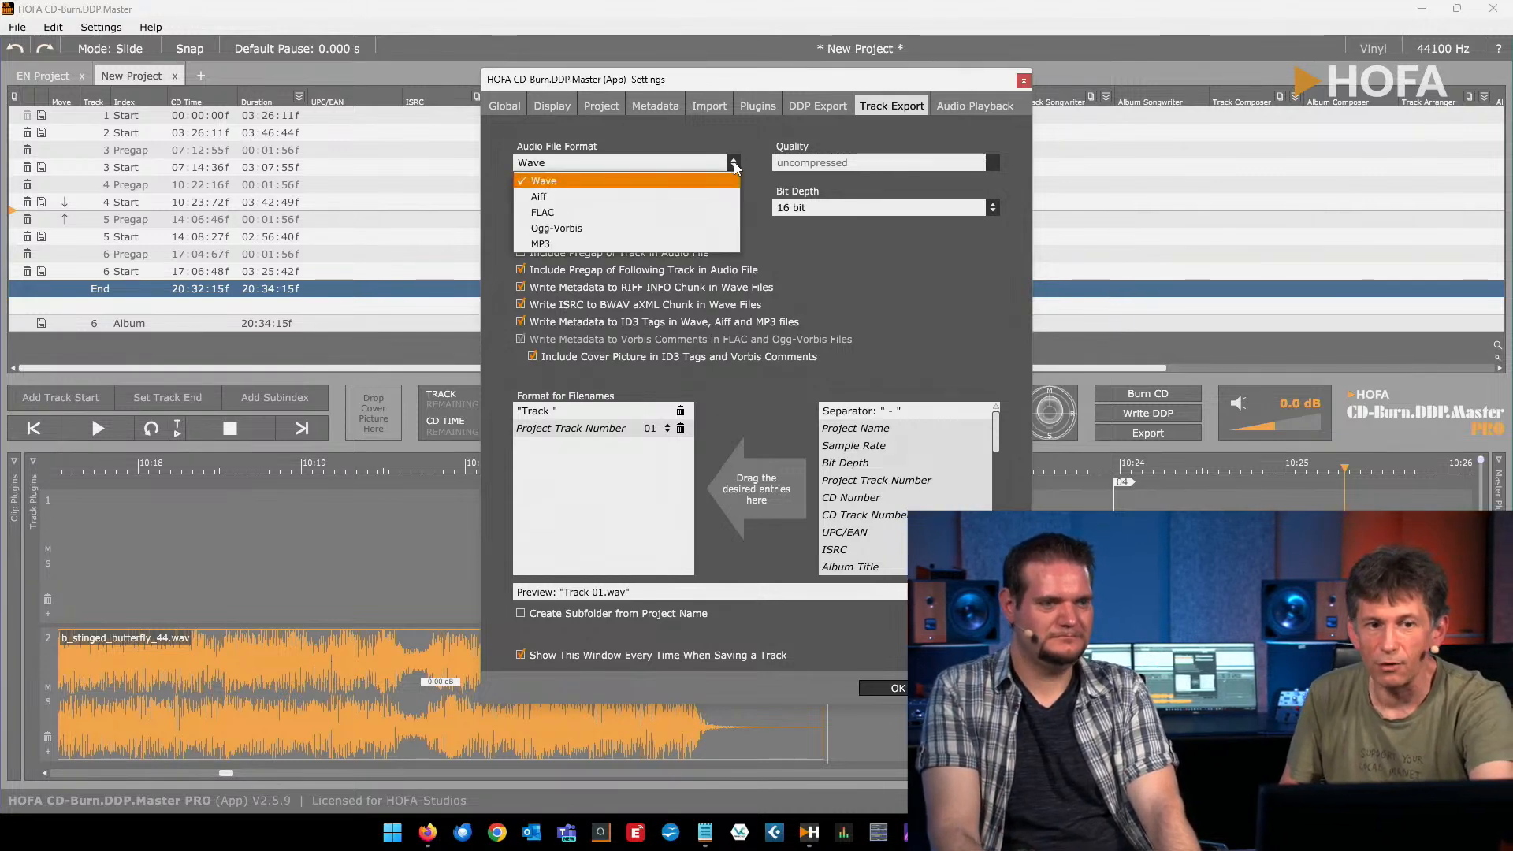
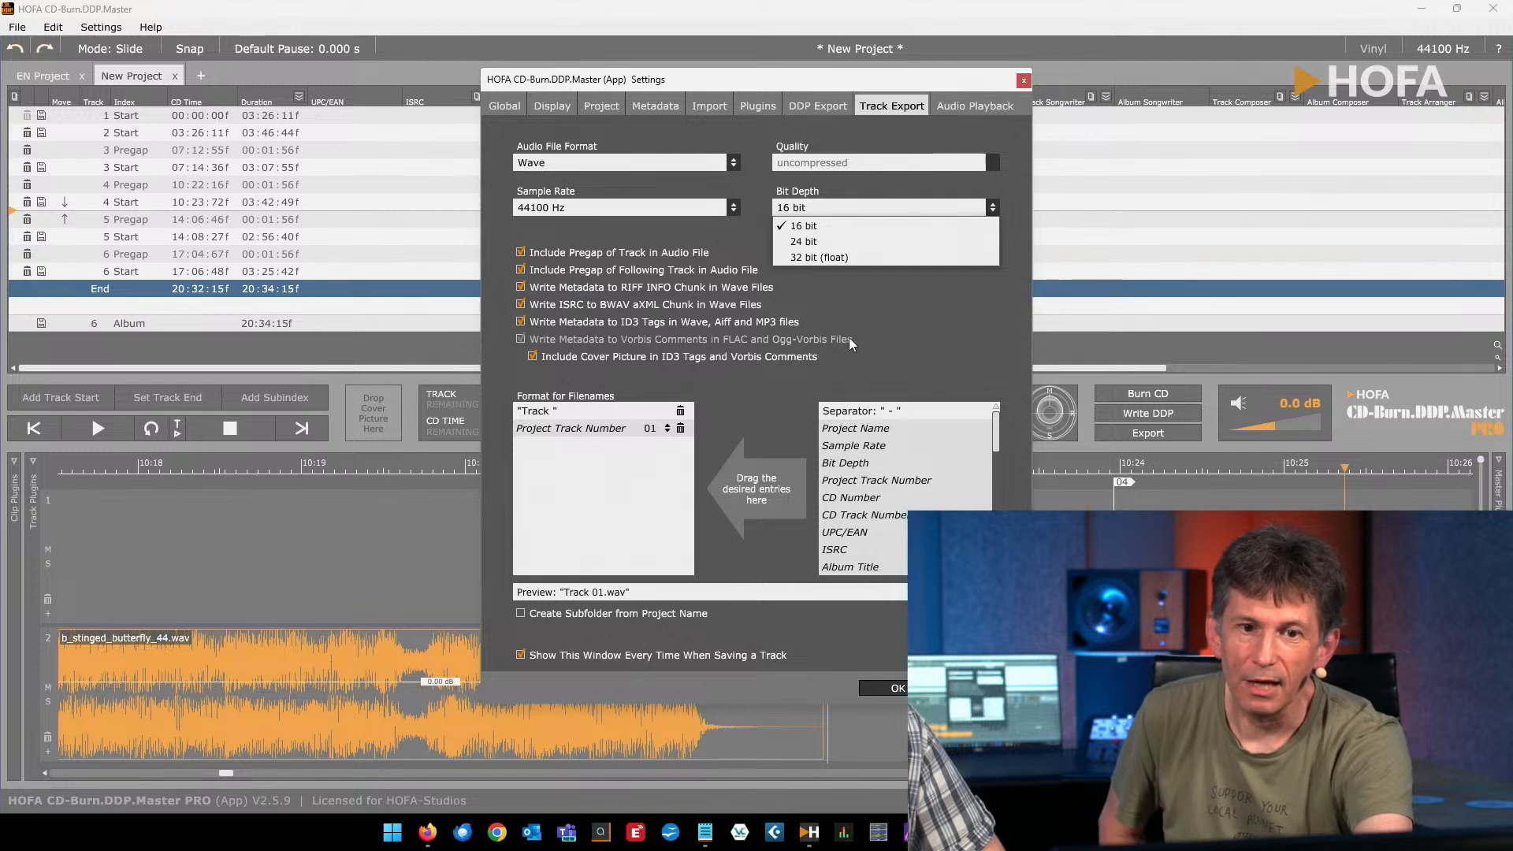
Turn off writing metadata to ID3 tags and including the pregaps of the track and following track in exported audio files
click(875, 318)
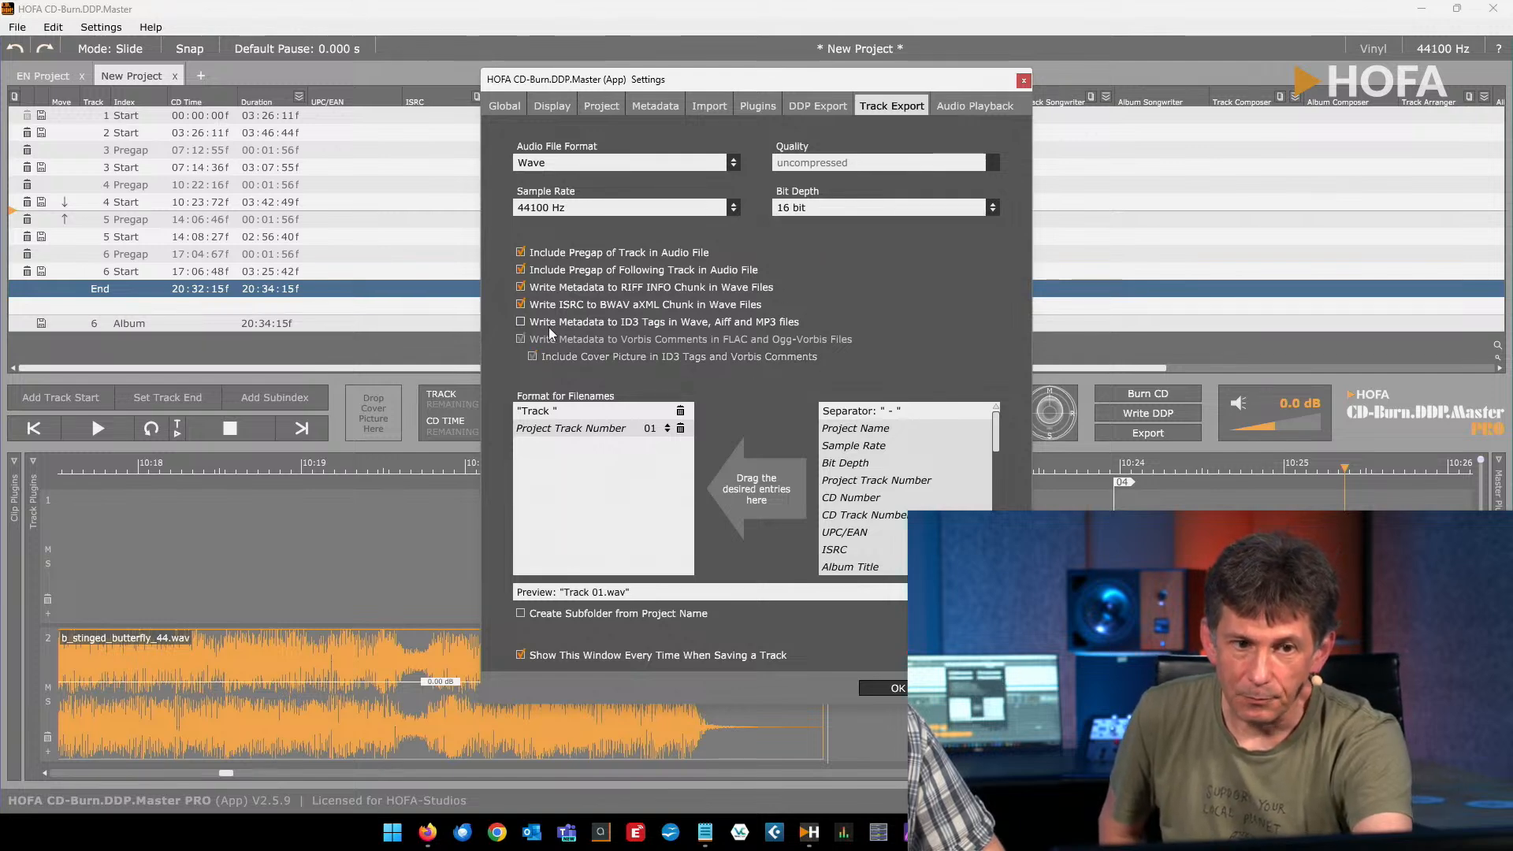
click(565, 250)
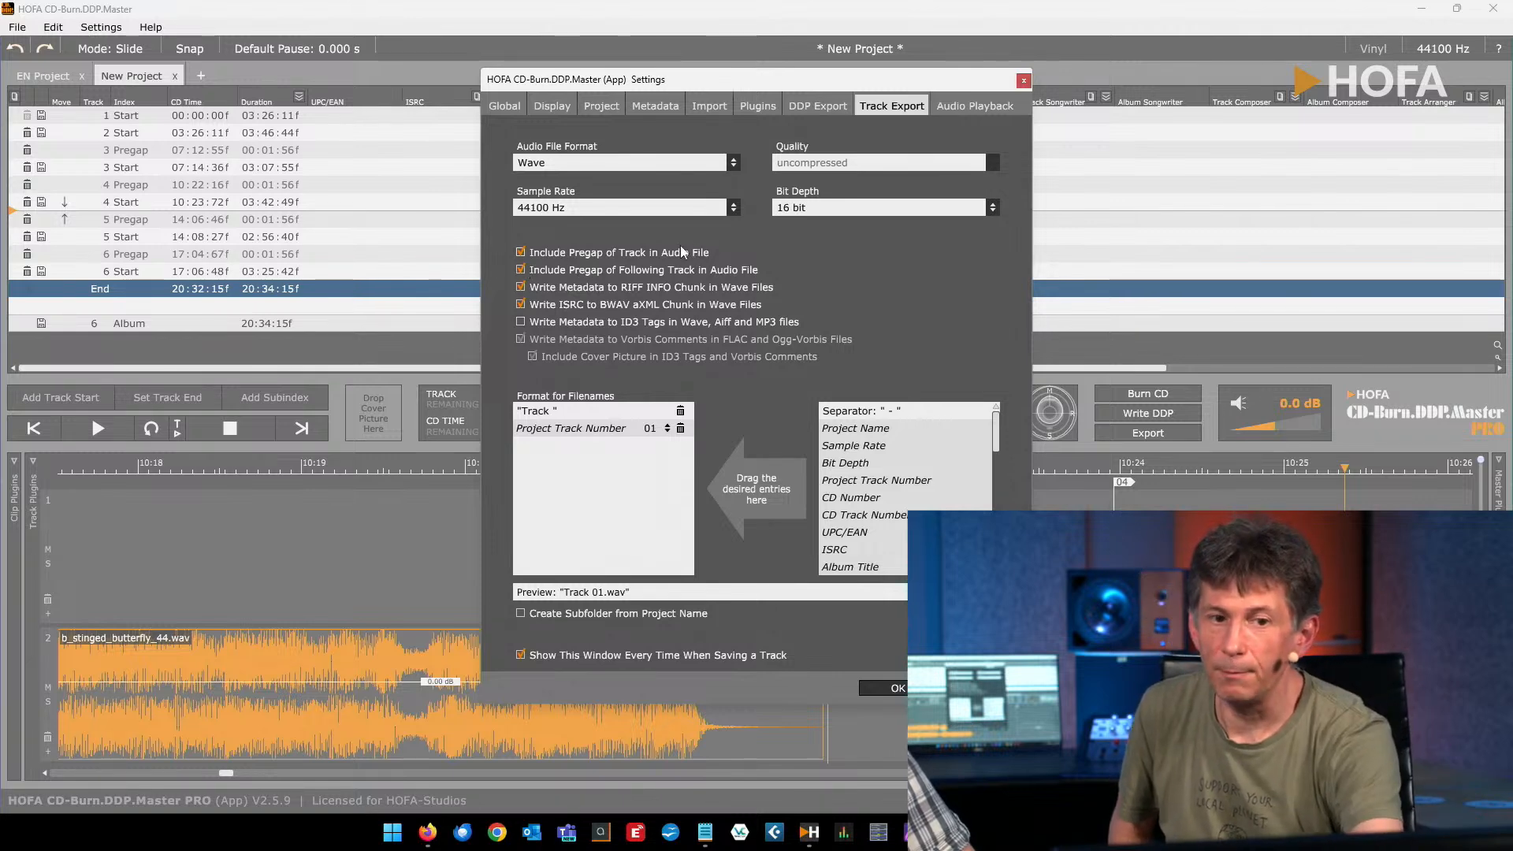
click(522, 256)
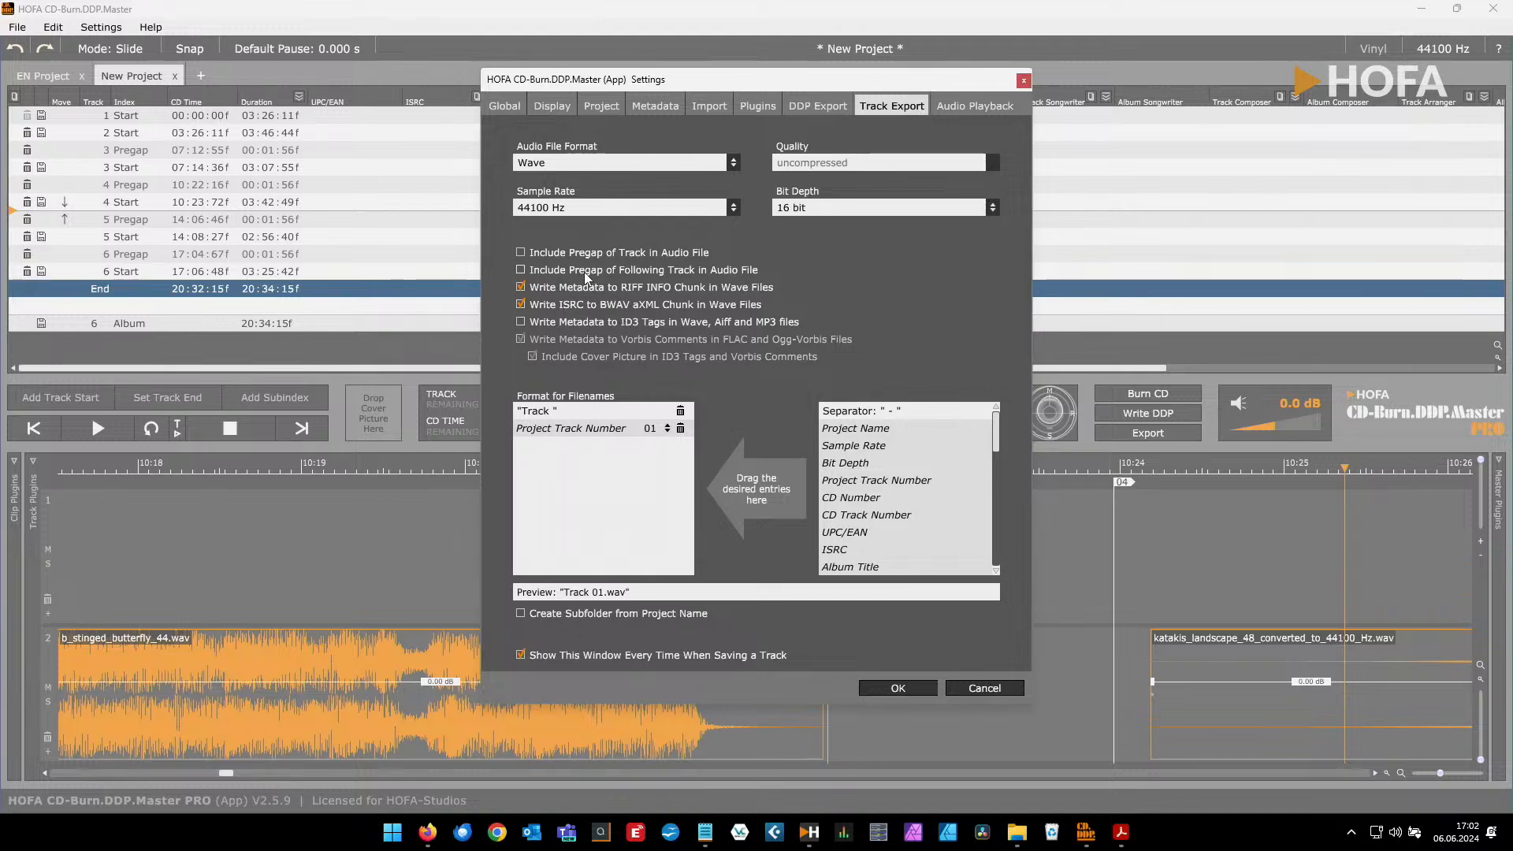
Set the export audio file format to MP3 and enable writing metadata to ID3 tags
click(541, 161)
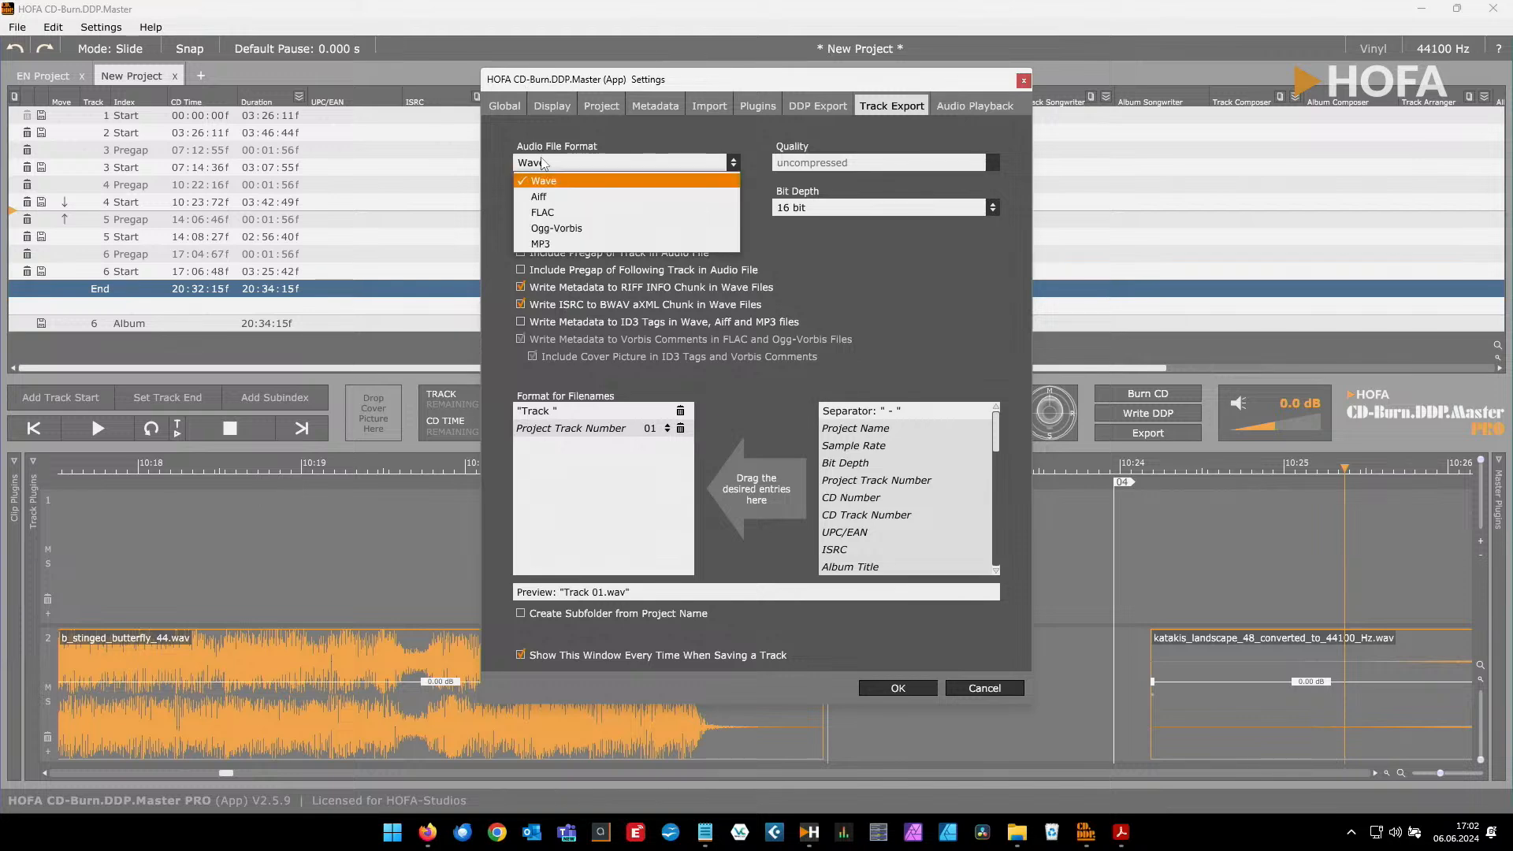
click(544, 244)
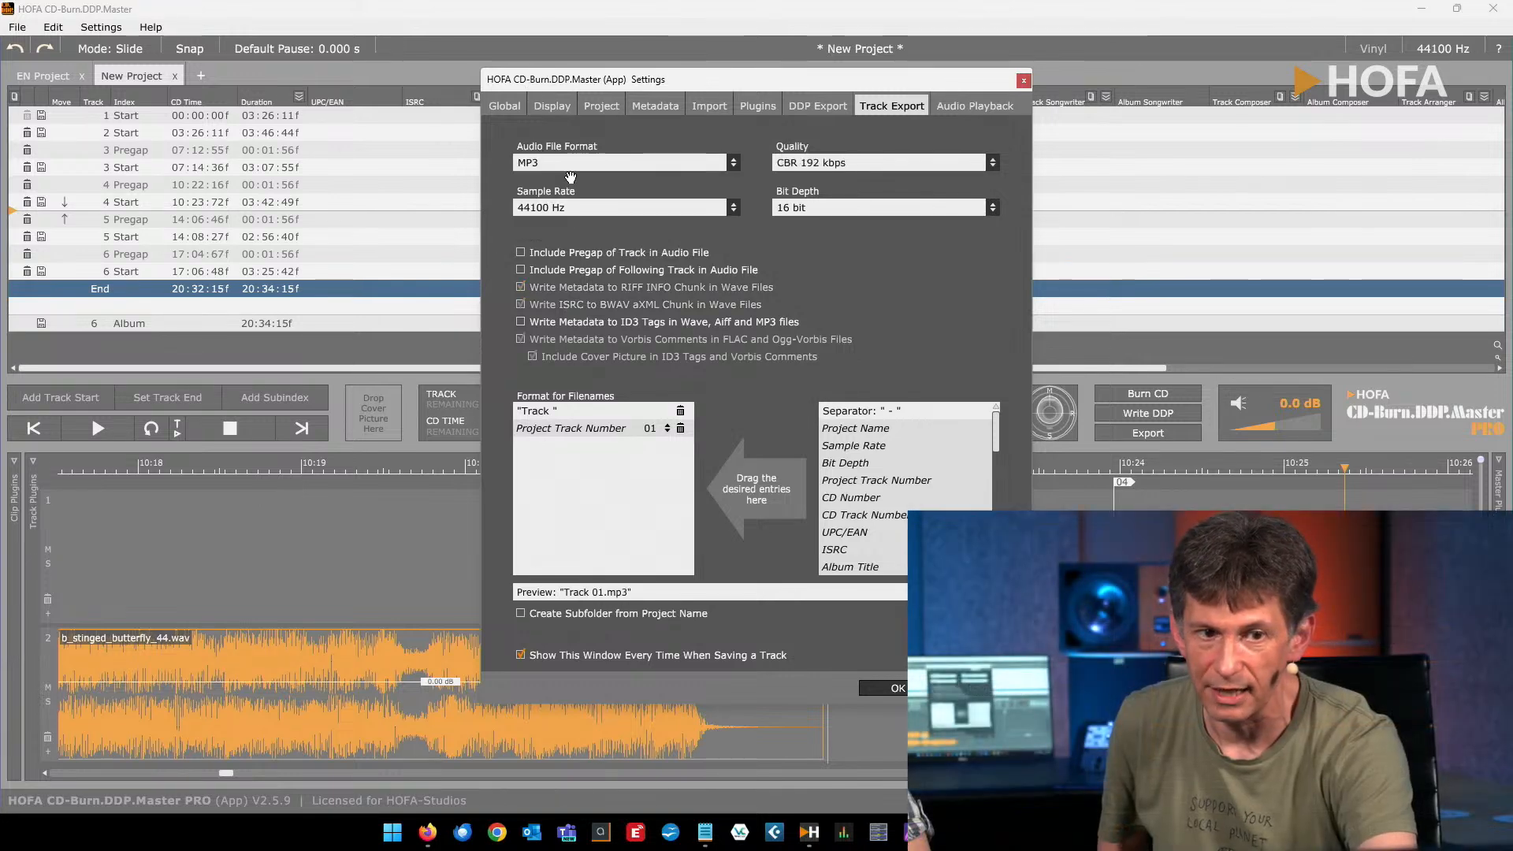
click(520, 320)
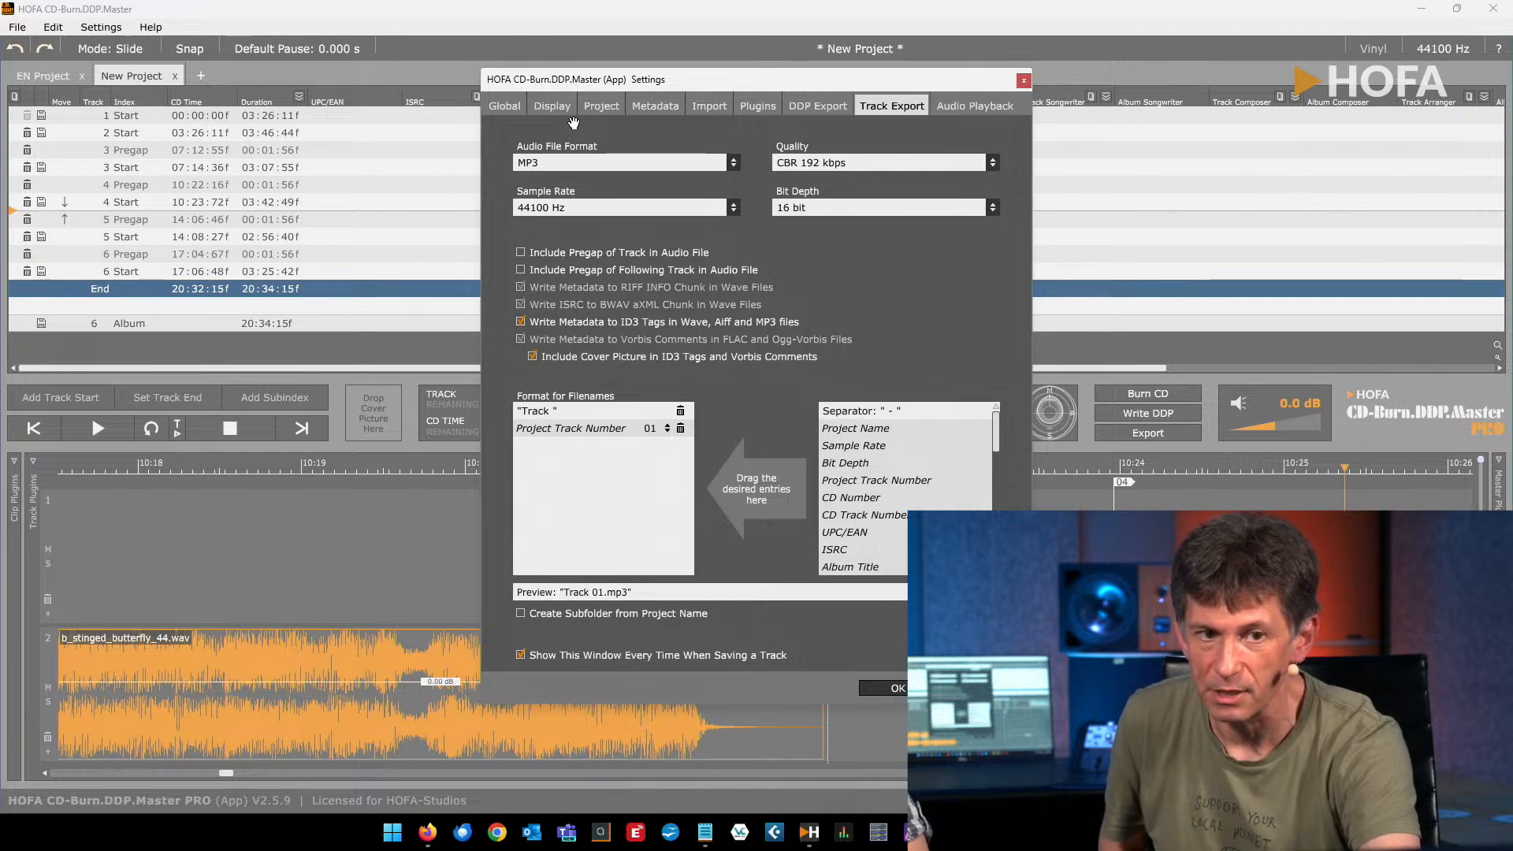
Set the export audio file format back to Wave and close the track export settings without confirming
click(569, 161)
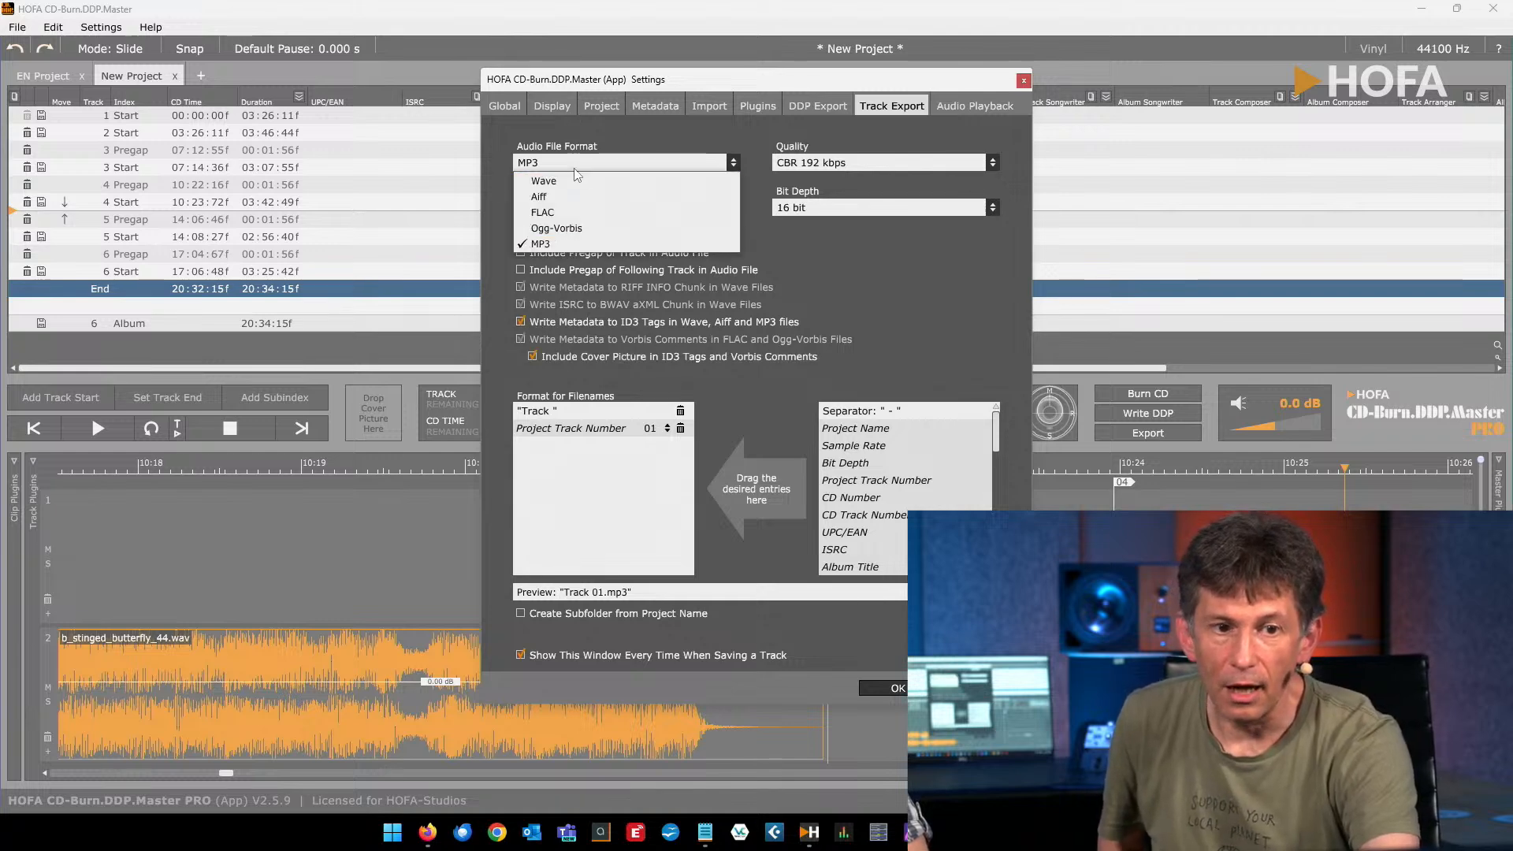
click(580, 183)
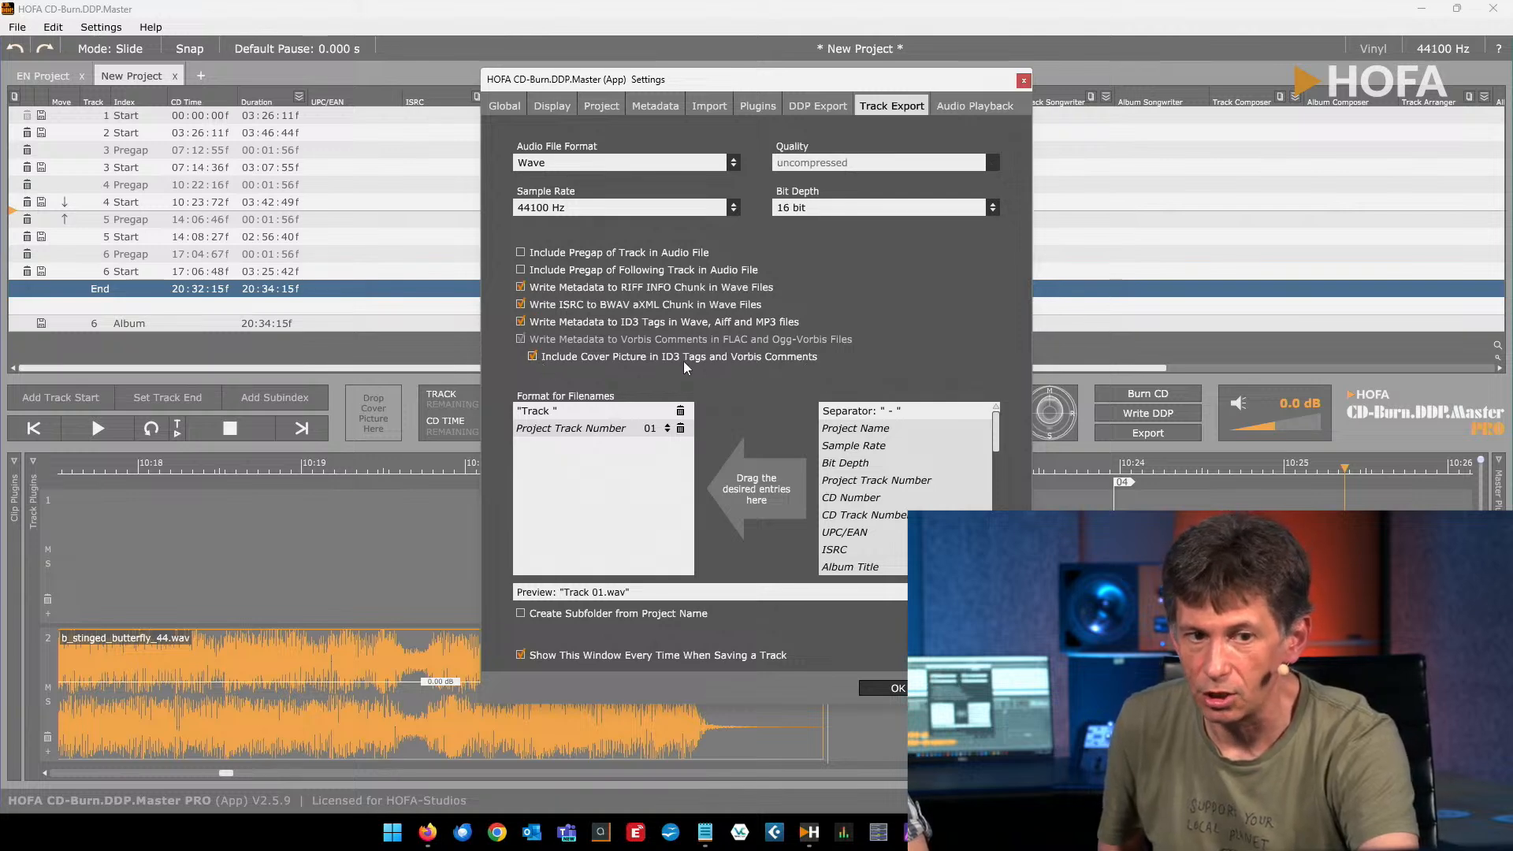
click(1023, 81)
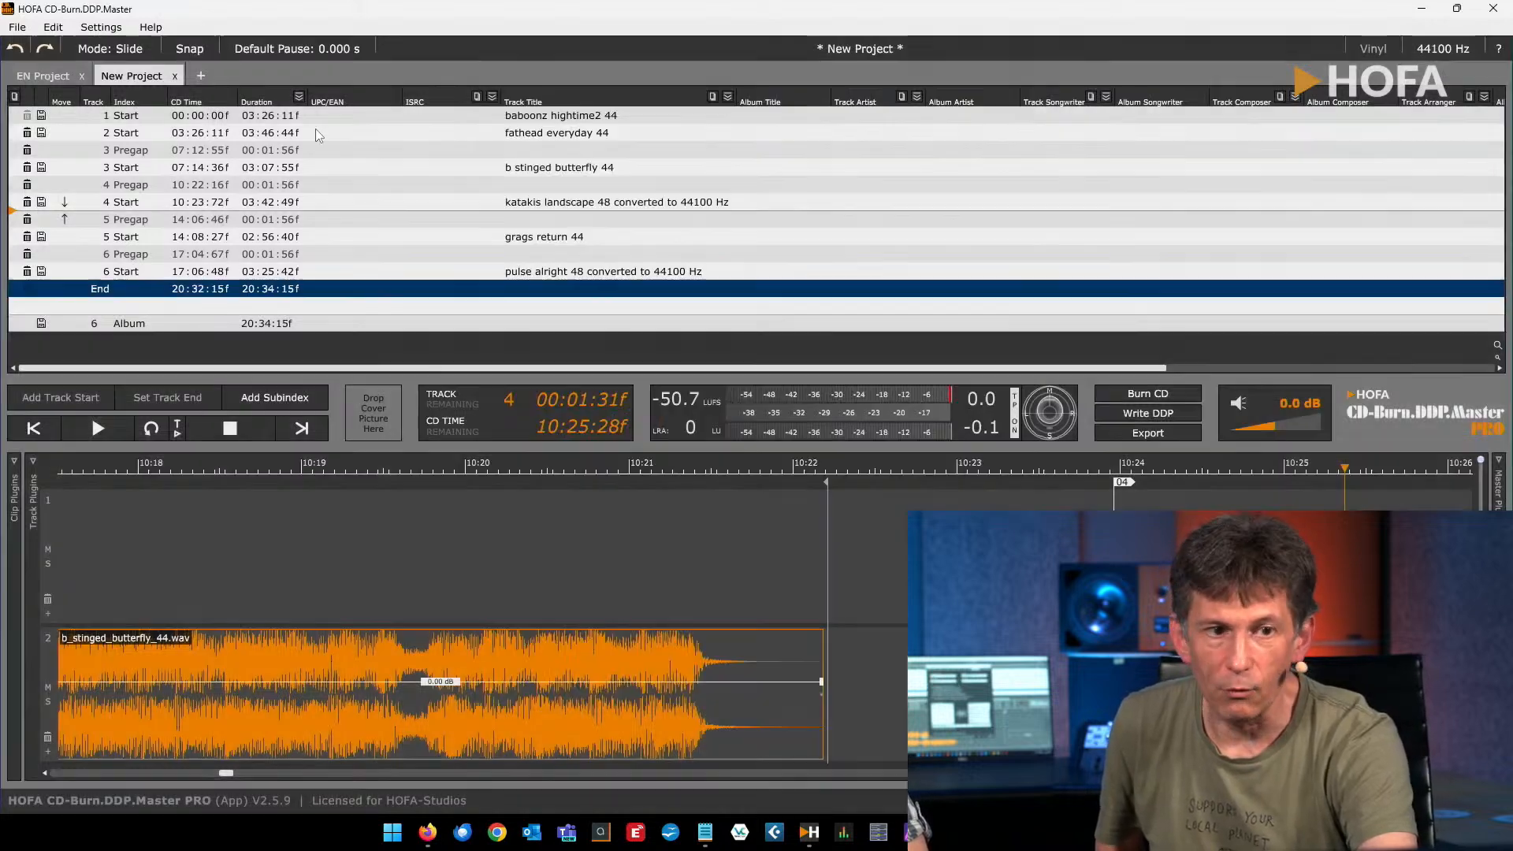
View the EN Project's cover picture enlarged, then examine the Vinyl Tracklist PDF and close it
click(49, 75)
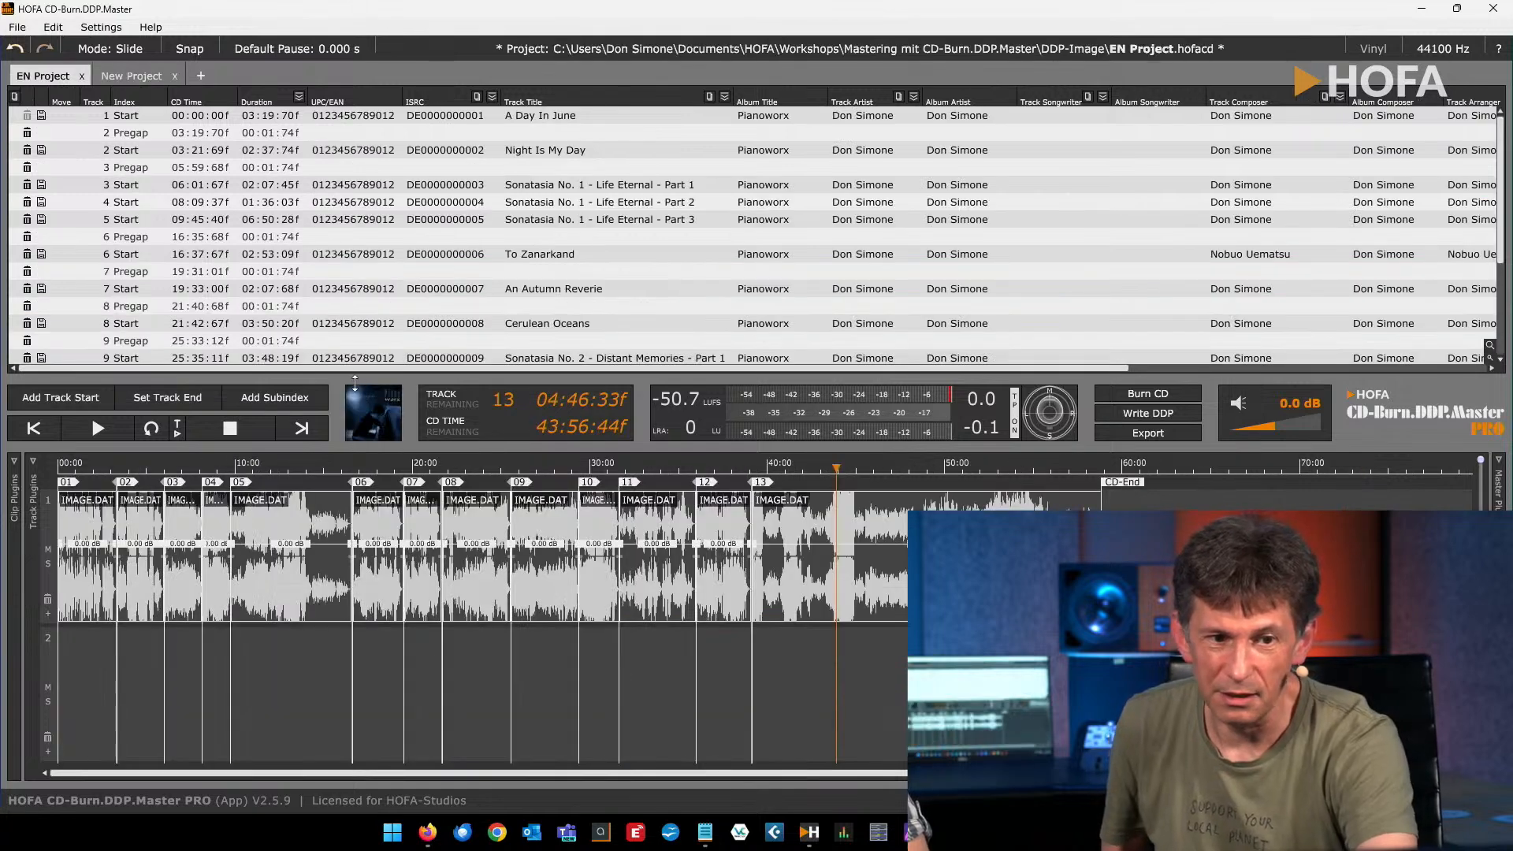
click(374, 410)
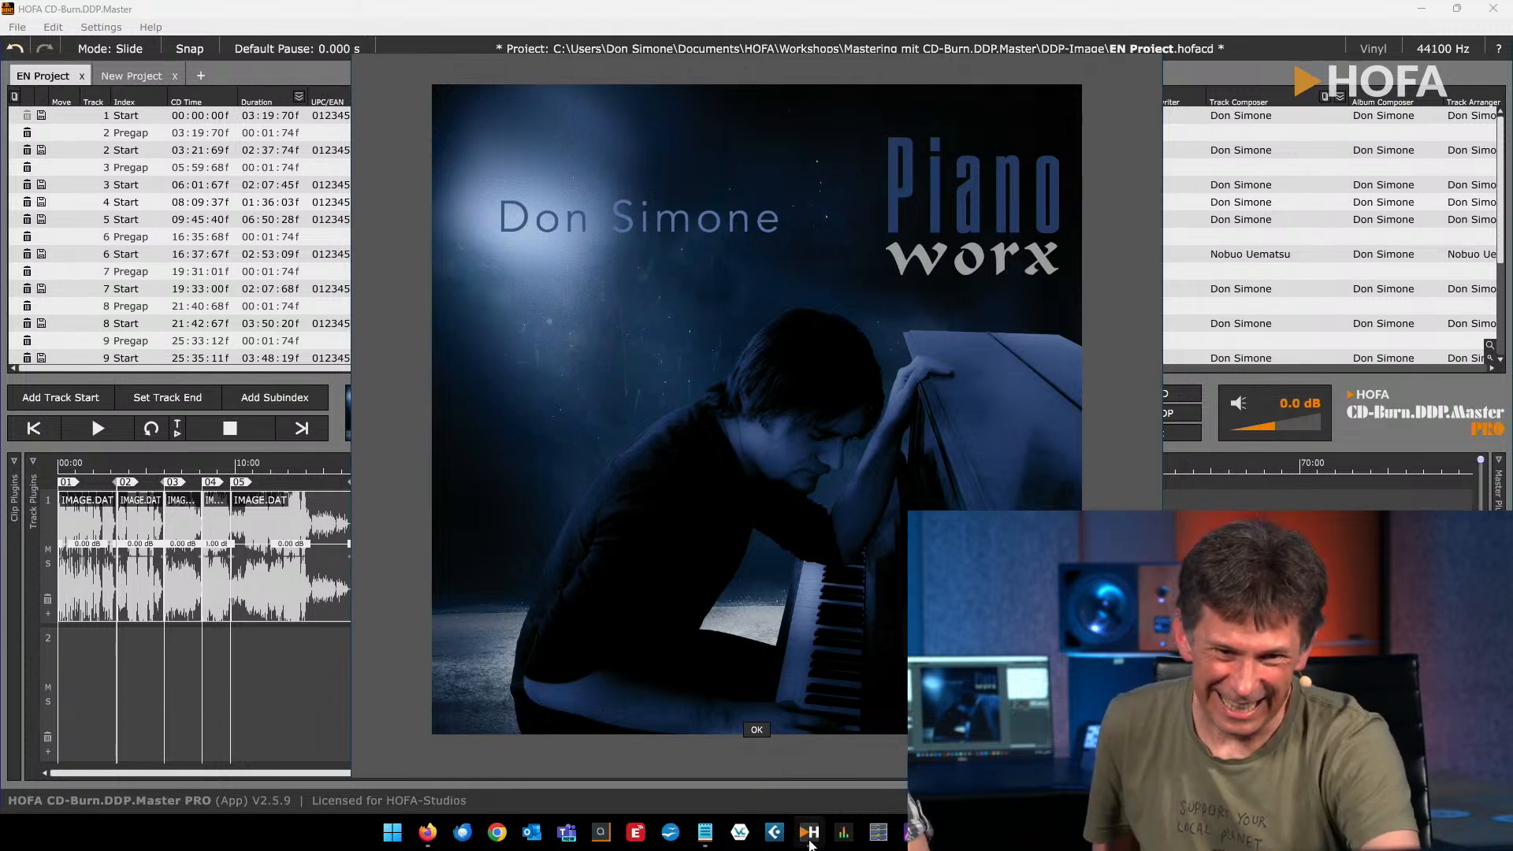
click(755, 729)
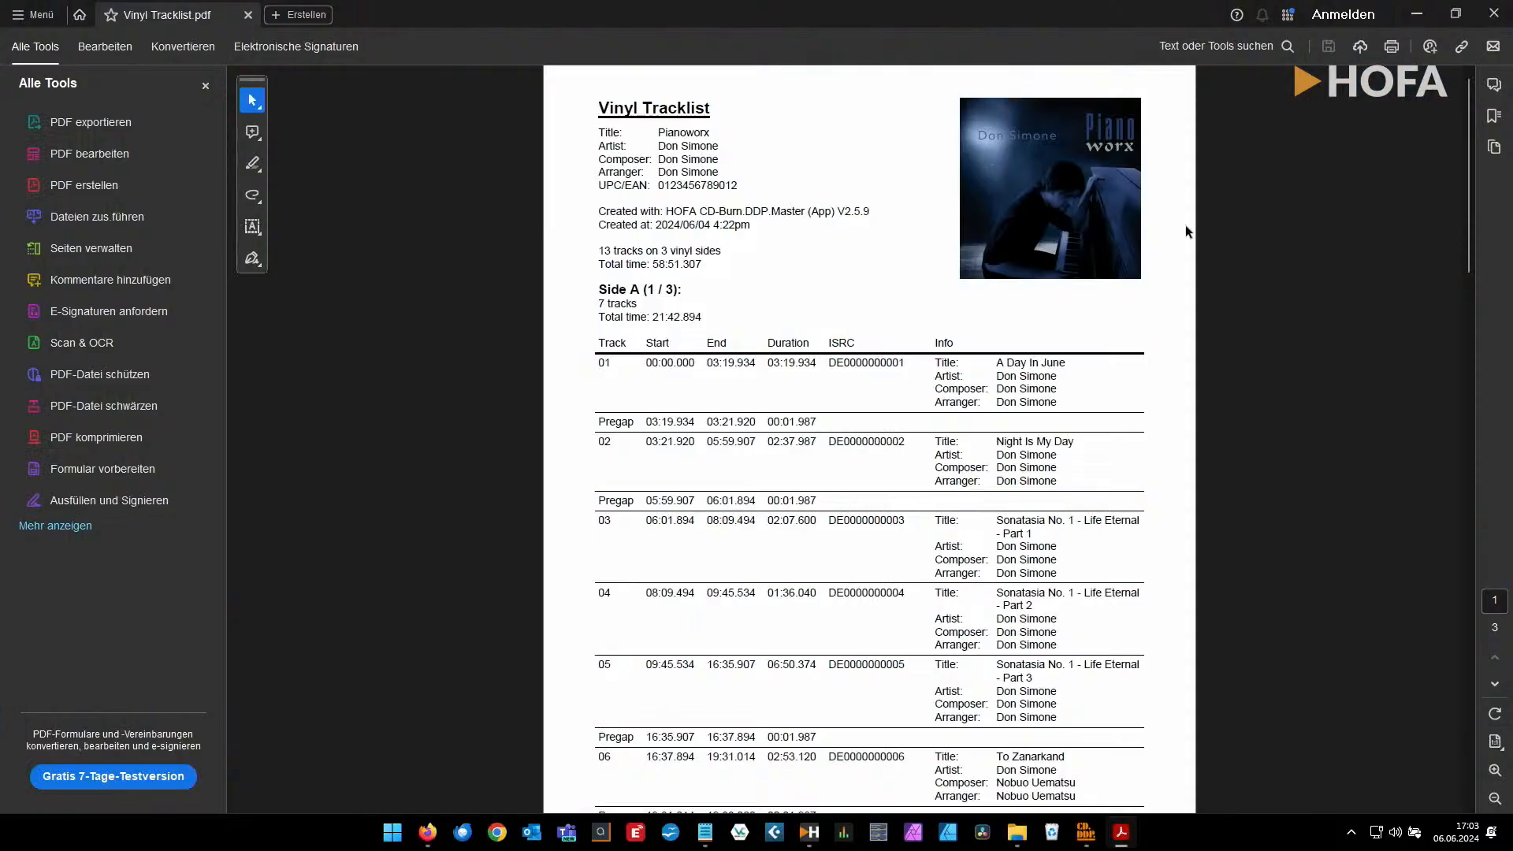
click(1492, 16)
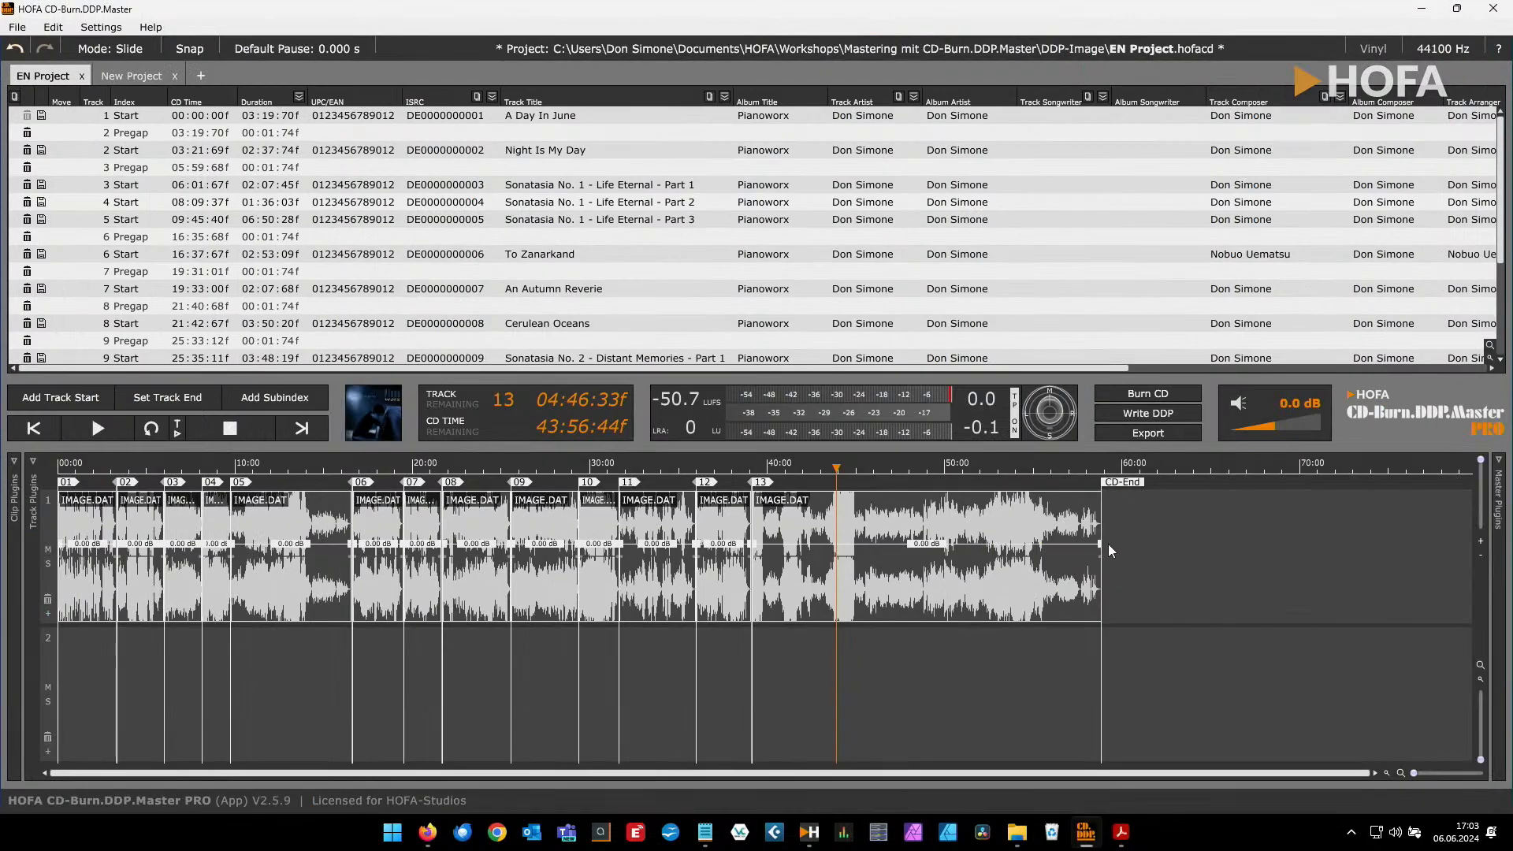
Start saving all tracks as audio files and replace the "Track " text in the filename format with a " - " separator after Project Track Number
click(1124, 433)
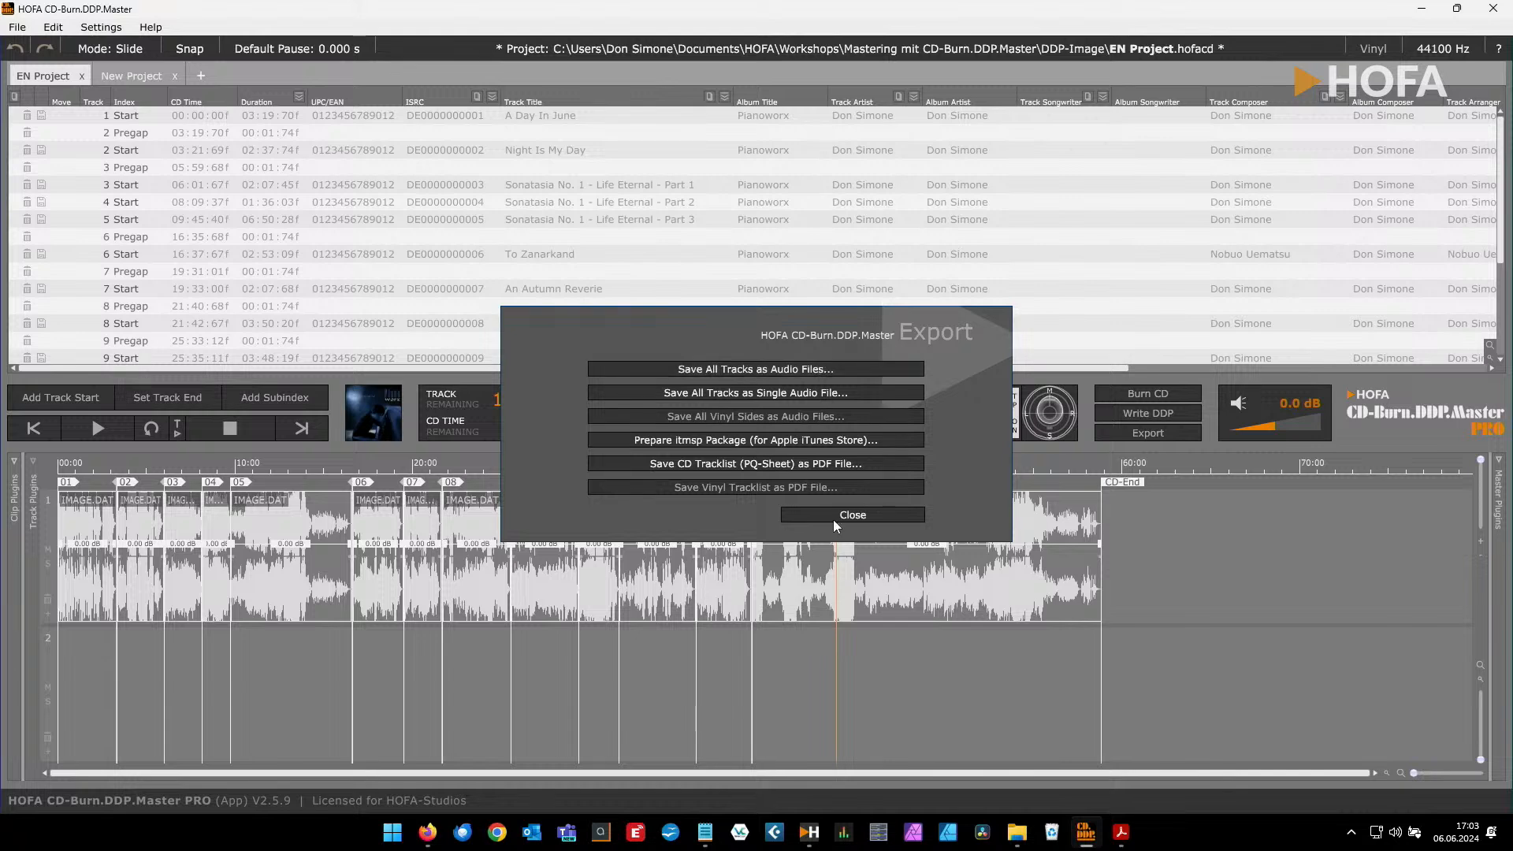
click(662, 367)
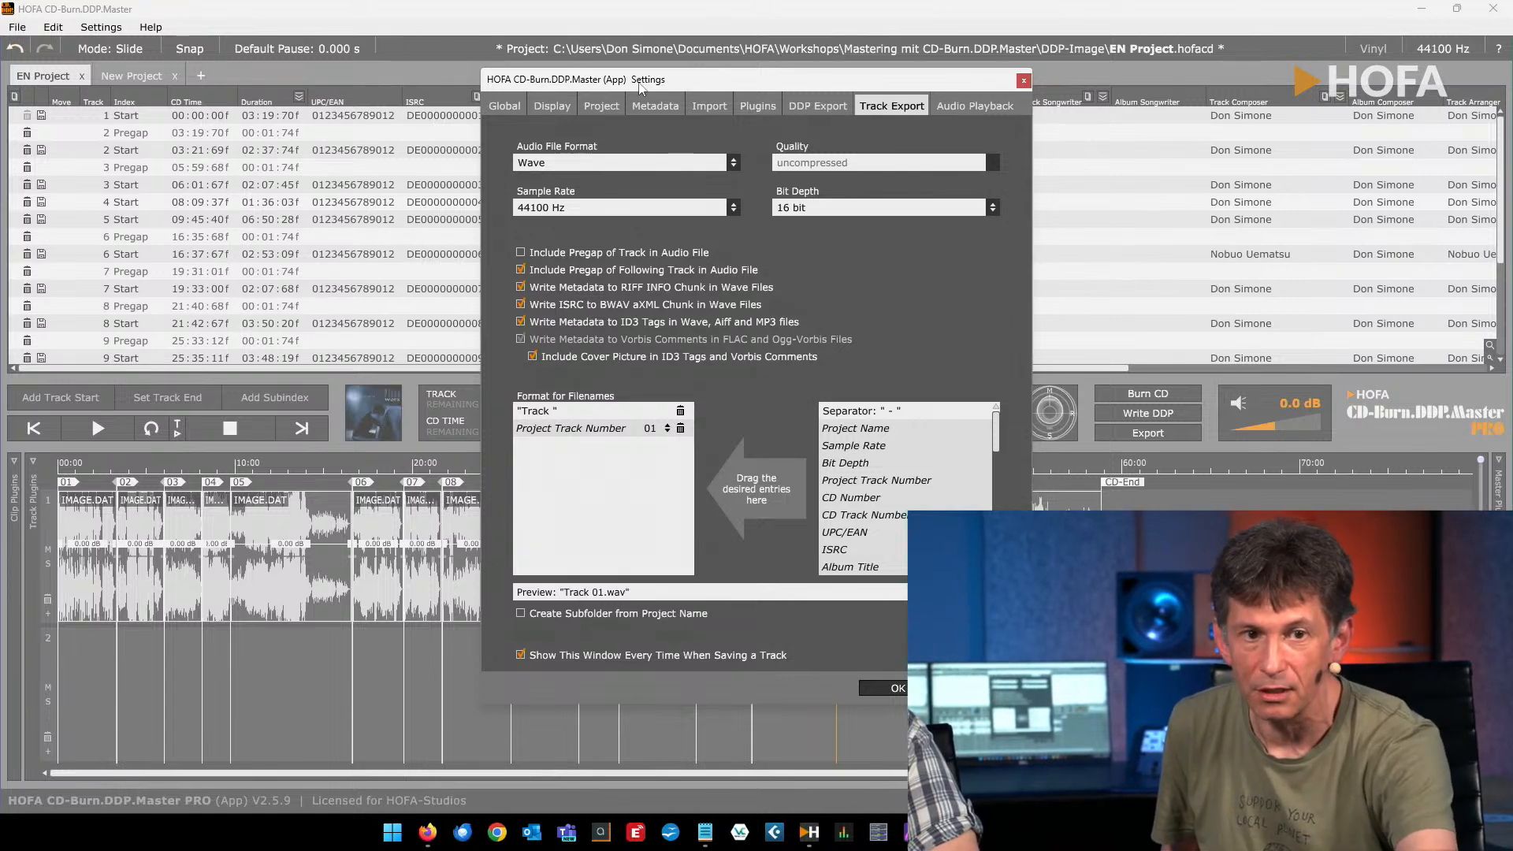
drag(876, 76, 987, 368)
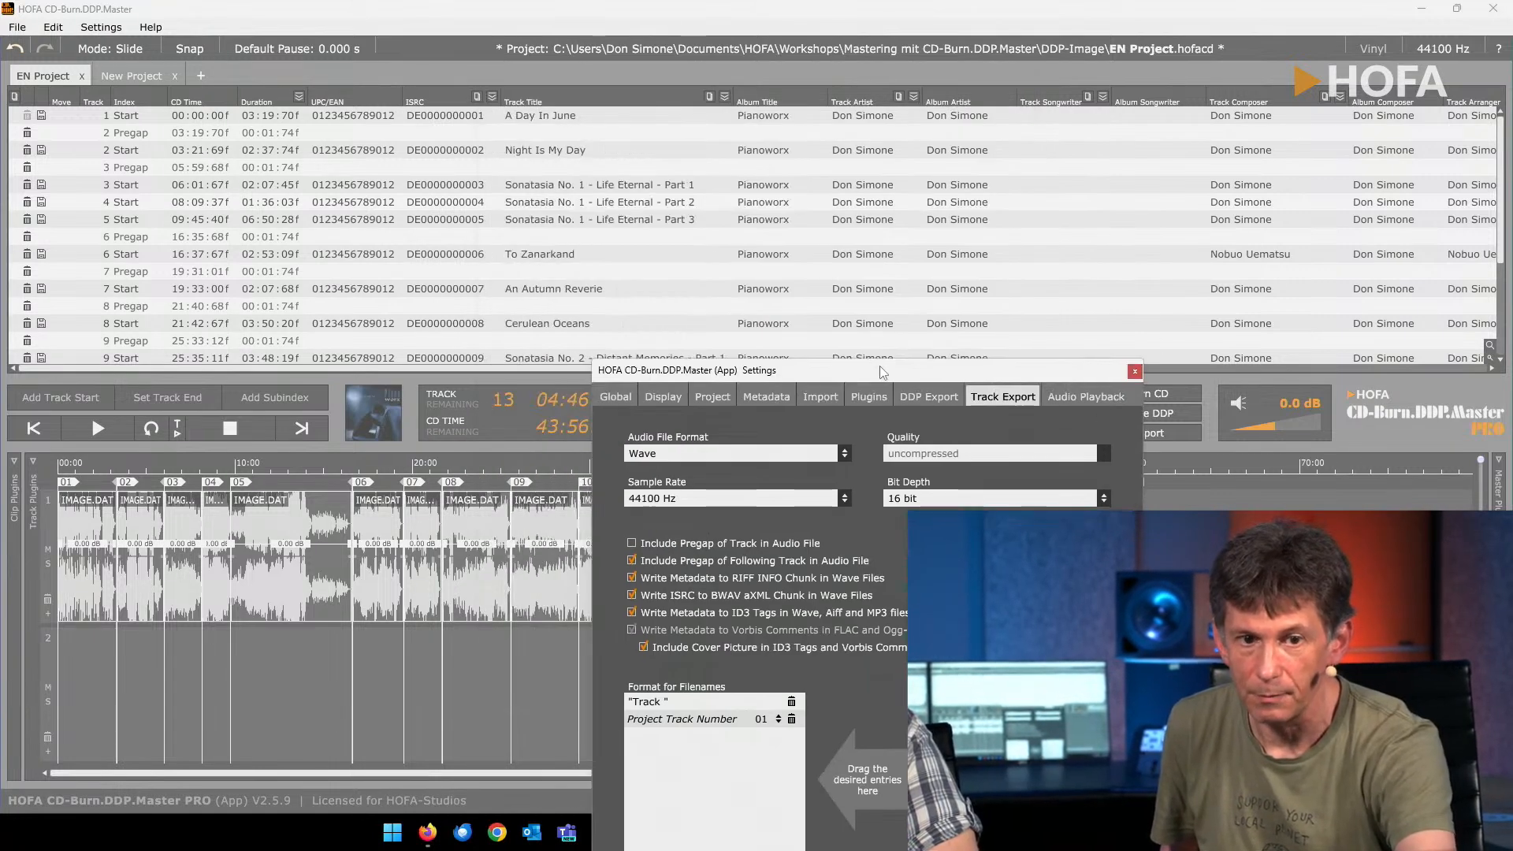
drag(880, 371, 867, 93)
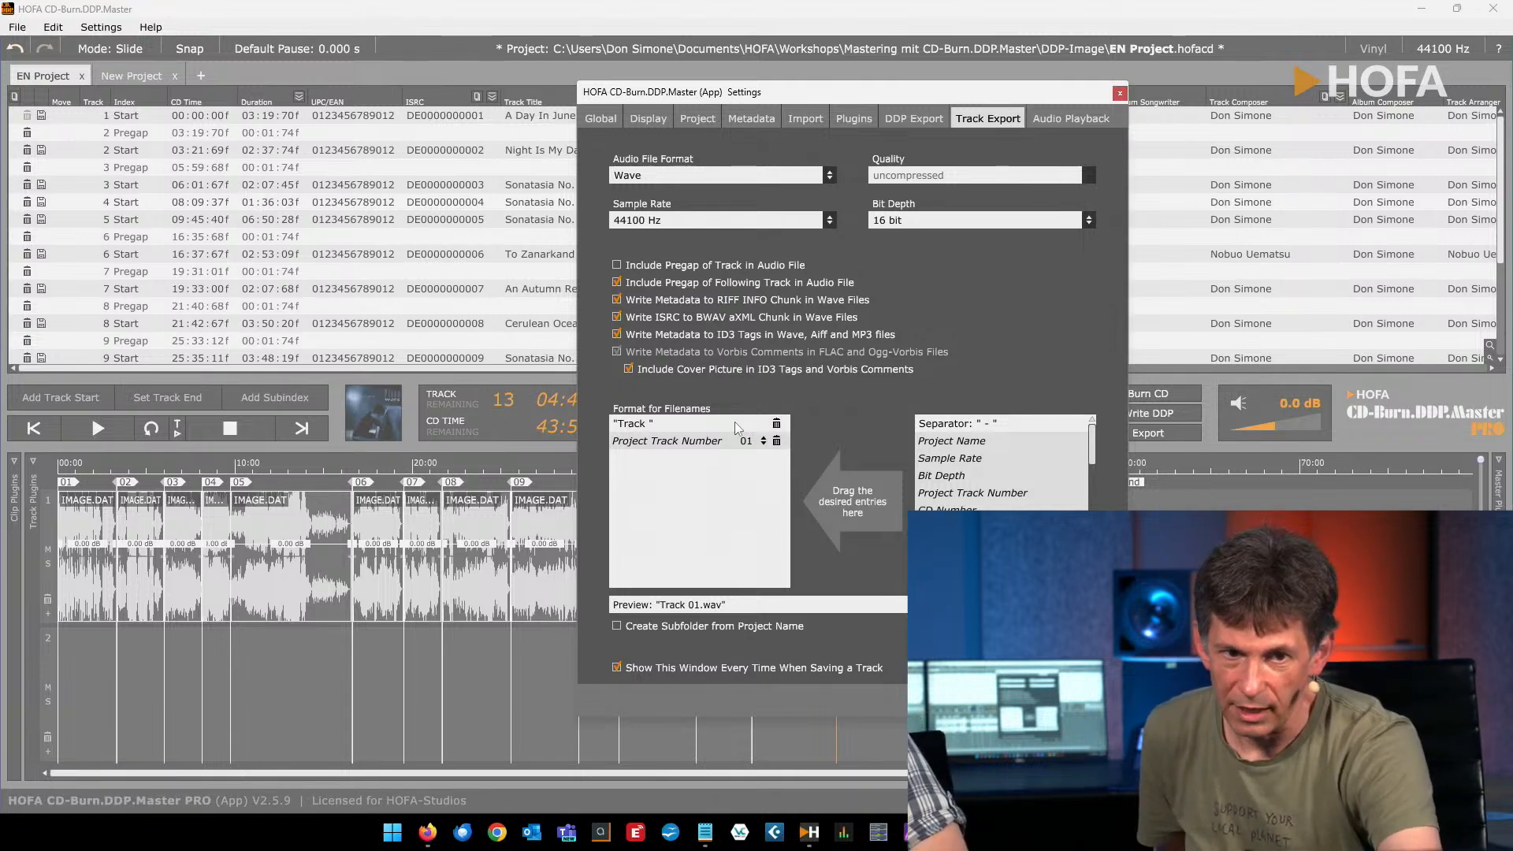
click(777, 424)
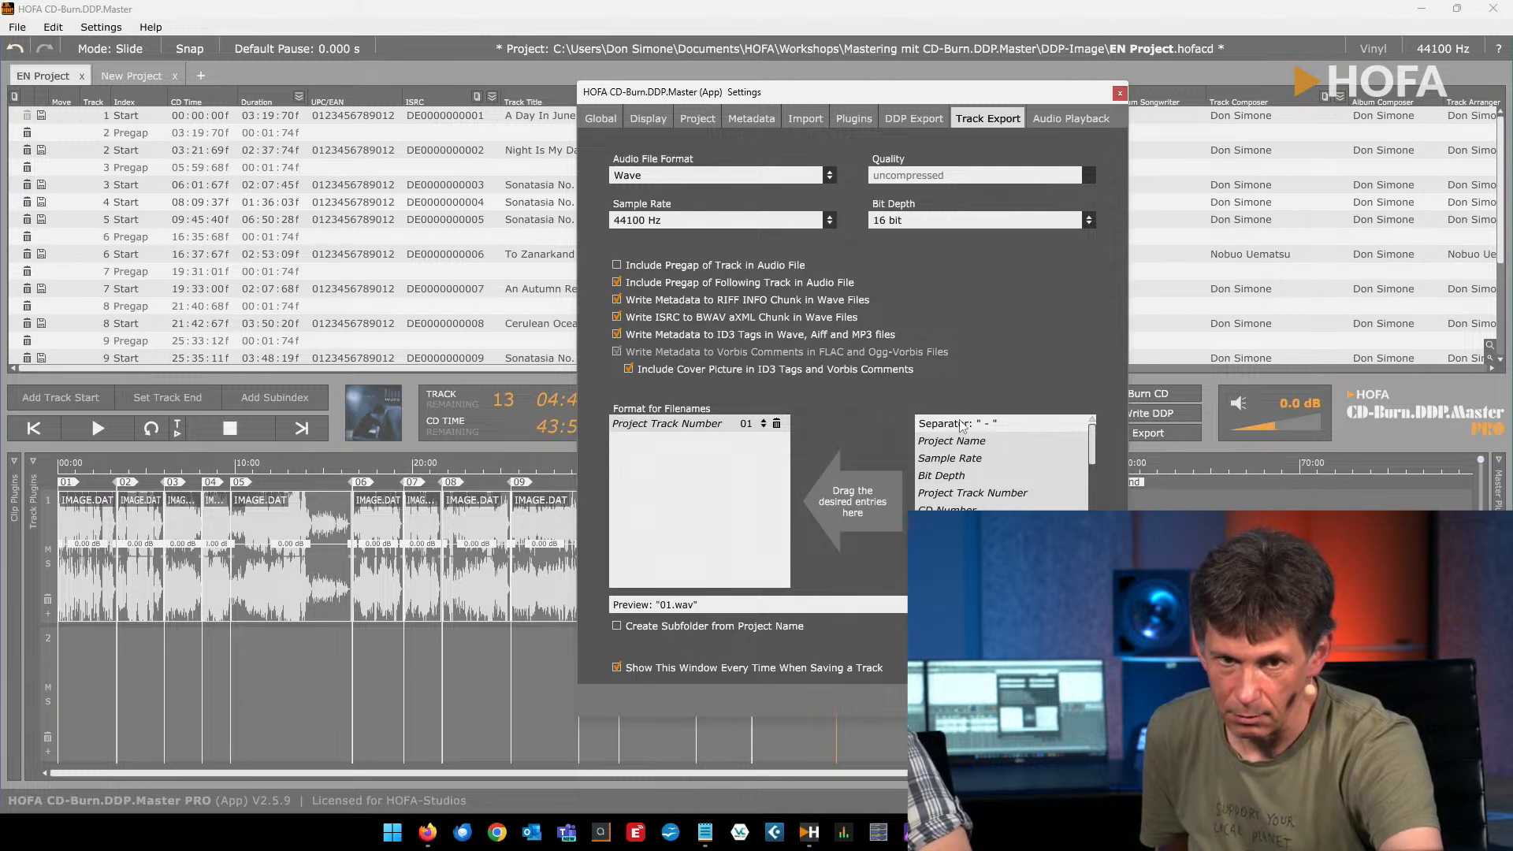
drag(962, 425, 668, 455)
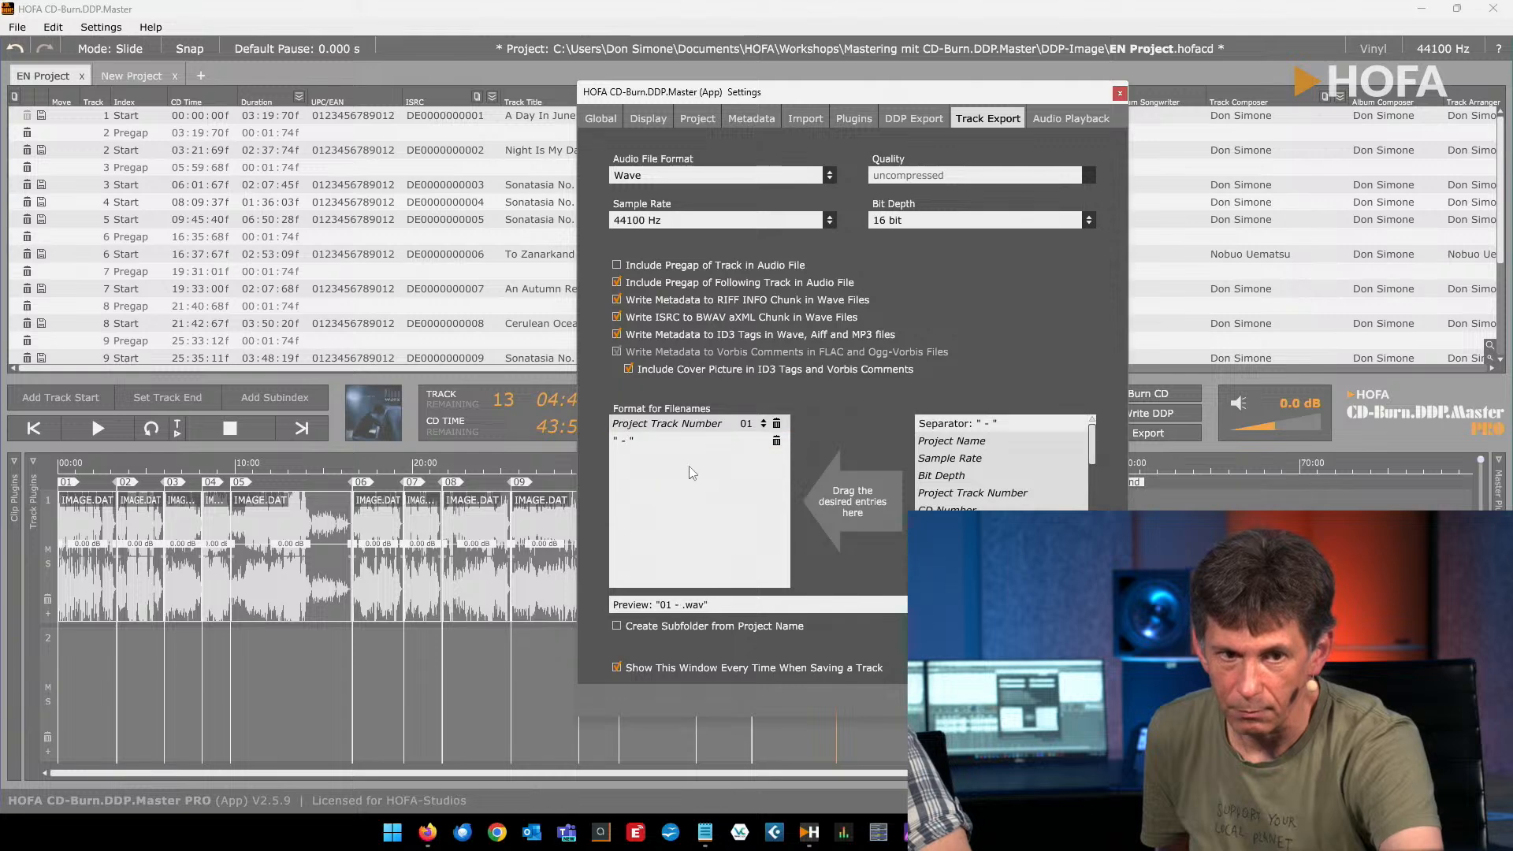
Try " _ " as the separator text after Project Track Number in the filename format and restore it to " - "
double_click(635, 440)
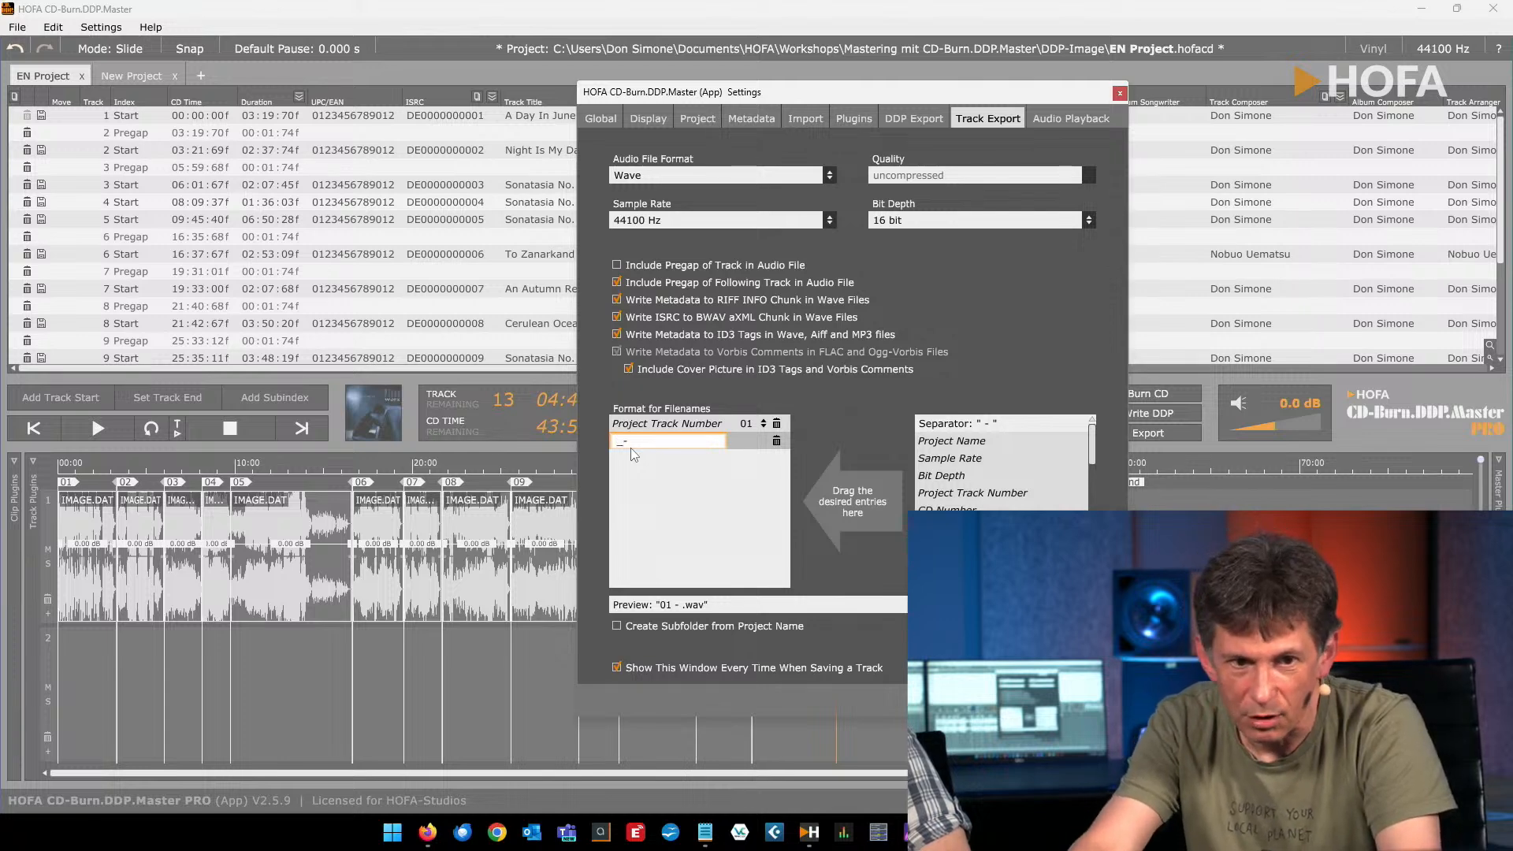
key(Return)
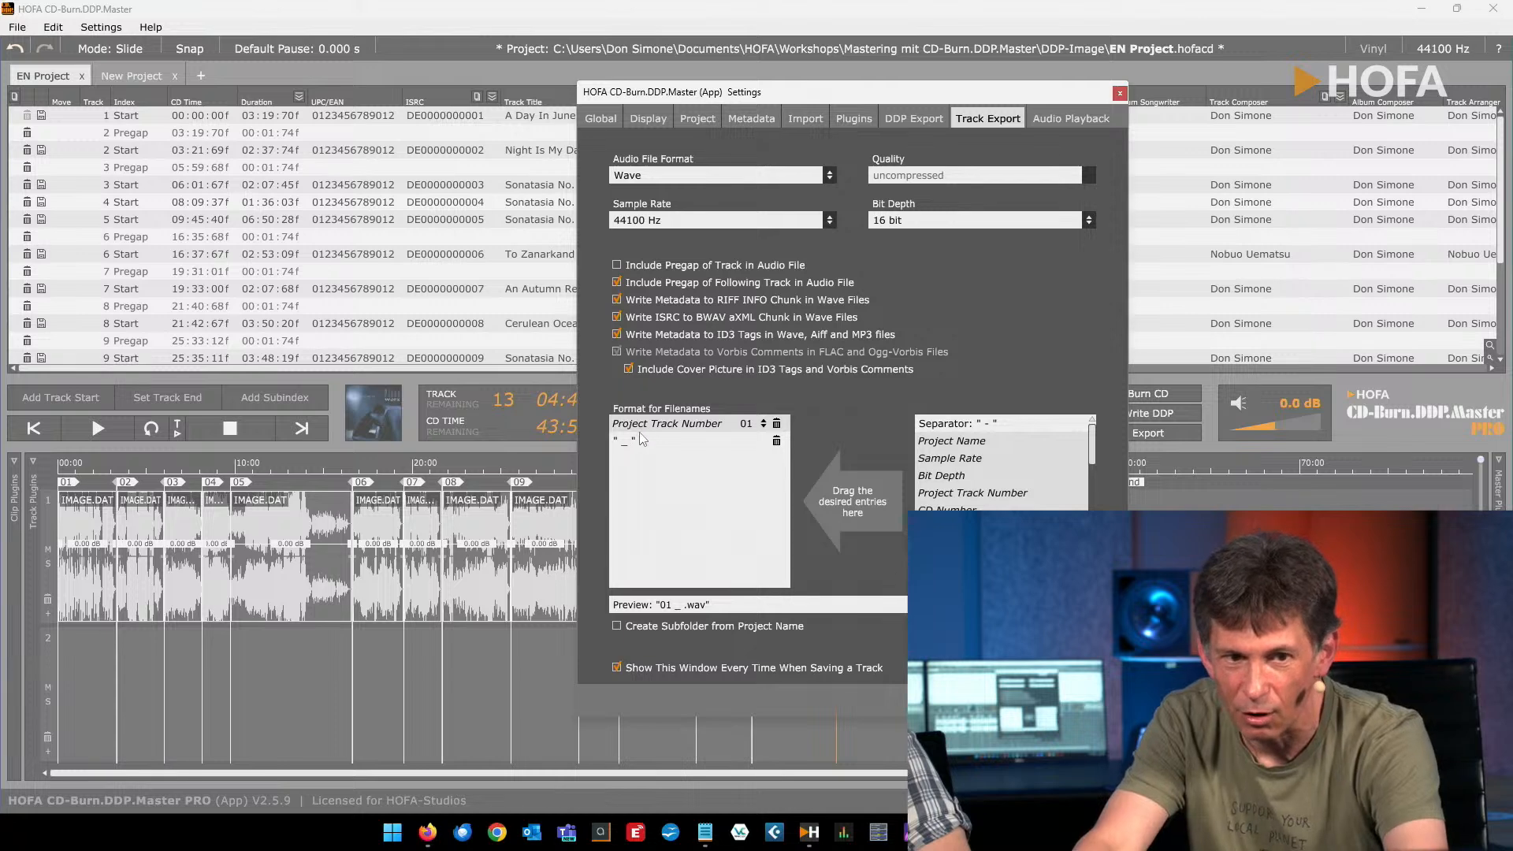
double_click(642, 438)
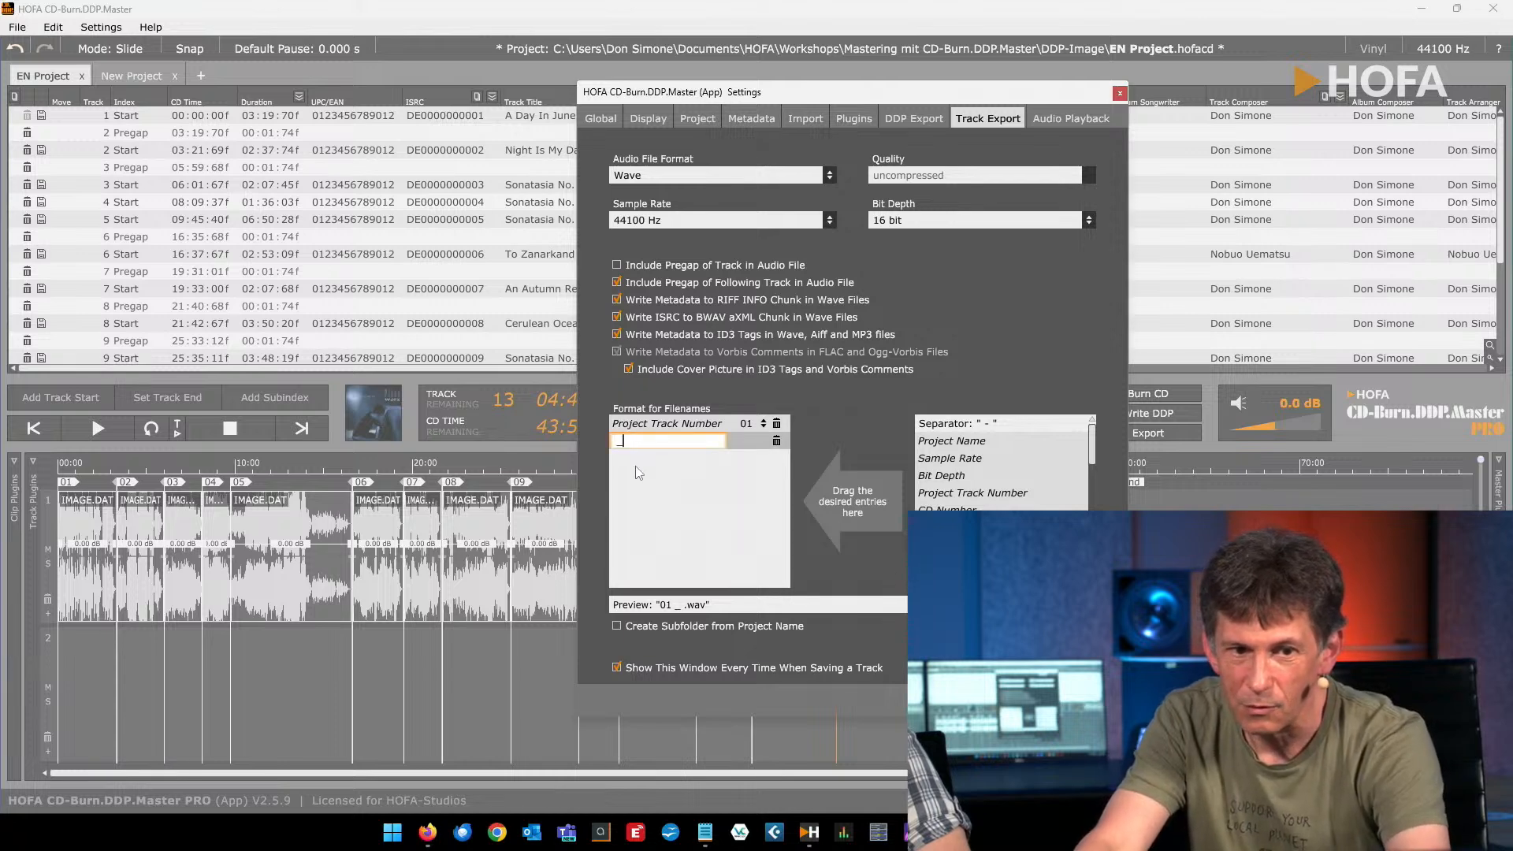
text(gh)
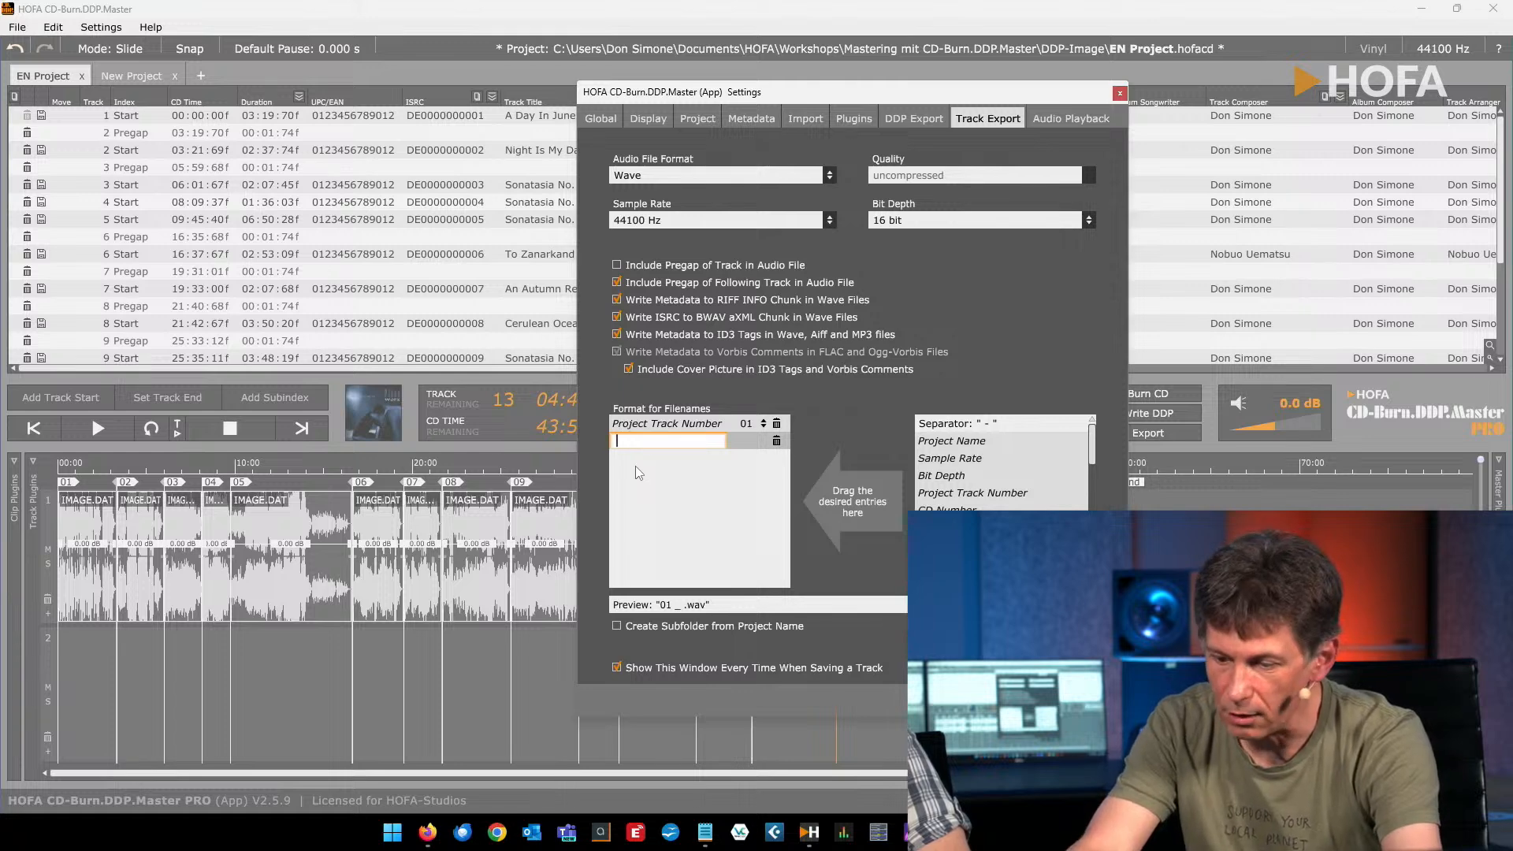
key(Return)
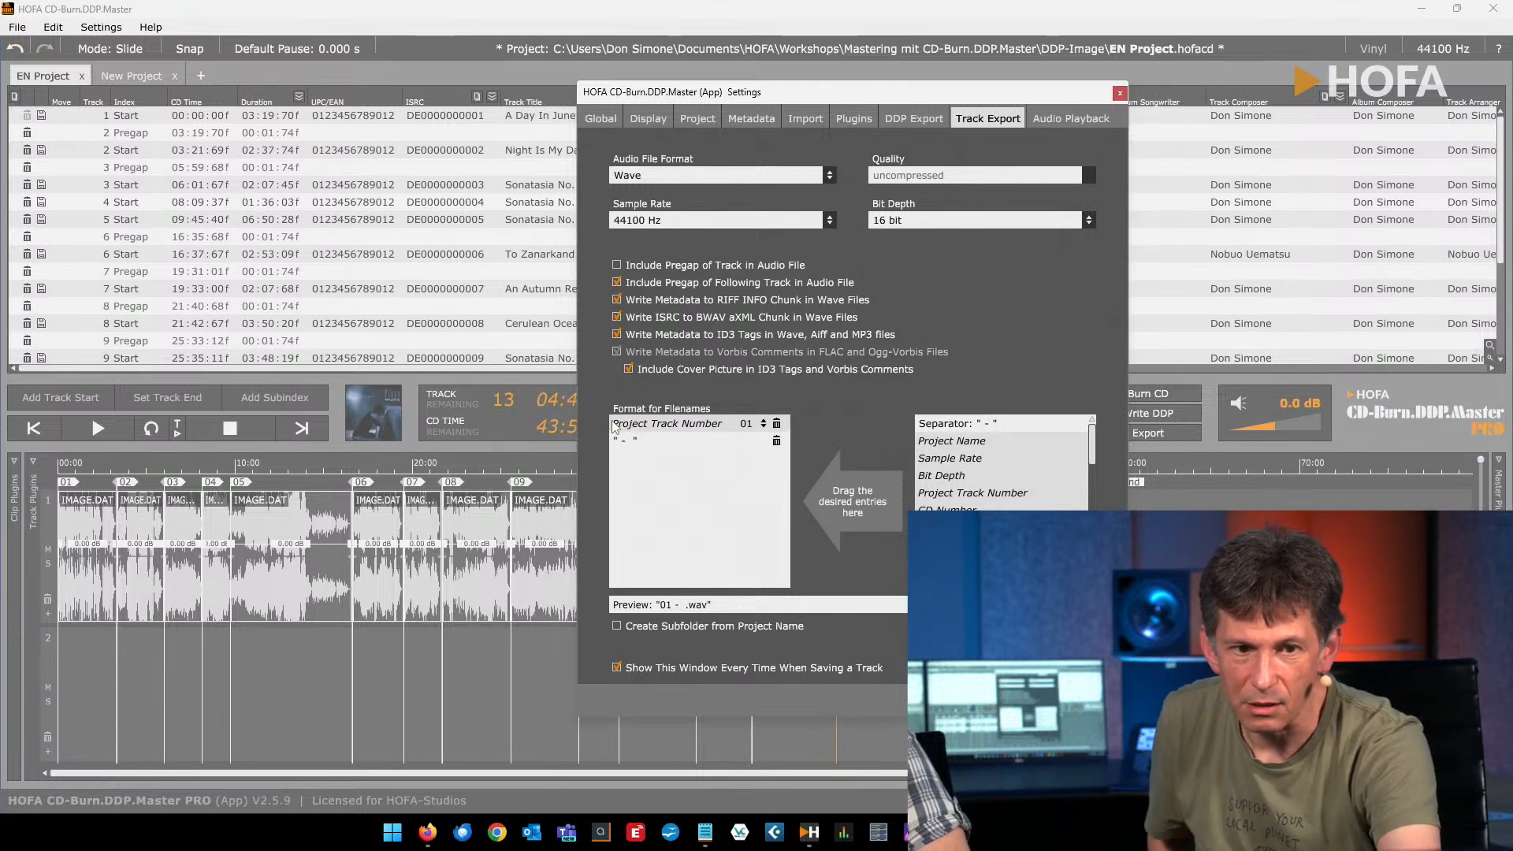
double_click(630, 439)
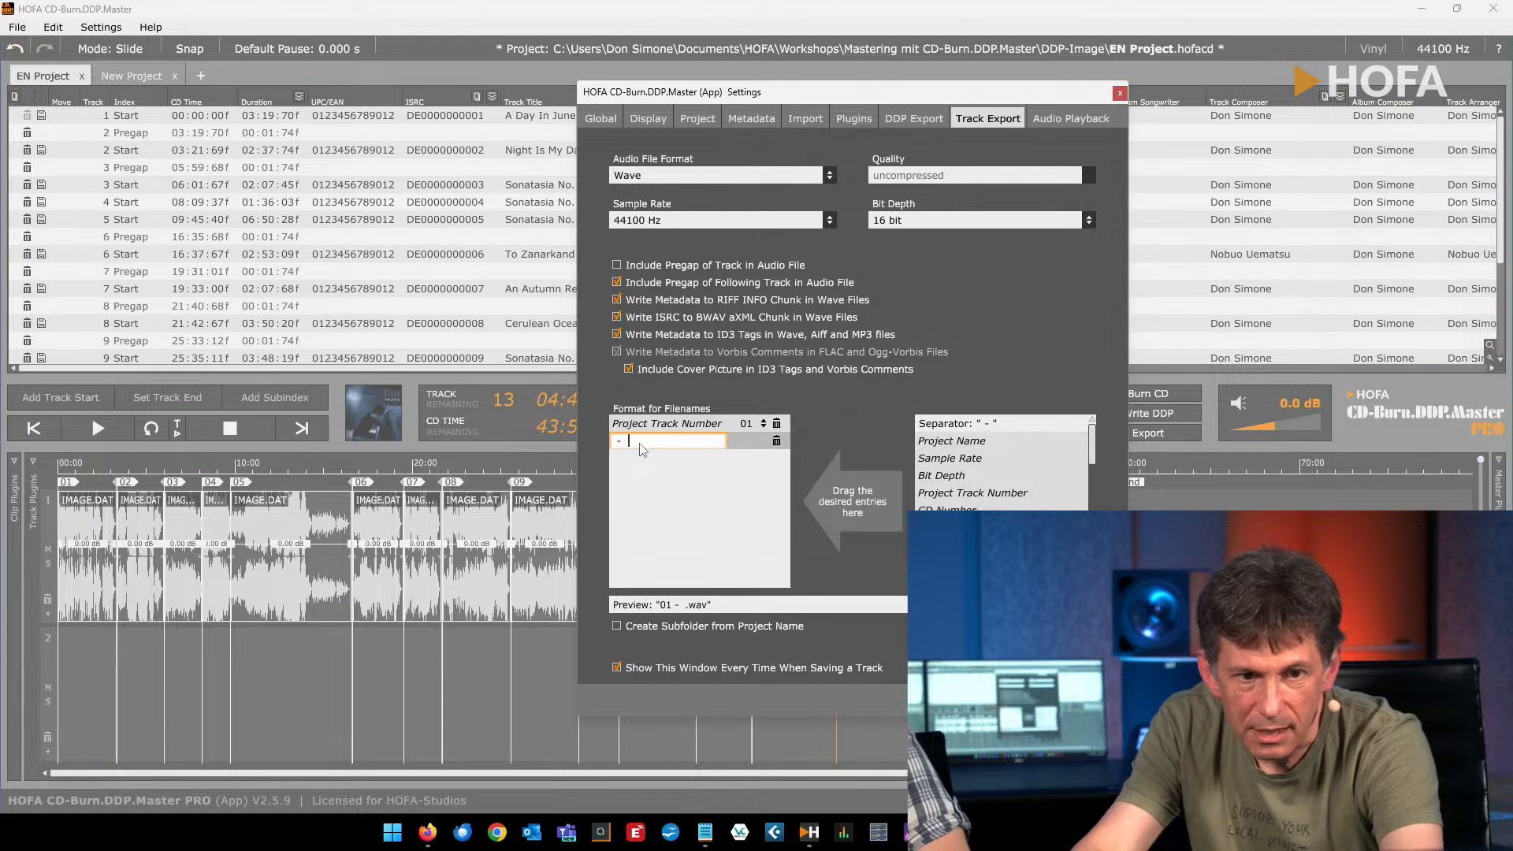
key(Return)
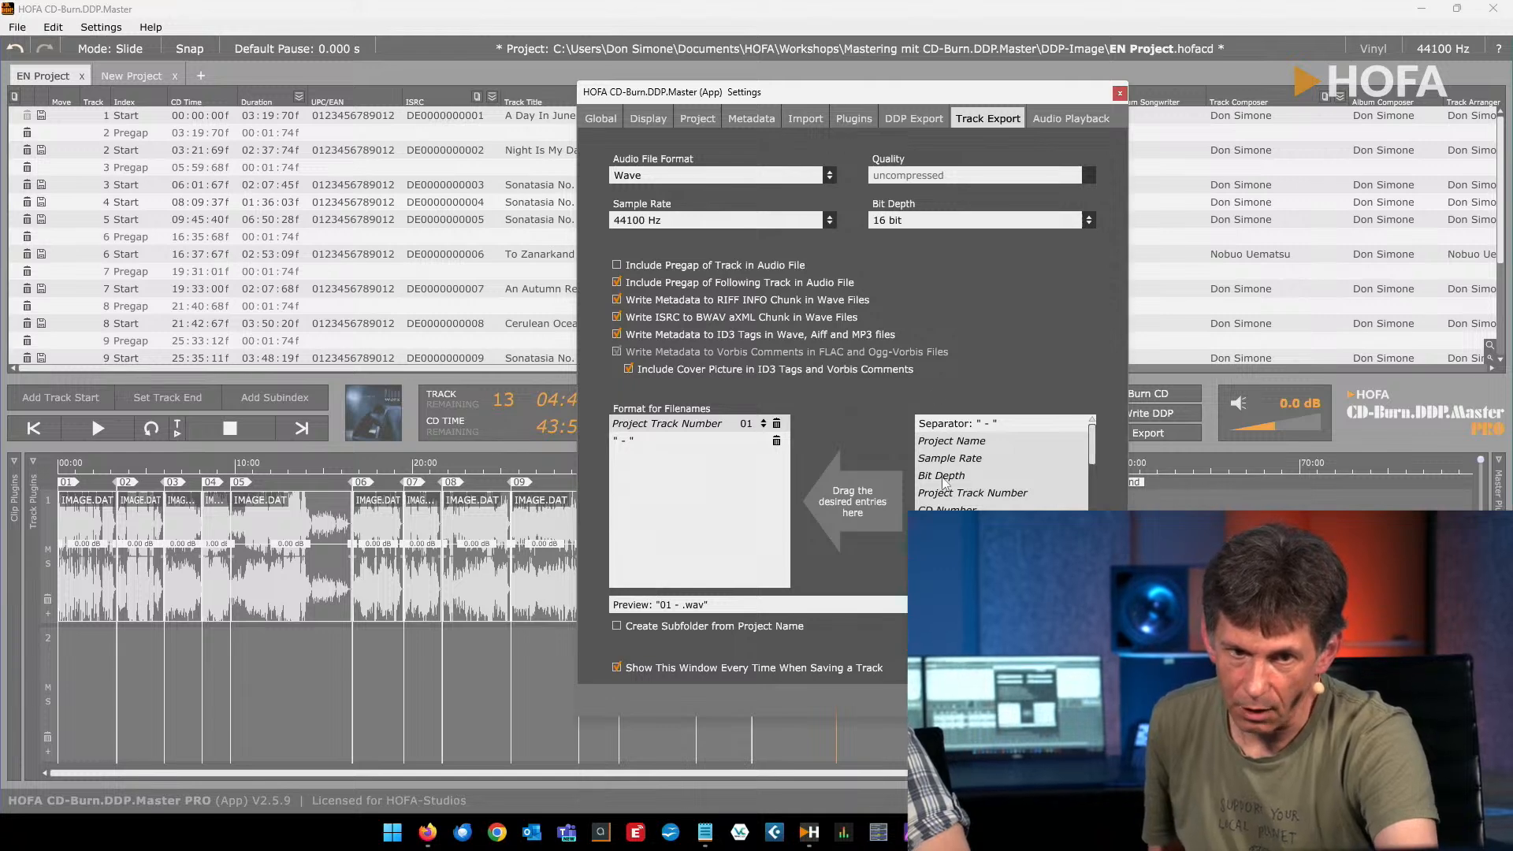
Extend the filename format with Album Artist, Album Title and Track Title in this order, divided by " - " separators
scroll(1000, 462, down, 1)
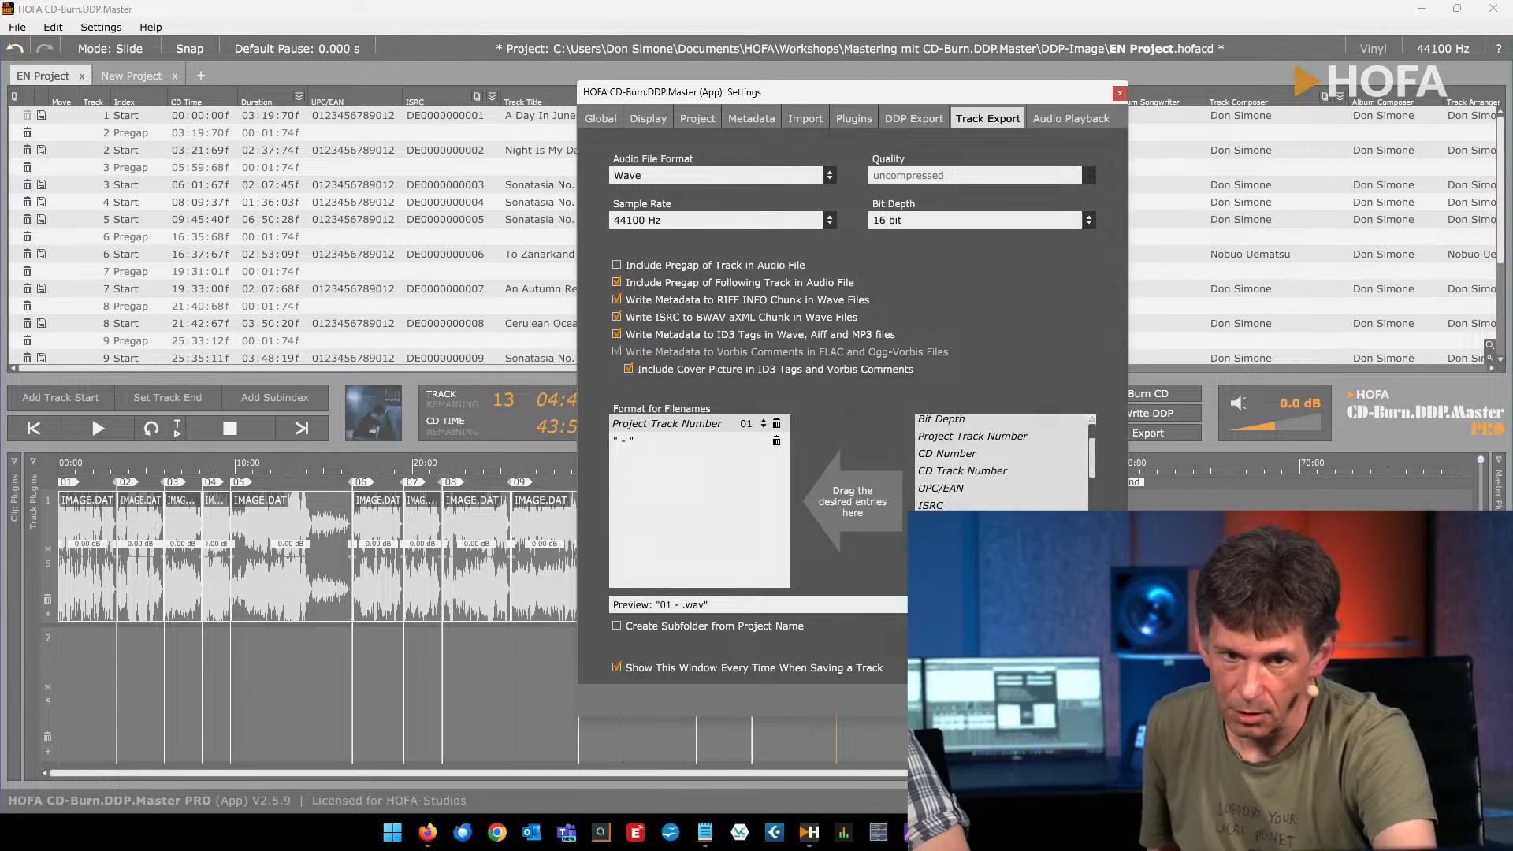
drag(946, 523, 669, 459)
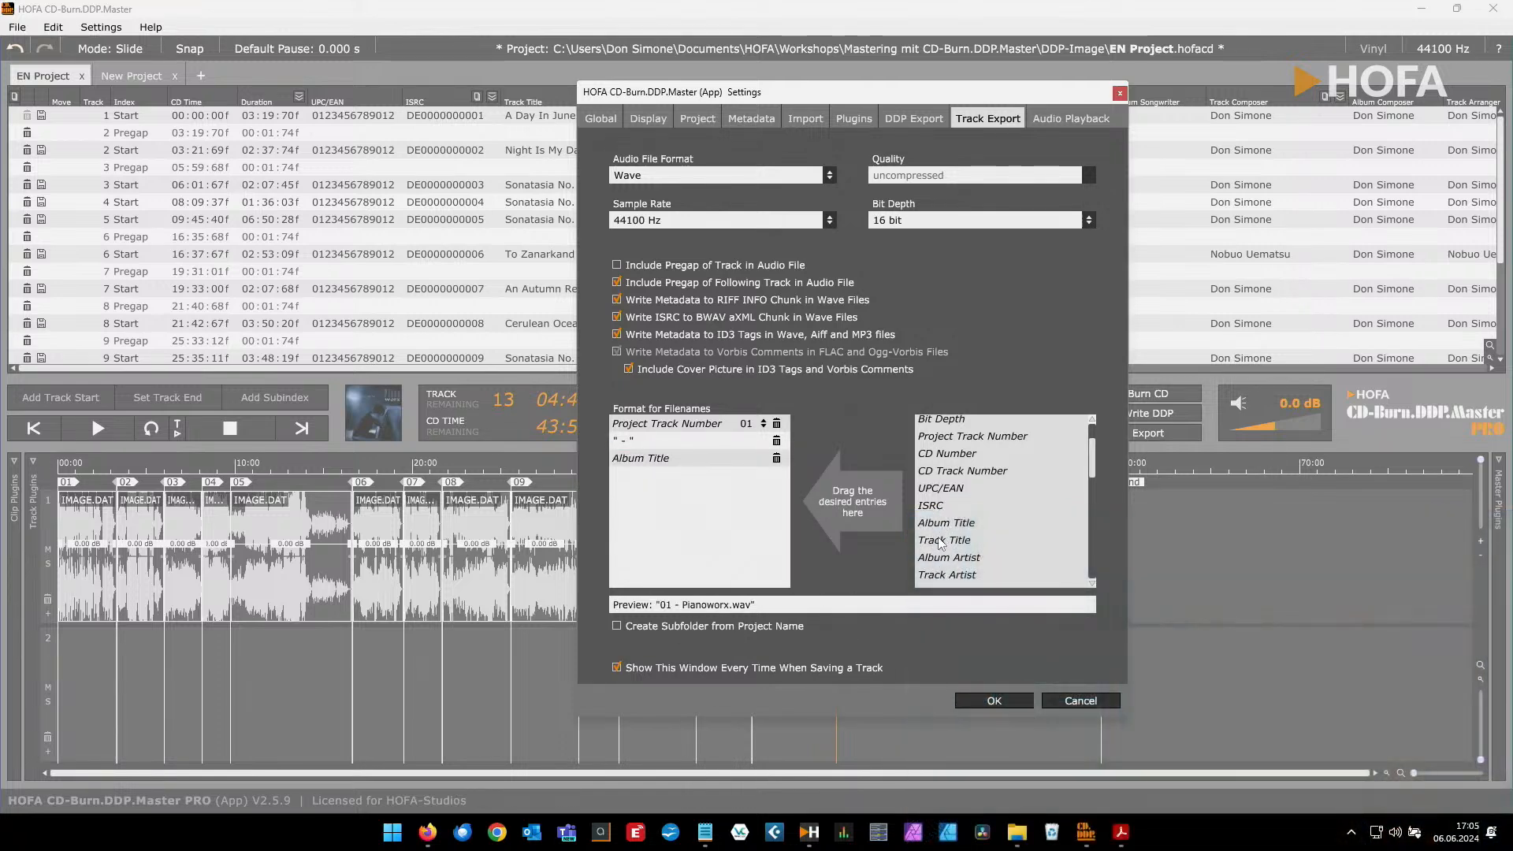
drag(942, 564, 707, 457)
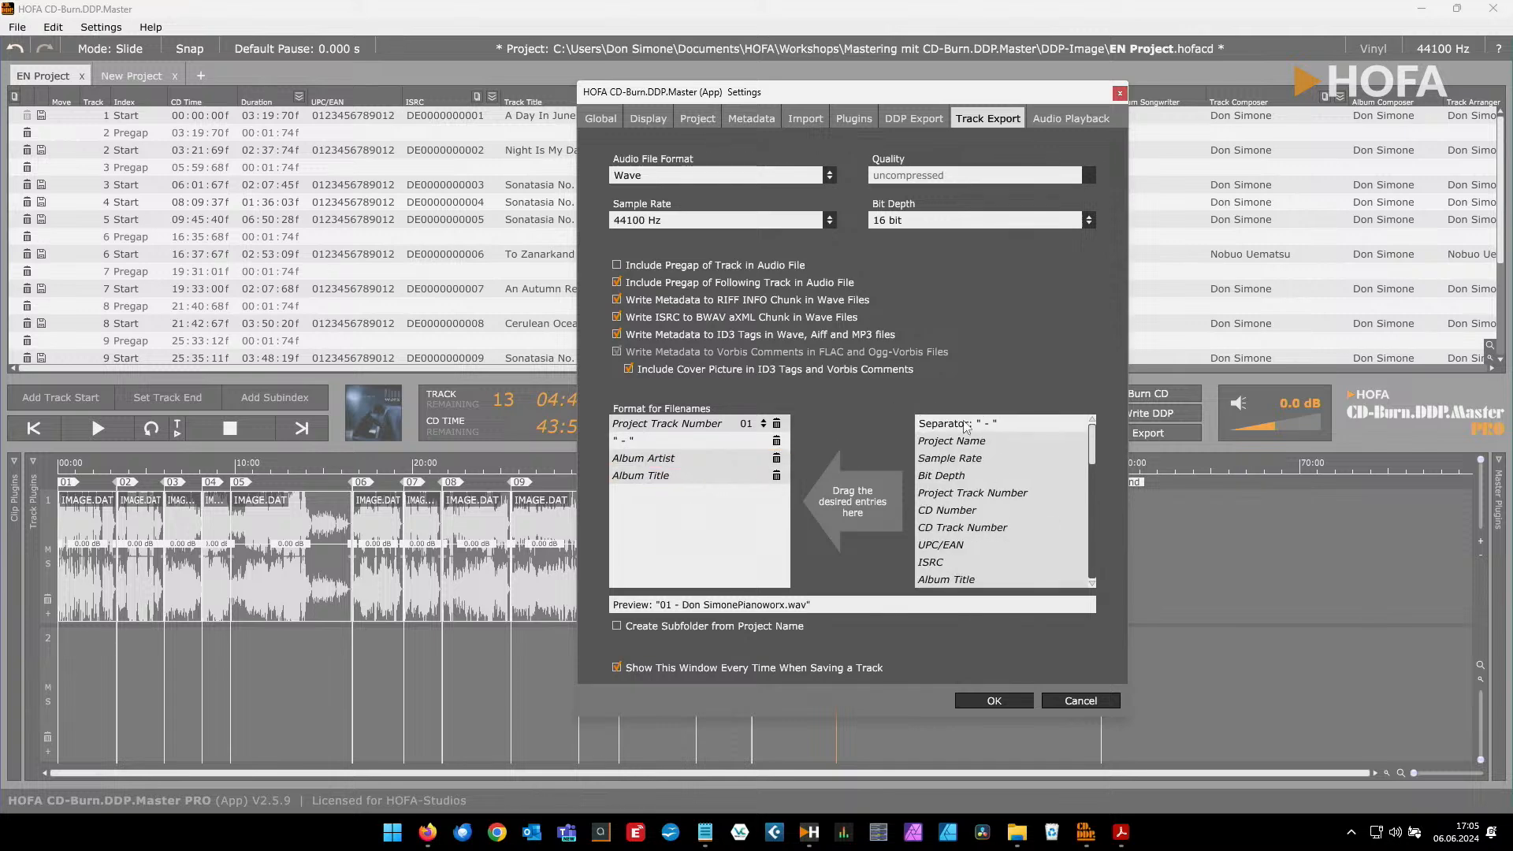
drag(966, 428, 683, 473)
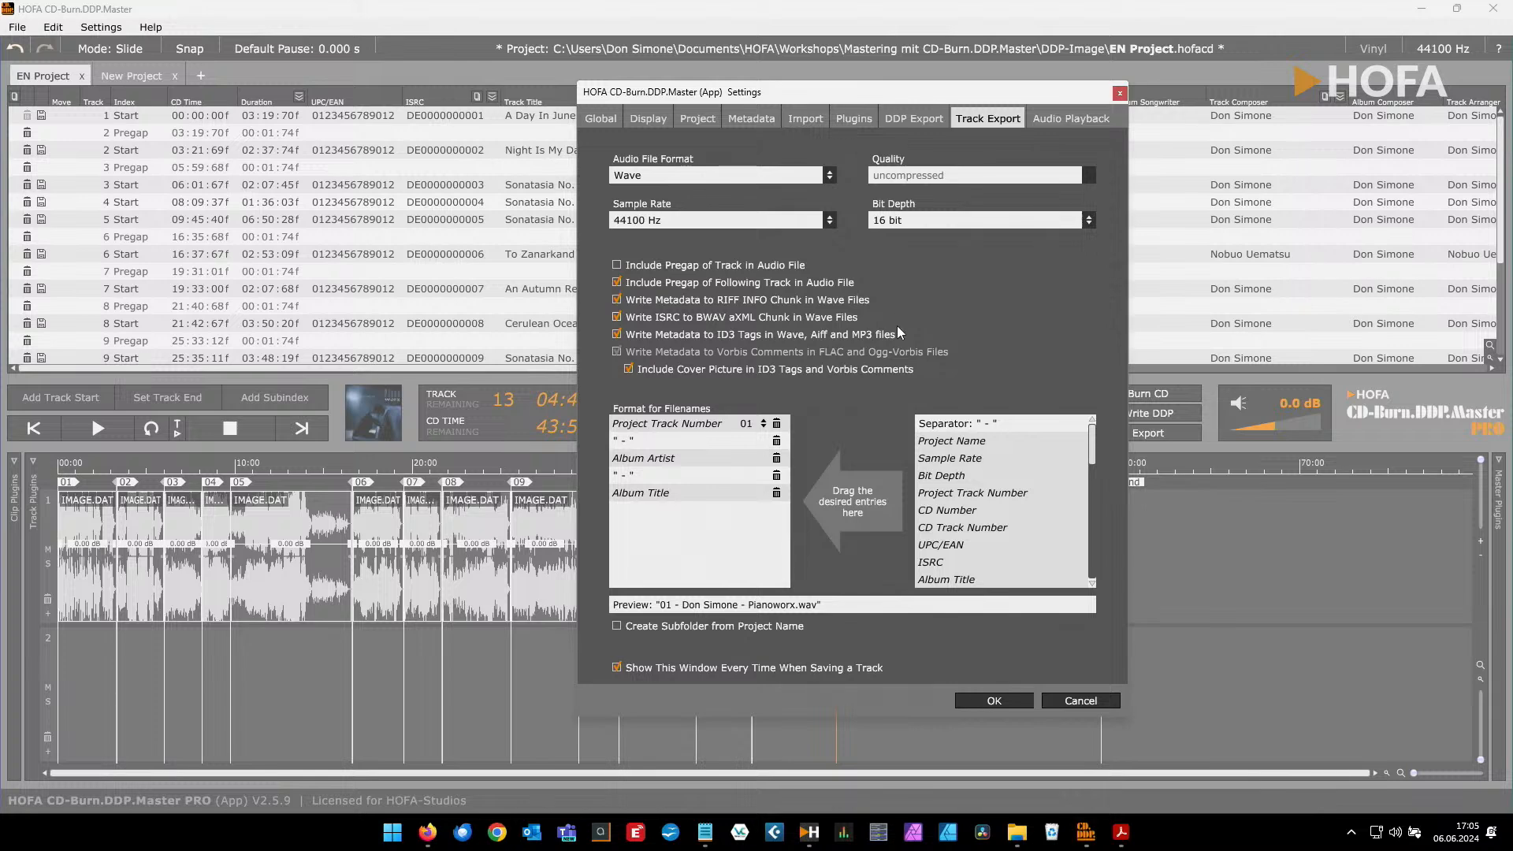
drag(957, 429, 683, 551)
scroll(966, 522, down, 1)
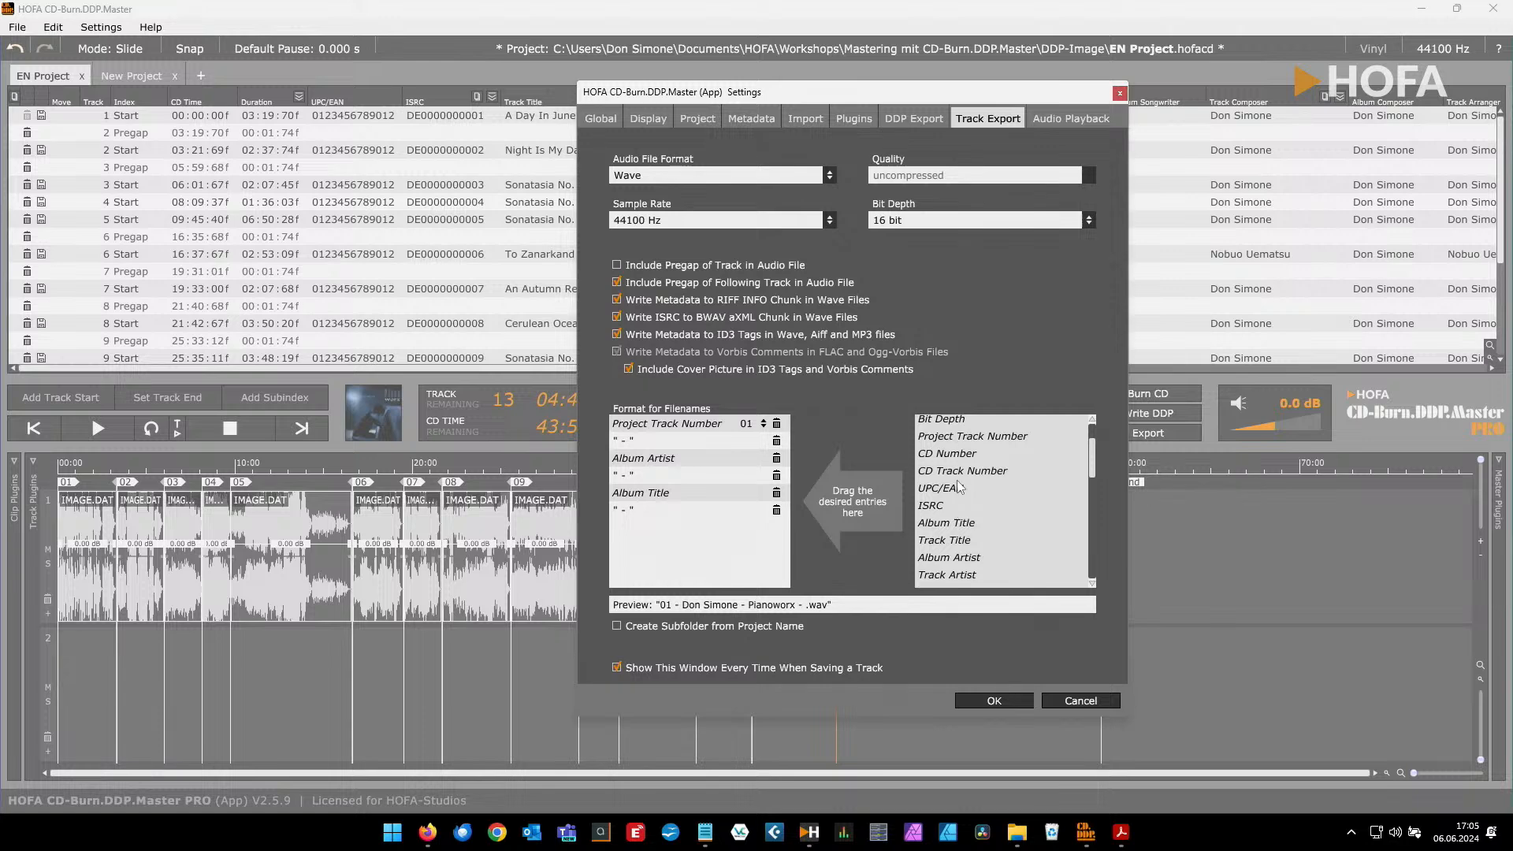
drag(951, 540, 666, 528)
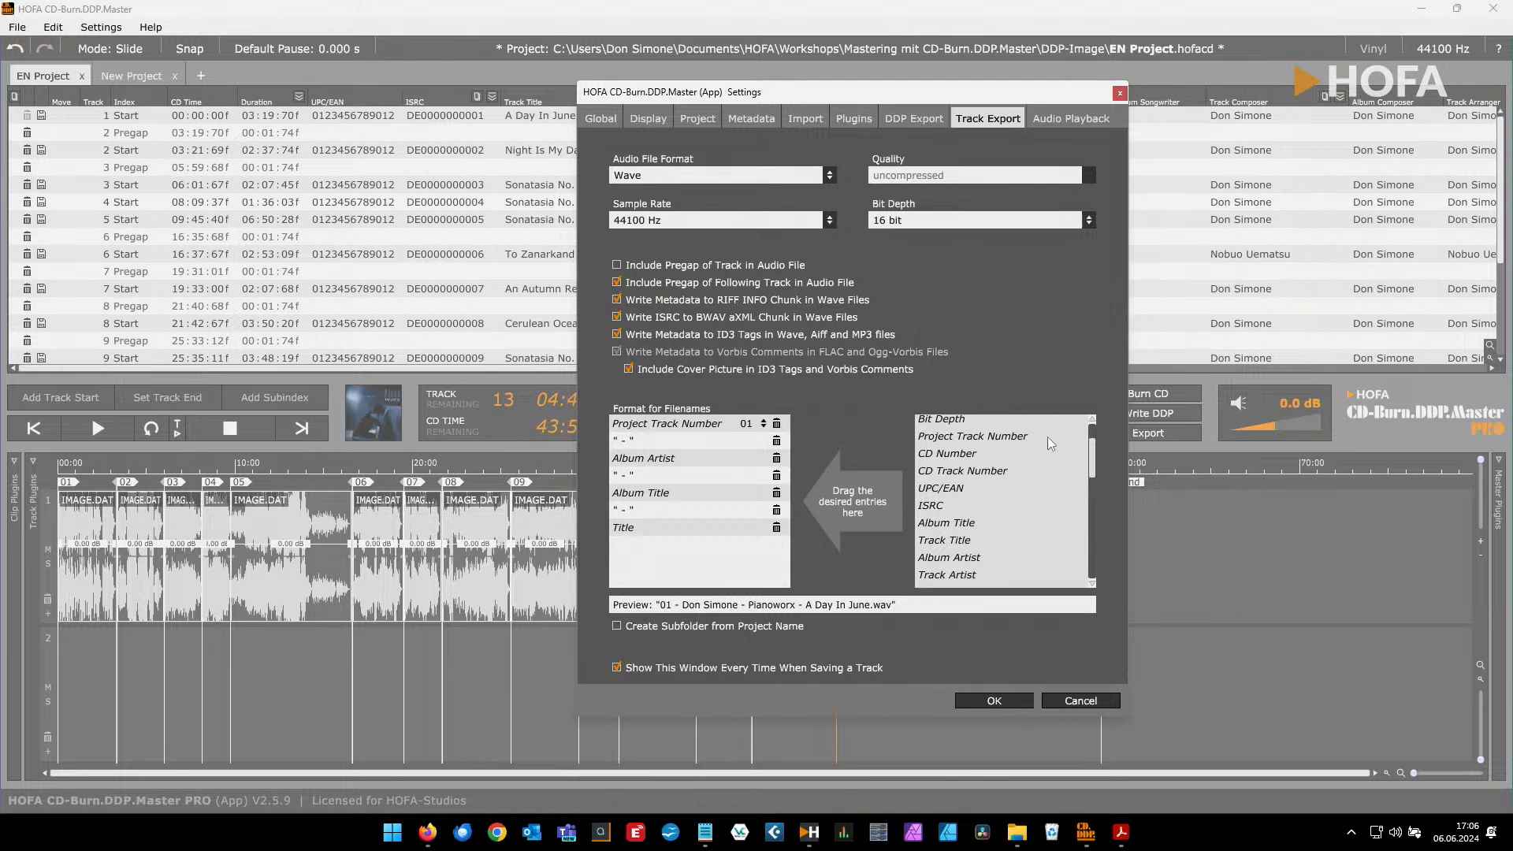
Append a " - " separator, Bit Depth and the text " bit" to the filename format, and choose a bit depth for the exported files
scroll(1007, 535, up, 1)
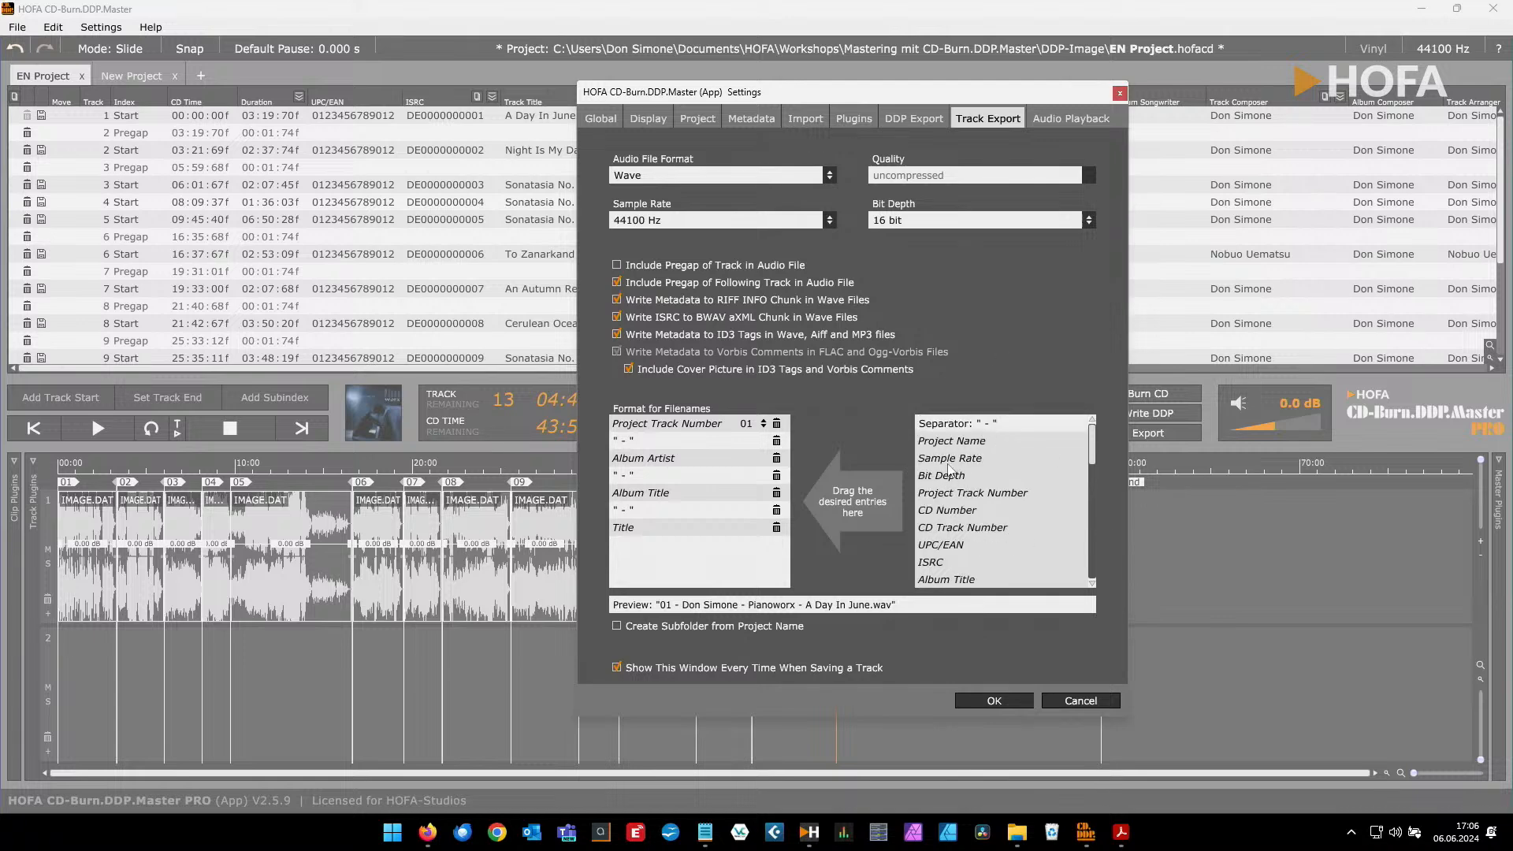
drag(953, 478, 616, 540)
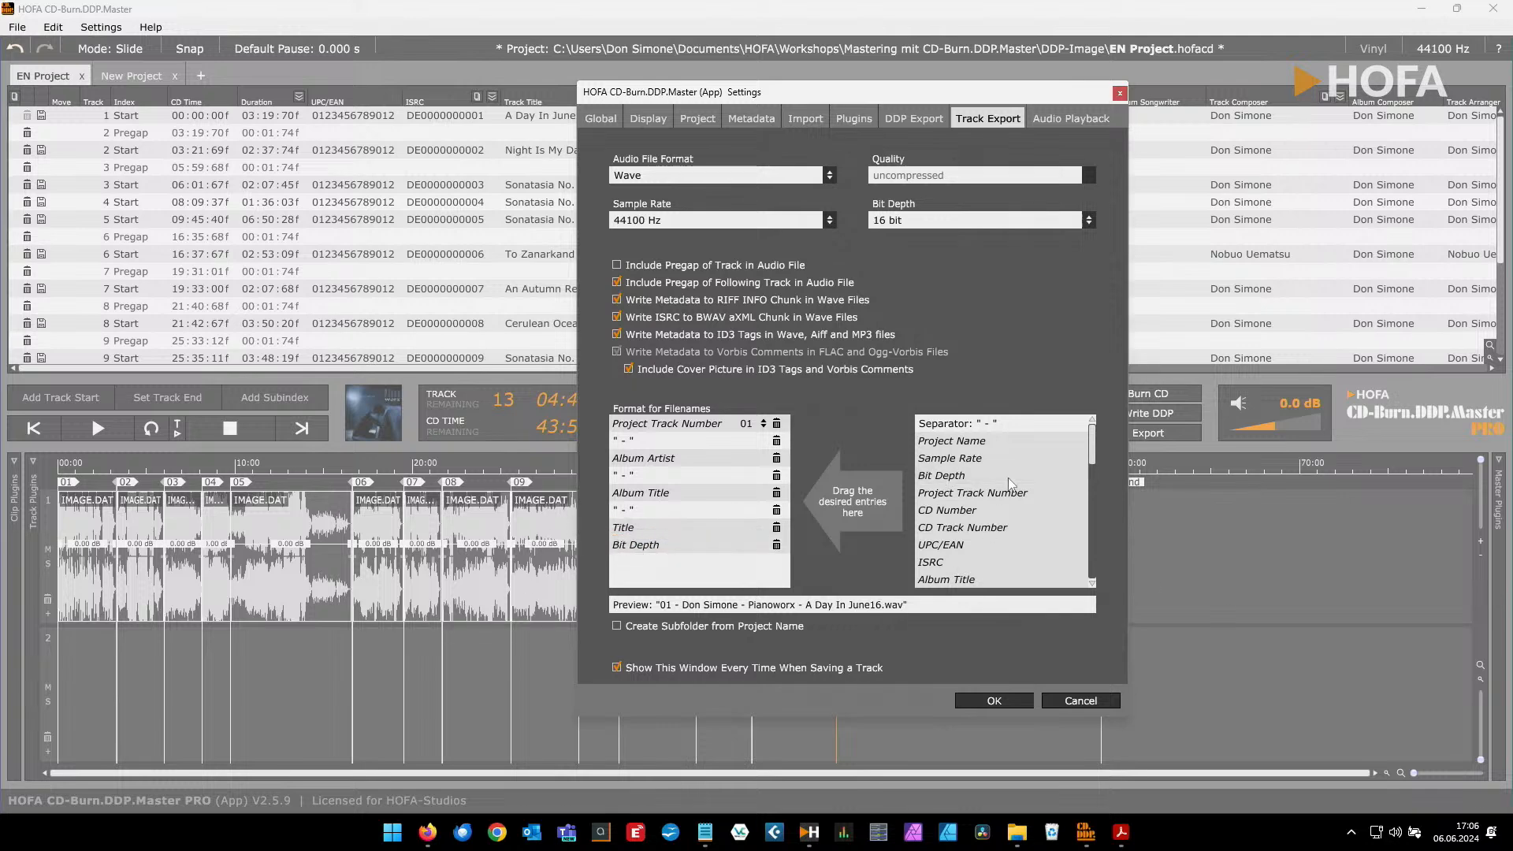
drag(977, 427, 646, 542)
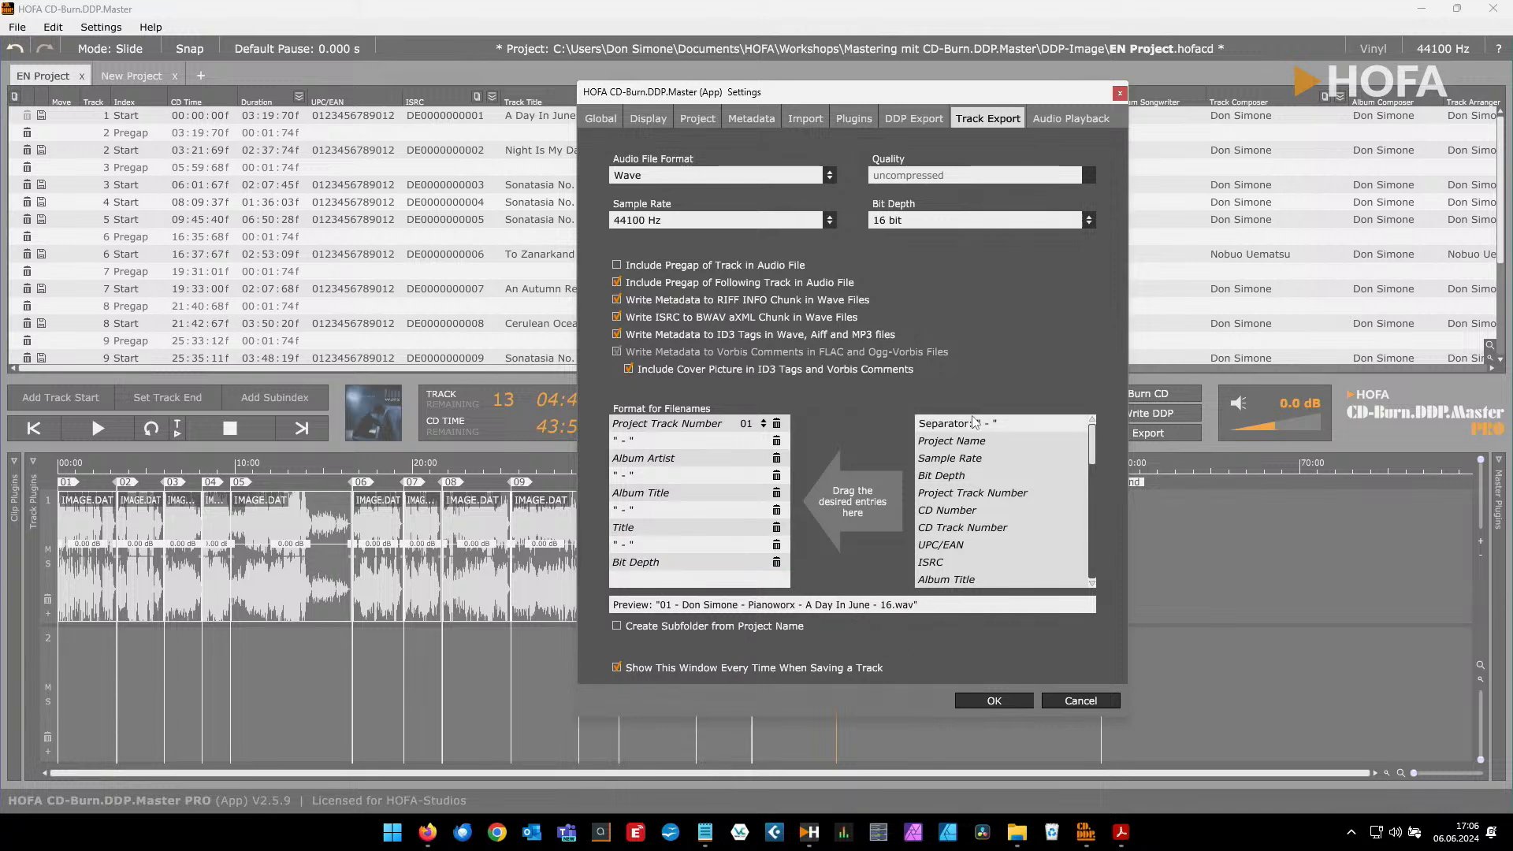
drag(978, 423, 662, 583)
double_click(633, 579)
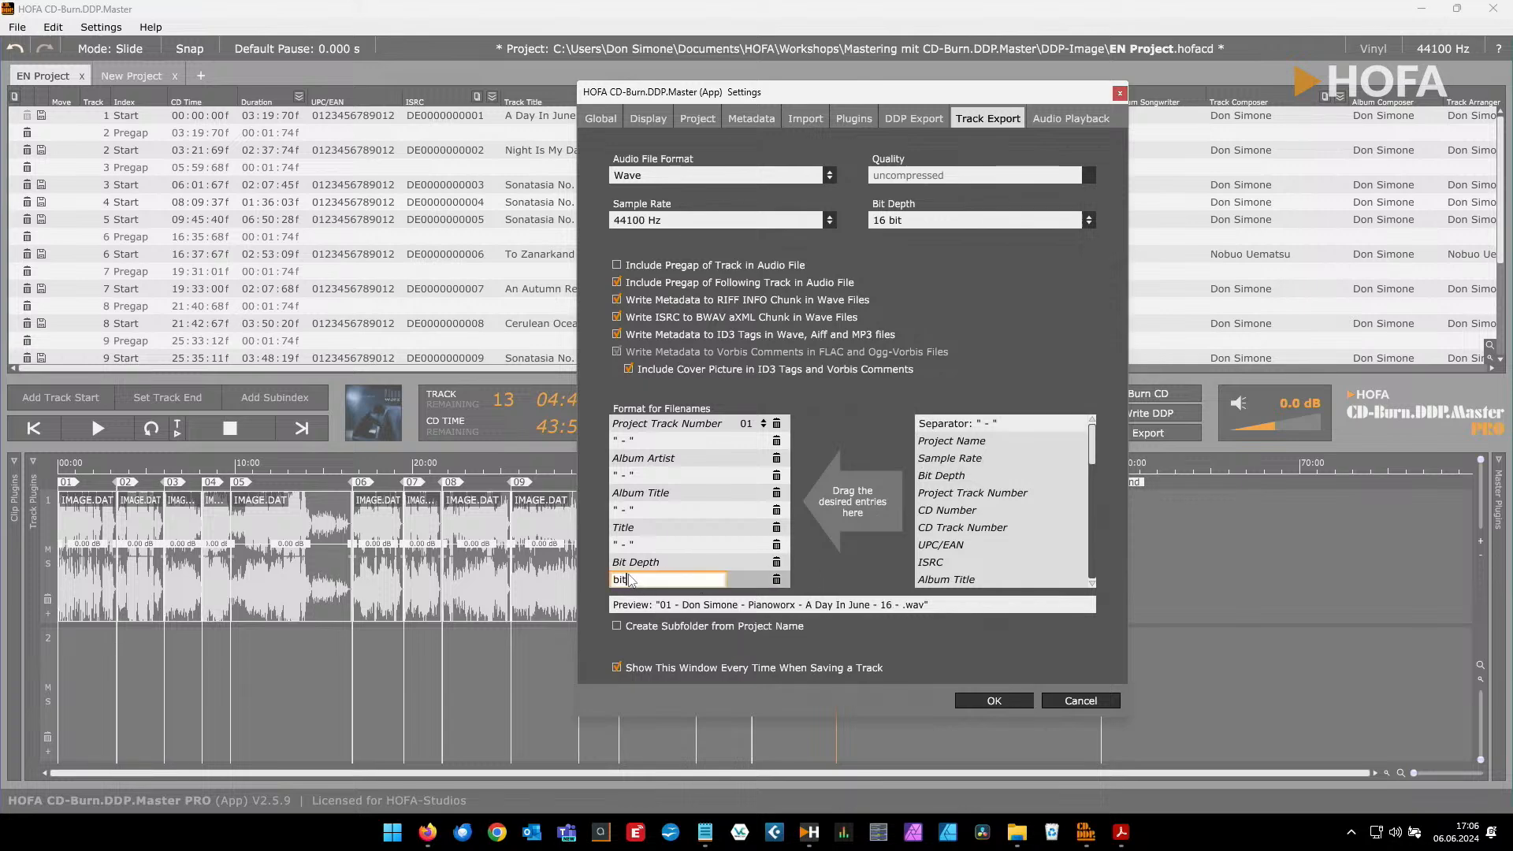
text(bit)
key(Return)
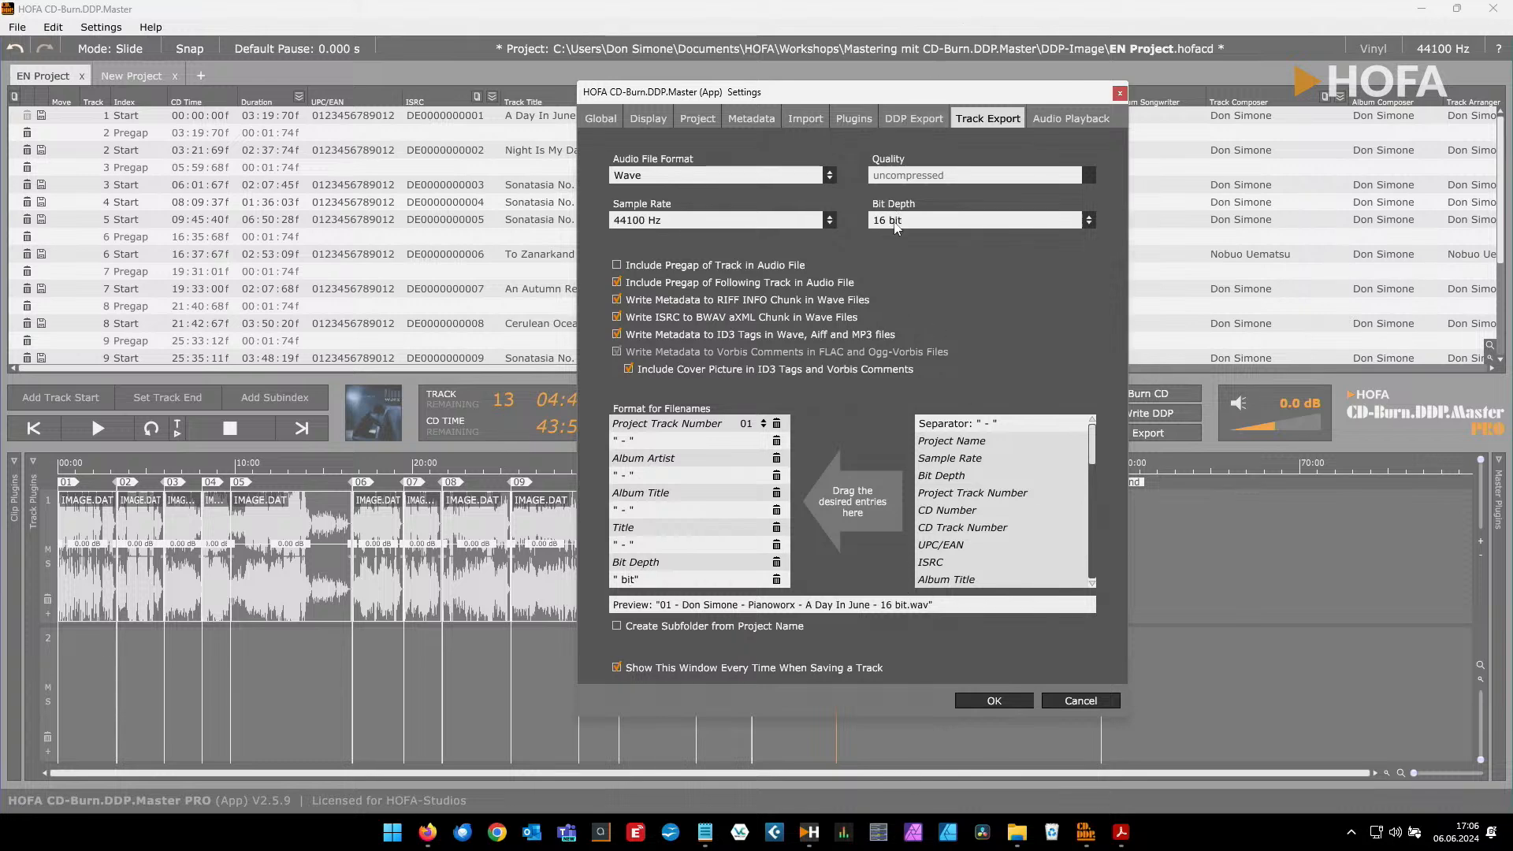
click(1090, 225)
click(1003, 248)
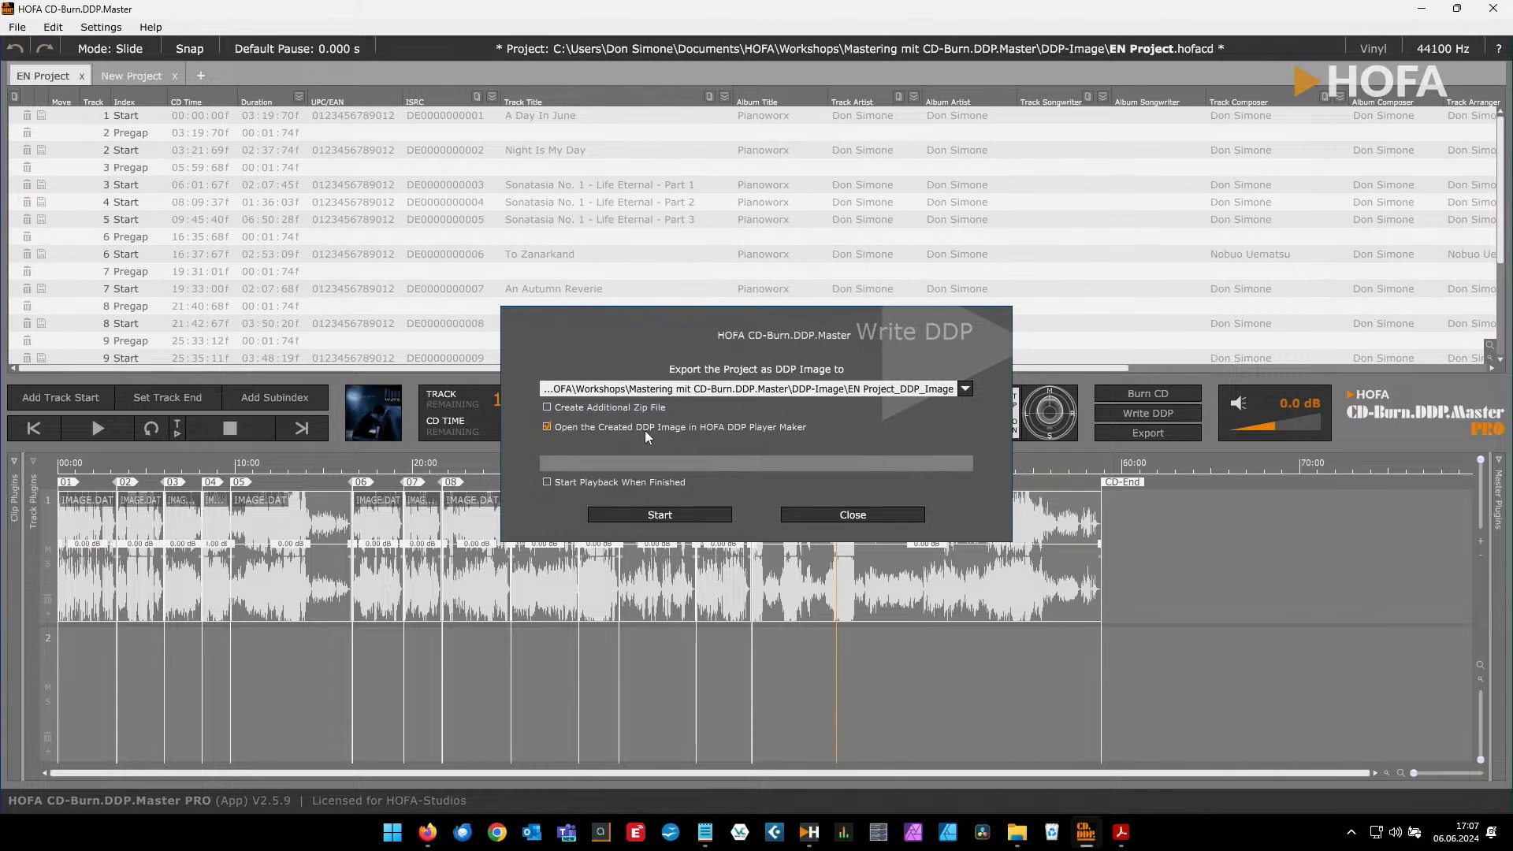
Write the project as DDP image EN Project_DDP_Image, open it in HOFA DDP Player Maker, and briefly play it there
click(546, 428)
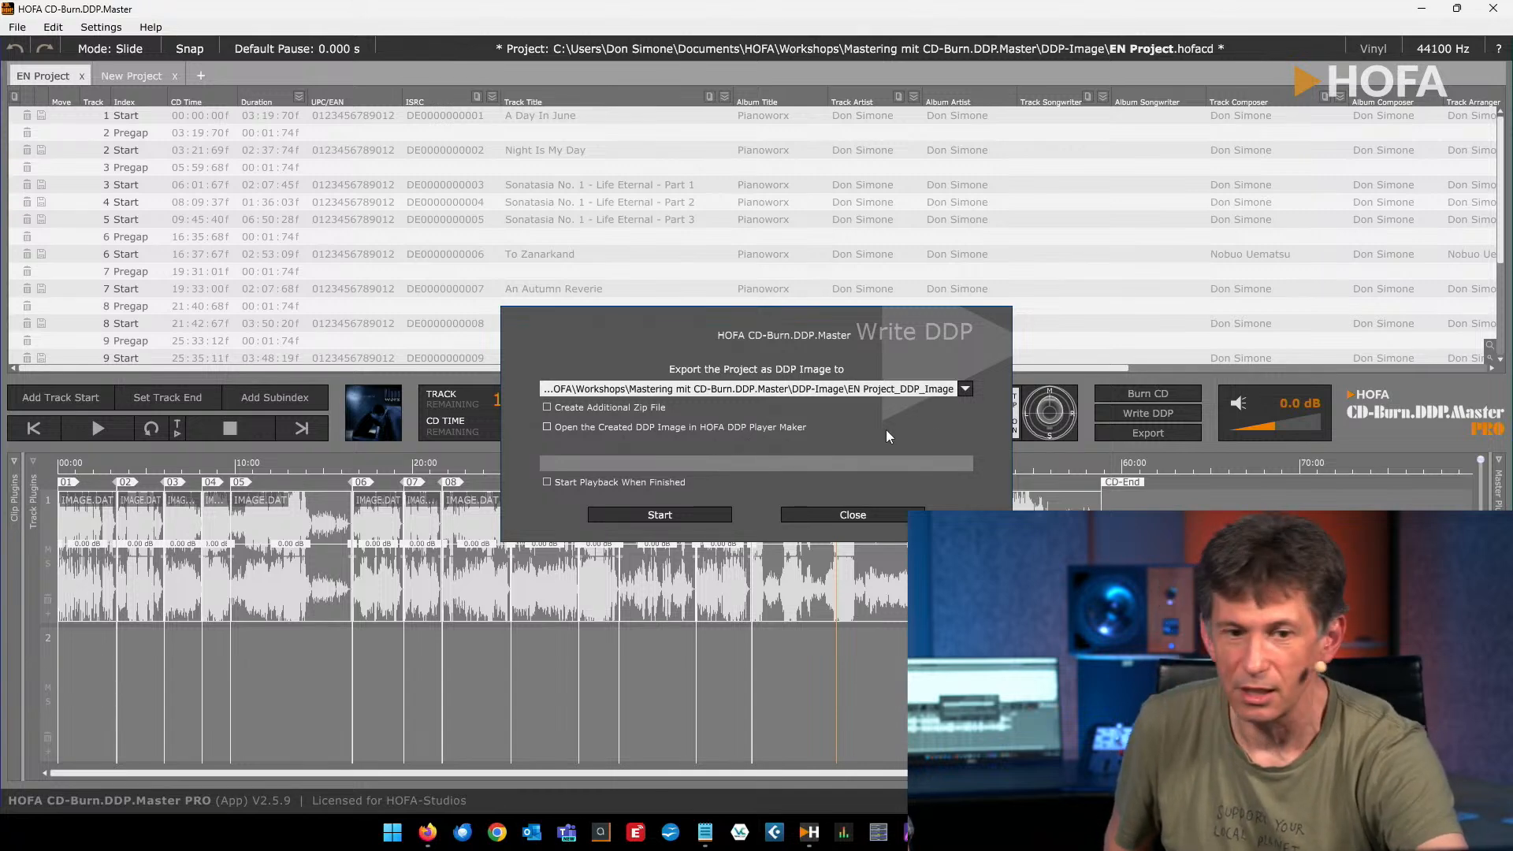
click(546, 427)
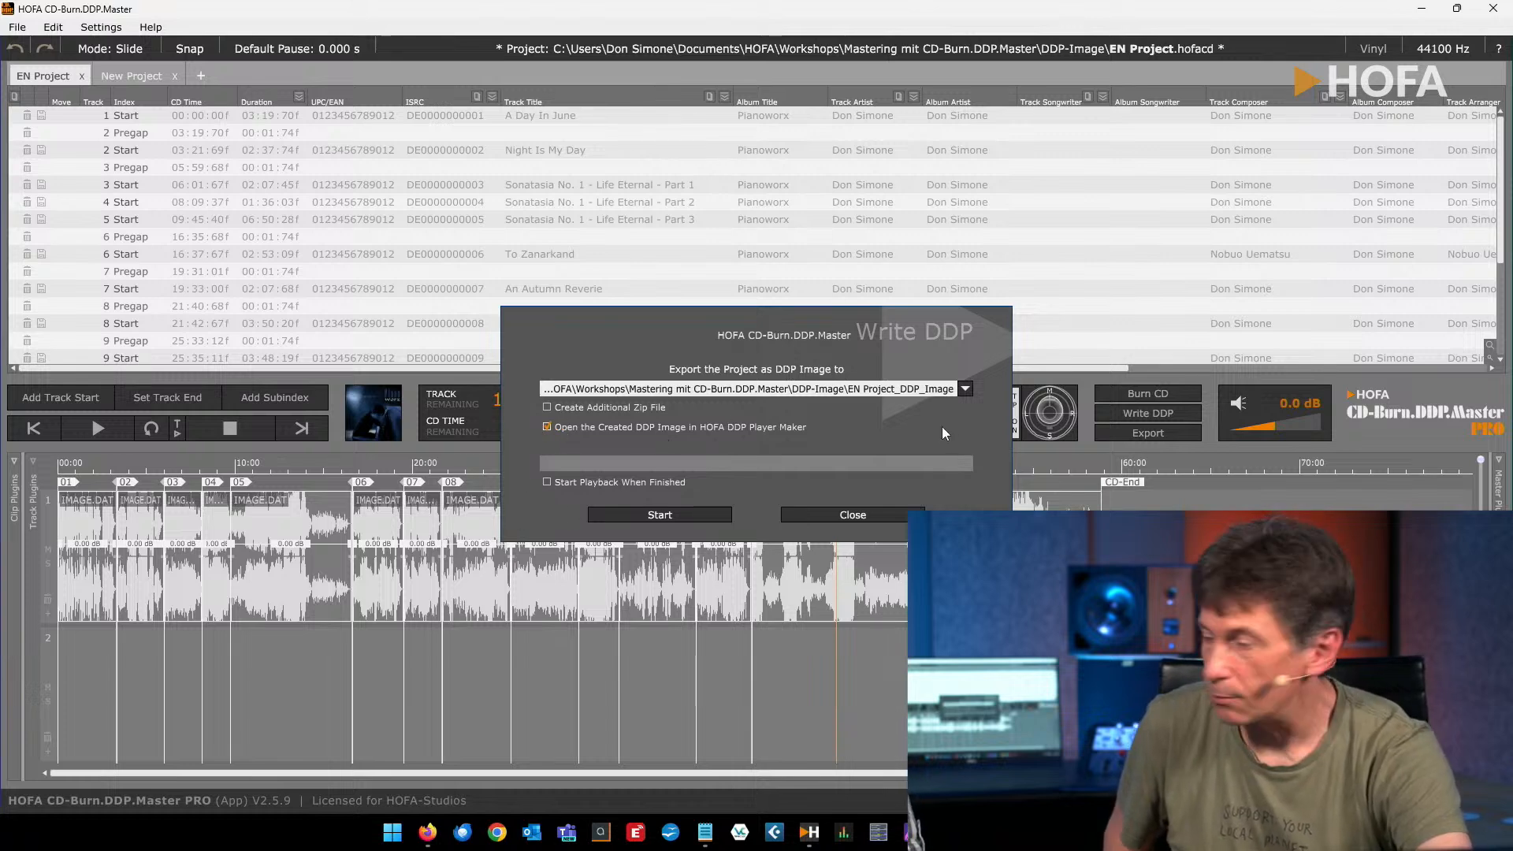
click(650, 513)
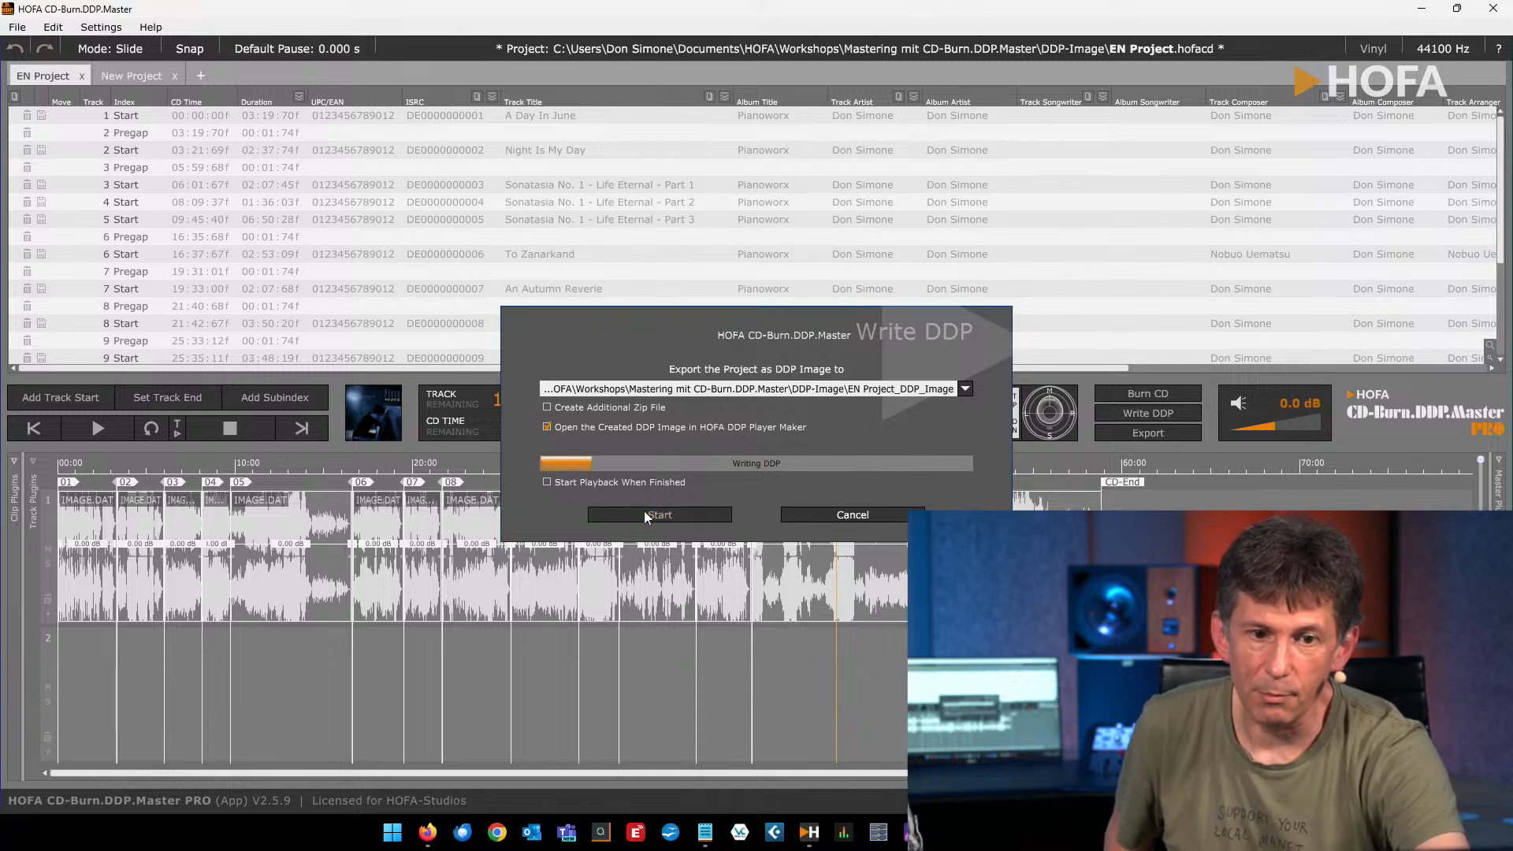
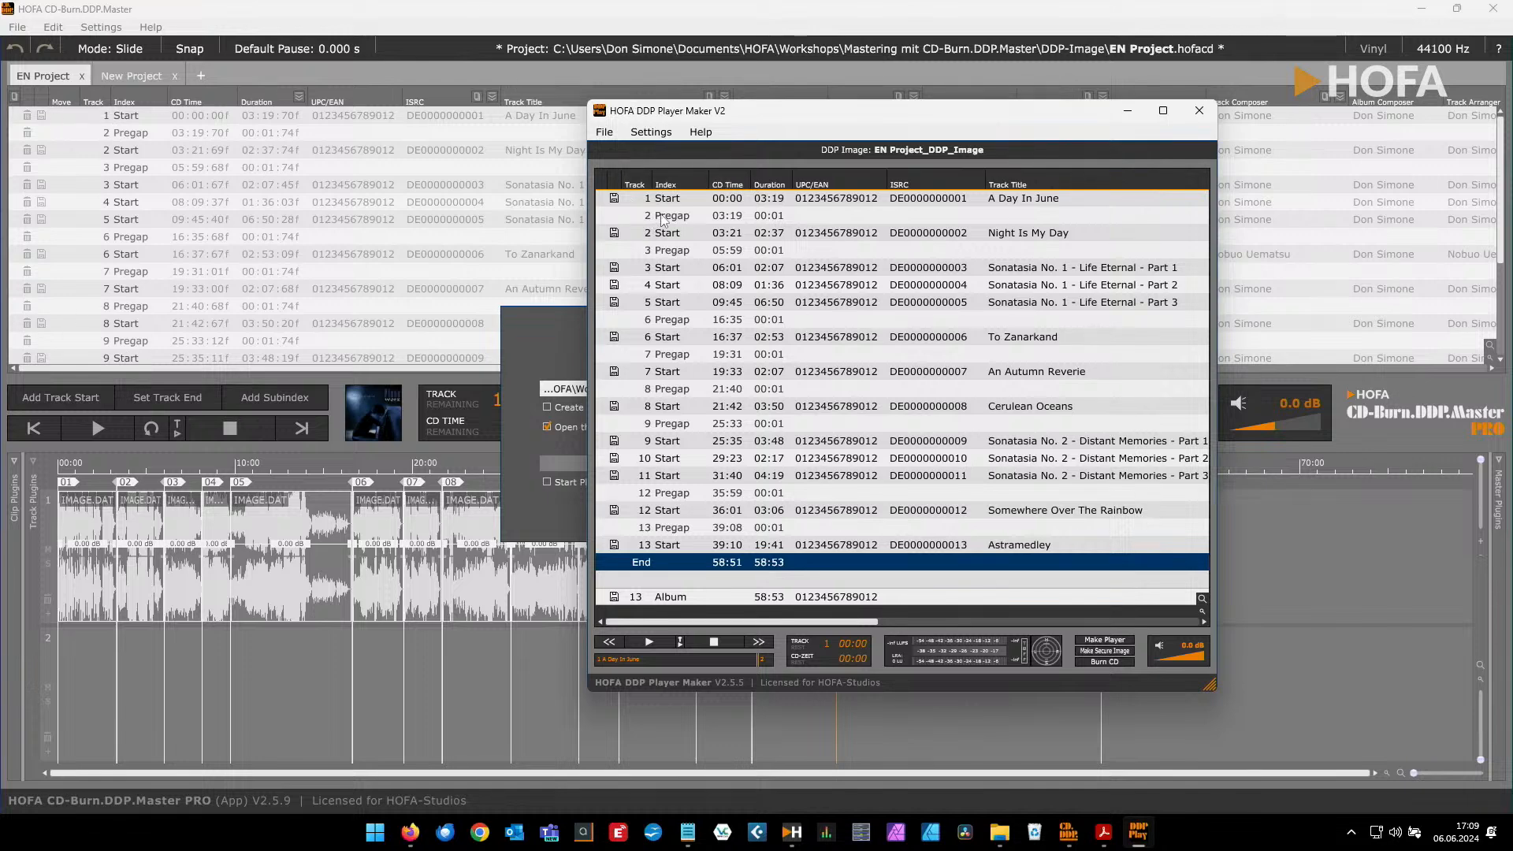
click(654, 643)
click(706, 641)
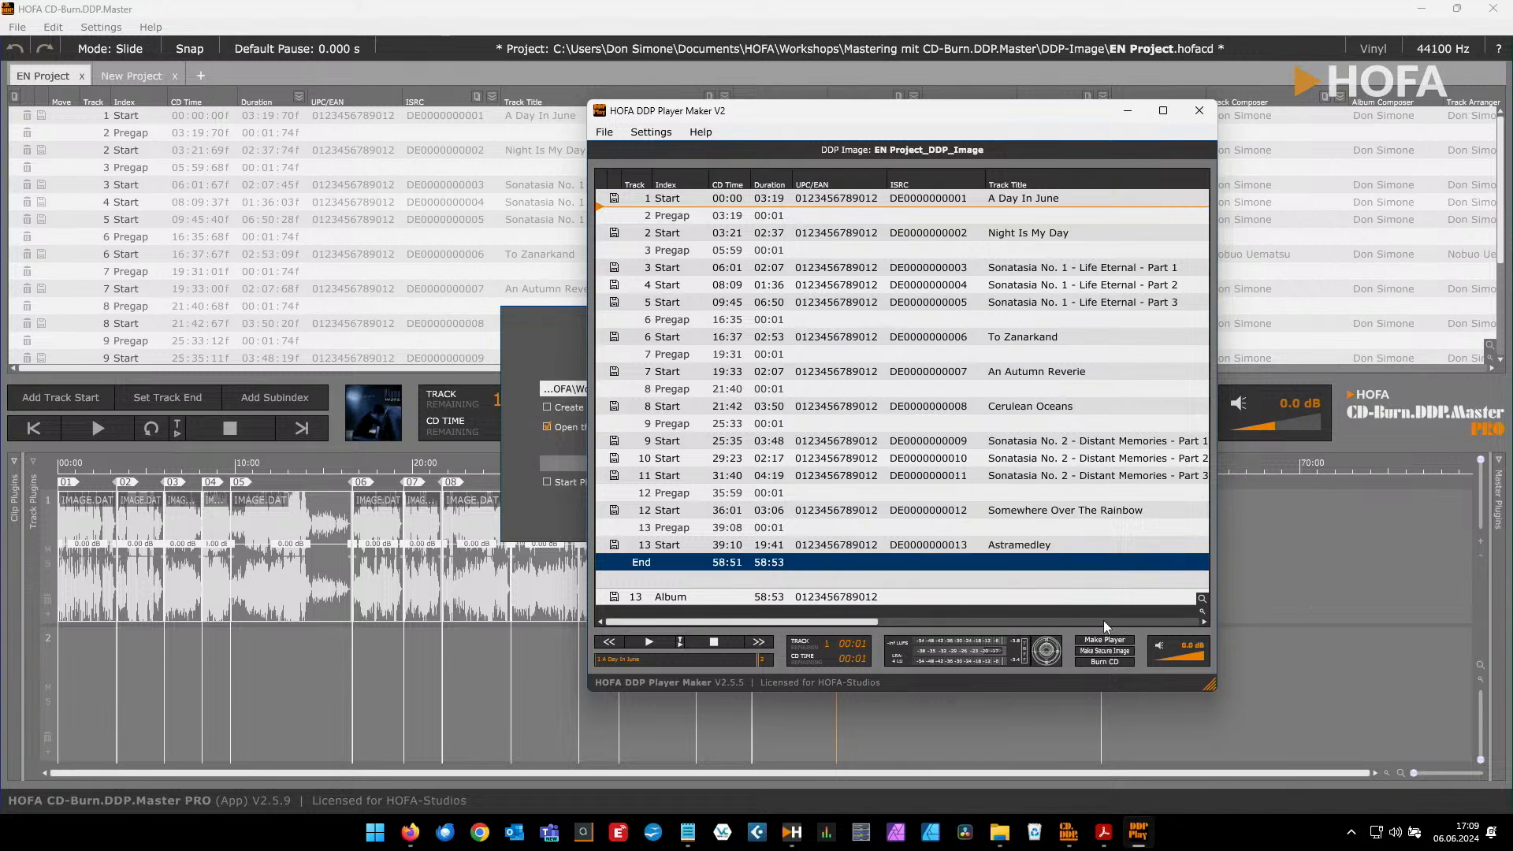
Open the Make Player settings past the distribution notice, toggle whether the player can save tracks as audio files, and cancel
click(1105, 640)
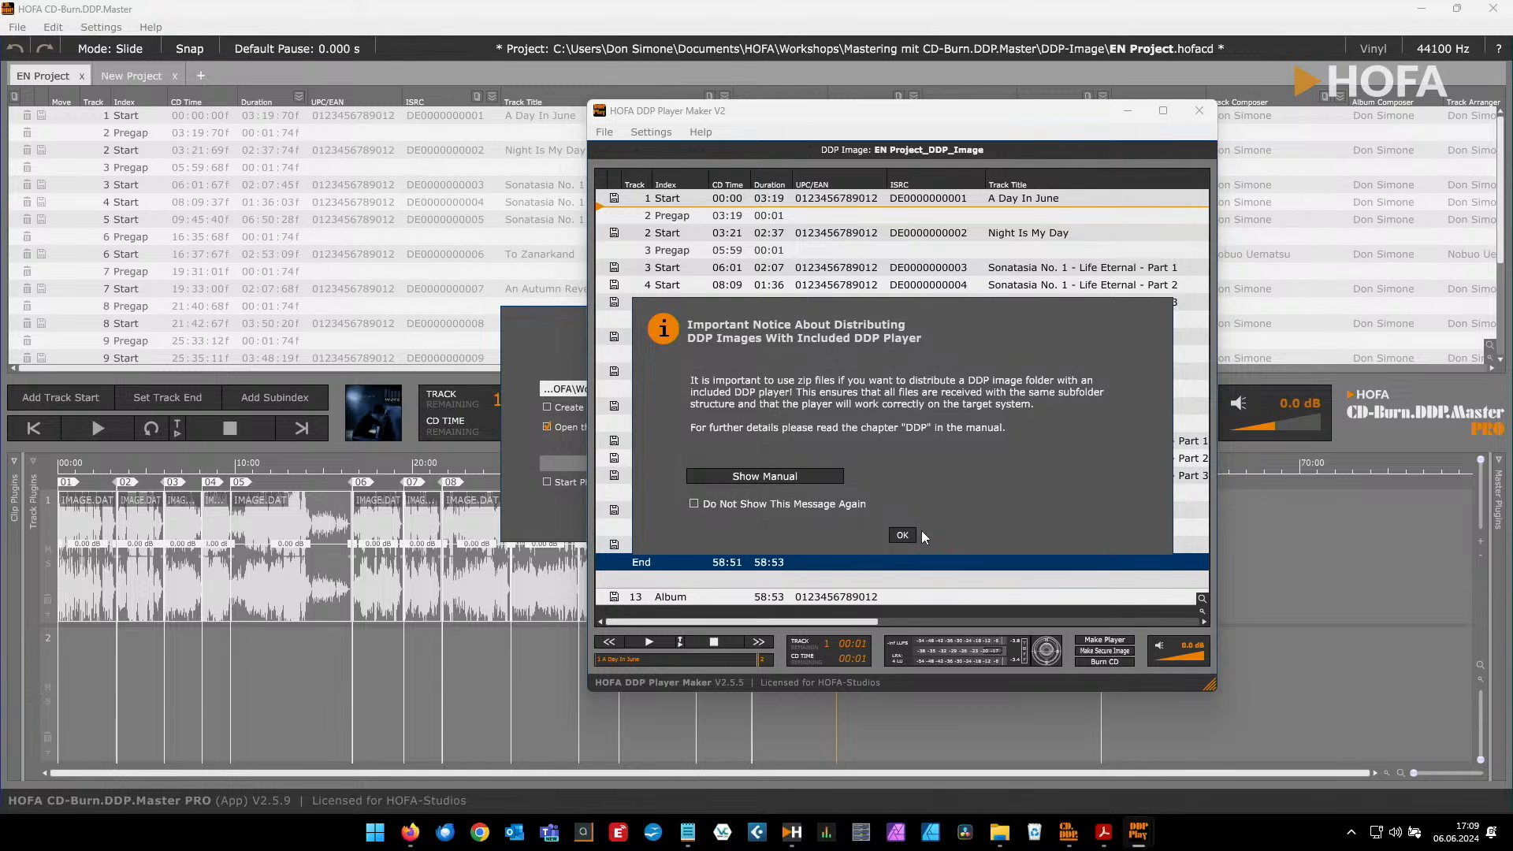
click(903, 535)
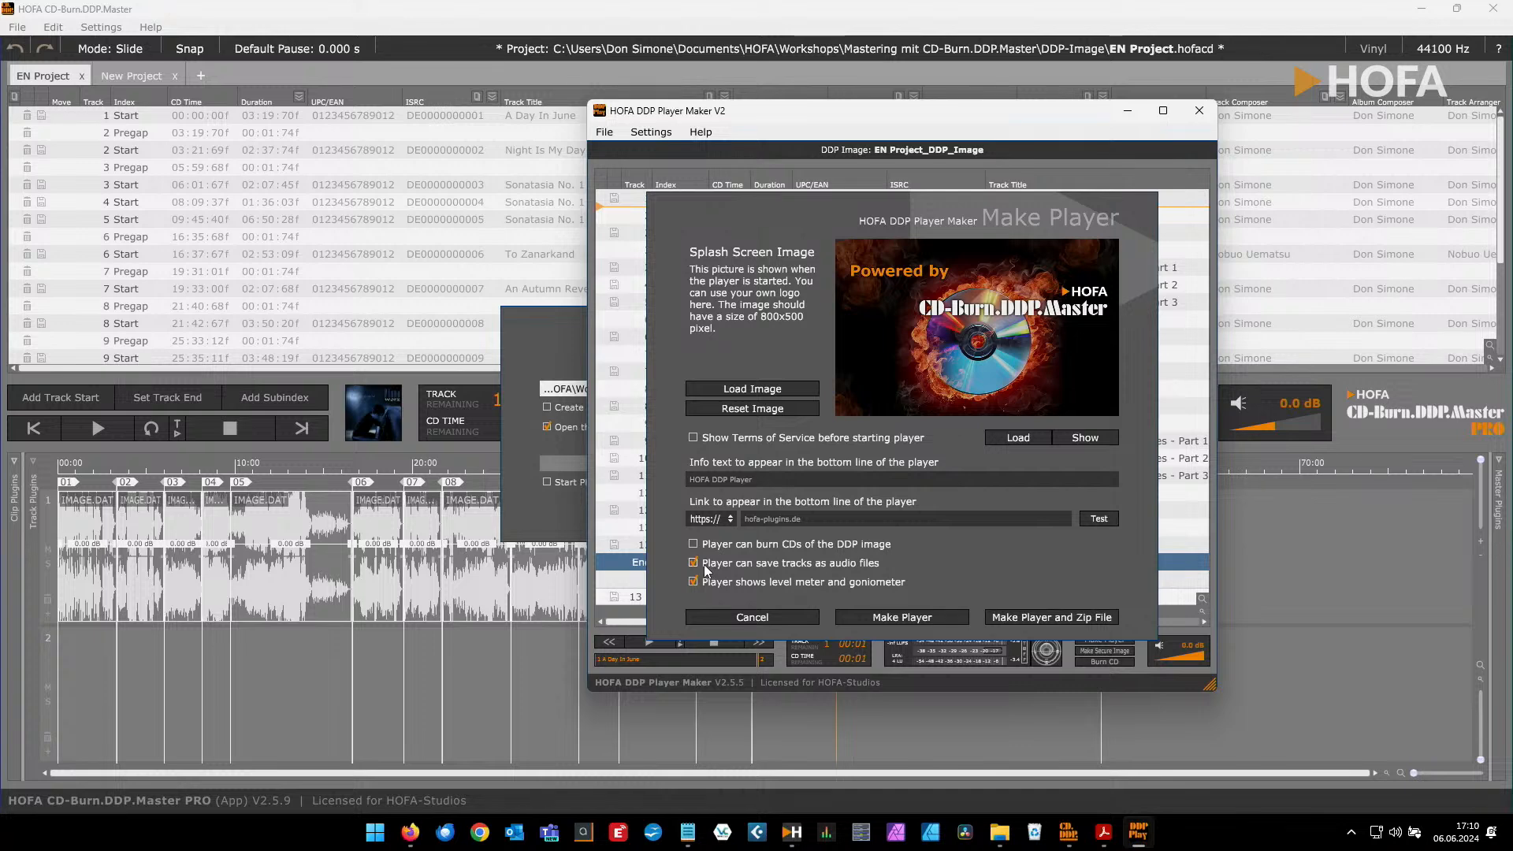
click(704, 564)
click(788, 617)
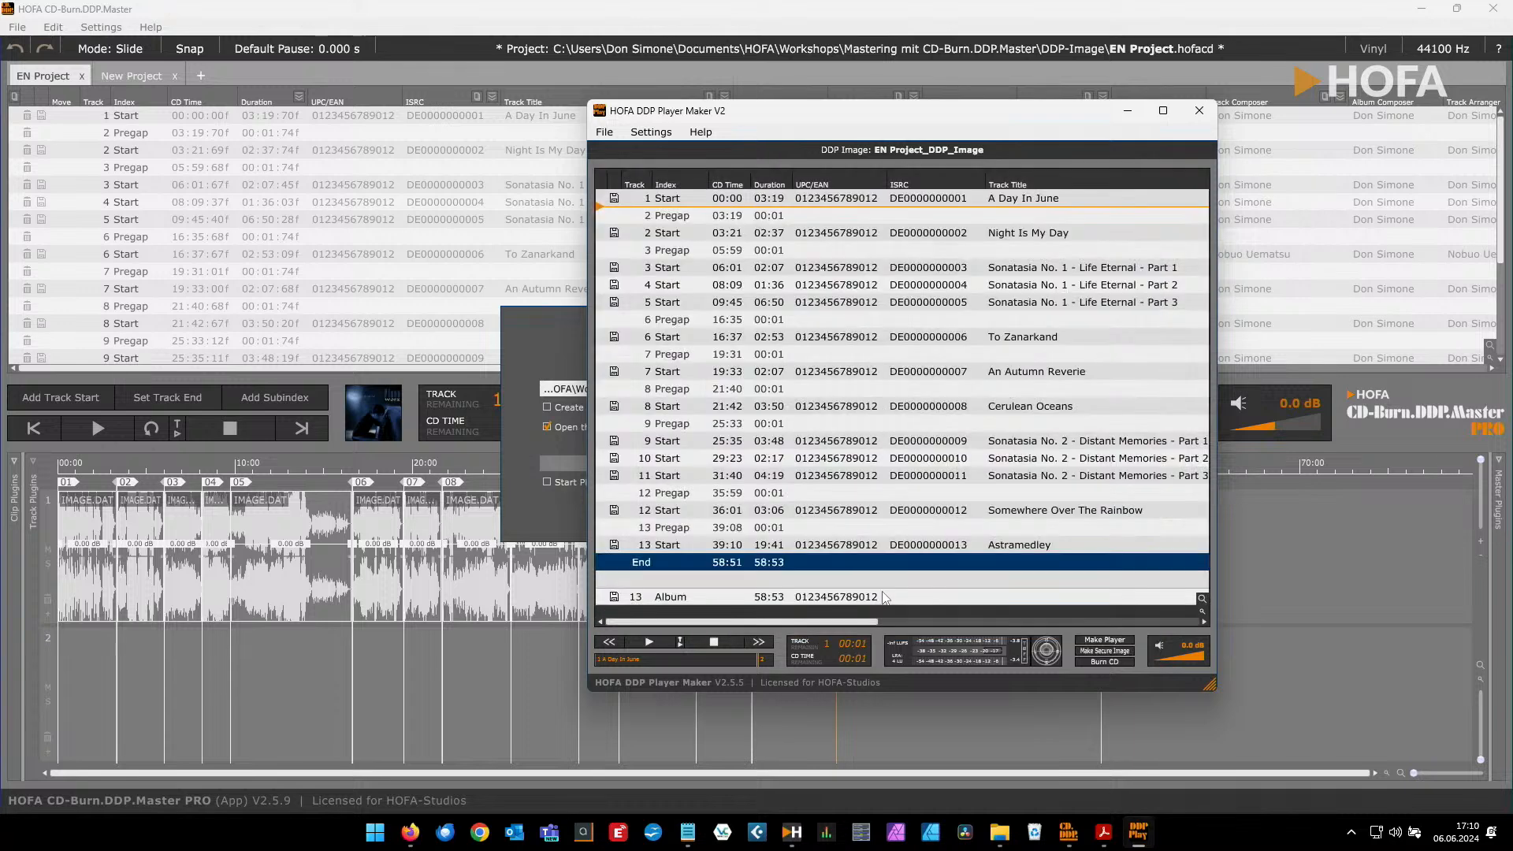
Open the Make Secure Image settings, review the available encryption modes, toggle the level meter and goniometer option, and cancel
click(1104, 651)
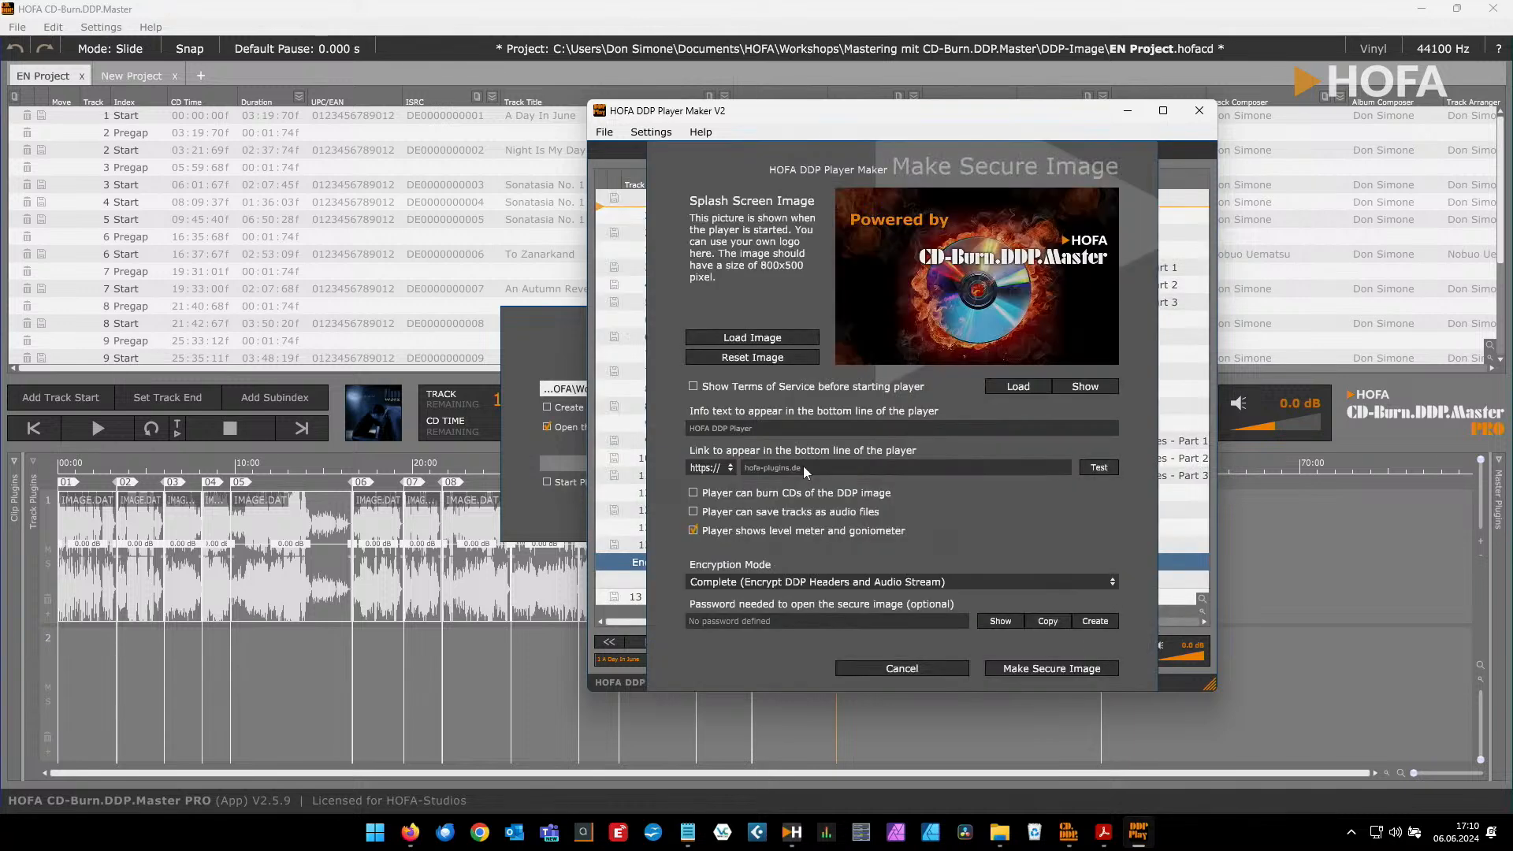
click(725, 583)
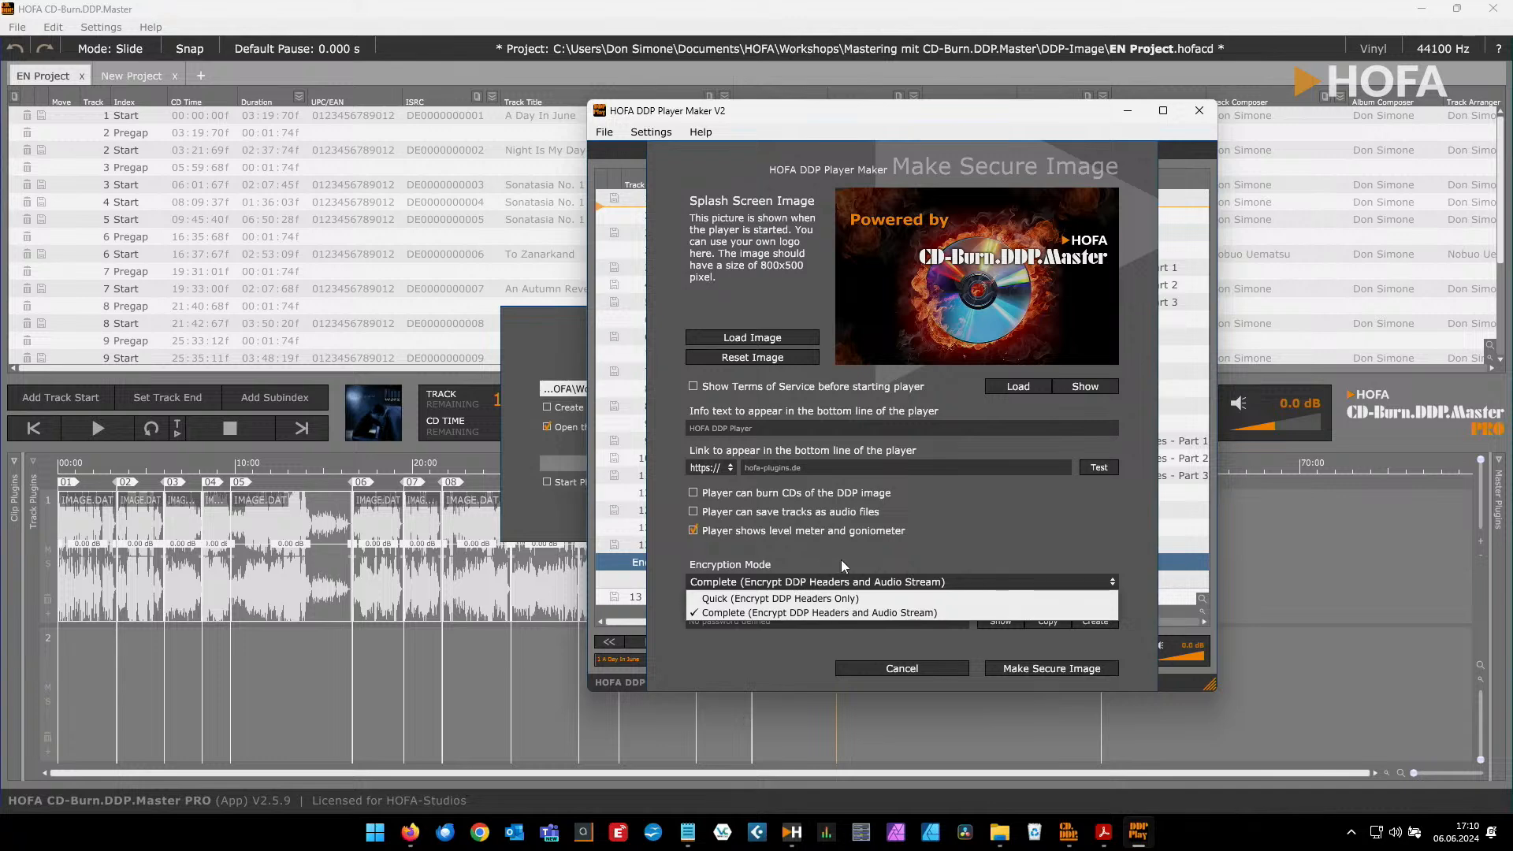
click(884, 532)
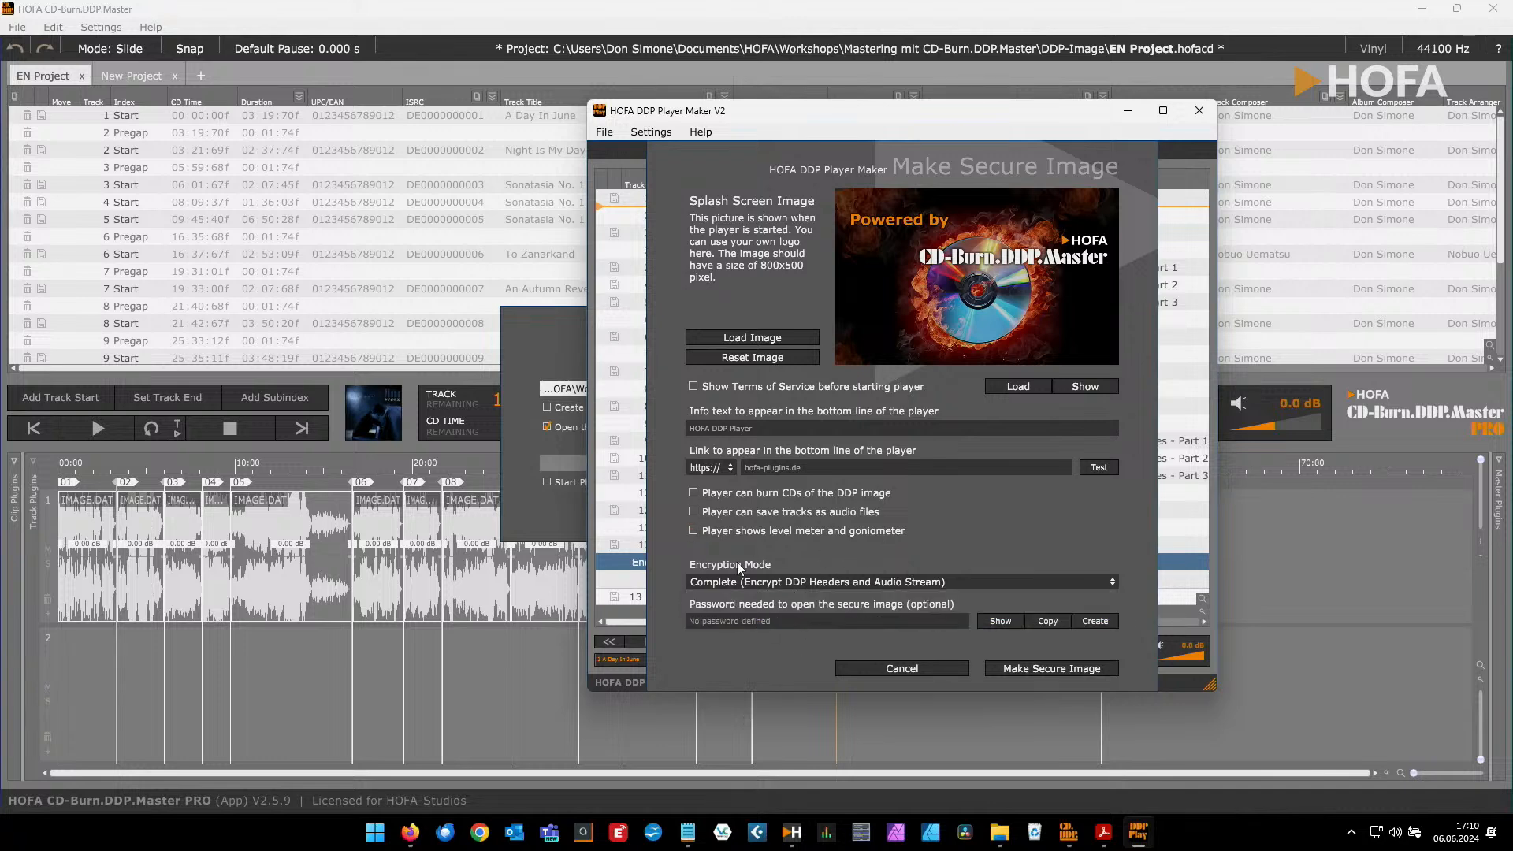
click(729, 582)
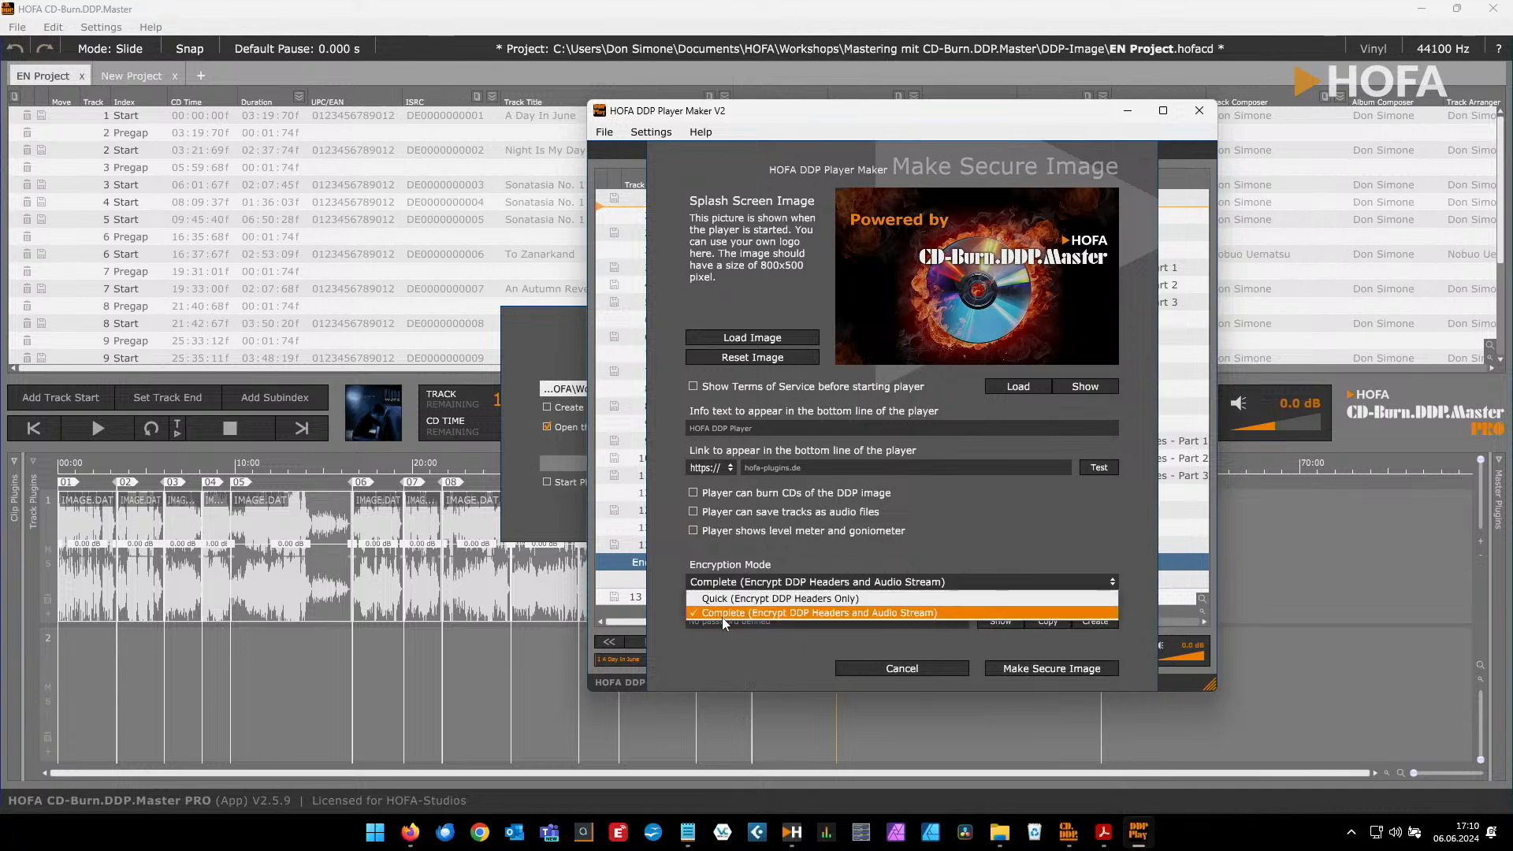
click(823, 575)
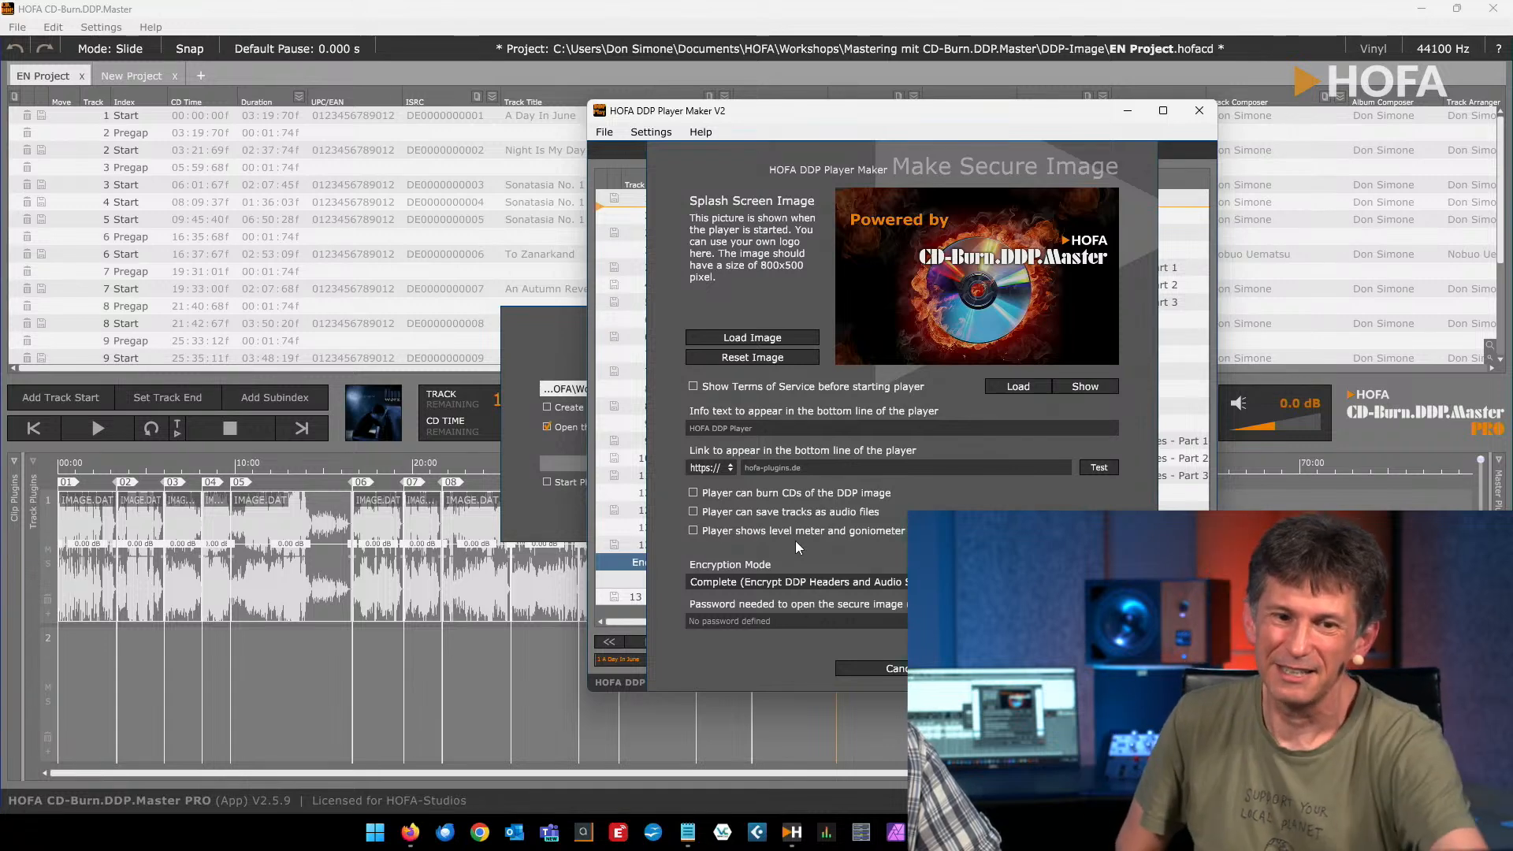
click(892, 667)
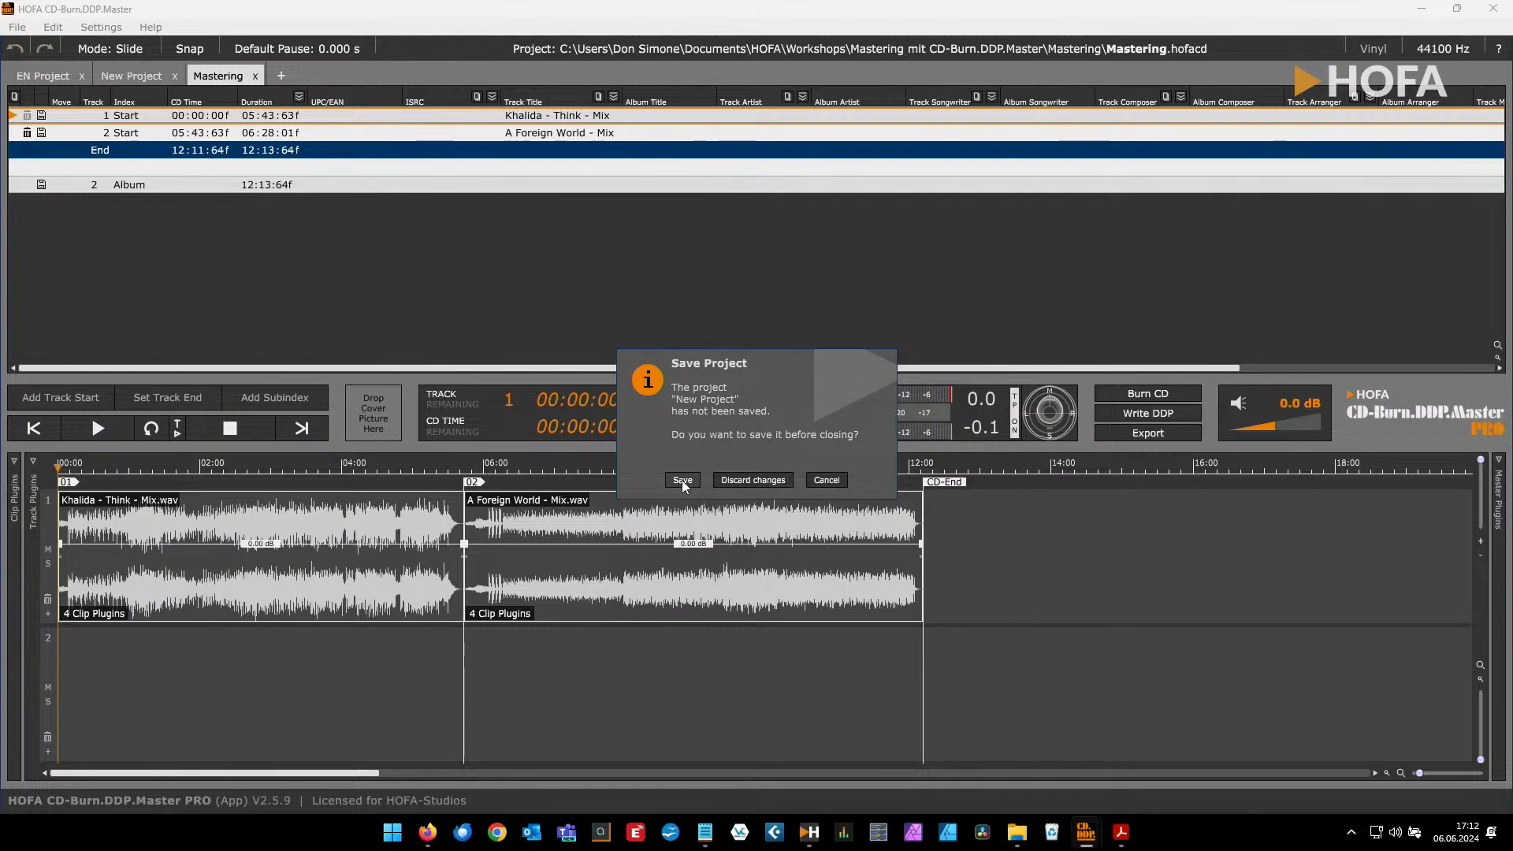
Close New Project discarding its changes, then select the Khalida - Think - Mix.wav clip in the Mastering project and show its clip plugins
click(752, 479)
click(329, 574)
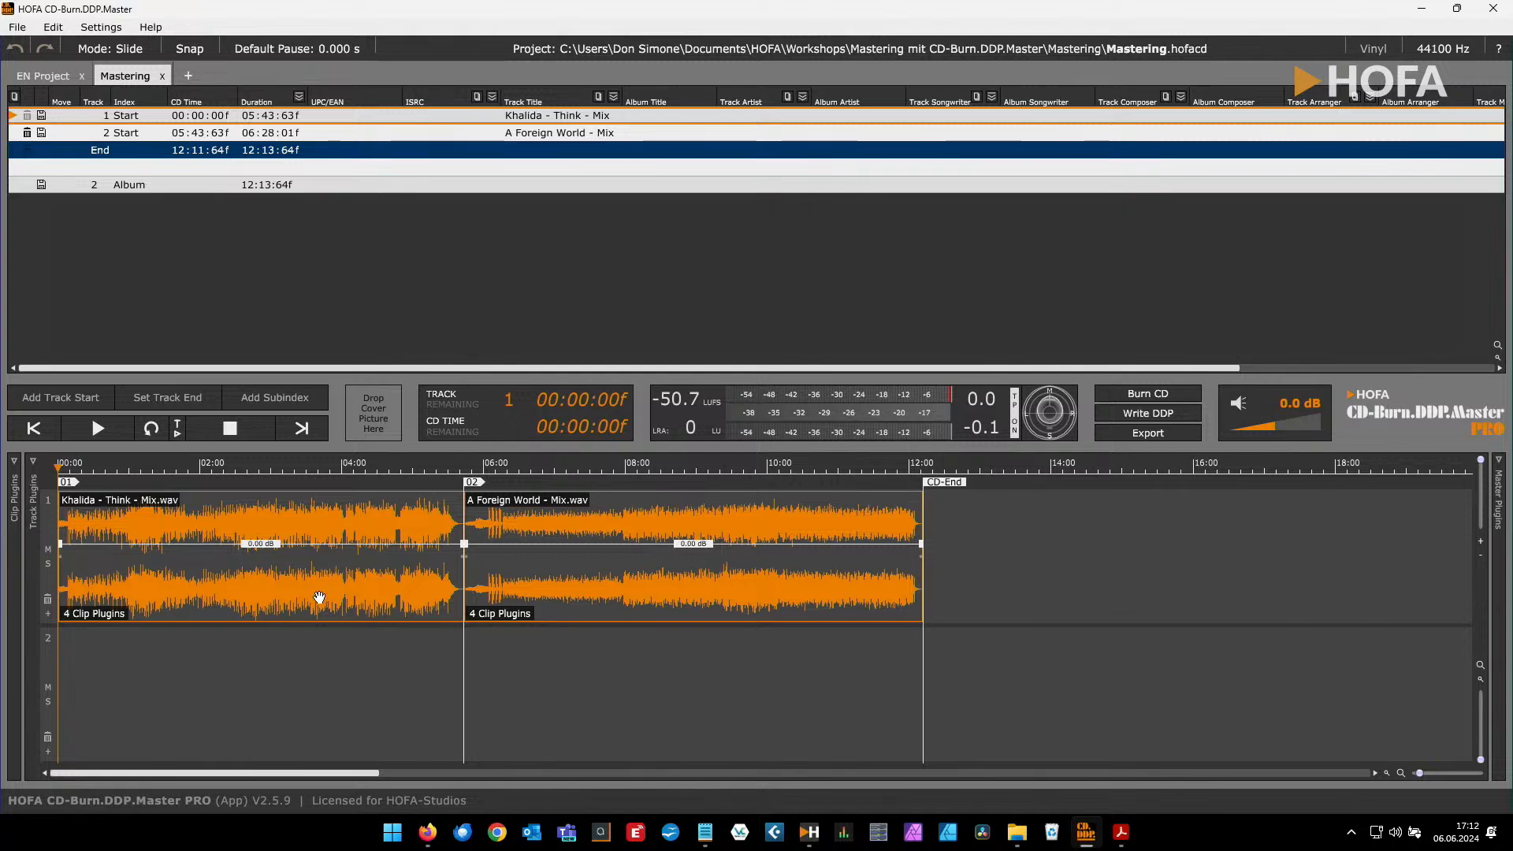
click(330, 591)
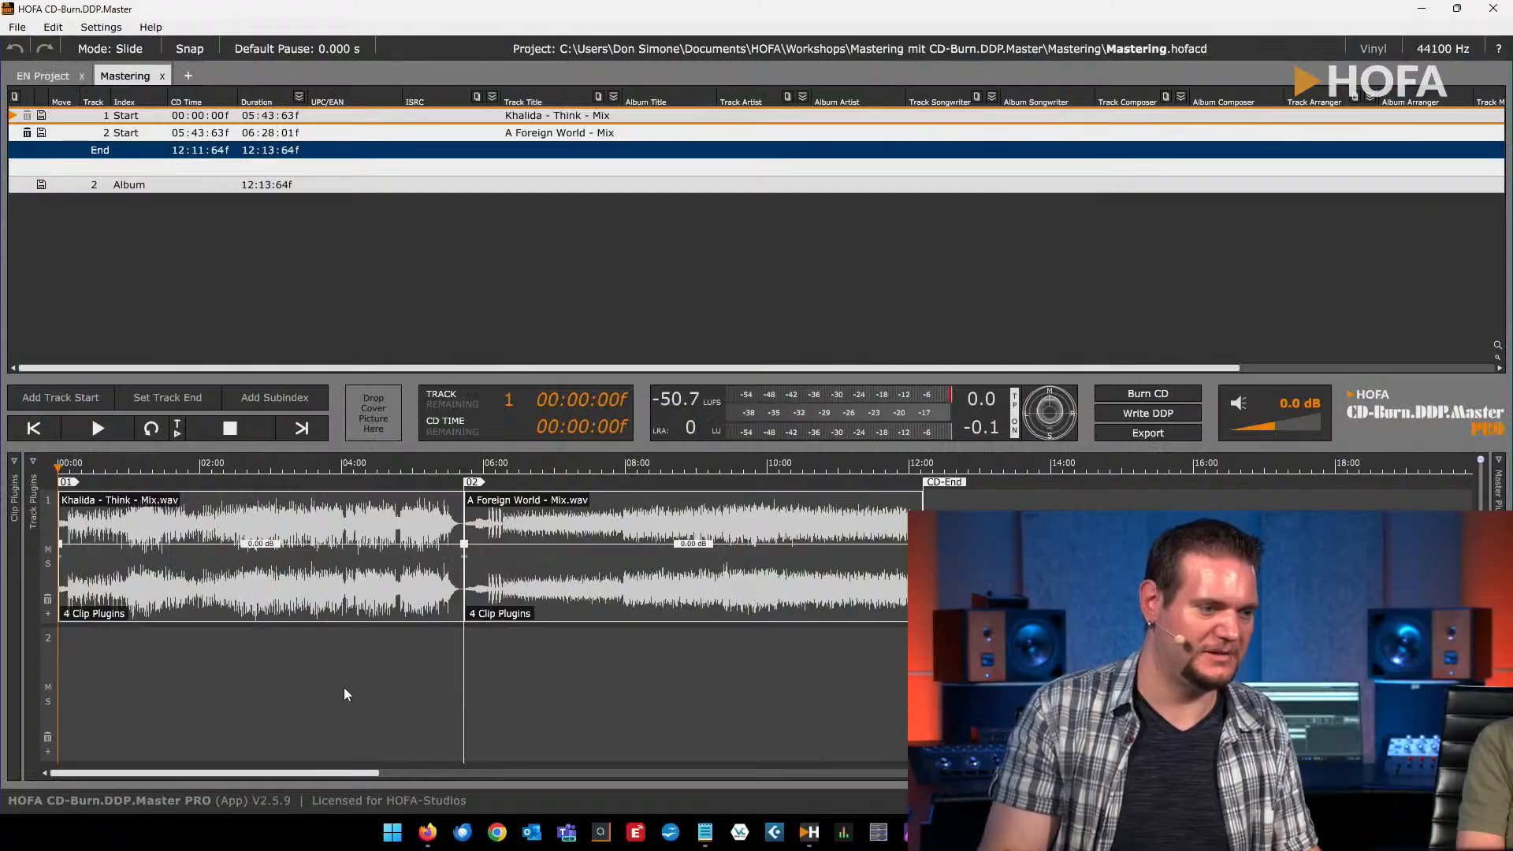
click(323, 593)
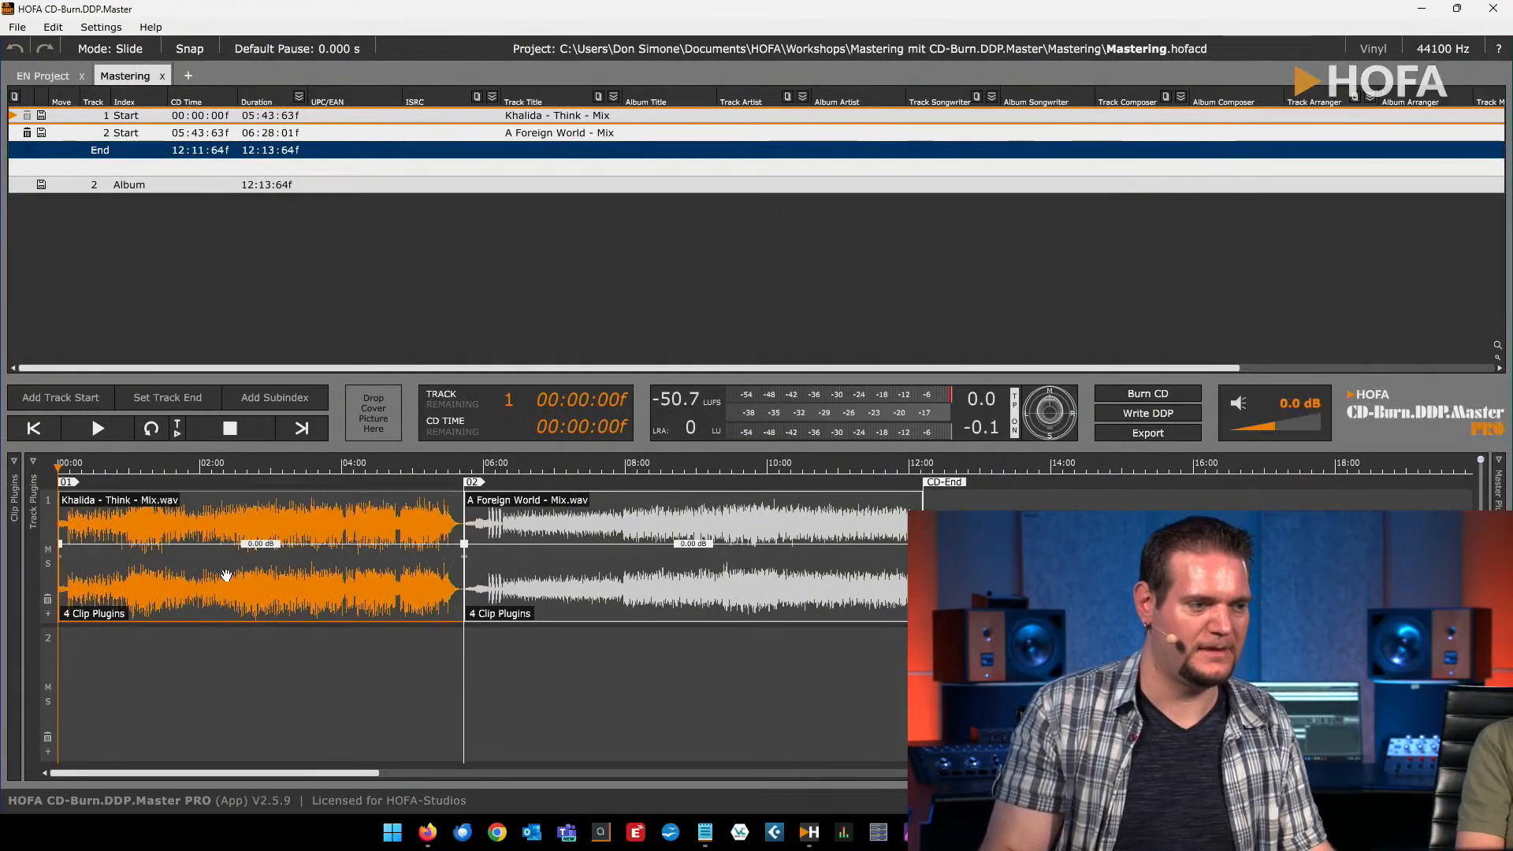
click(17, 471)
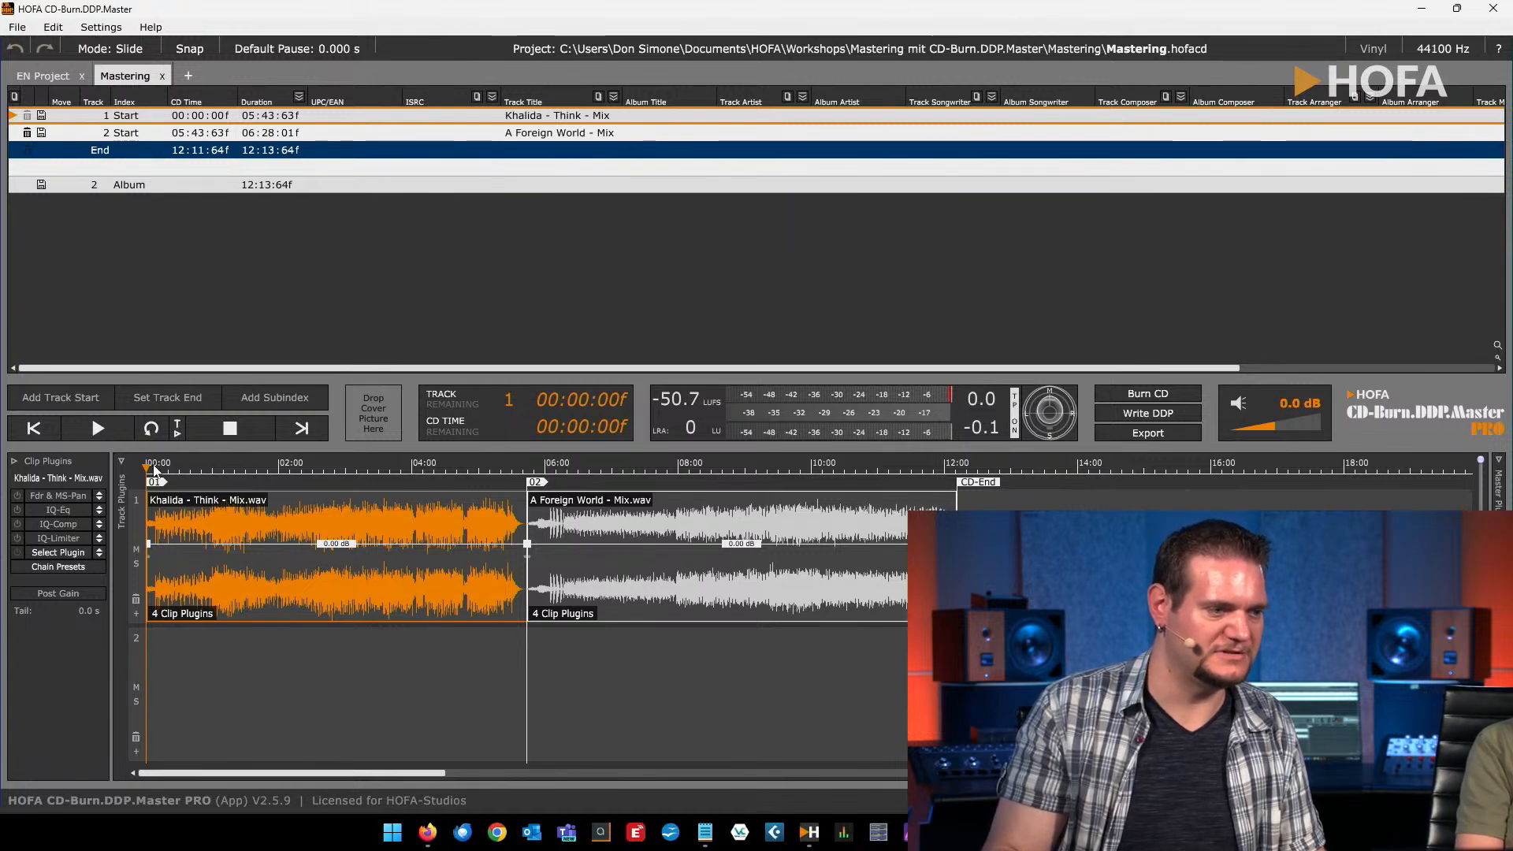
Listen to the first track with its plugins bypassed, from the beginning and from about 0:20 and 1:00, and stop playback
key(space)
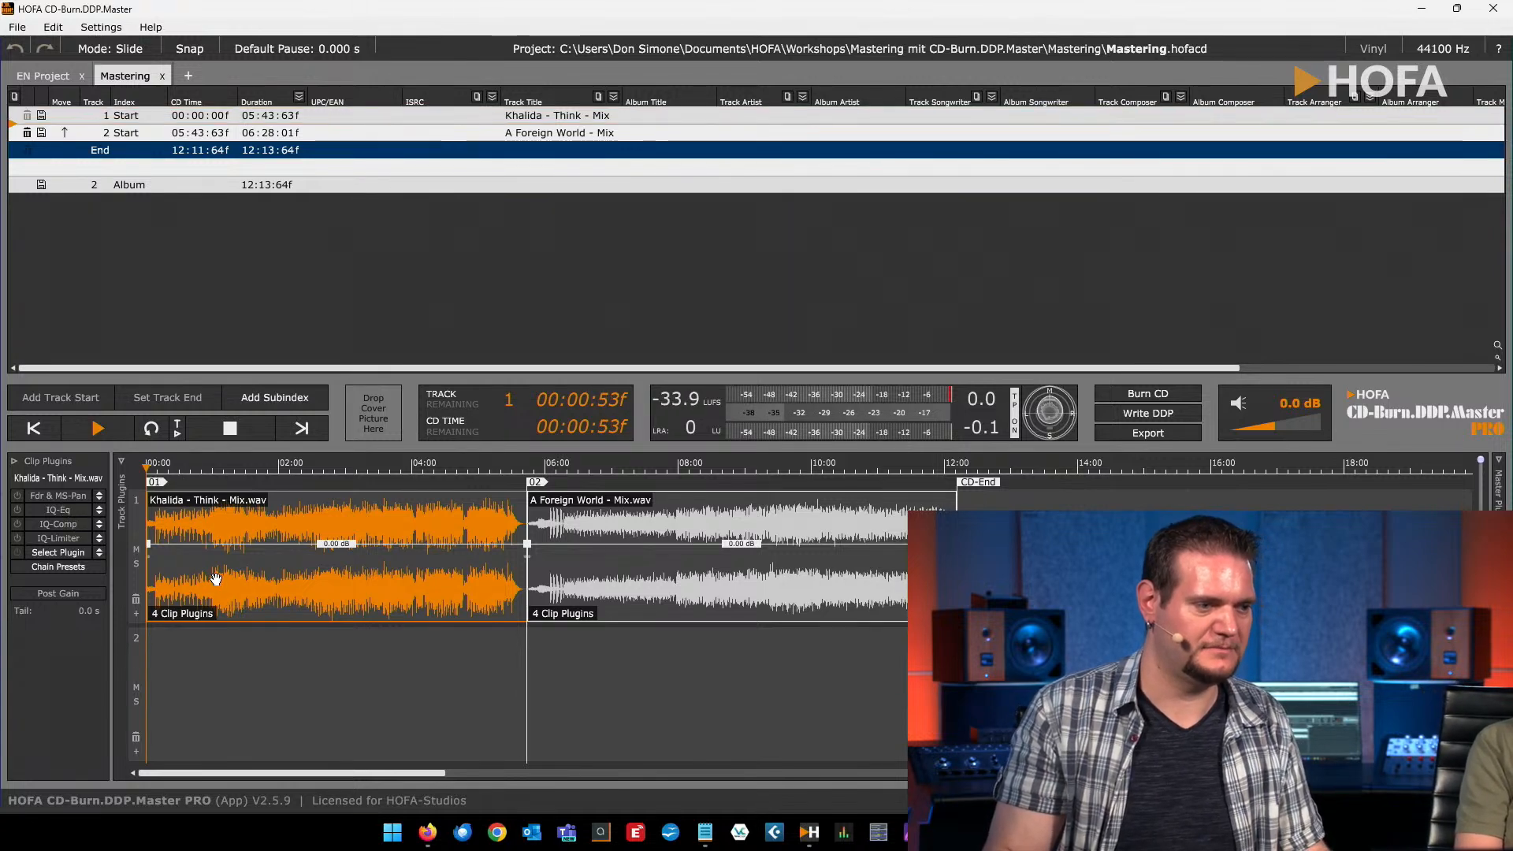
key(F1)
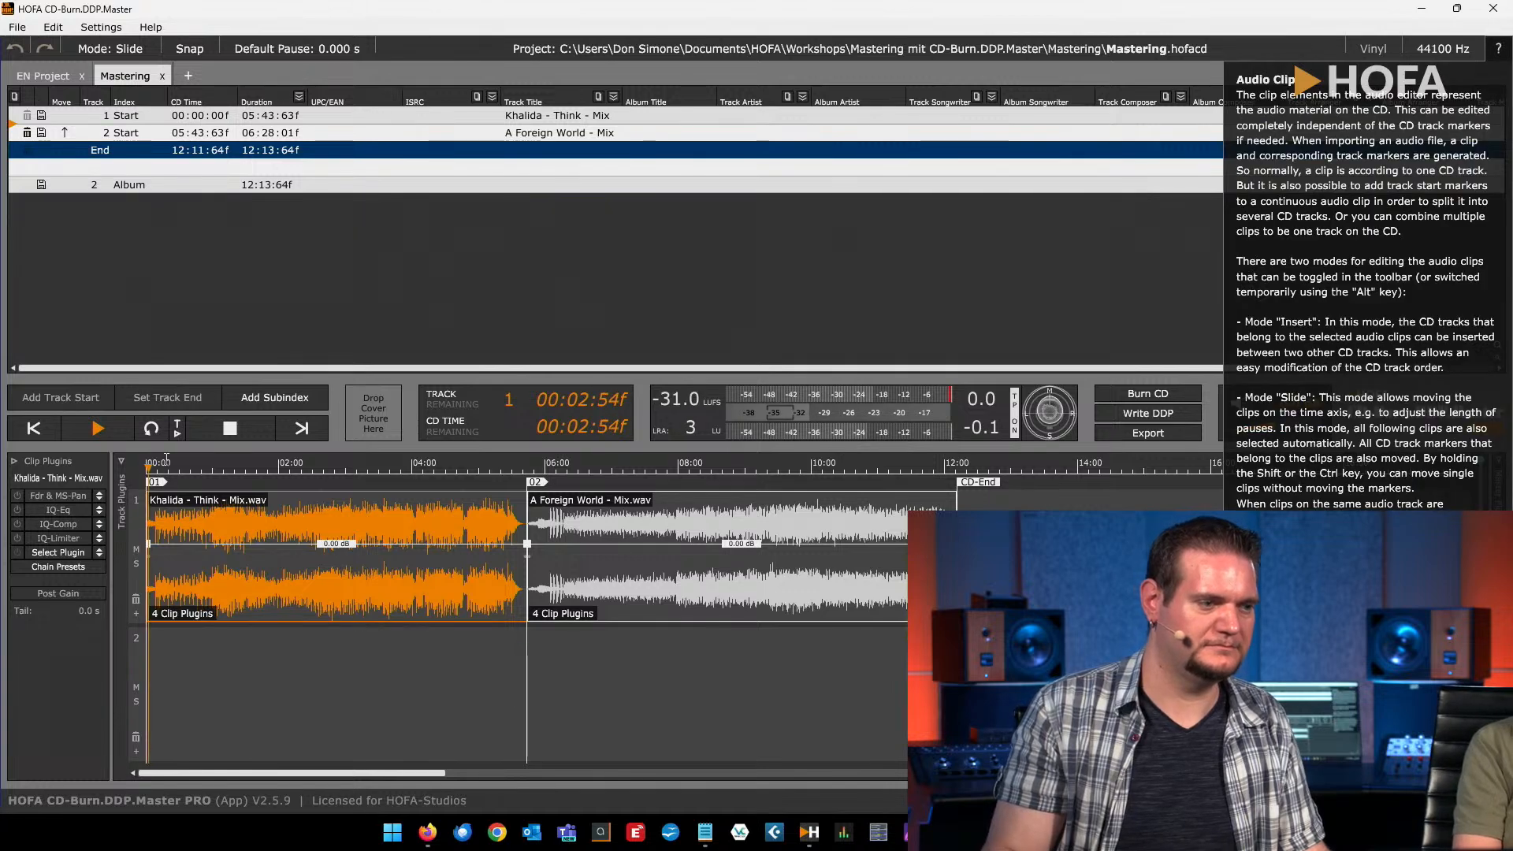
key(F1)
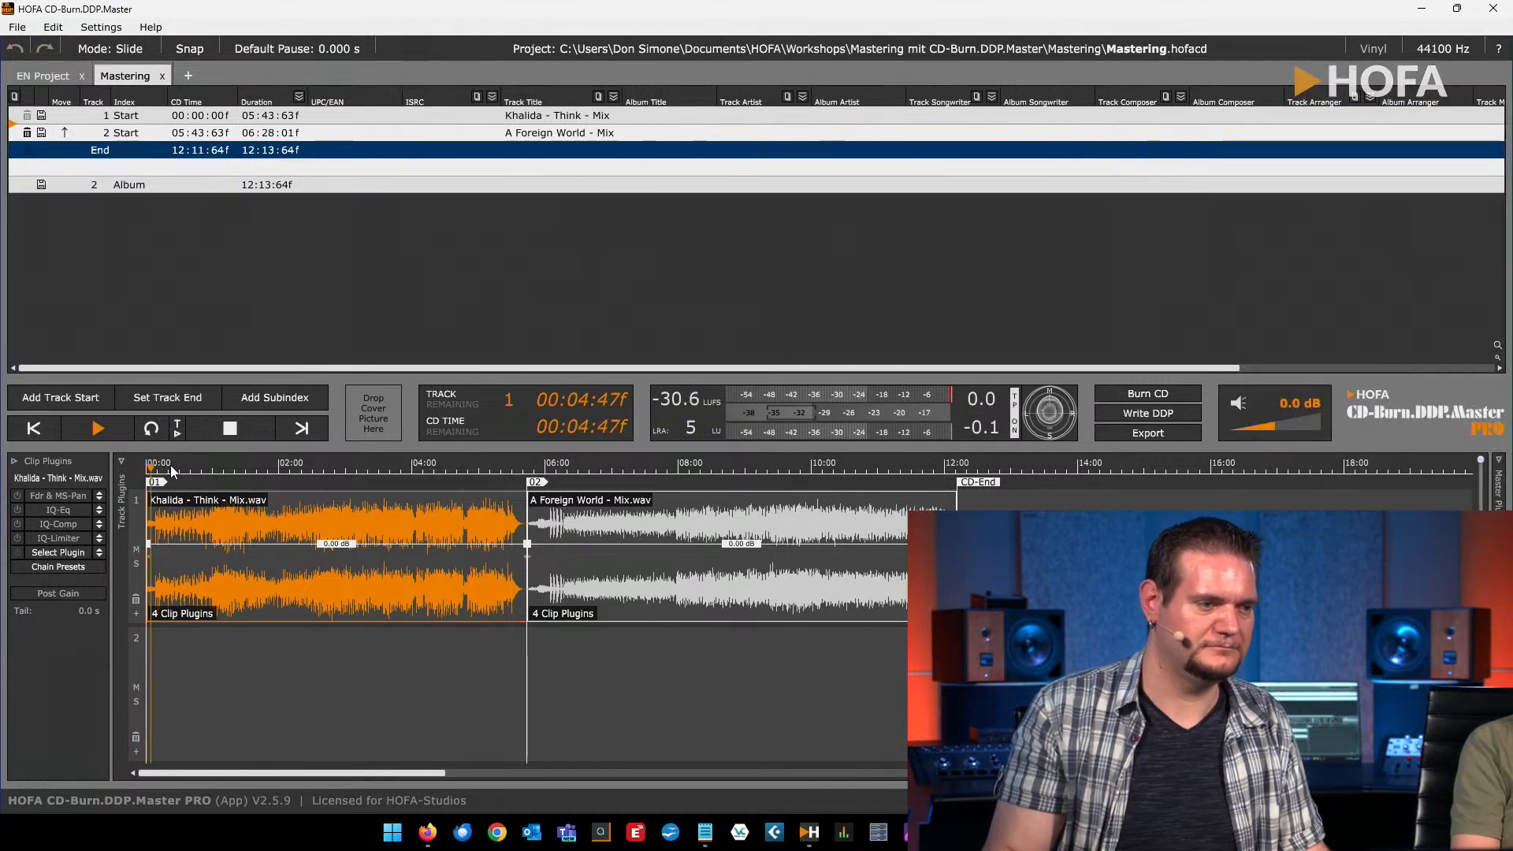
click(170, 467)
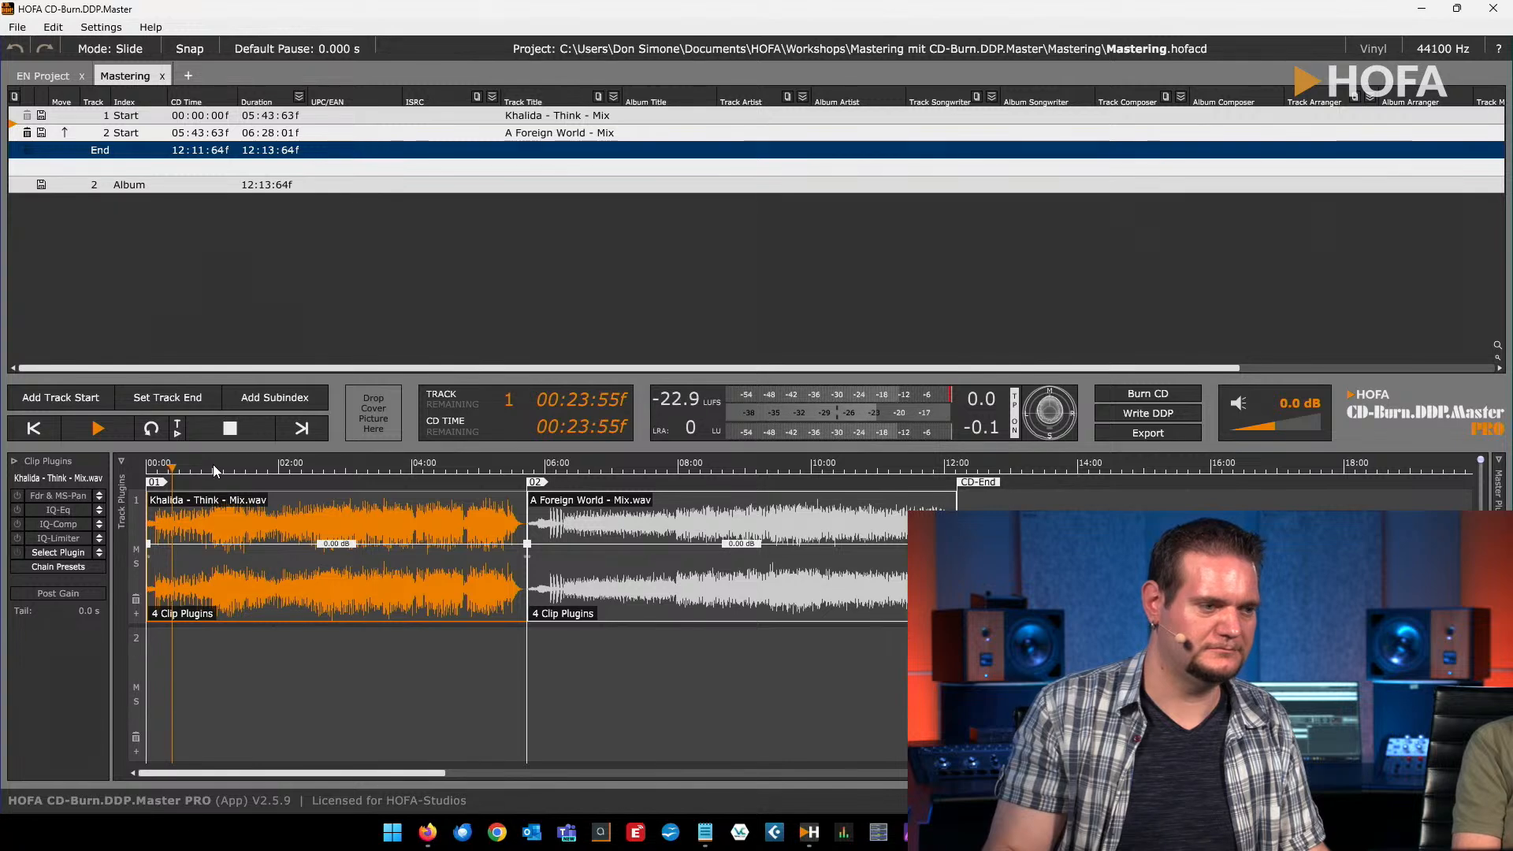
click(212, 466)
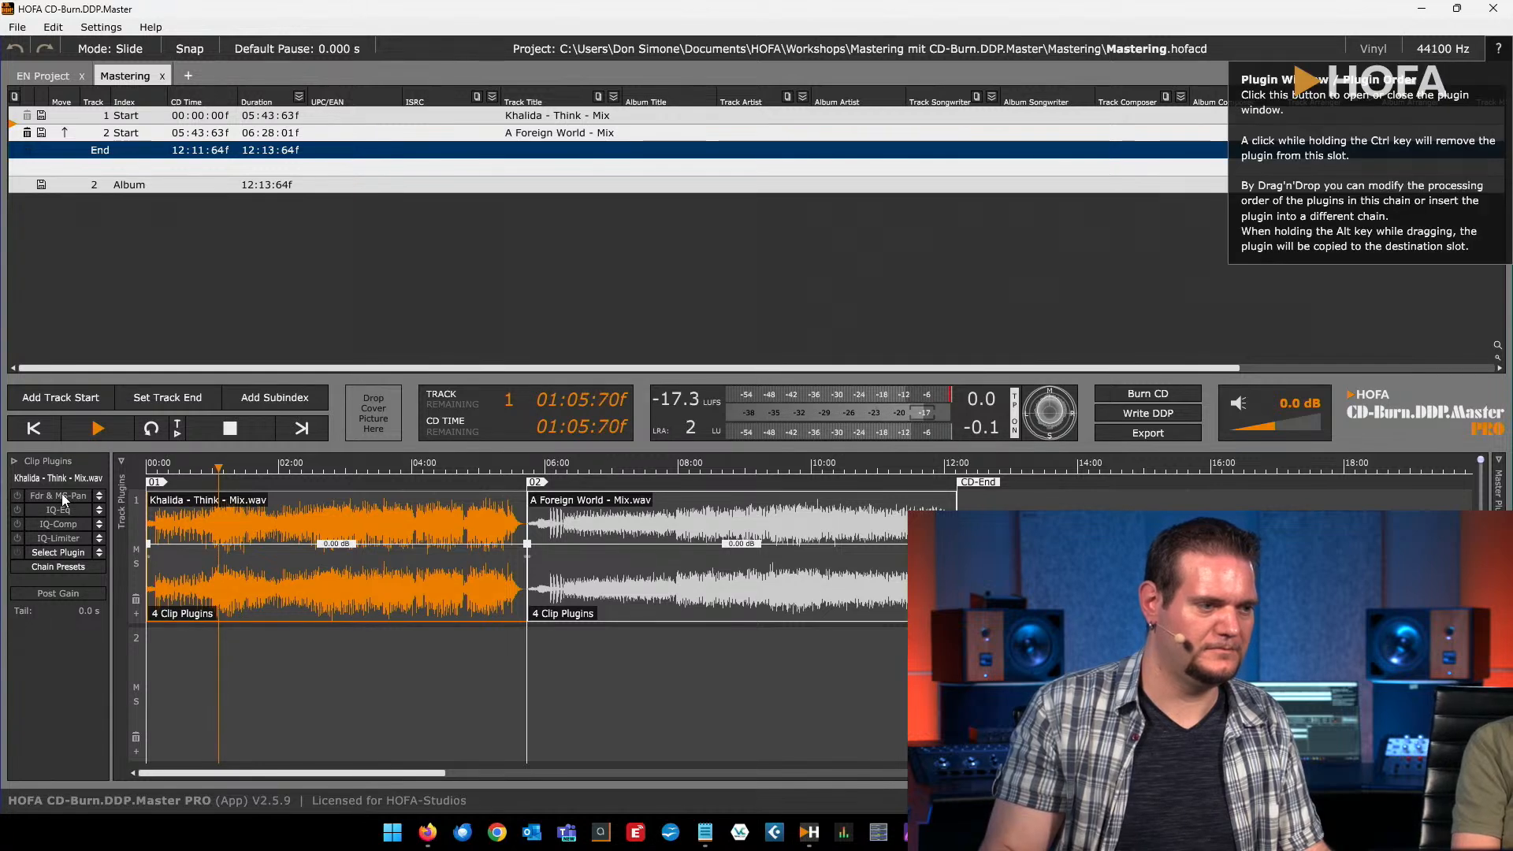
key(space)
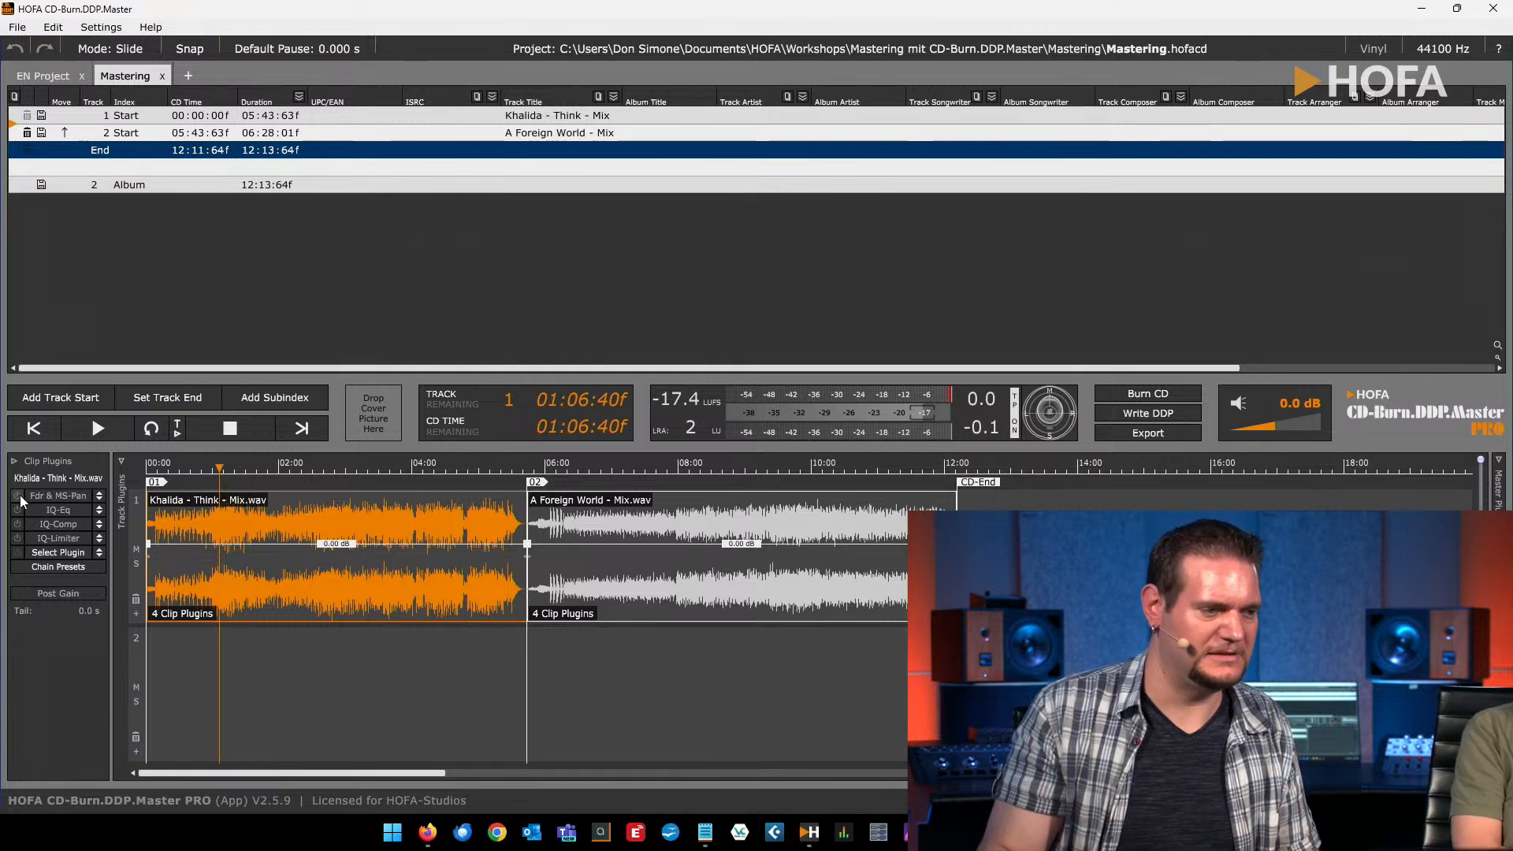
Activate all four clip plugins on the Khalida clip and inspect the settings of its 4U Meter, Fader & MS-Pan plugin
click(18, 510)
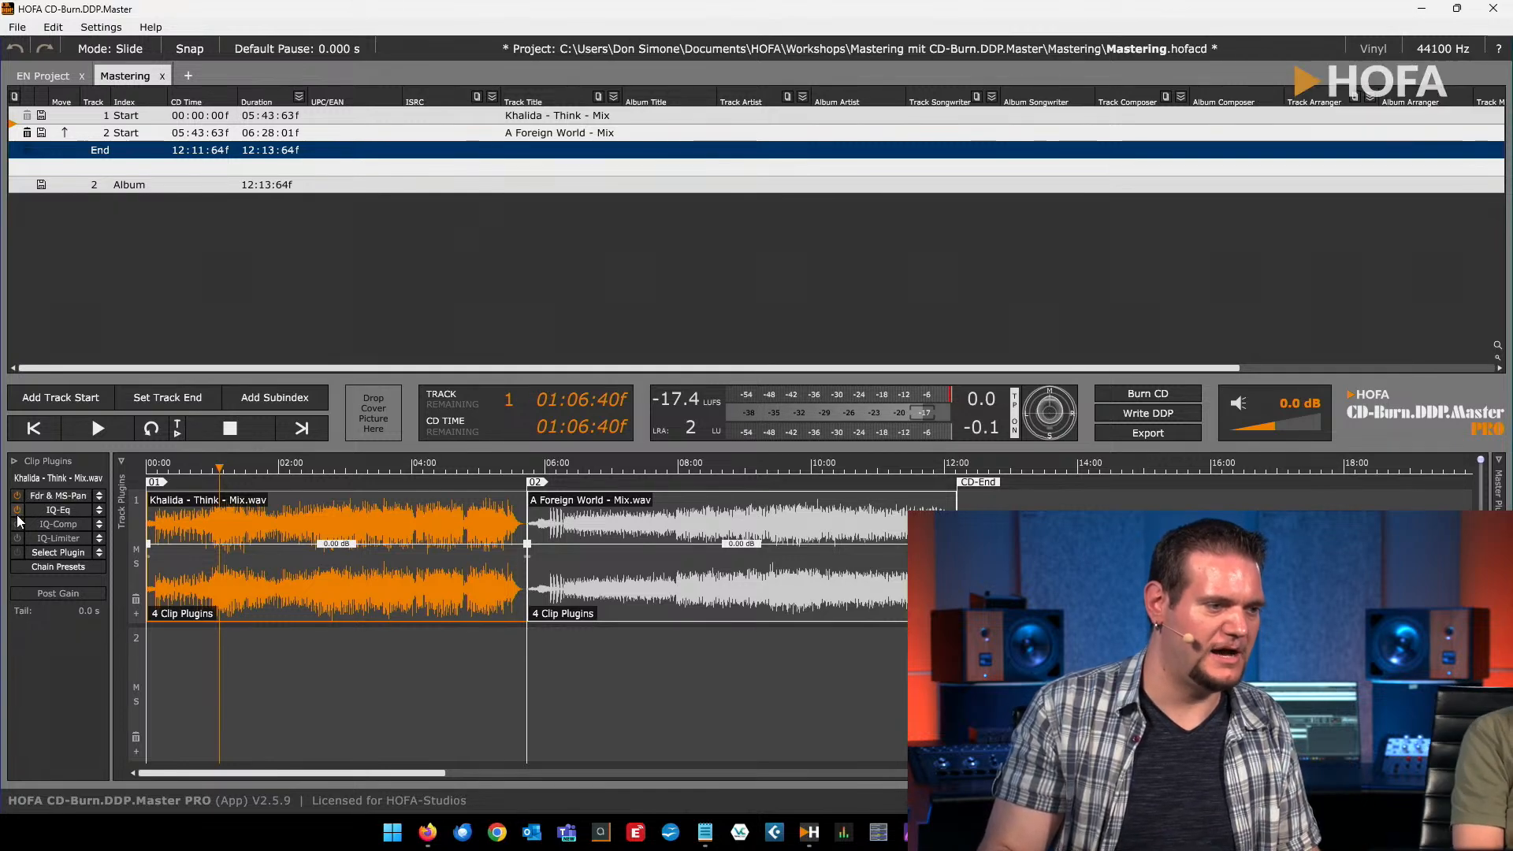
click(17, 524)
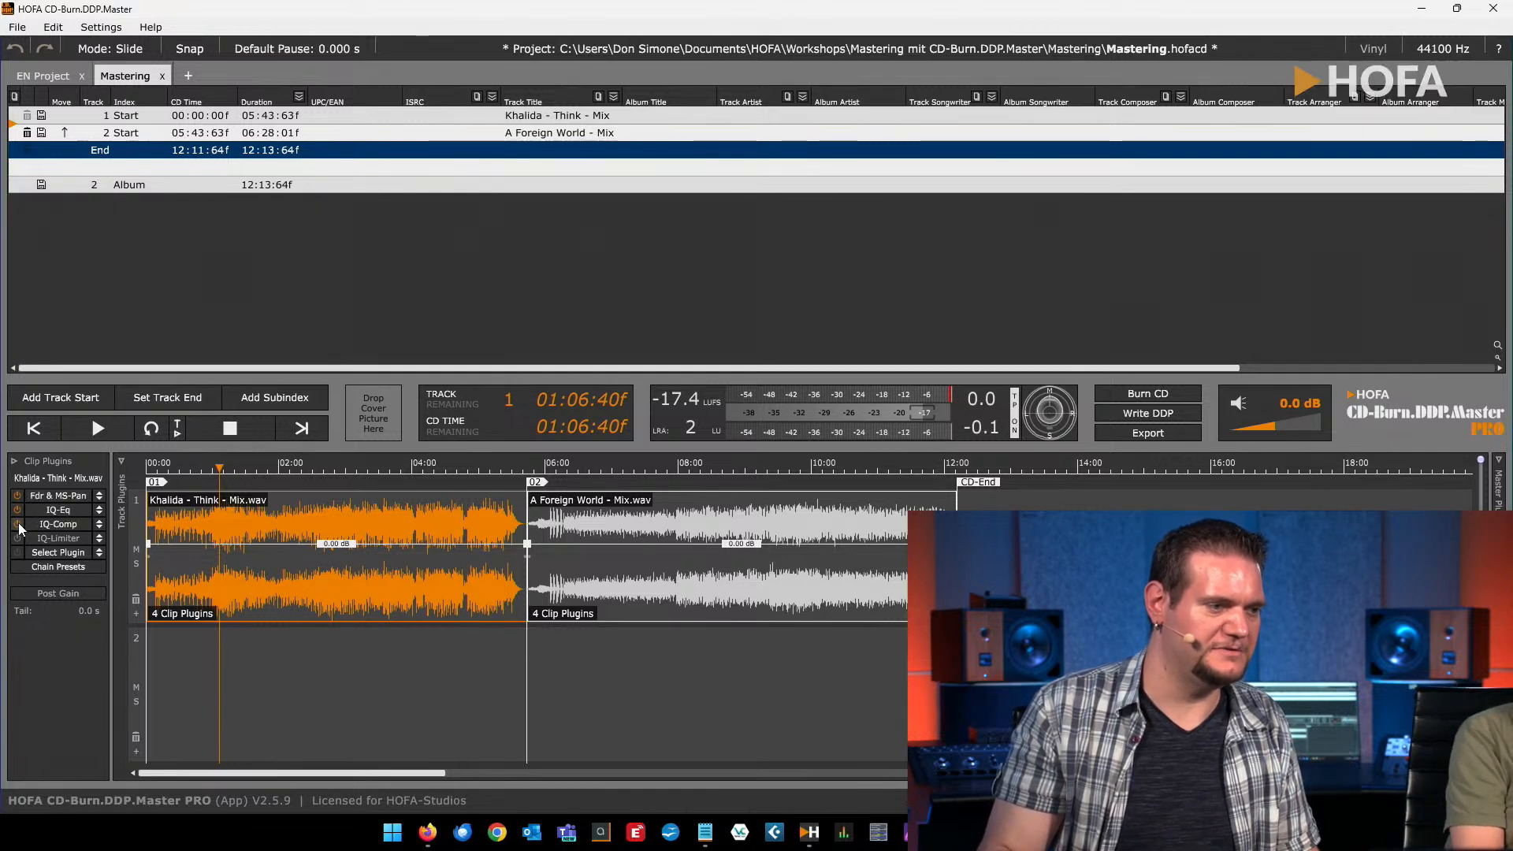
click(59, 498)
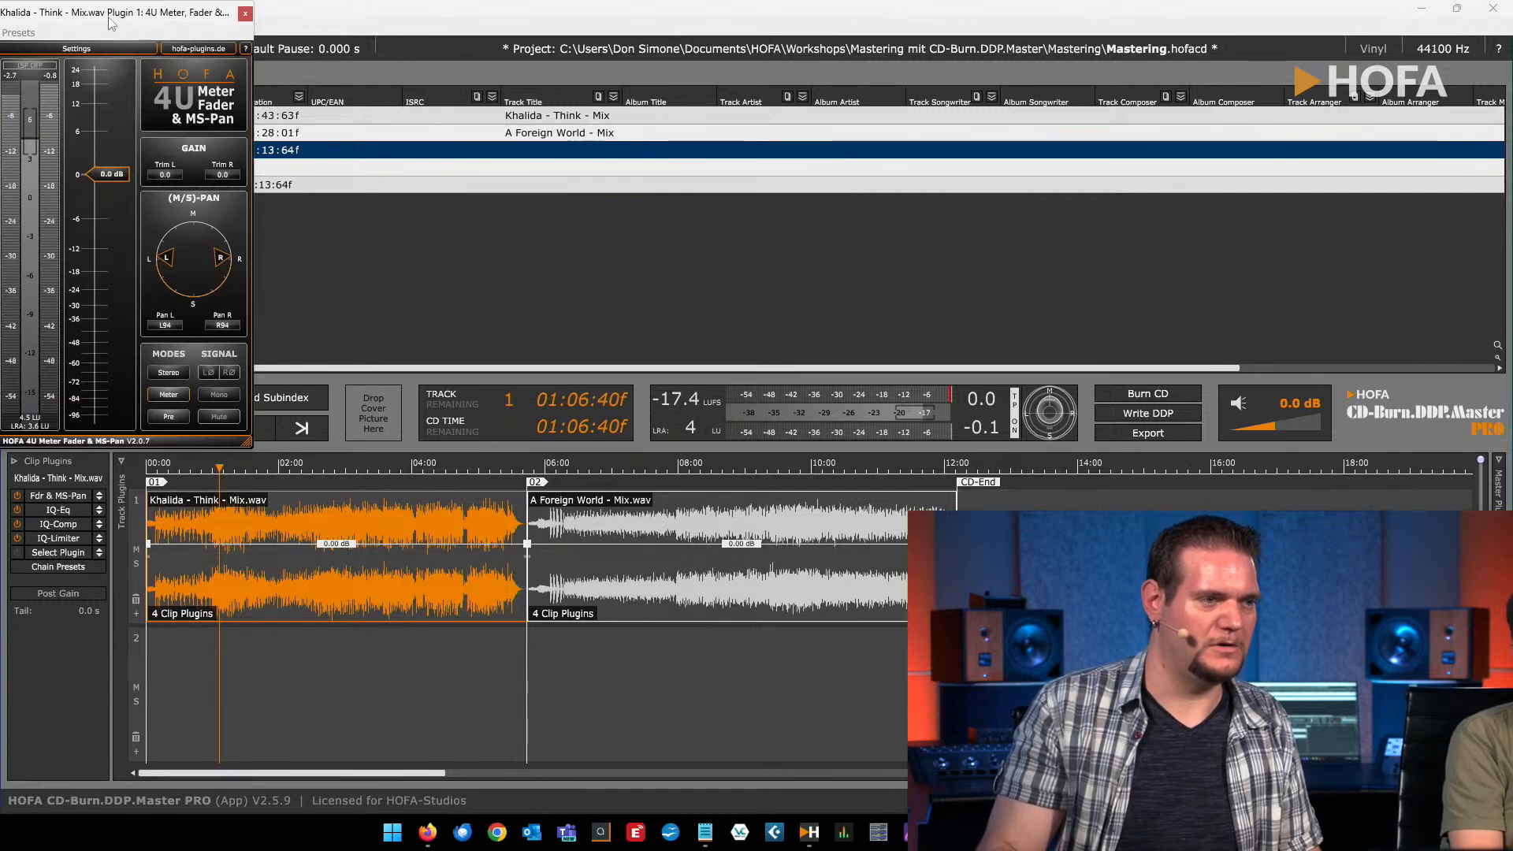
drag(110, 24, 210, 48)
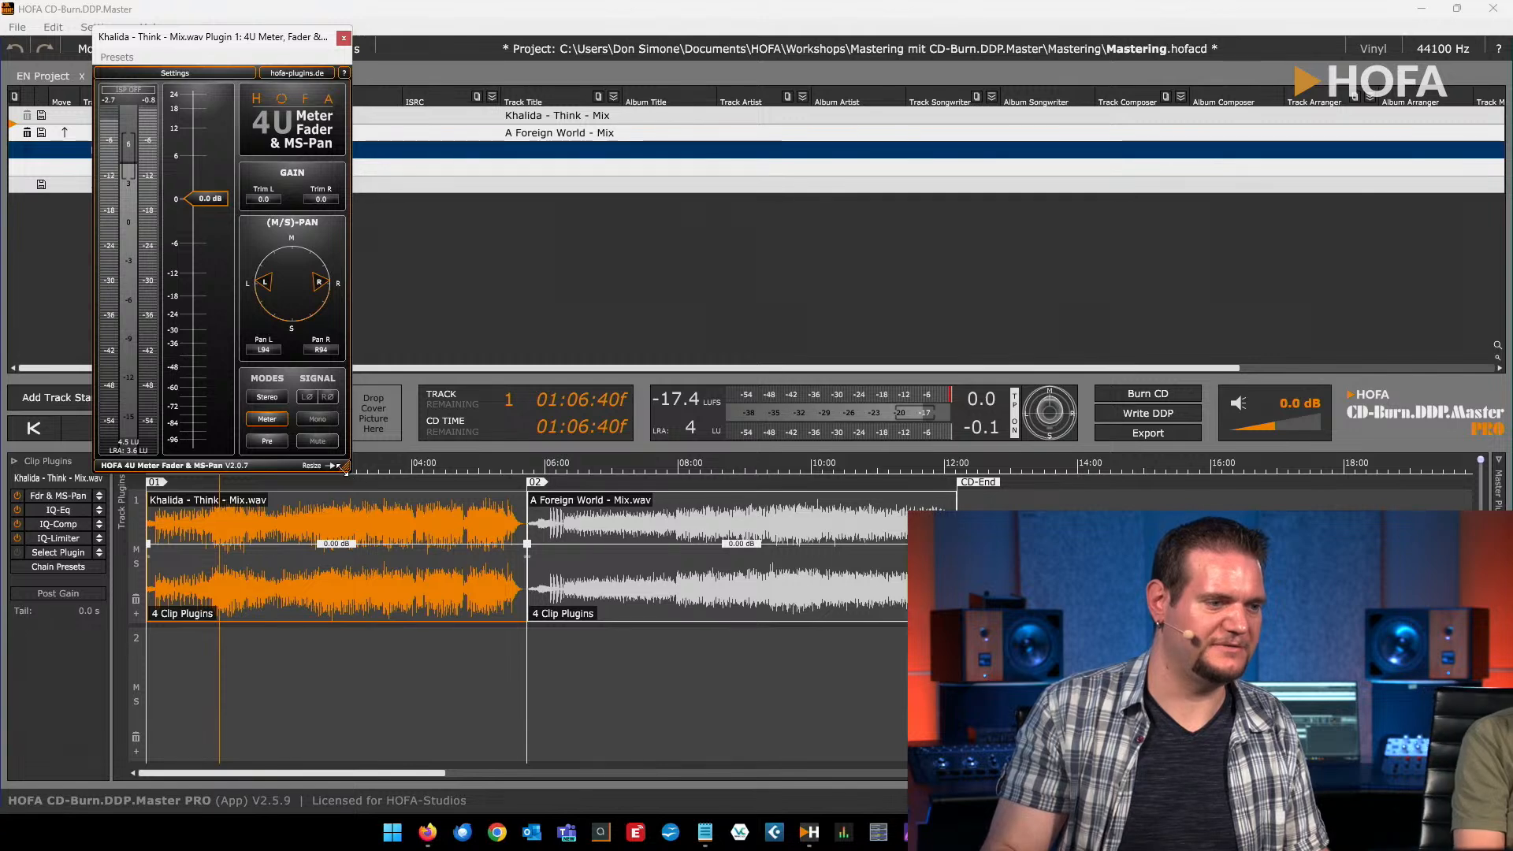
drag(344, 467, 470, 582)
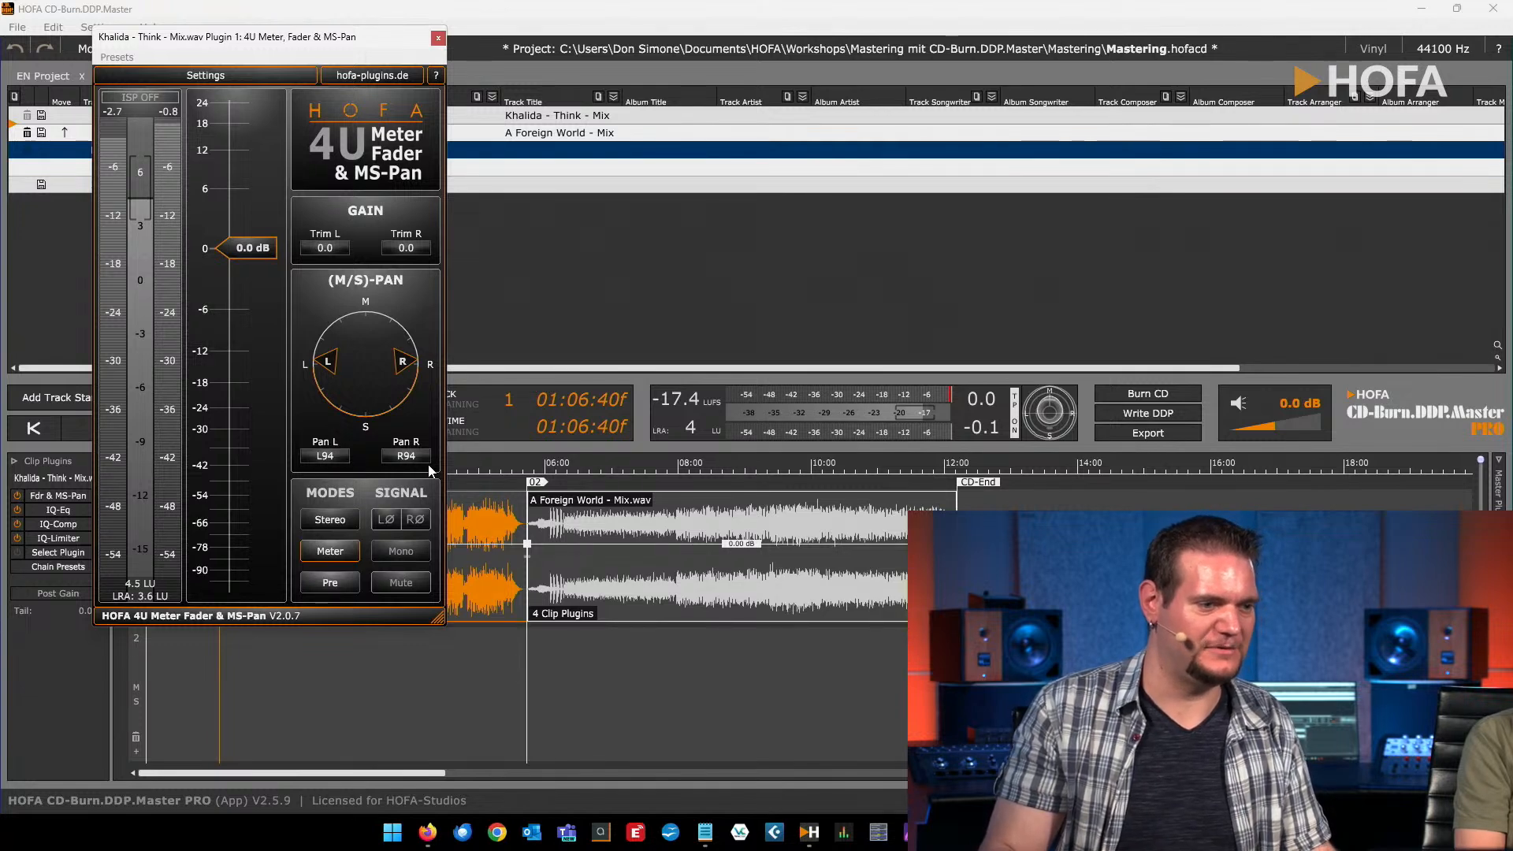
click(438, 38)
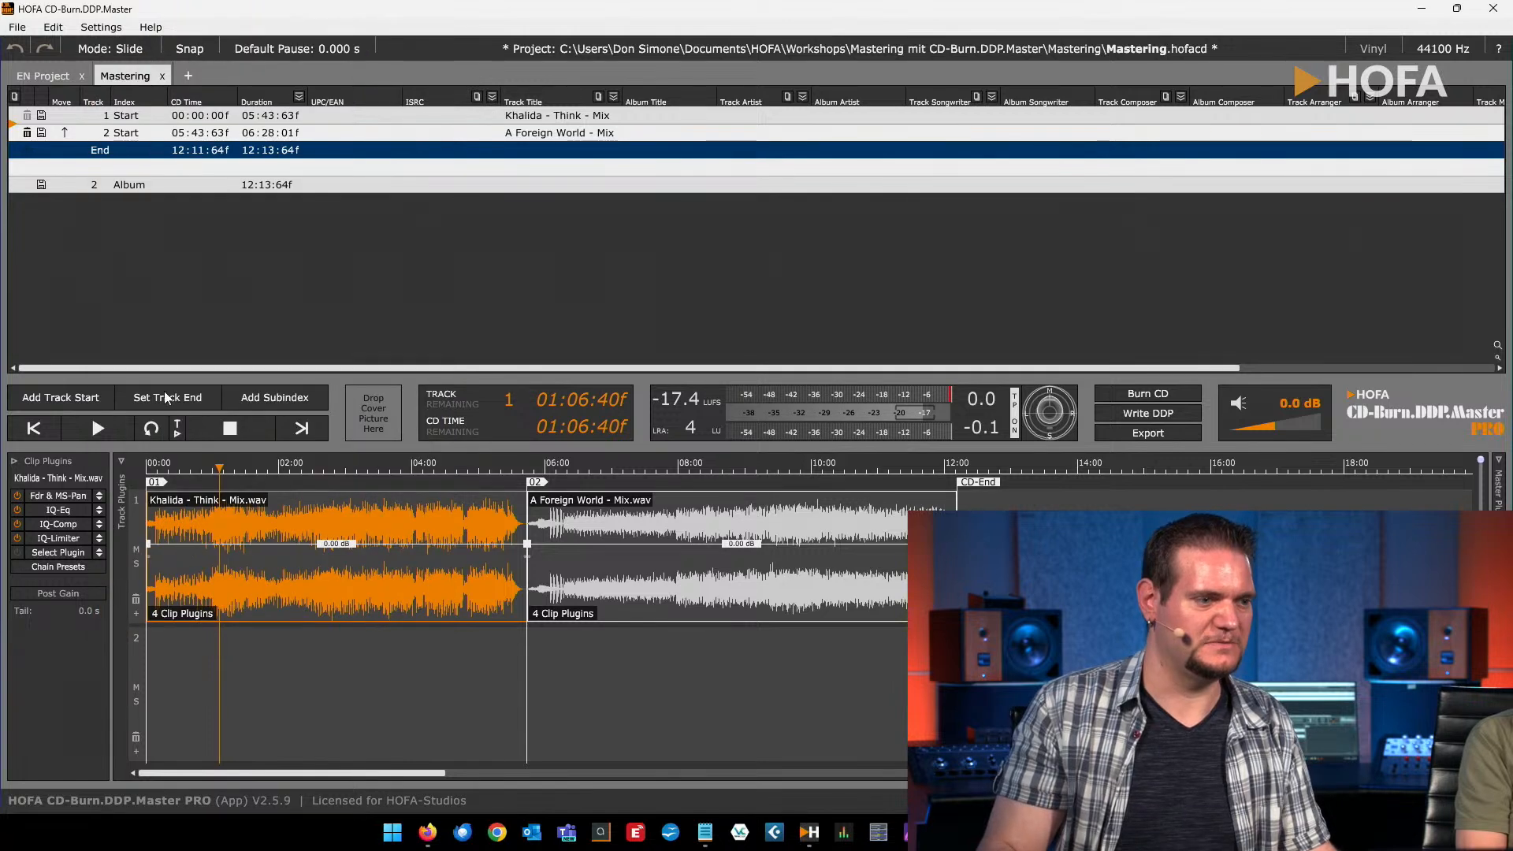
Examine the active EQ bands in the clip's IQ-Eq and the compression and colour settings in its IQ-Comp
click(60, 511)
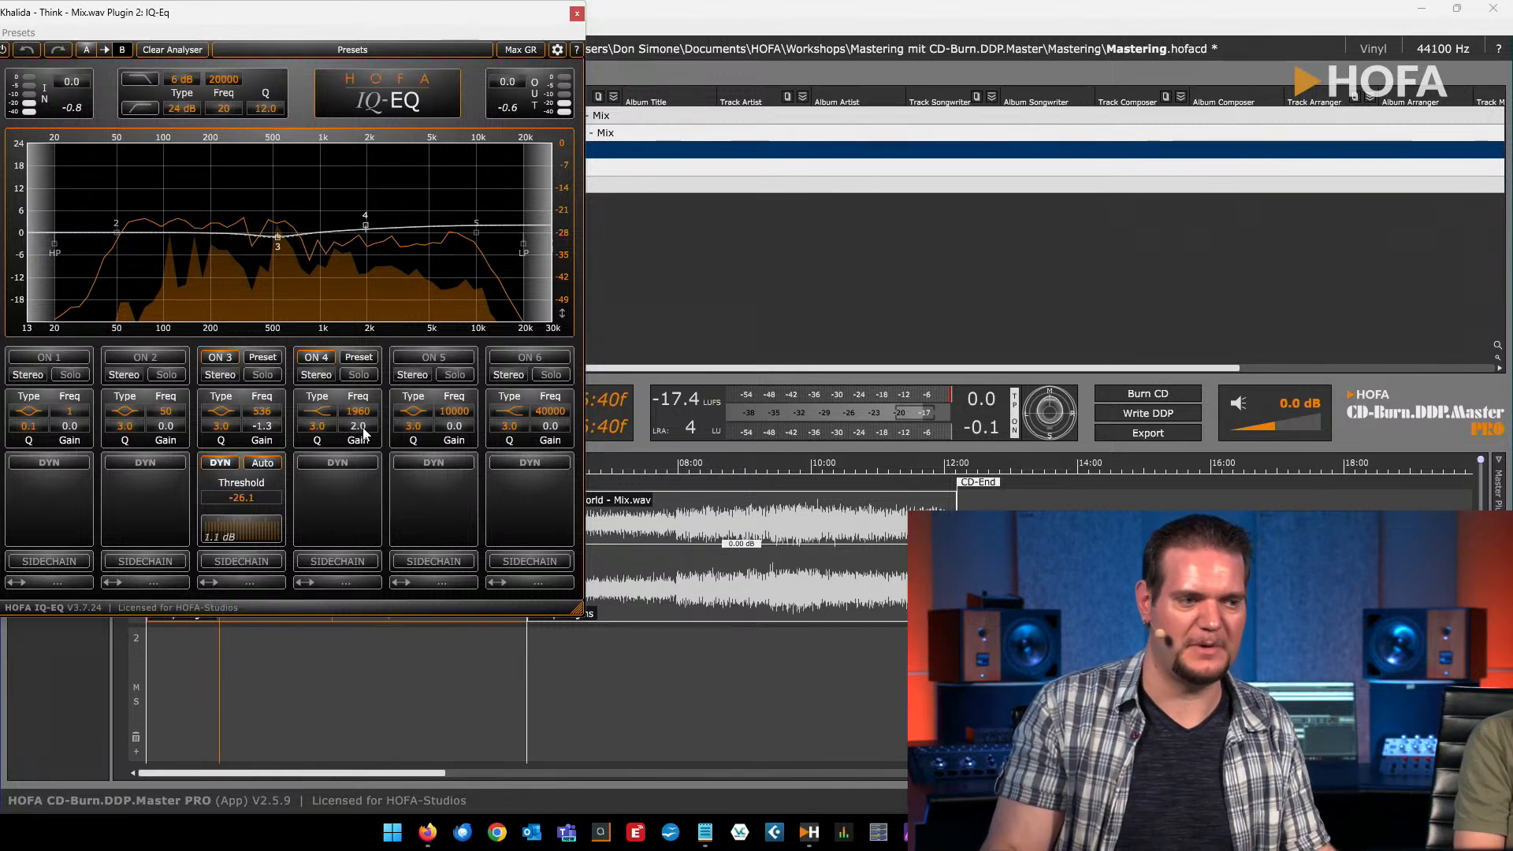
click(577, 15)
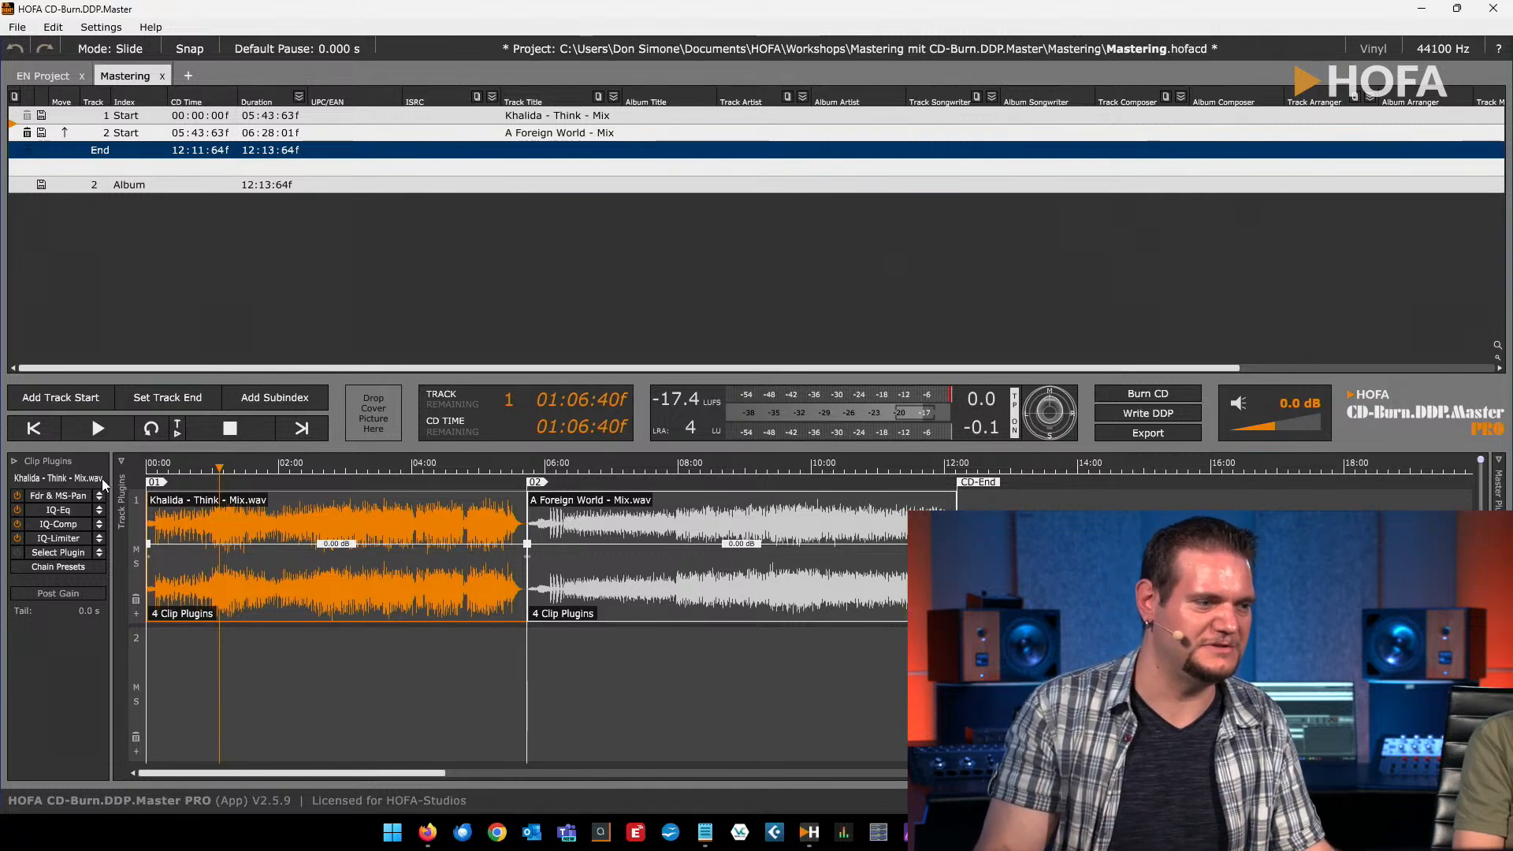
click(58, 524)
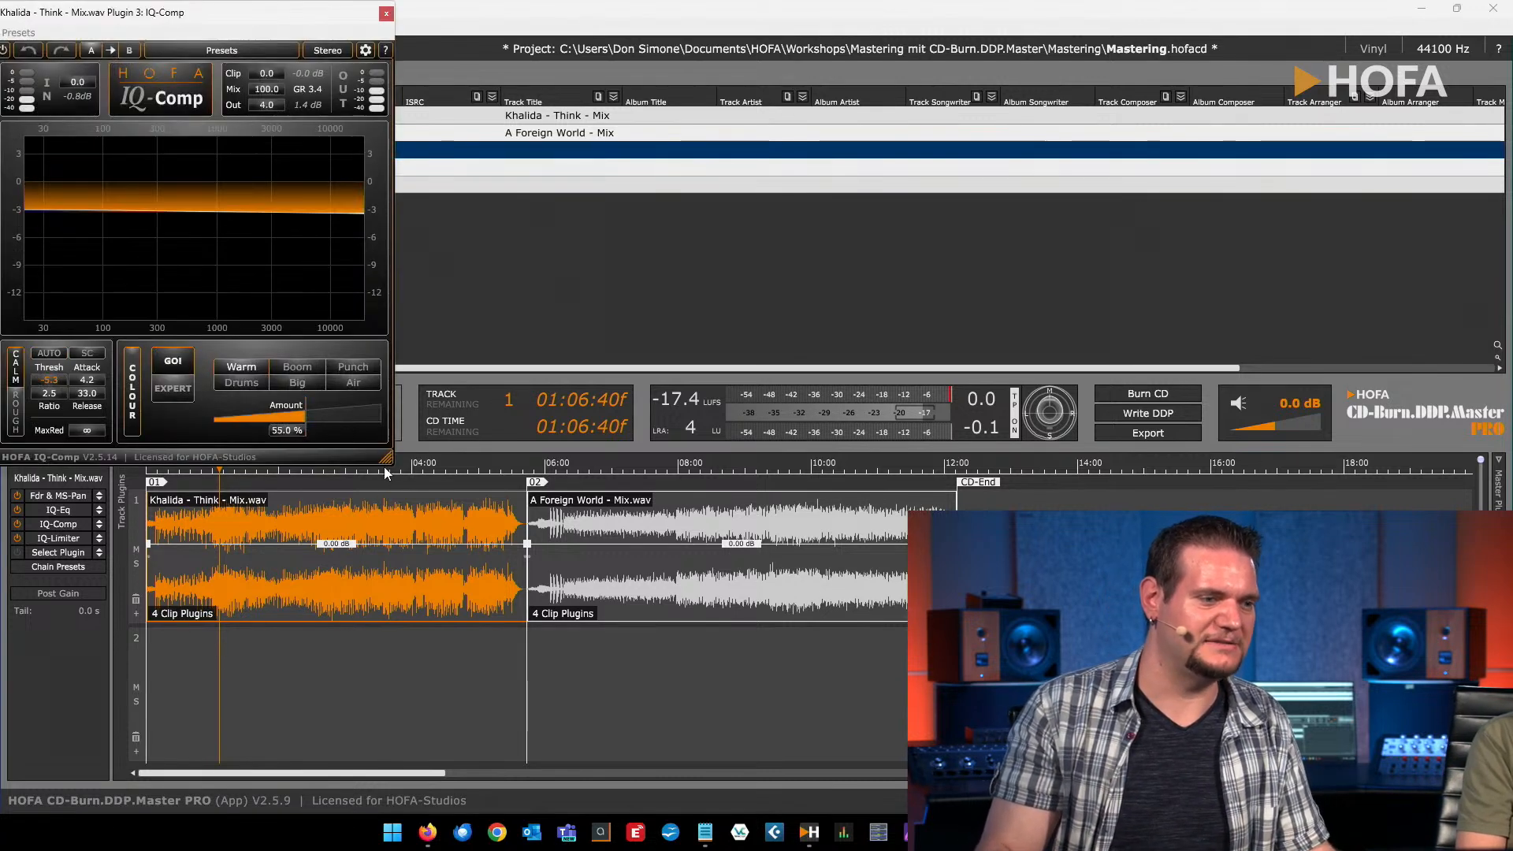
drag(386, 459, 461, 556)
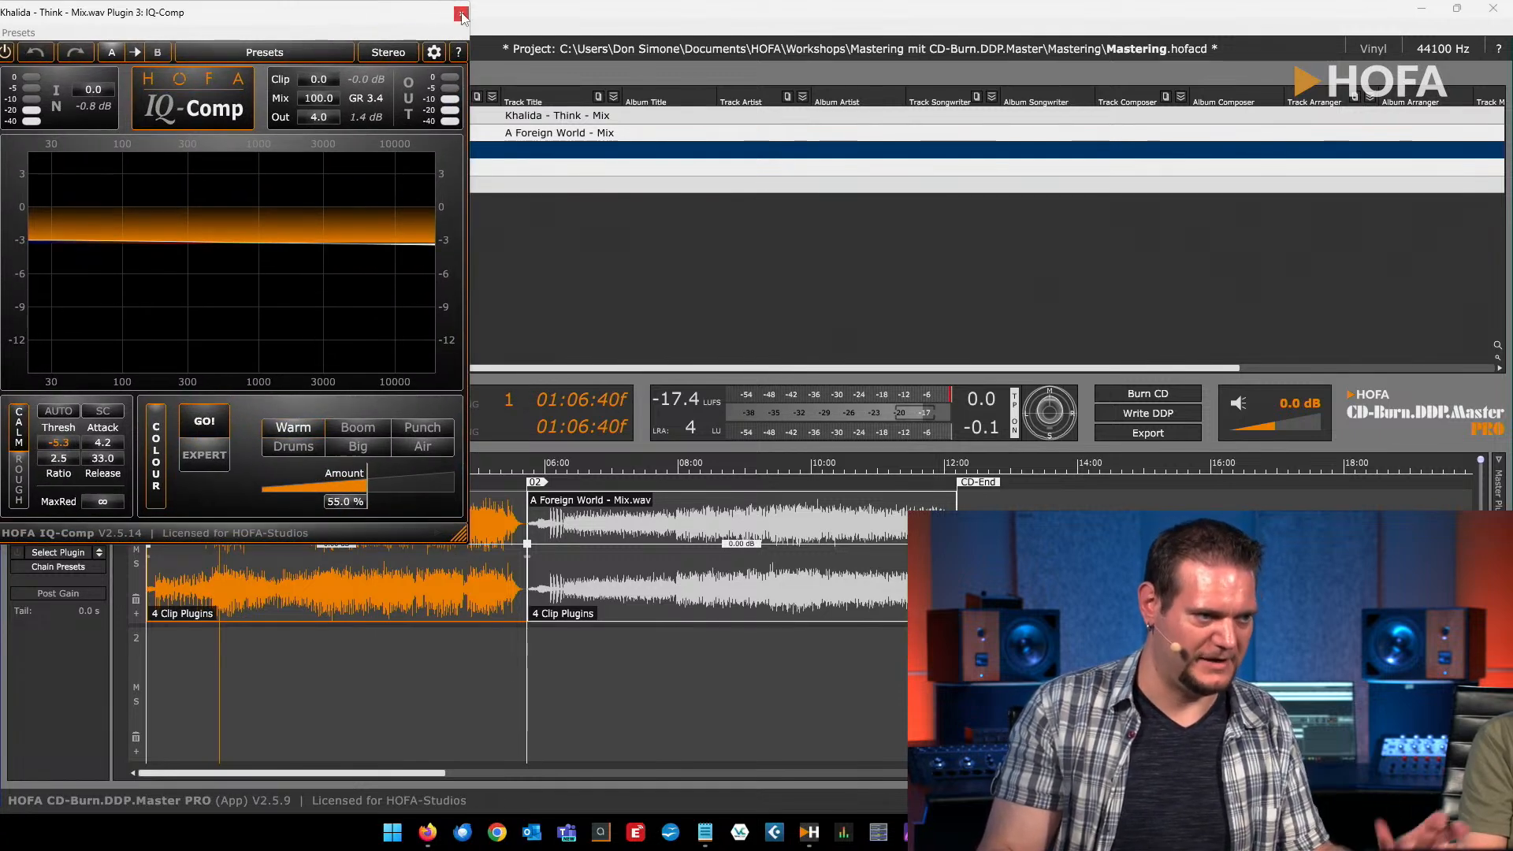
drag(373, 22, 409, 29)
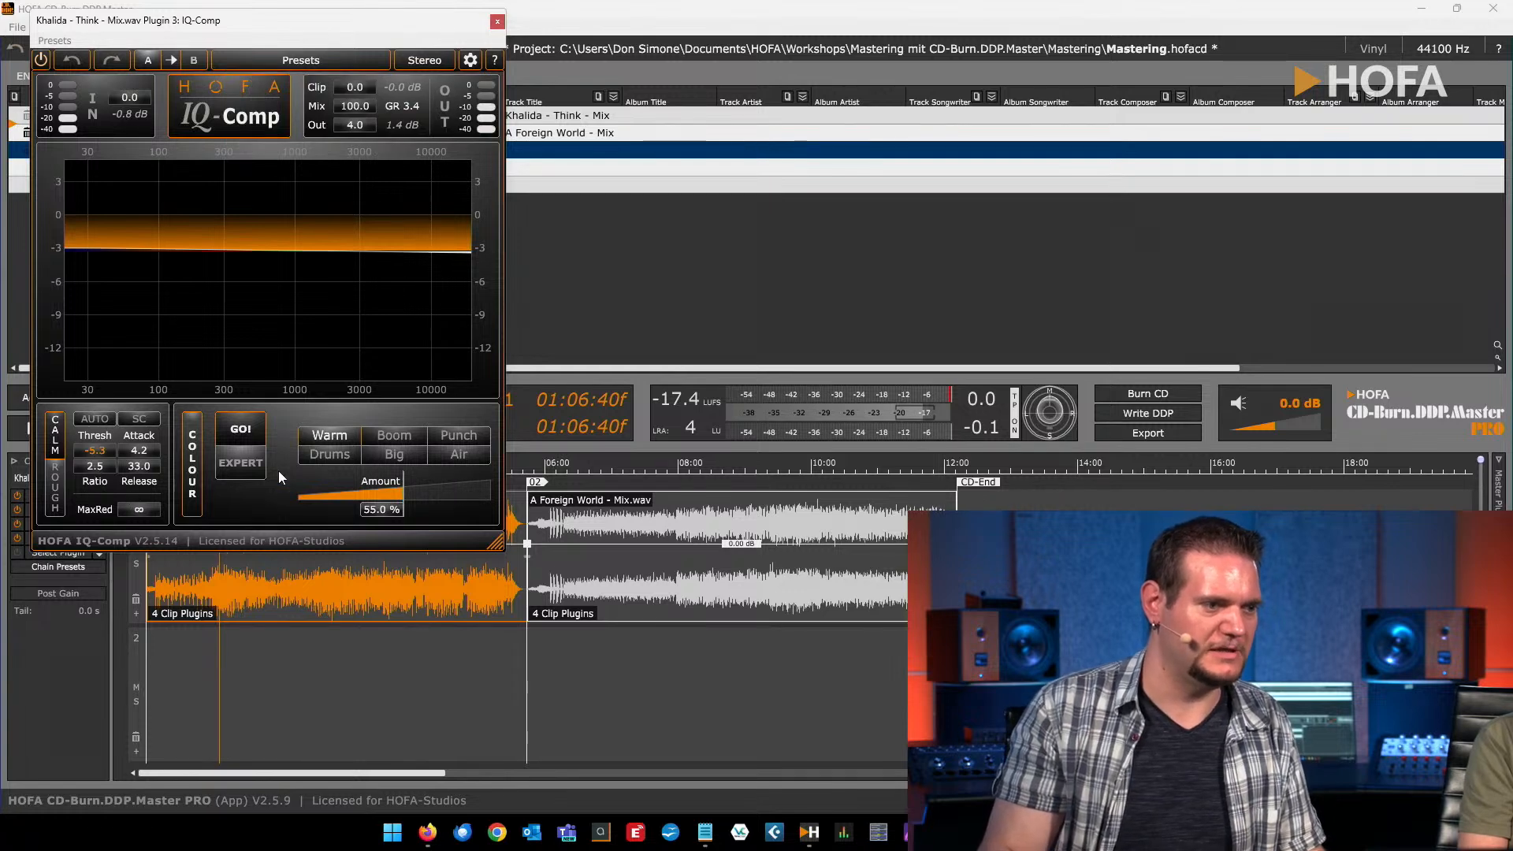
click(497, 24)
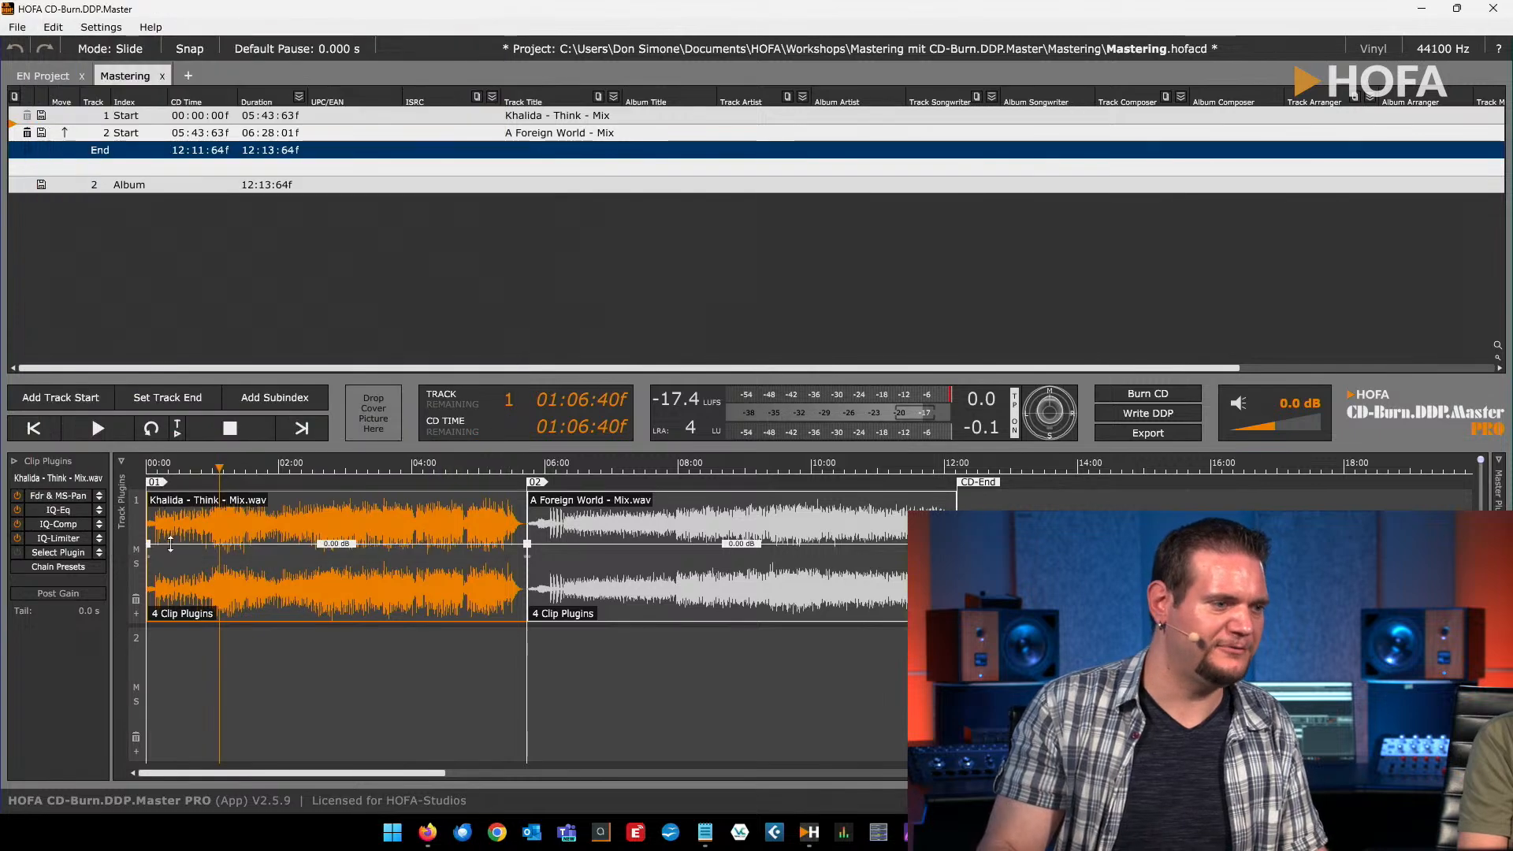
Examine the clip's IQ-Limiter settings, including the limiter mode, input gain and output level
click(60, 540)
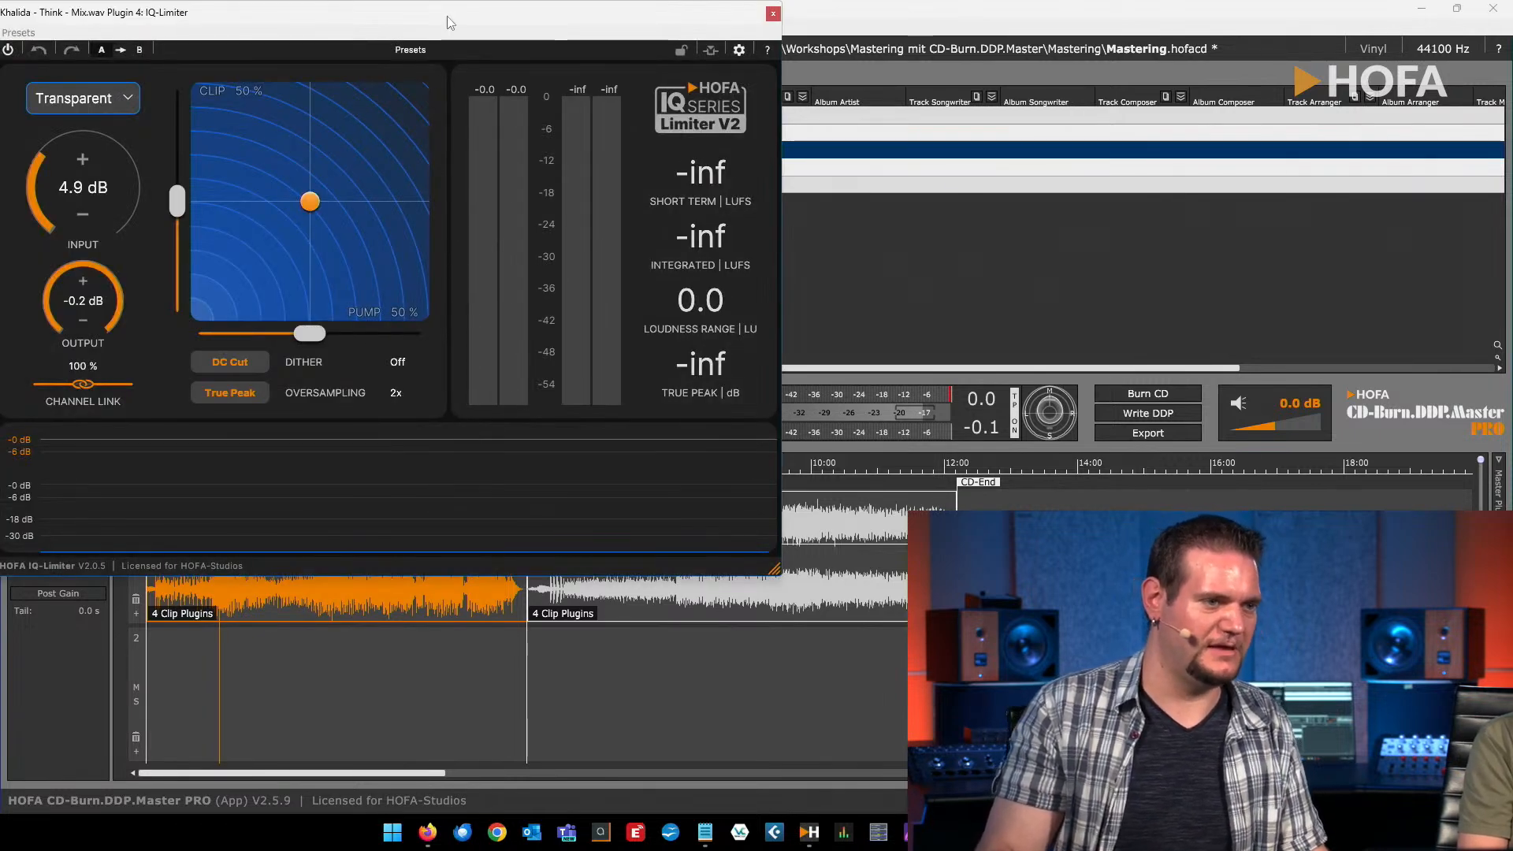
drag(445, 17, 484, 31)
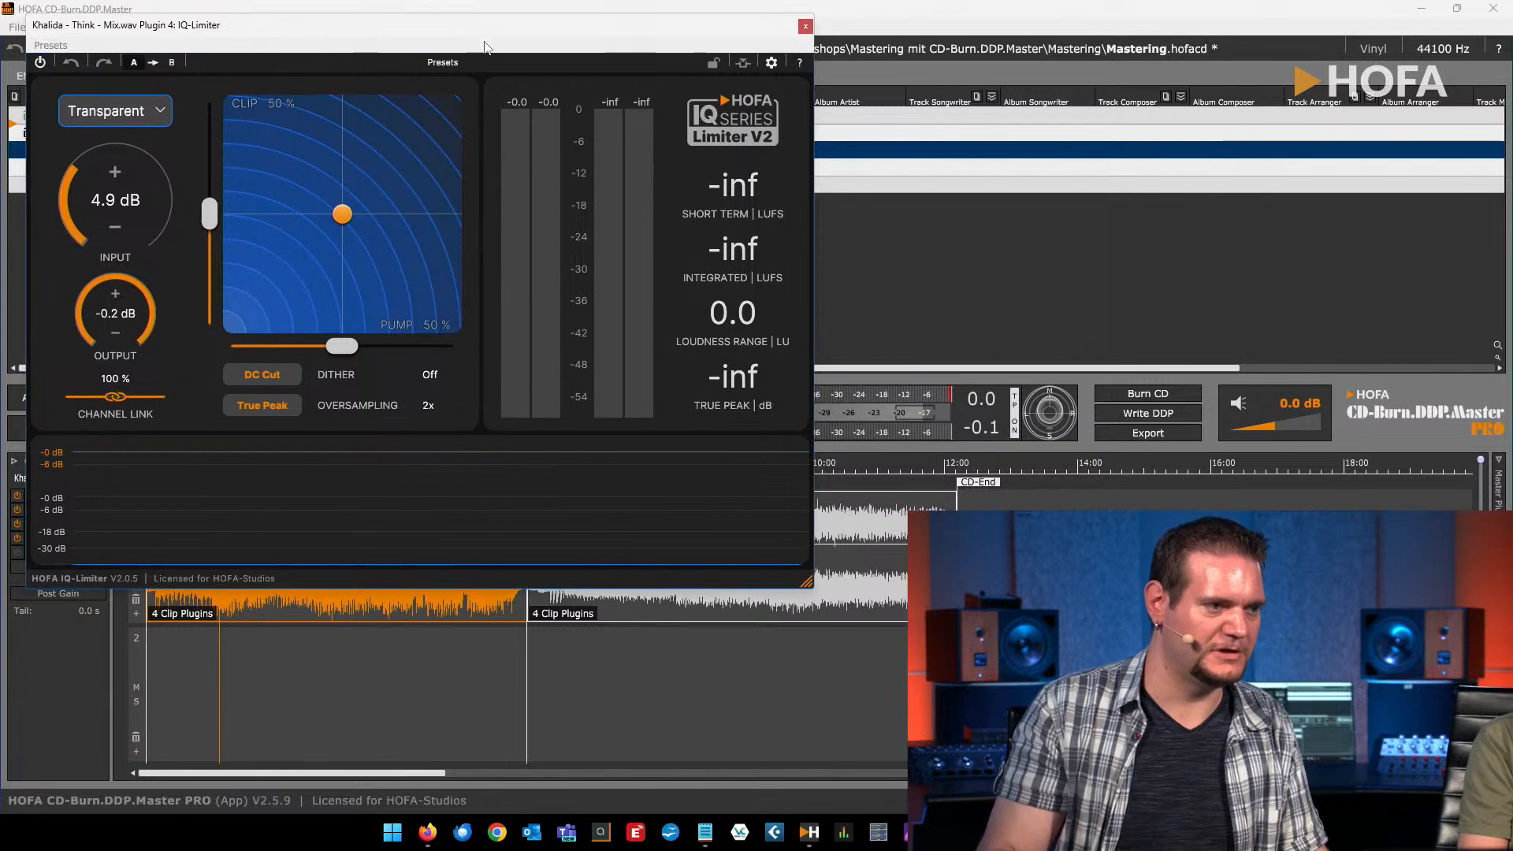
click(160, 112)
click(160, 114)
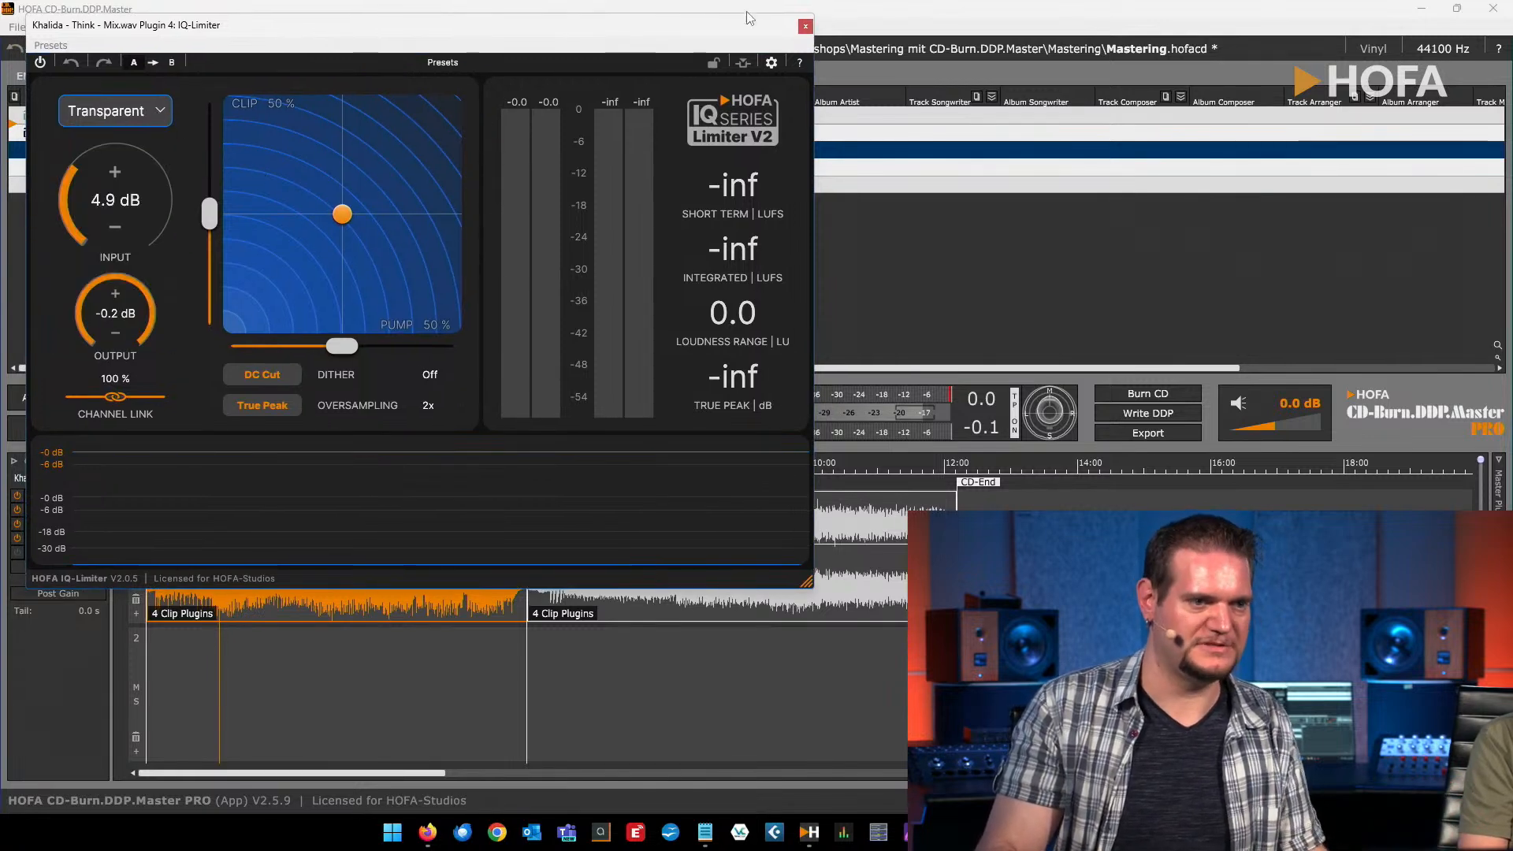
click(804, 28)
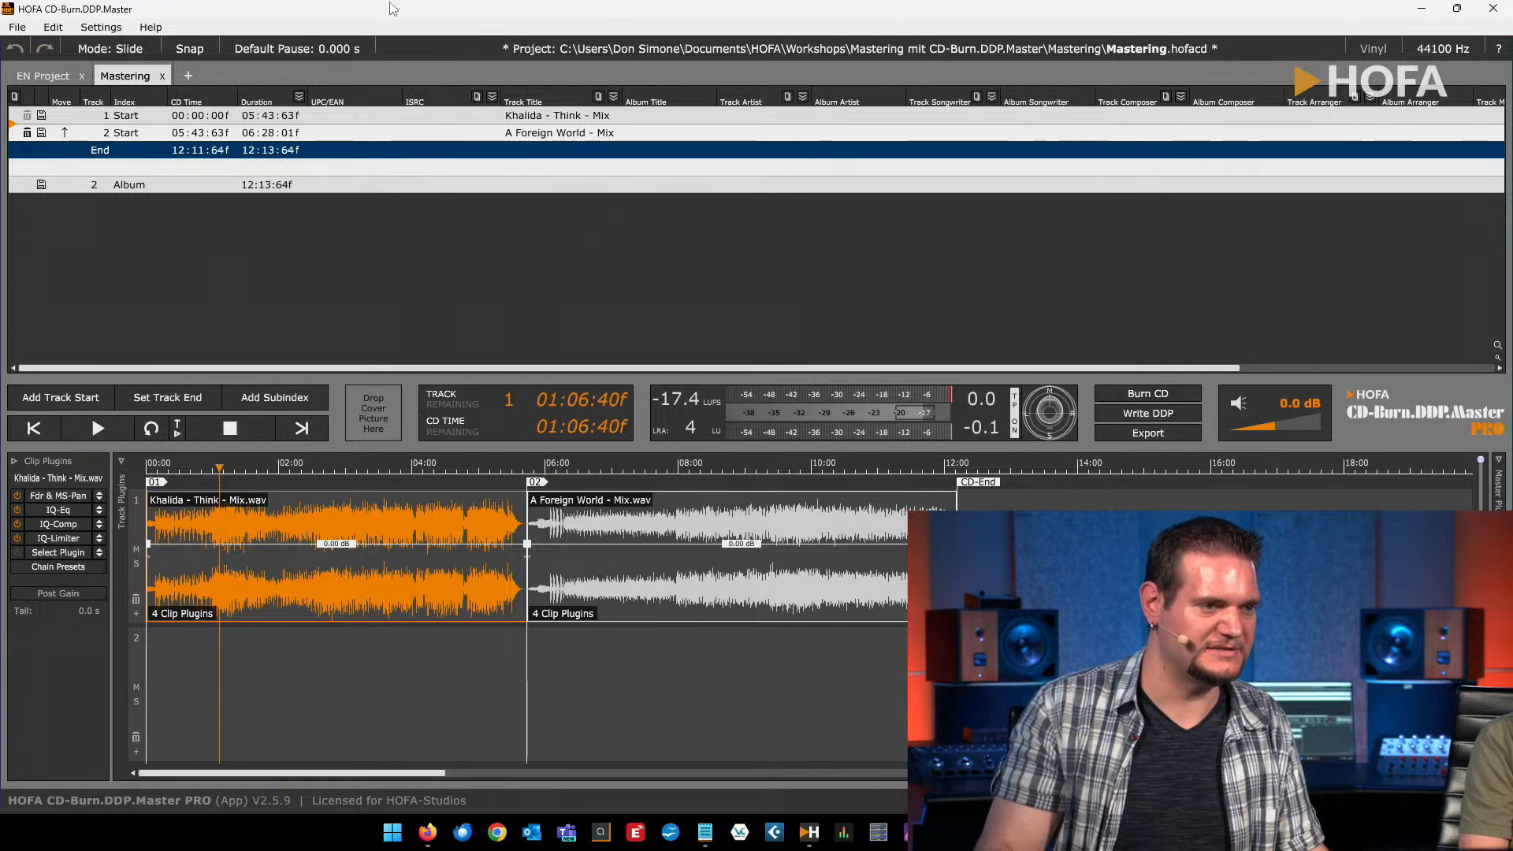
Play the first track and bypass its limiter, compressor, EQ and fader plugins during playback to compare the sound
key(space)
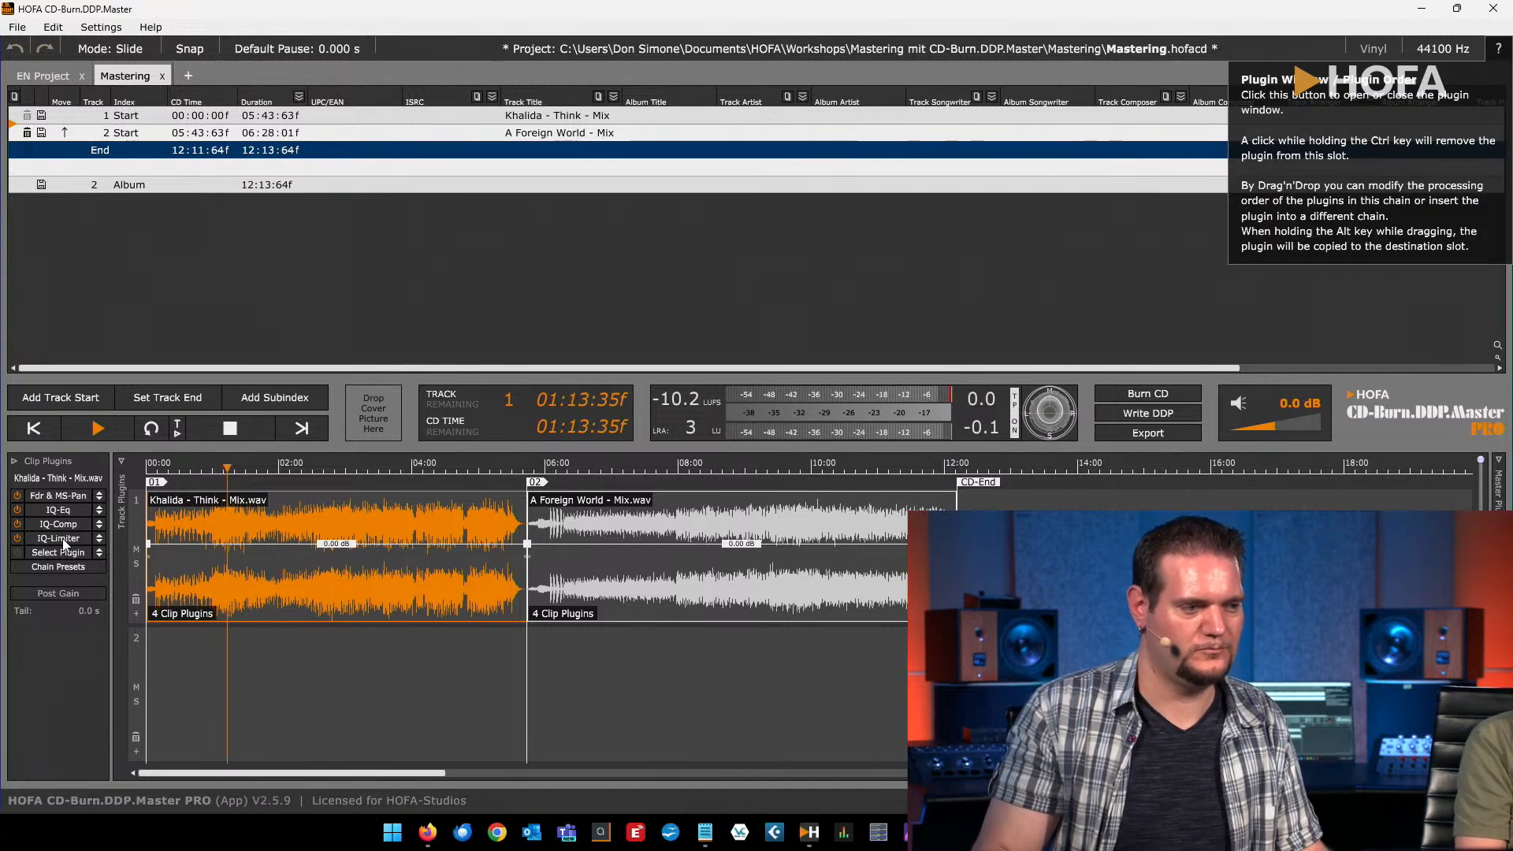
click(17, 539)
click(17, 524)
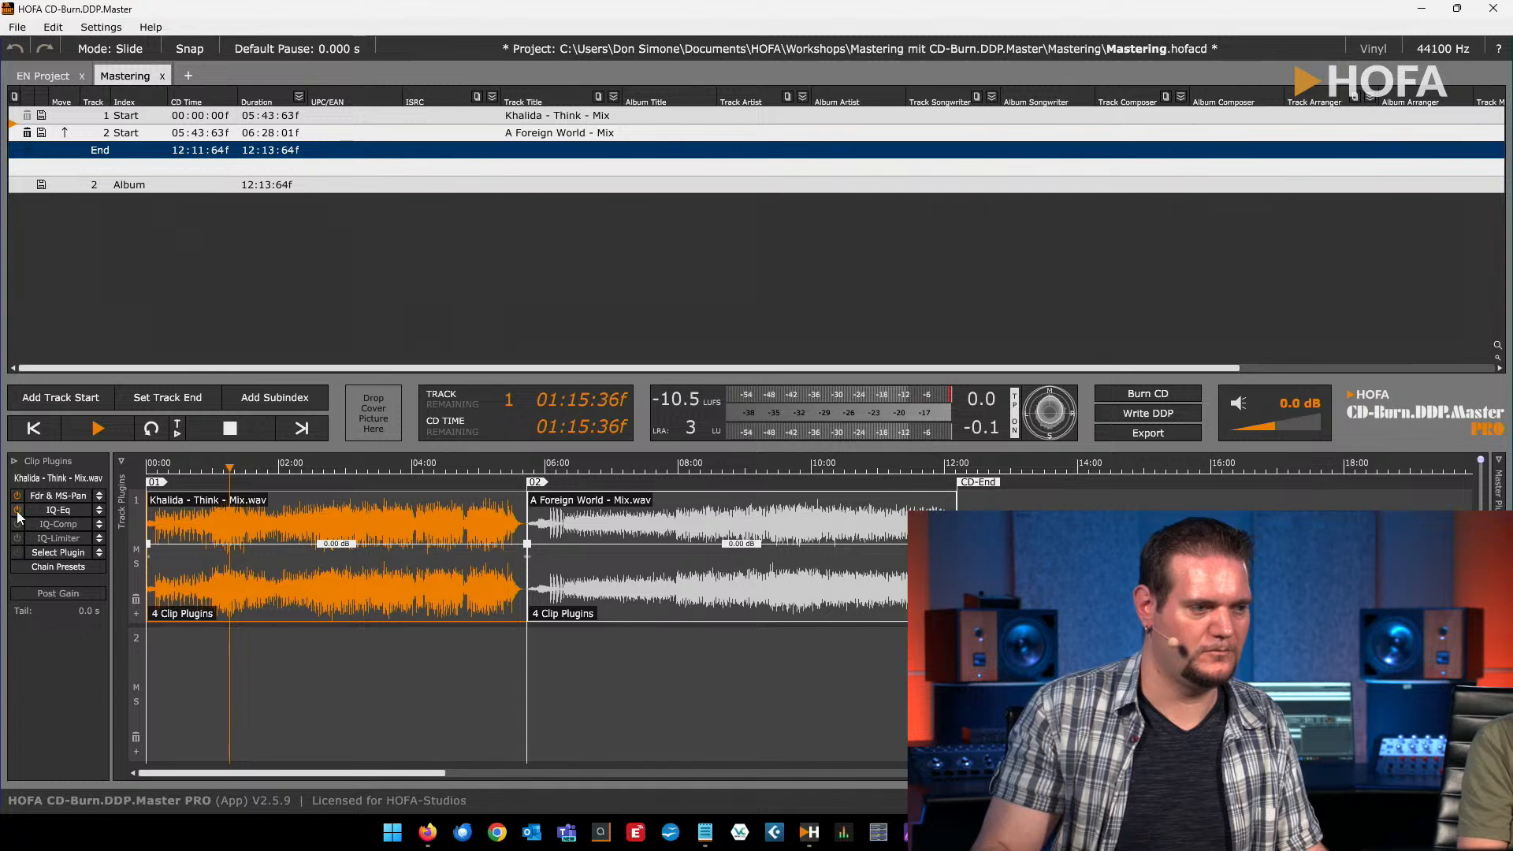
click(16, 510)
click(16, 497)
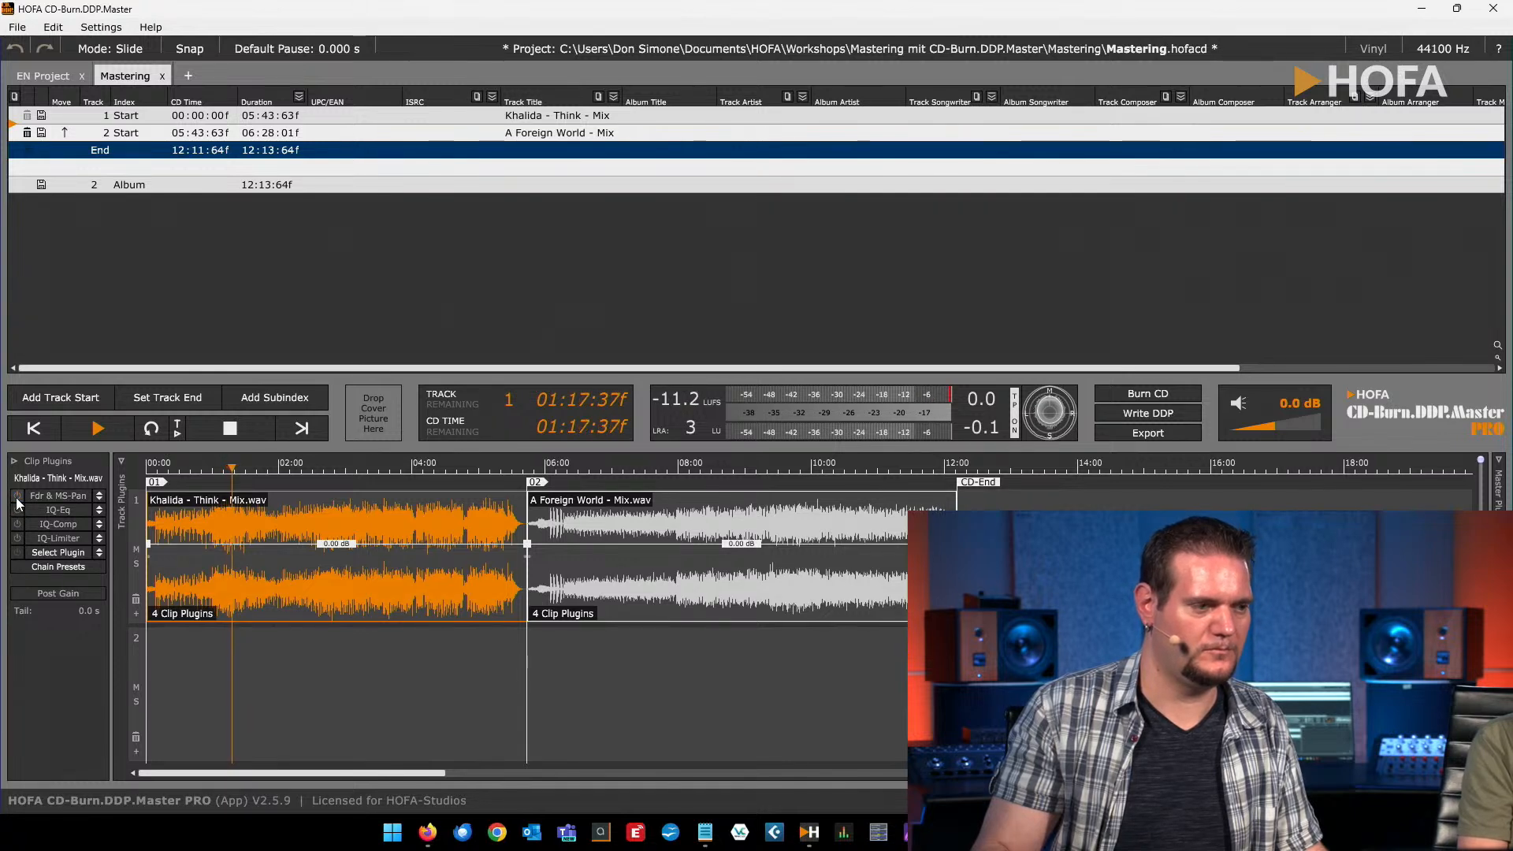
Reactivate all four bypassed clip plugins of the Khalida clip during playback and stop the playback
click(17, 497)
click(17, 524)
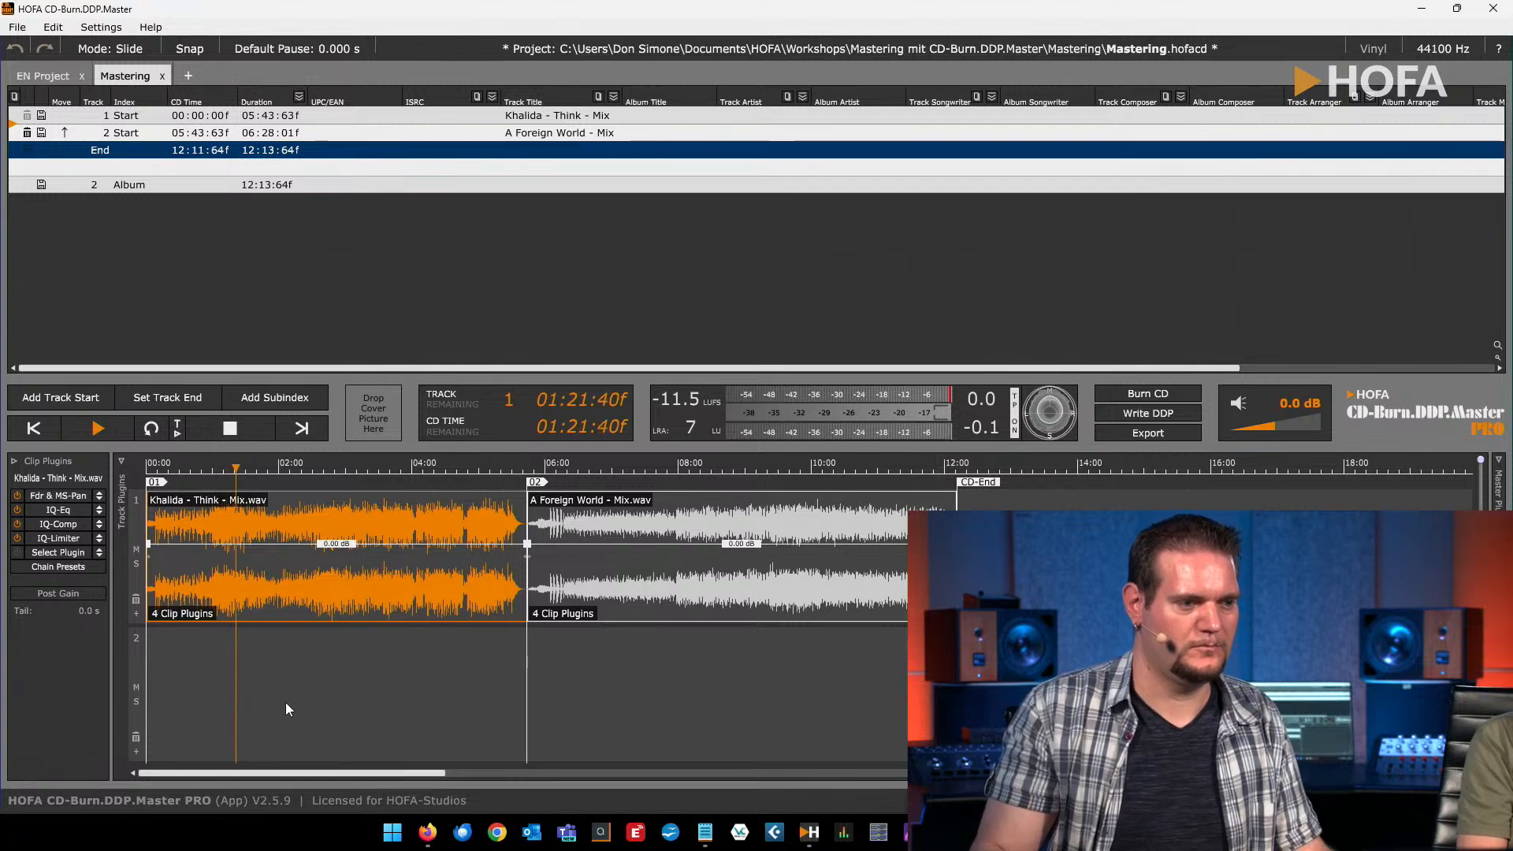
key(space)
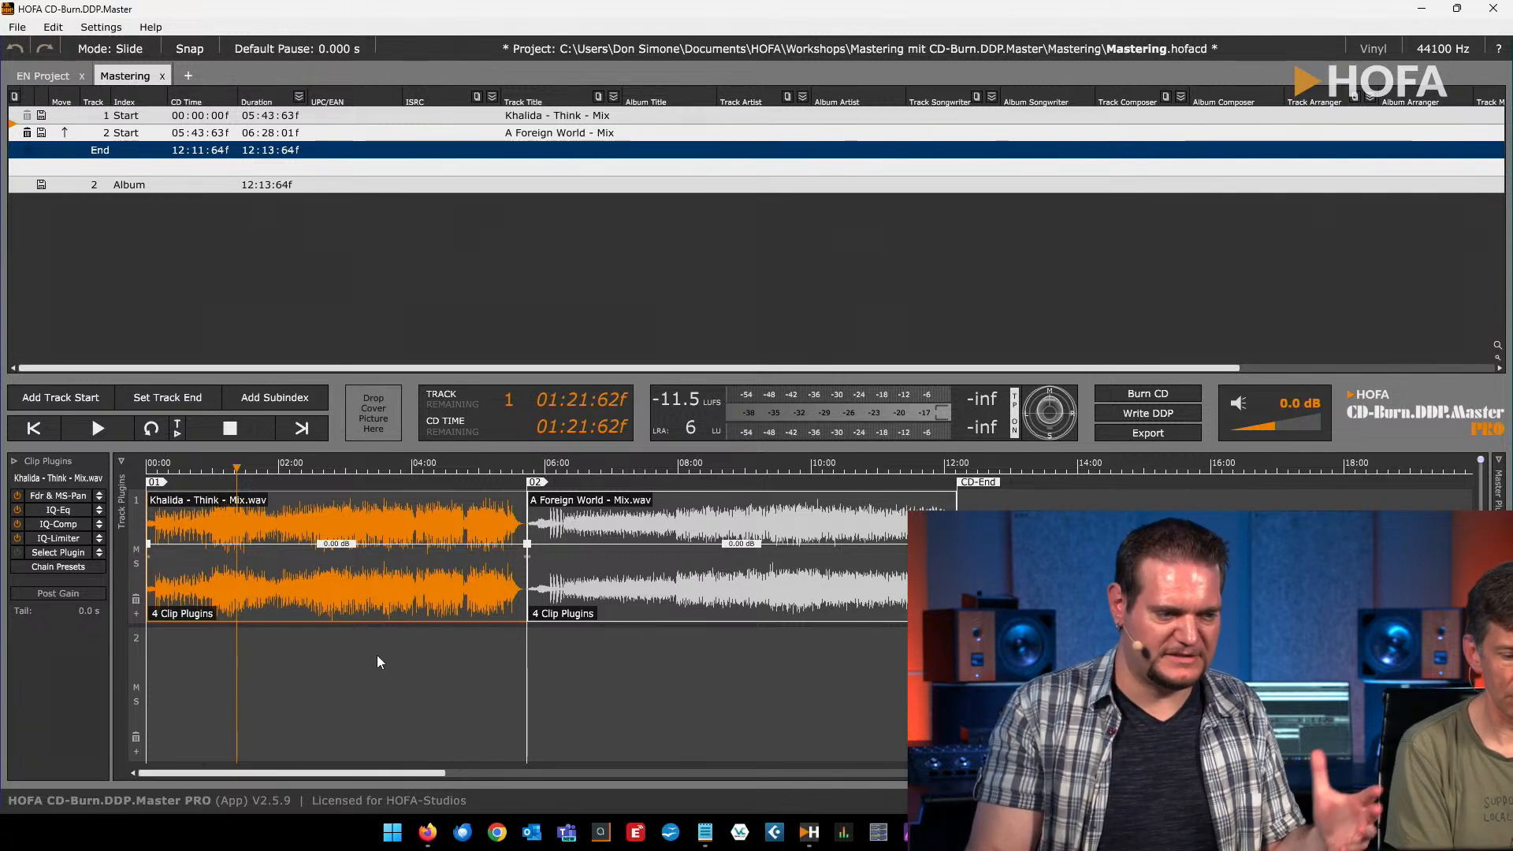
Move the A Foreign World clip down to the second audio track and expand the track and master plugin sections
click(793, 586)
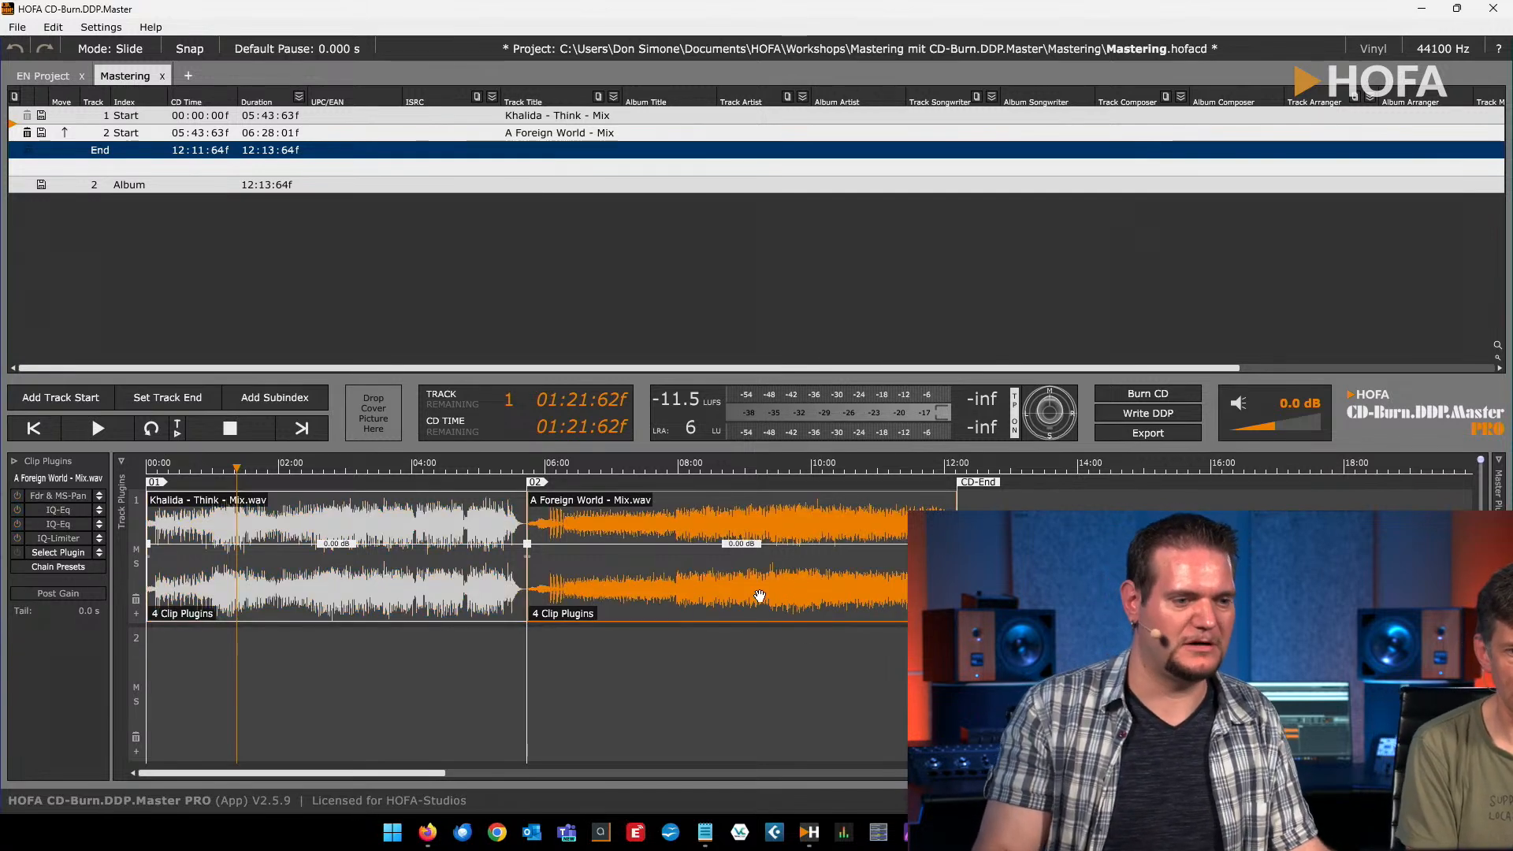
drag(786, 597, 788, 643)
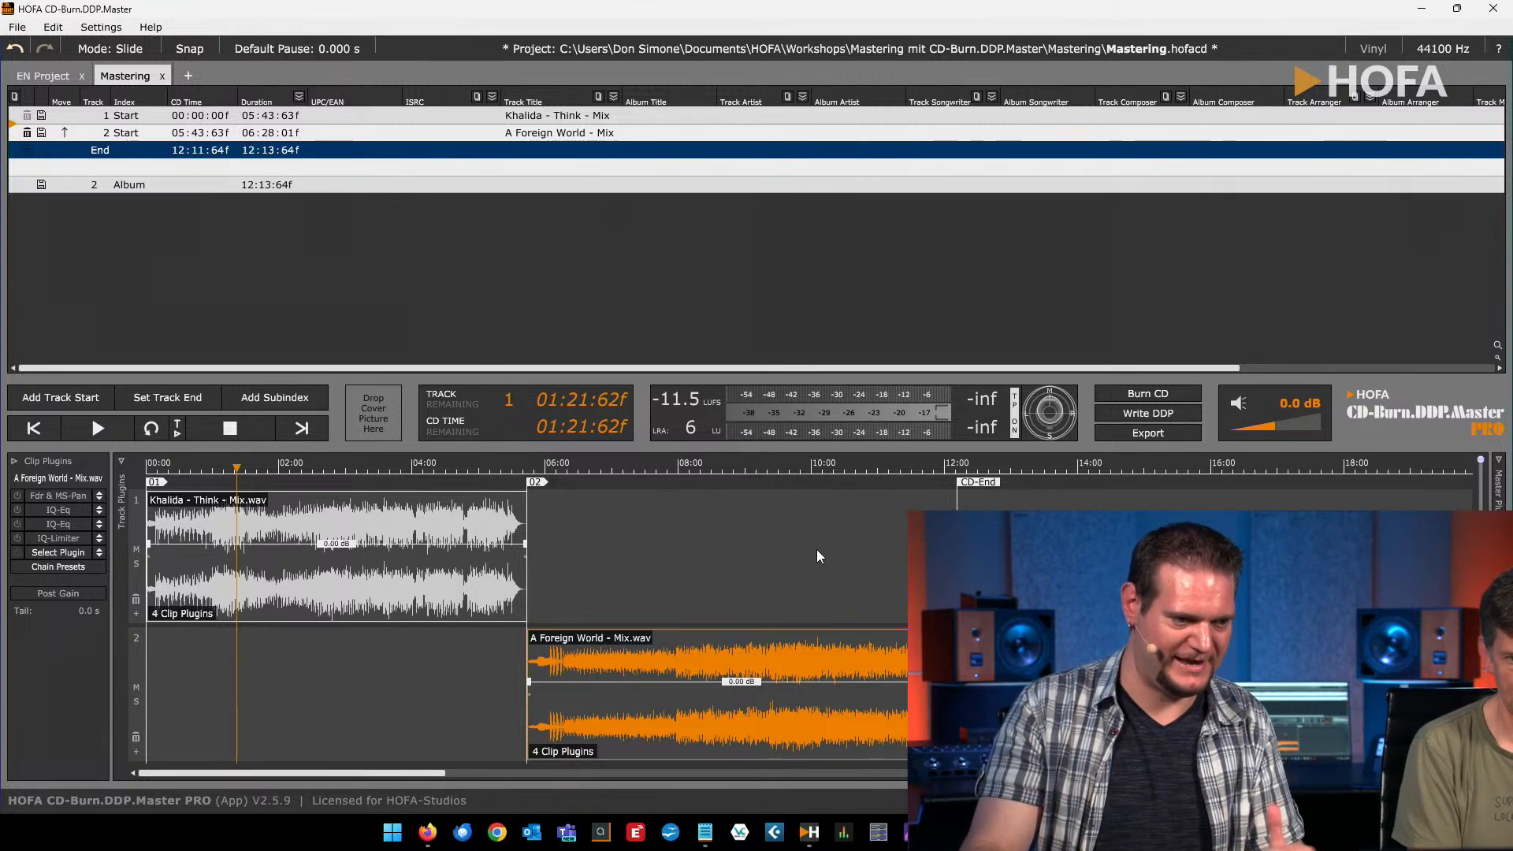
click(120, 462)
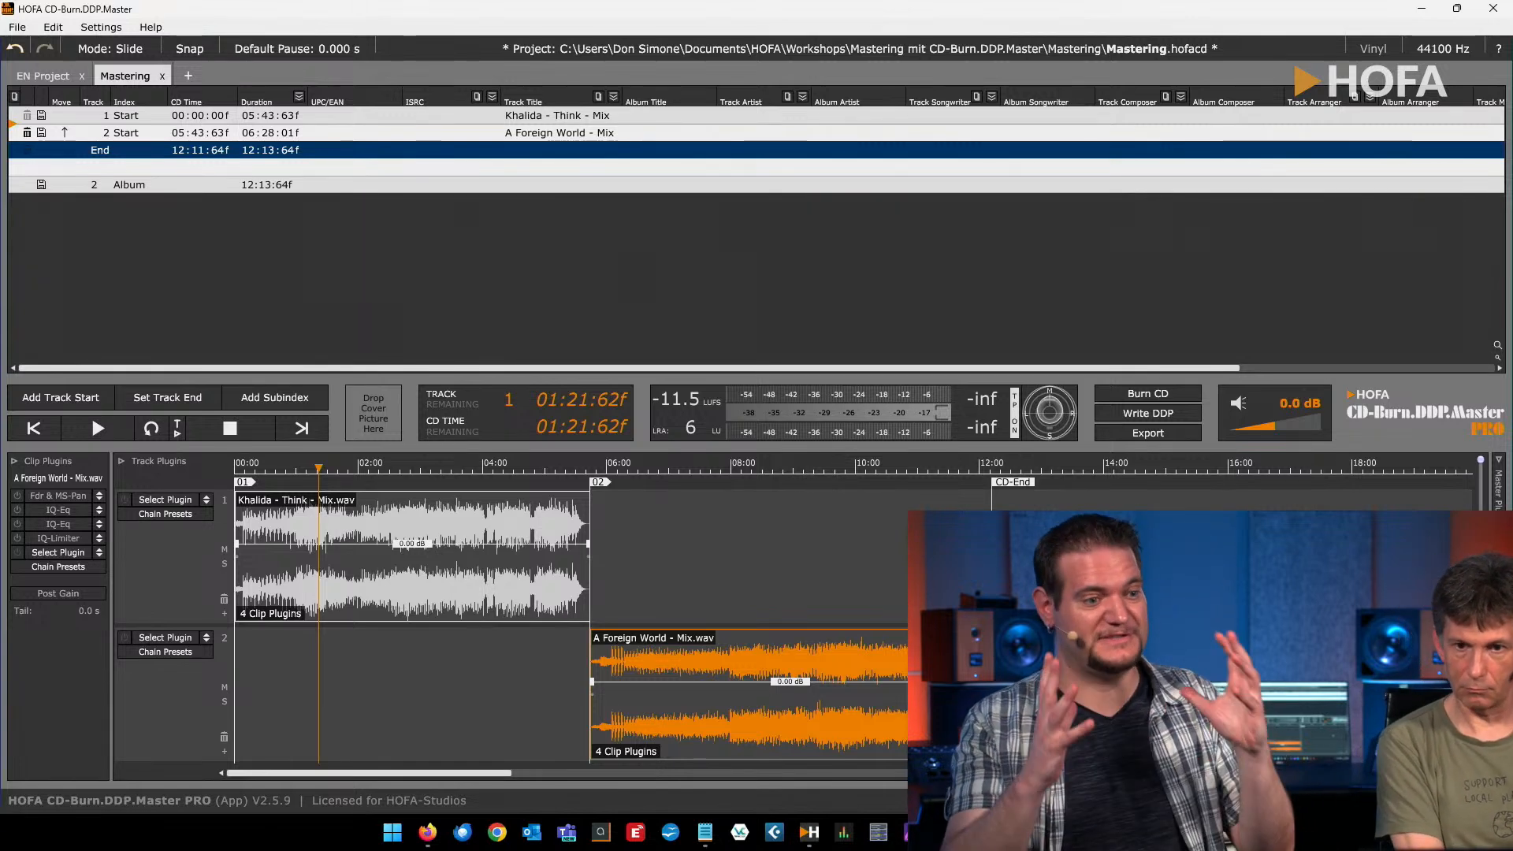
click(1497, 476)
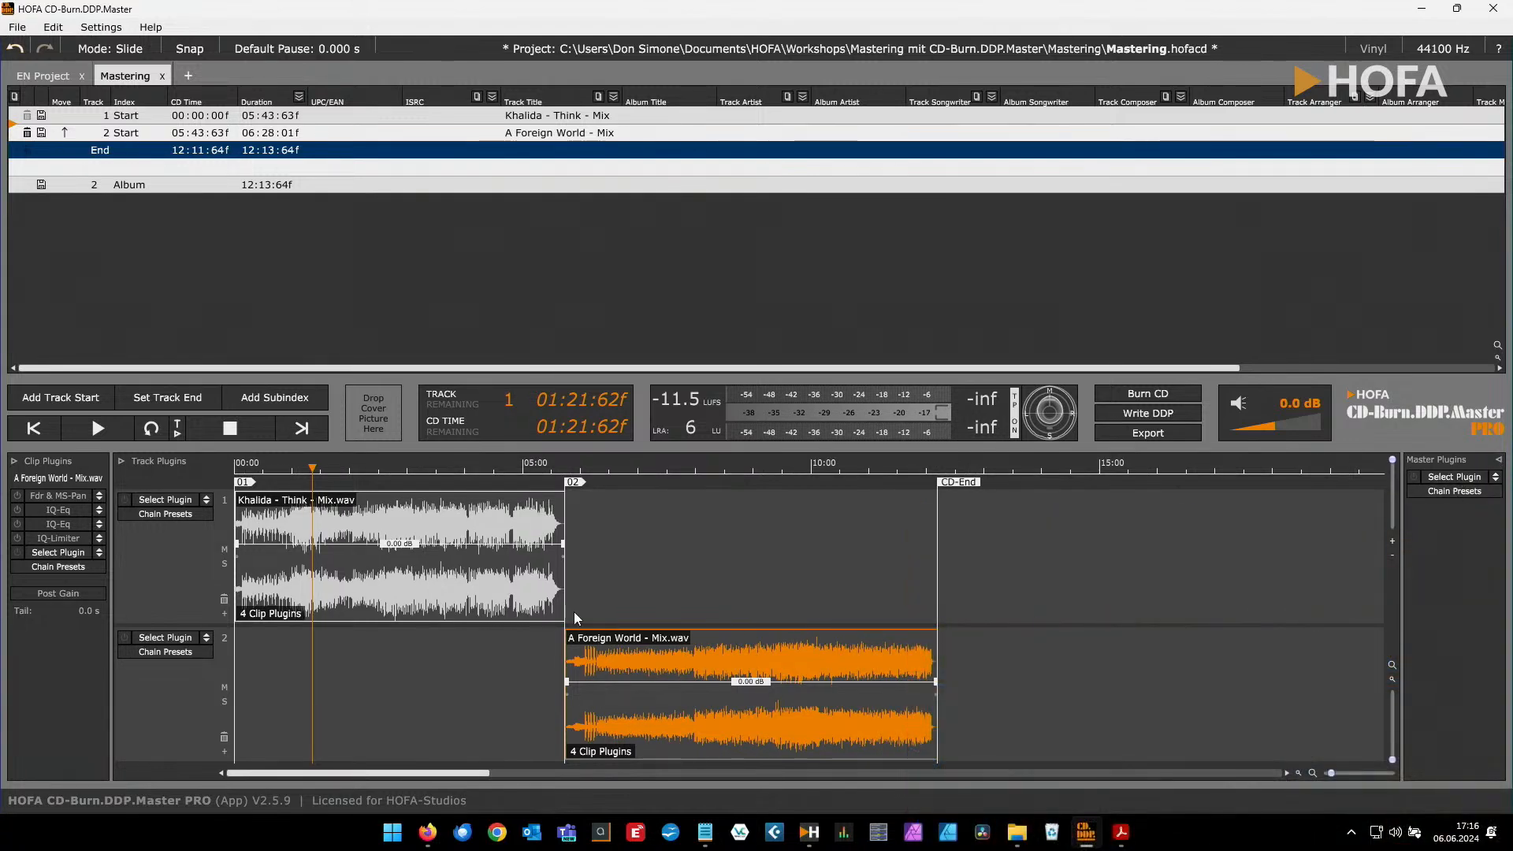
Save the plugin chain of the Khalida clip as a chain preset named Test Master
click(401, 603)
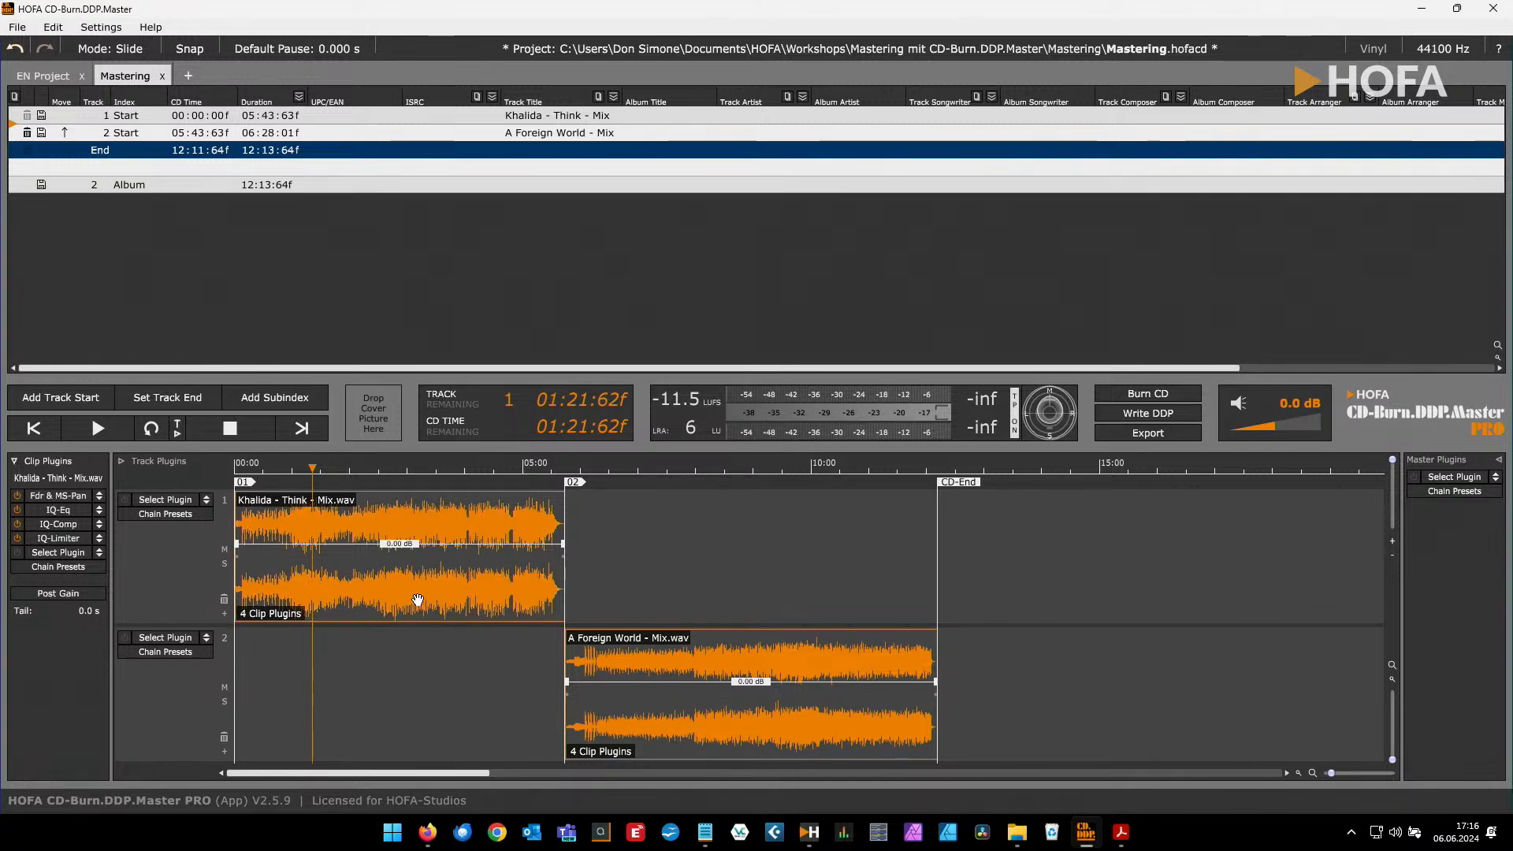
click(645, 593)
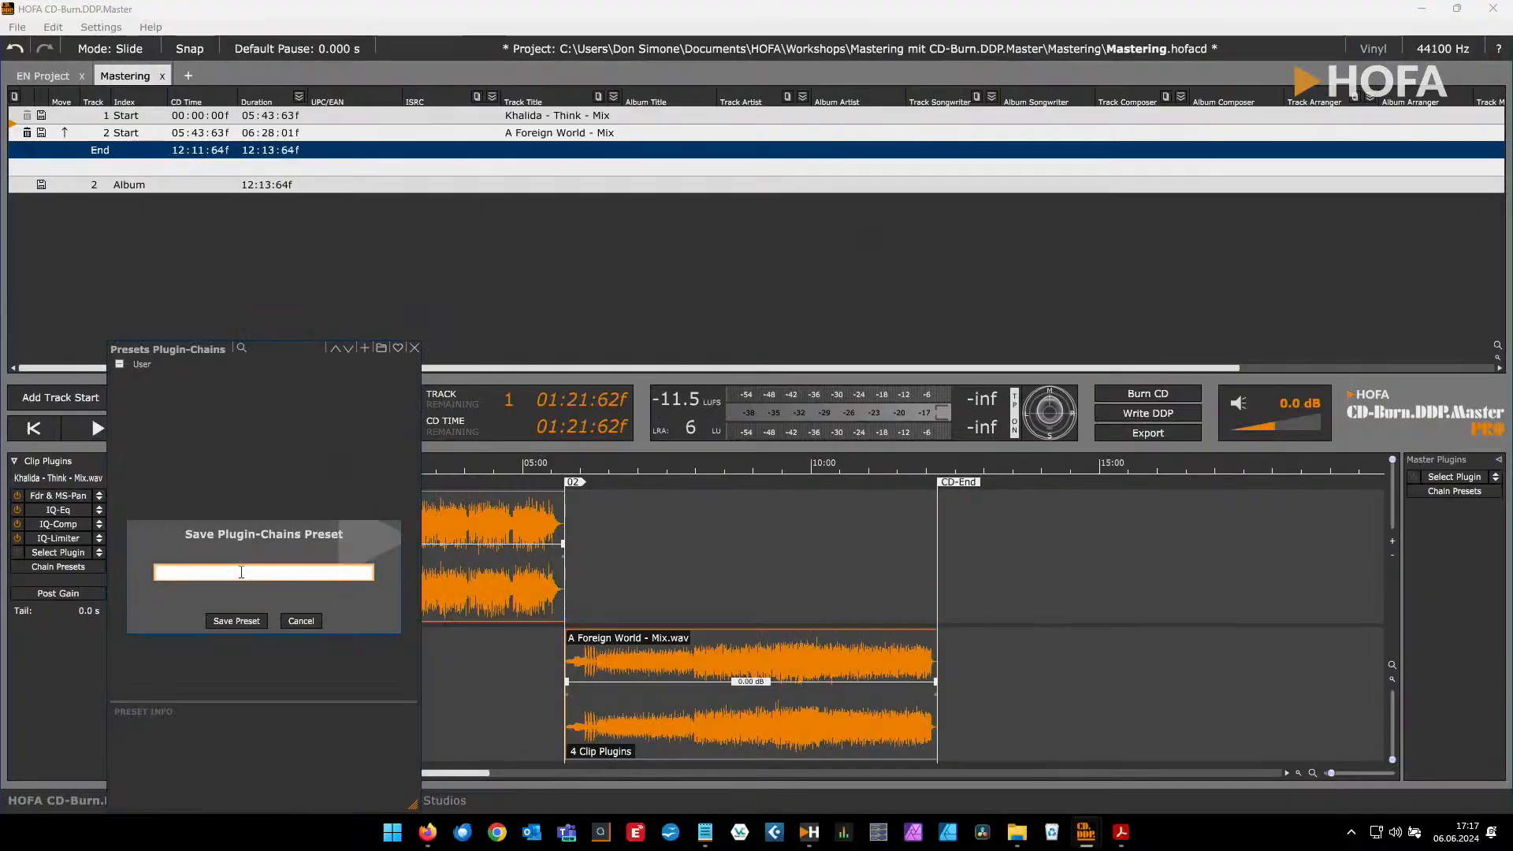
text(Test Maste)
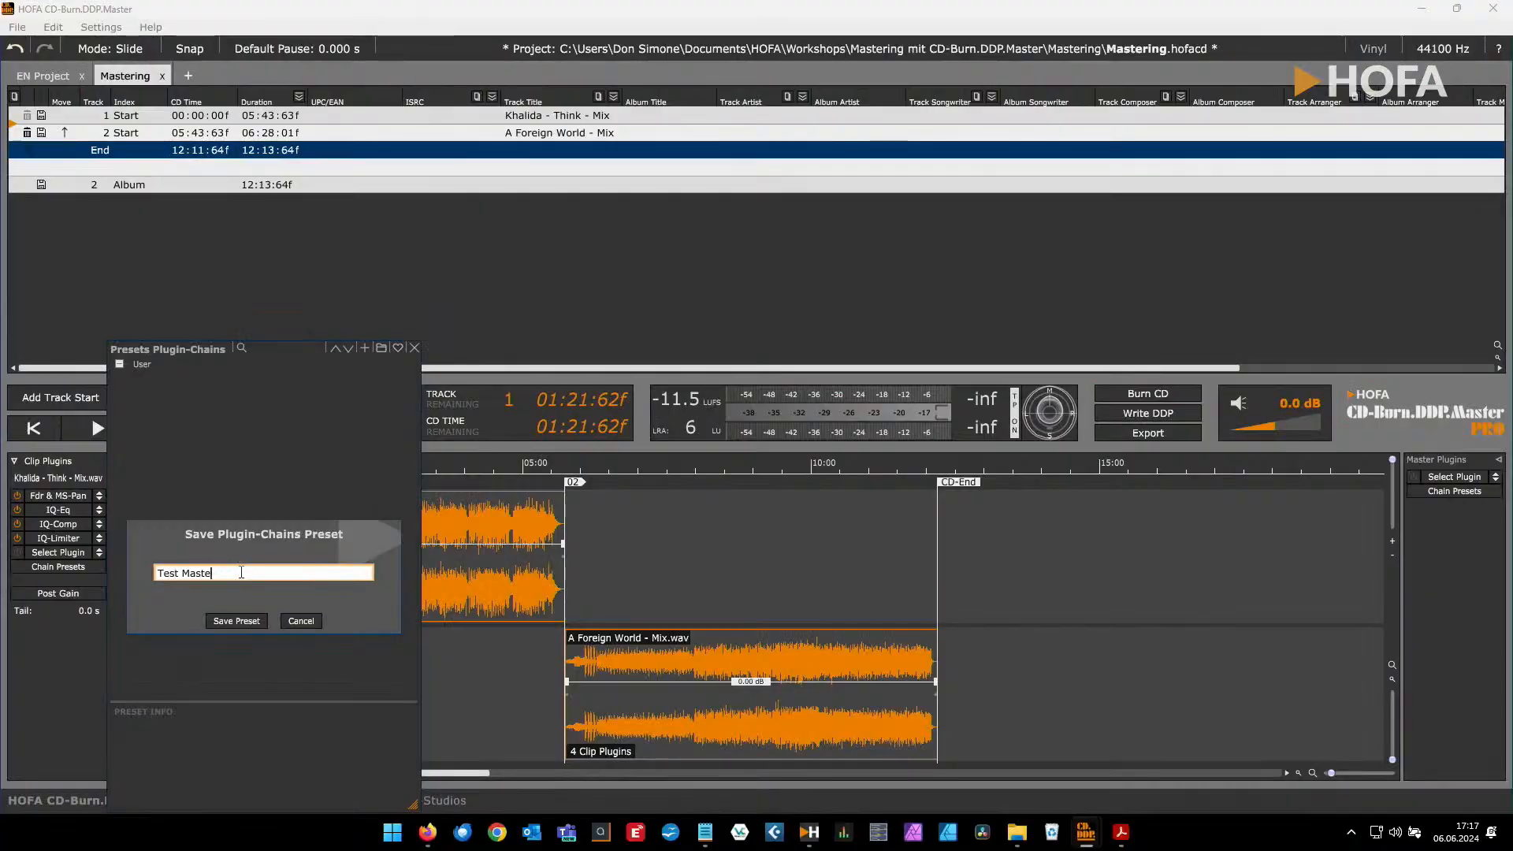
text(wrr)
click(238, 620)
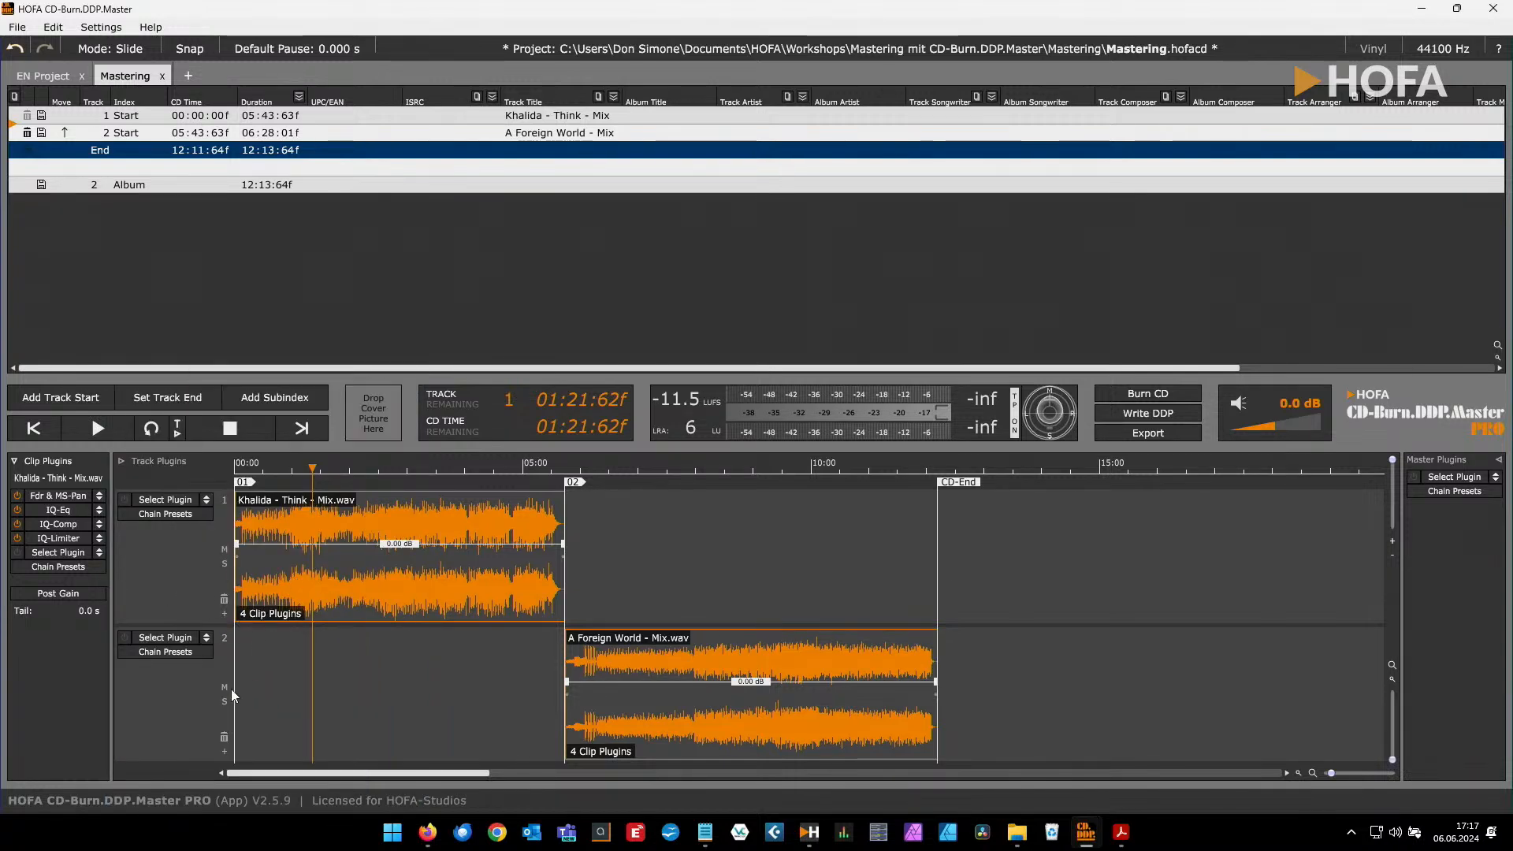
View the plugin chain presets available for the second track and close the preset list
click(204, 708)
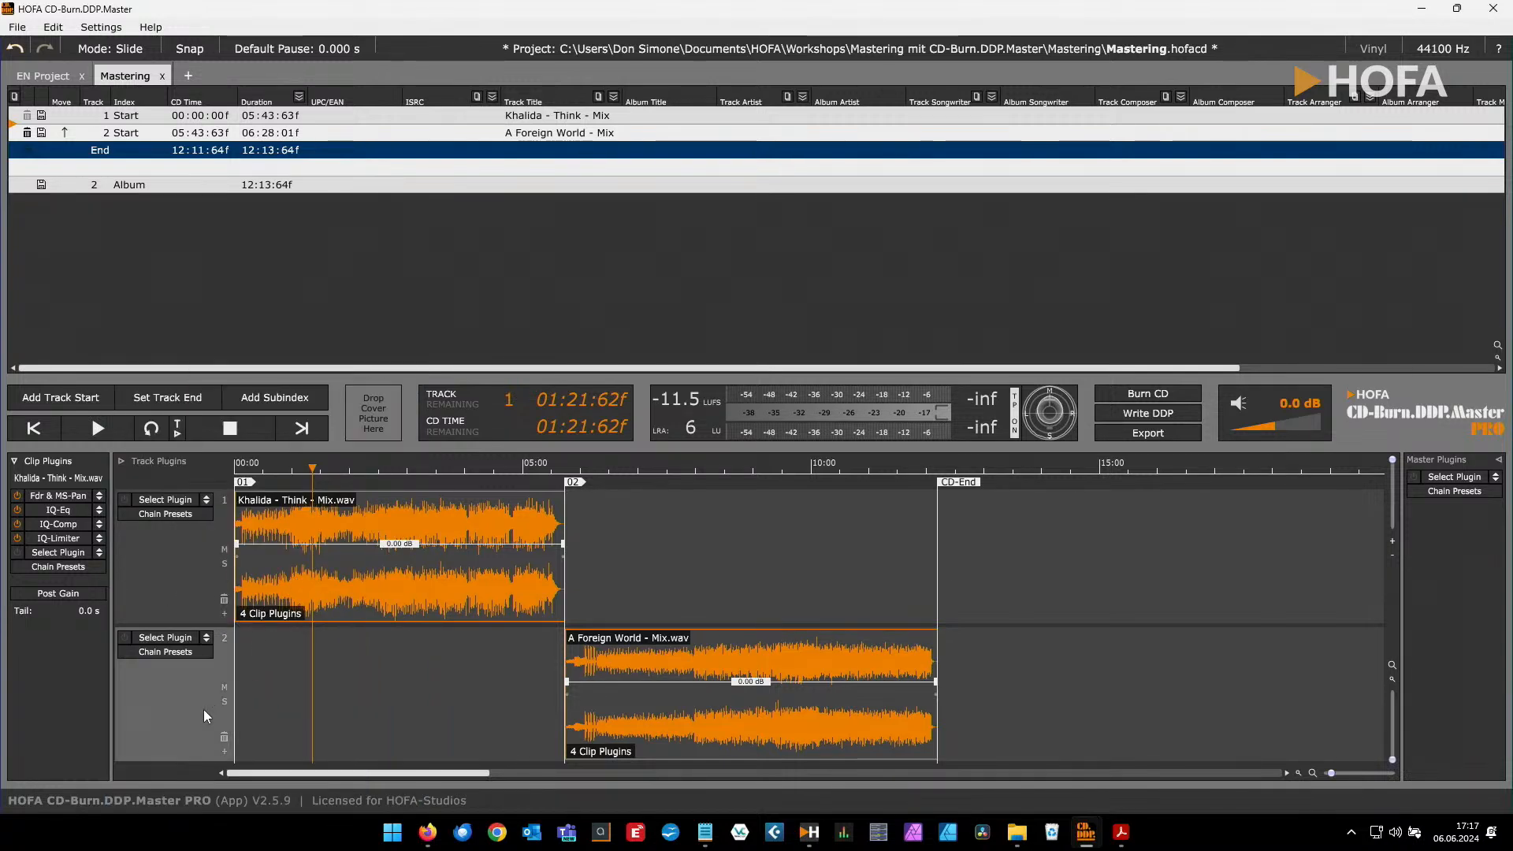
click(172, 653)
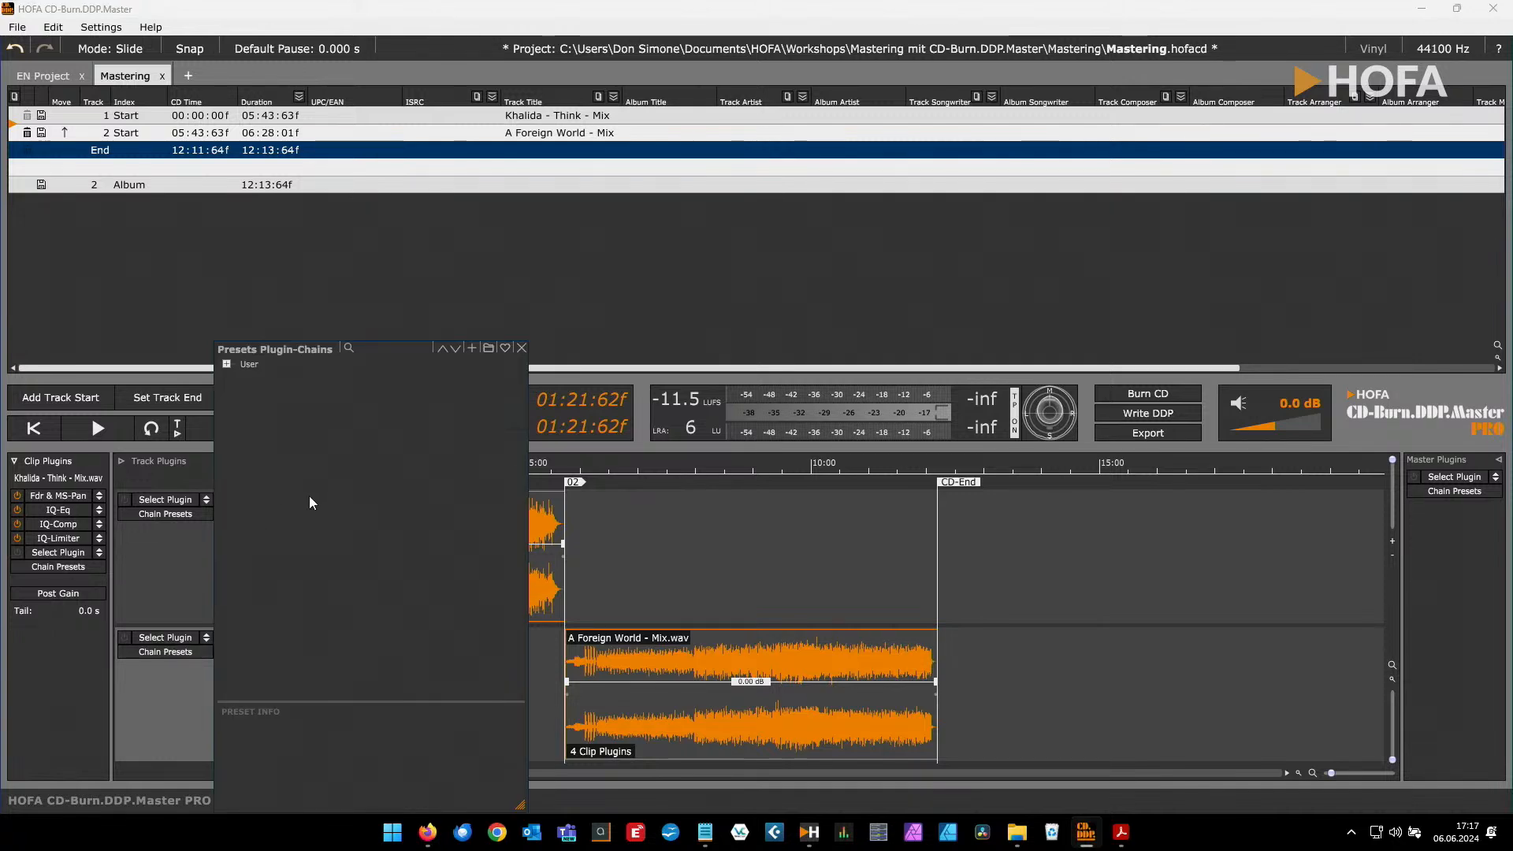
click(521, 348)
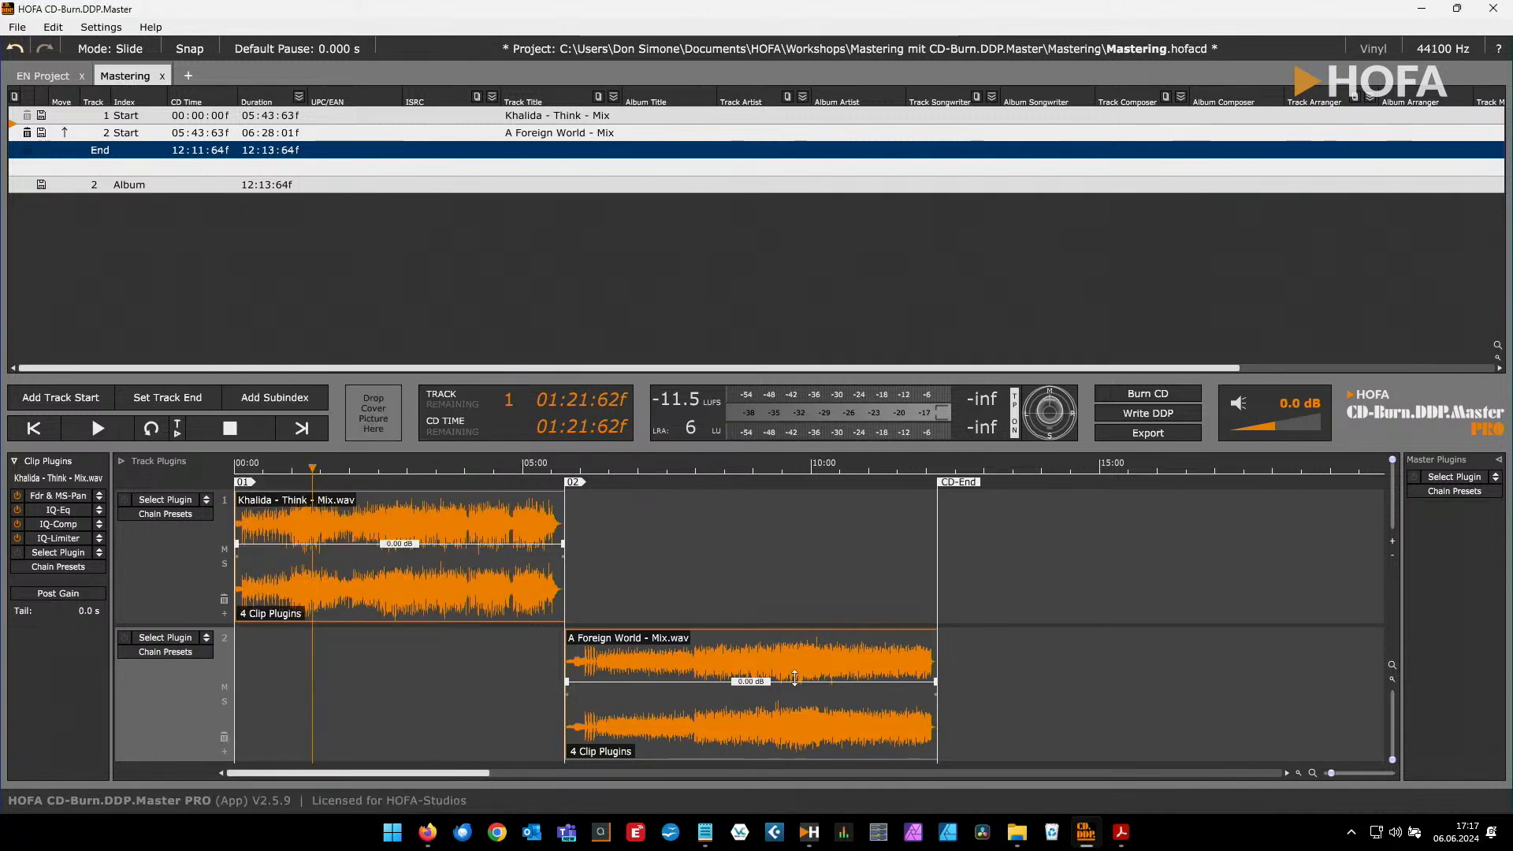
Browse the list of plugins that can be inserted on the first track without choosing one
click(690, 529)
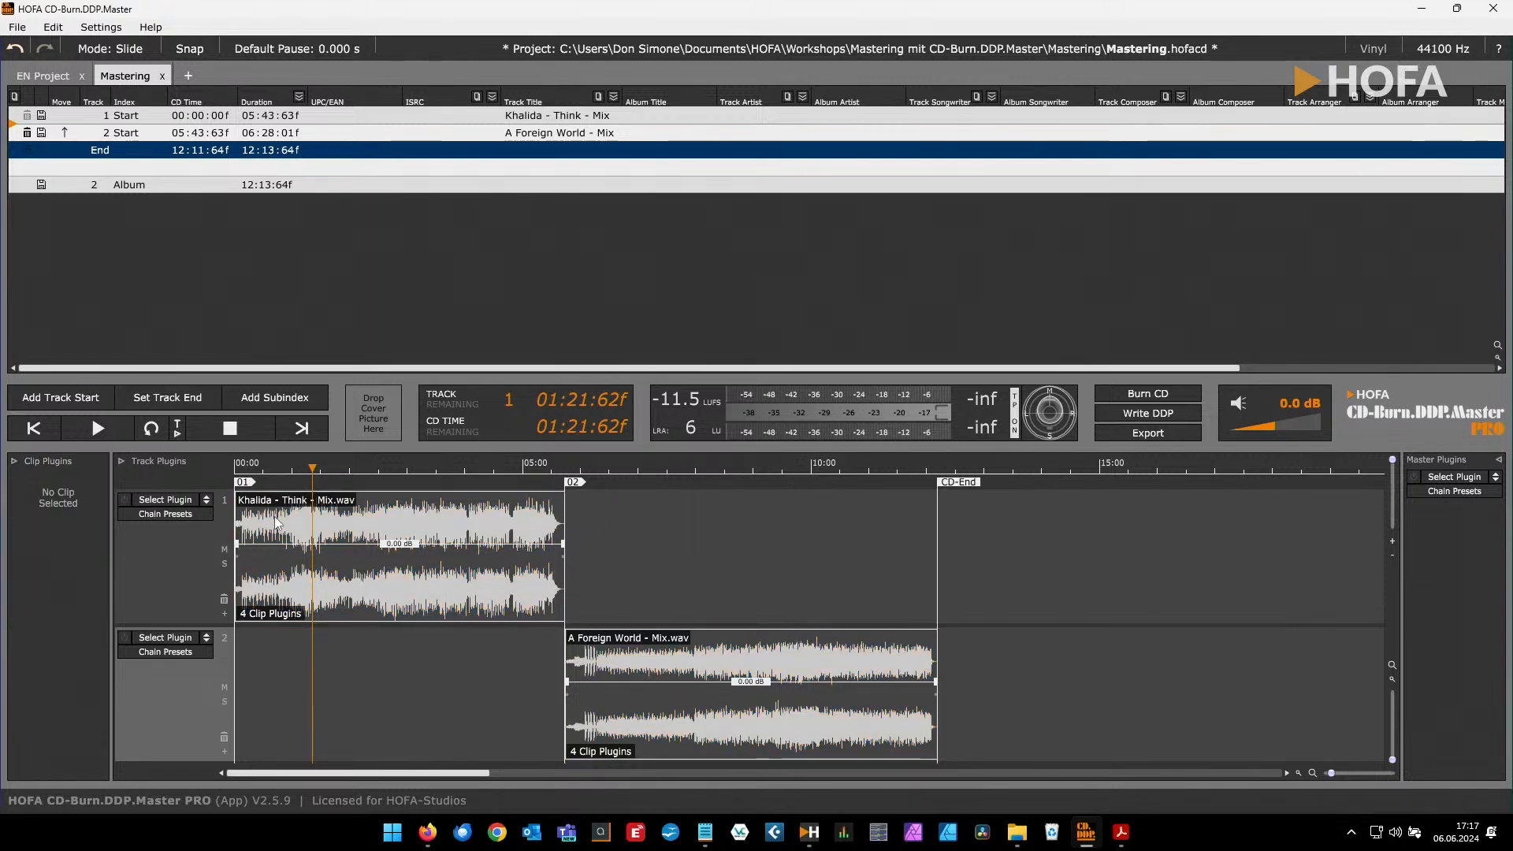
click(176, 505)
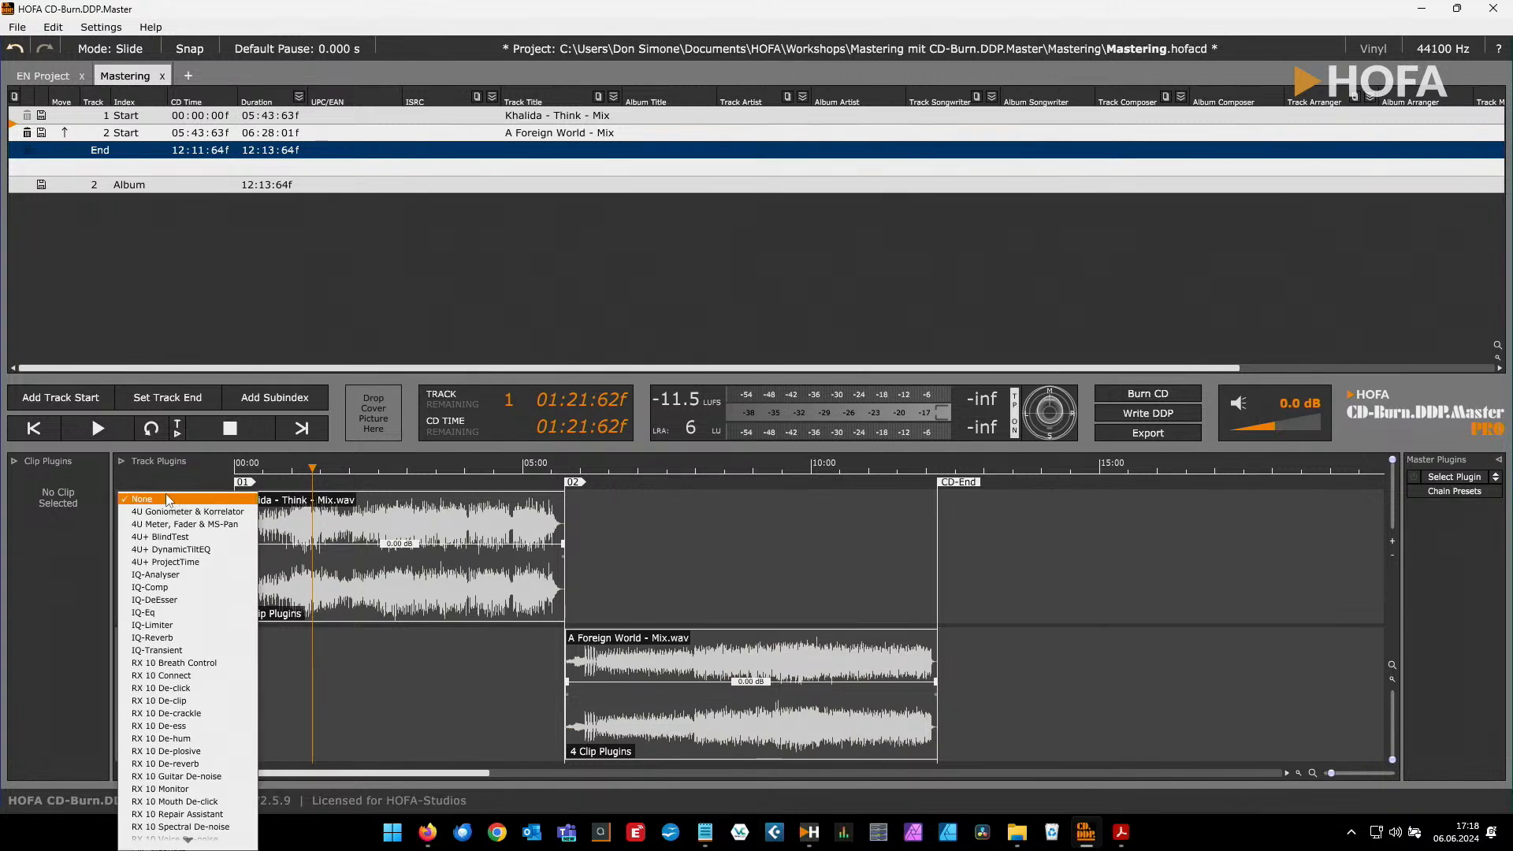
scroll(189, 654, down, 7)
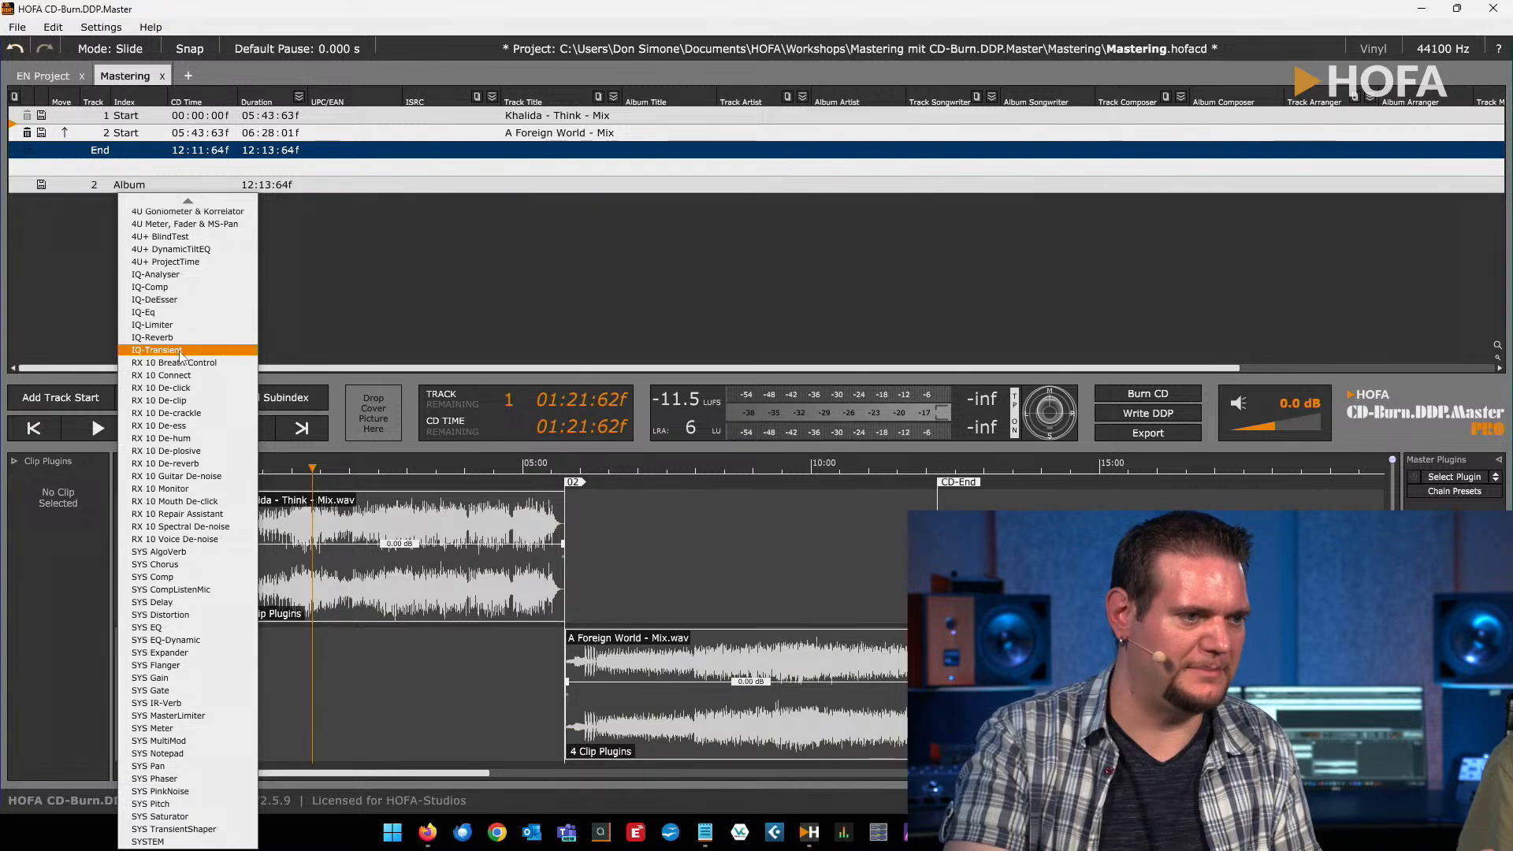
click(742, 560)
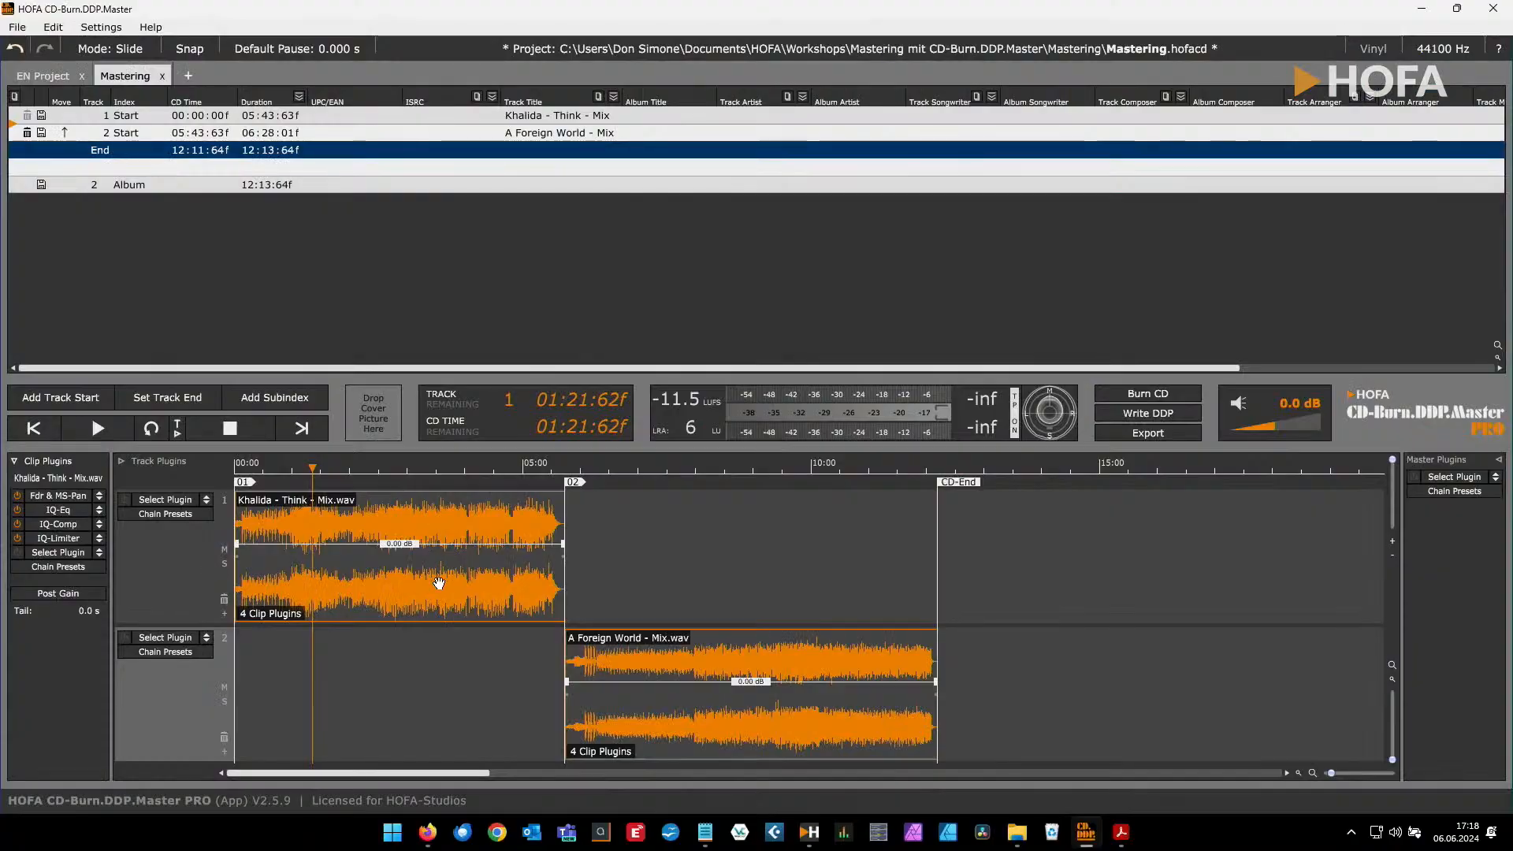
click(439, 583)
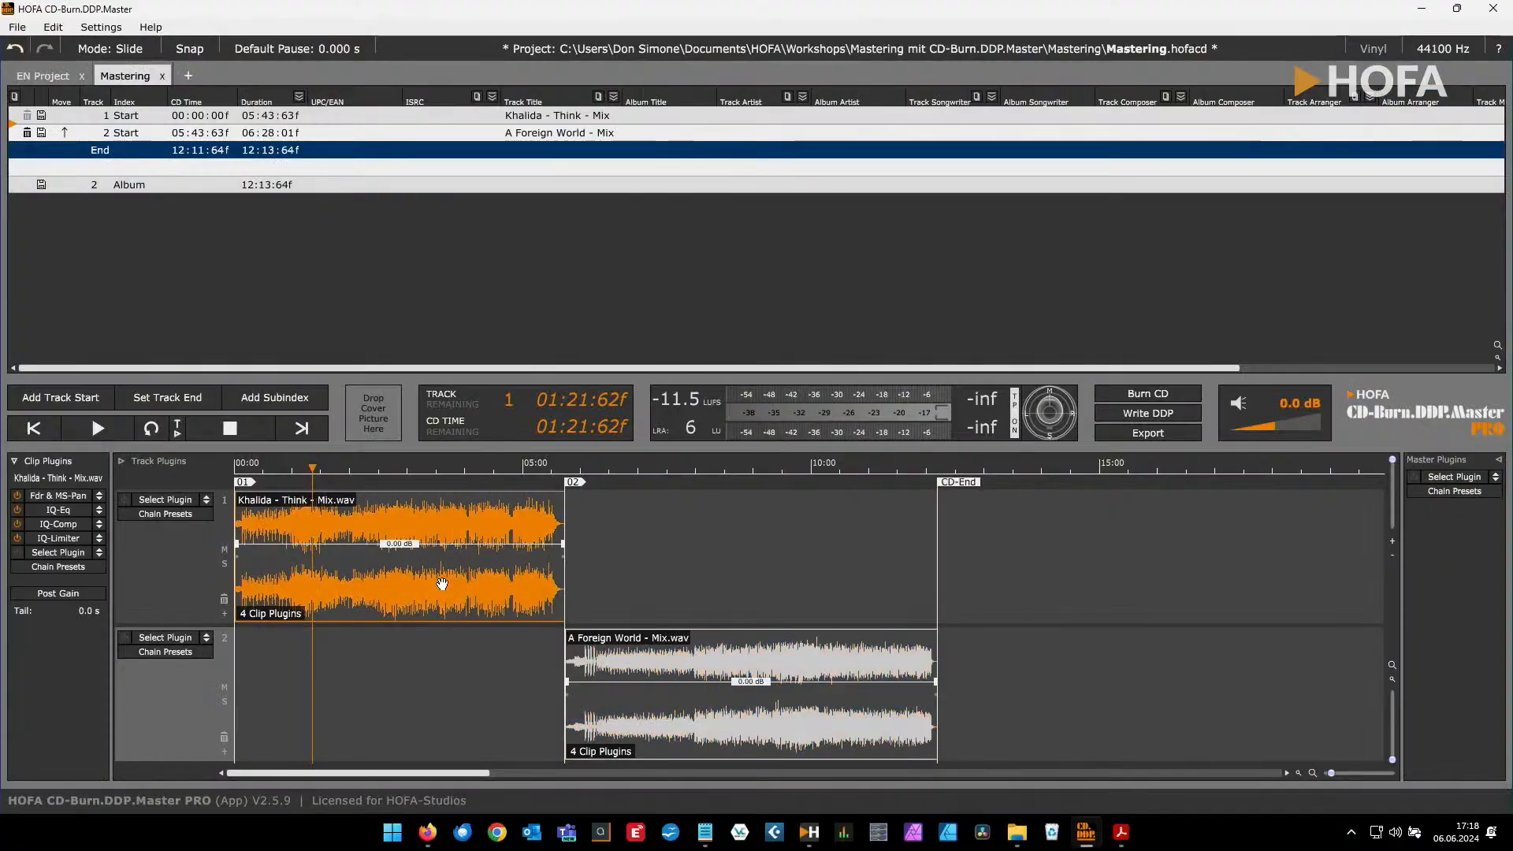
mouse_move(442, 584)
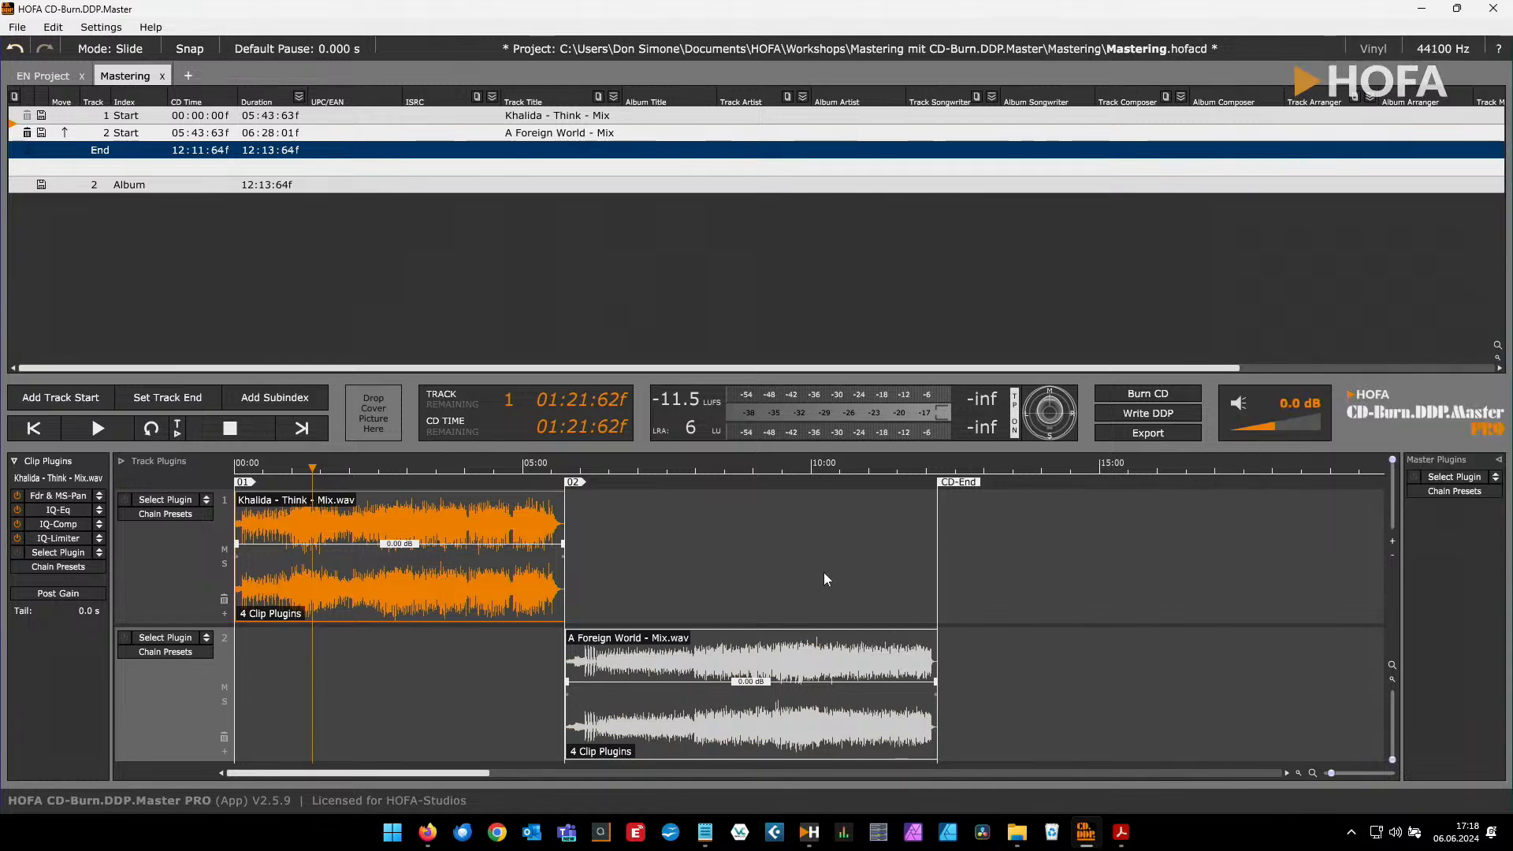
click(463, 721)
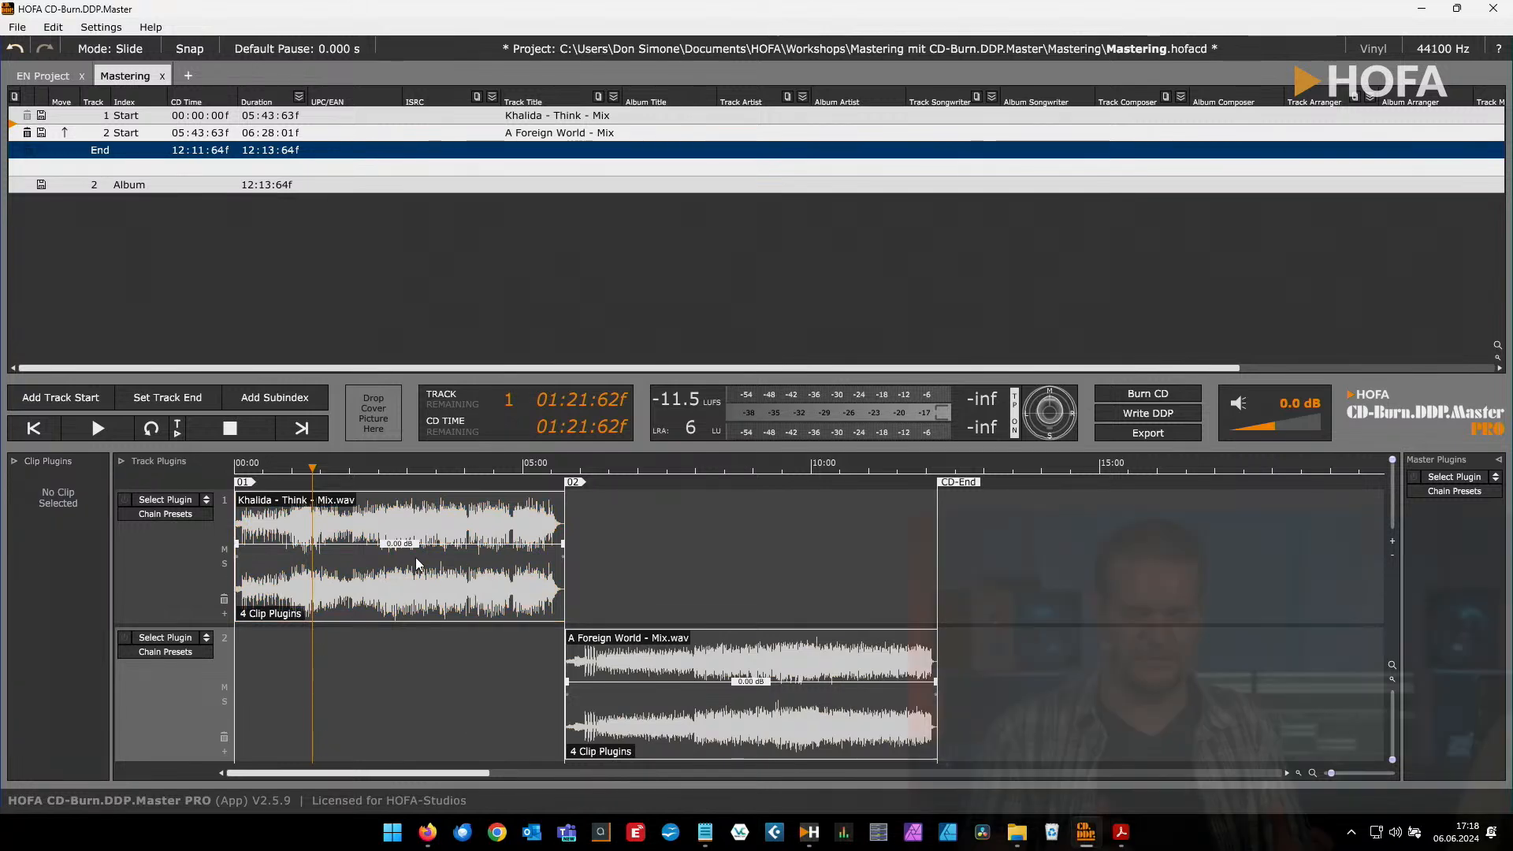
Insert 4U Meter, Fader & MS-Pan as a track plugin on the first track and enable automation of its Volume parameter
click(209, 503)
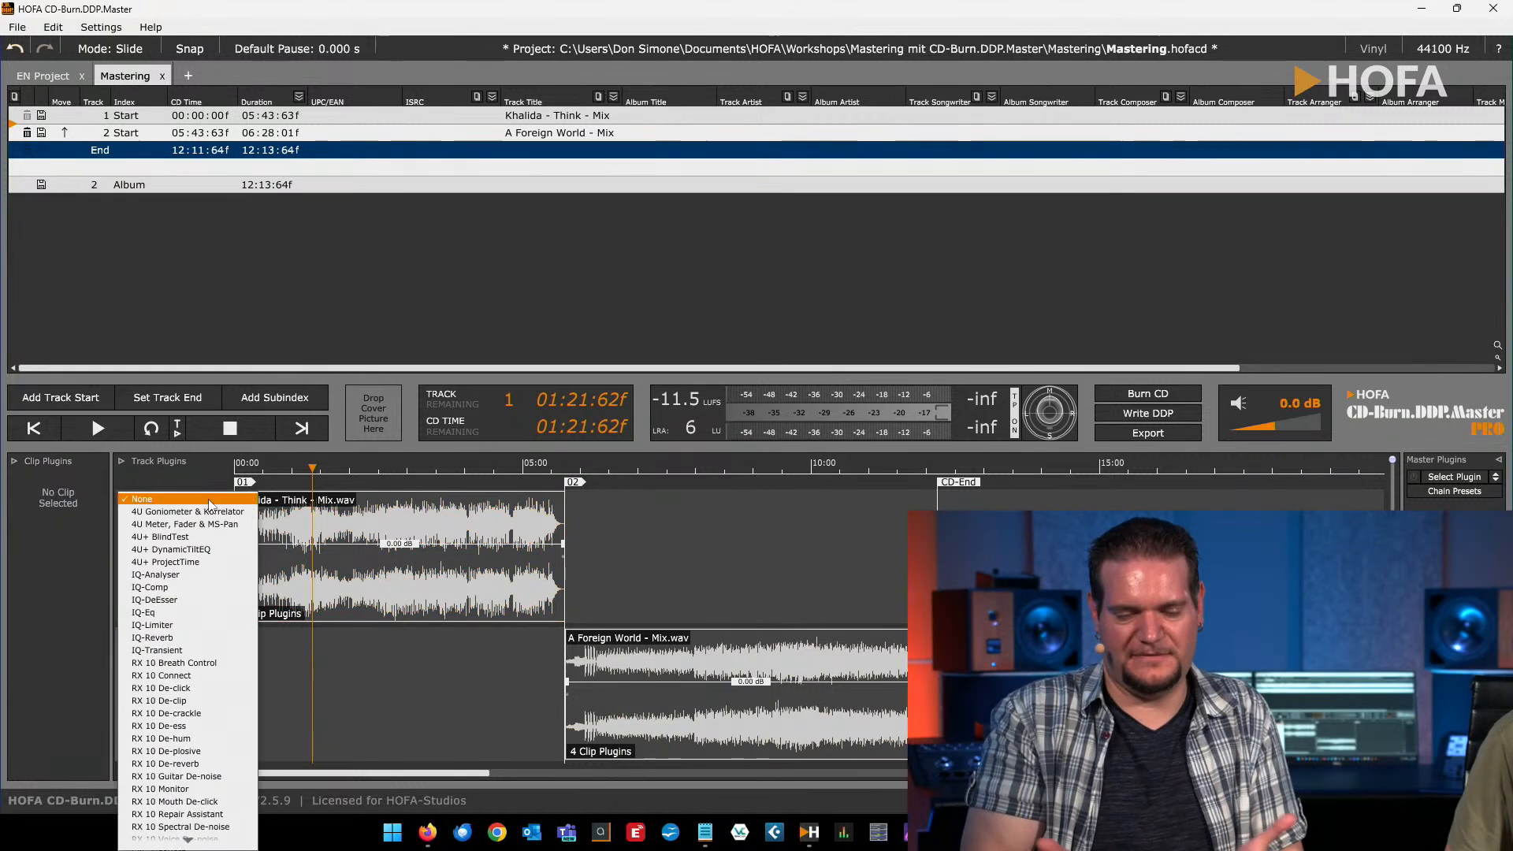
click(155, 525)
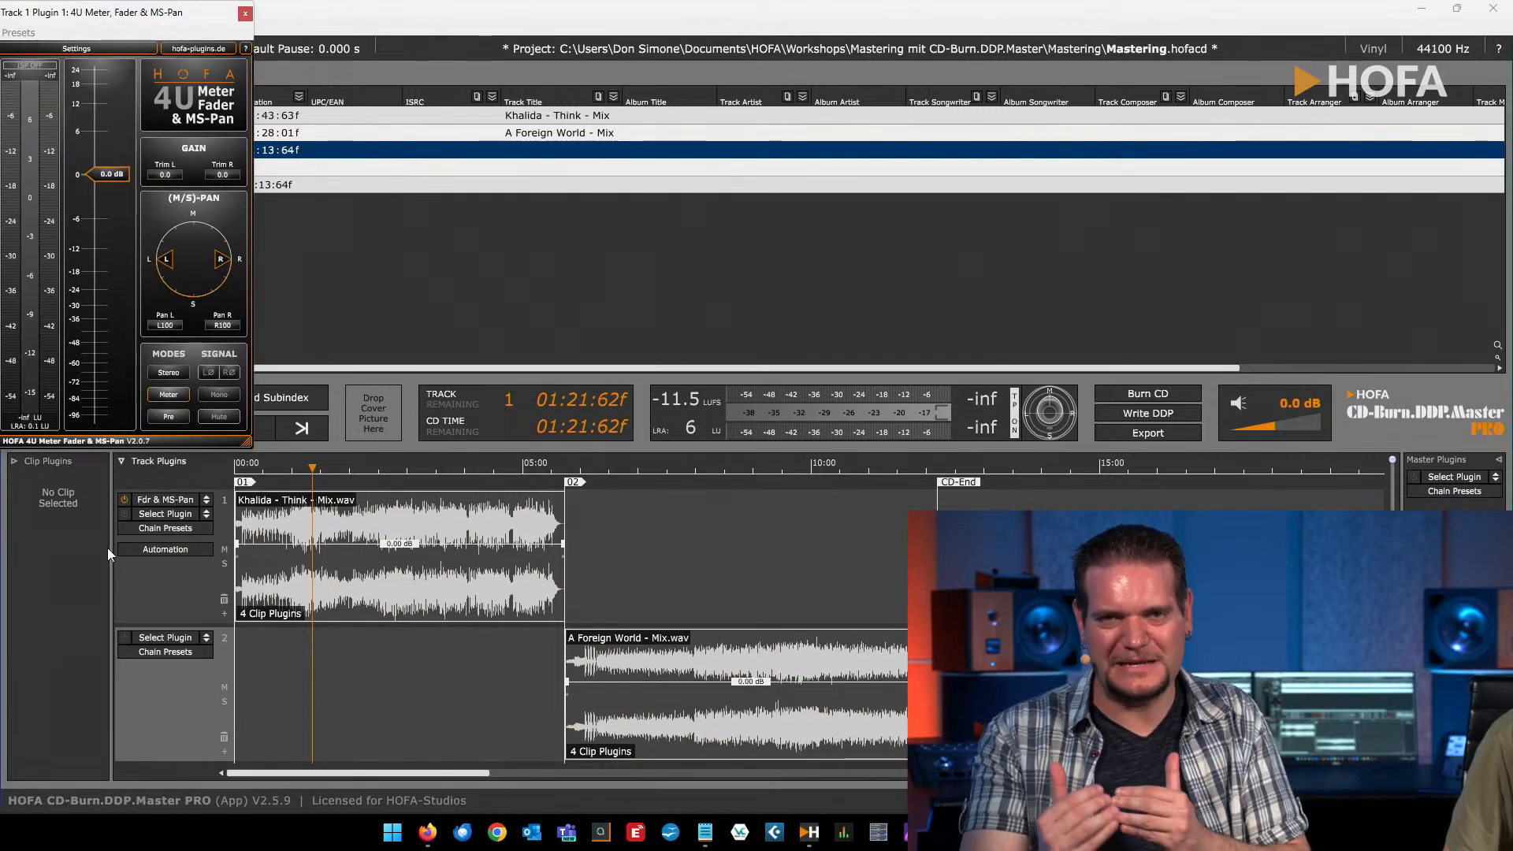
click(164, 548)
click(229, 373)
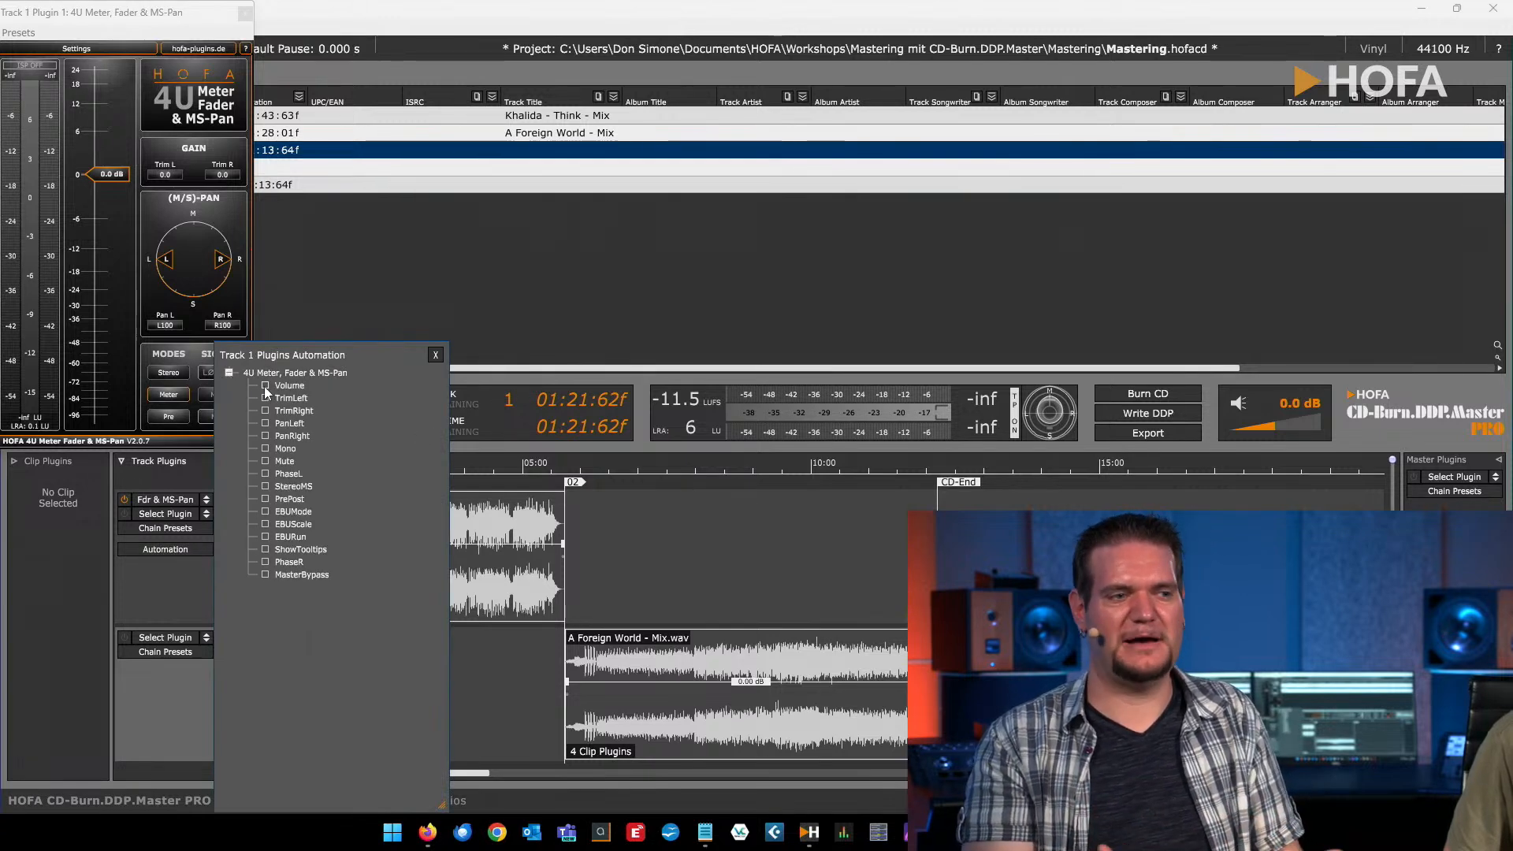
click(265, 385)
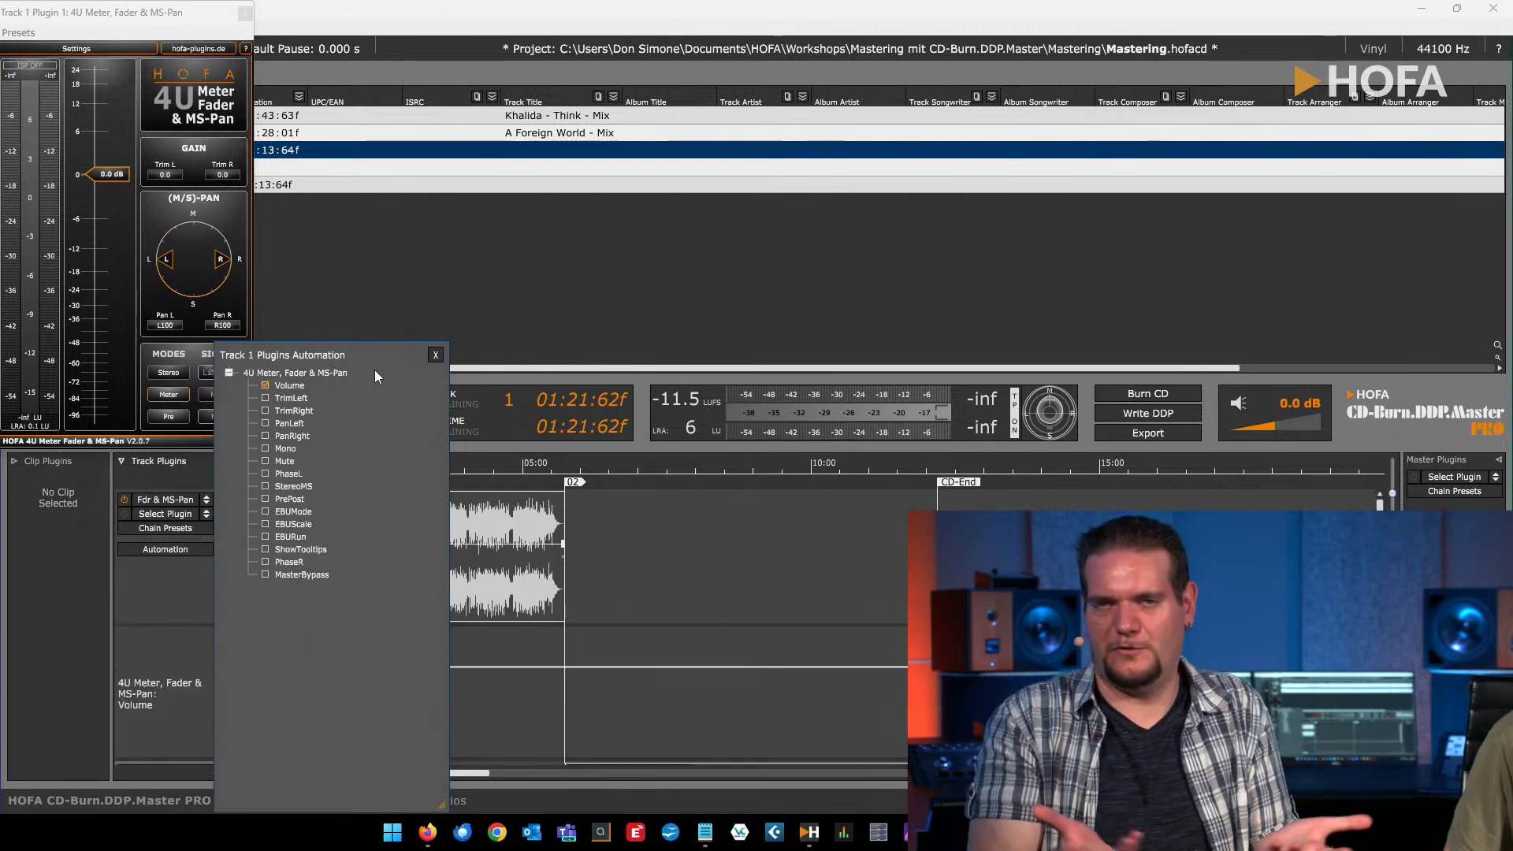
click(434, 357)
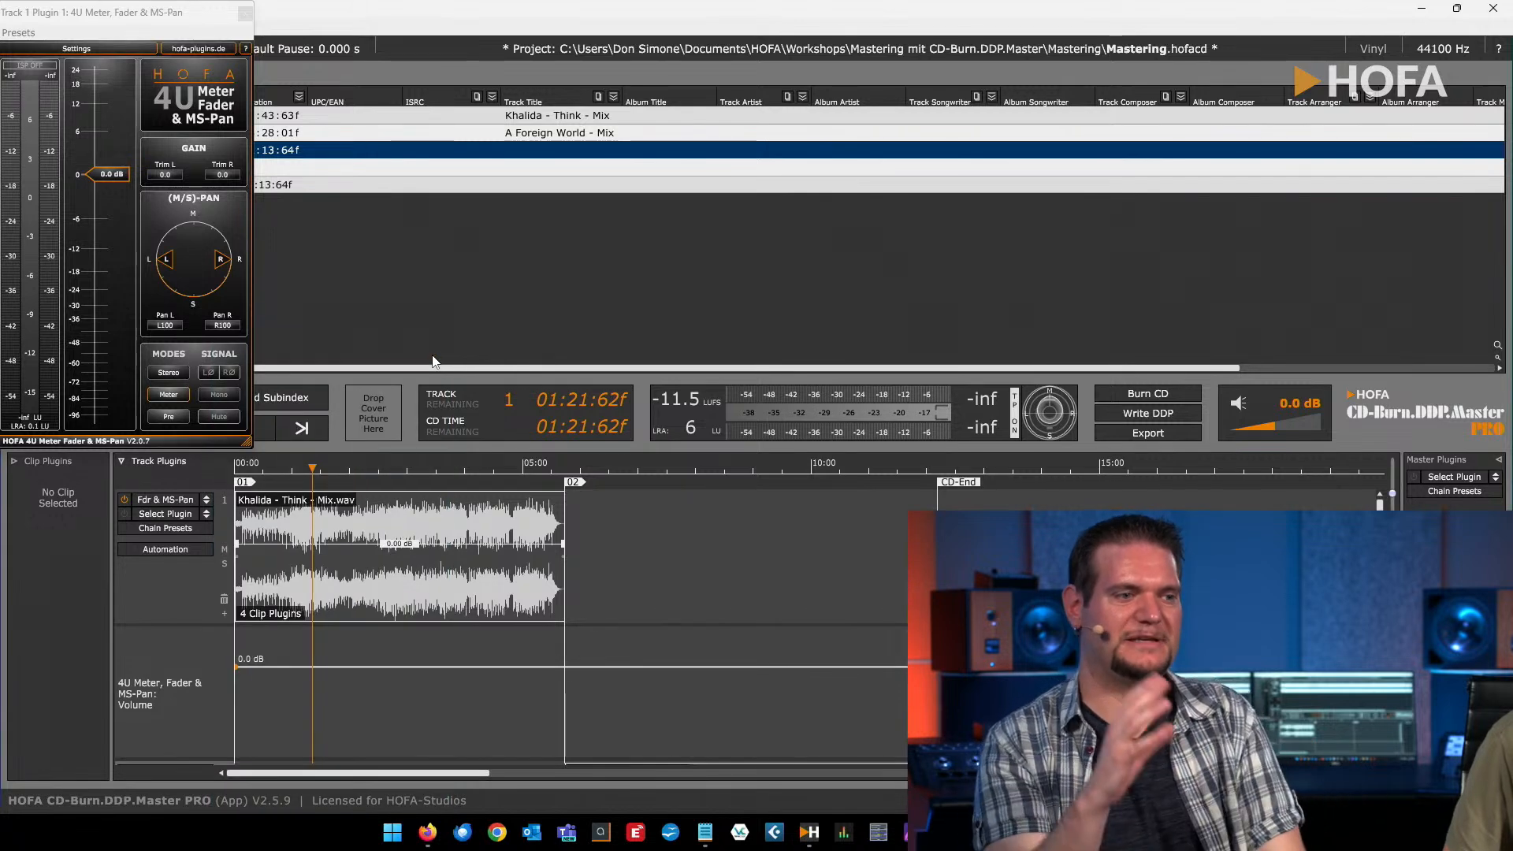
Draw a short volume automation boost in the first track, rising from about -1.1 dB to about 11 dB and dropping to about -5.2 dB
click(304, 667)
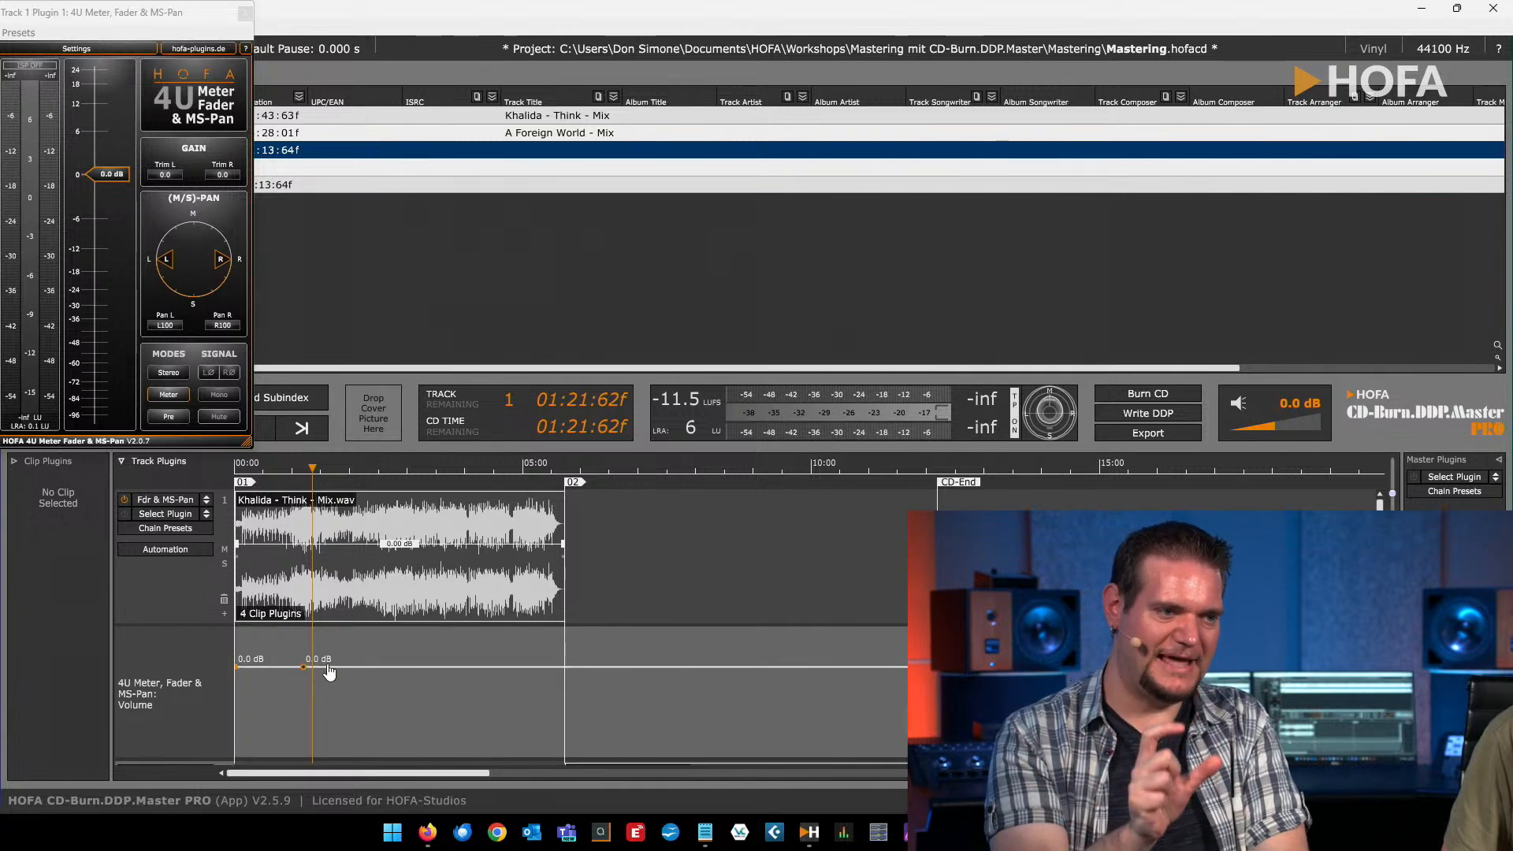
click(327, 666)
click(354, 667)
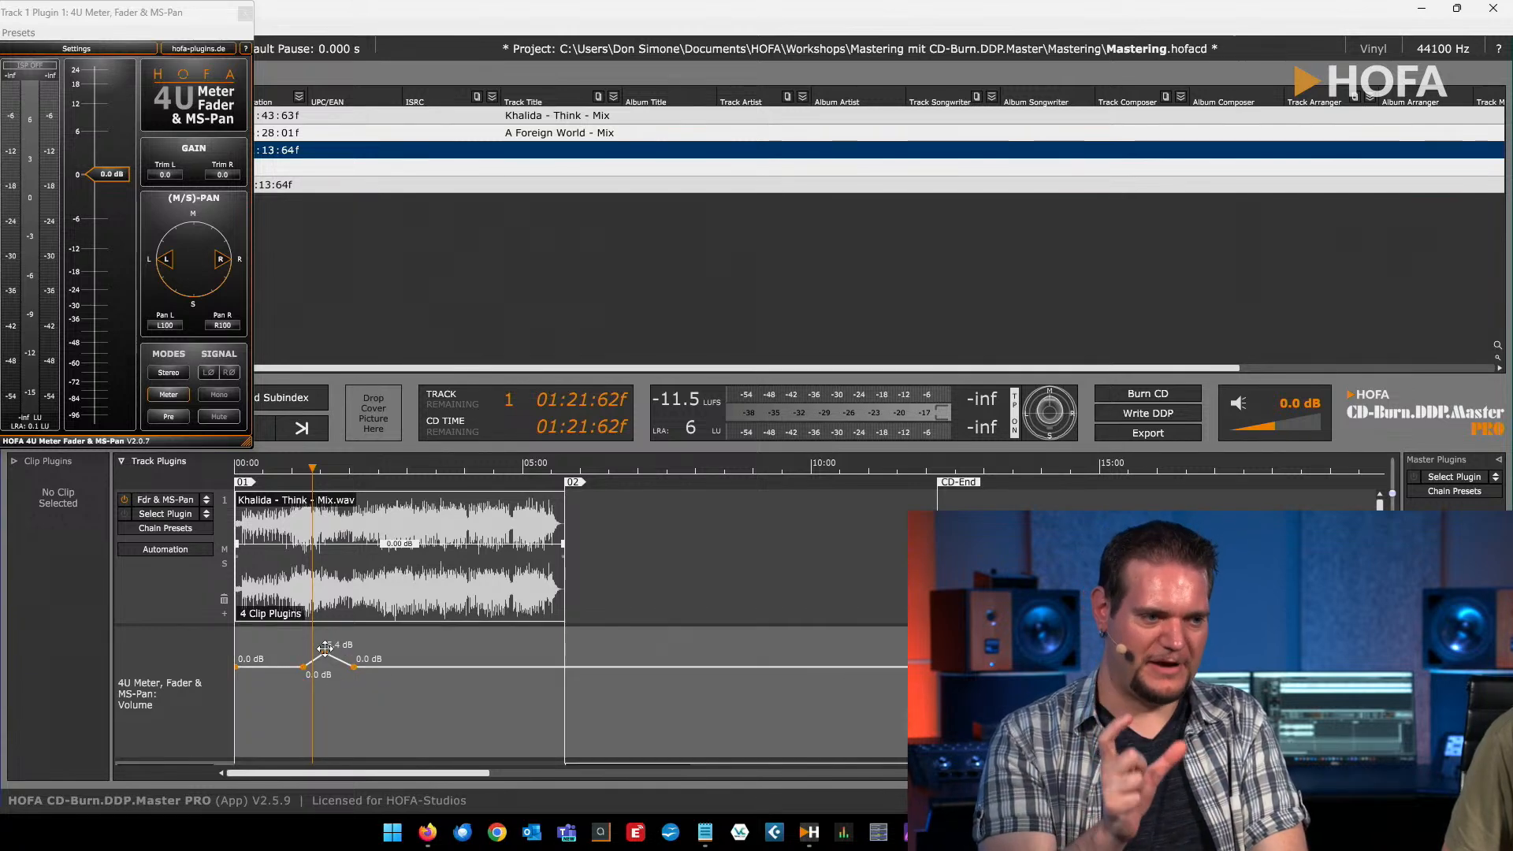
mouse_move(353, 667)
mouse_down()
mouse_move(356, 651)
mouse_move(373, 660)
mouse_move(354, 652)
mouse_move(351, 675)
mouse_up()
click(376, 653)
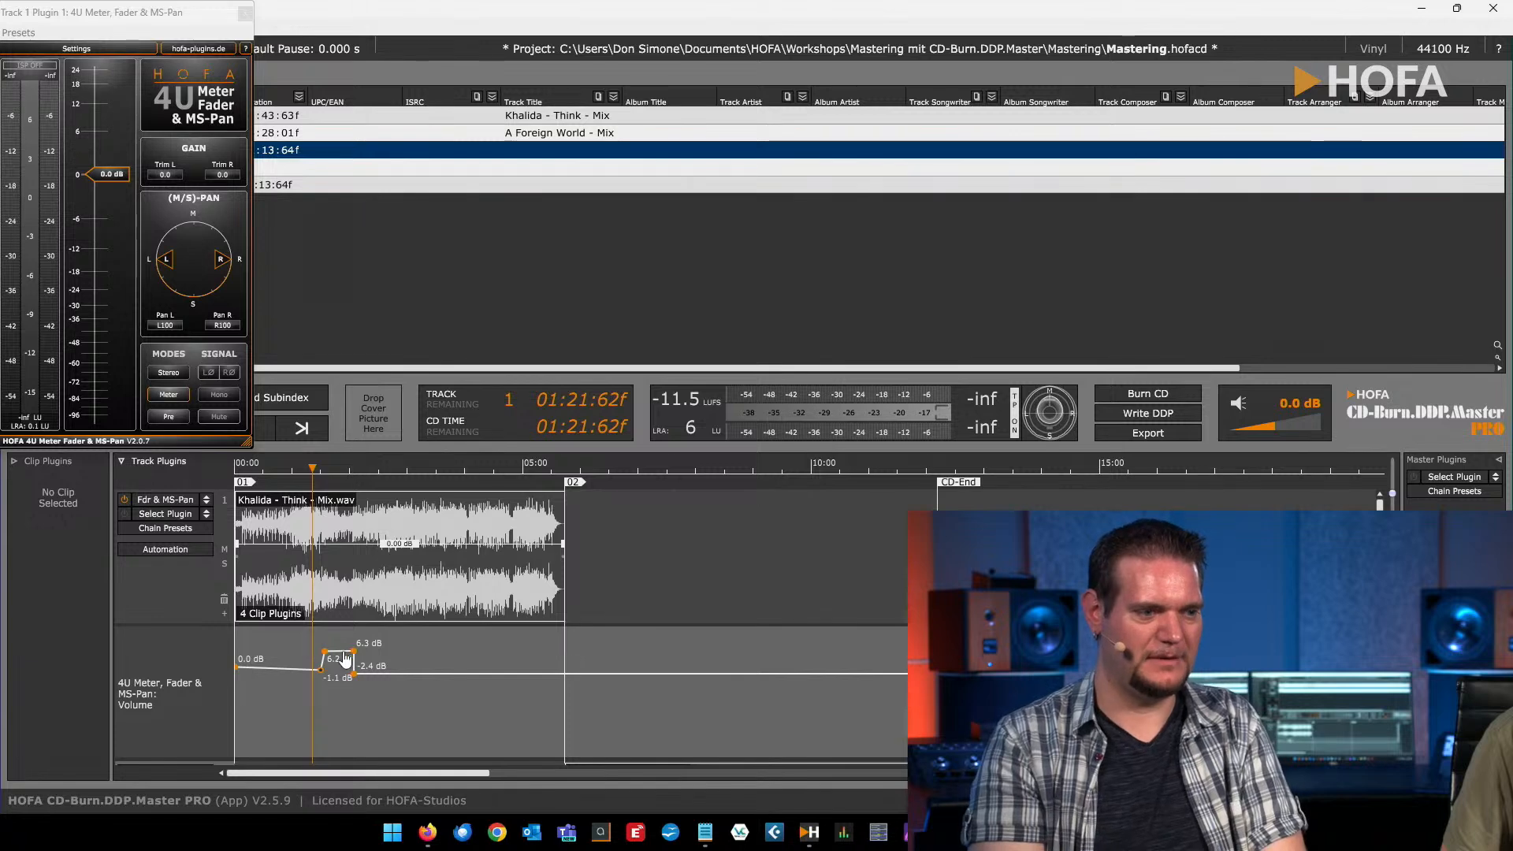
drag(343, 652, 400, 677)
click(512, 650)
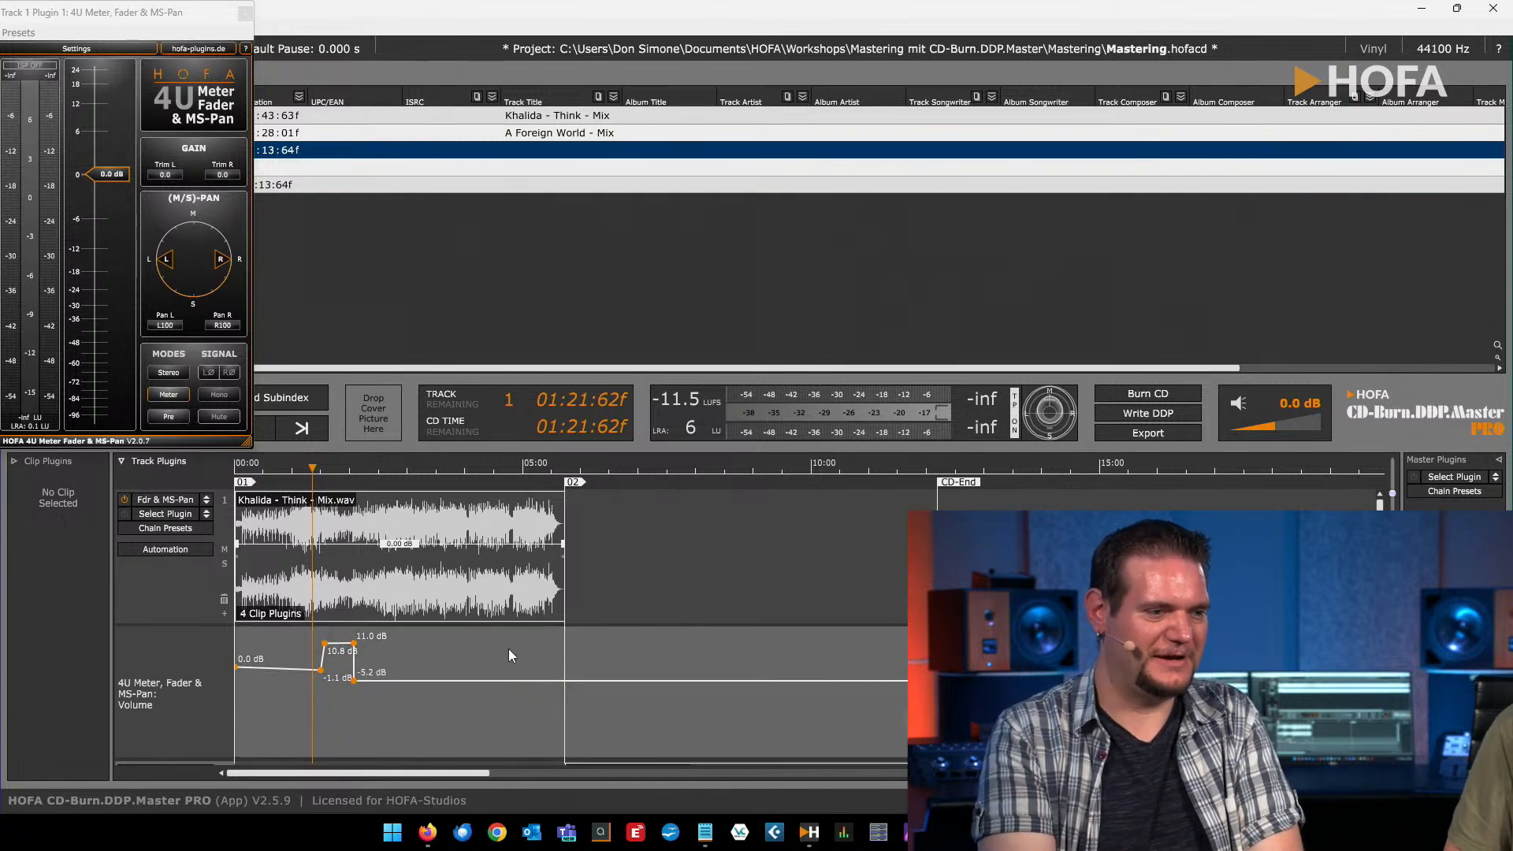
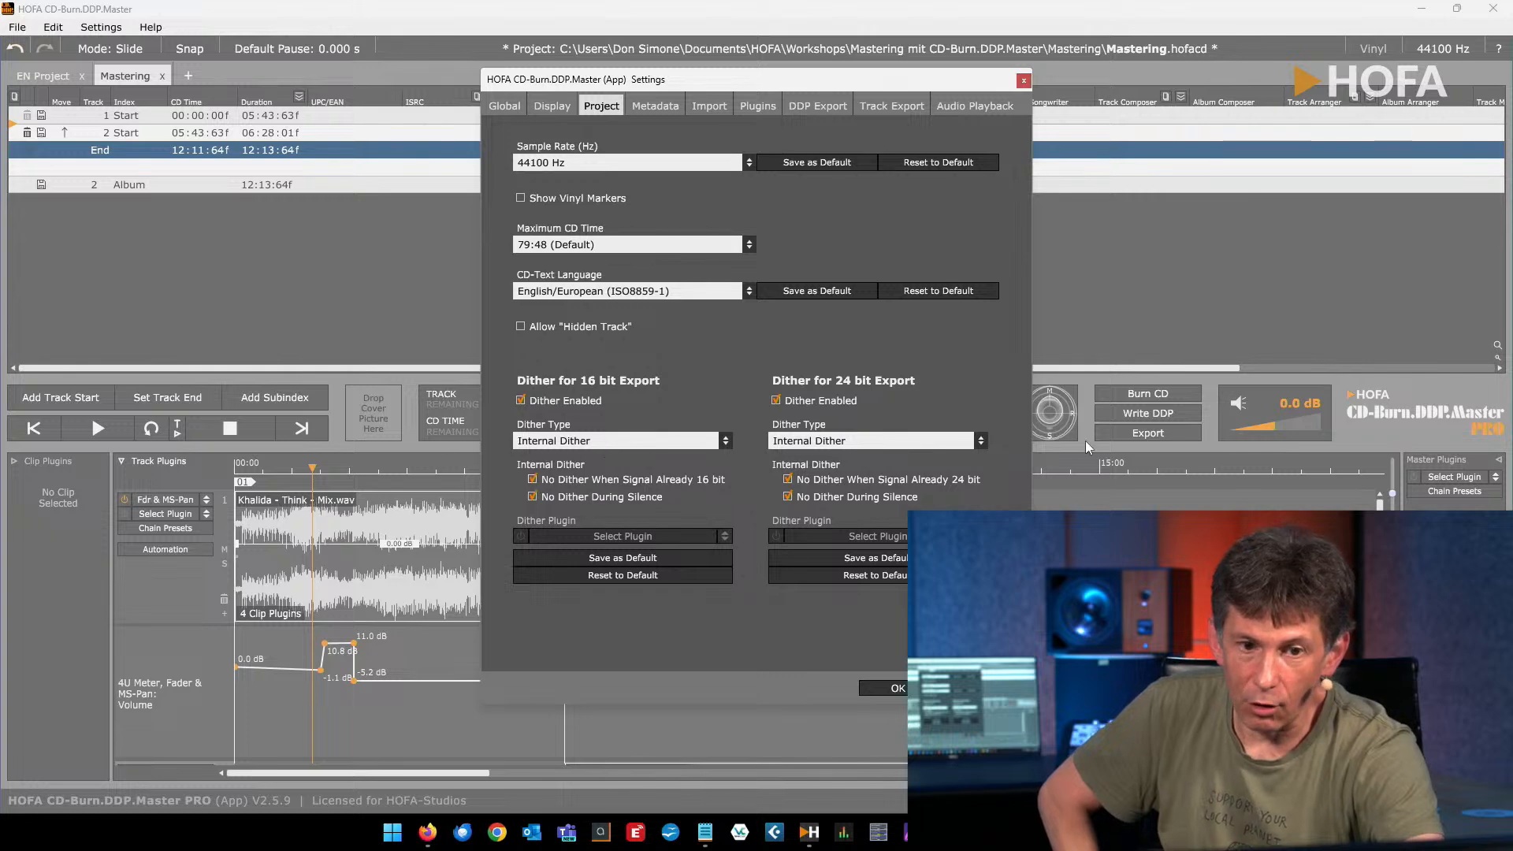
Set the project's dither type for 16 bit export to Dither Plugin and select IQ-Limiter as the plugin
click(644, 443)
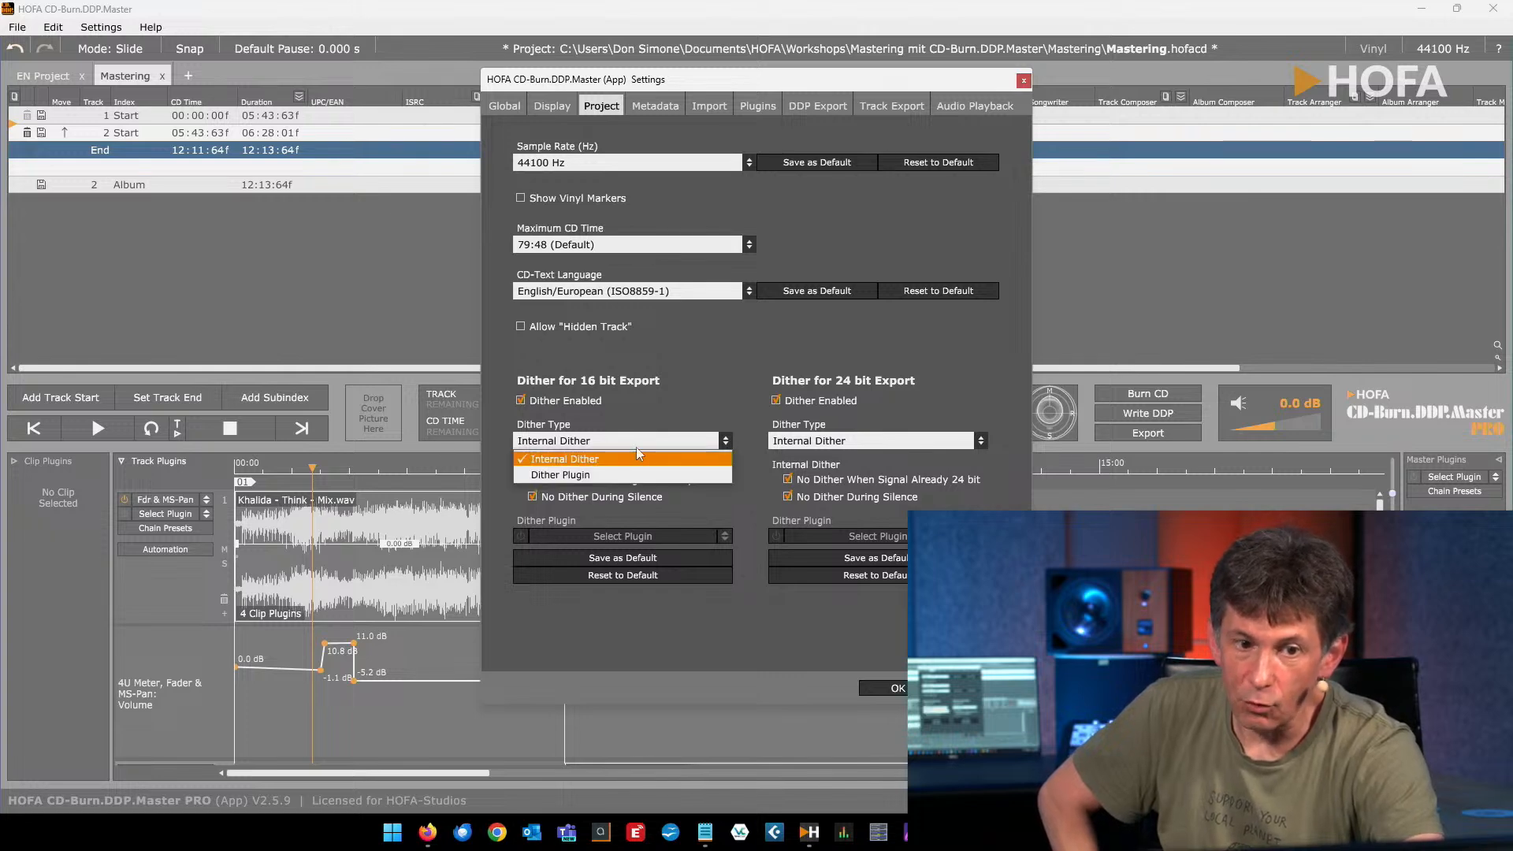
click(555, 476)
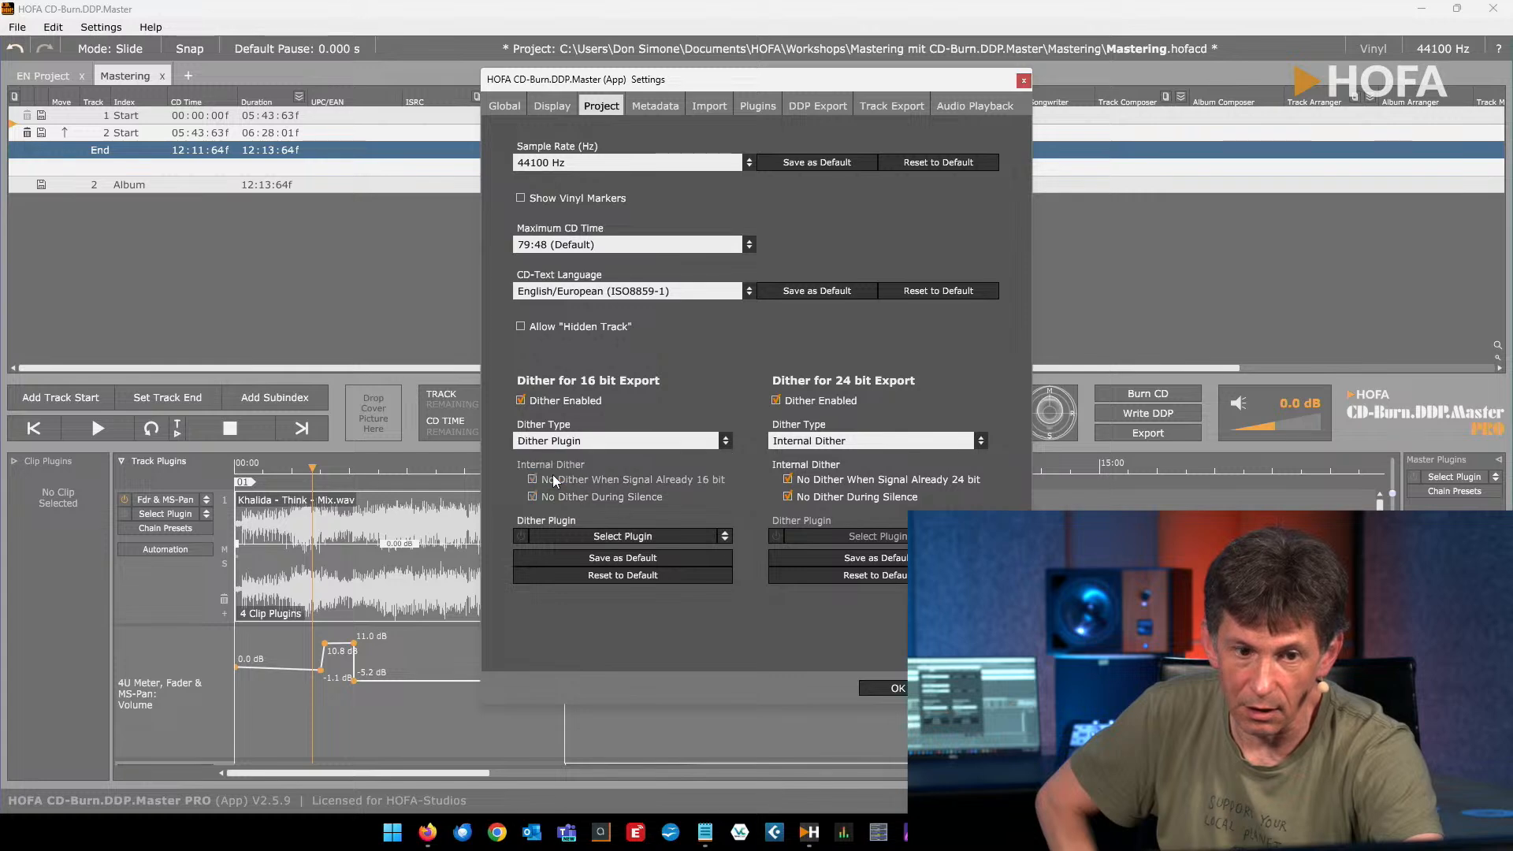
click(587, 539)
scroll(622, 823, down, 7)
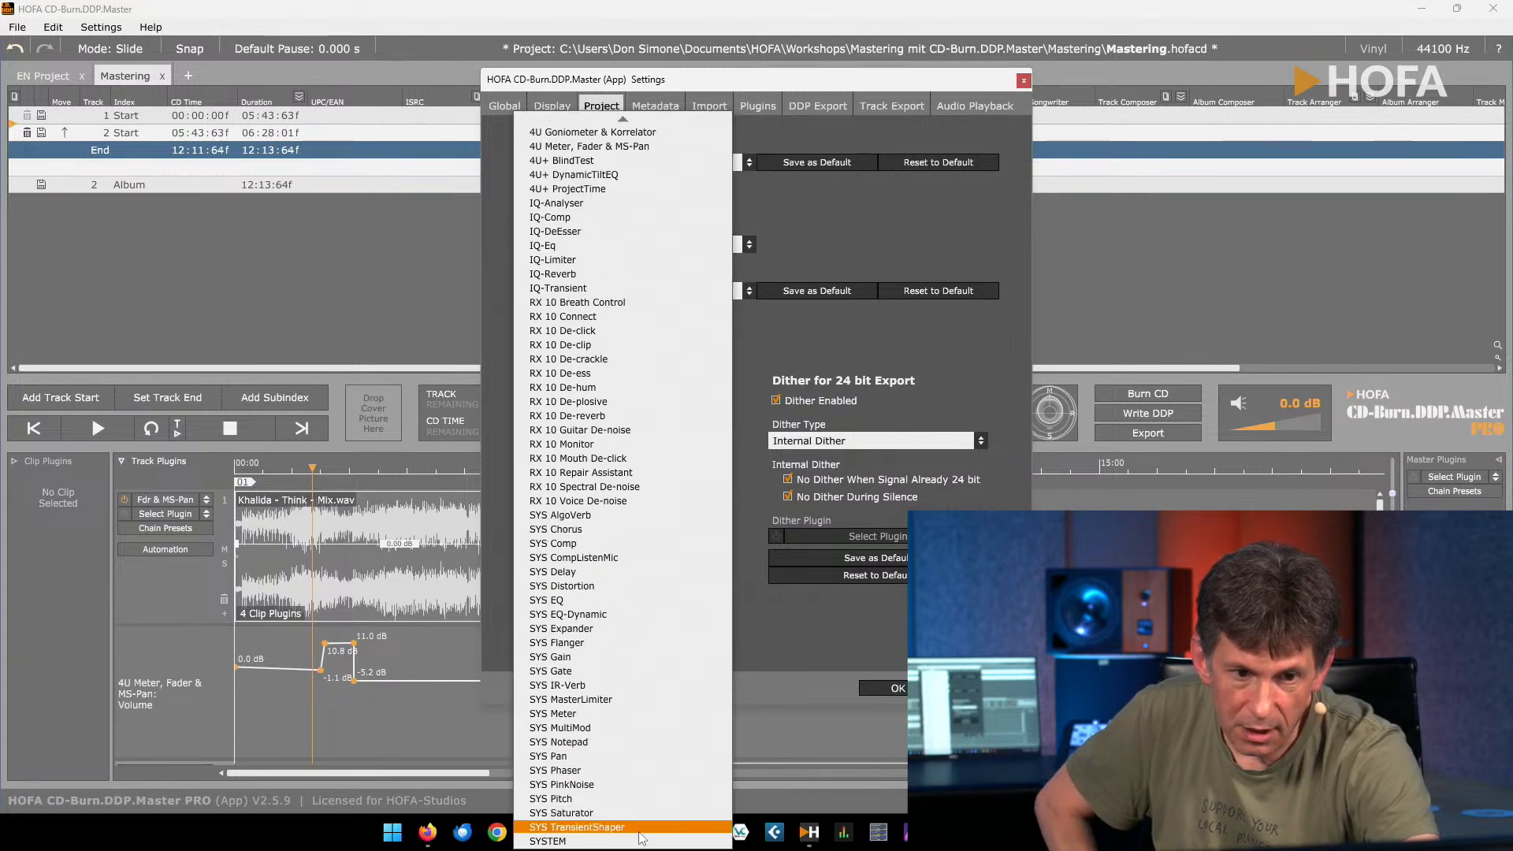
scroll(645, 721, up, 1)
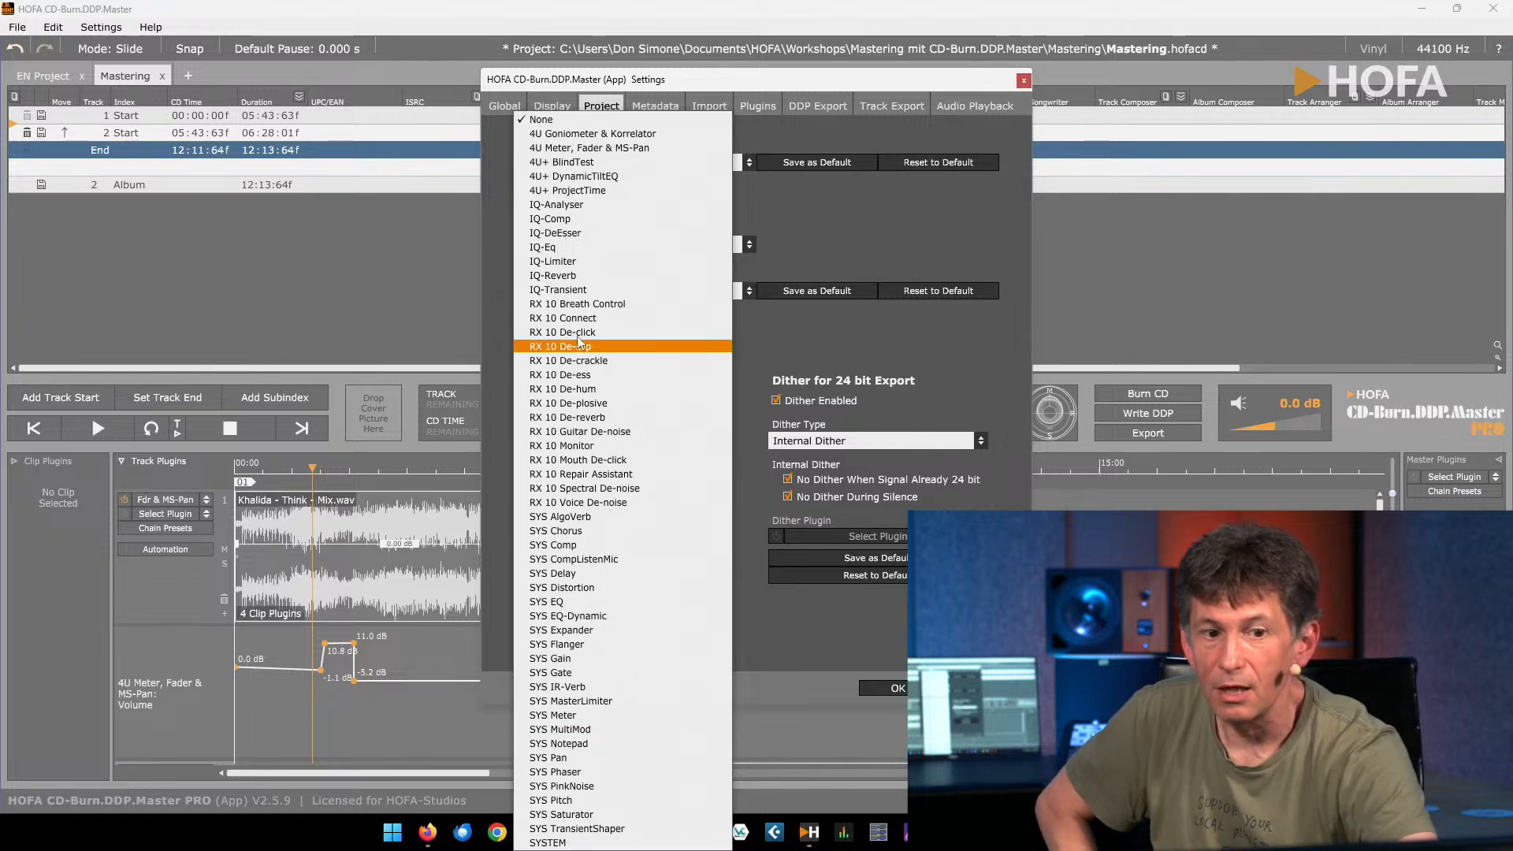
click(593, 260)
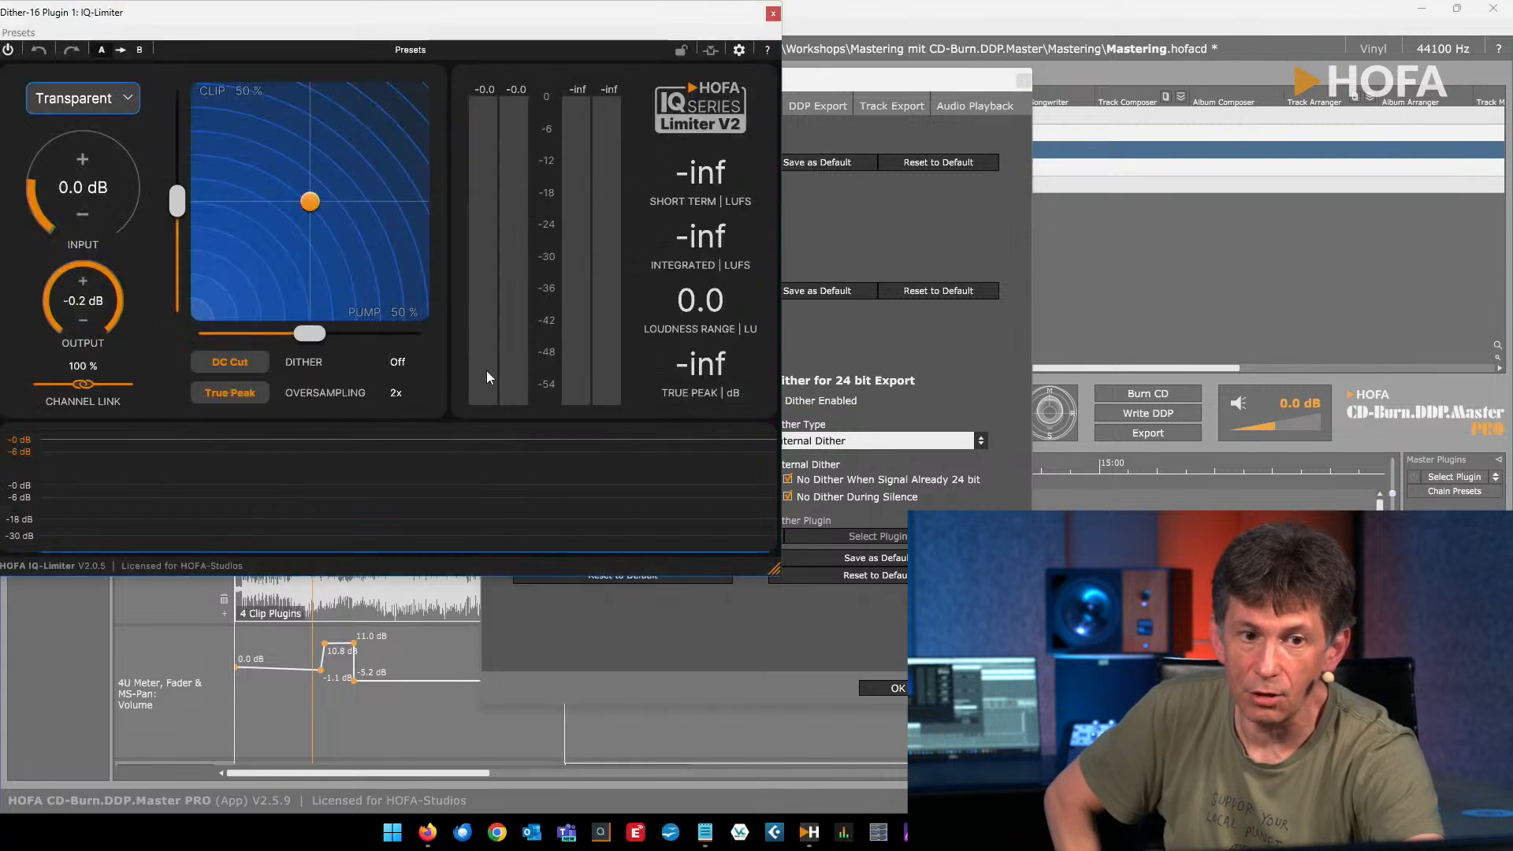
Set the dither of the IQ-Limiter used for 16 bit export to 16-bit and close the plugin window
click(416, 361)
click(395, 386)
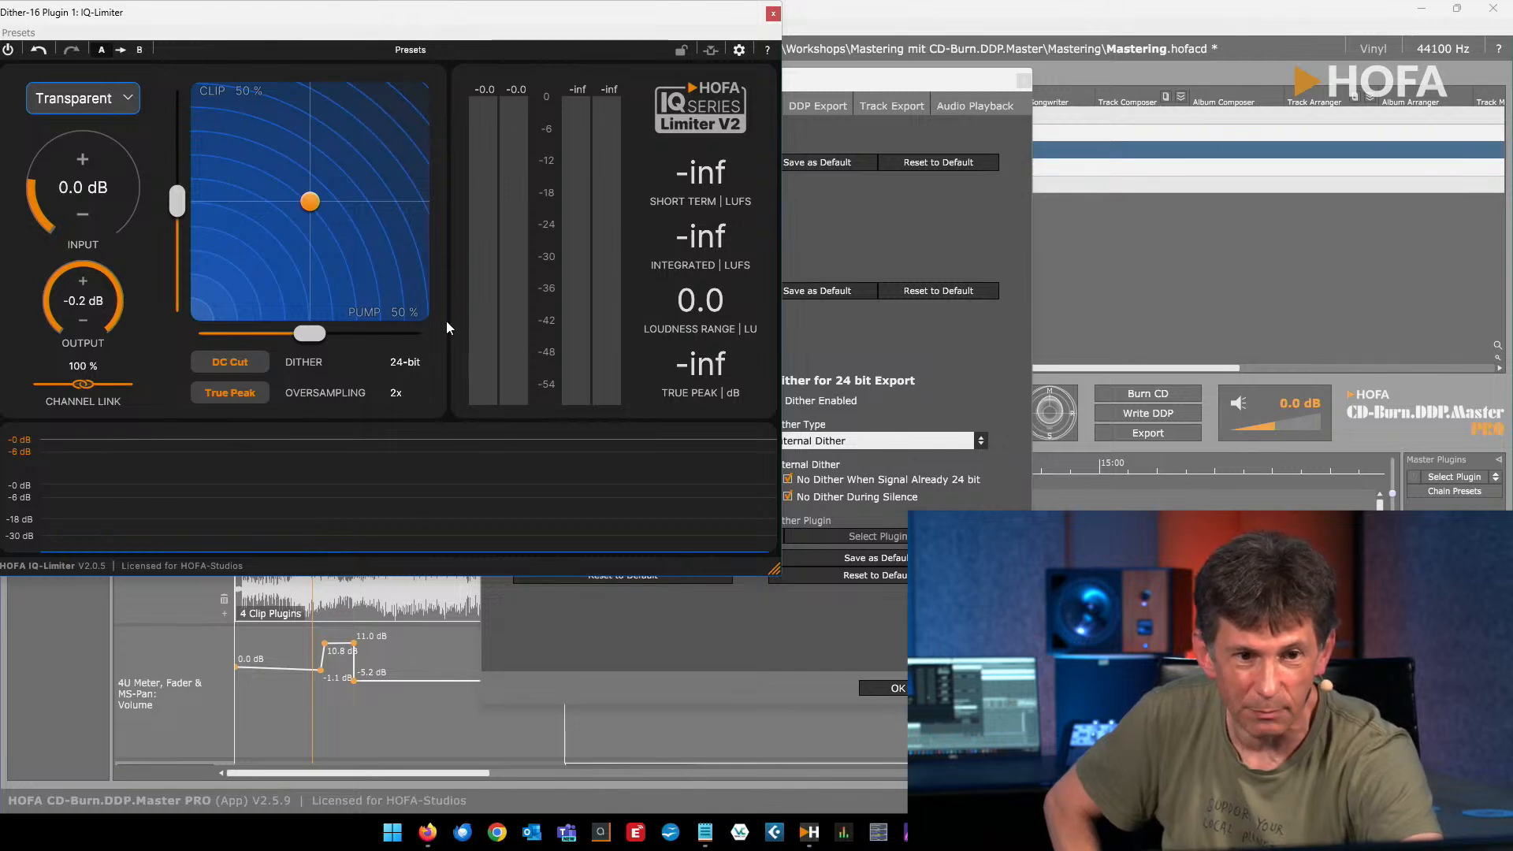
click(814, 567)
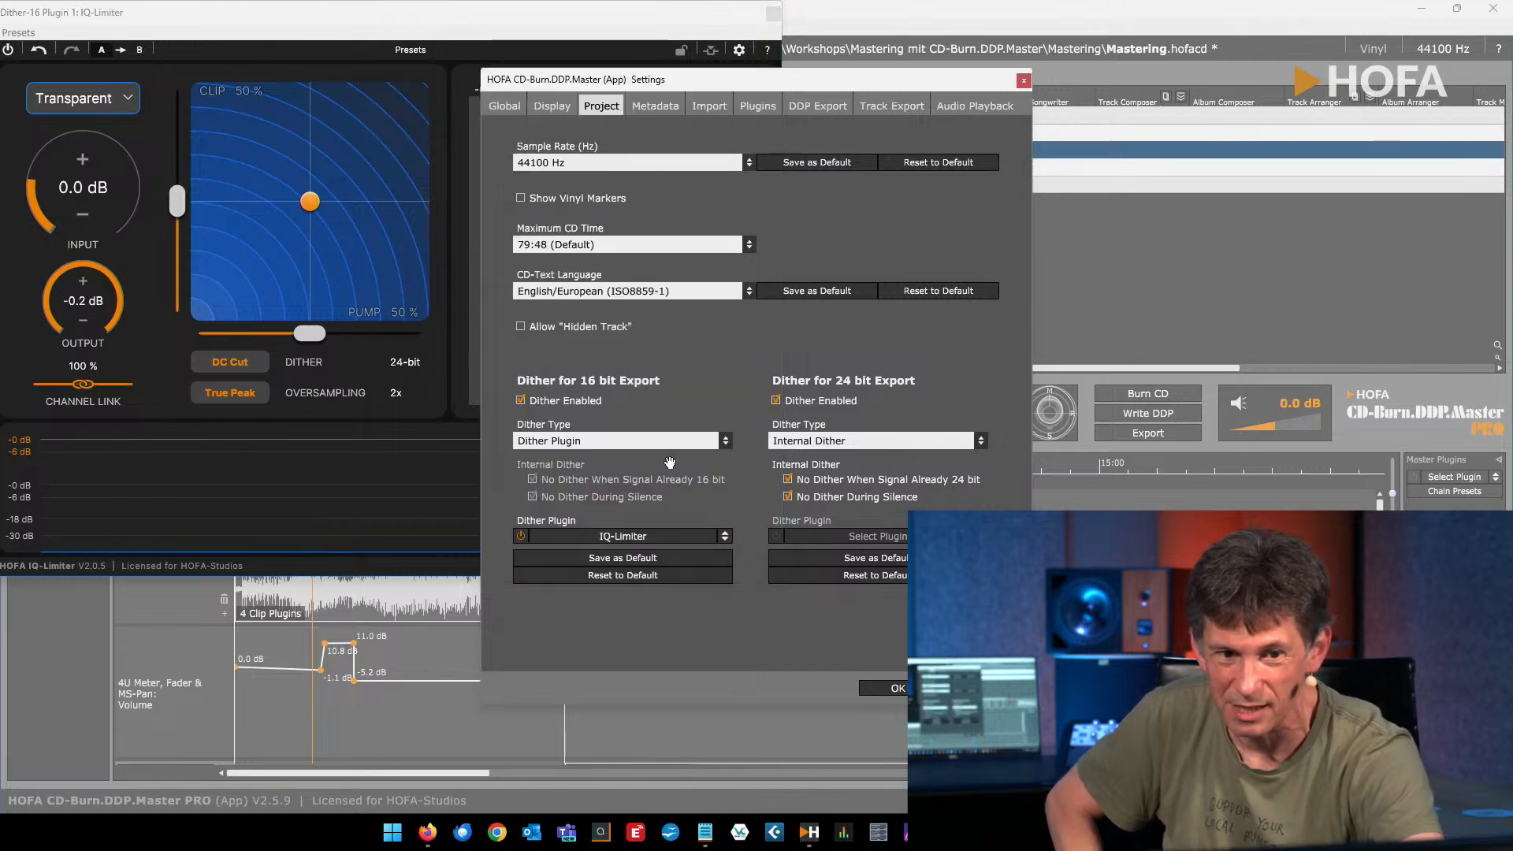
click(402, 368)
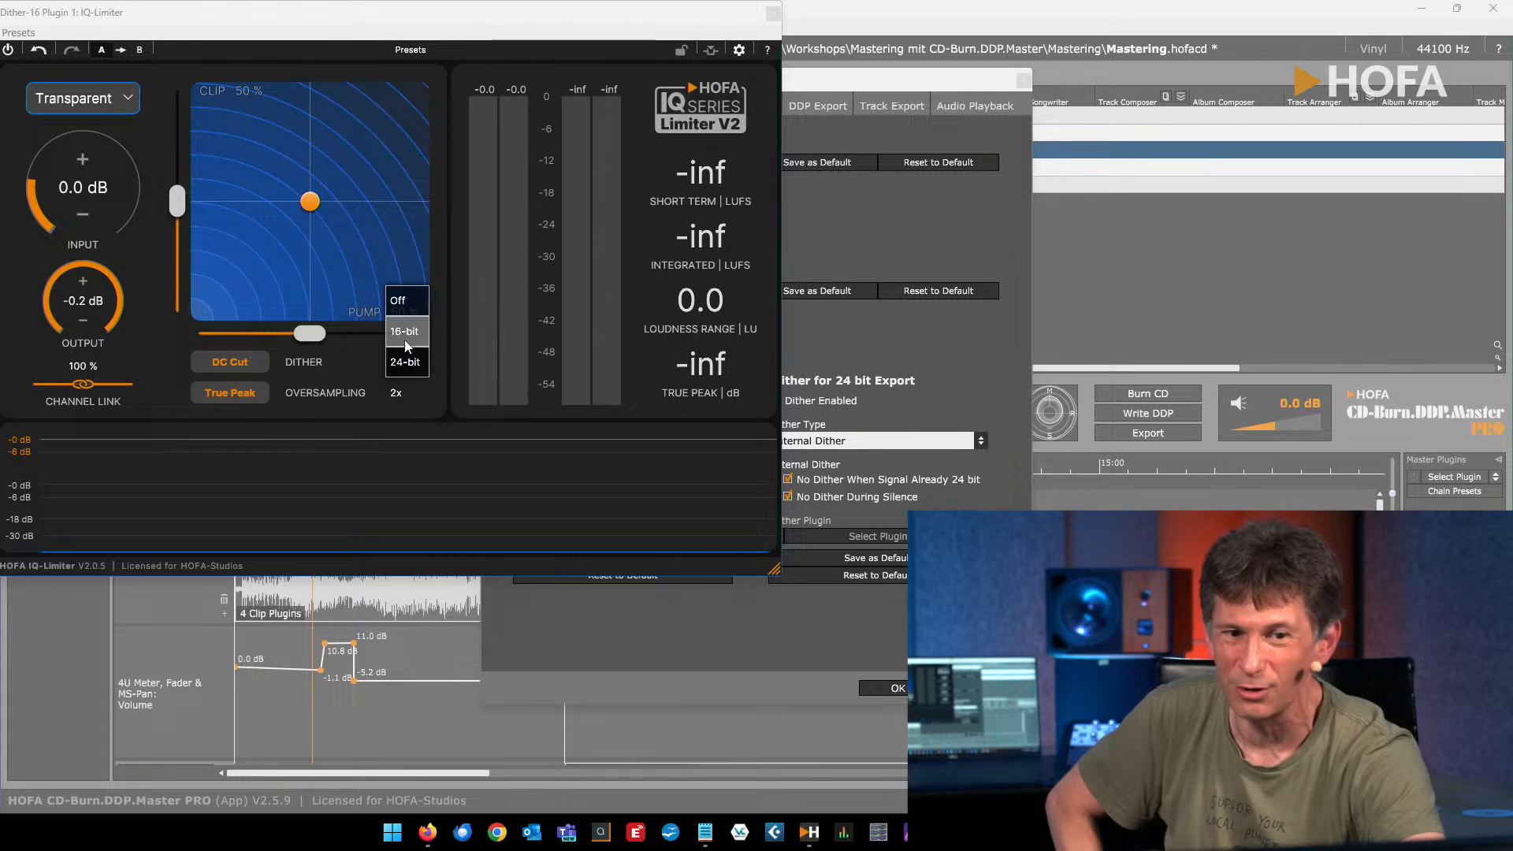
click(404, 339)
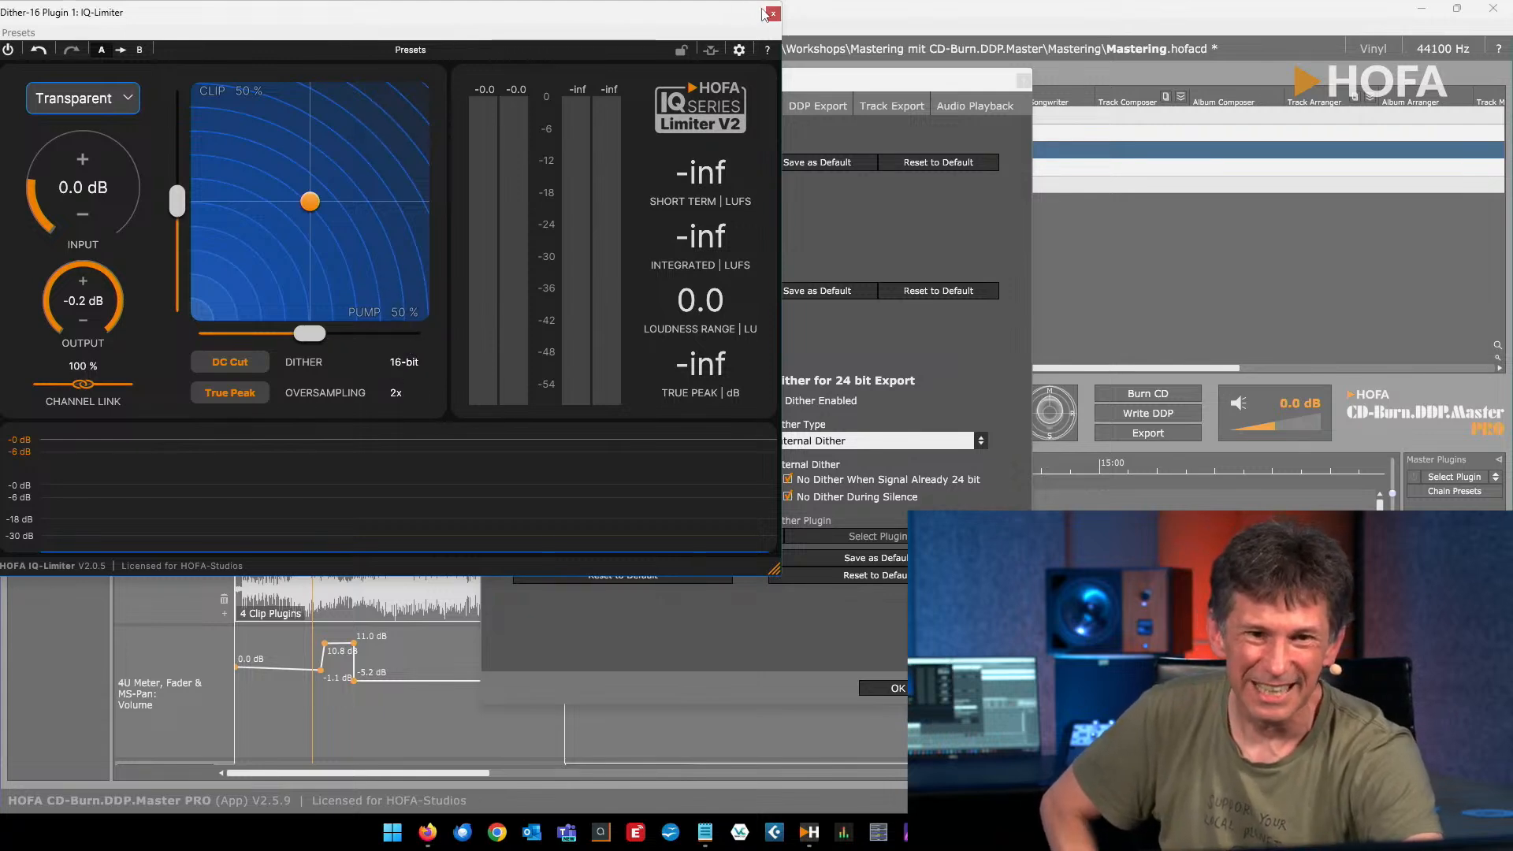
click(772, 15)
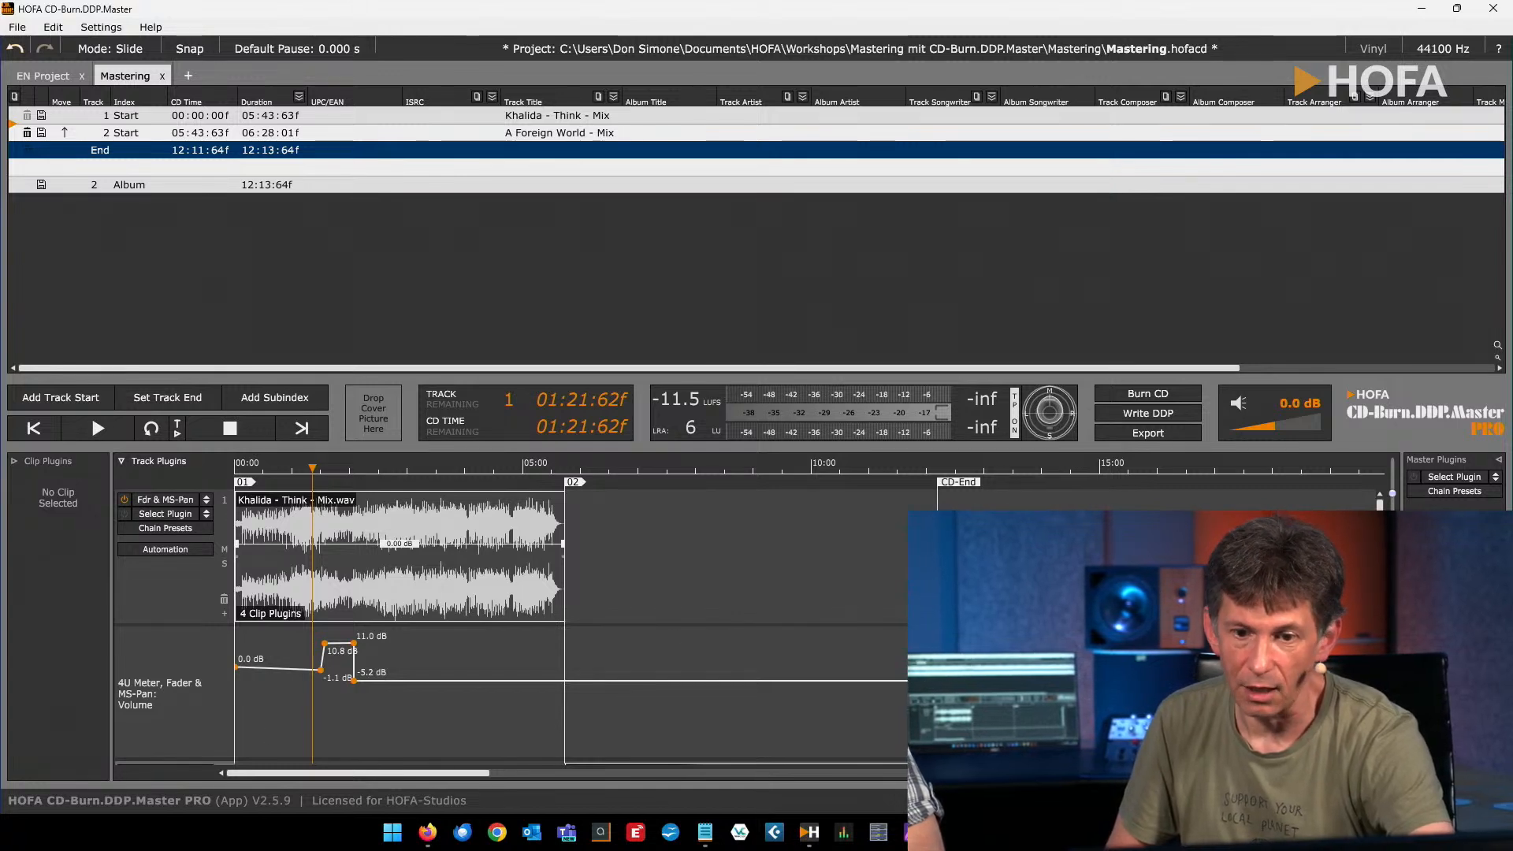
key(g)
key(g)
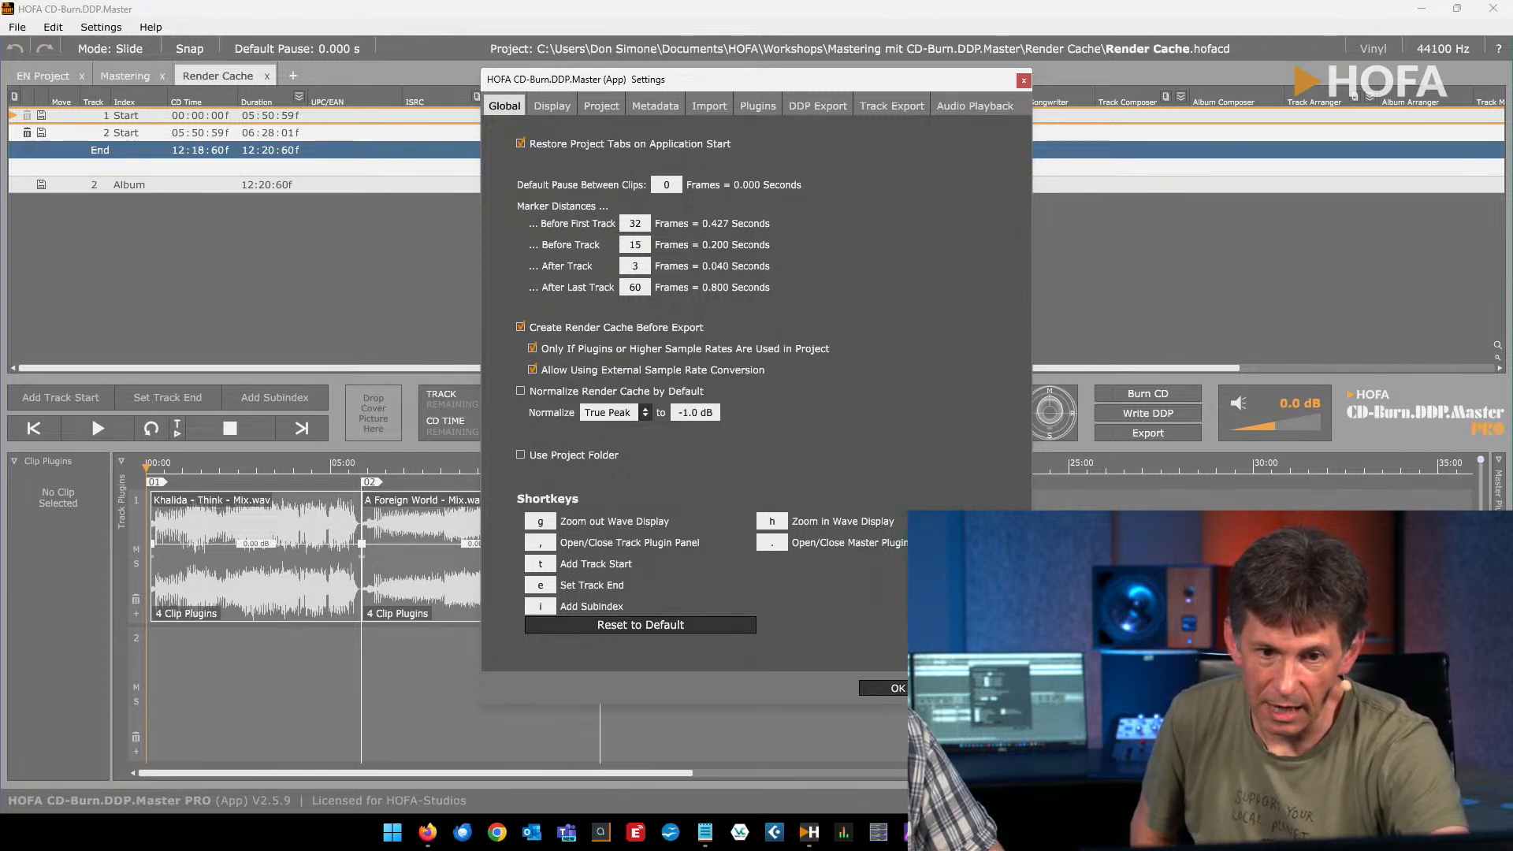
Accept the global settings, write the Render Cache project as DDP image Render Cache_DDP_Image, and close DDP Player Maker and the export dialog
click(887, 688)
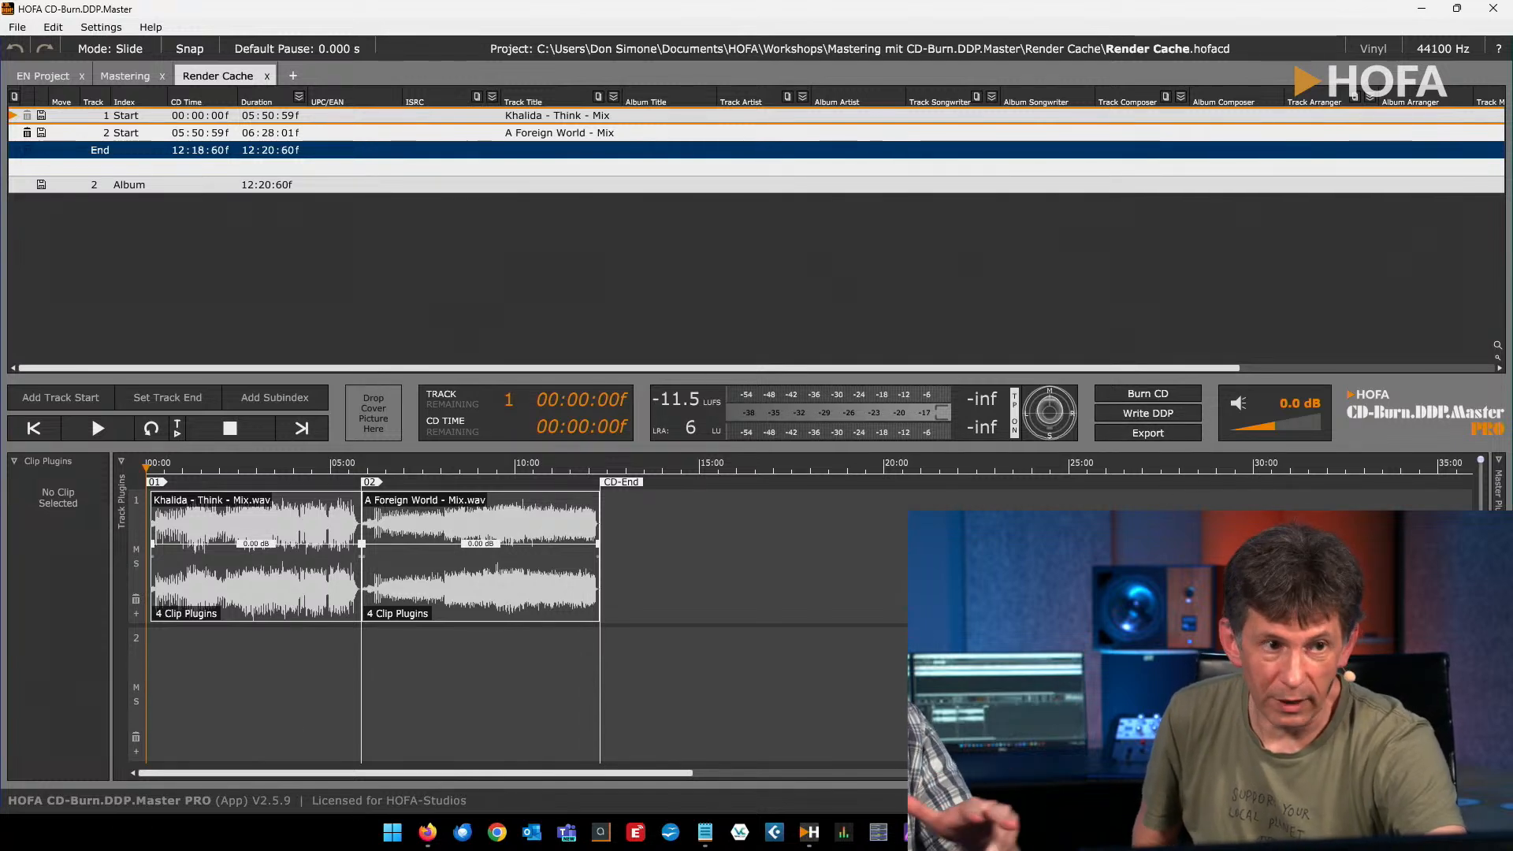
click(15, 28)
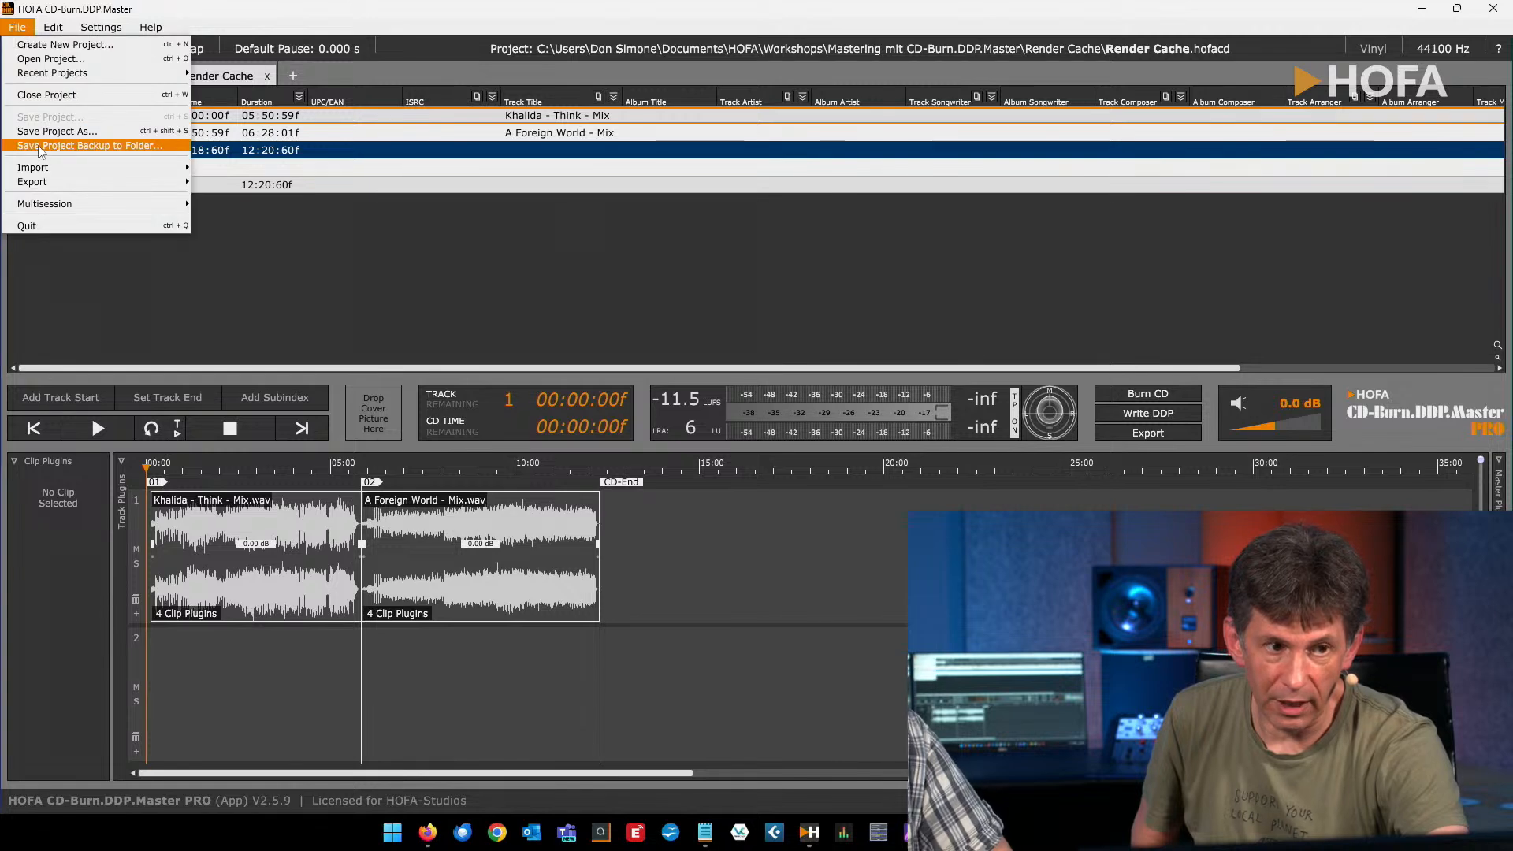
mouse_move(39, 184)
click(254, 196)
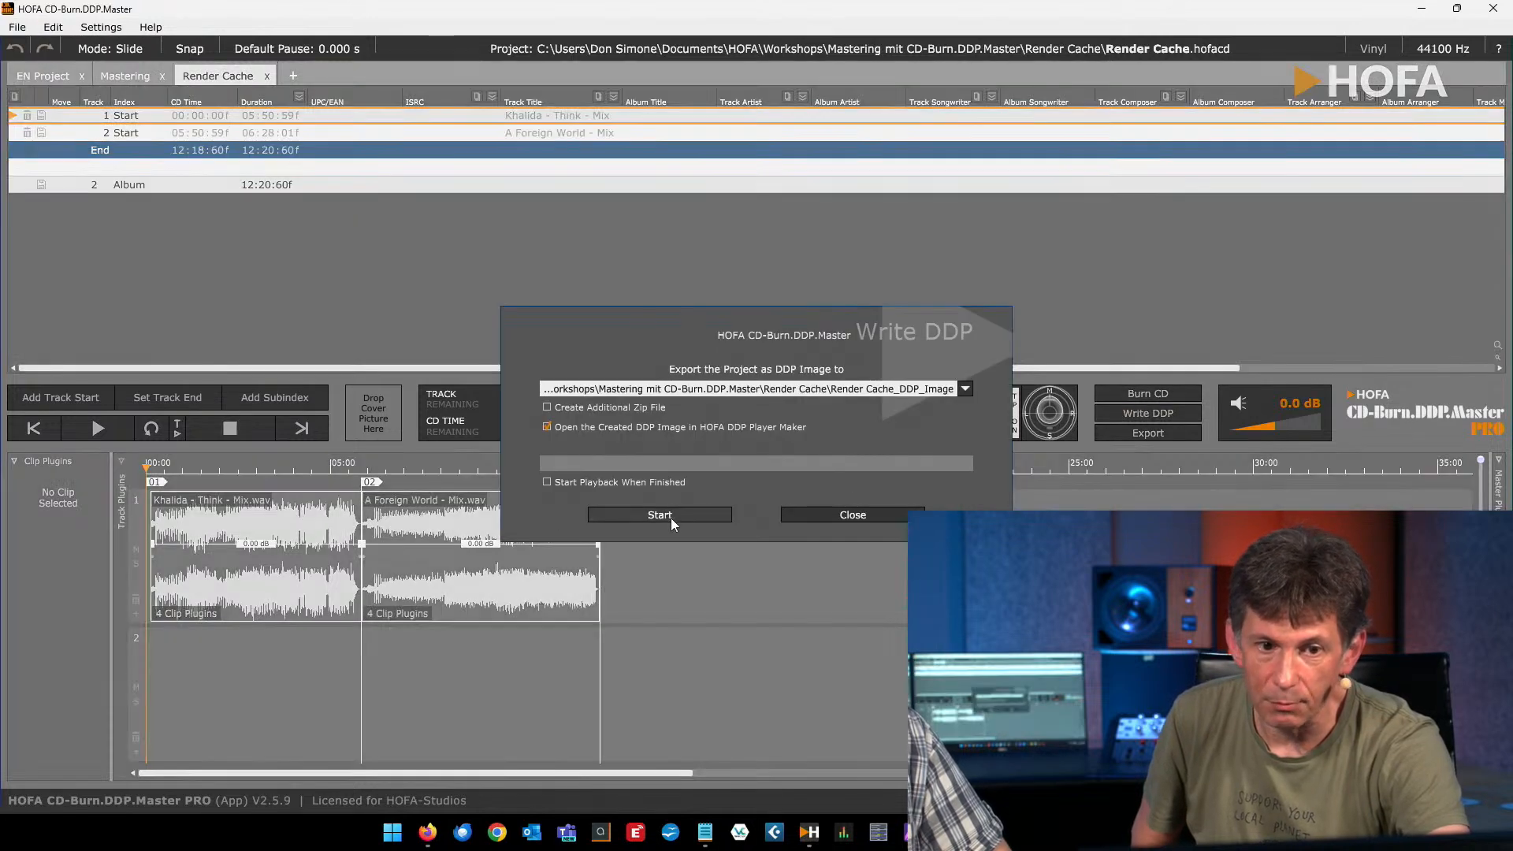
click(660, 515)
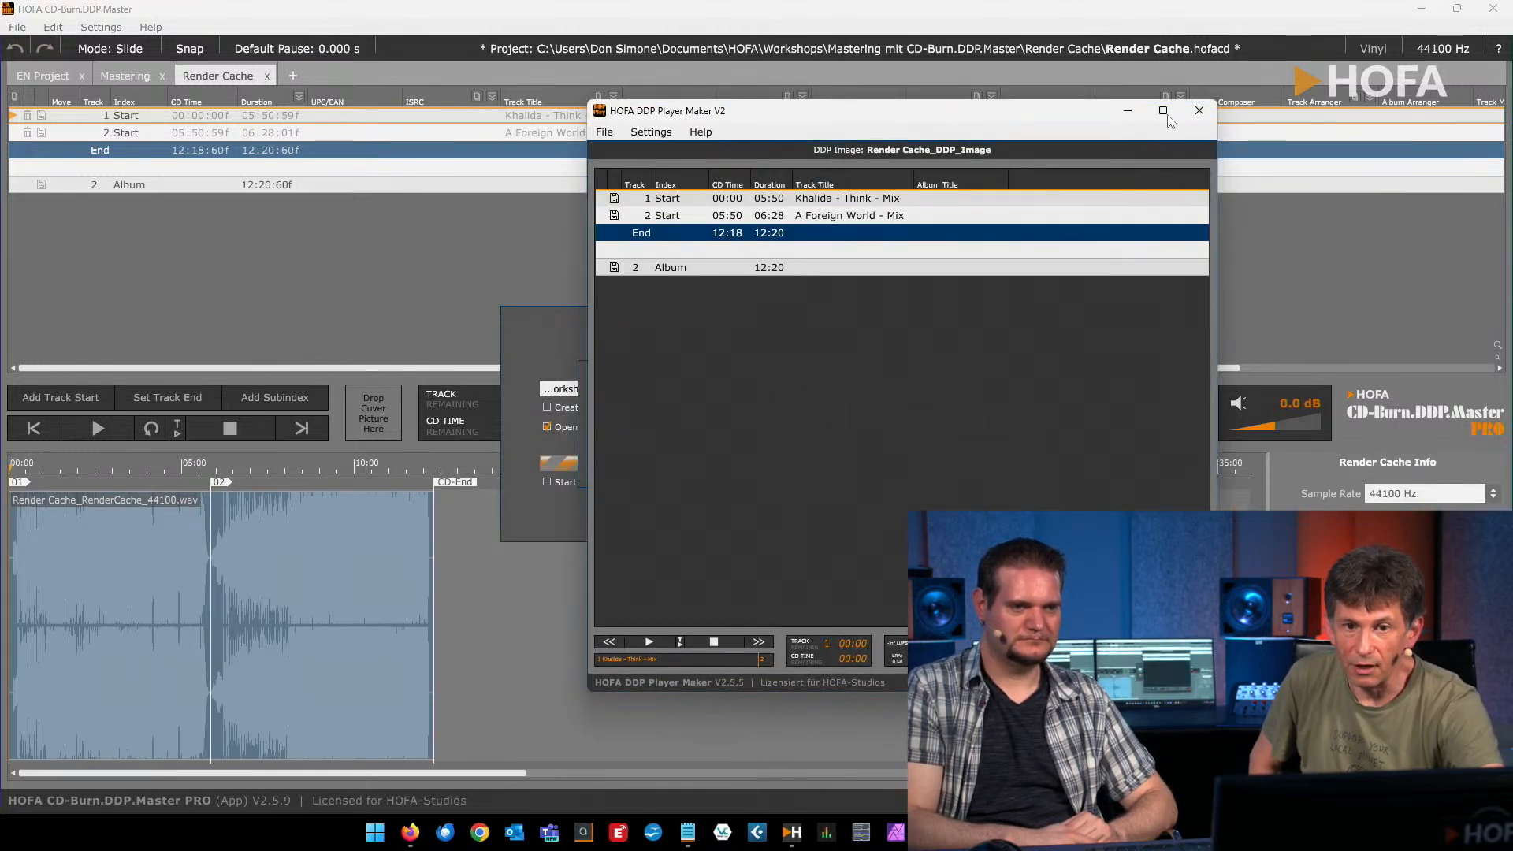
click(1199, 111)
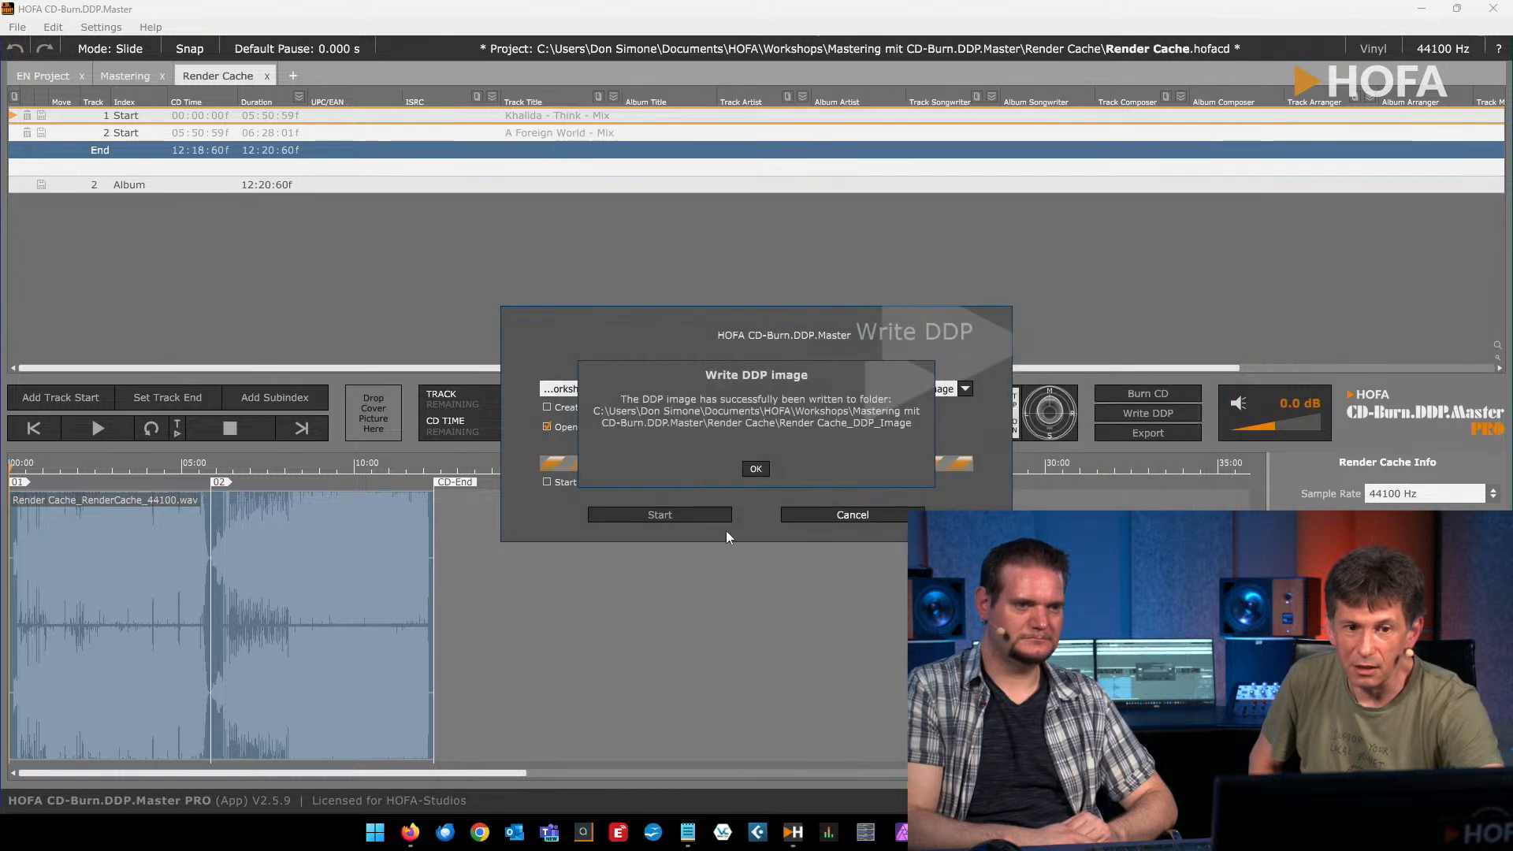
click(665, 458)
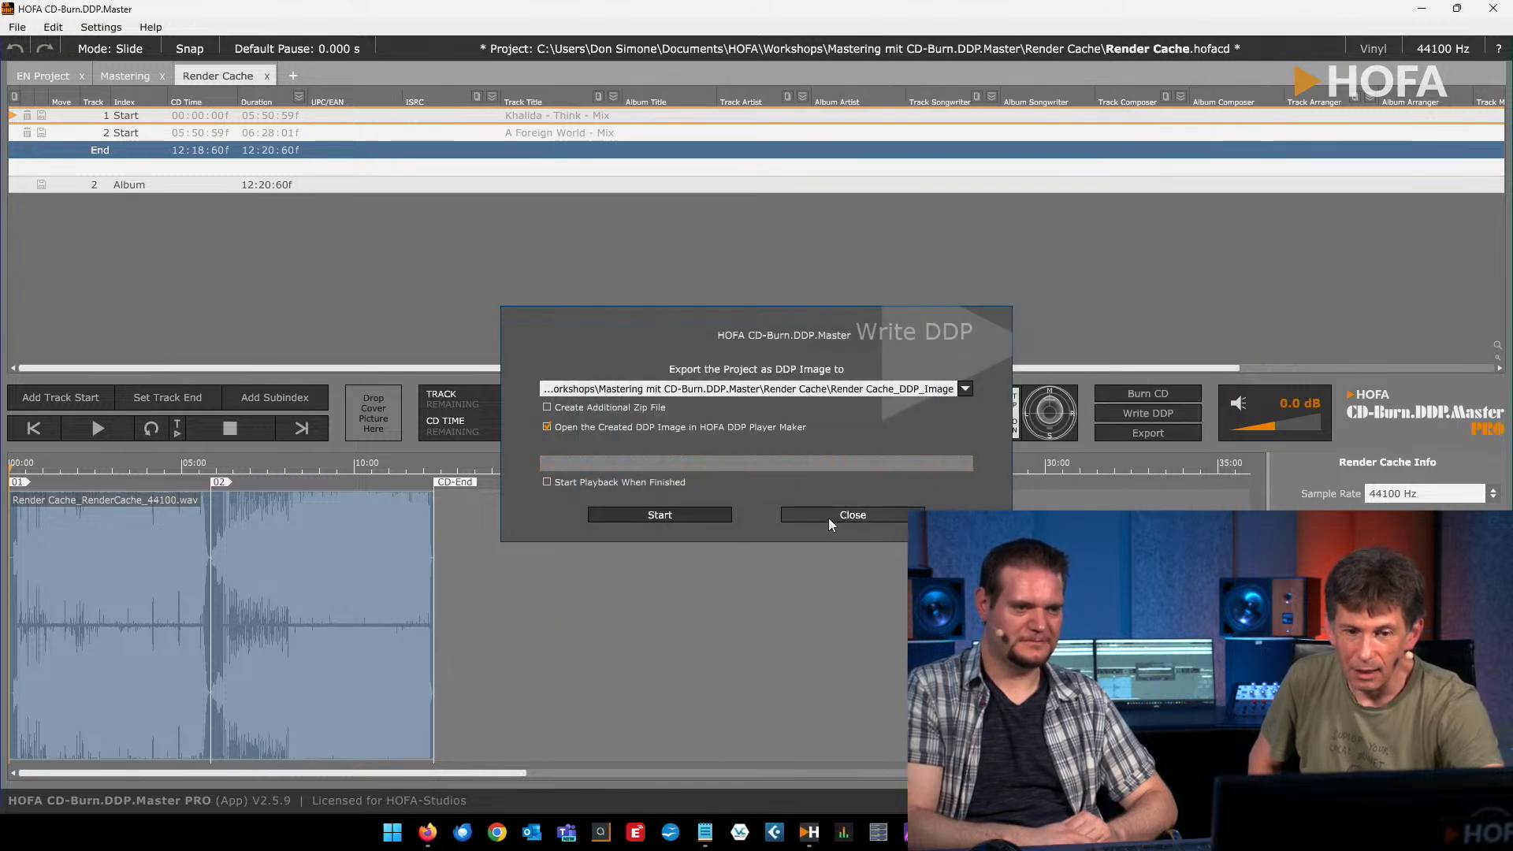
click(828, 520)
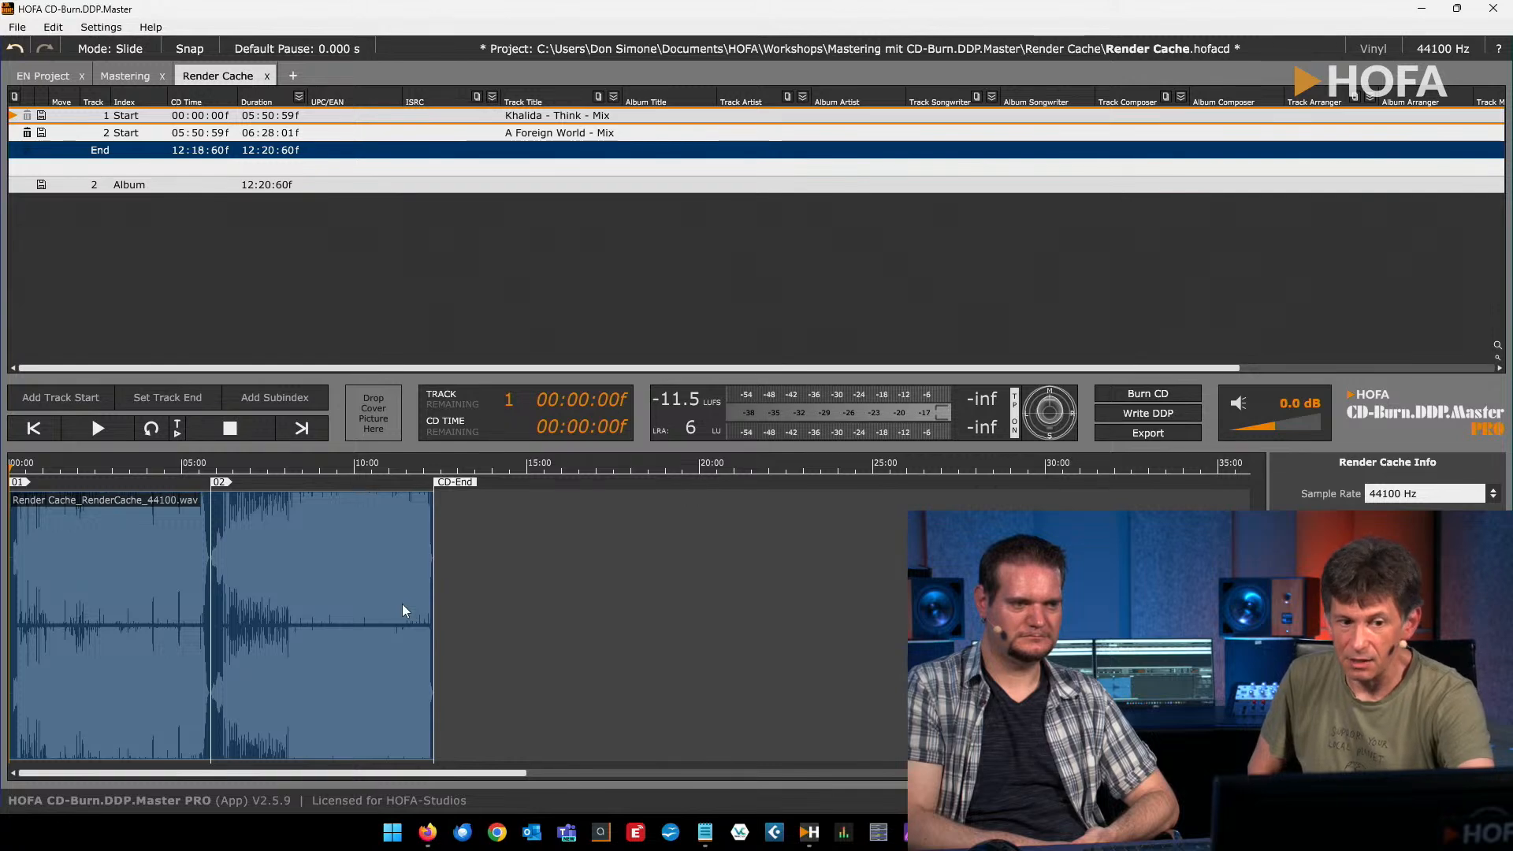
Examine the rendered waveform and the sample rates offered for the render cache without choosing another one
mouse_move(402, 604)
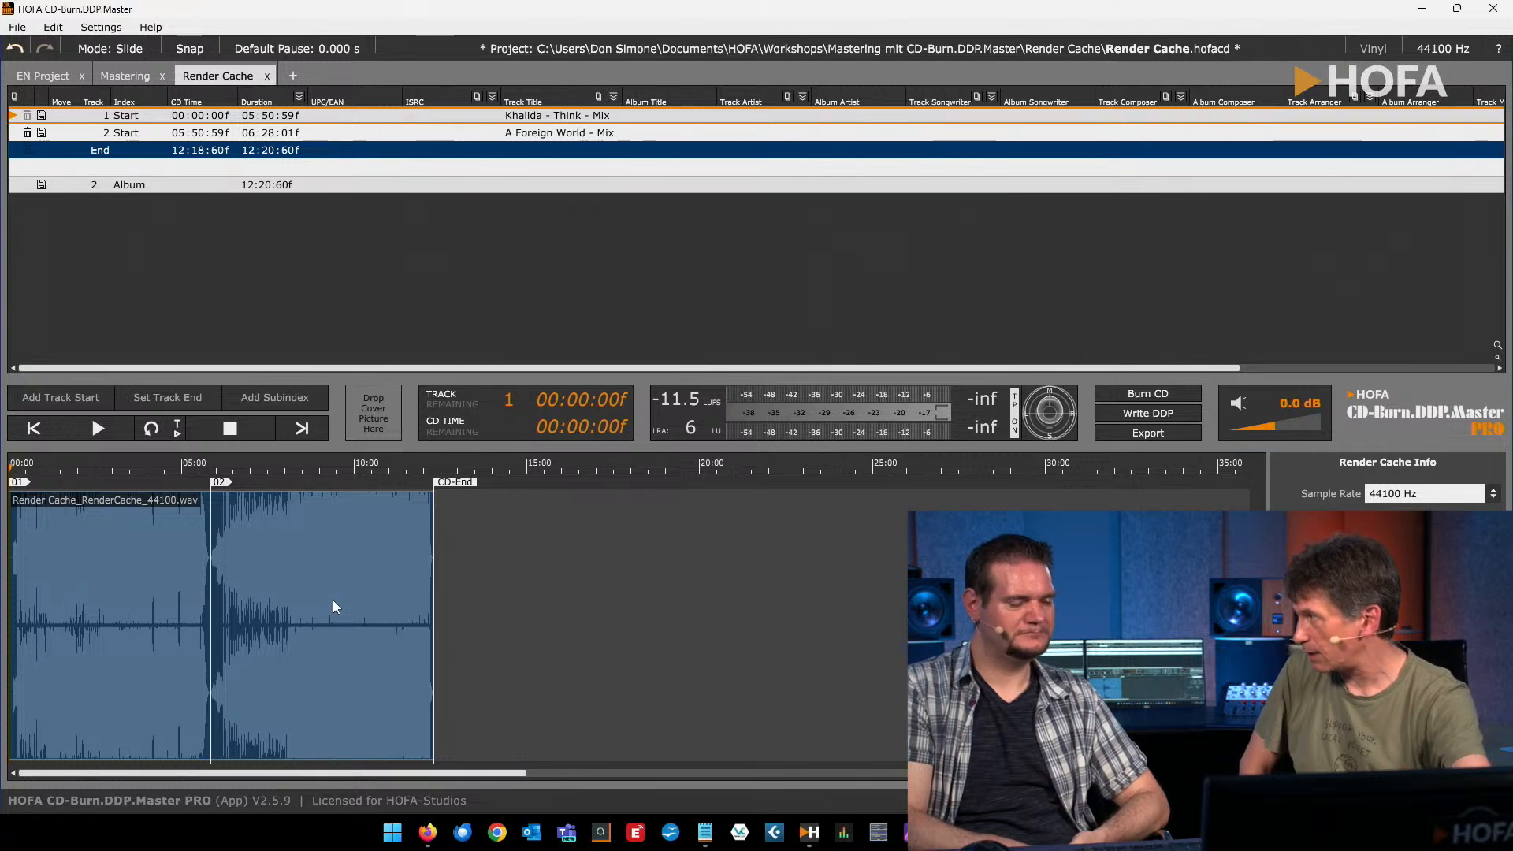
mouse_move(333, 600)
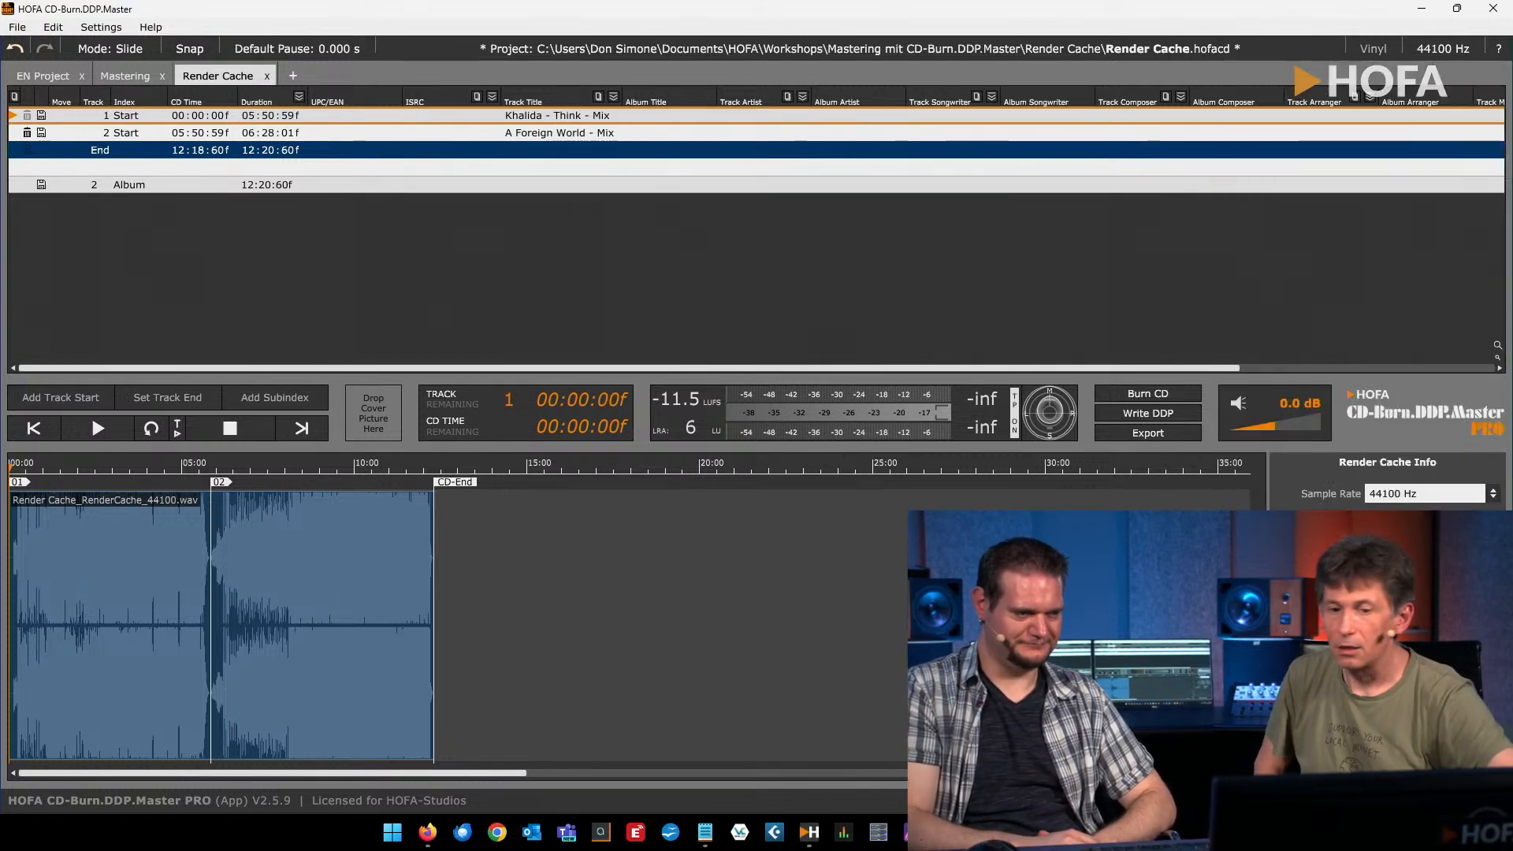
click(1488, 495)
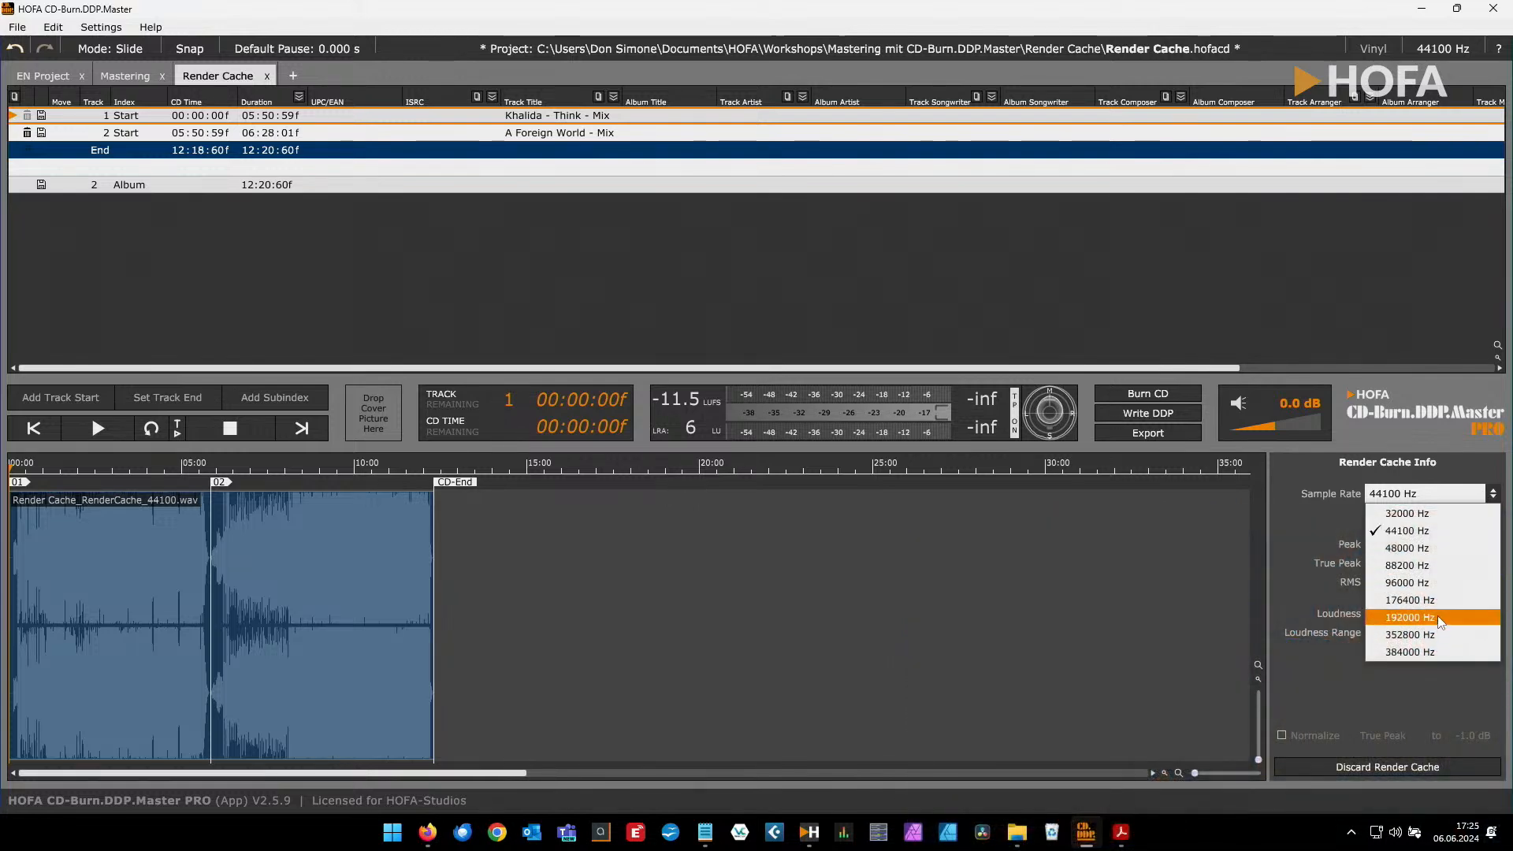
click(1320, 522)
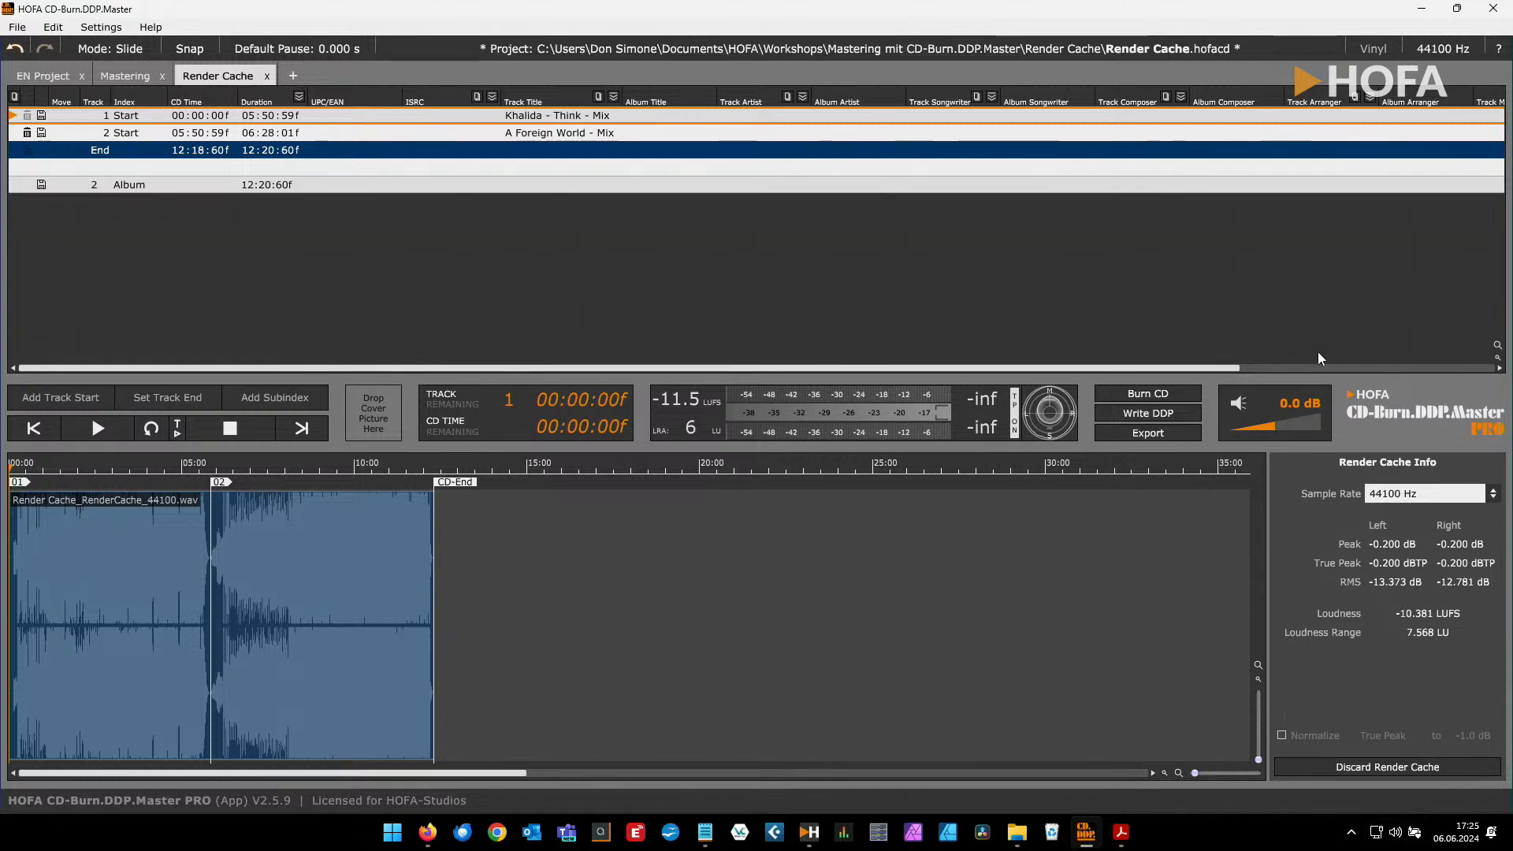
Enable normalization of the render cache by True Peak and set its target level to 0.0 dB
click(1281, 734)
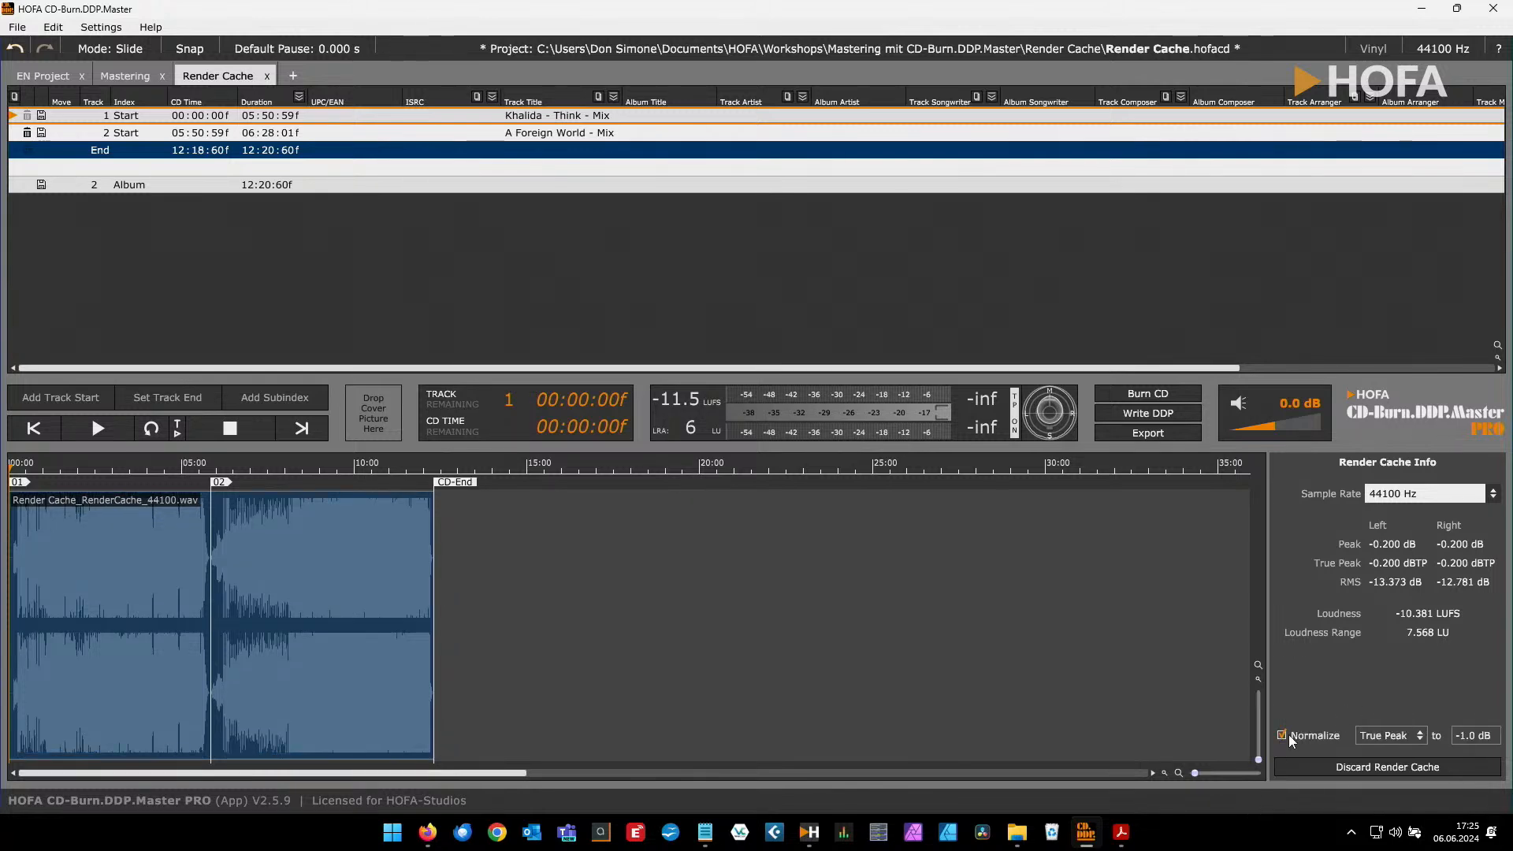
mouse_move(1288, 734)
drag(1467, 735, 1471, 731)
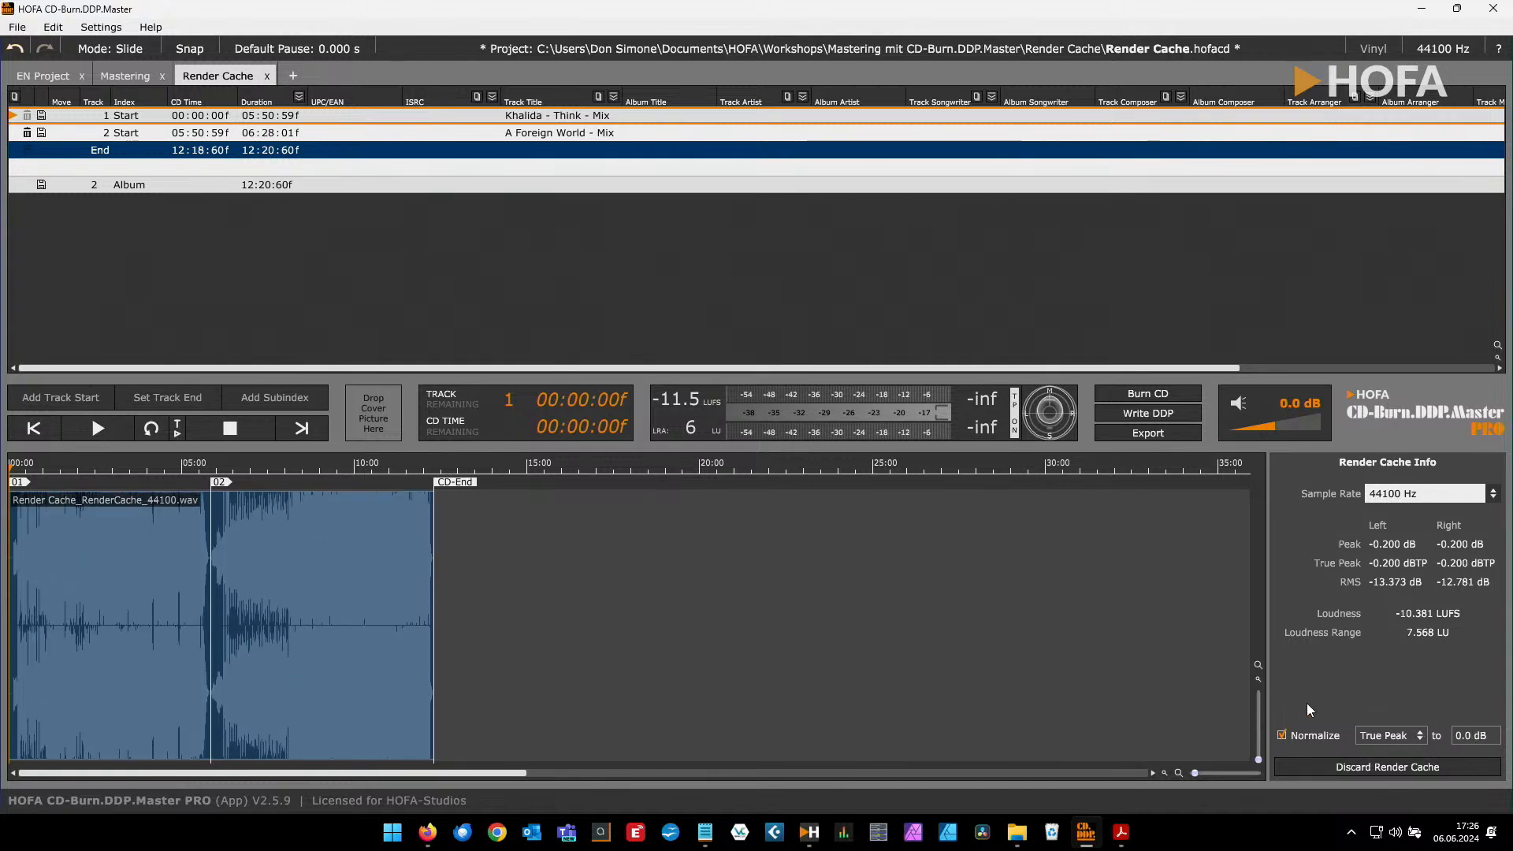